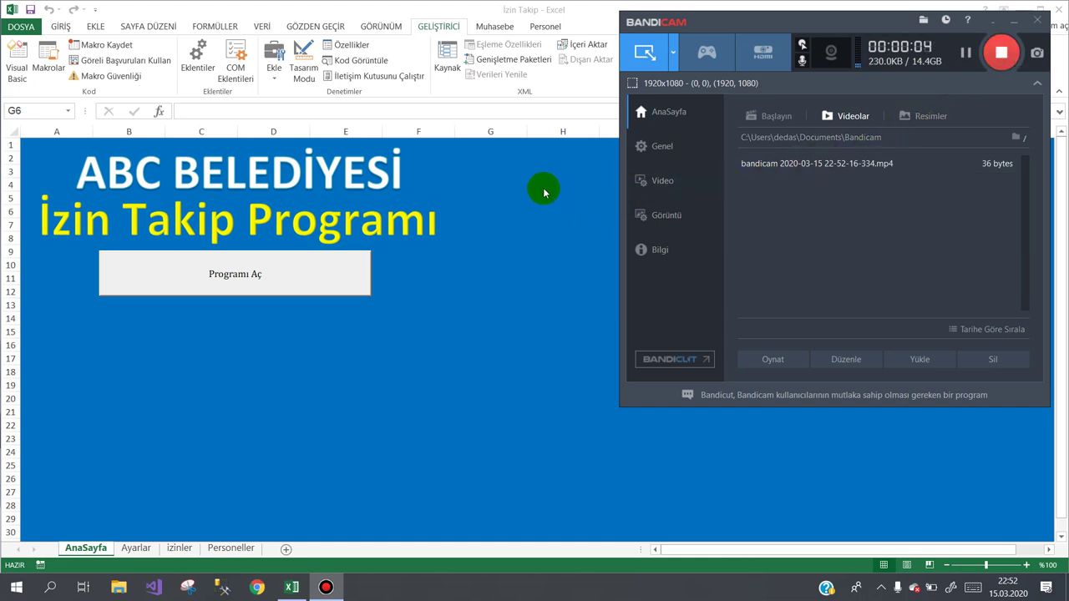
Step: Look over the izinler and Personeller sheets, then return to the AnaSayfa sheet
left_click(174, 551)
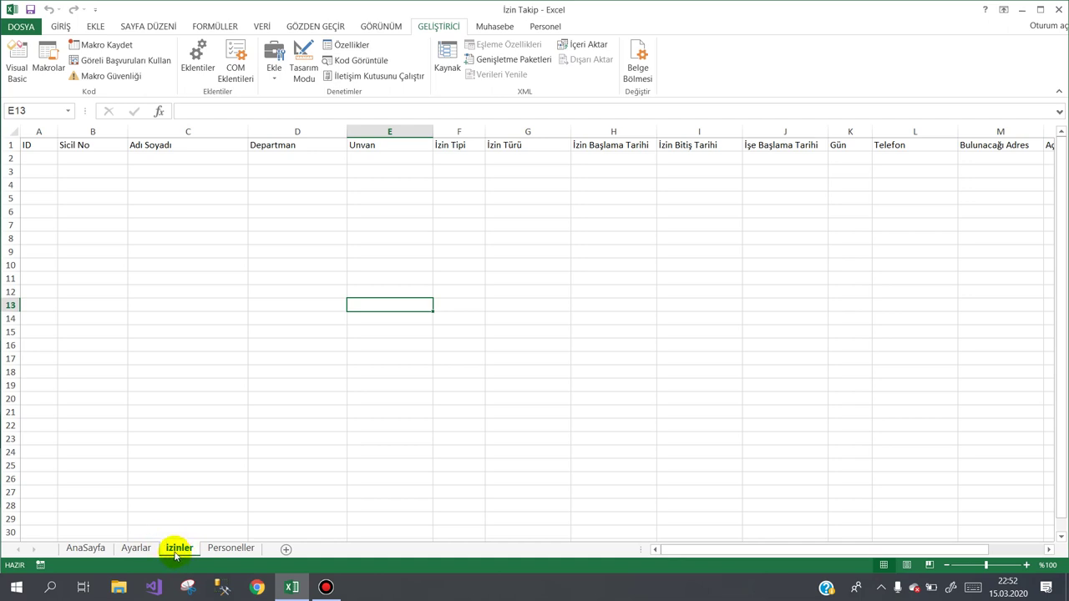
left_click(223, 554)
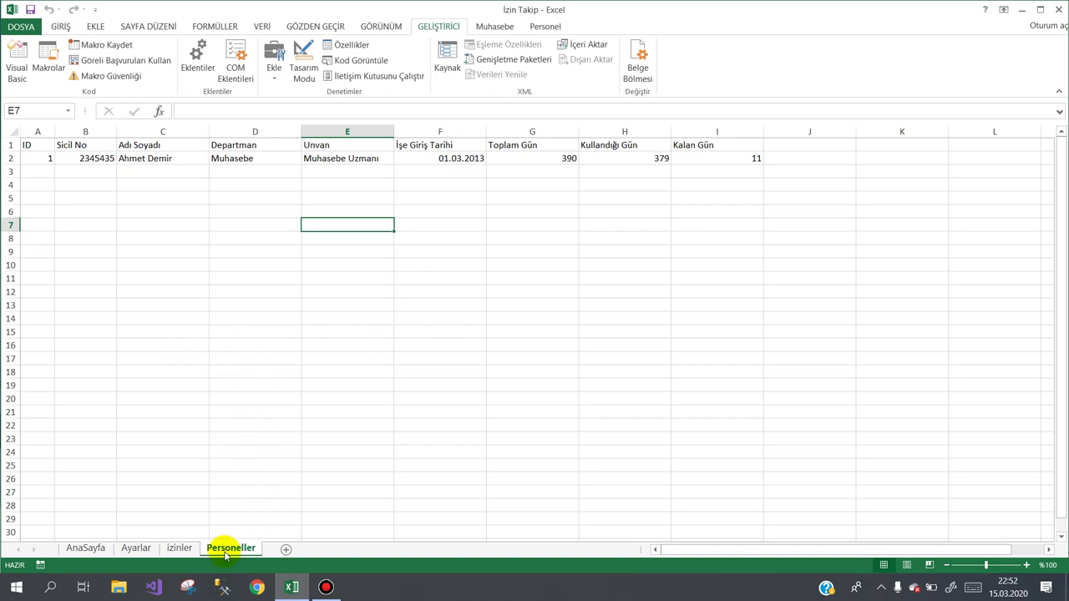
left_click(83, 548)
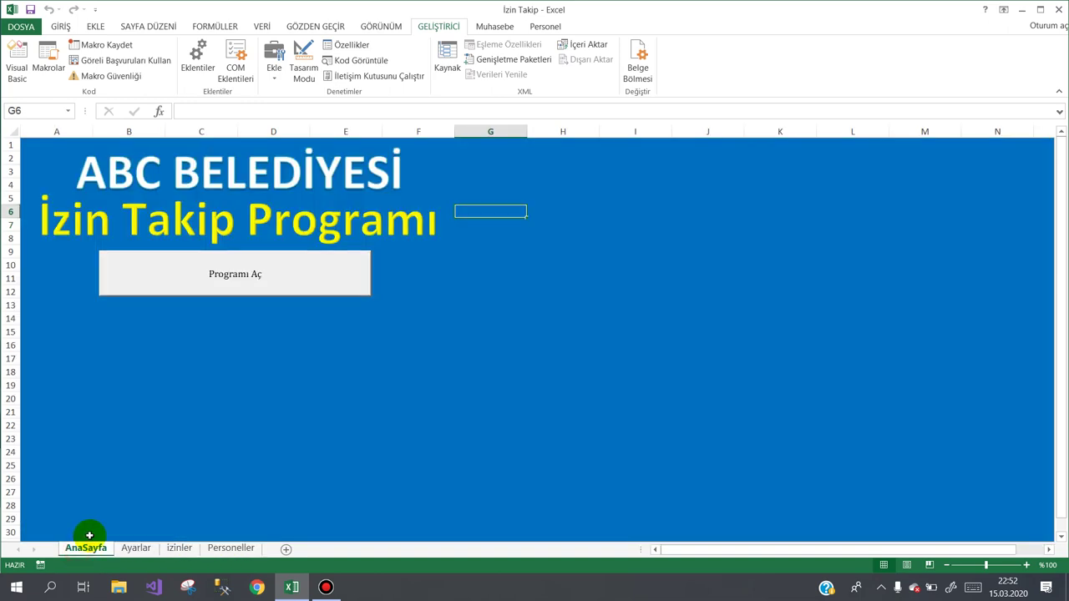
Step: In the VBA editor, insert a new UserForm2 in the Forms folder and make it wide and short
left_click(17, 62)
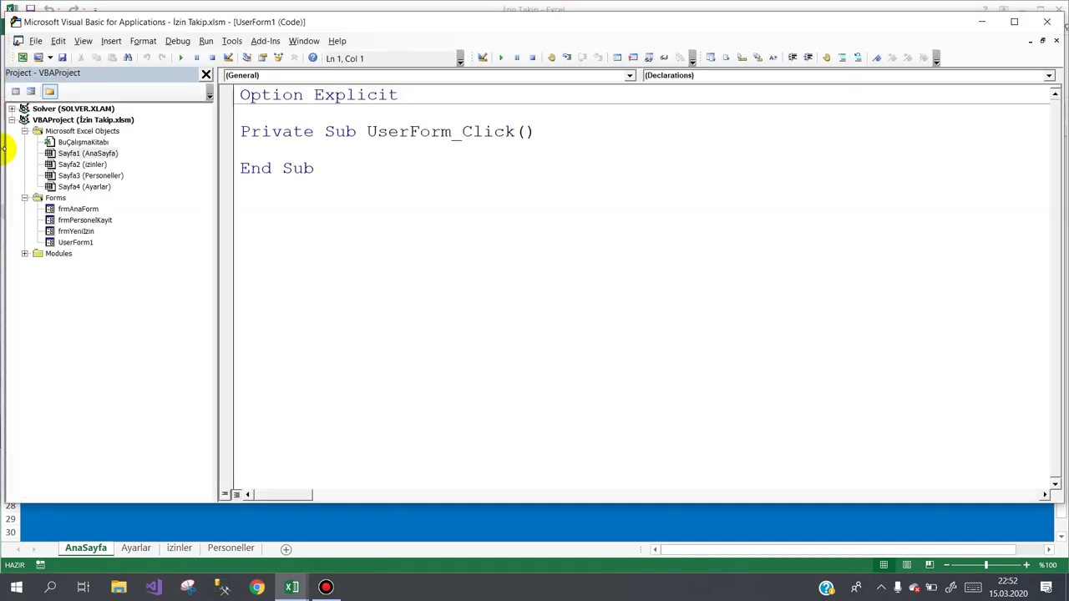
left_click(56, 198)
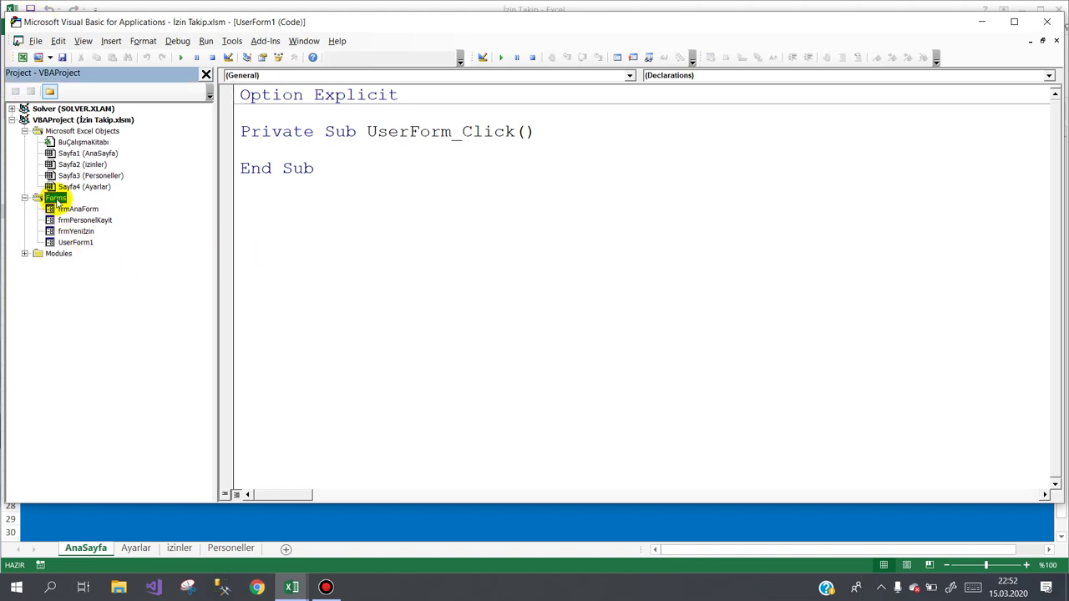
left_click(50, 58)
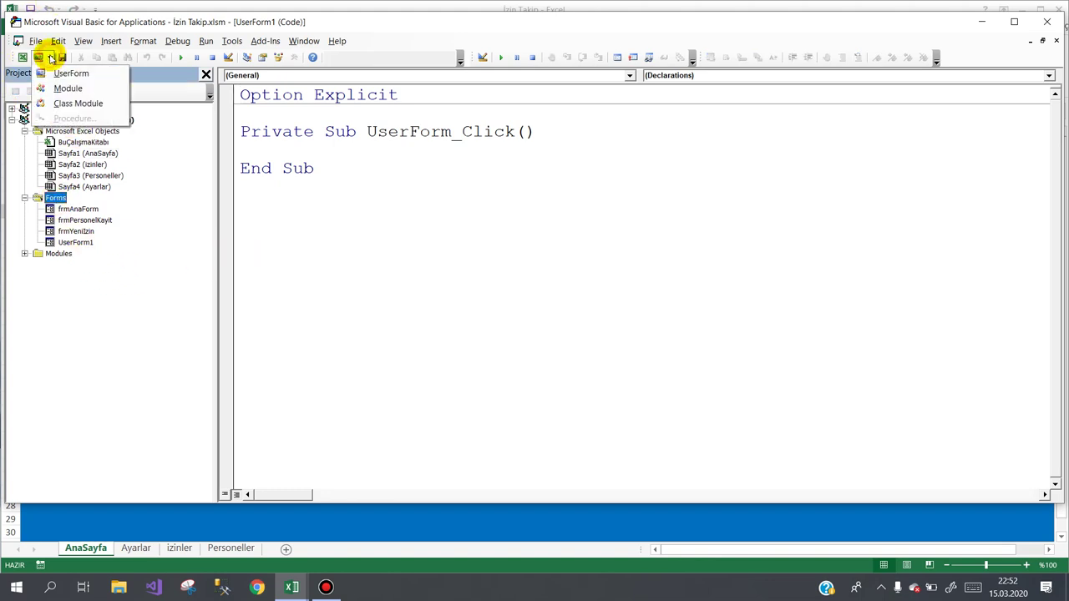
left_click(60, 77)
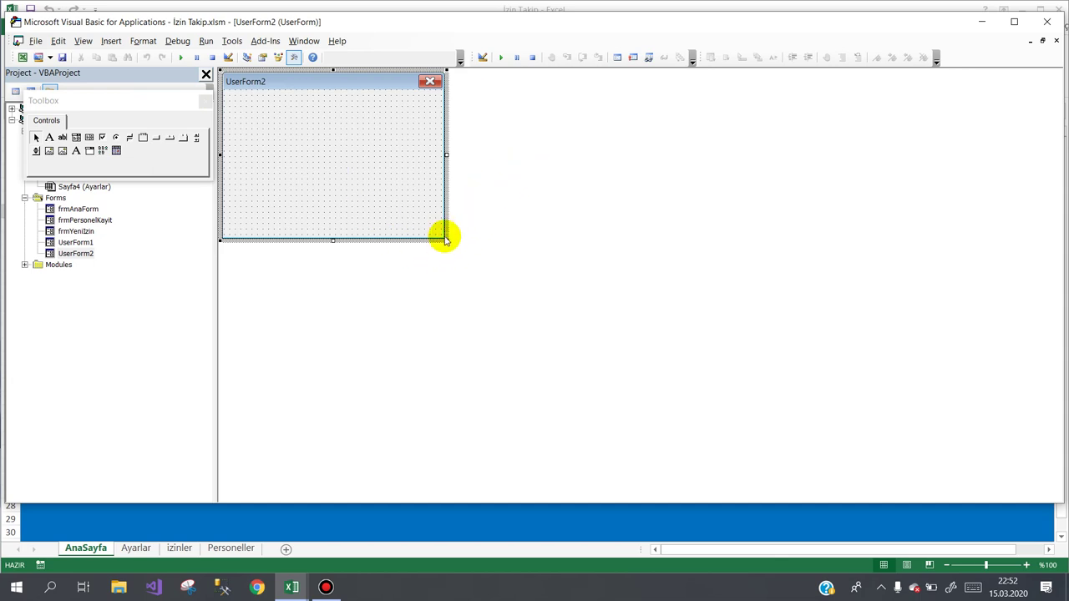
left_click_drag(445, 241, 662, 161)
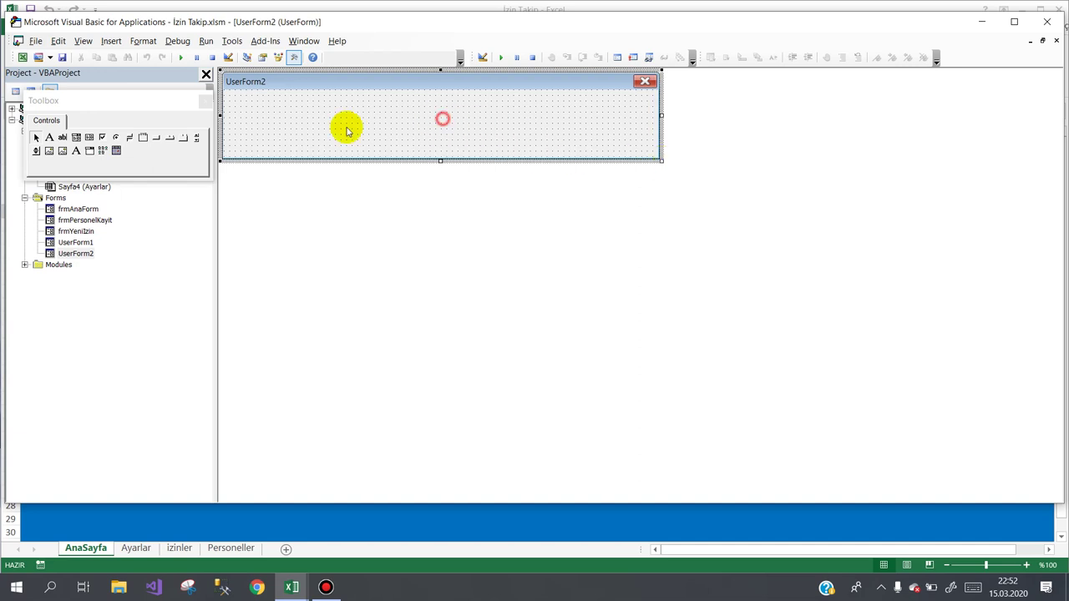
Step: Draw an Image1 box at the form's top-left, maximize the editor and show its properties
left_click(49, 150)
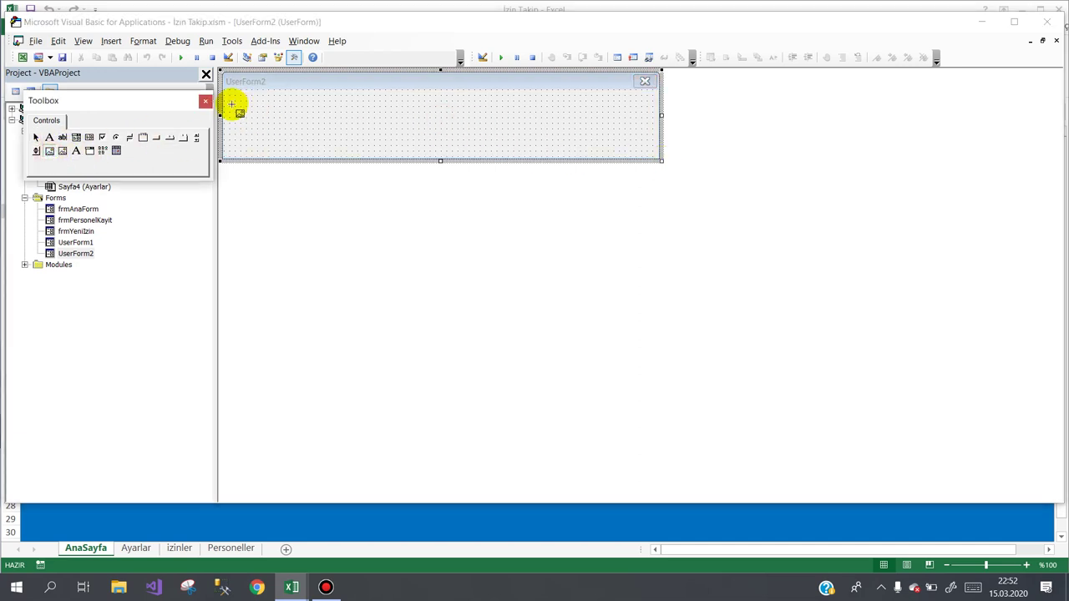
left_click_drag(231, 94, 303, 152)
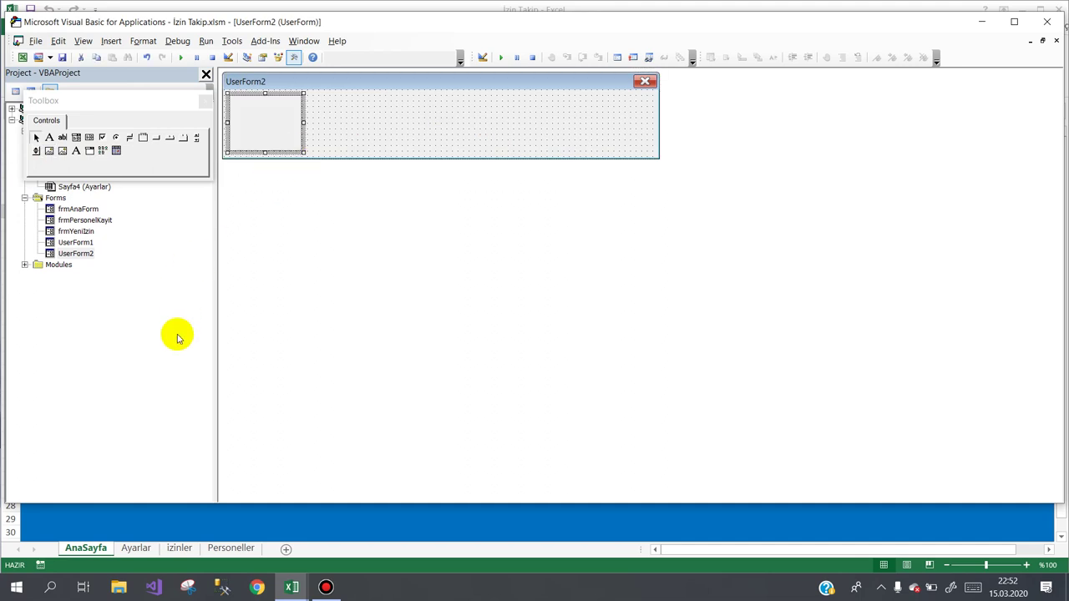
left_click(96, 101)
left_click_drag(96, 102, 453, 239)
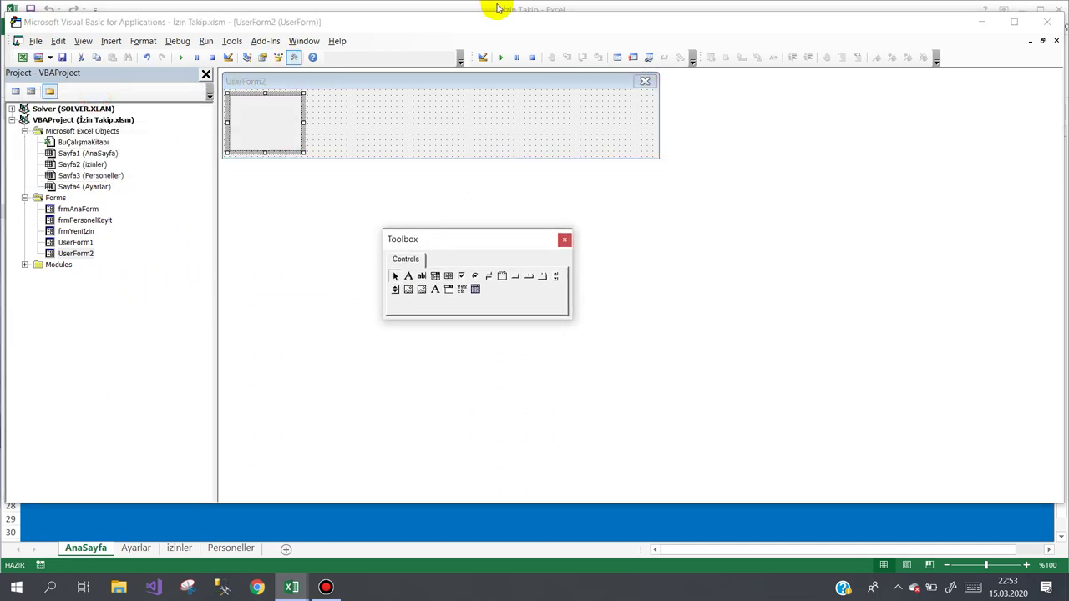
left_click(458, 25)
double_click(458, 25)
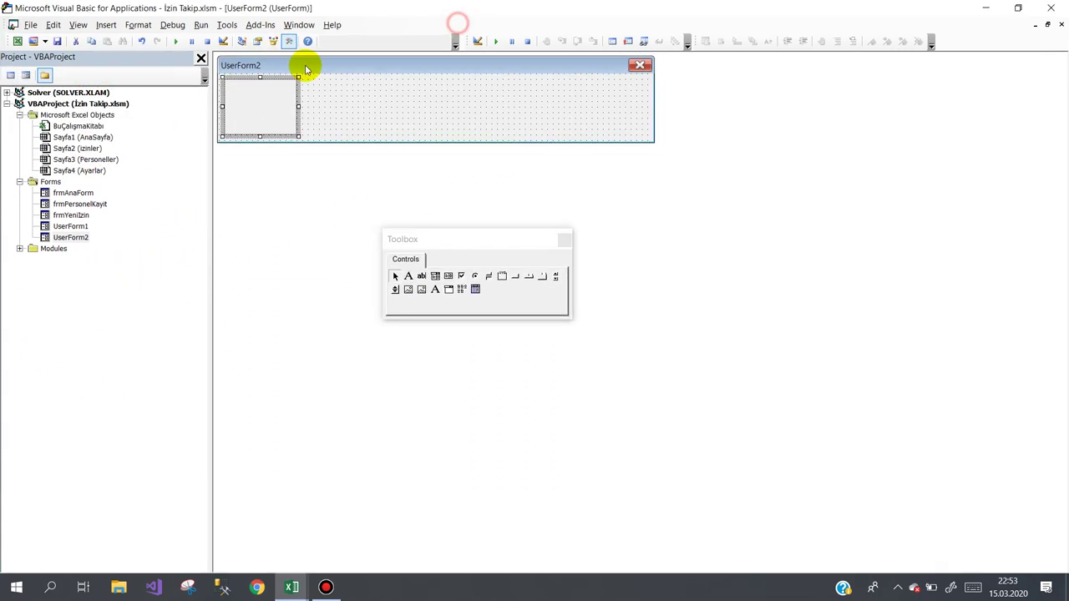
left_click(259, 42)
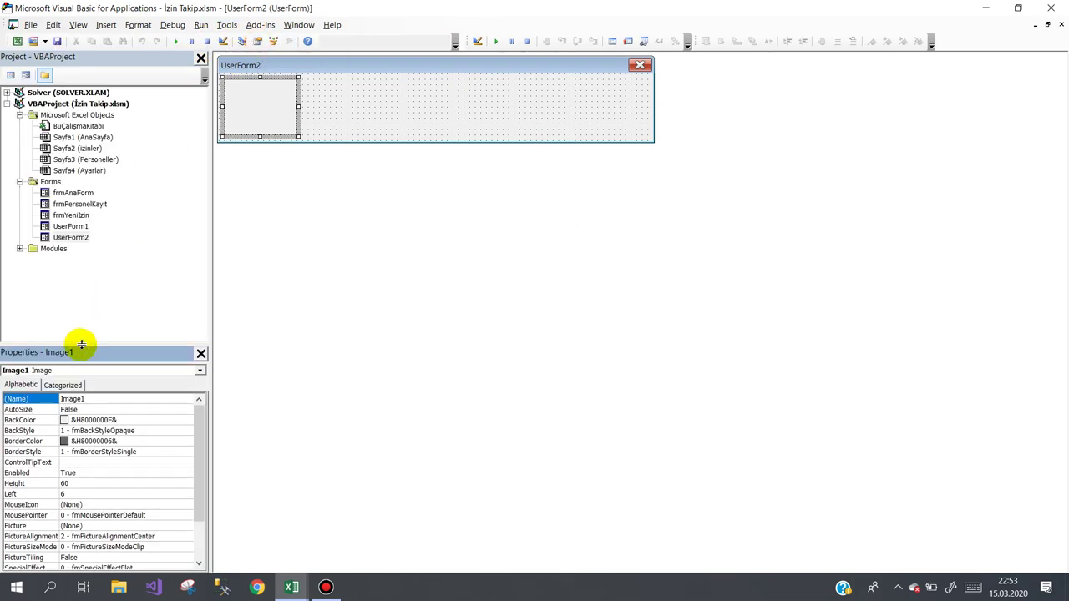
Step: Load the information logo from the ico\yeni folder into Image1's Picture property
left_click_drag(81, 344, 81, 264)
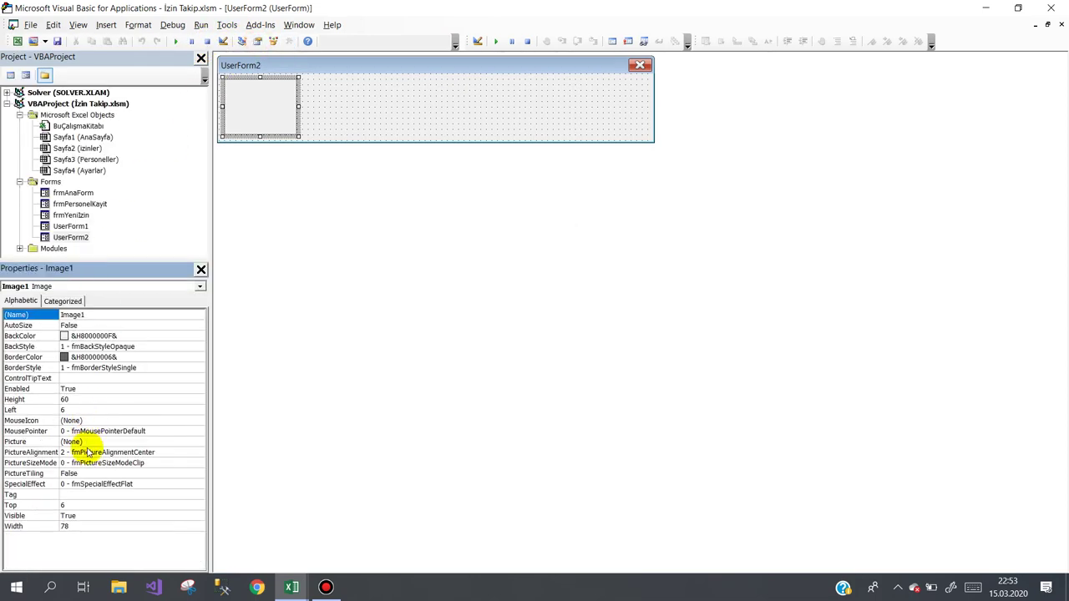
left_click(81, 441)
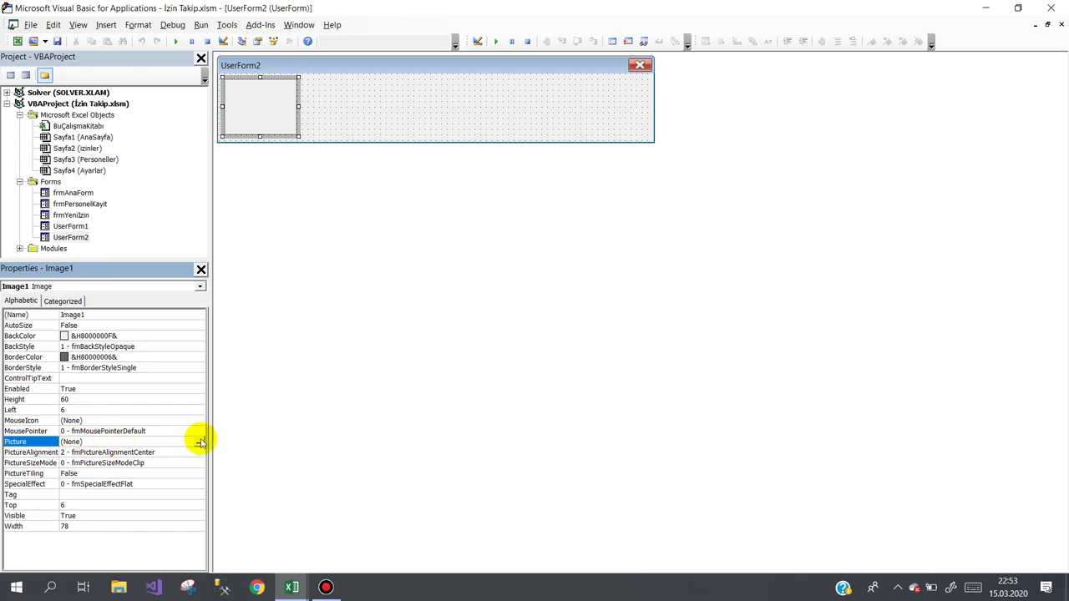
left_click(200, 442)
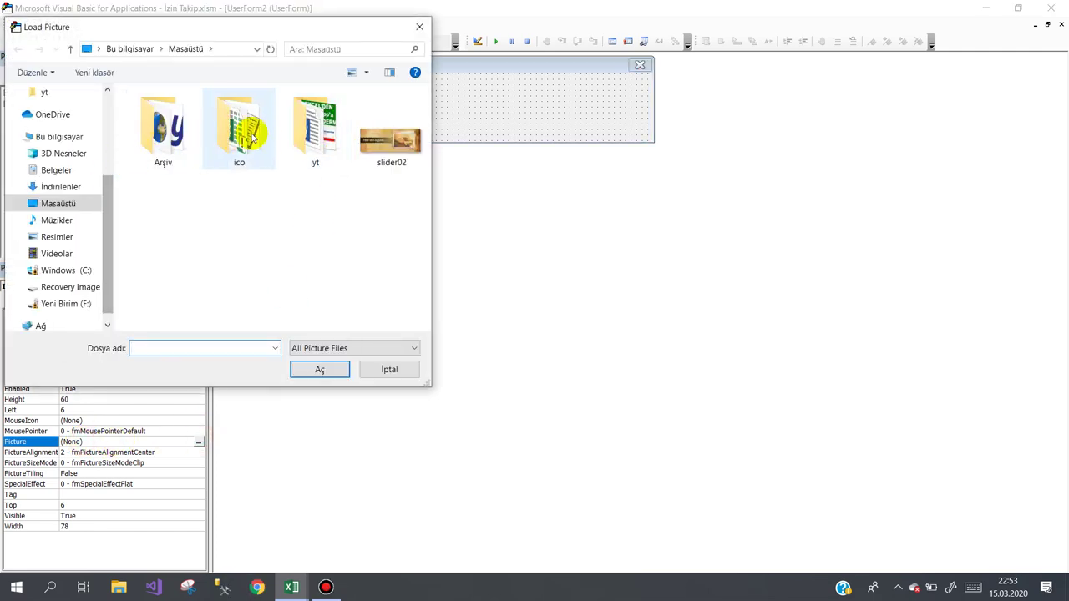
double_click(250, 137)
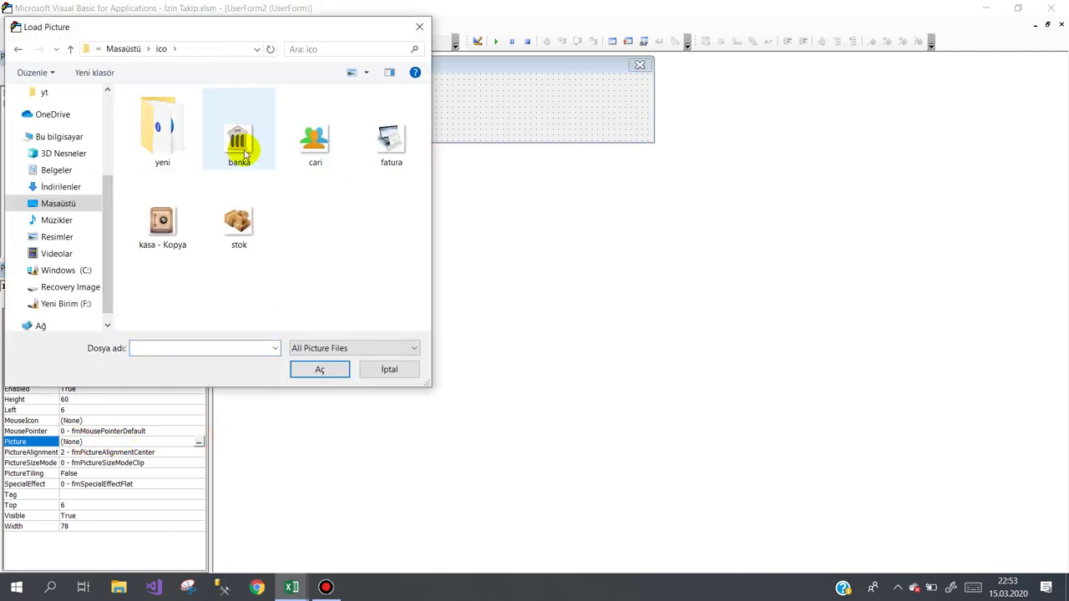
double_click(173, 132)
double_click(238, 204)
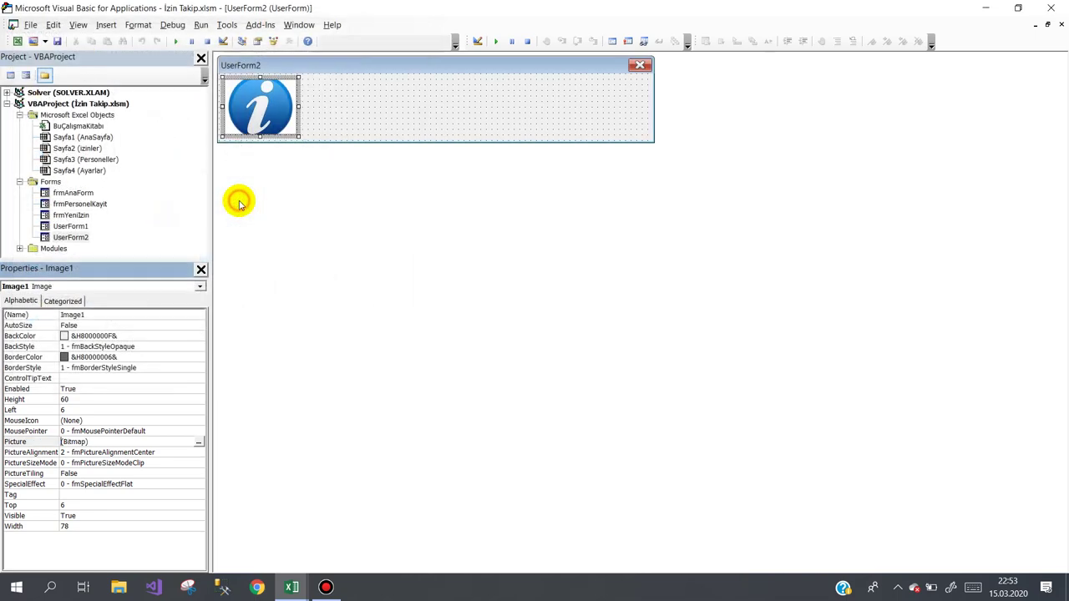
Step: Set Image1's PictureSizeMode to Stretch and BorderStyle to None, and narrow it to fit the icon
left_click(356, 128)
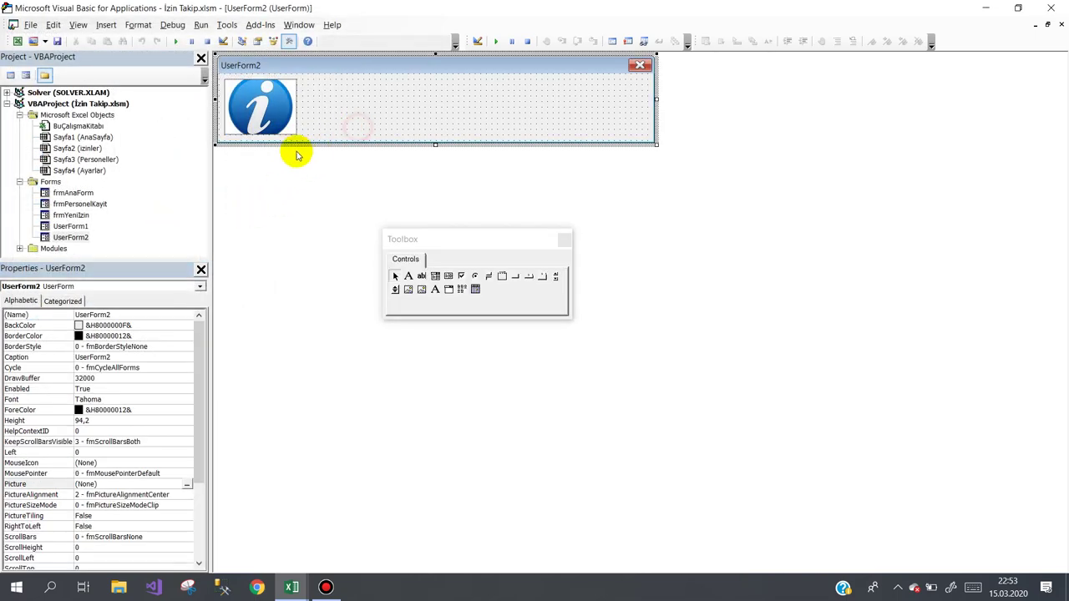
left_click(283, 126)
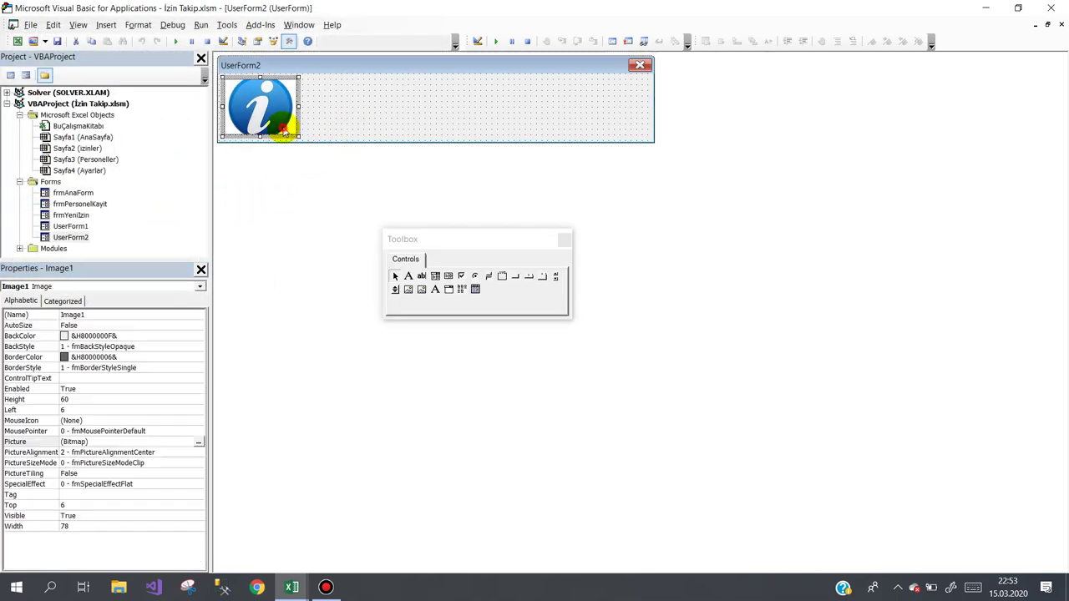
left_click(32, 464)
double_click(31, 465)
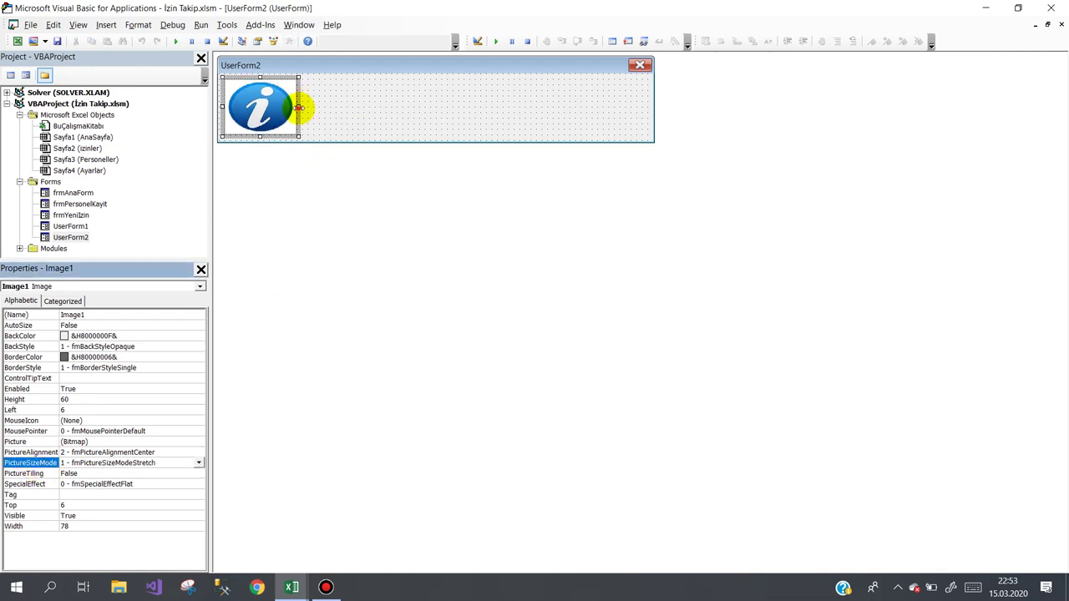
left_click_drag(298, 107, 284, 107)
left_click(317, 109)
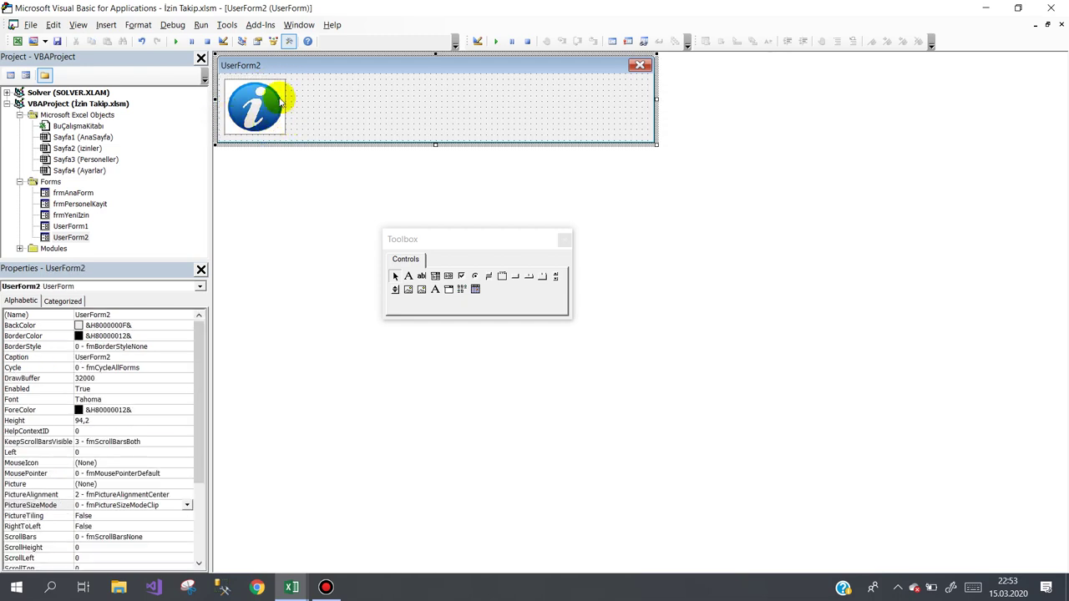
left_click(245, 105)
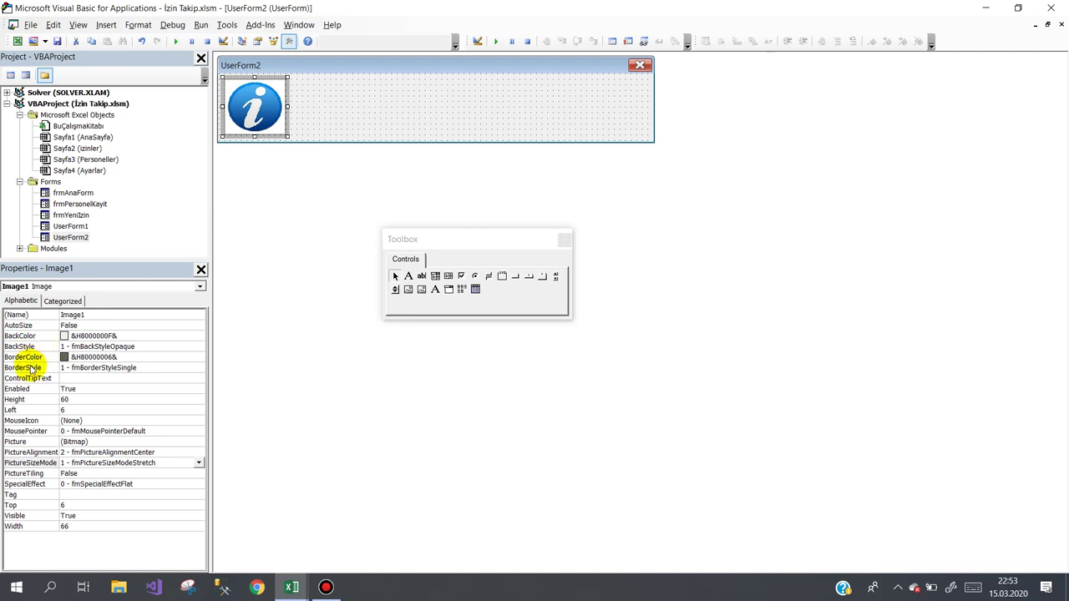
double_click(31, 370)
Step: Set UserForm2's BackColor to white from the Palette
left_click(377, 106)
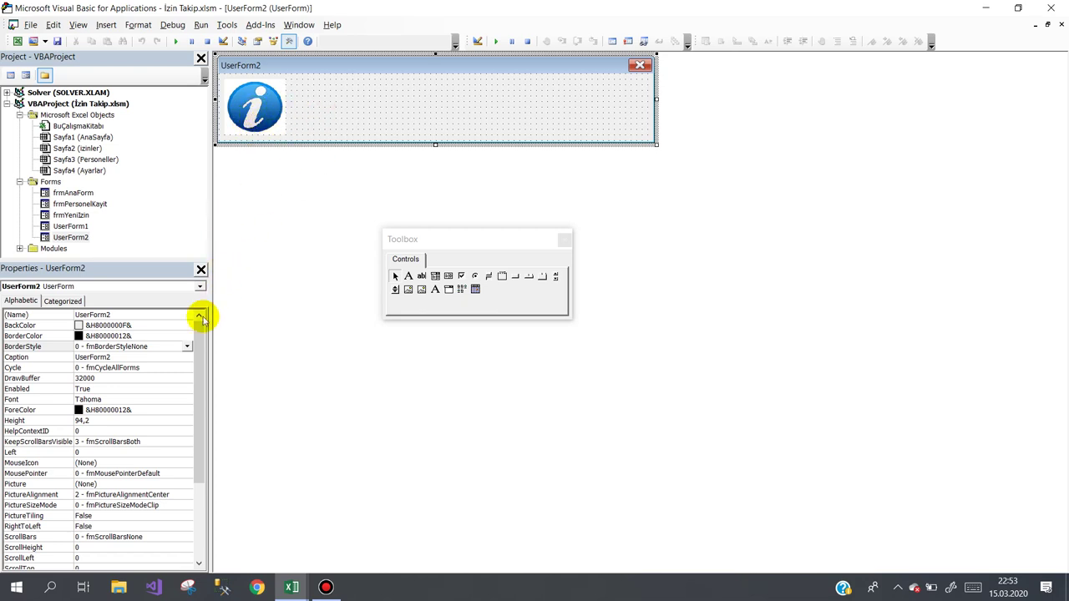
left_click(174, 326)
left_click(187, 325)
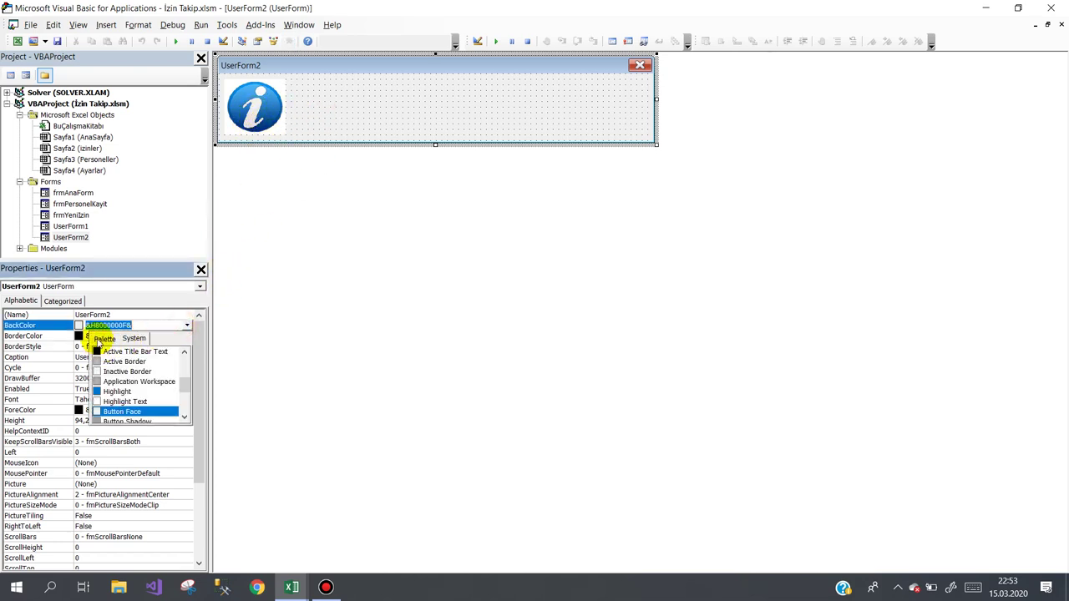
left_click(100, 340)
left_click(97, 352)
left_click(338, 109)
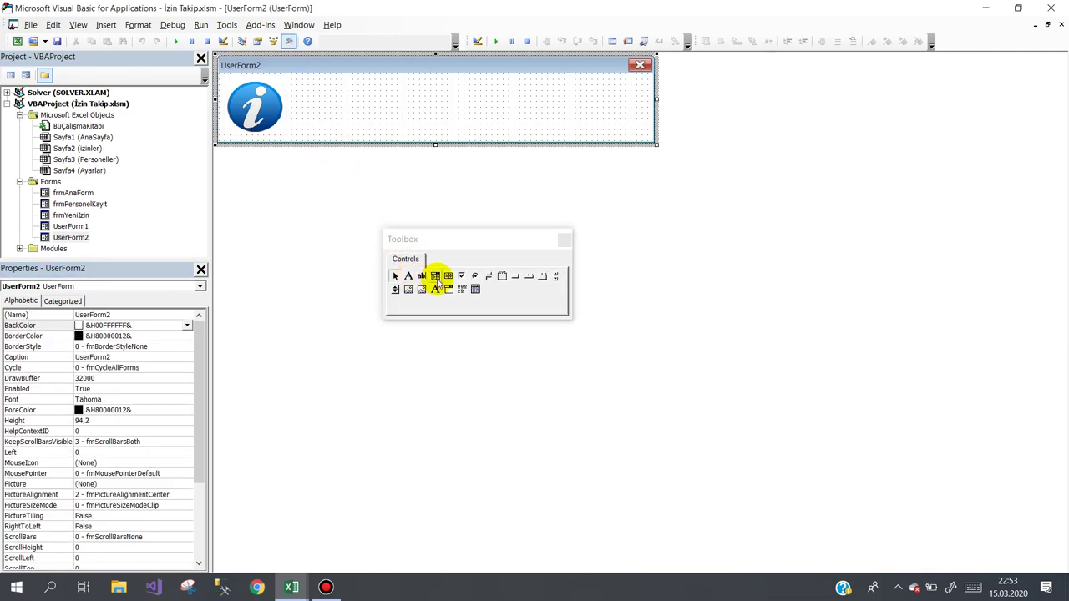
Step: Add a Label1 text label beside the information icon
left_click(476, 285)
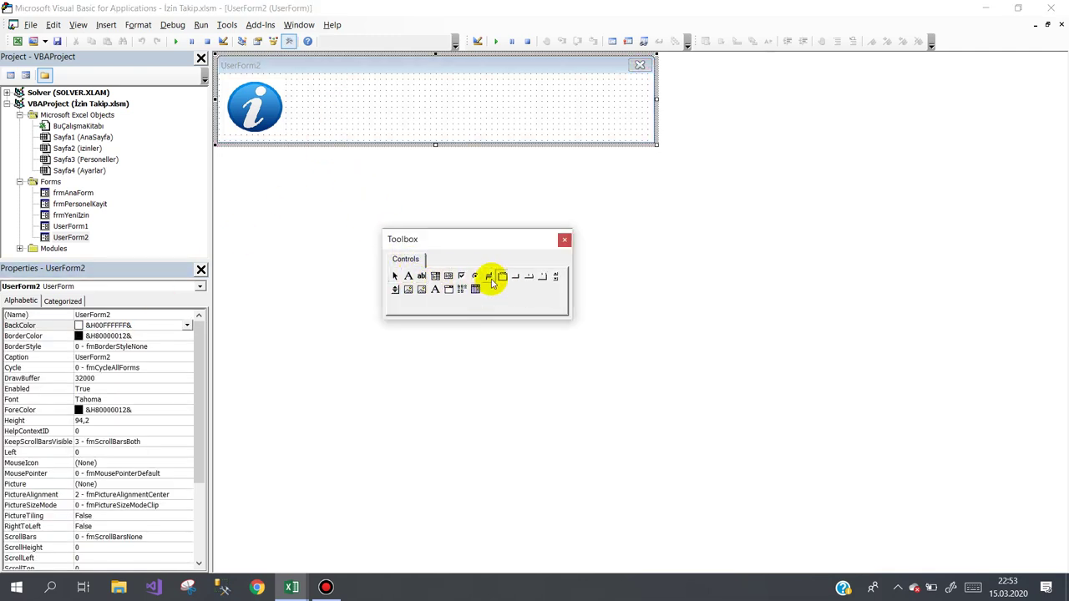
left_click(408, 275)
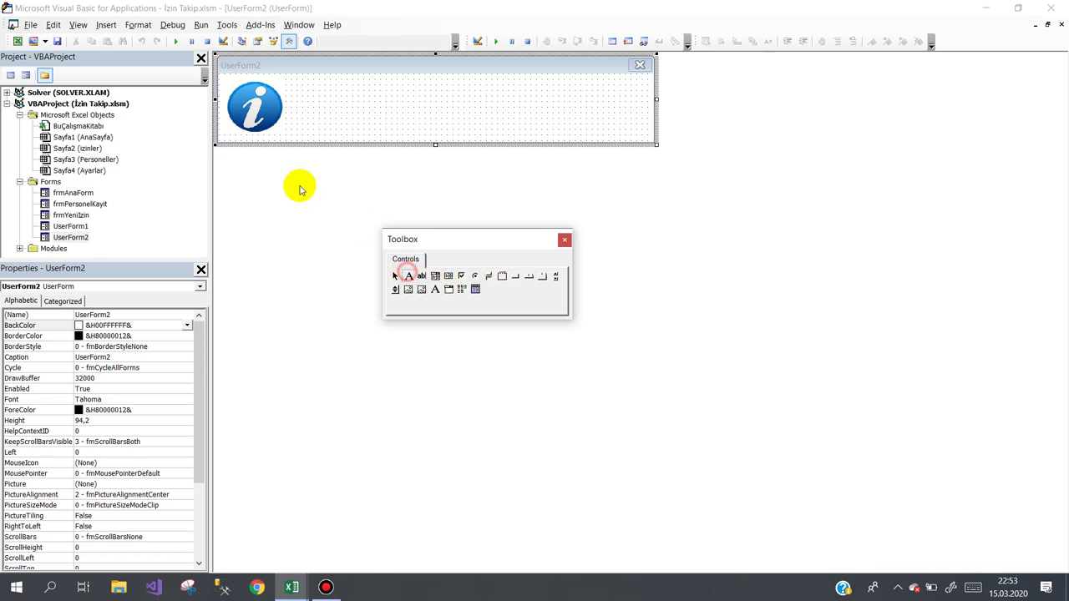
left_click(297, 104)
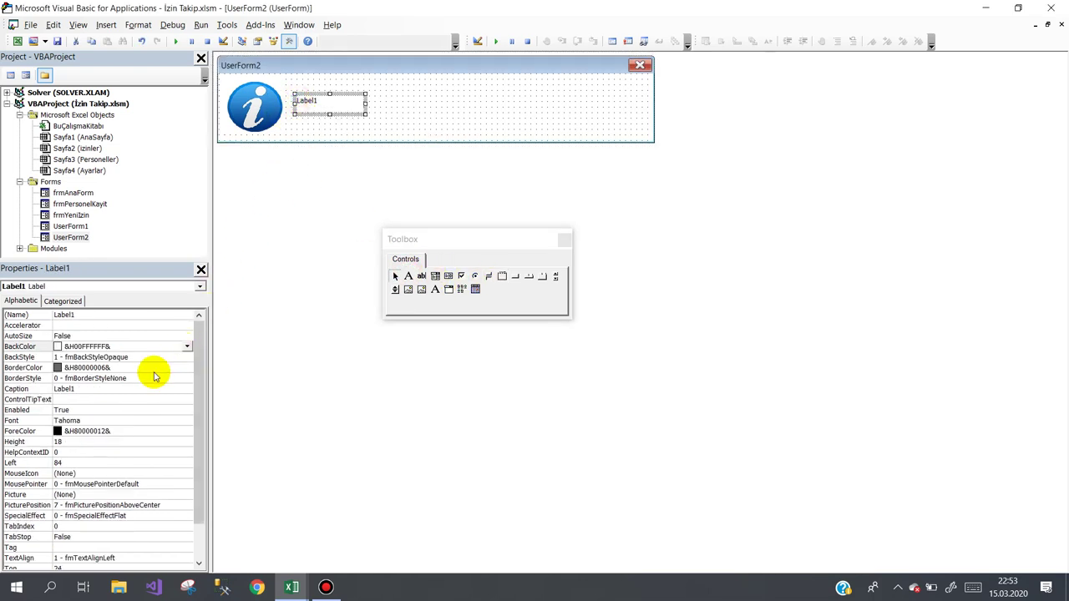
Step: Give Label1 a bold 20-point Calibri font and widen it across the form
left_click(138, 420)
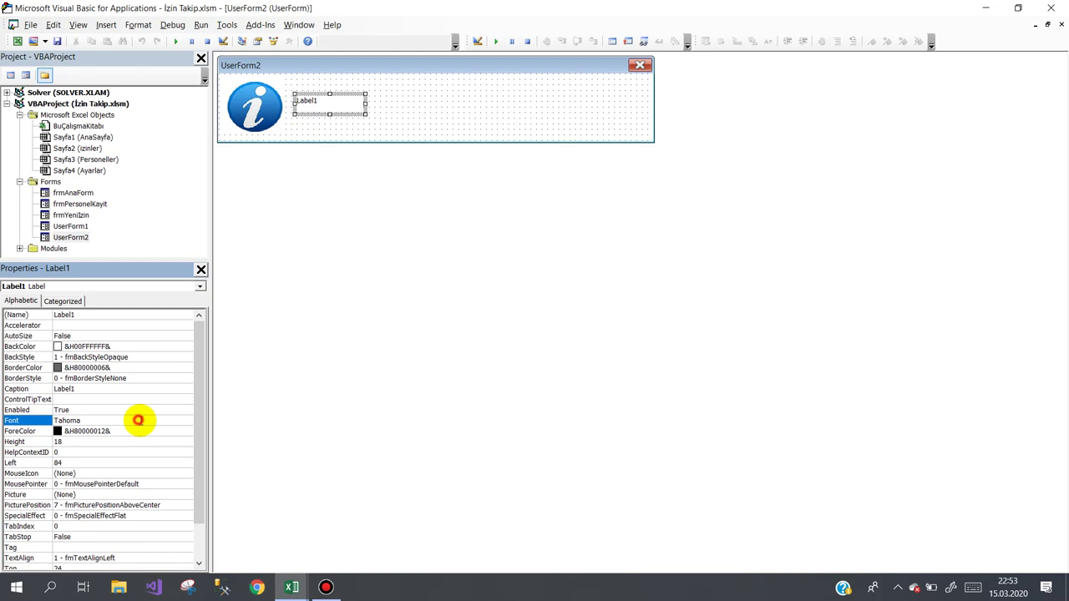
left_click(187, 420)
type("c")
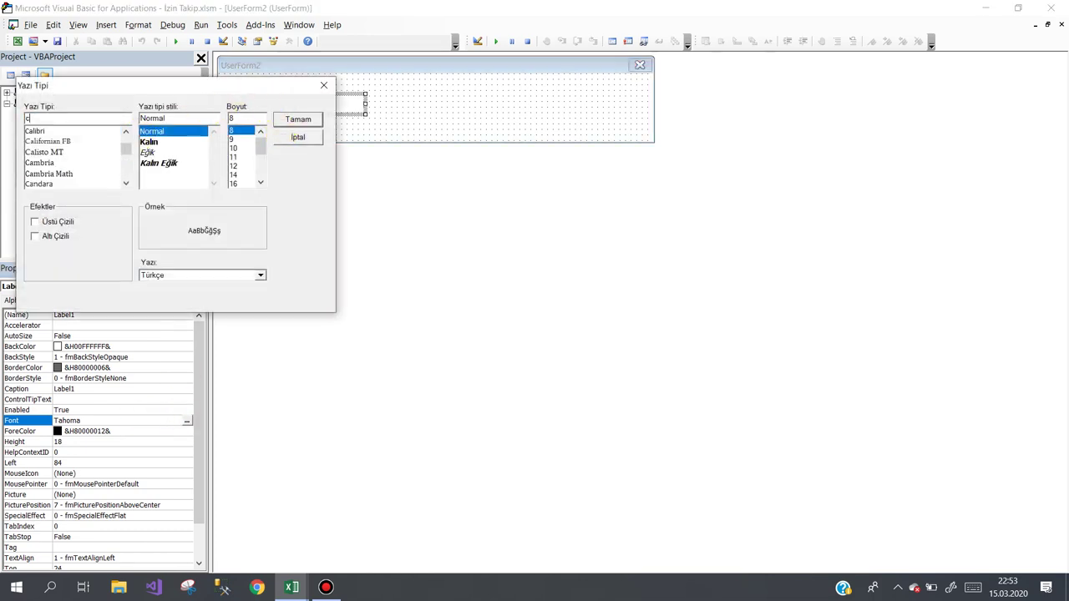
left_click(70, 131)
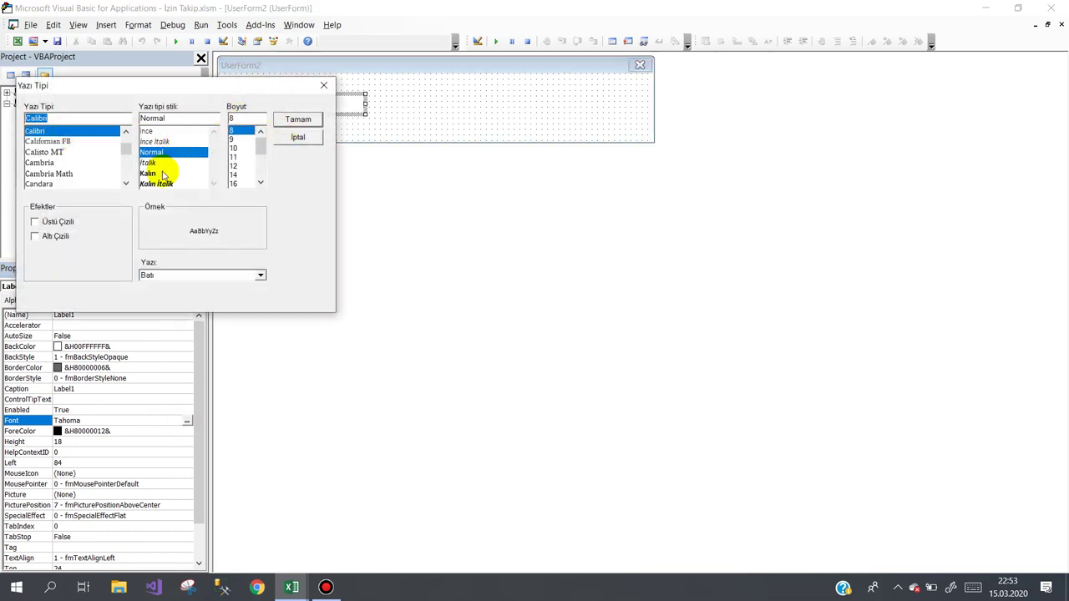
left_click(150, 173)
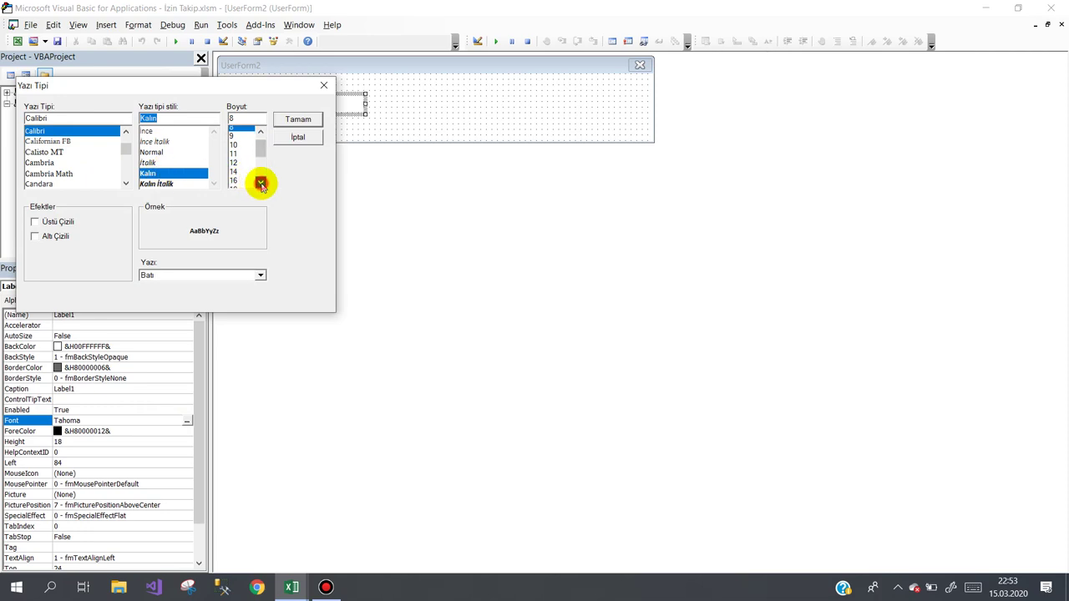
left_click(261, 183)
left_click(241, 173)
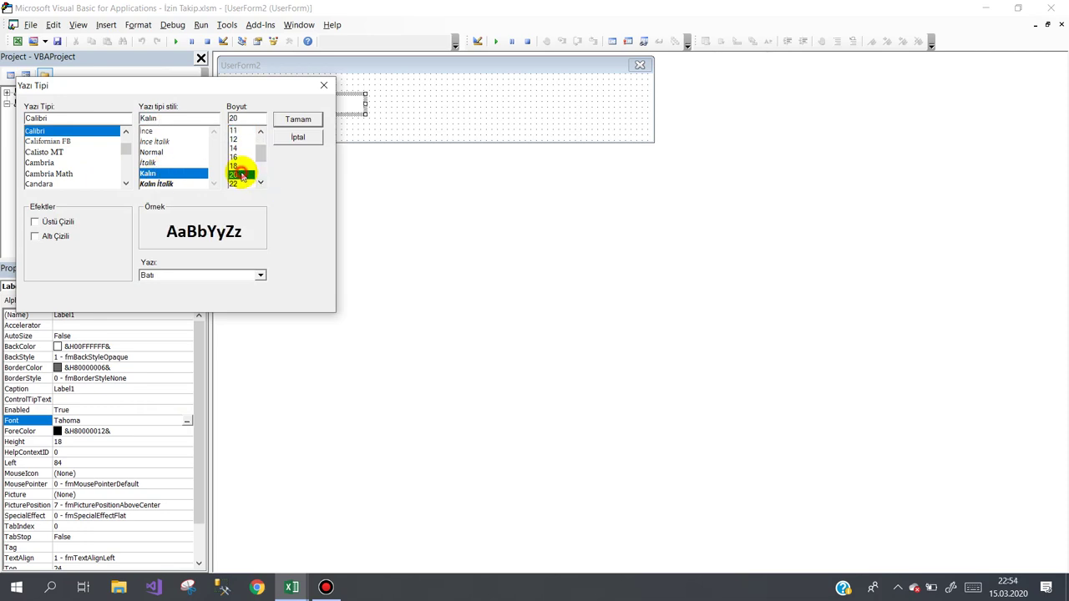
left_click(297, 118)
left_click_drag(364, 113, 643, 125)
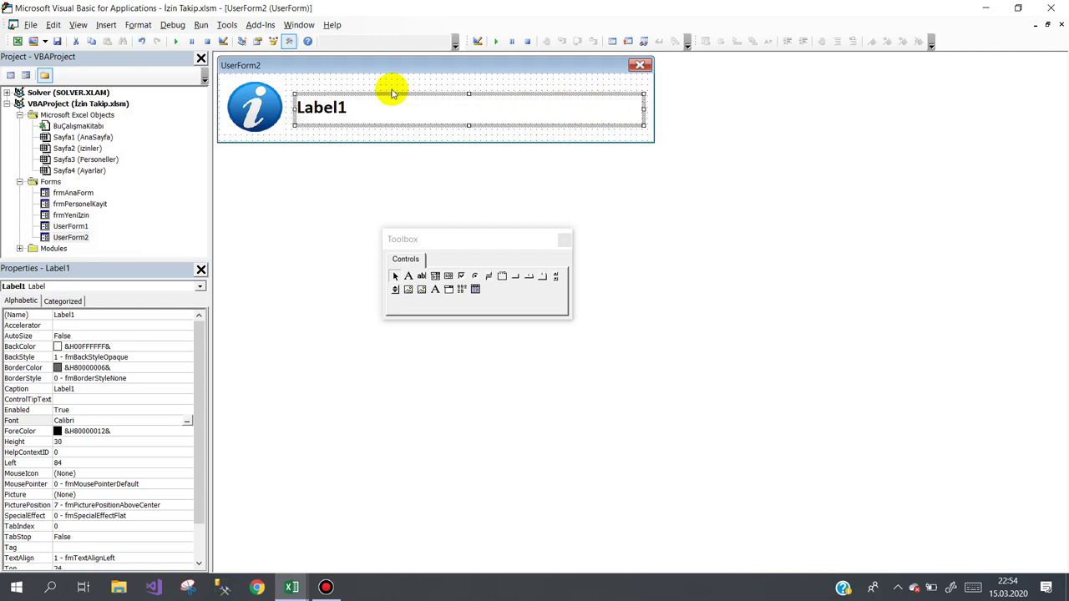
Step: Nudge Label1 into position beside the icon
left_click_drag(378, 94, 373, 88)
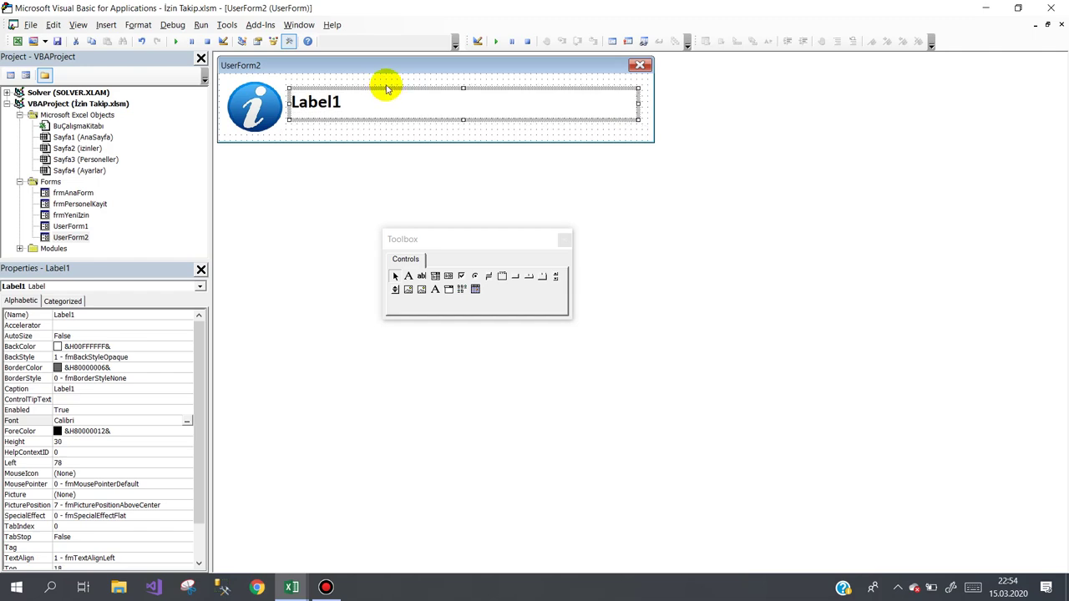
left_click(415, 138)
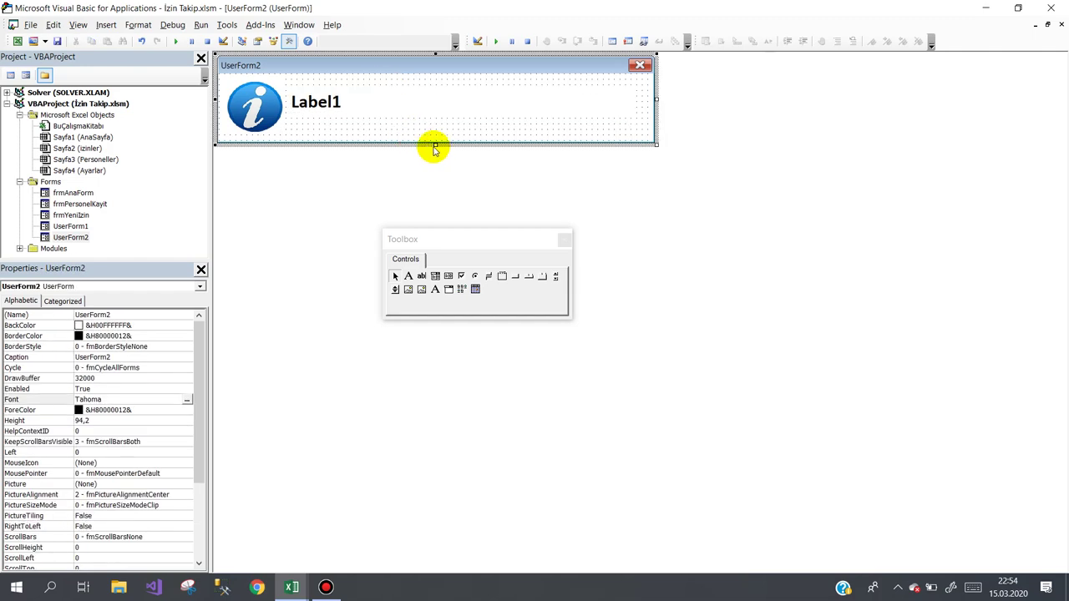
left_click(370, 108)
left_click_drag(370, 108, 370, 112)
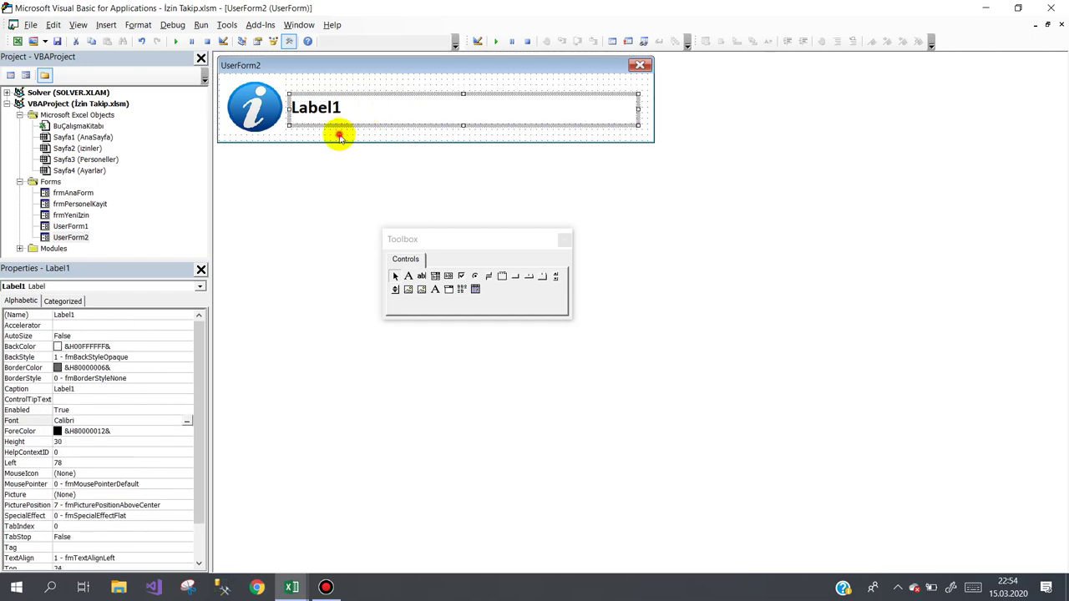
Step: Set UserForm2's Caption to Mesaj and run the form to preview it
left_click(339, 136)
left_click(56, 359)
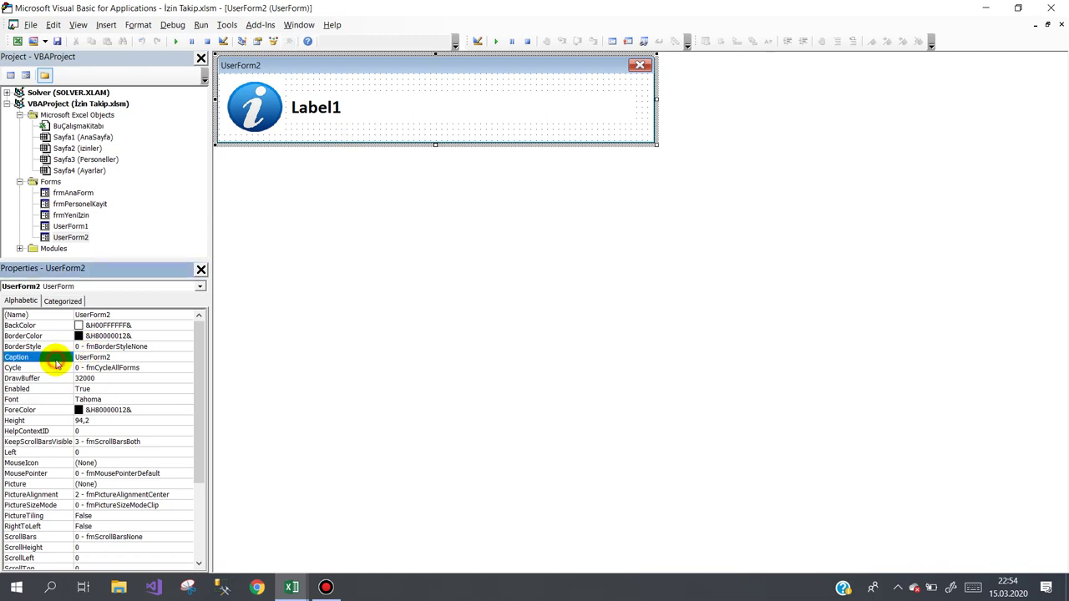
type("Mesaj")
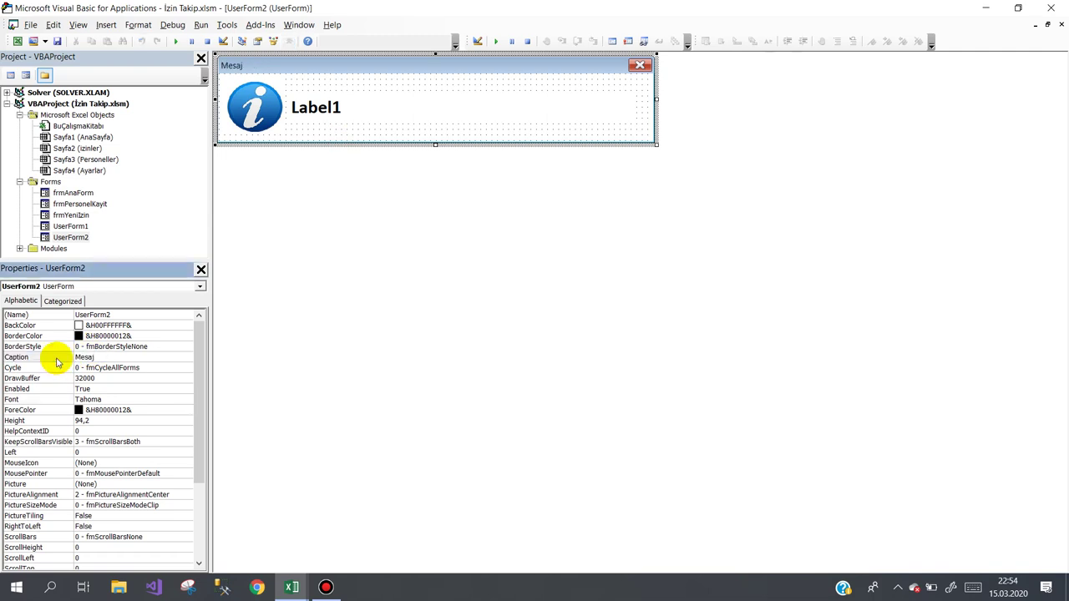
left_click(541, 60)
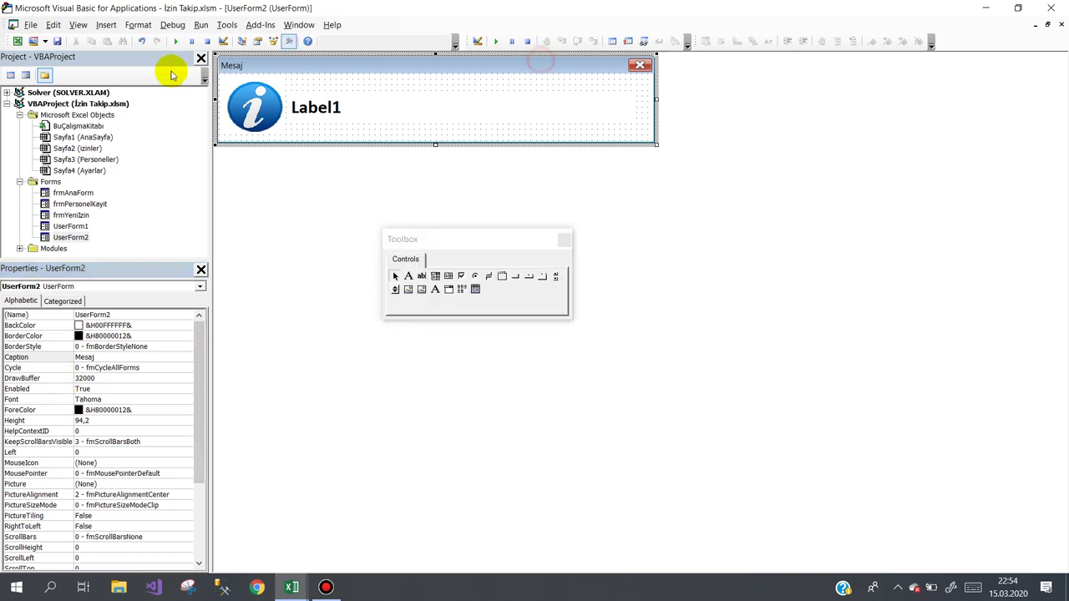
left_click(175, 41)
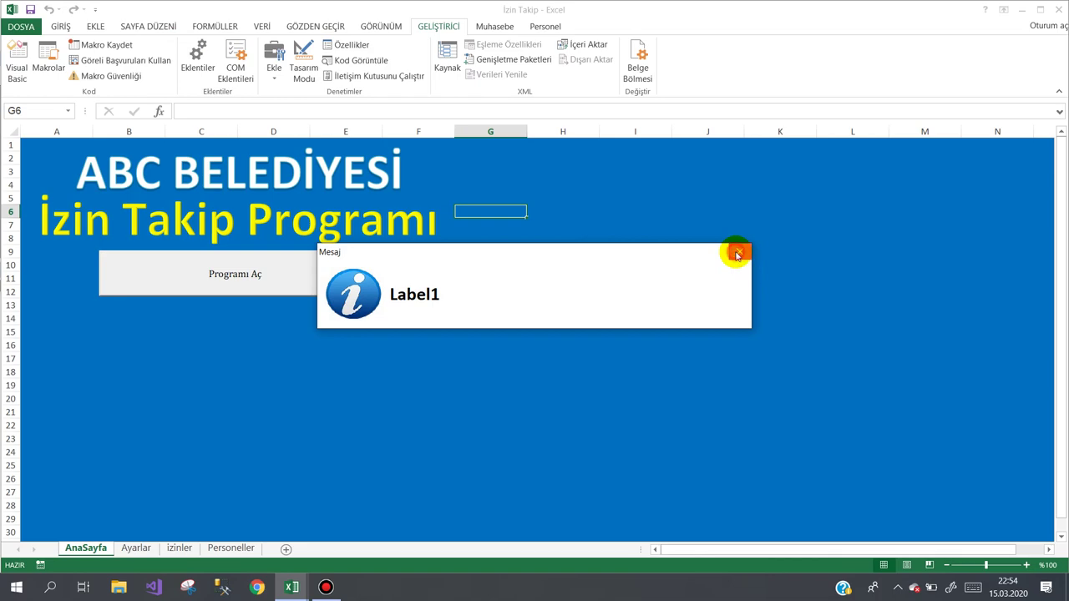
Step: Close the test form and reload Image1's Picture with the glossy information logo
left_click(738, 255)
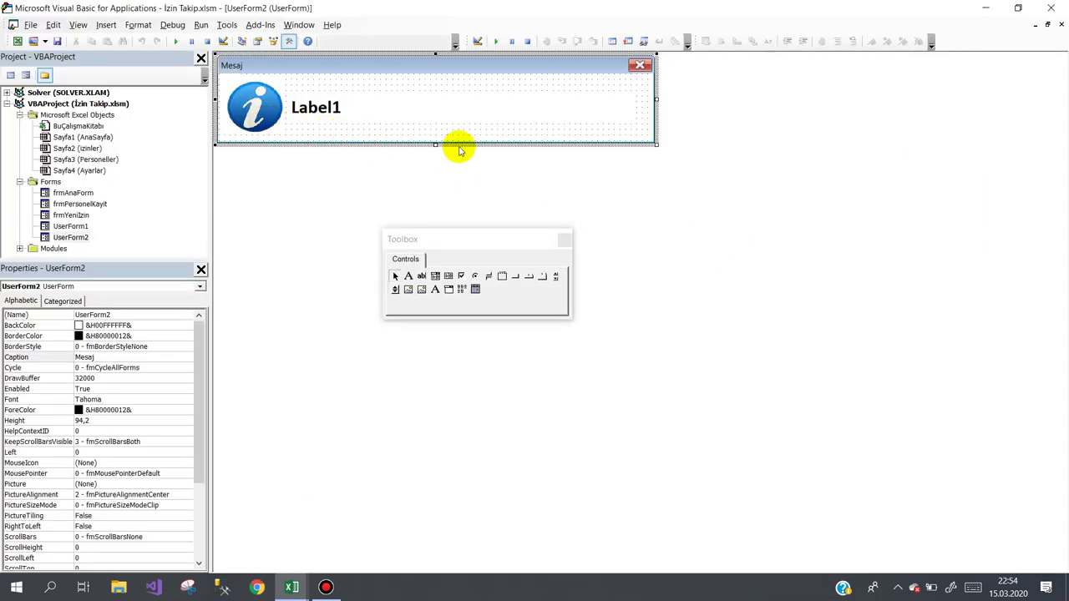
left_click(253, 125)
left_click(146, 441)
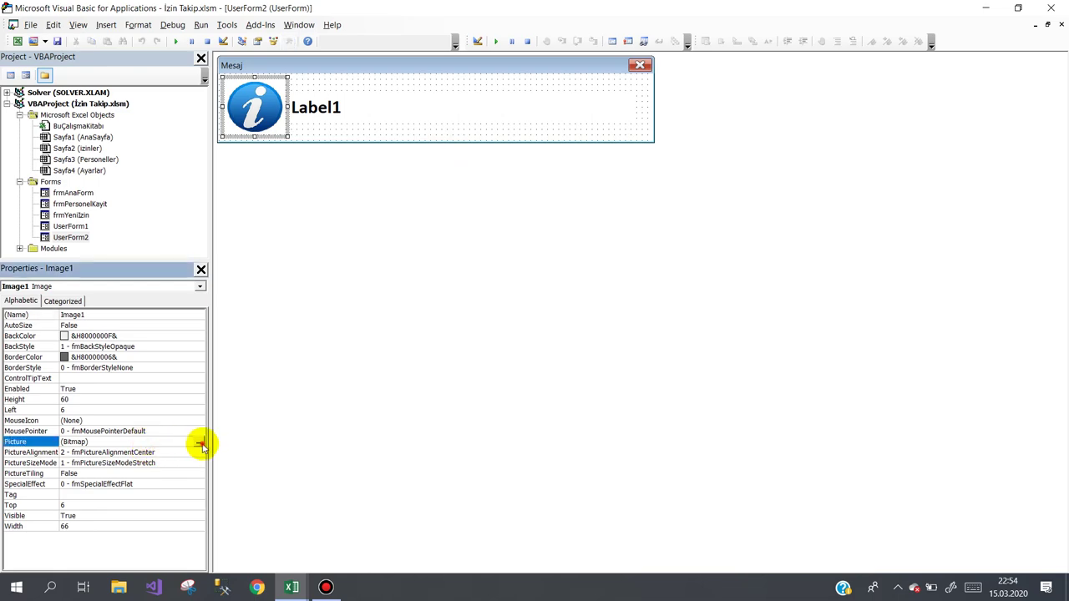
left_click(200, 443)
left_click(165, 221)
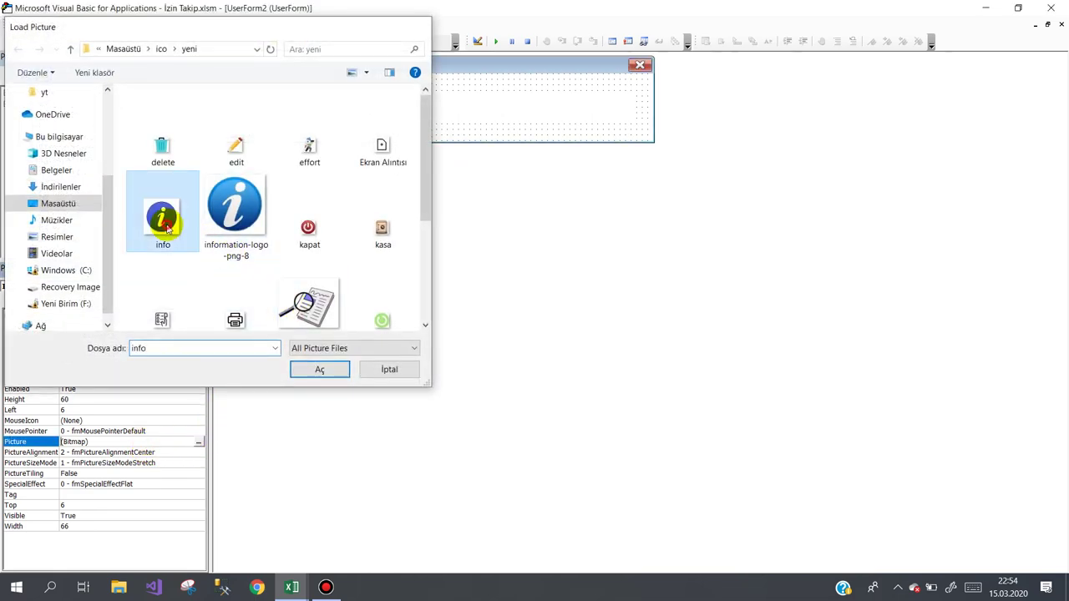
double_click(164, 221)
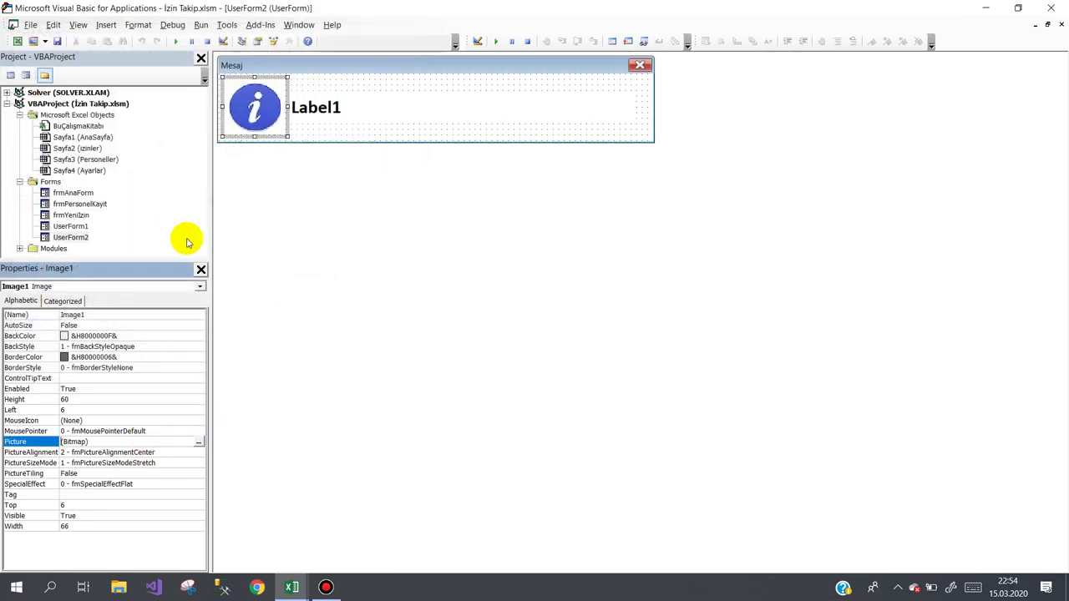
left_click(197, 442)
double_click(231, 207)
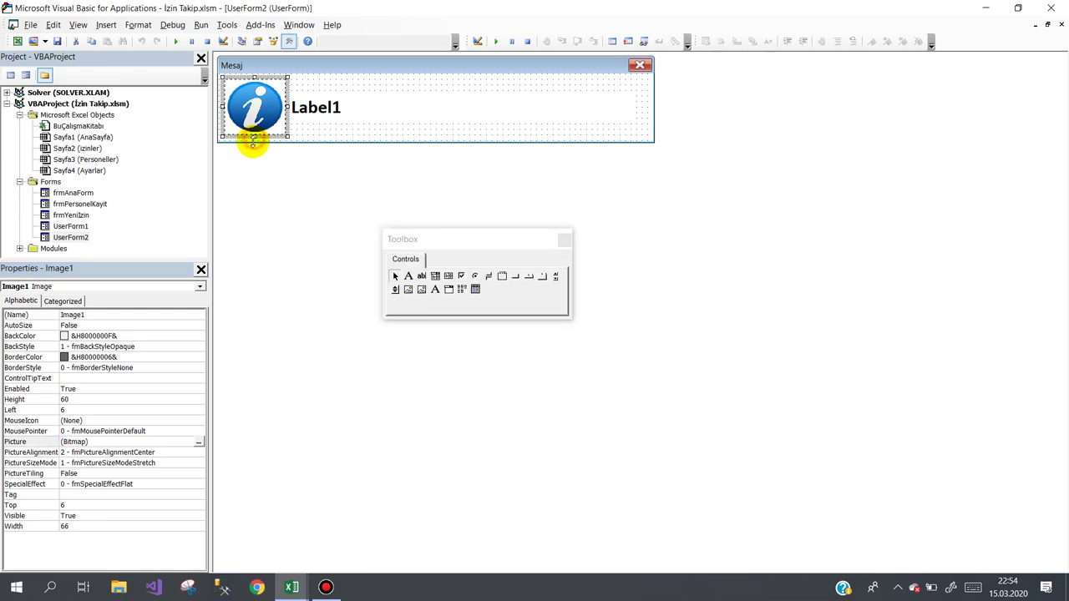
Step: Stretch the info image down to height 66
left_click_drag(254, 137, 252, 142)
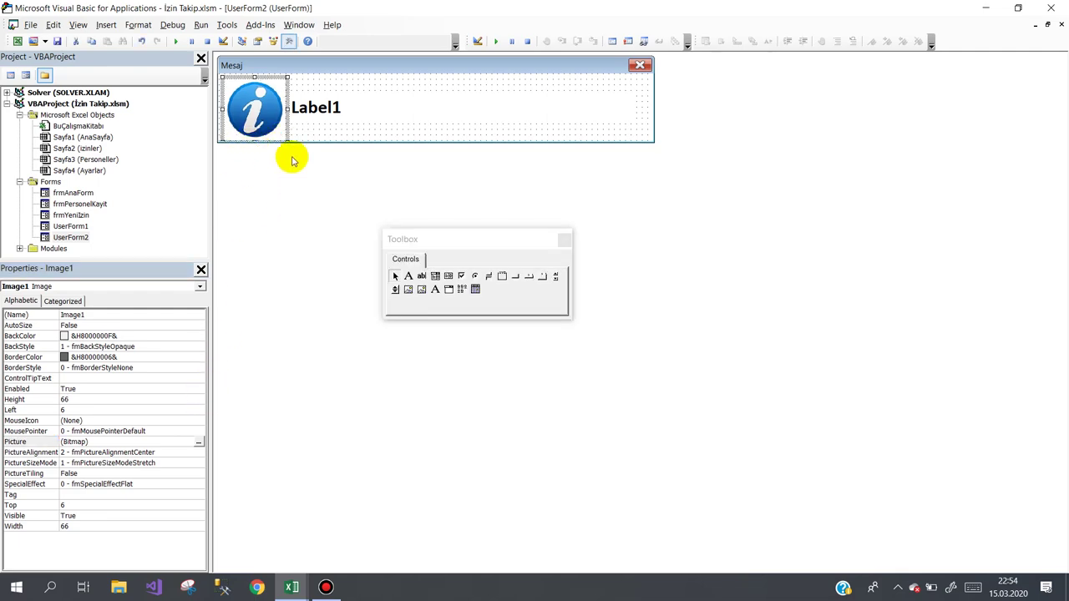
left_click(198, 442)
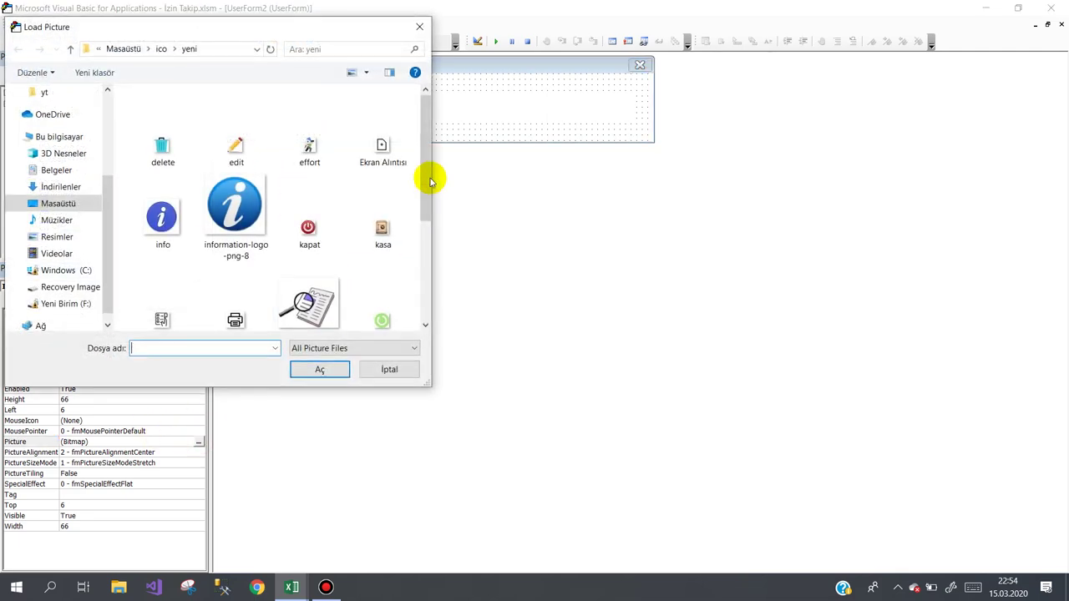
mouse_move(420, 167)
left_mouse_down()
mouse_move(424, 287)
mouse_move(433, 171)
left_mouse_up()
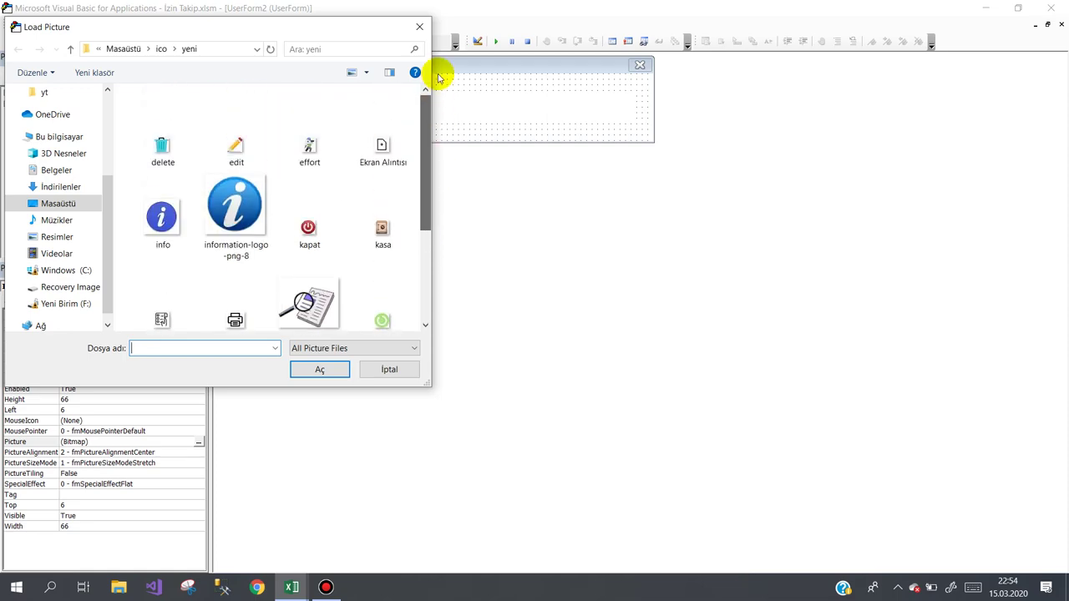
left_click(421, 26)
Step: Run the Mesaj form to check its new look, then close it
left_click(445, 142)
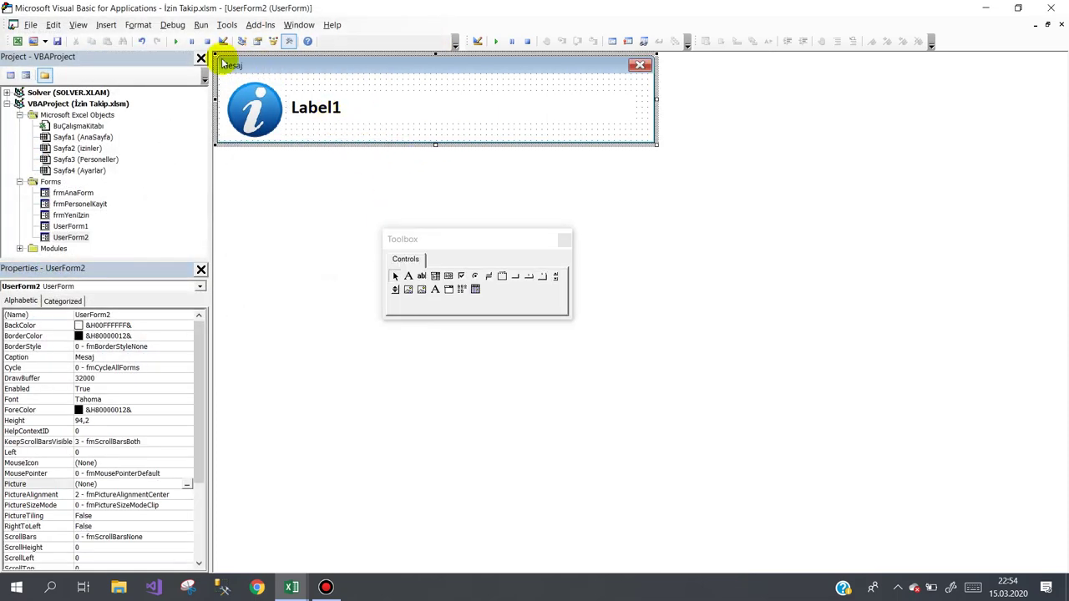
left_click(176, 41)
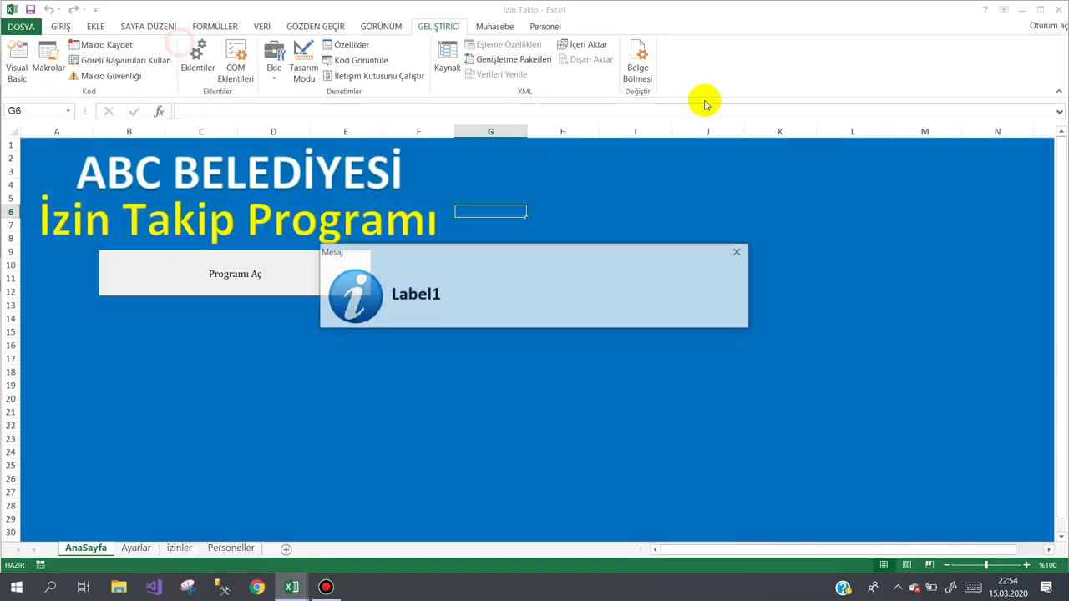
left_click(739, 254)
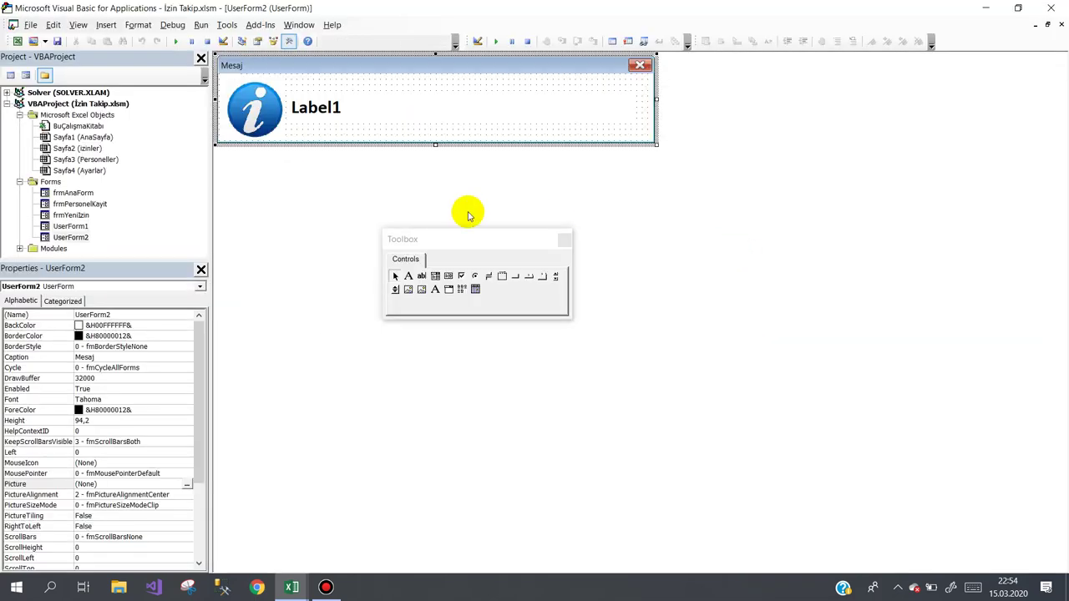
left_click(336, 115)
left_click(337, 131)
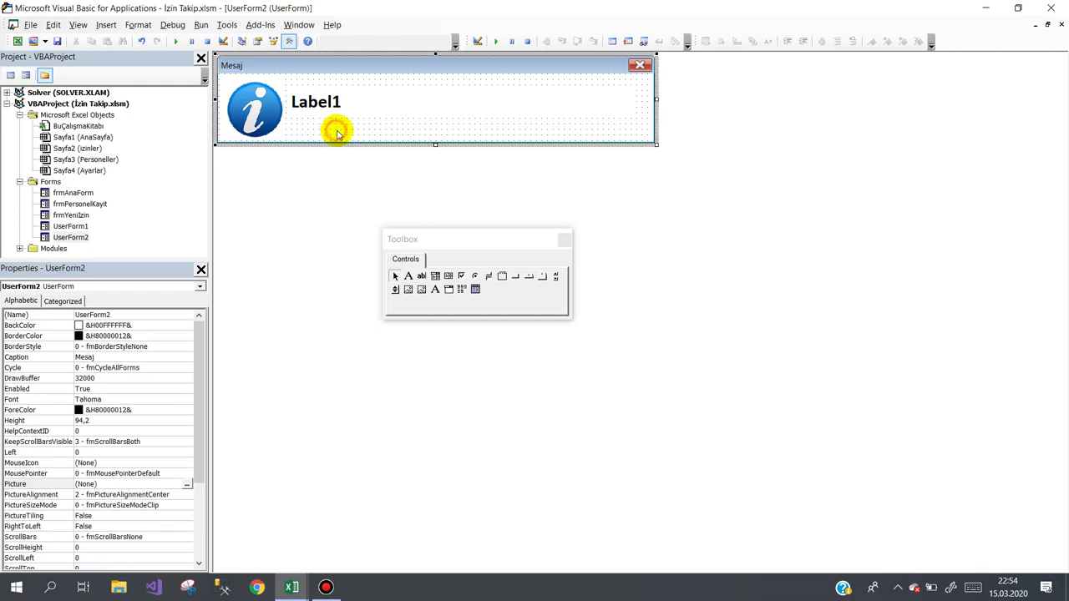
Step: Open UserForm2's code and add a UserForm_QueryClose event procedure
double_click(317, 134)
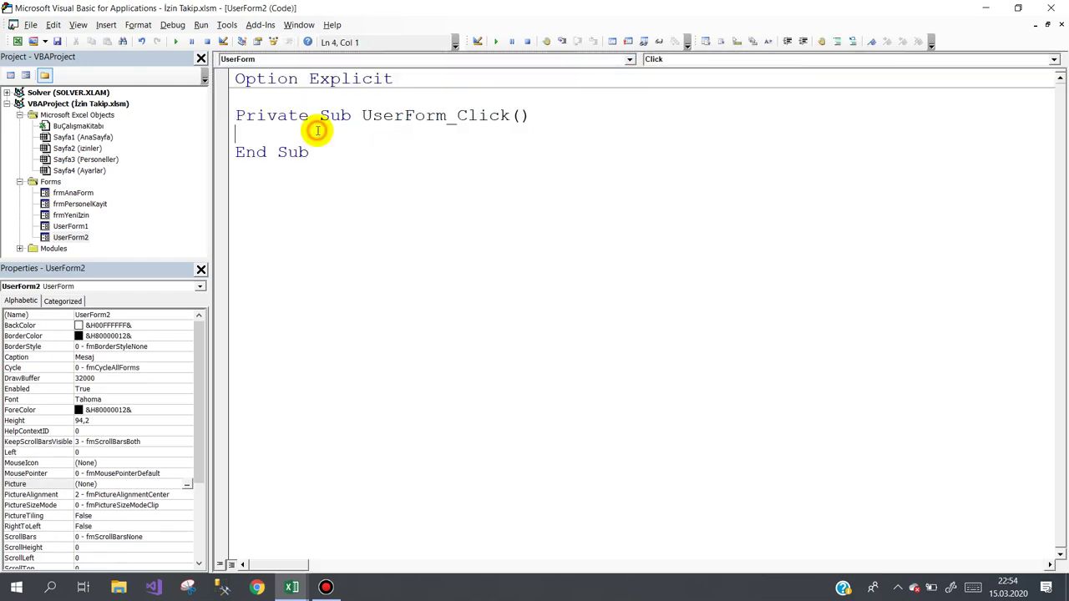
left_click_drag(362, 116, 428, 118)
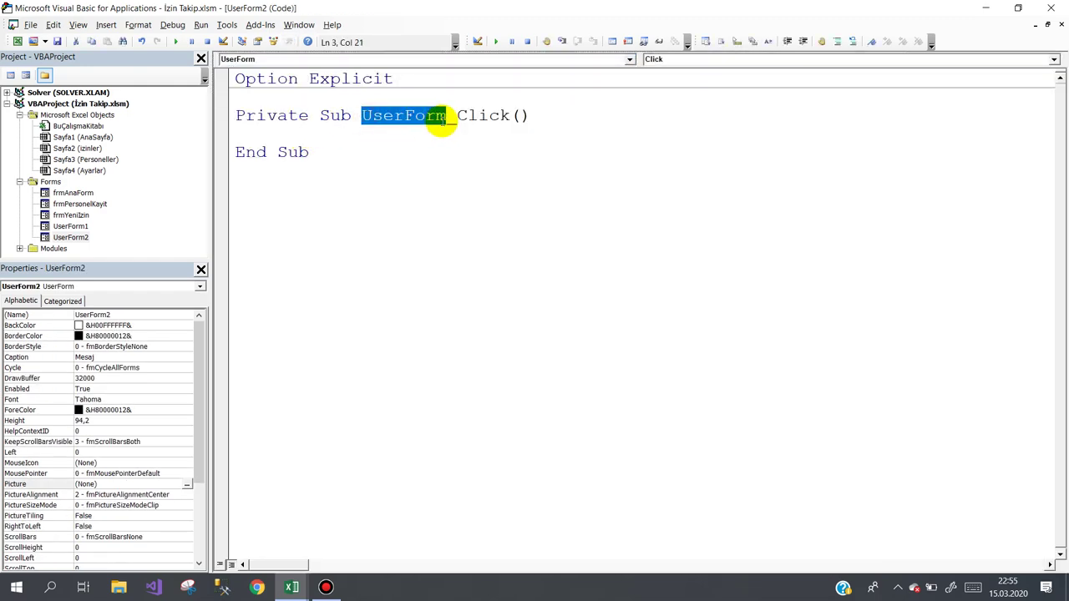
left_click(651, 60)
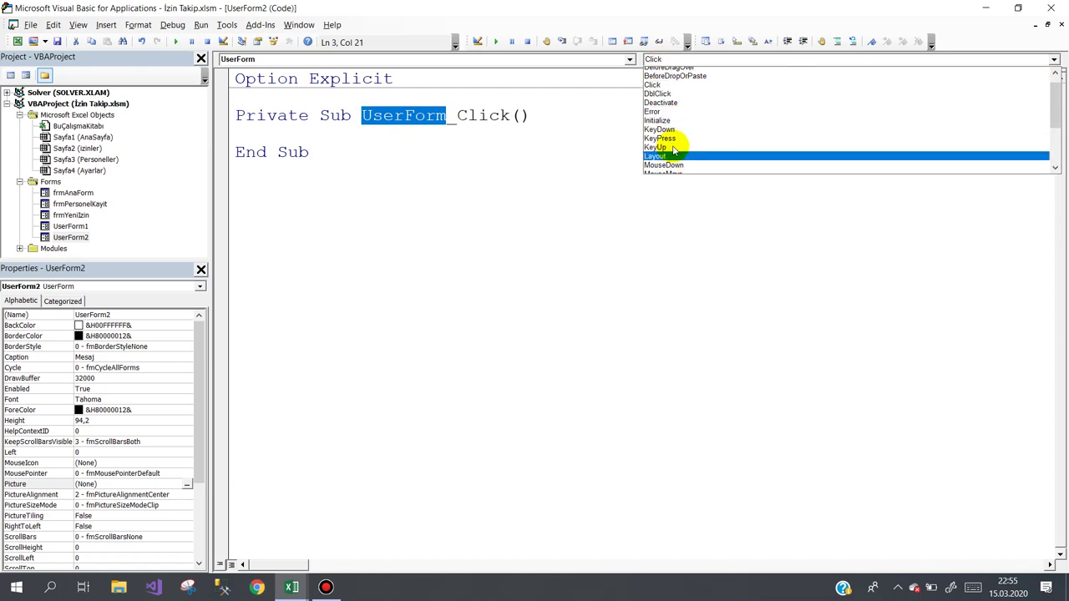
scroll(672, 150, "down", 1)
scroll(675, 142, "down", 2)
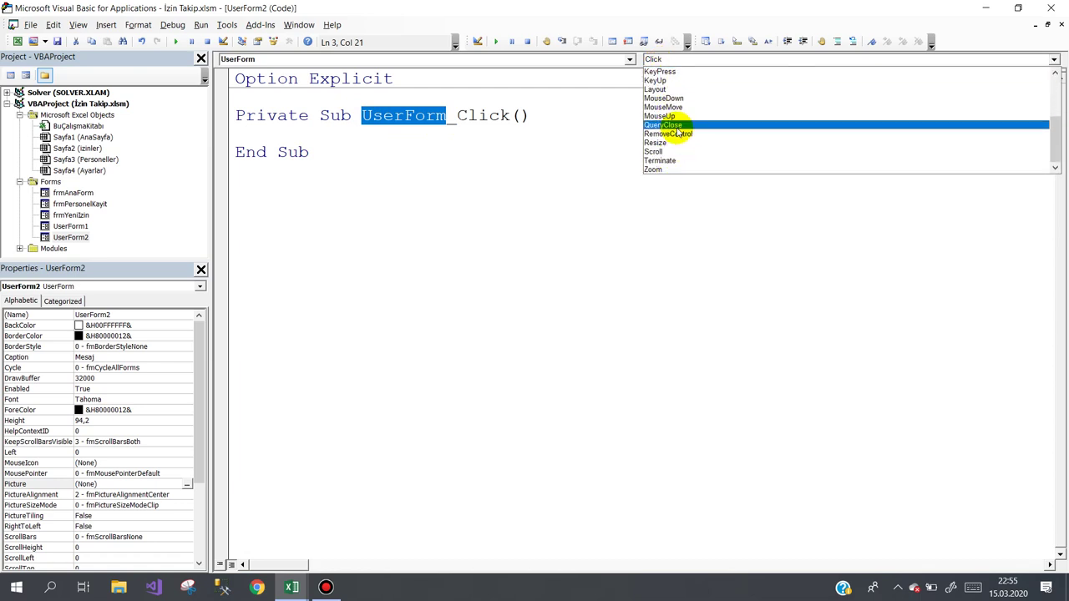
left_click(675, 127)
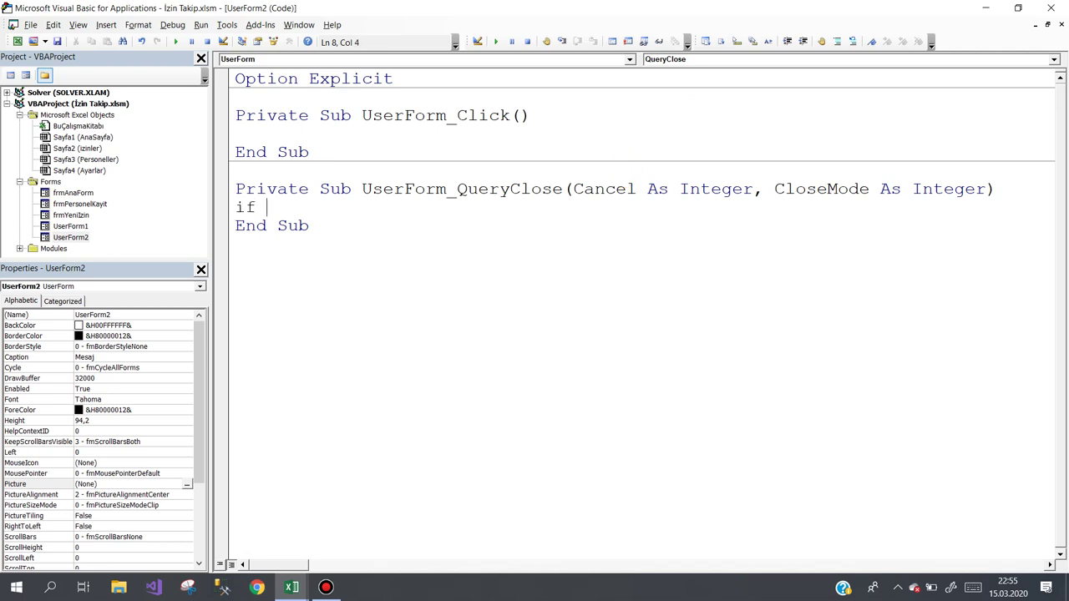
Step: Write 'If CloseMode <> 1 Then Cancel = 1' in the QueryClose handler
left_click_drag(774, 191, 858, 189)
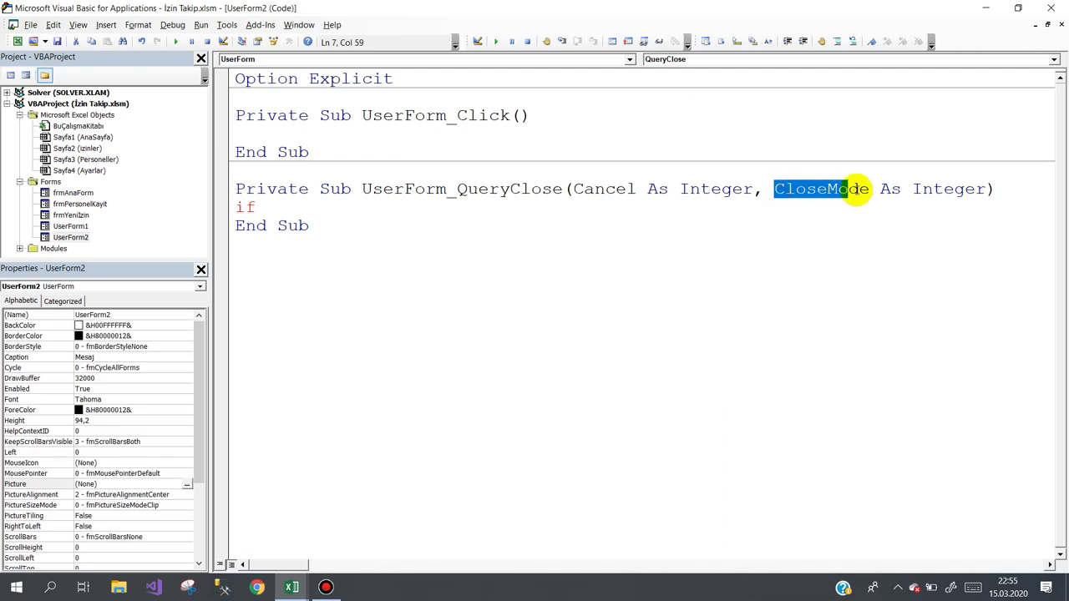
left_click(341, 209)
type("clo")
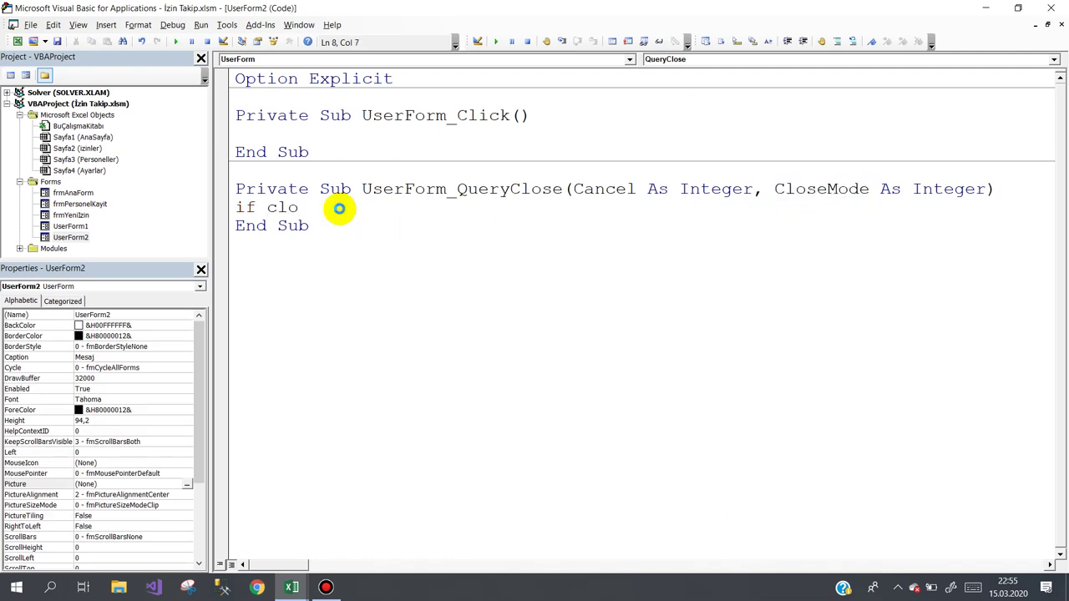
key("ctrl+space")
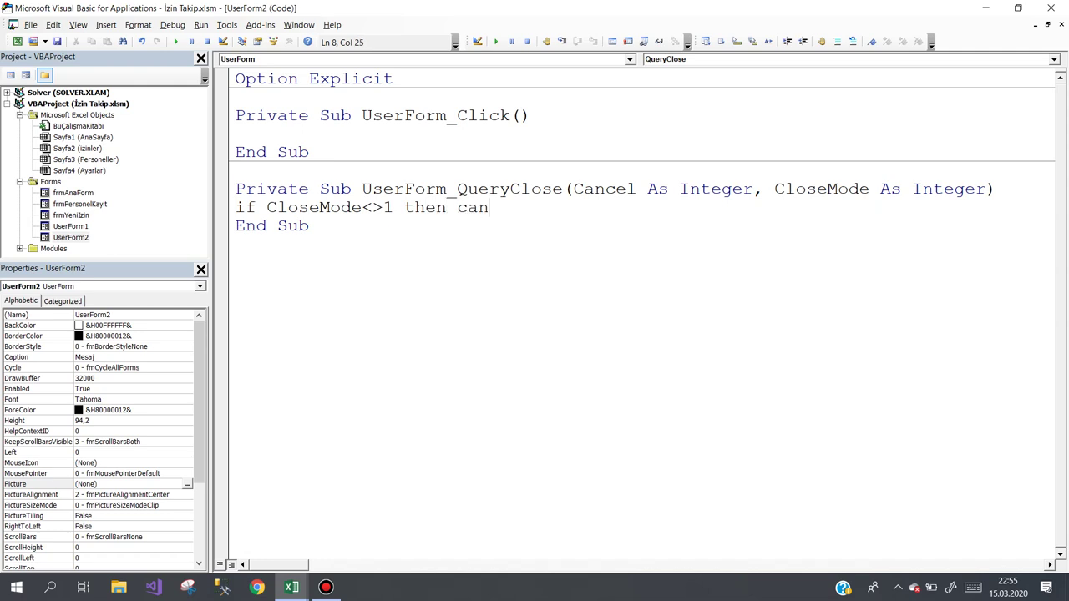
key("ctrl+space")
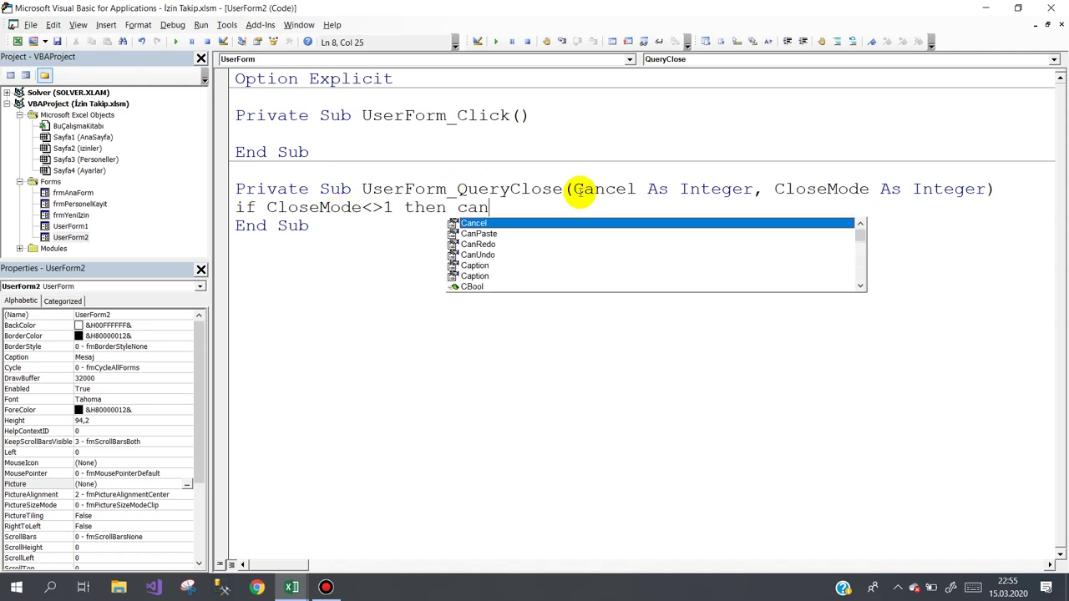
left_click(575, 188)
left_click_drag(575, 188, 632, 190)
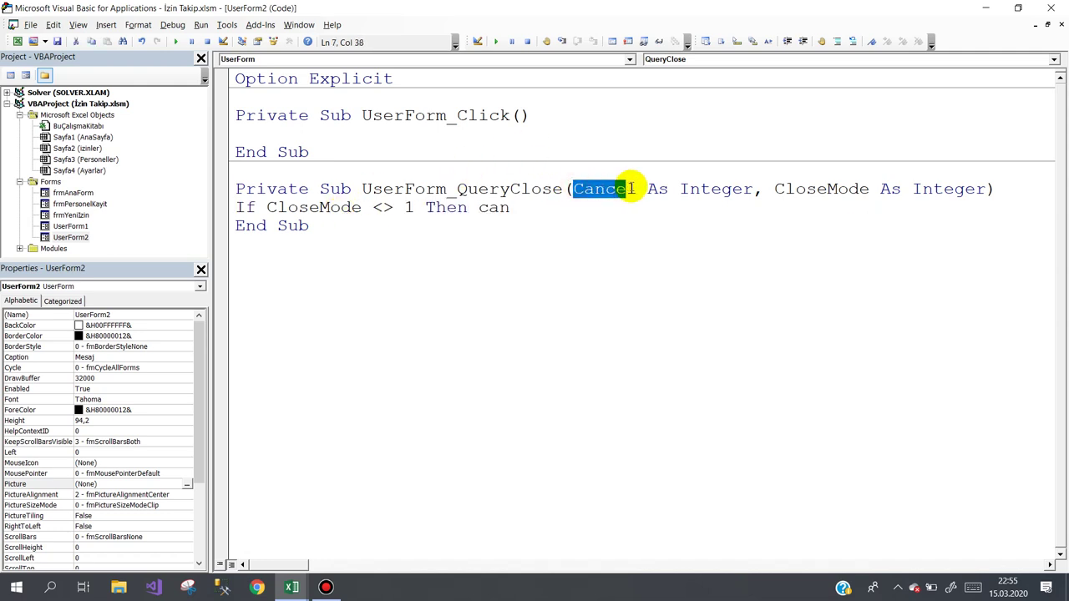
left_click(527, 207)
key("ctrl+space")
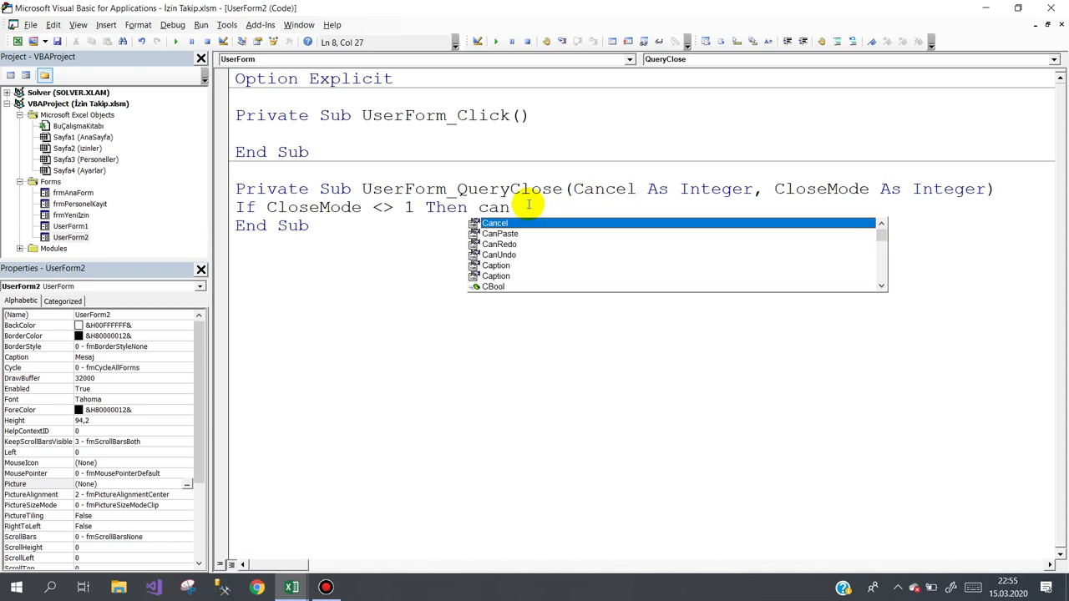
type("= 1")
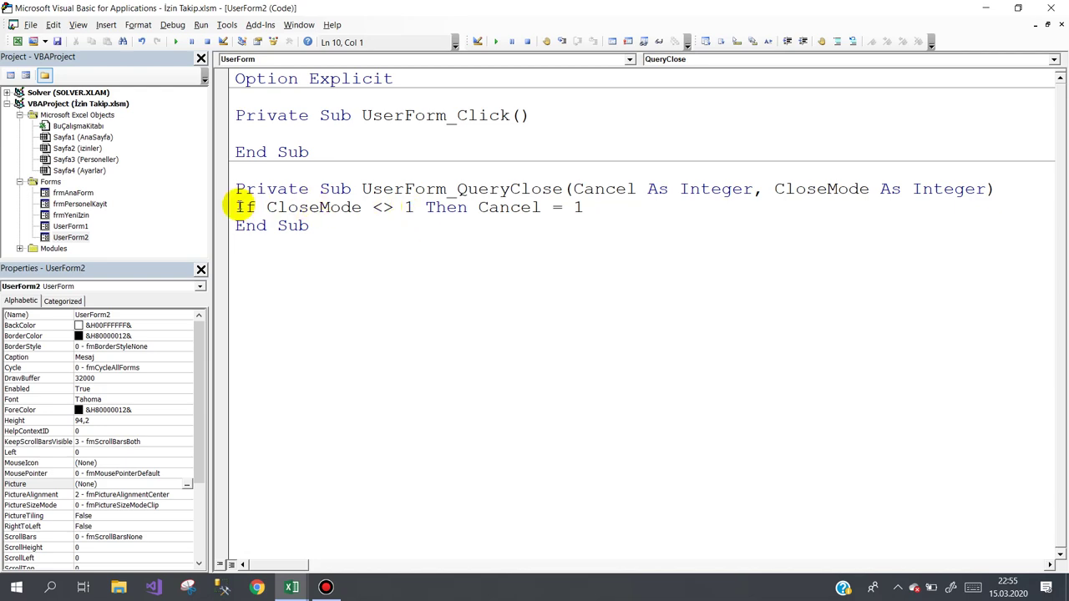
Step: Run the form to test that closing is cancelled
mouse_move(240, 207)
left_mouse_down()
mouse_move(441, 194)
mouse_move(601, 219)
left_mouse_up()
left_click(494, 217)
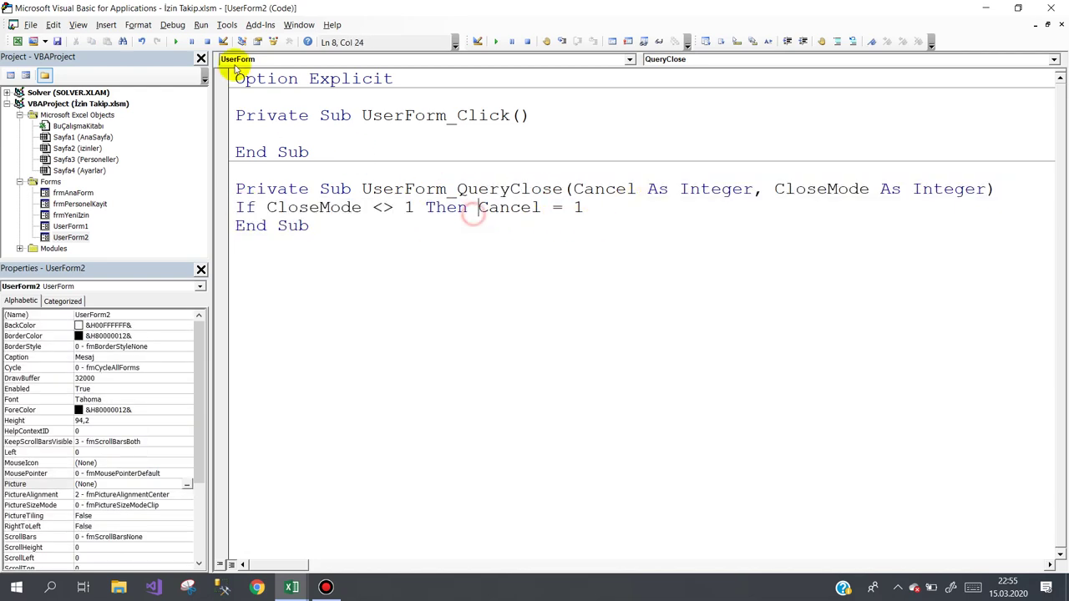
left_click(175, 41)
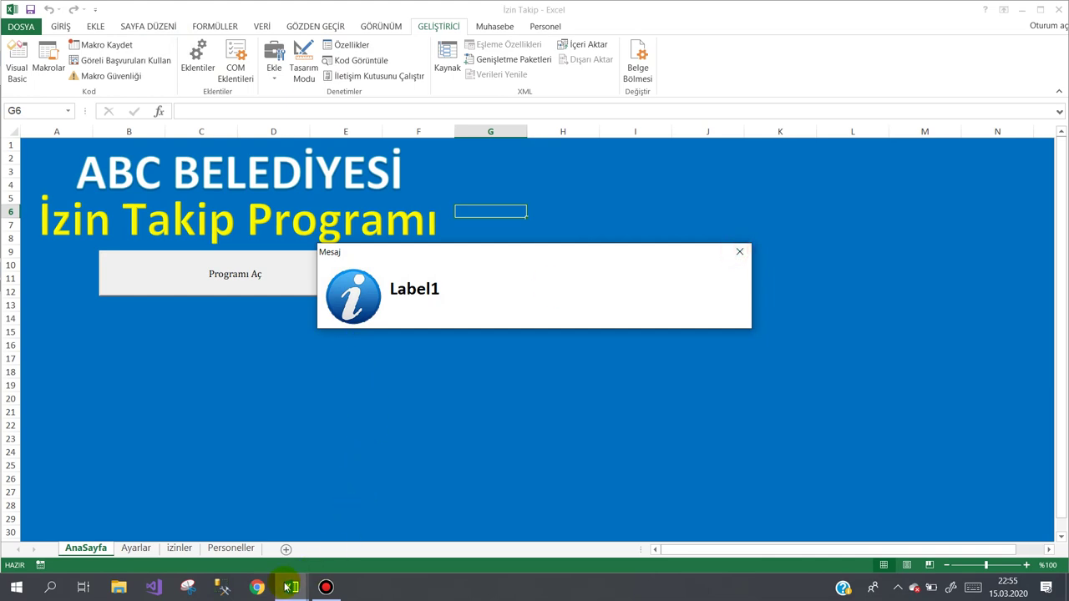
Step: Return to the VBA editor, reset the running Mesaj form, and reopen UserForm2's code
mouse_move(297, 591)
left_click(326, 531)
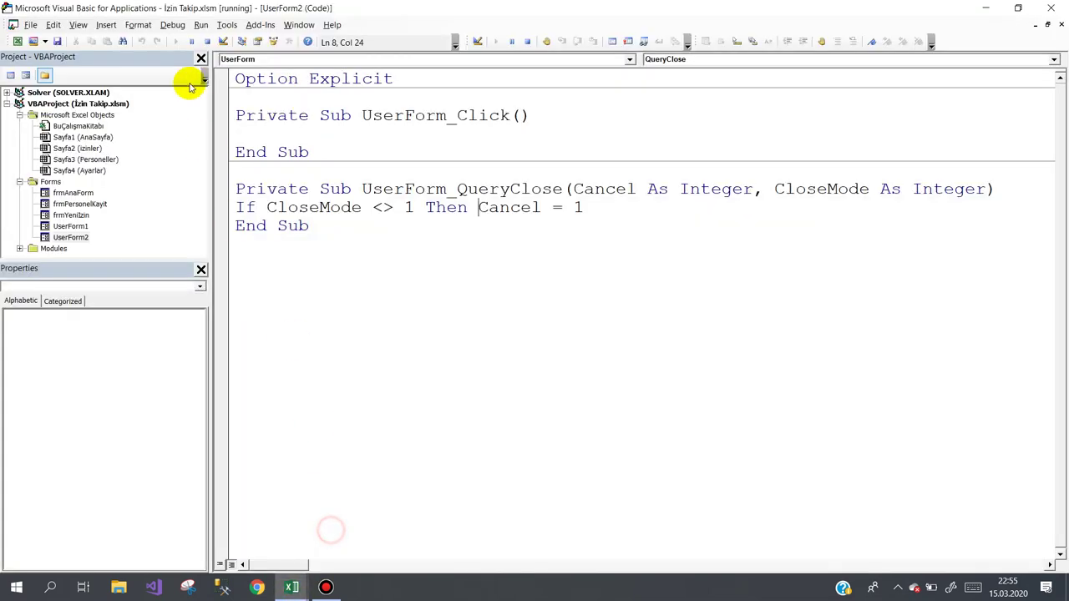
left_click(206, 41)
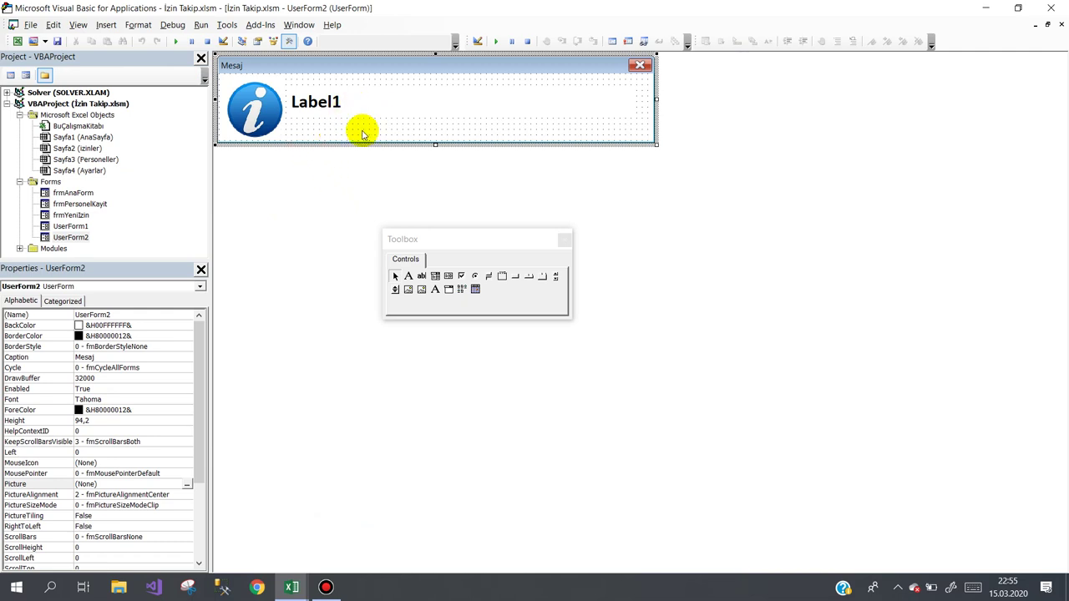
double_click(320, 136)
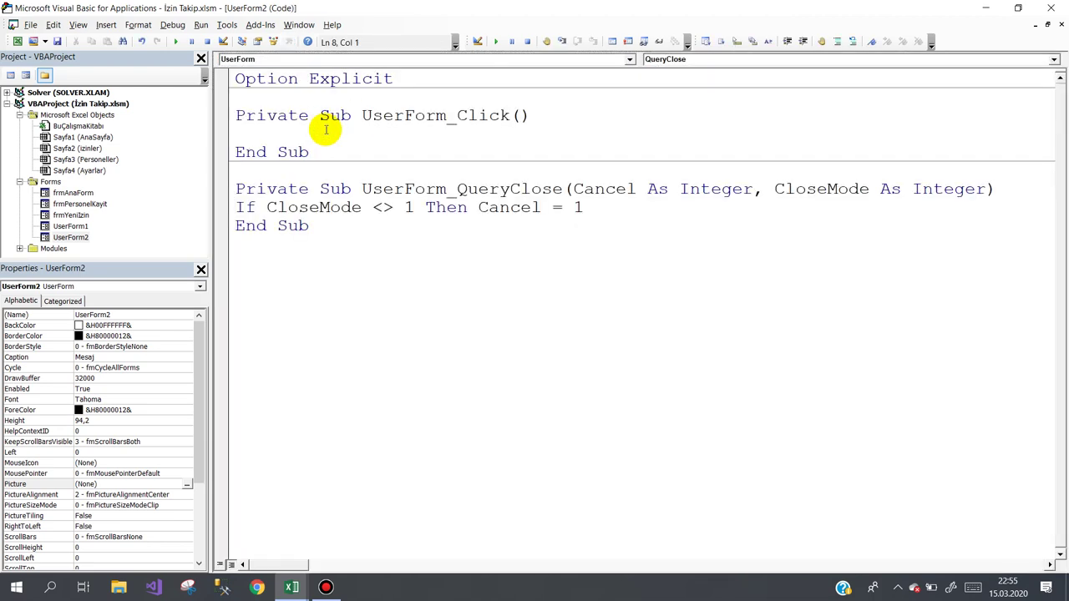
Step: Add a UserForm_Activate event procedure to UserForm2
left_click(704, 63)
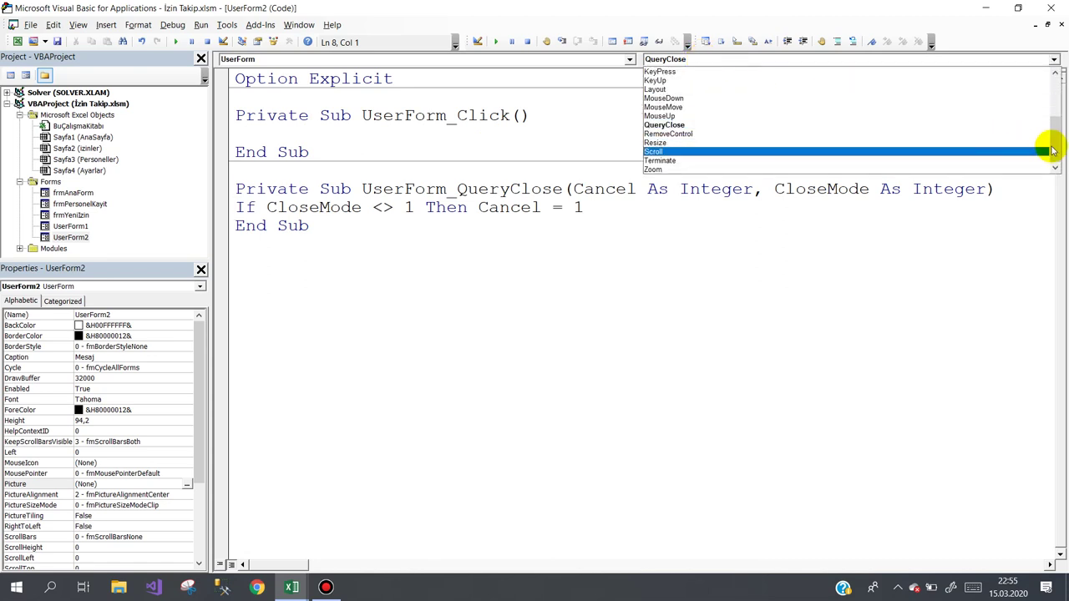
left_click_drag(1054, 140, 1057, 77)
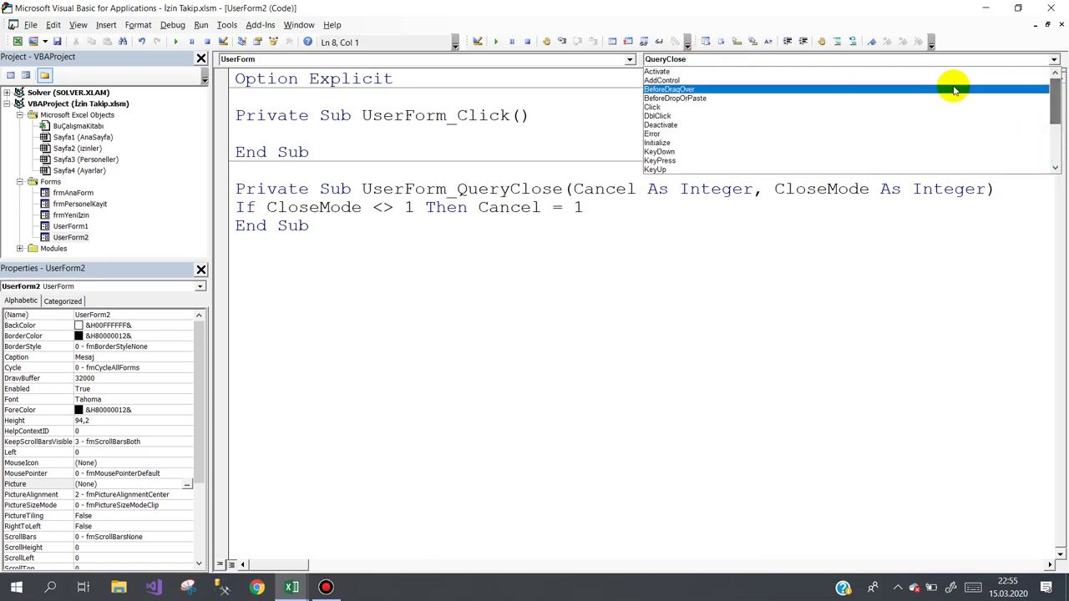
left_click(660, 72)
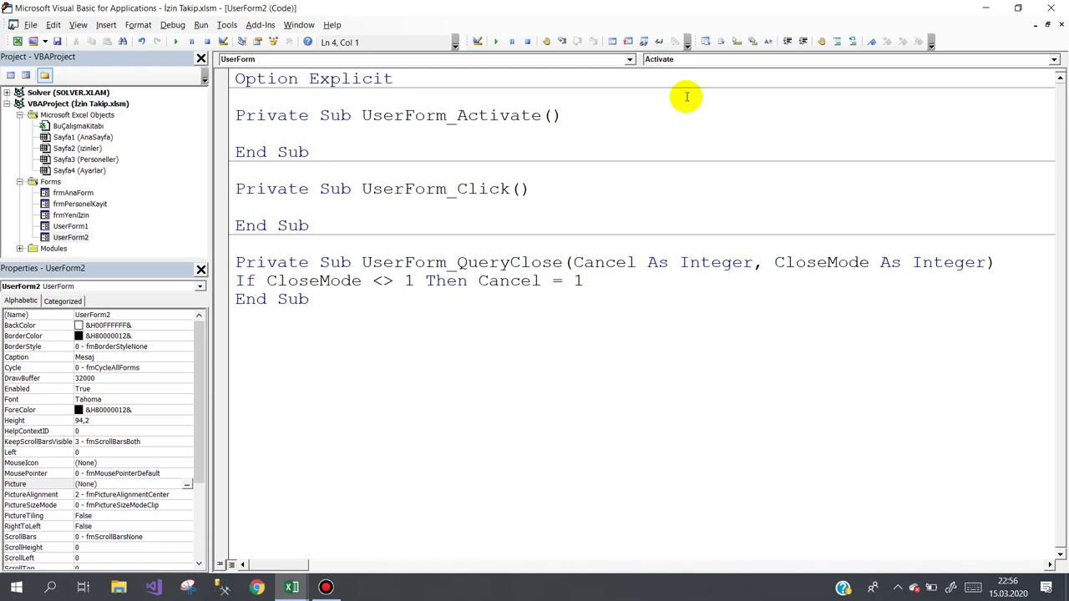
Step: Make Activate run 'Application.Wait Now + TimeValue("00:00:02")' followed by 'Unload Me'
type("appl")
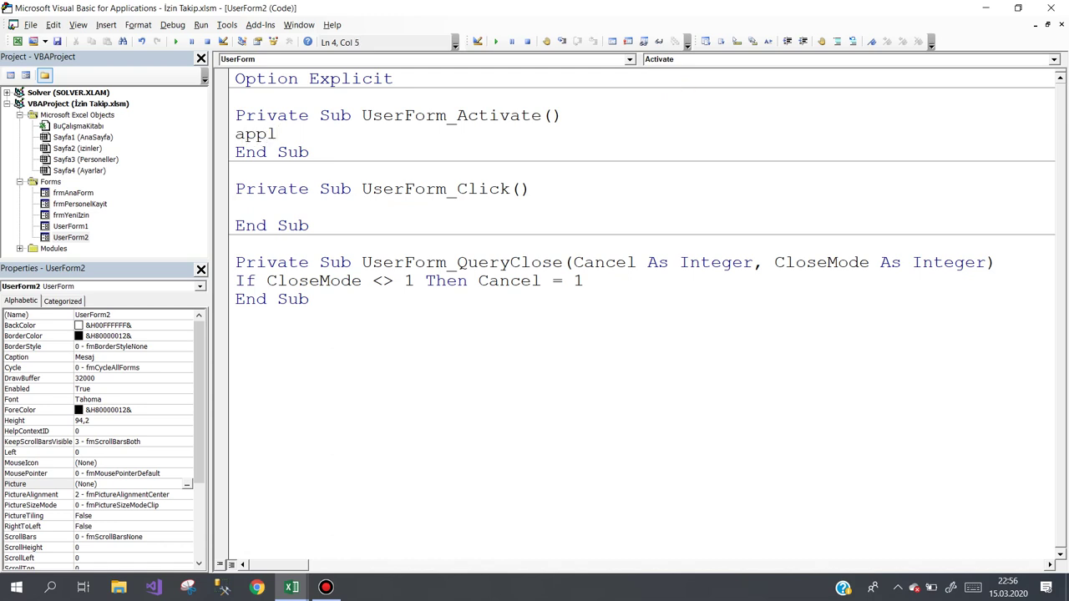
key("ctrl+space")
type(".")
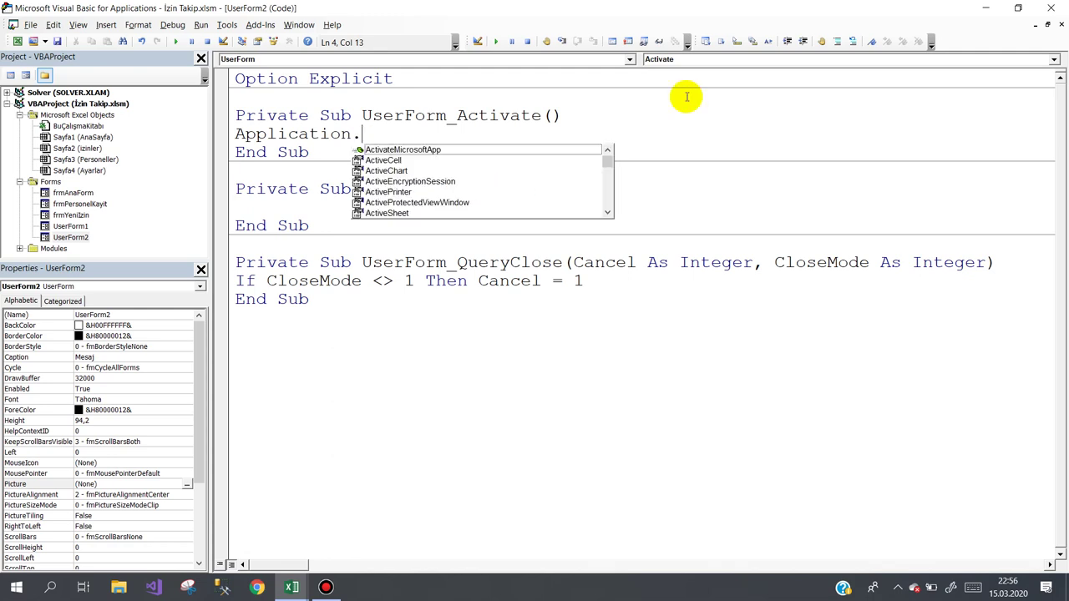
type("w")
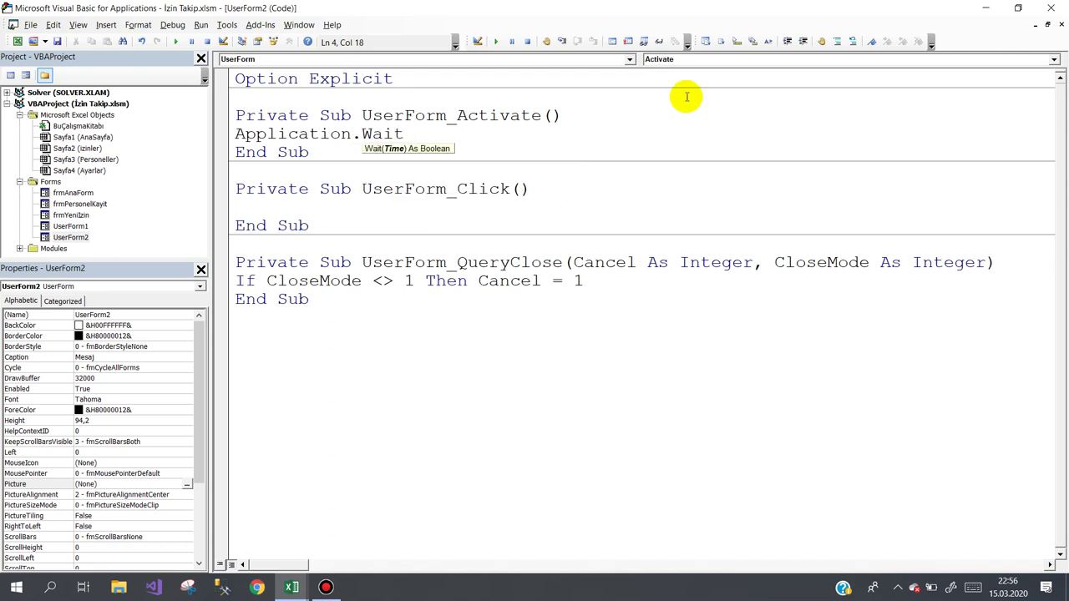
type(" no")
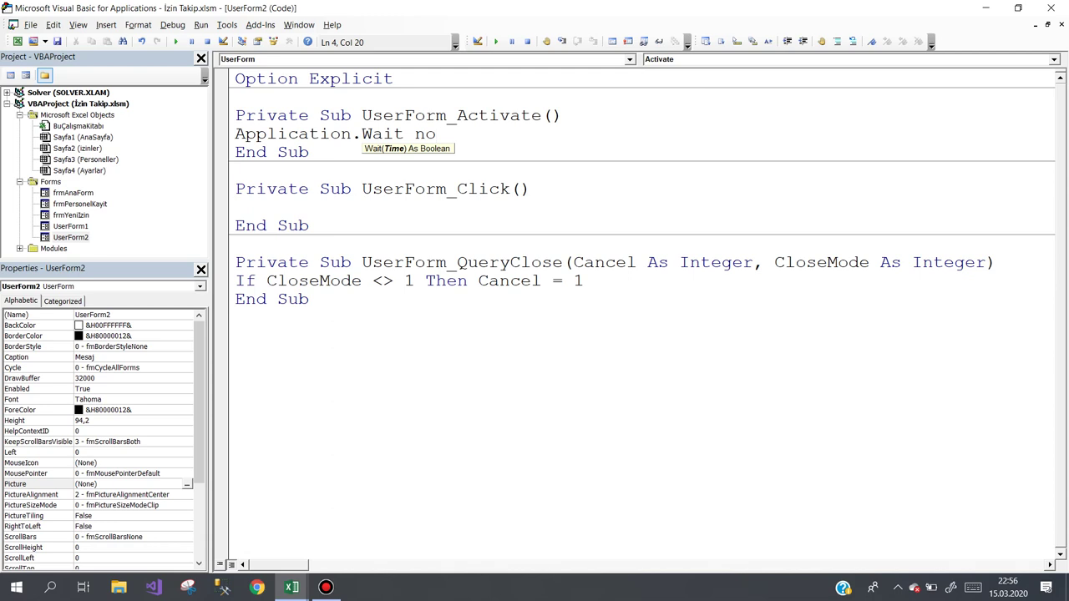
key("ctrl+space")
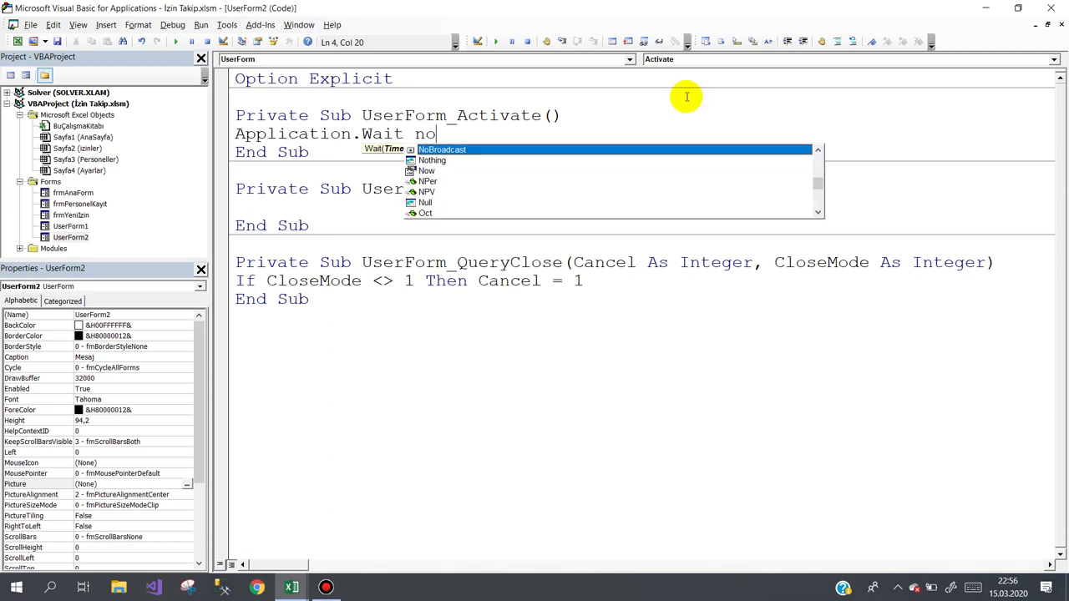
key("Down")
key("Down")
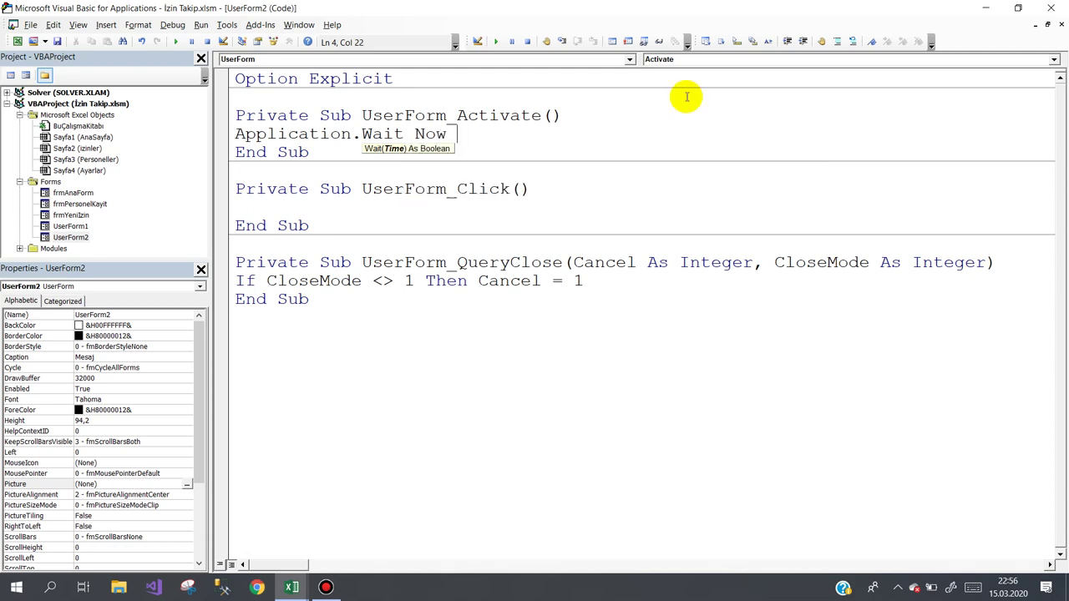
type("+ t")
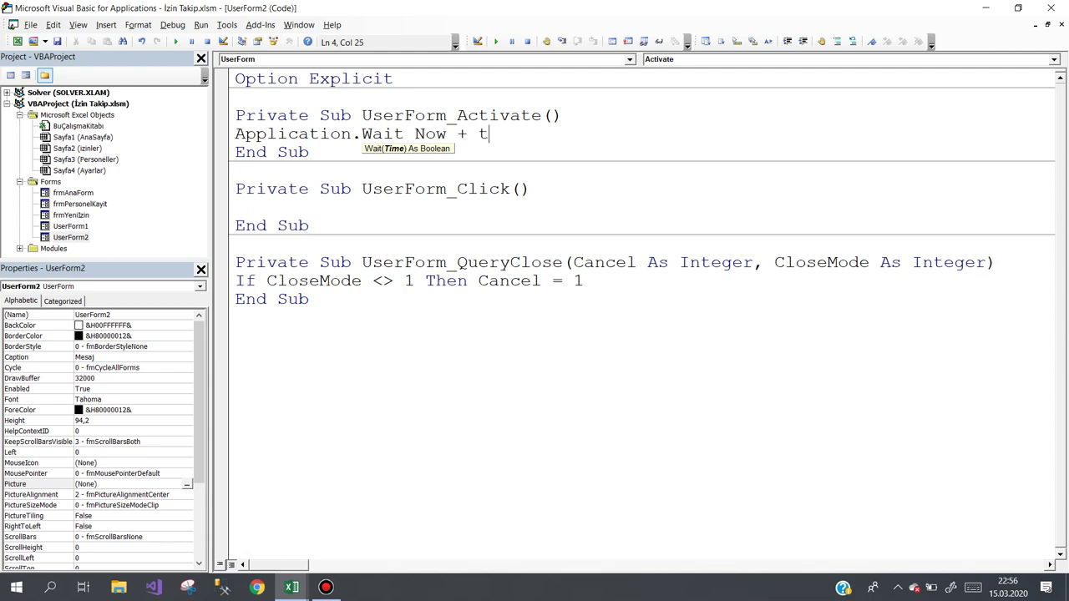
type("i")
key("ctrl+space")
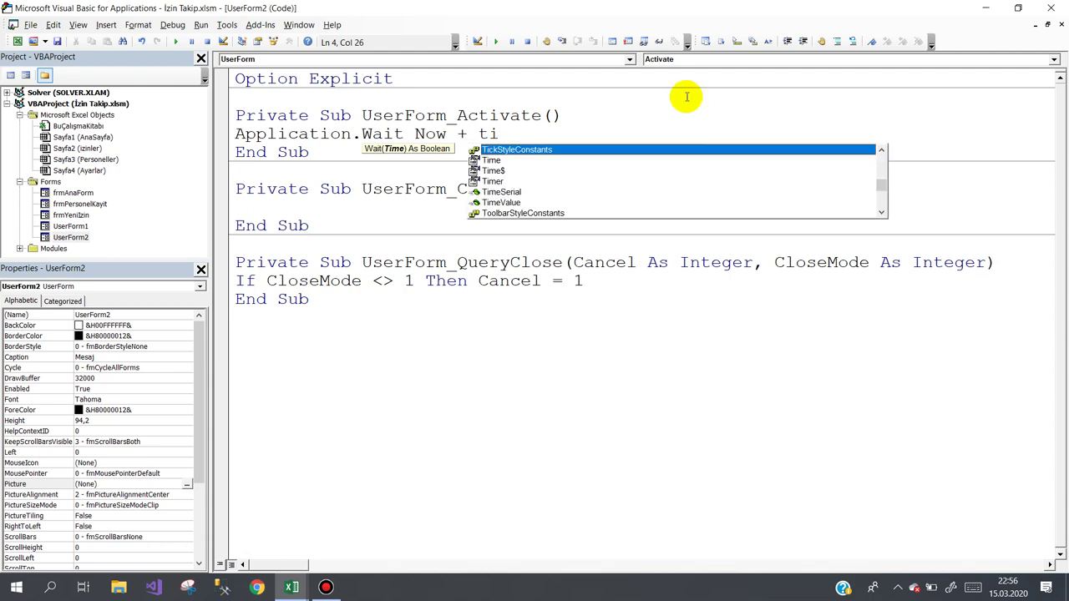
key("Down")
key("Down")
key("Down")
key("Down")
key("Down")
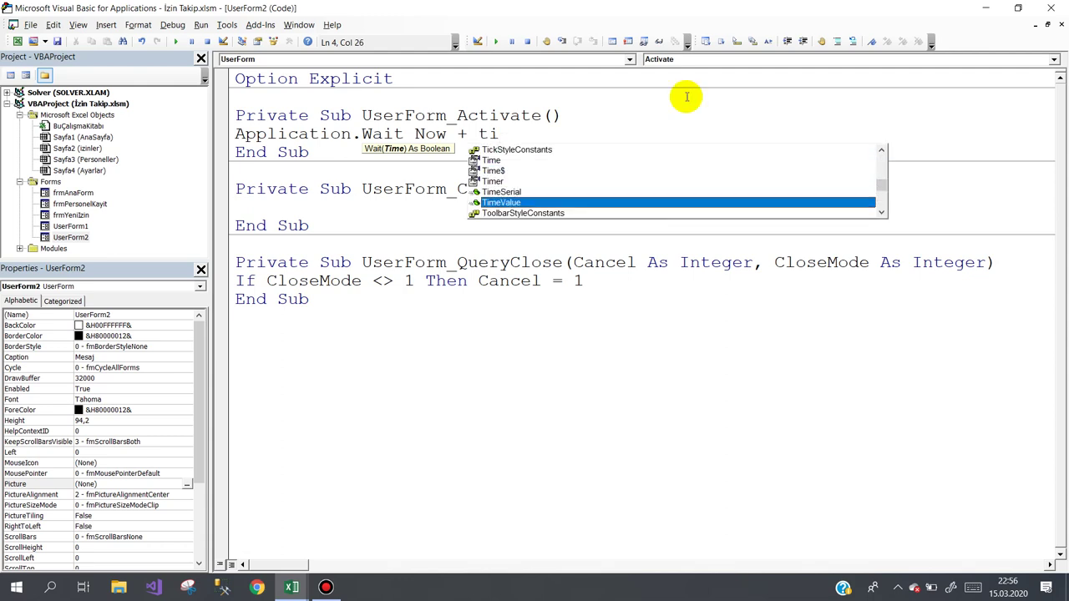
type("(")
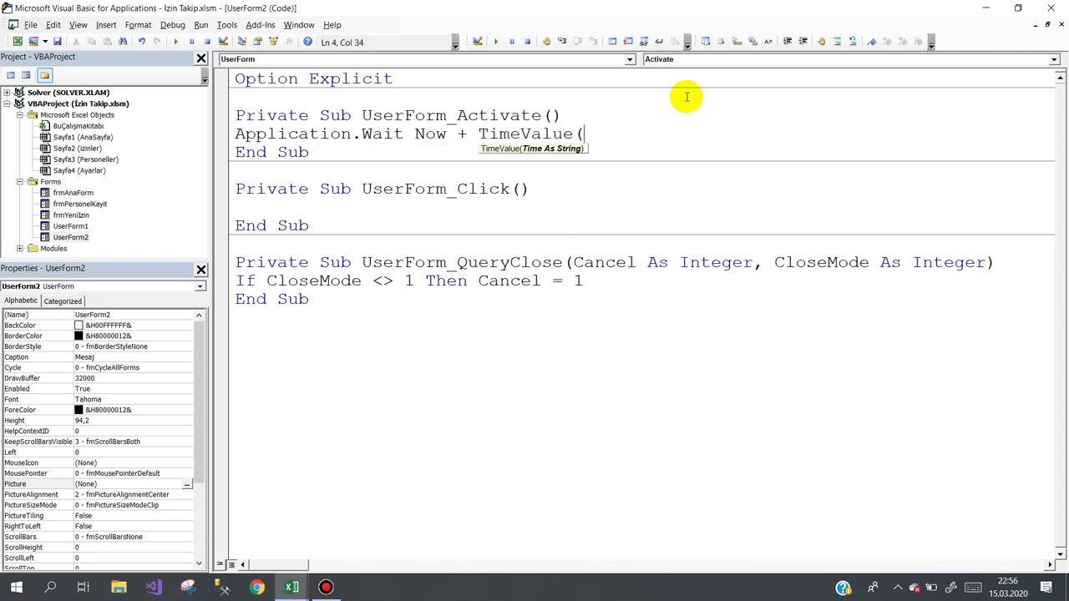
type("\"")
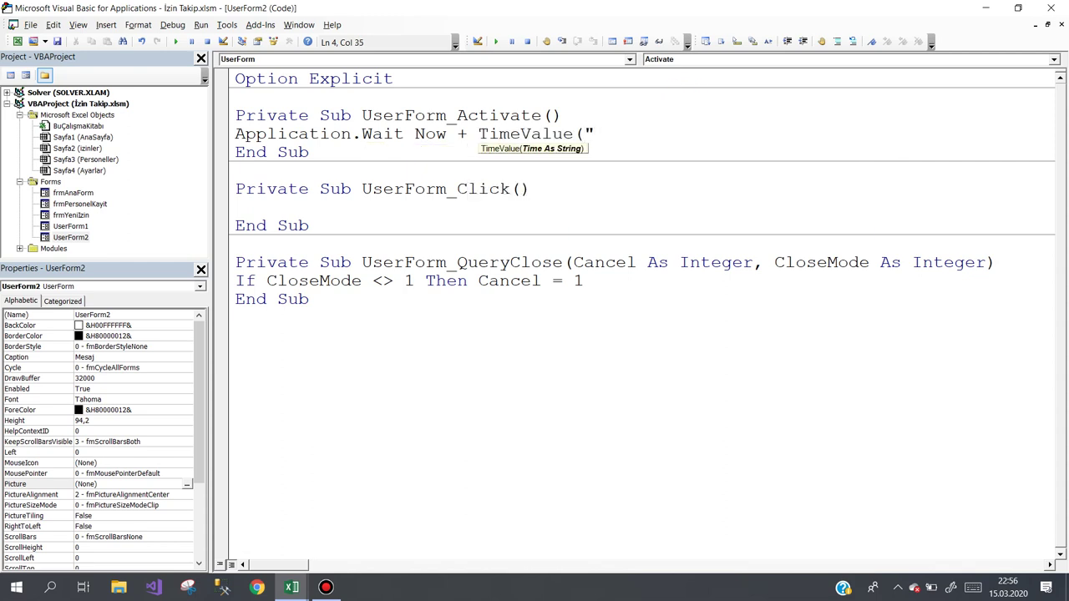
type("00:00")
type(":02\"")
type(")")
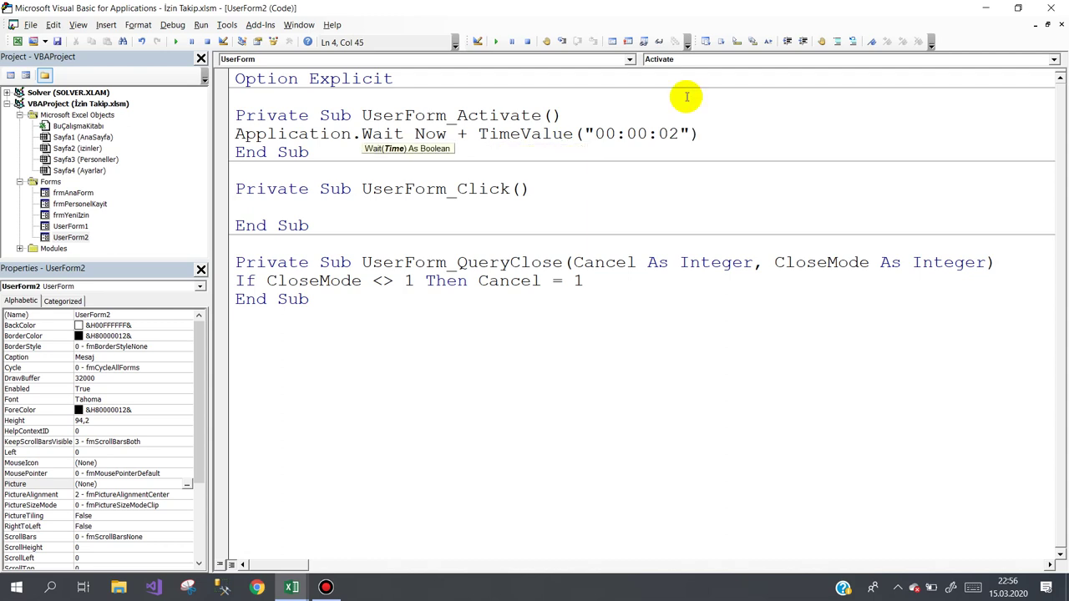
key("Return")
type("un")
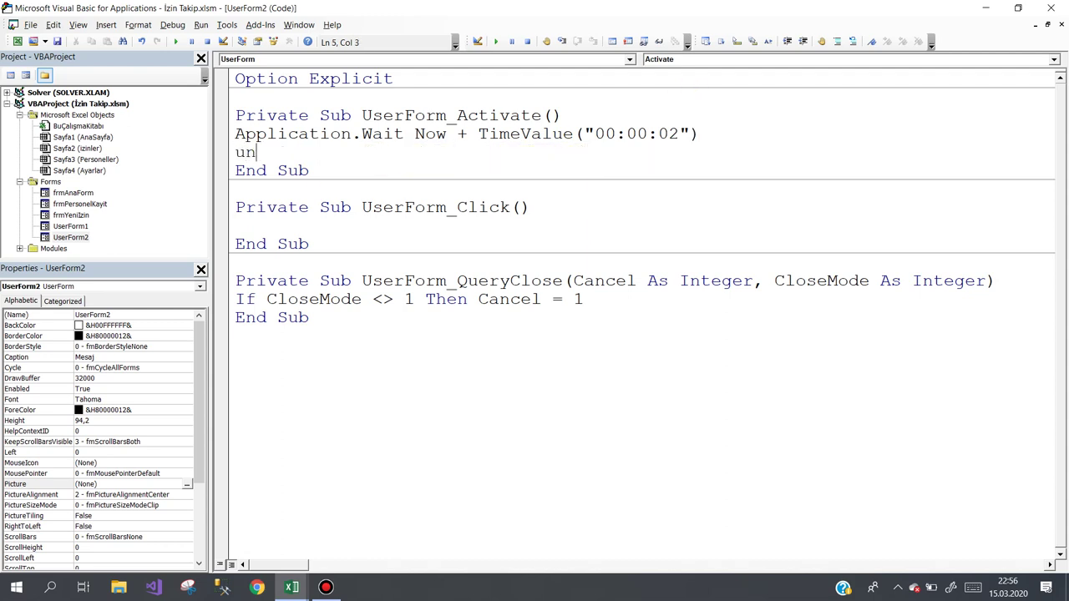
type("load me")
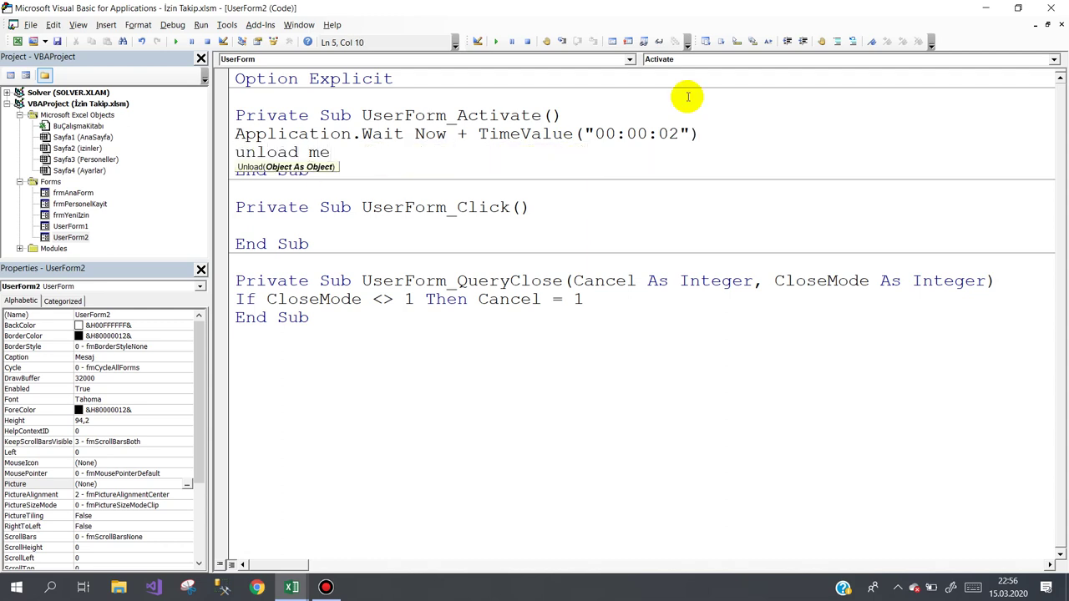
key("Down")
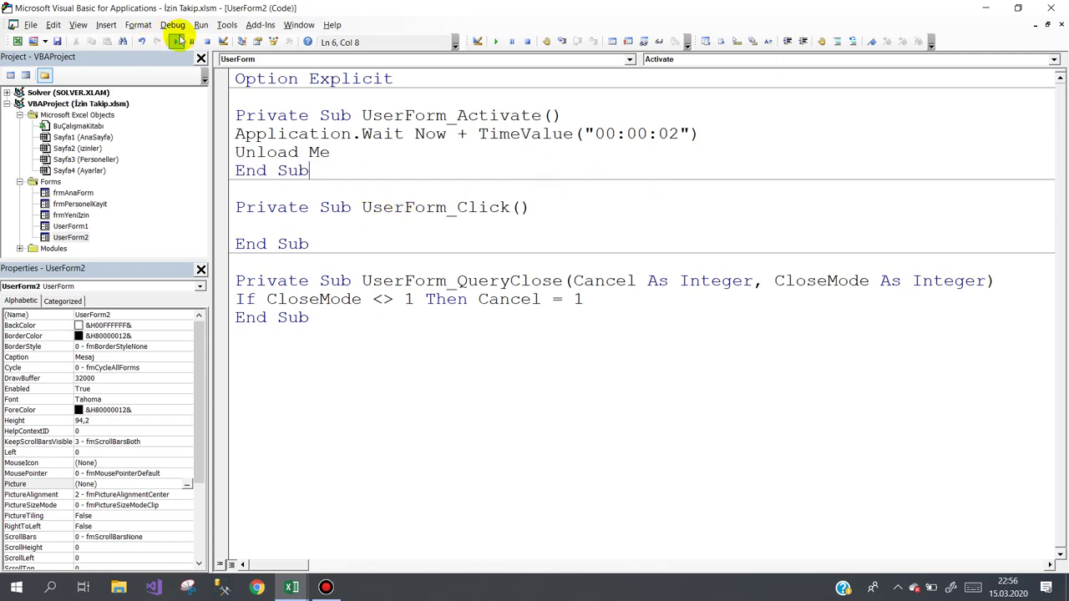
Step: Run the Mesaj form three times to confirm it closes after two seconds
left_click(178, 40)
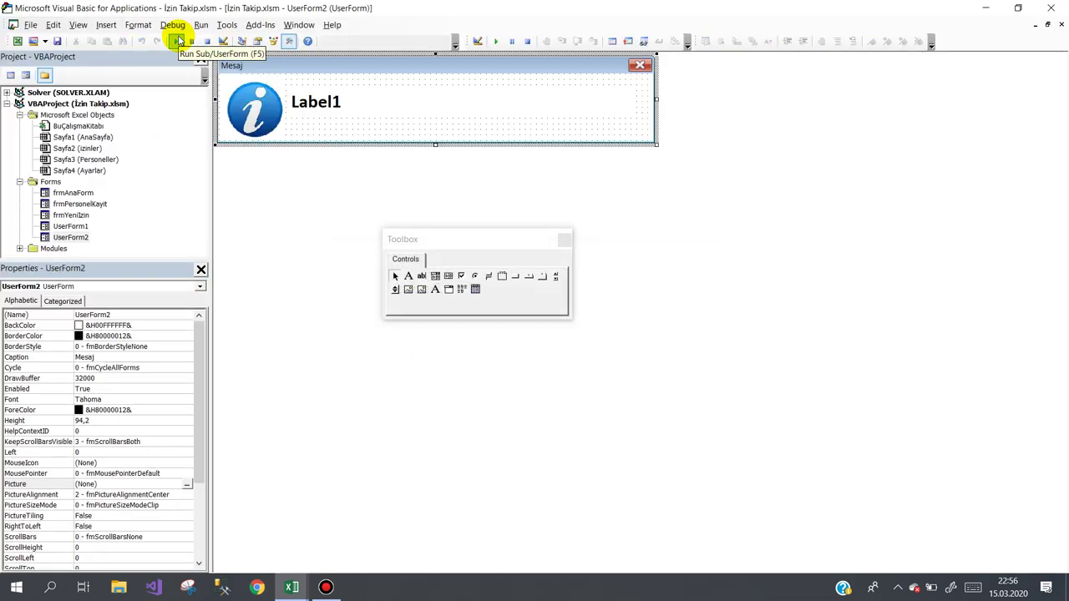
left_click(178, 38)
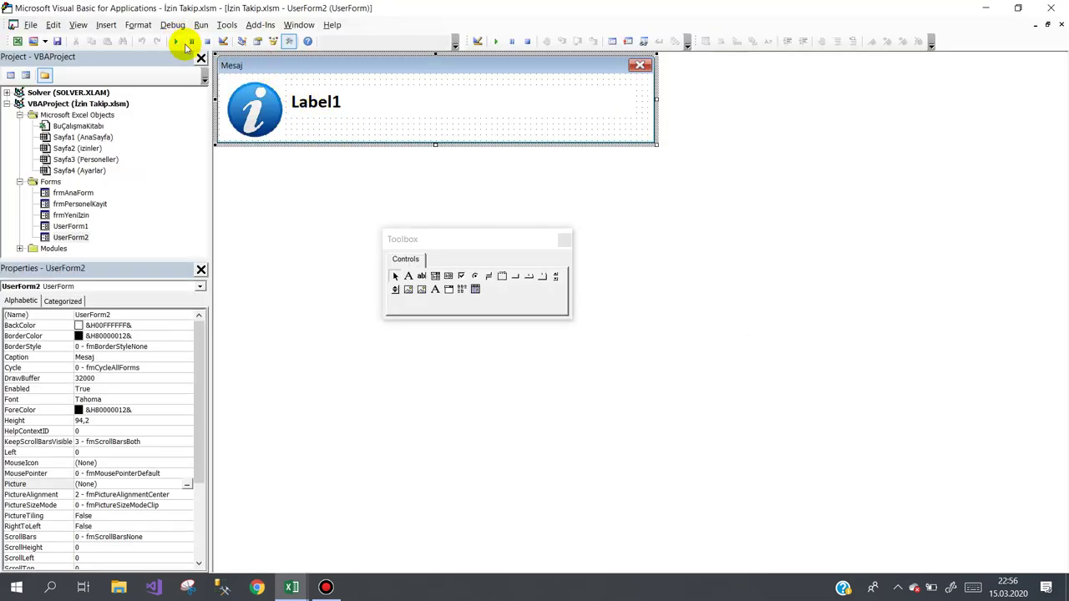
left_click(176, 41)
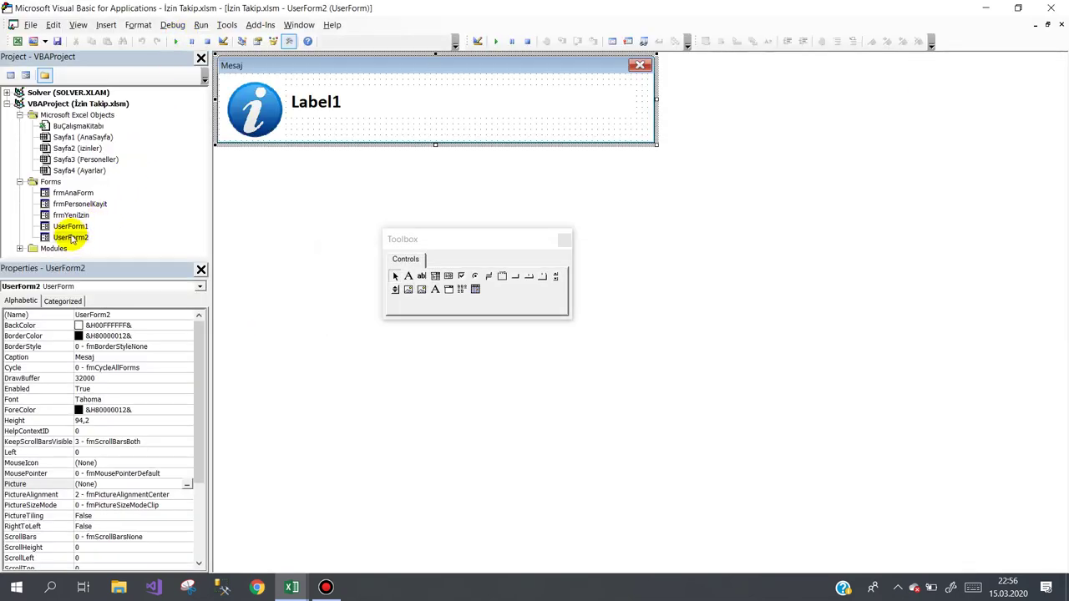
Step: Remove UserForm1 from the project without exporting it
right_click(71, 226)
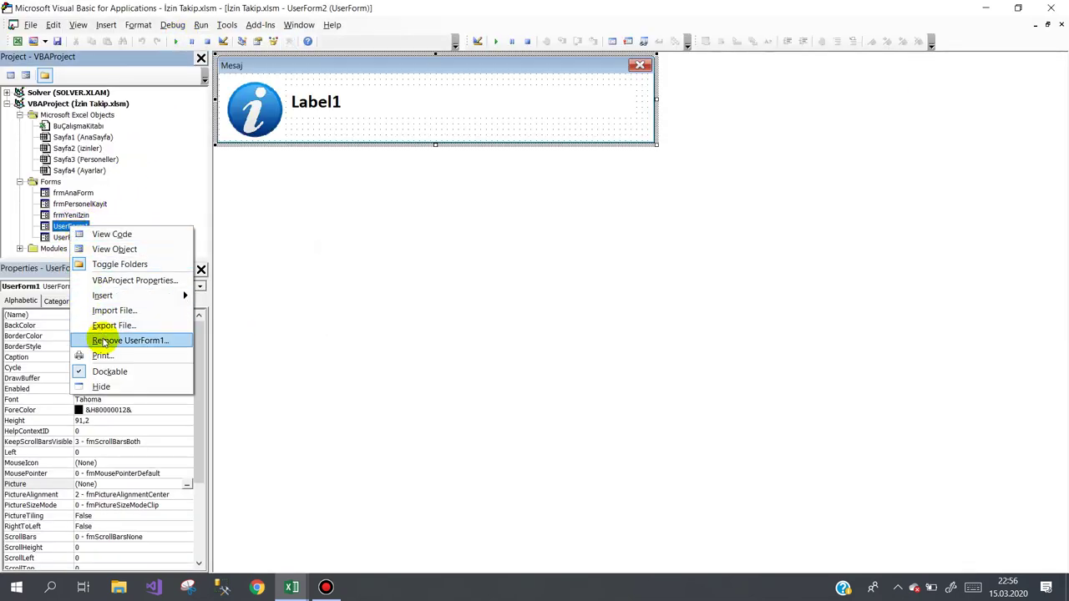
left_click(132, 340)
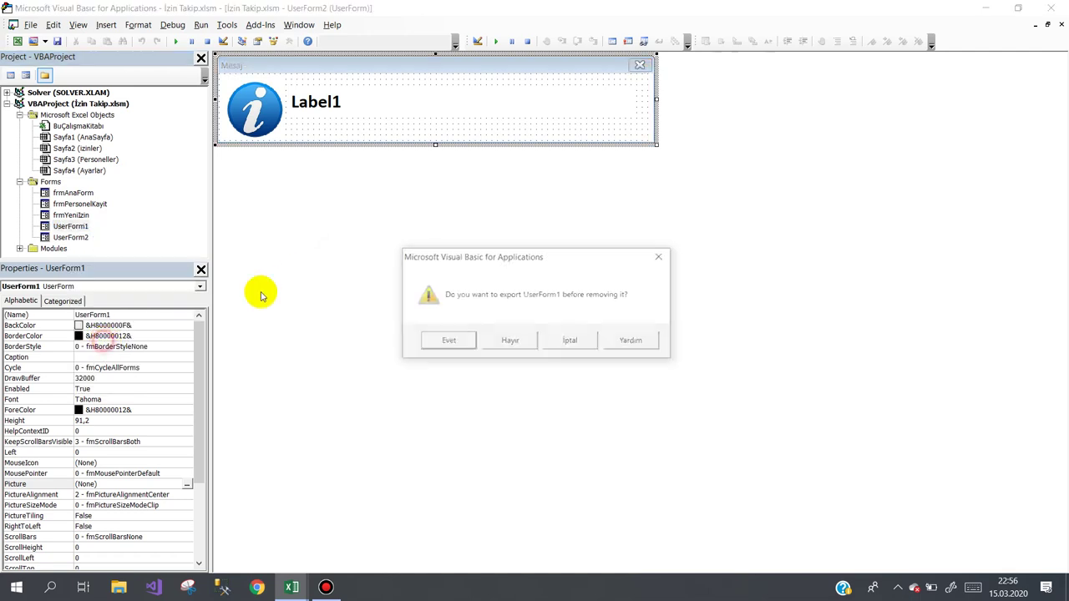
left_click(503, 341)
Step: Rename UserForm2 to frmMesaj via its (Name) property
left_click(71, 315)
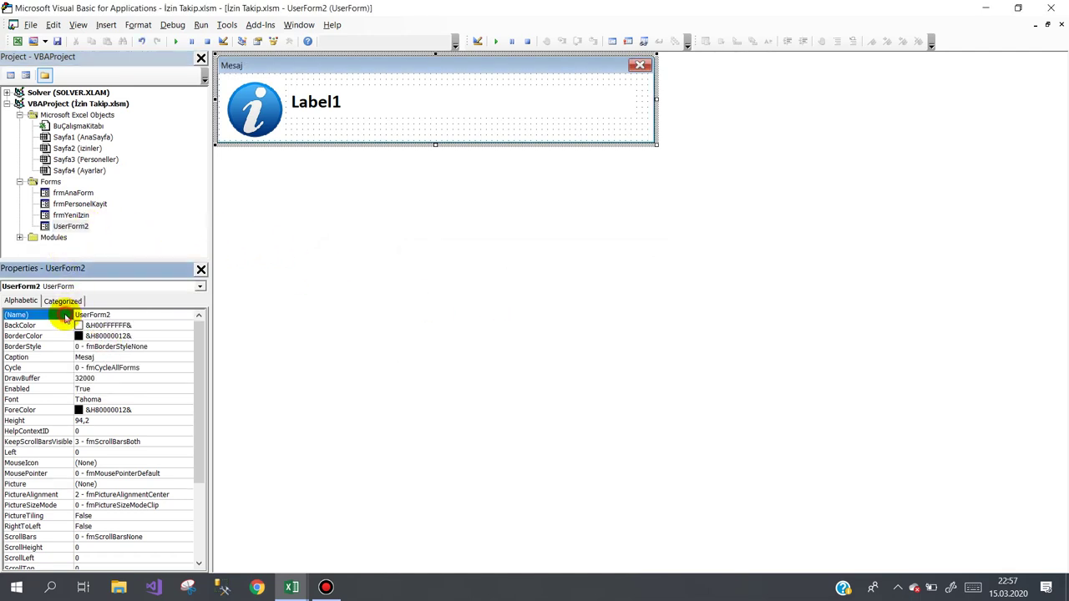
type("frmMesaj")
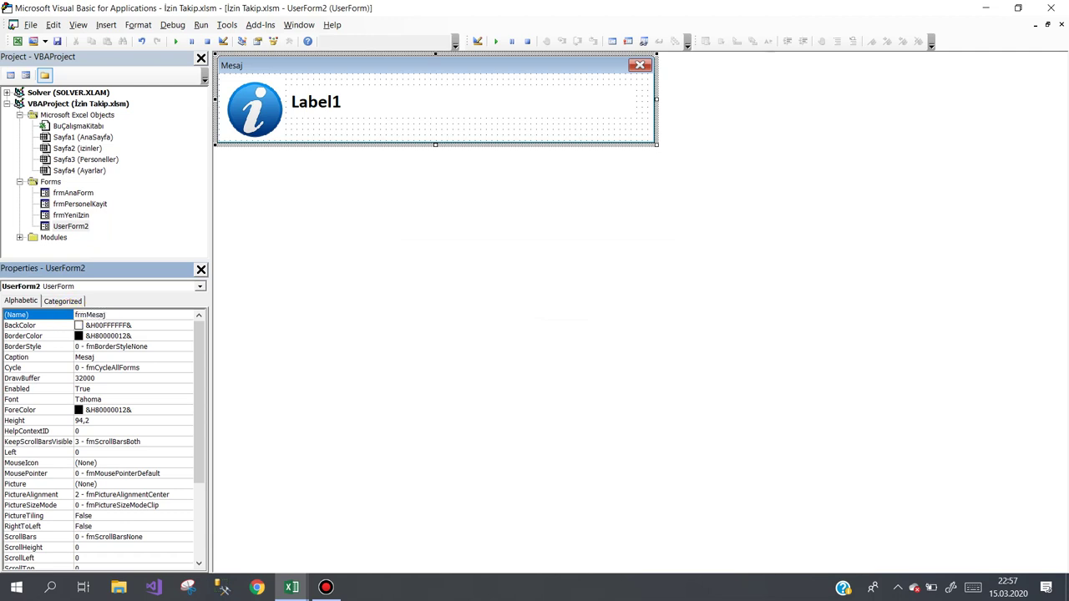
left_click(71, 316)
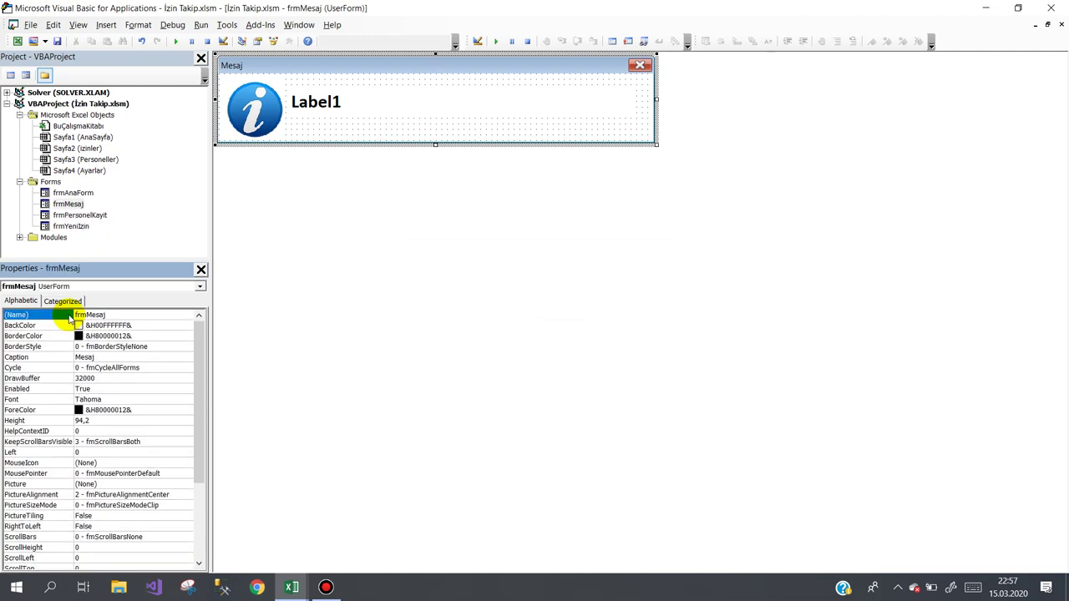
Step: In the save button's click handler on frmPersonelKayit, start a line with frmMesaj
double_click(72, 227)
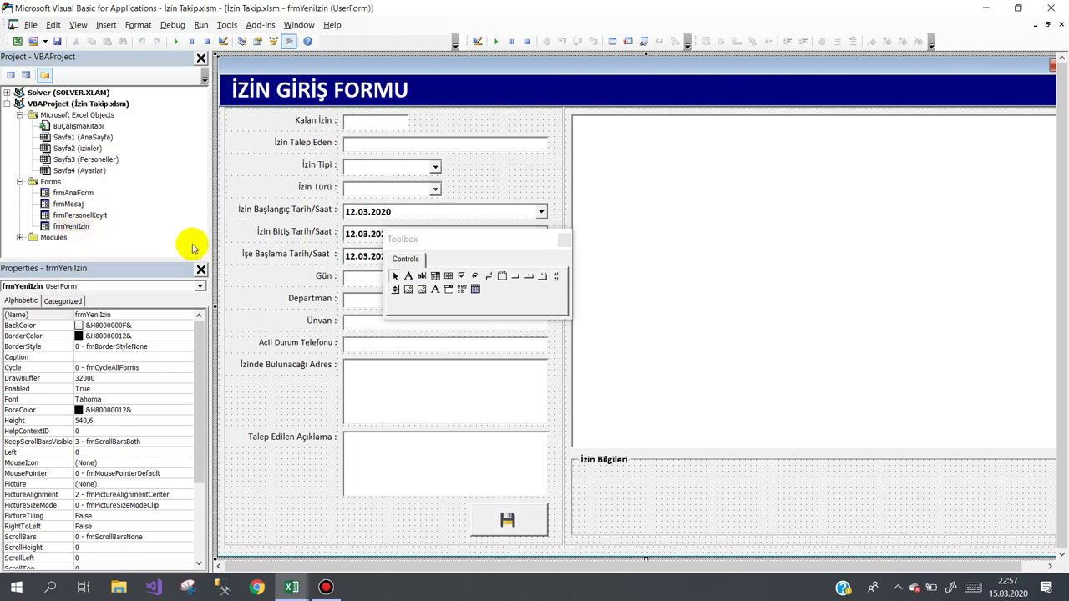
left_click(91, 216)
double_click(92, 215)
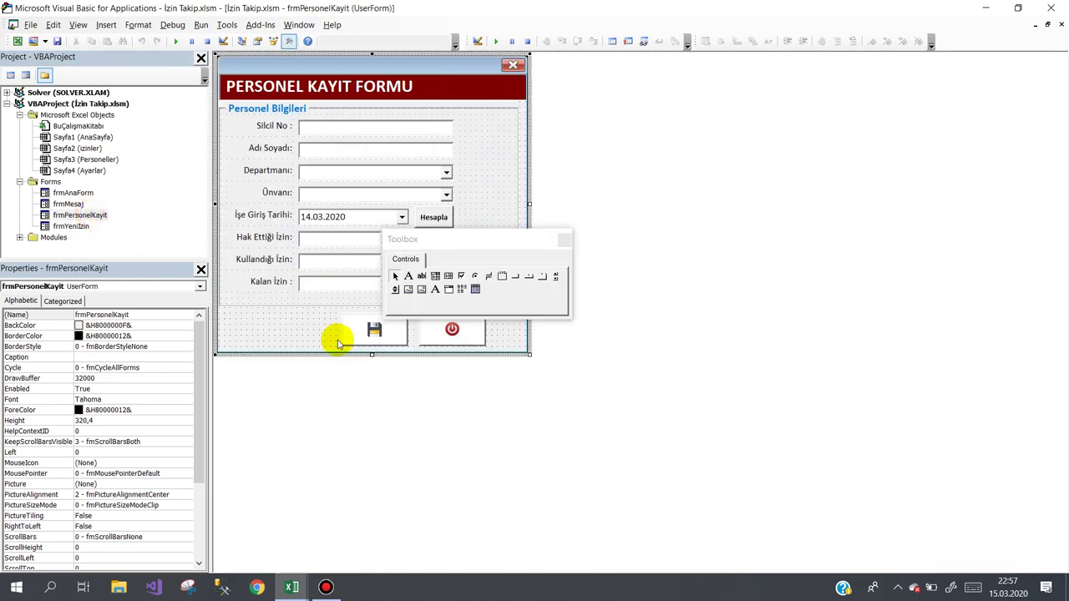
double_click(368, 330)
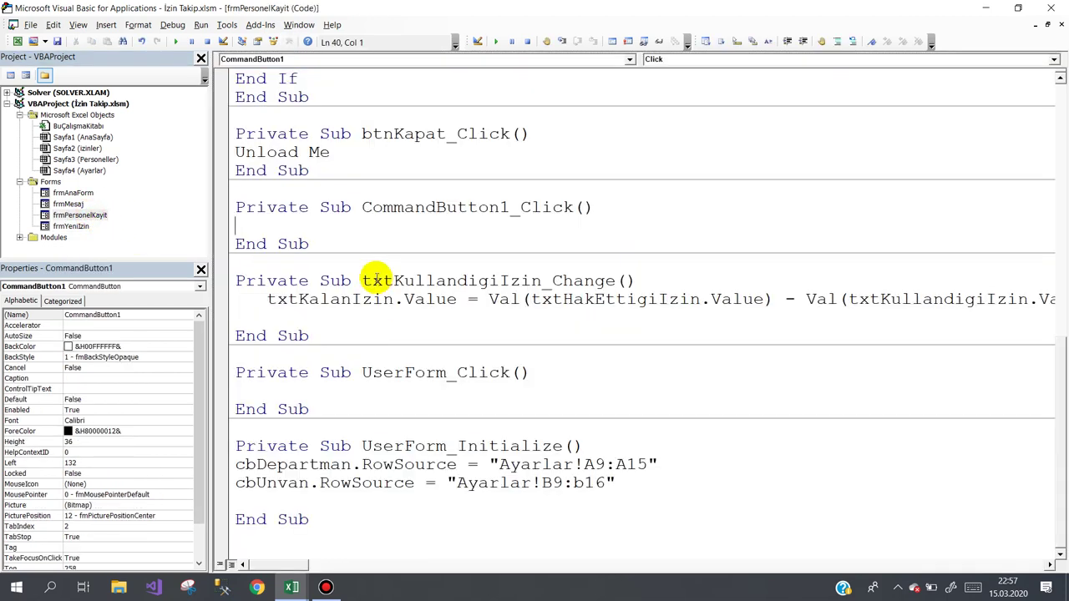
type("fr")
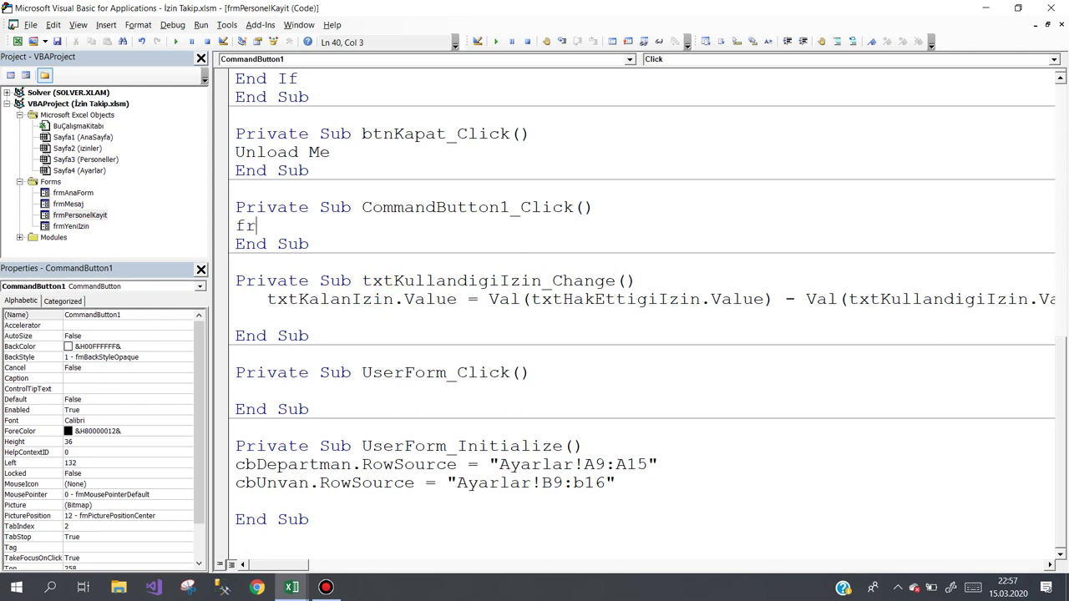
type("mMesaj.")
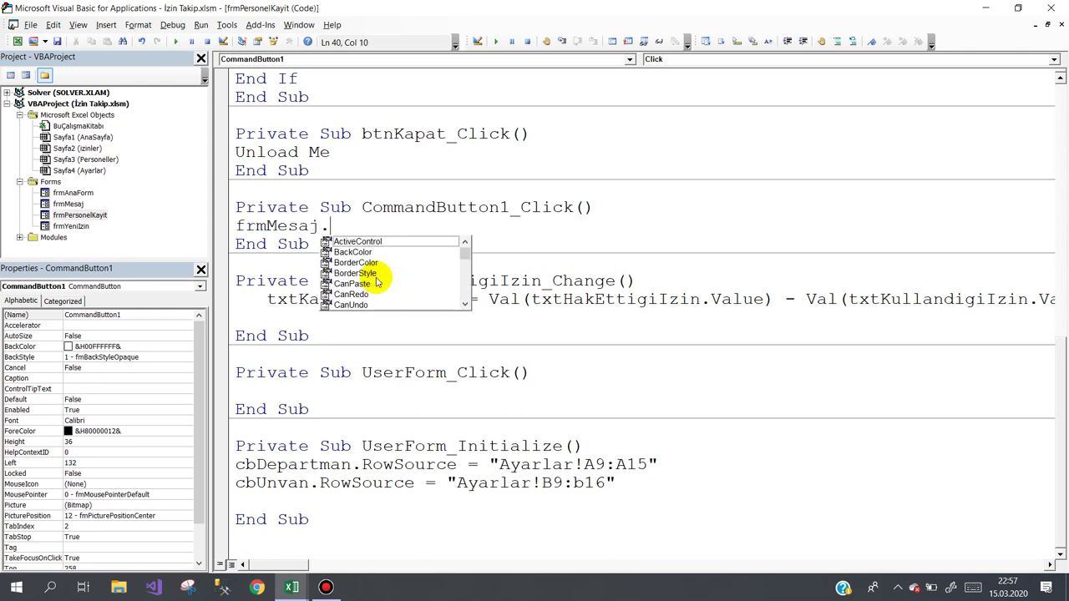
type("l")
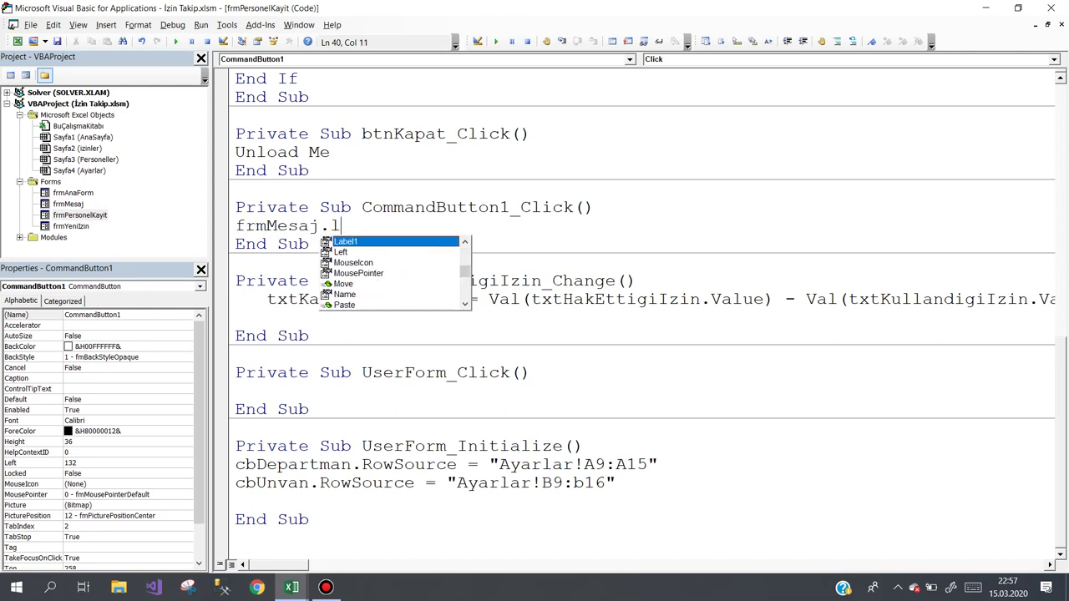
key("BackSpace")
key("BackSpace")
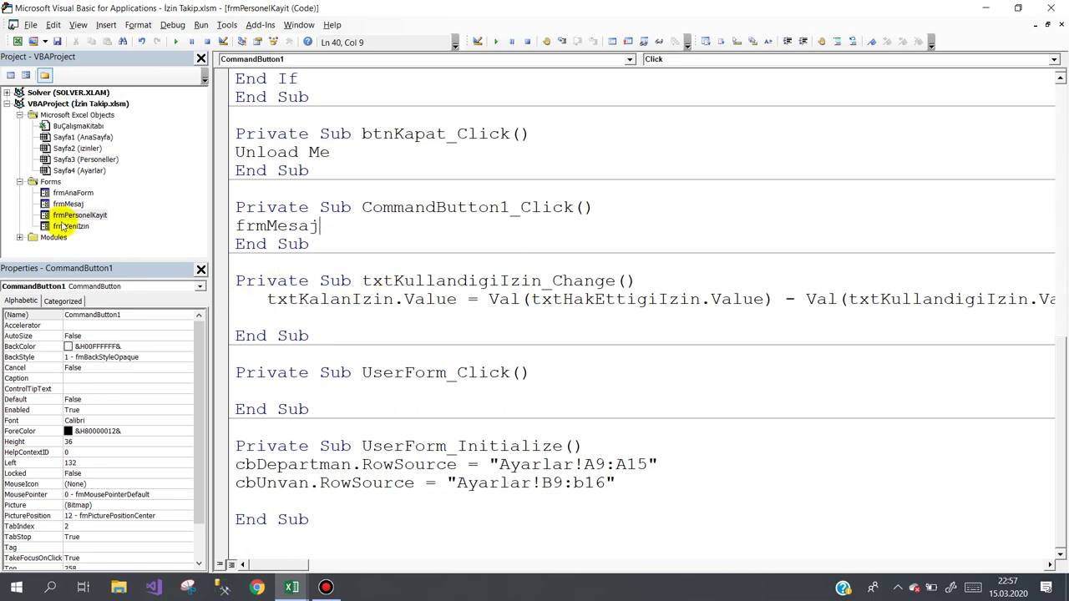
Step: Rename Label1 on the frmMesaj form to lblMesaj
double_click(68, 204)
left_click(317, 103)
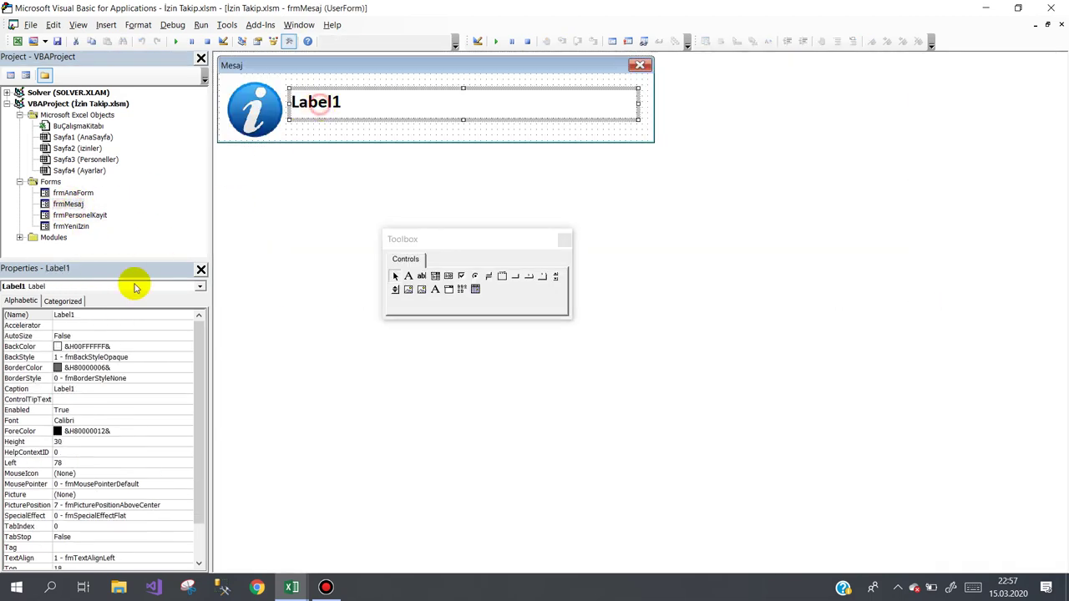
left_click(40, 314)
key("BackSpace")
type("lblMesaj")
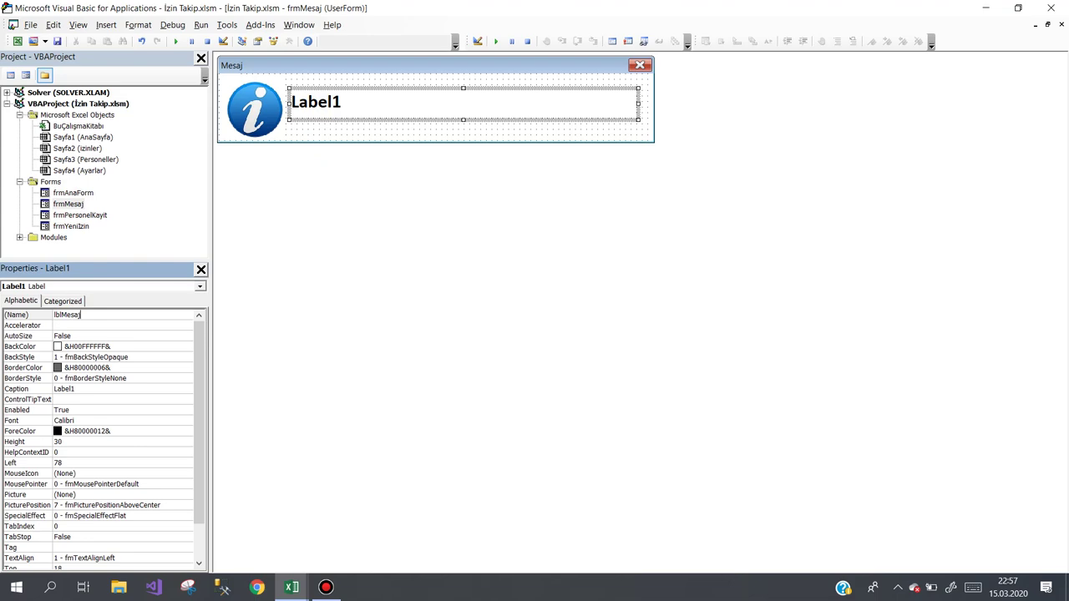
left_click(38, 314)
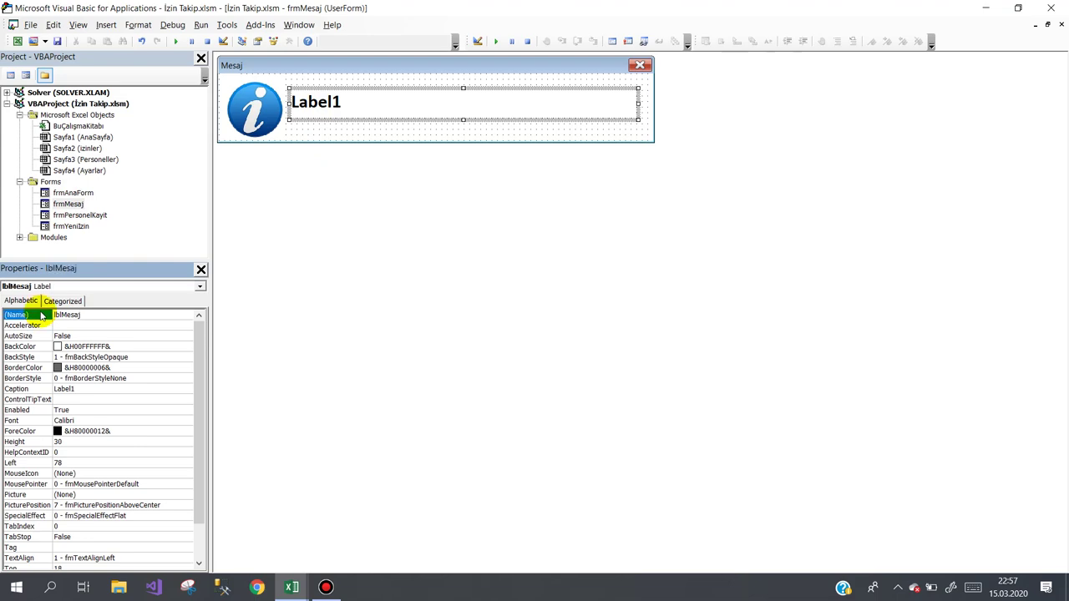
Step: Go back to CommandButton1_Click behind frmPersonelKayit's save button
left_click(90, 215)
double_click(91, 215)
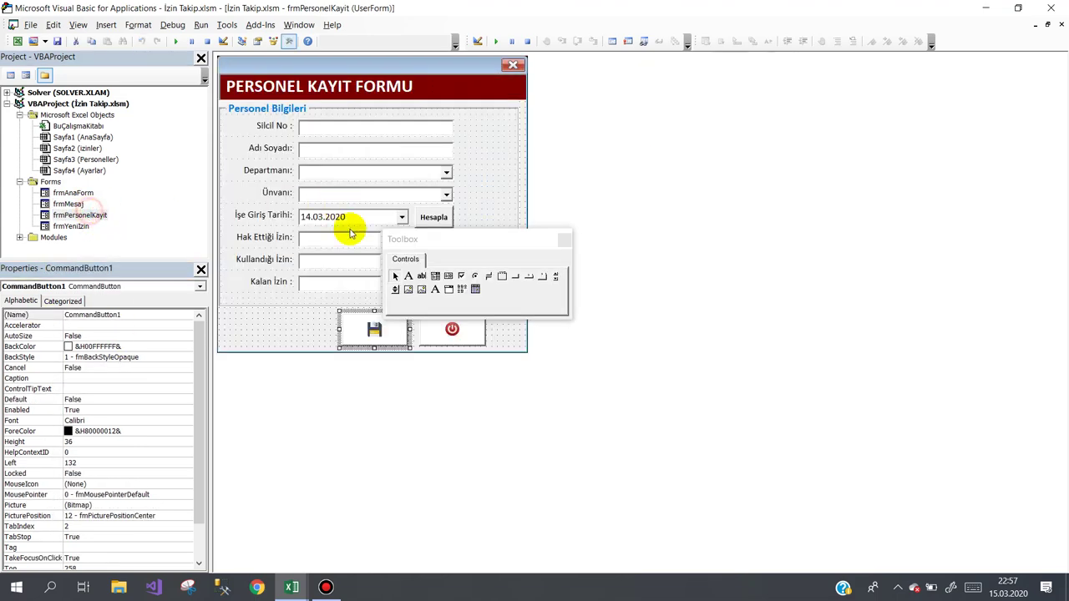
double_click(370, 324)
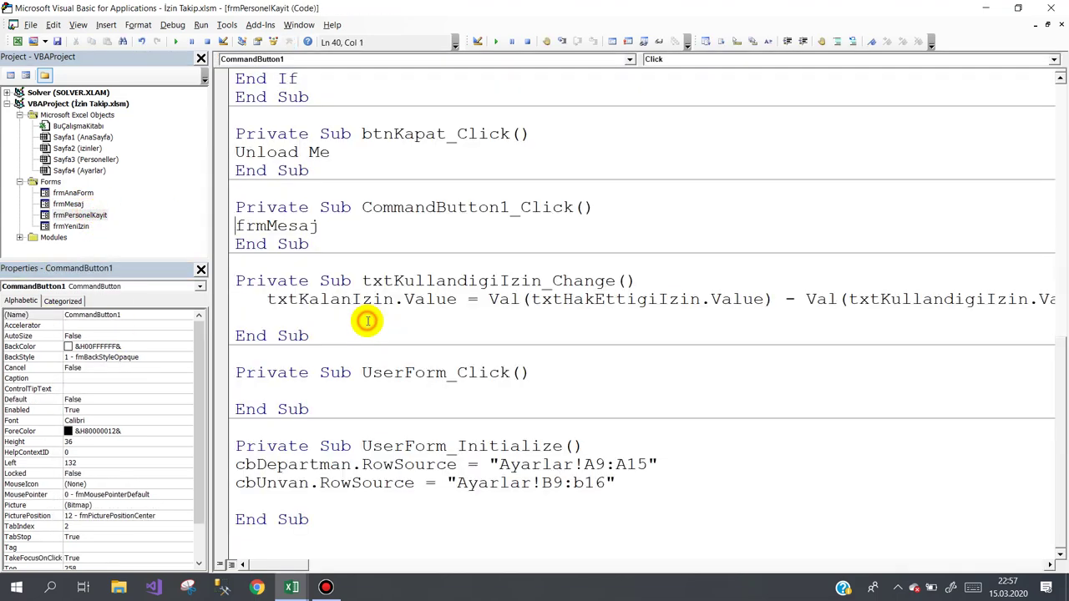
Step: Complete the line as frmMesaj.lblMesaj.Caption = "Personel Kaydedildi"
left_click(342, 227)
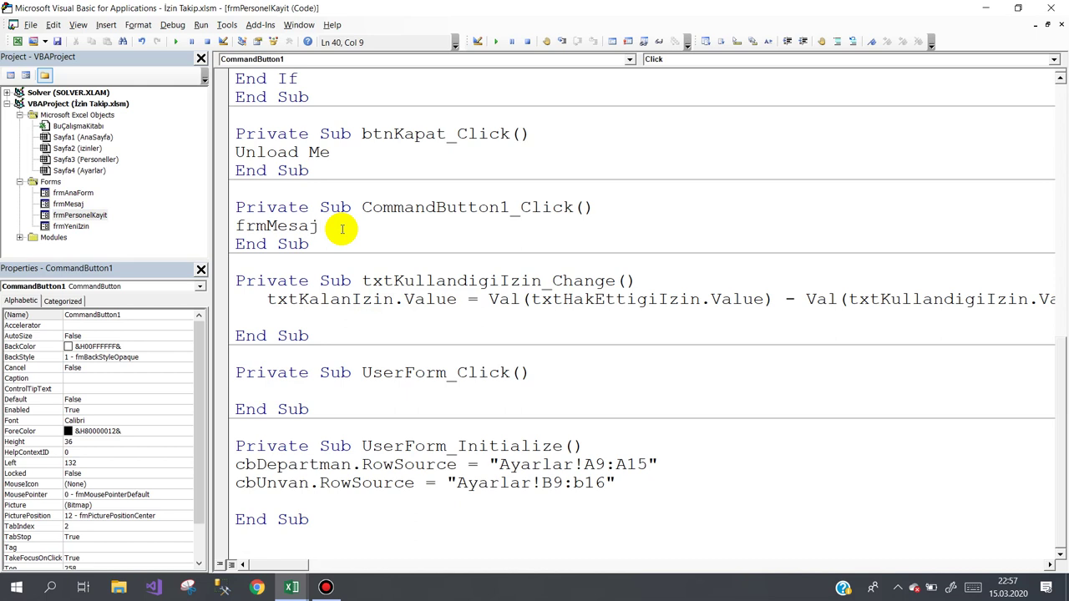
type(".l")
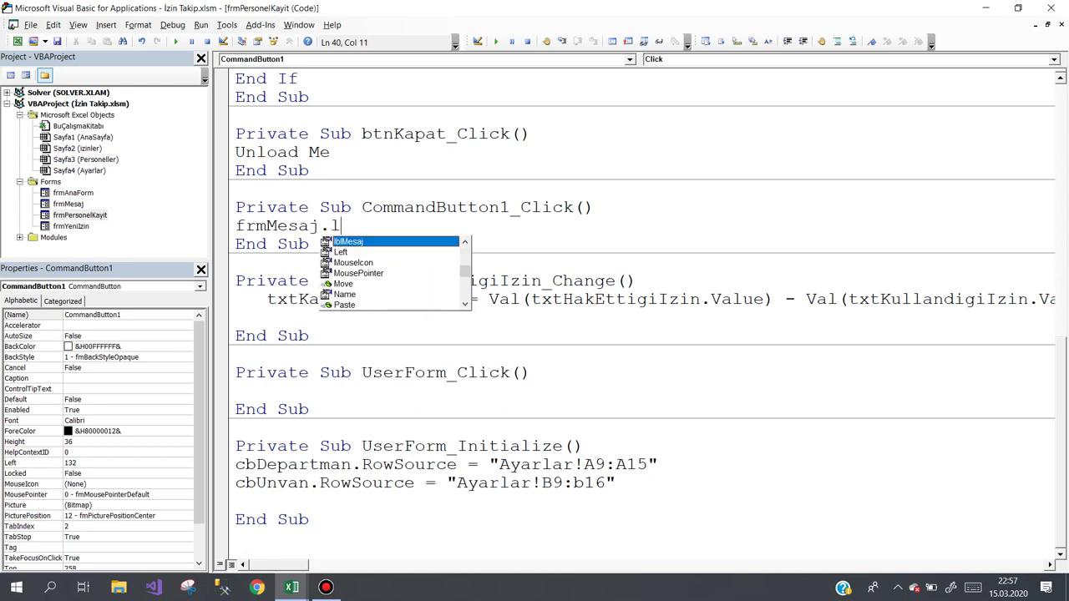
type(".c")
key("Down")
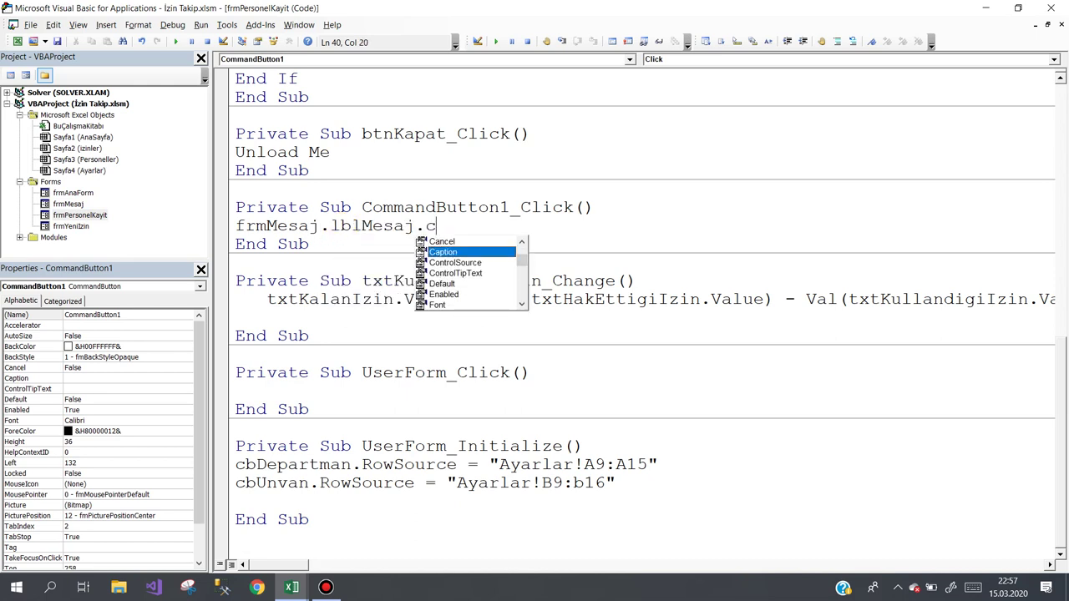
type("=\"")
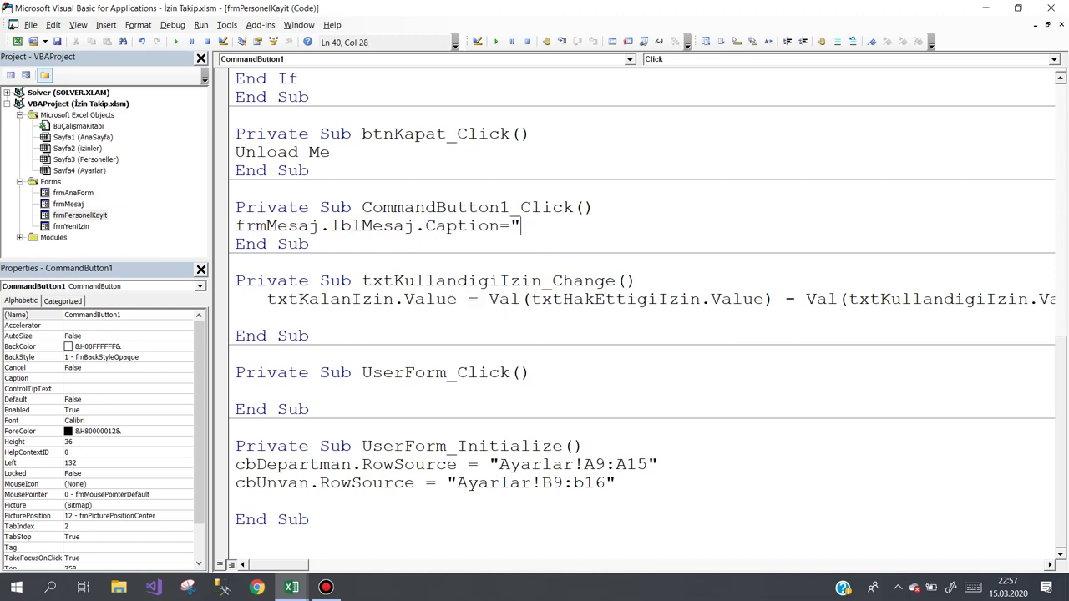
type("Pers")
type("onel Kay")
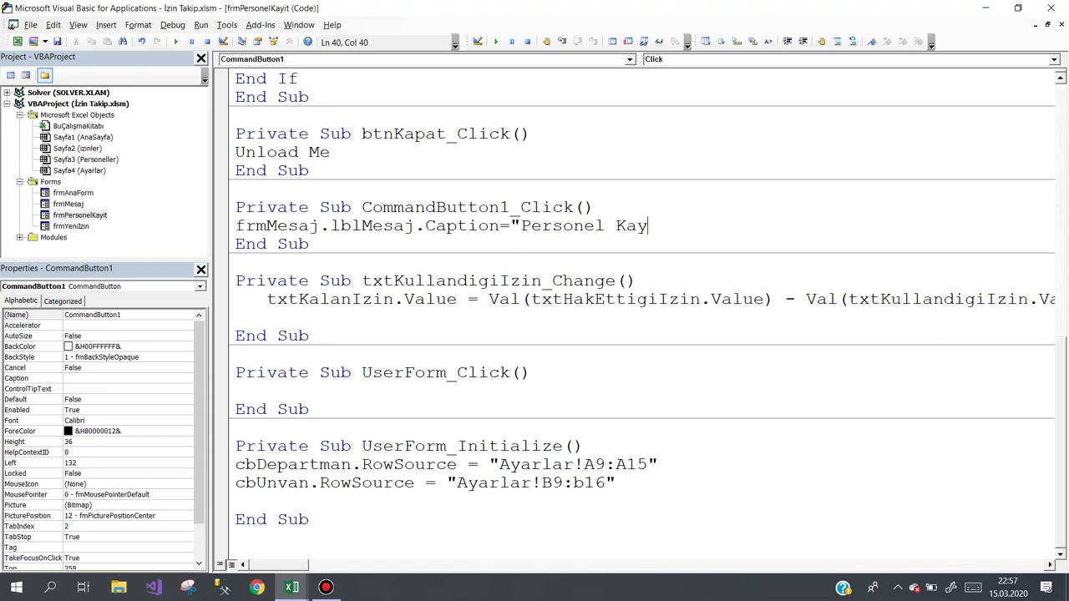
type("dedildi")
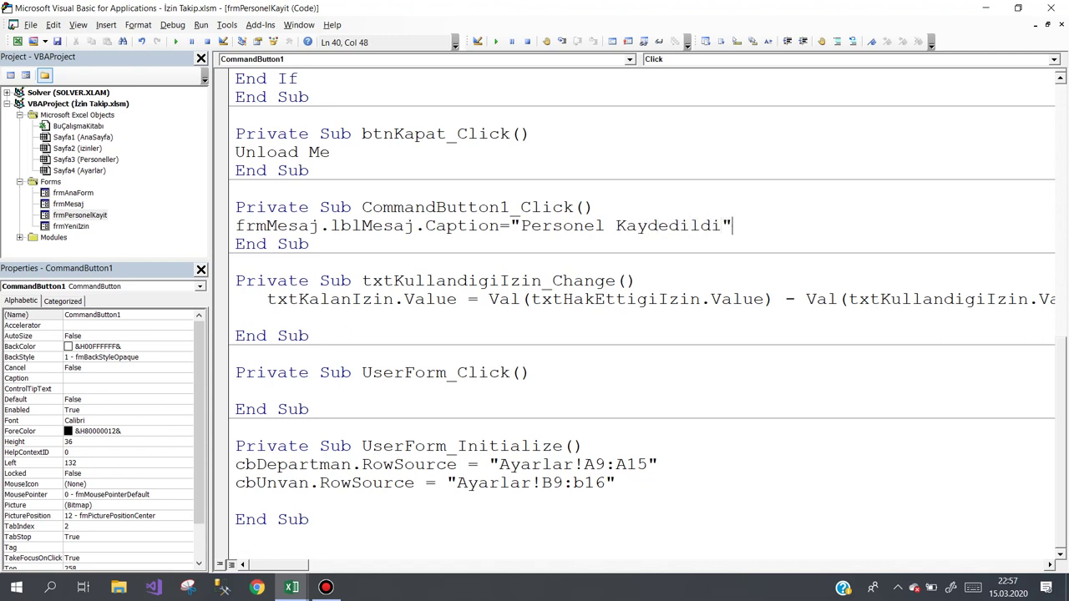
key("Return")
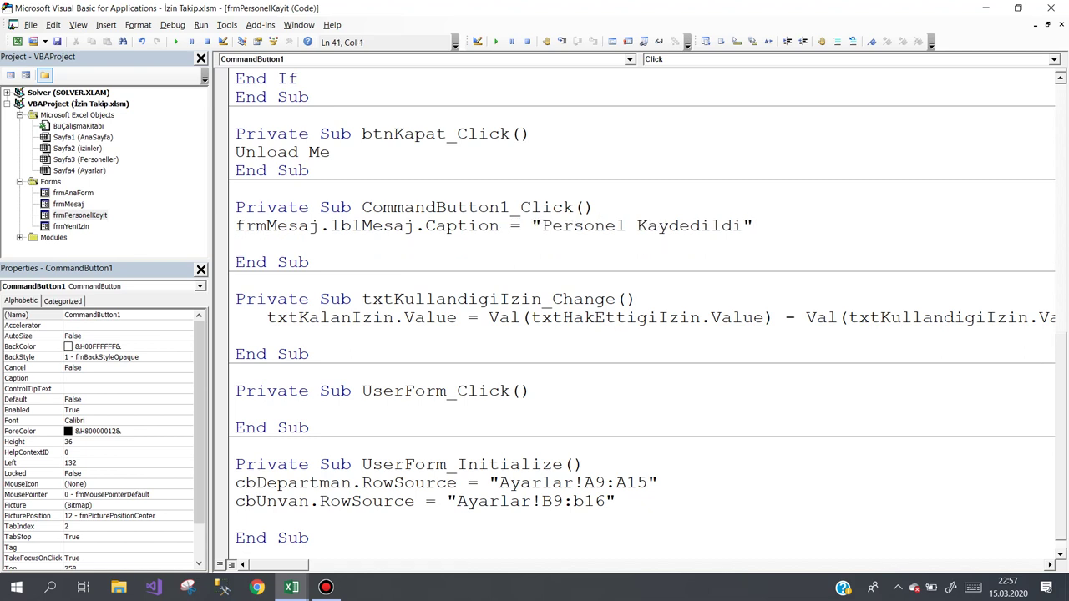
Step: Add frmMesaj.Show and Unload Me lines below the caption statement
type("frmMesaj")
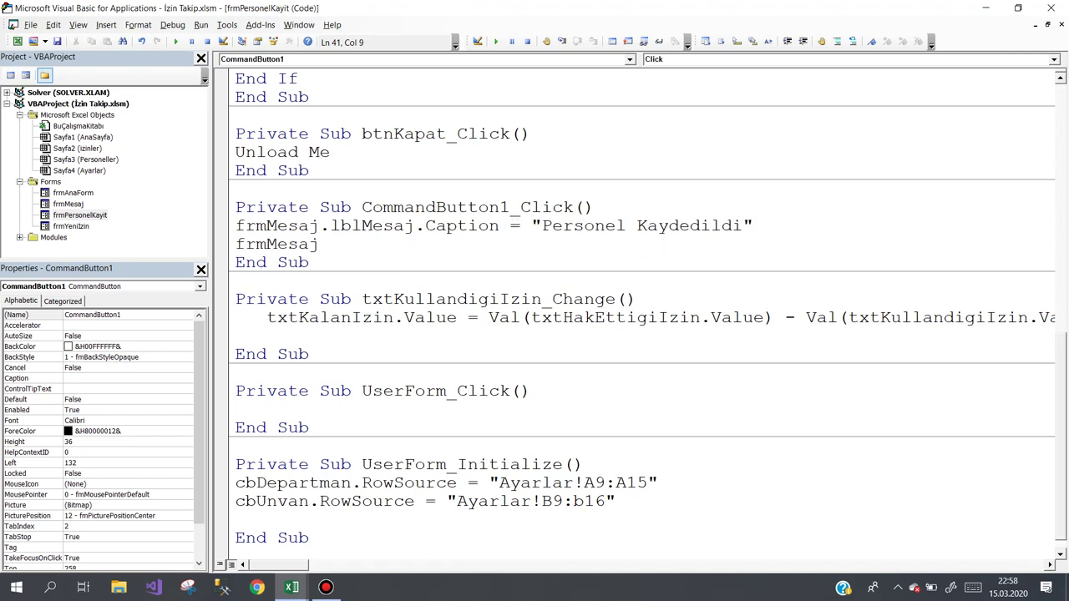
type(".sh")
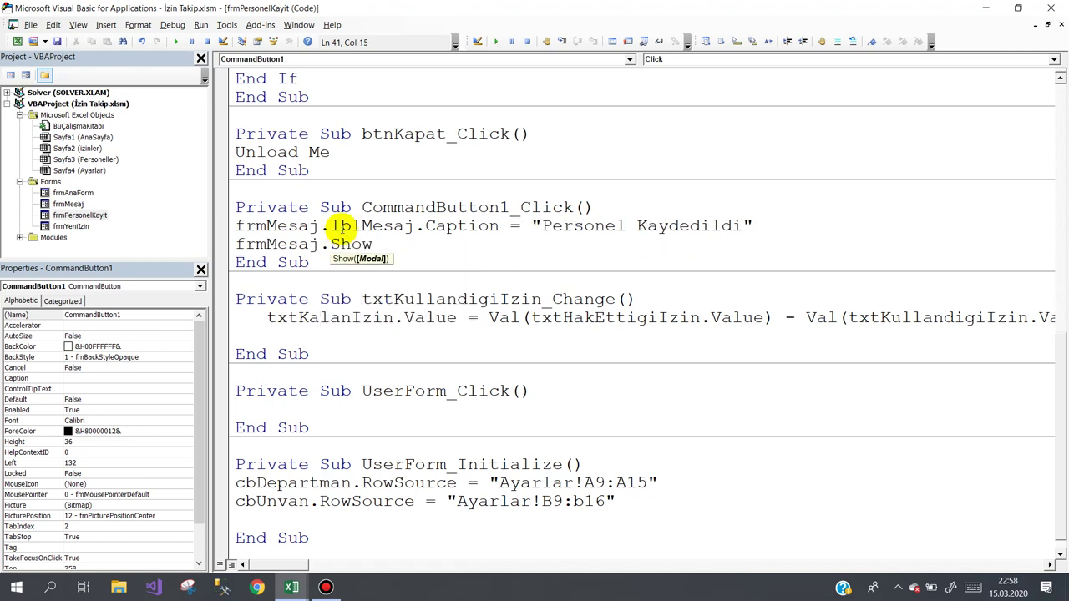
key("Return")
type("u")
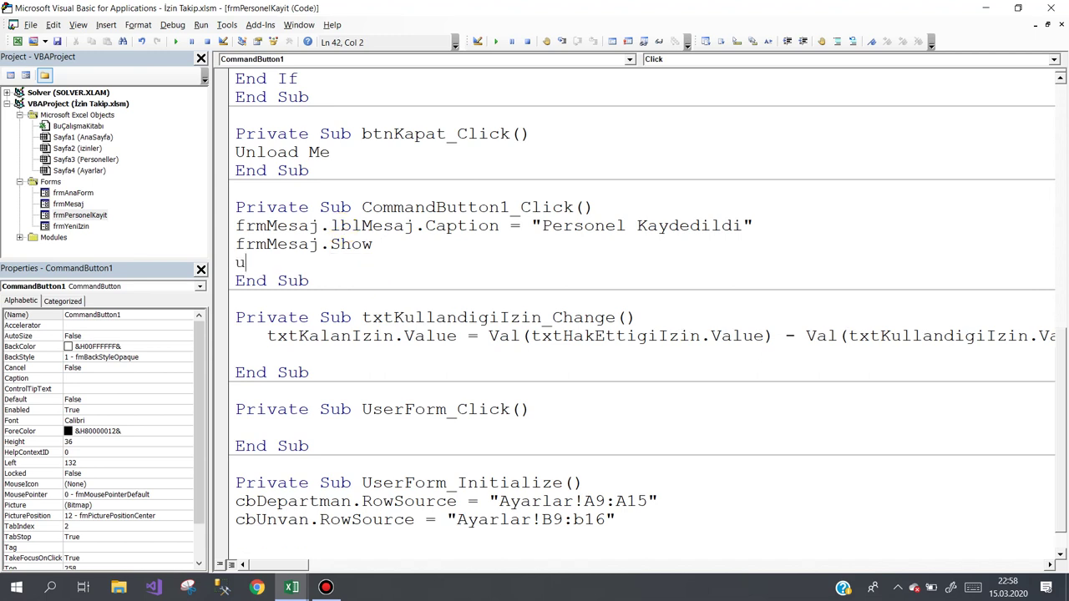
type("nload ")
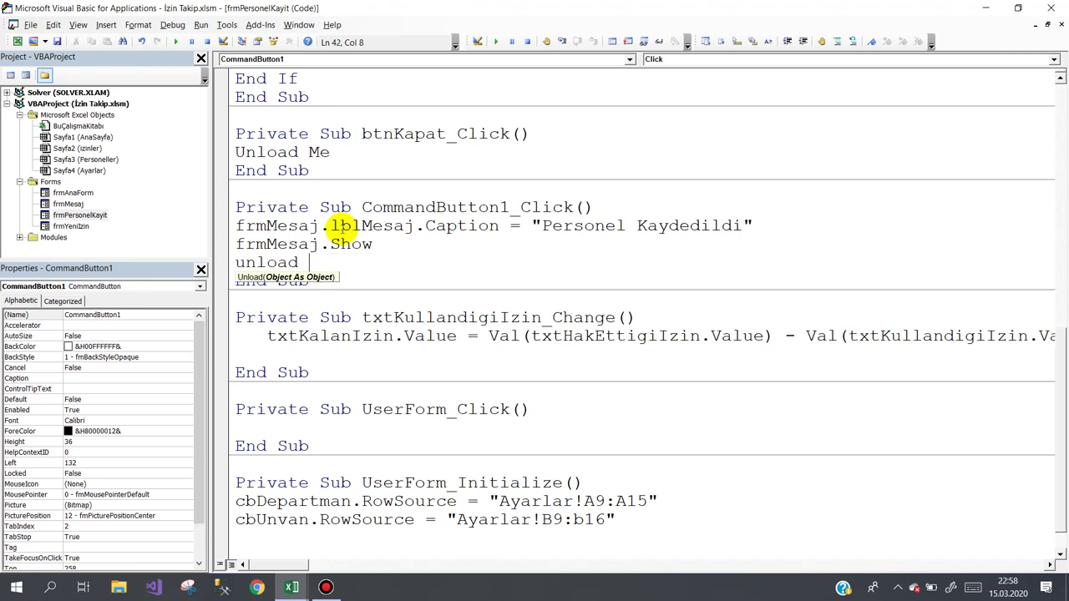
type("me")
key("Down")
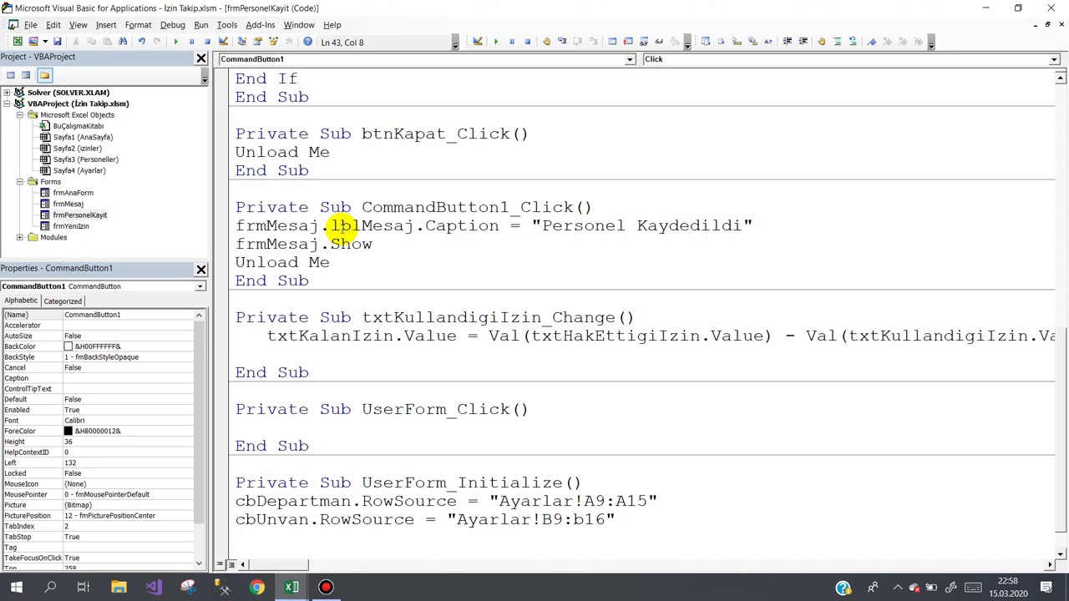
Step: Test the form with a sample name and the Zabıta Komiserliği department, then save
left_click(176, 41)
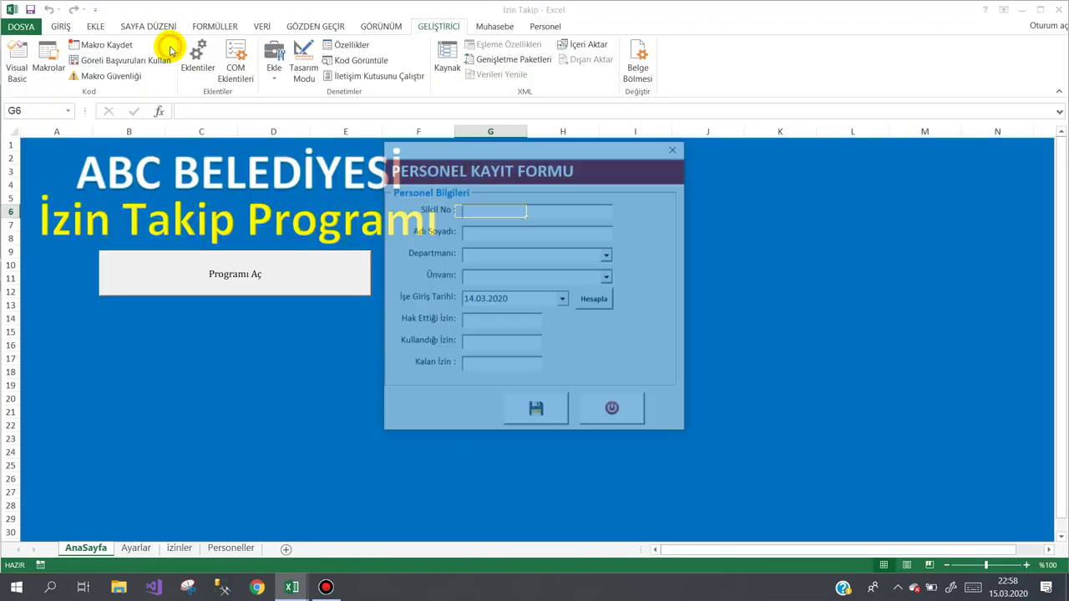
left_click(484, 226)
type("rsdf")
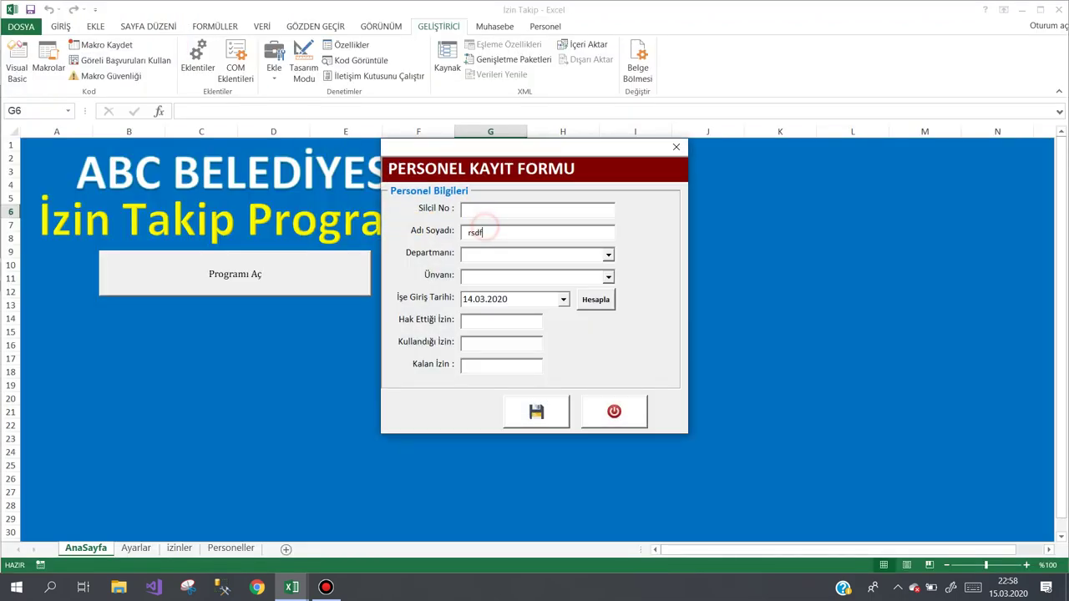
type("ghd")
left_click(485, 254)
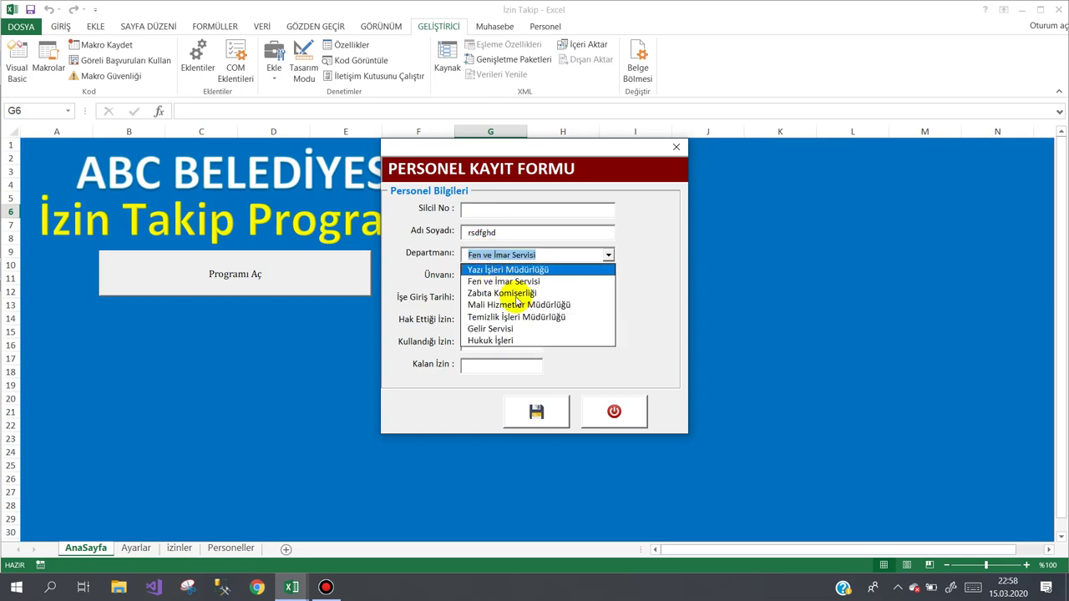
left_click(609, 291)
left_click(536, 412)
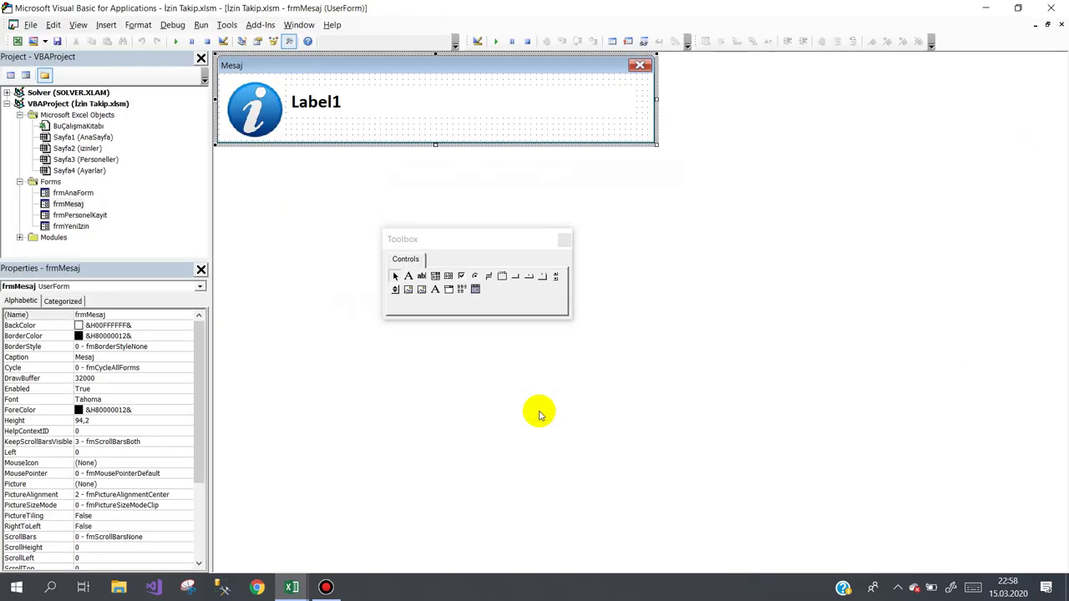
Step: Reopen the frmPersonelKayit form design in the editor
double_click(75, 226)
double_click(82, 215)
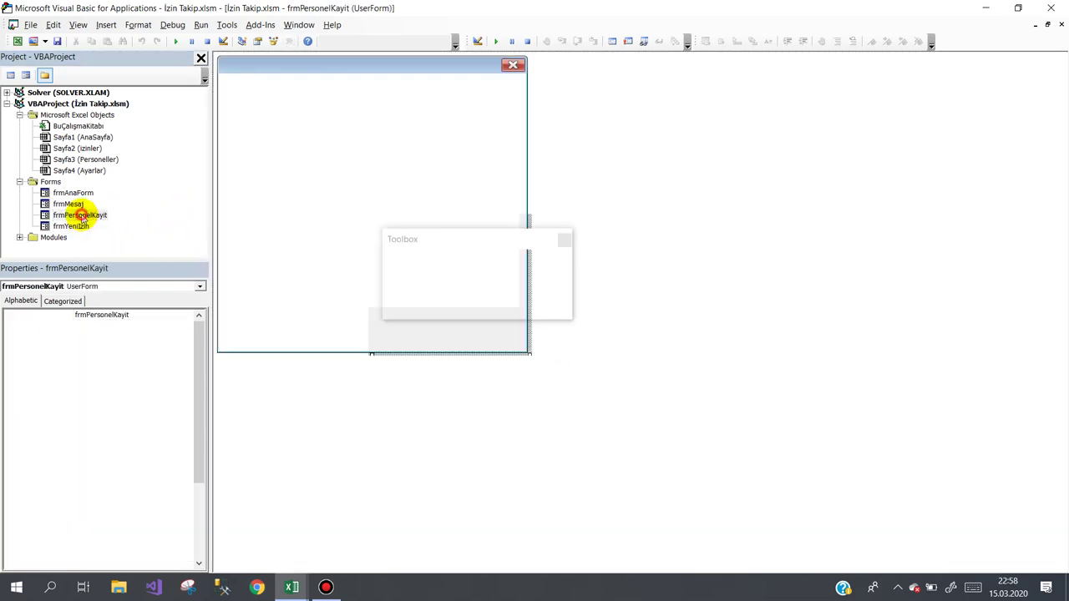
left_click(373, 329)
Step: Move the controls palette aside and check each of the form's input controls
mouse_move(496, 241)
left_mouse_down()
mouse_move(645, 190)
mouse_move(715, 119)
left_mouse_up()
left_click(335, 130)
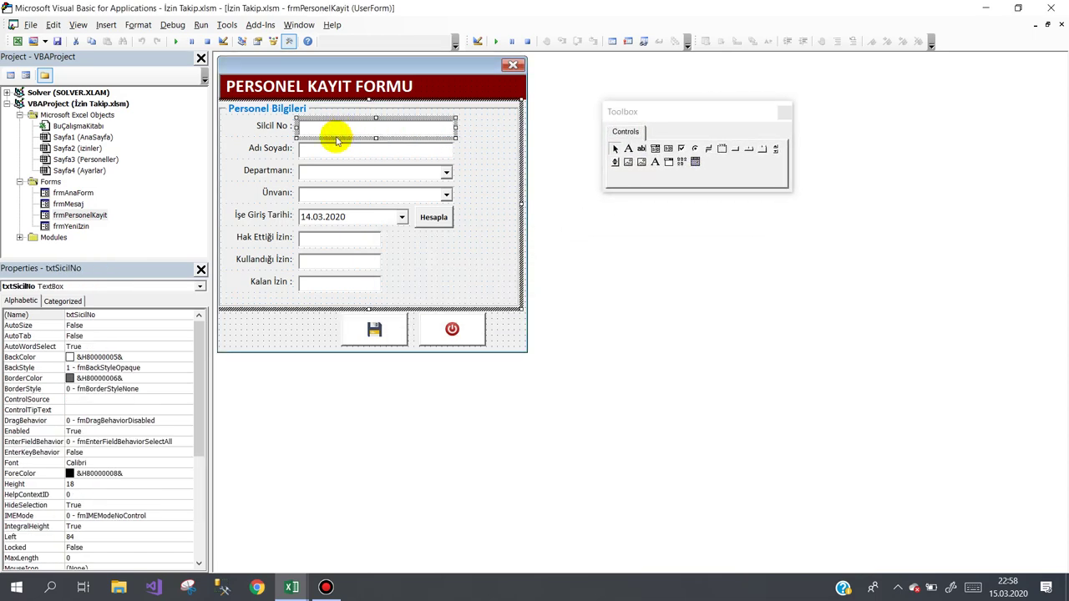
left_click(330, 149)
left_click(324, 174)
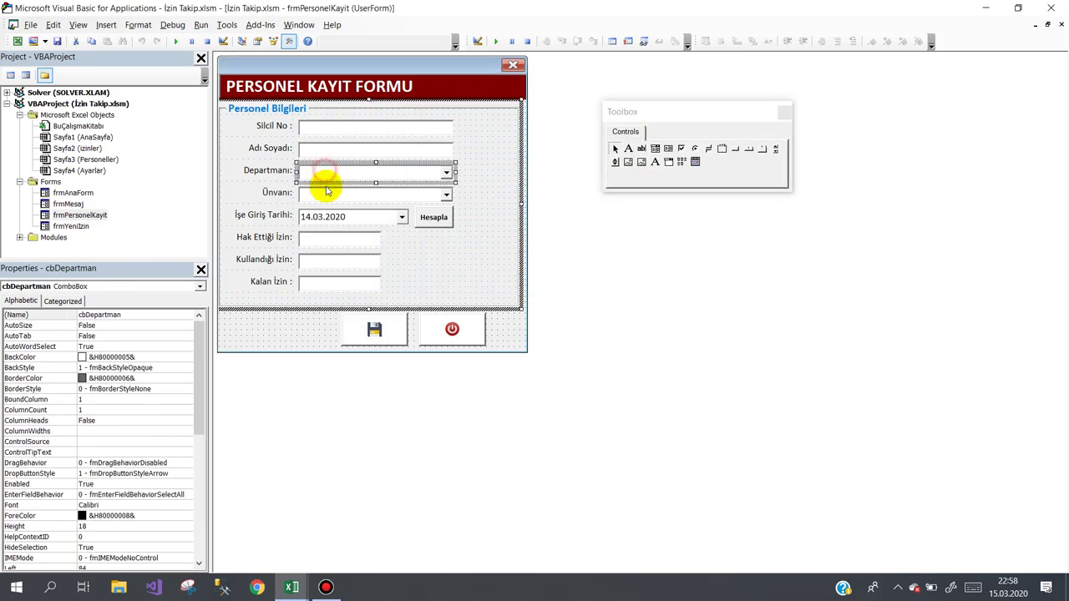
left_click(326, 193)
left_click(327, 223)
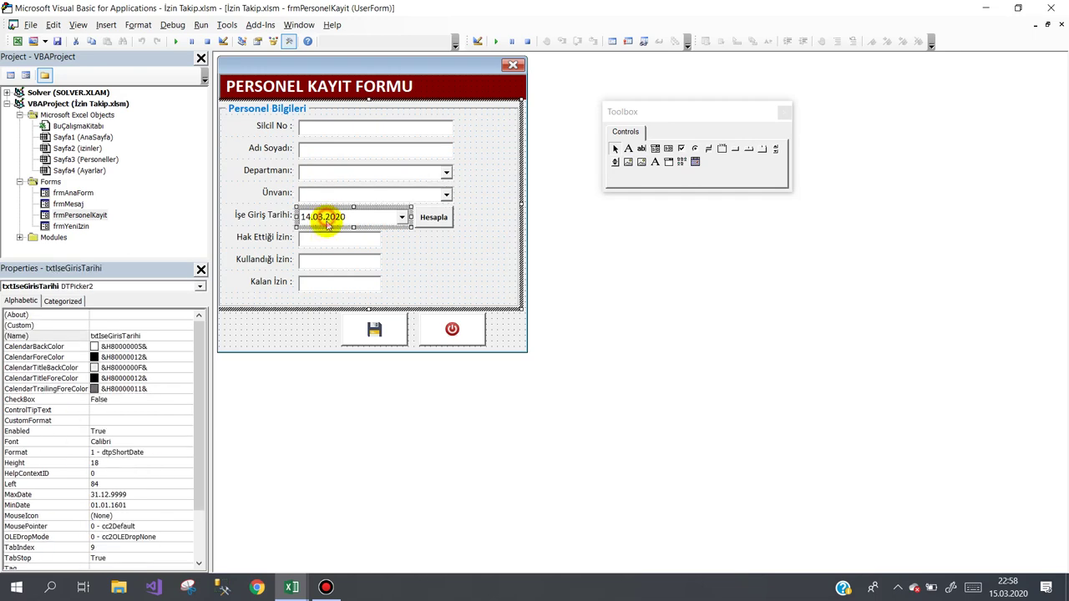
left_click(327, 240)
left_click(322, 268)
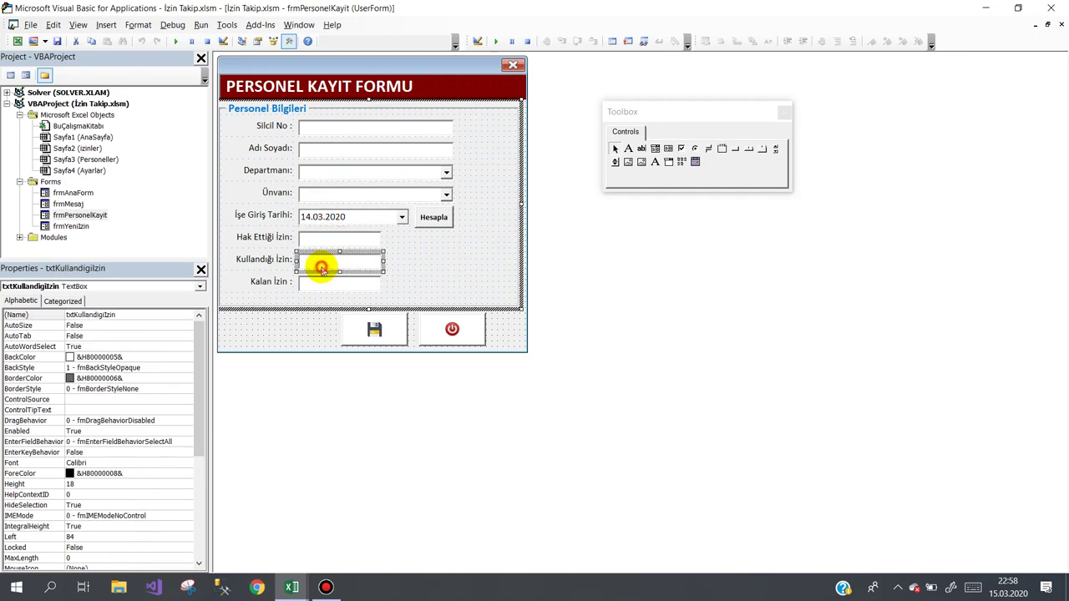
left_click(322, 284)
Step: Rename the save button from CommandButton1 to btnKaydet
left_click(392, 330)
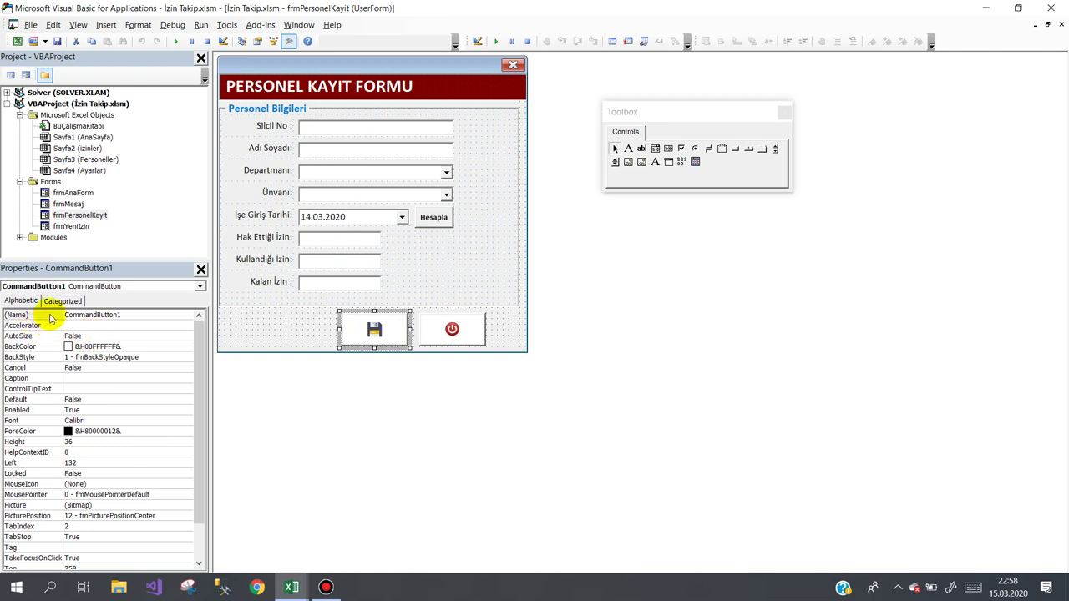
left_click(50, 317)
type("btnKaydet")
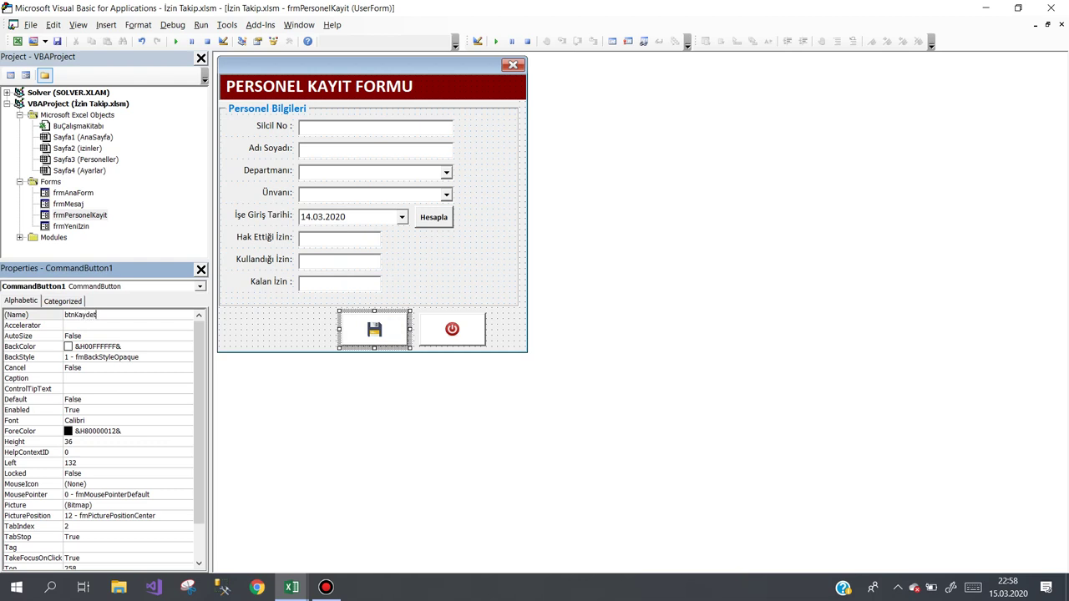
key("Return")
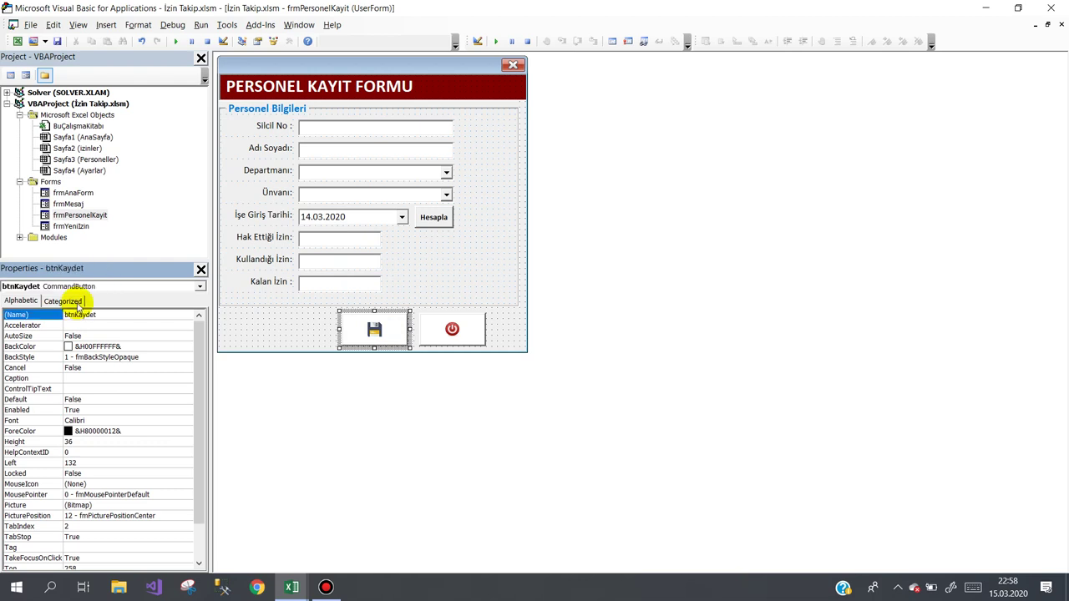
left_click(441, 328)
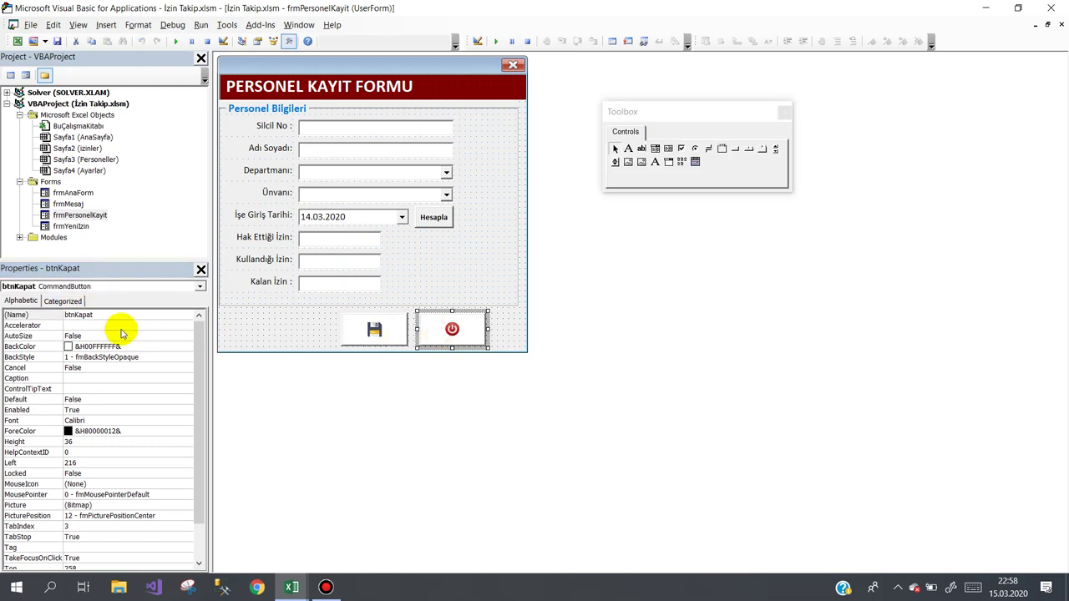
left_click(319, 331)
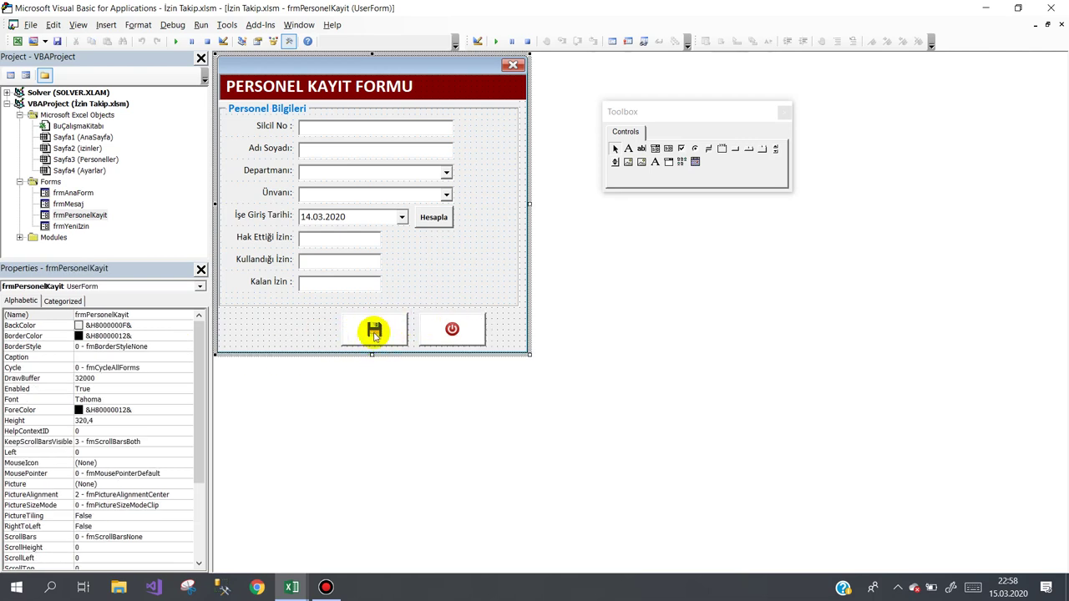
Step: Move the three message lines into btnKaydet_Click and delete the empty CommandButton1_Click sub
double_click(373, 330)
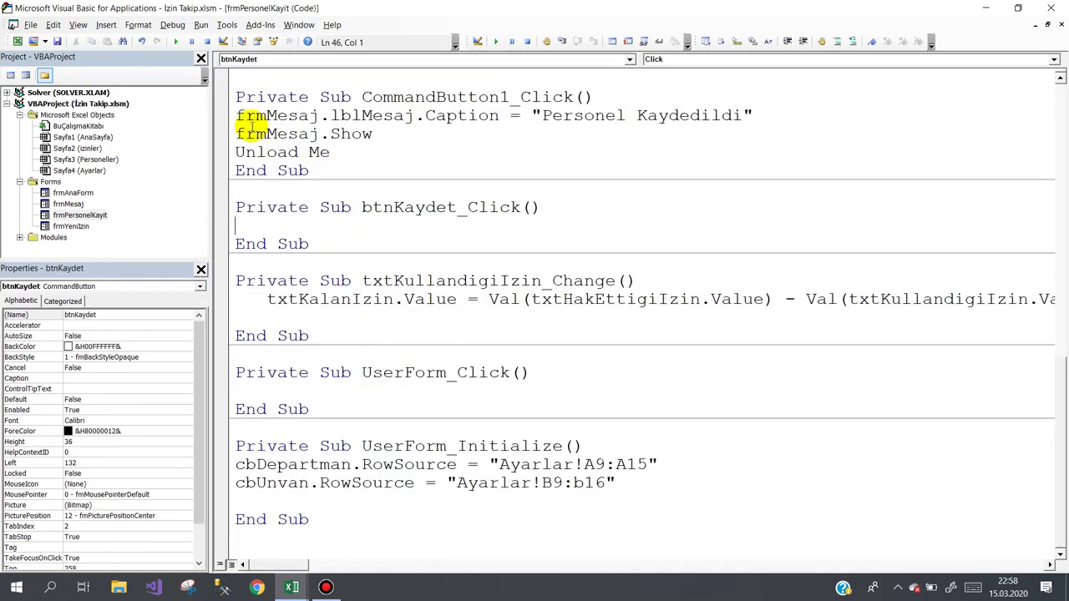
left_click_drag(237, 116, 330, 154)
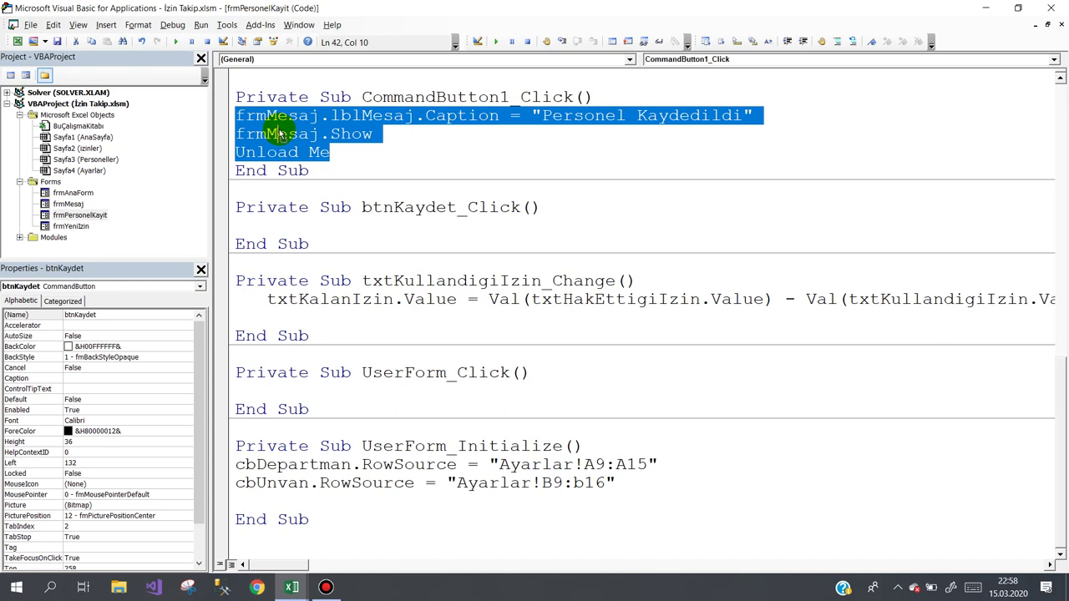
left_click_drag(282, 135, 269, 225)
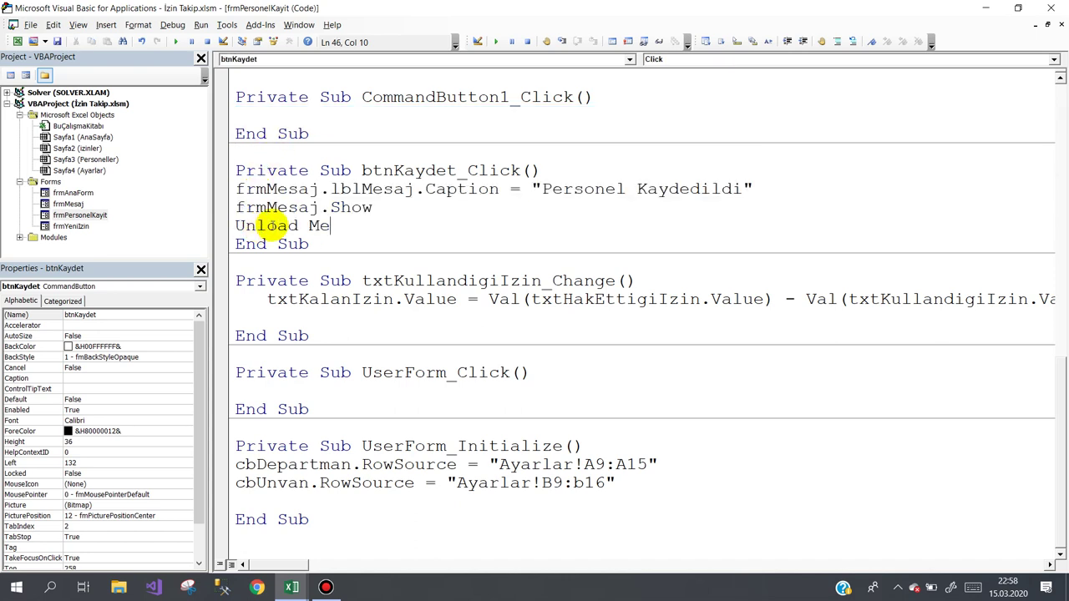
left_click_drag(311, 135, 208, 87)
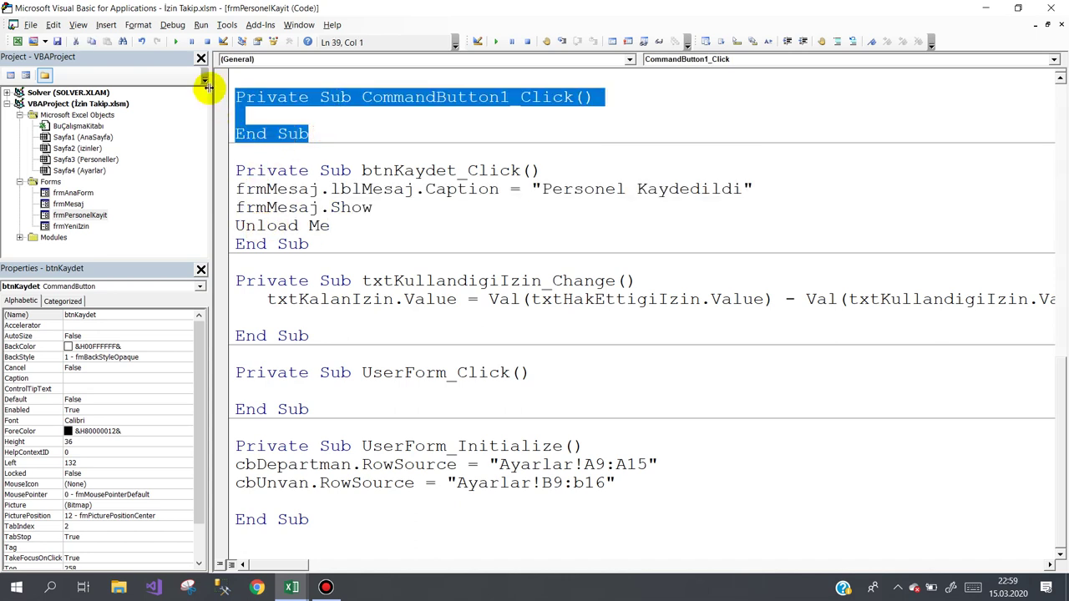
key("Delete")
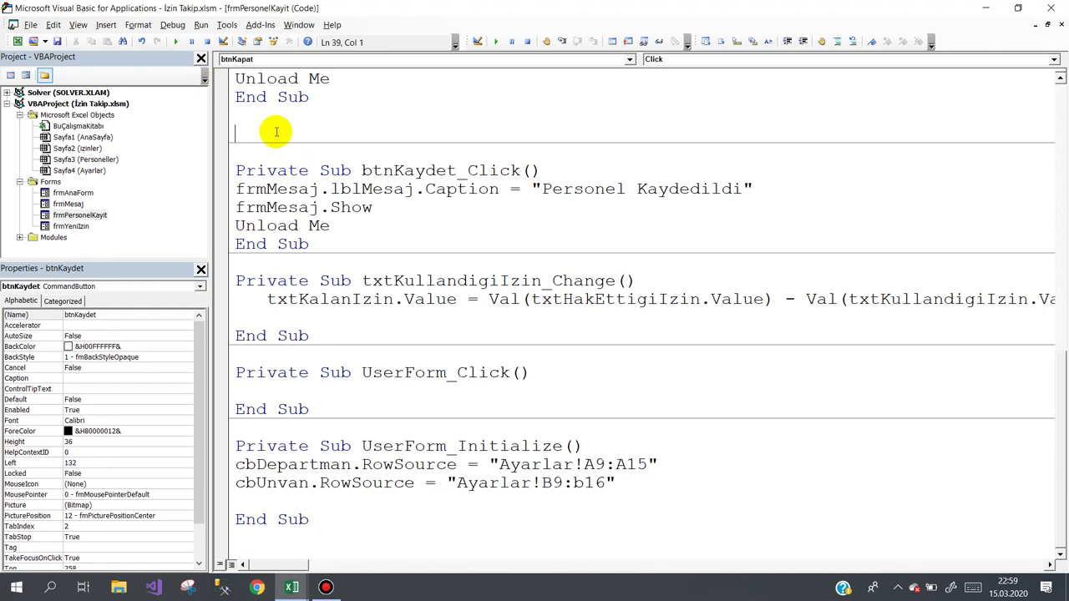
Step: Reopen frmPersonelKayit's design and bring up btnKaydet's click code
left_click(75, 218)
double_click(77, 219)
left_click(278, 329)
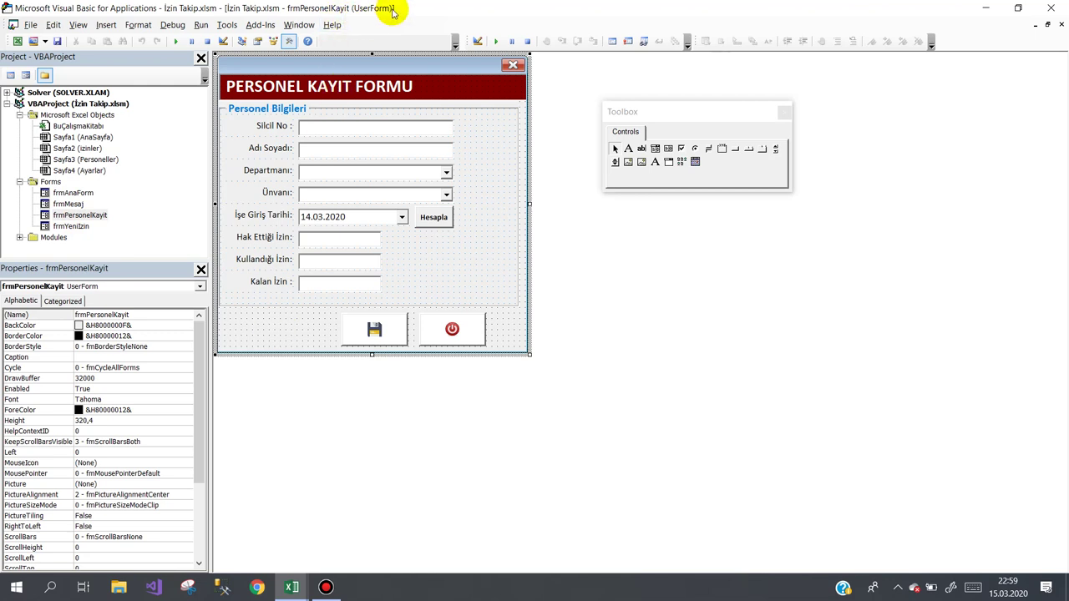
left_click(366, 327)
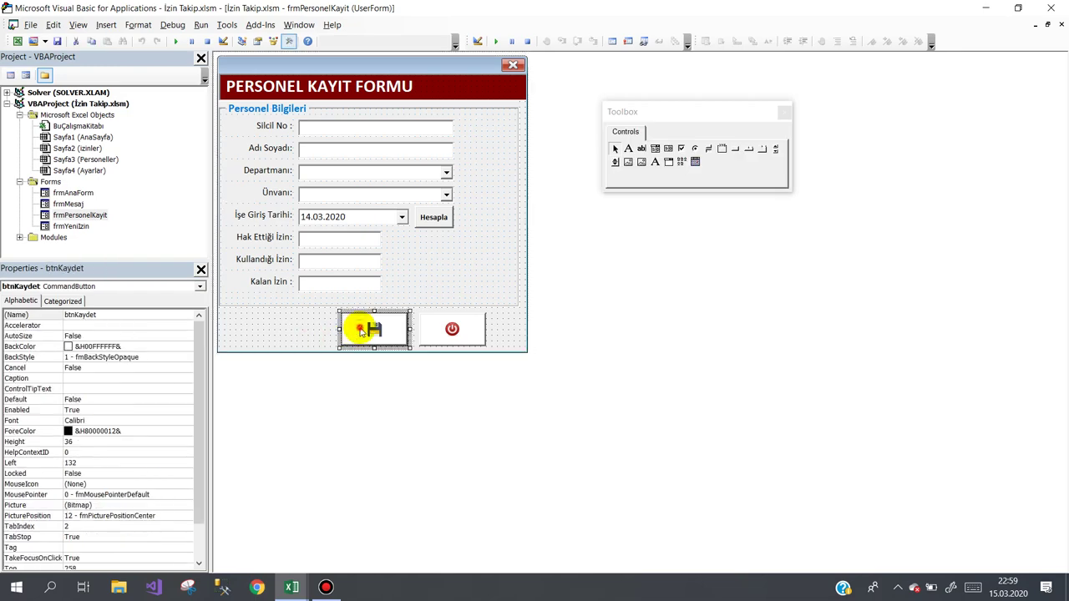
double_click(359, 330)
Step: On Excel's Personeller sheet, insert a blank row above row 2, then delete it
mouse_move(292, 587)
left_click(223, 534)
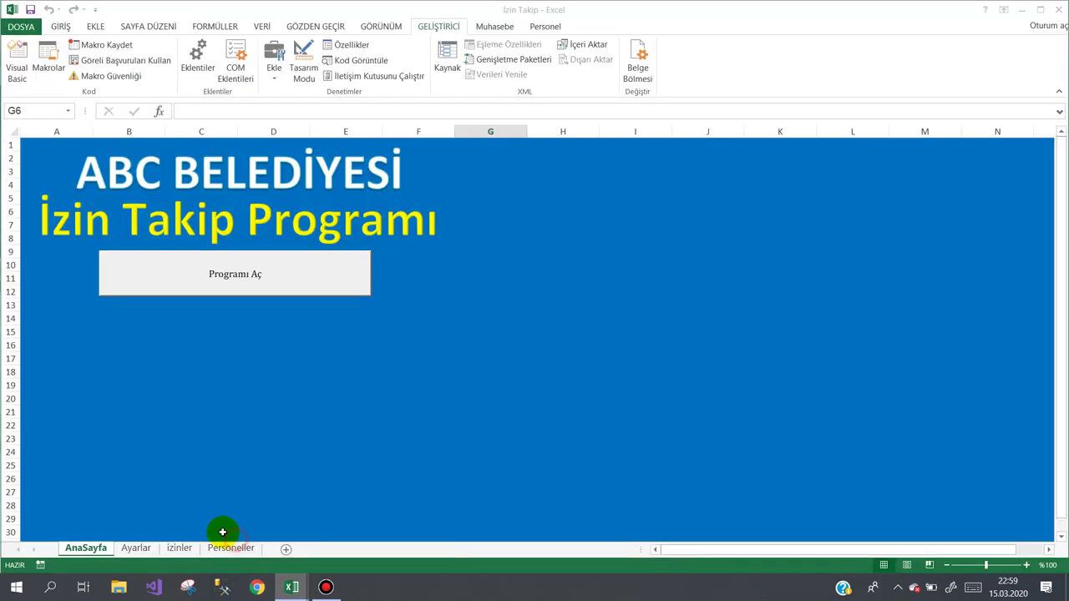
left_click(227, 548)
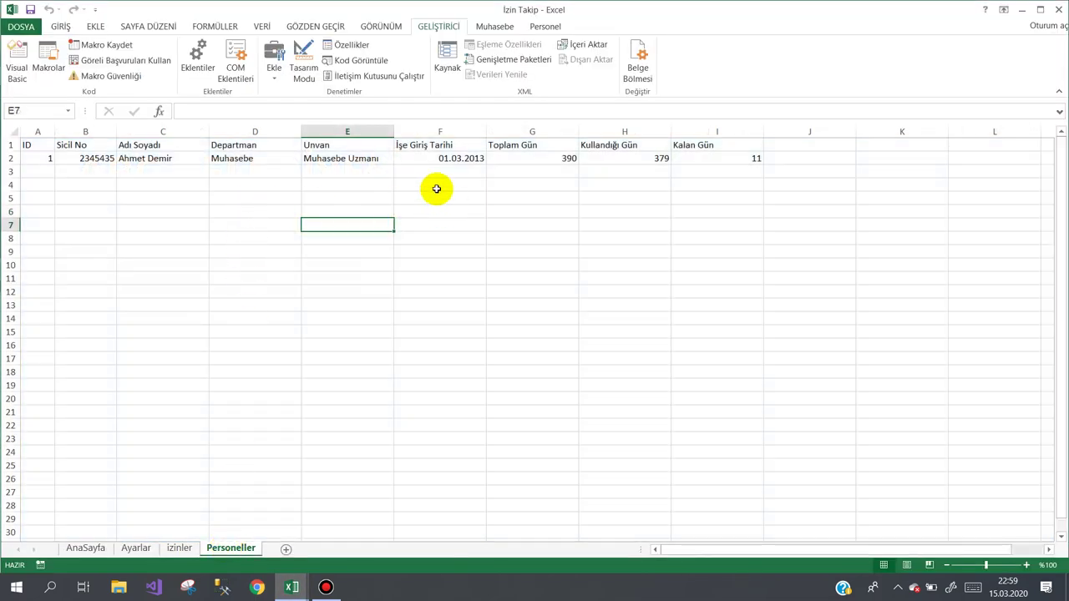
left_click(8, 157)
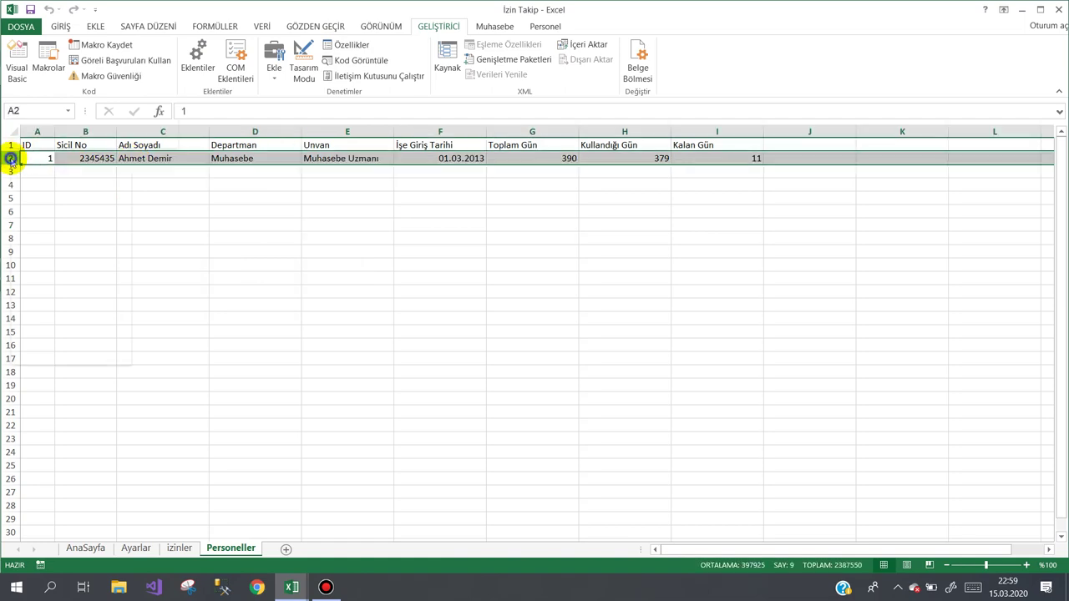
right_click(8, 158)
left_click(60, 254)
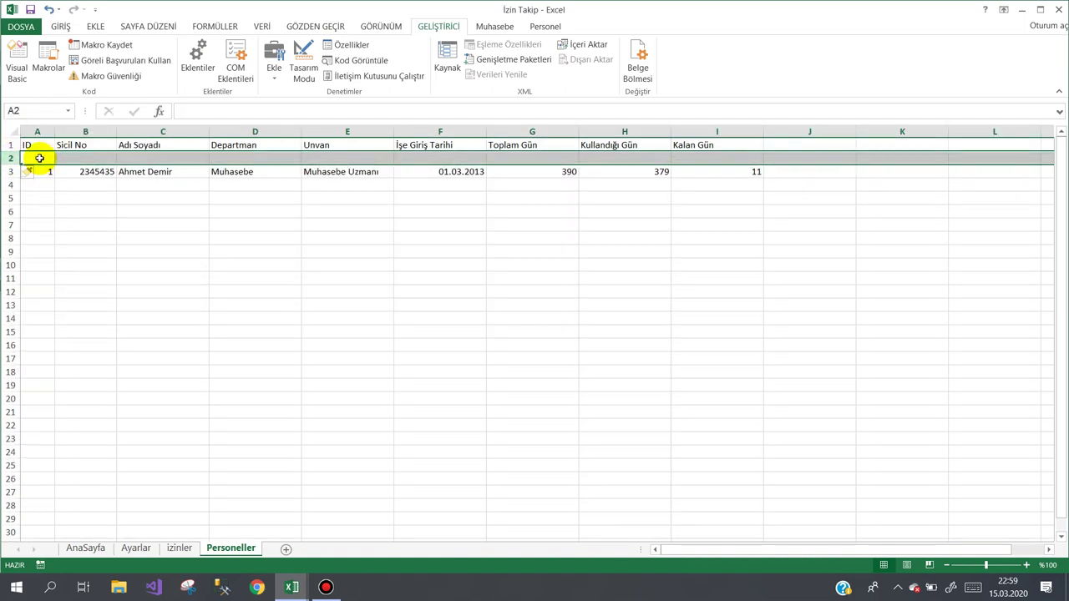
left_click_drag(37, 159, 717, 161)
right_click(12, 158)
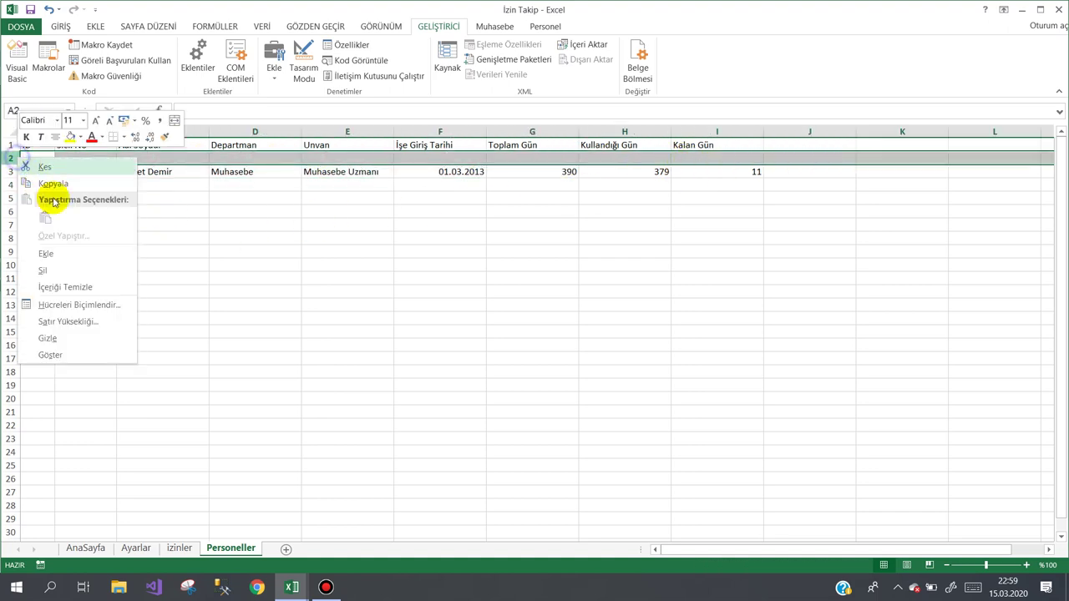
left_click(62, 269)
Step: Check the record's cells A2 to G2 in row 2, then return to the VBA editor
left_click(198, 208)
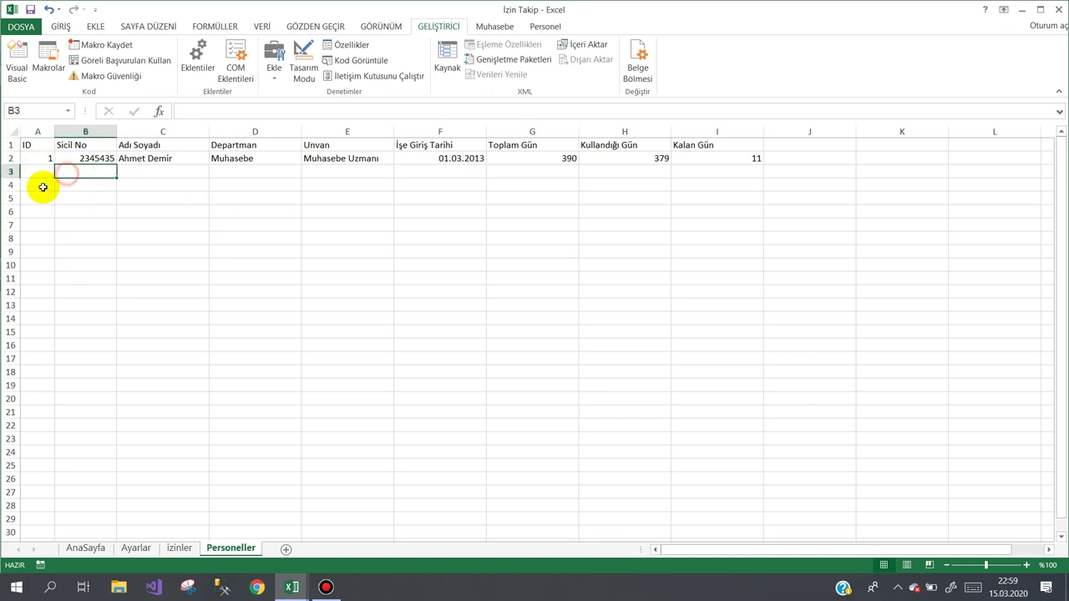
left_click(42, 197)
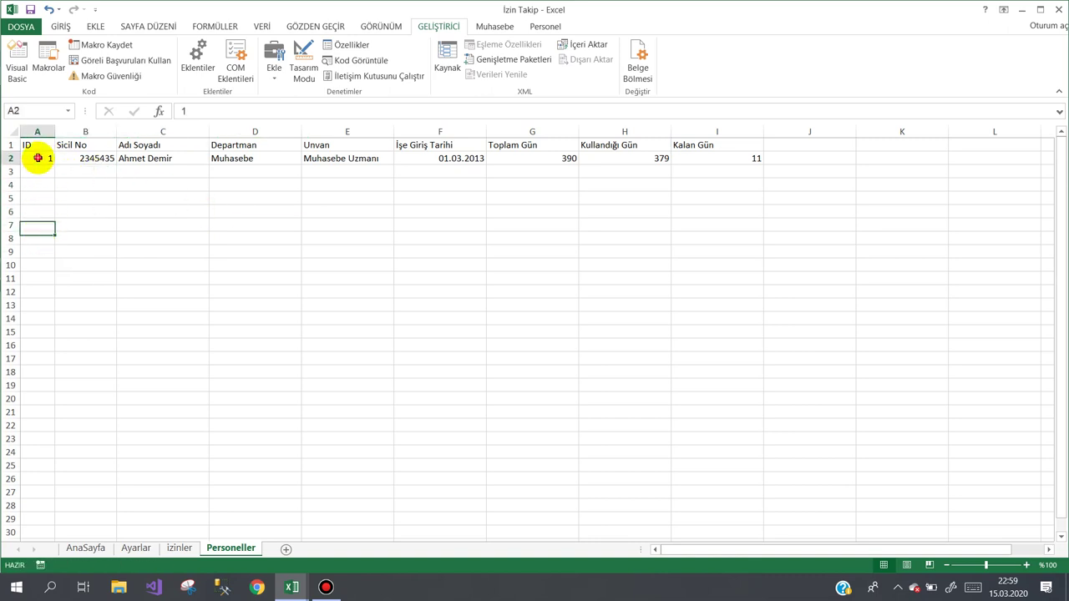
left_click(10, 157)
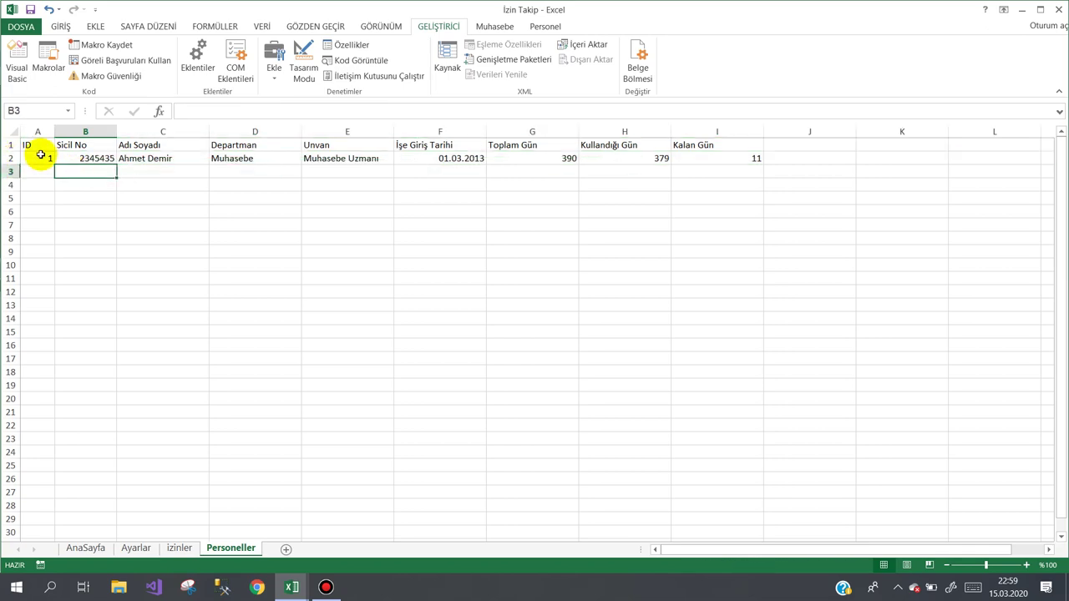
left_click_drag(37, 158, 727, 162)
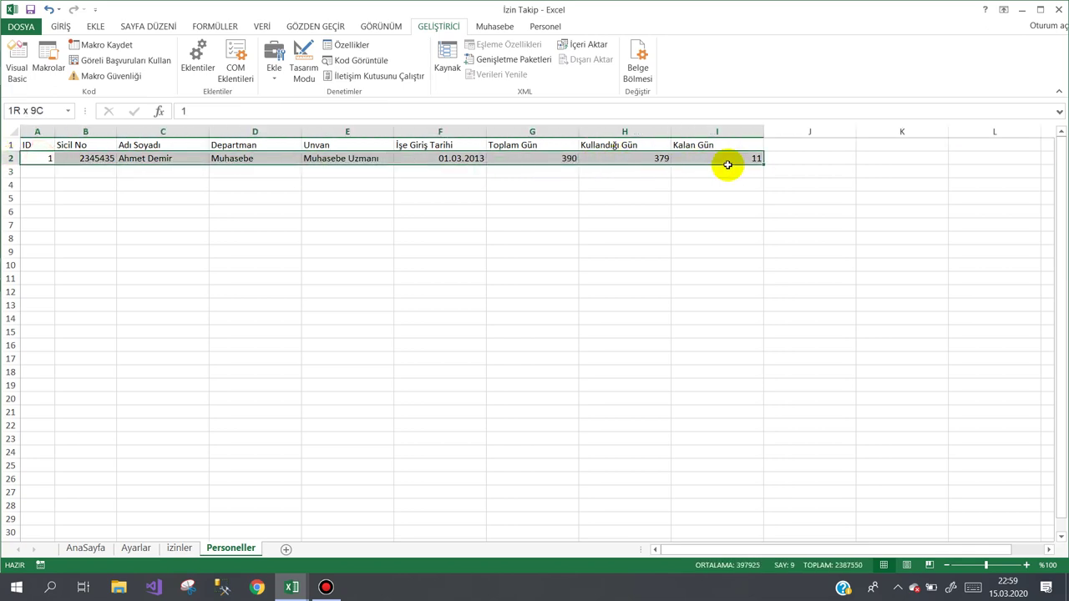
left_click(396, 242)
mouse_move(304, 588)
left_click(313, 551)
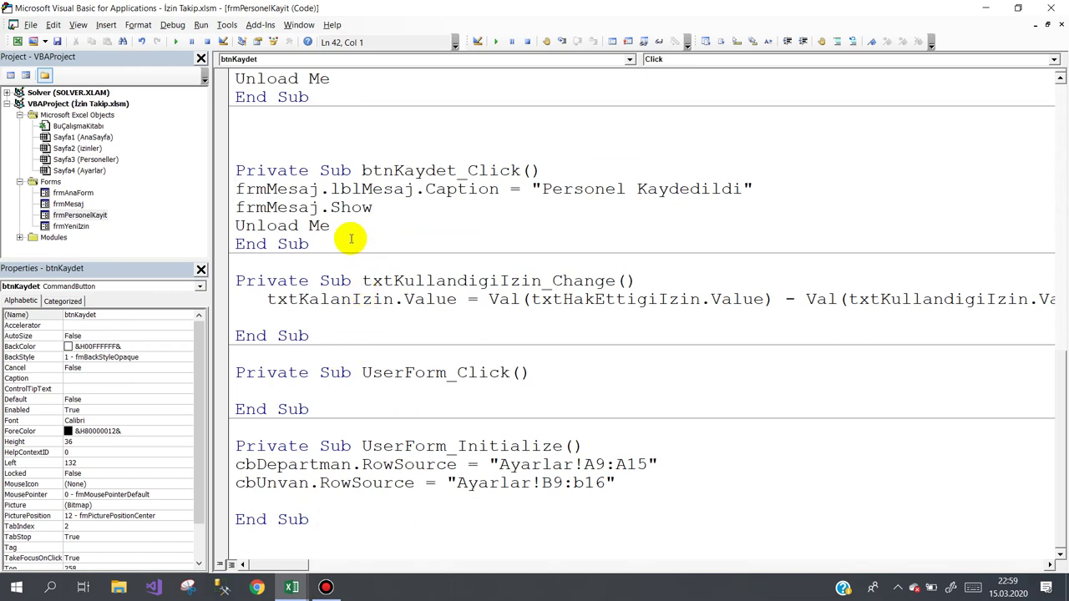
Step: Move the three message lines out of btnKaydet_Click into a new KaydetMesaj sub
left_click(551, 171)
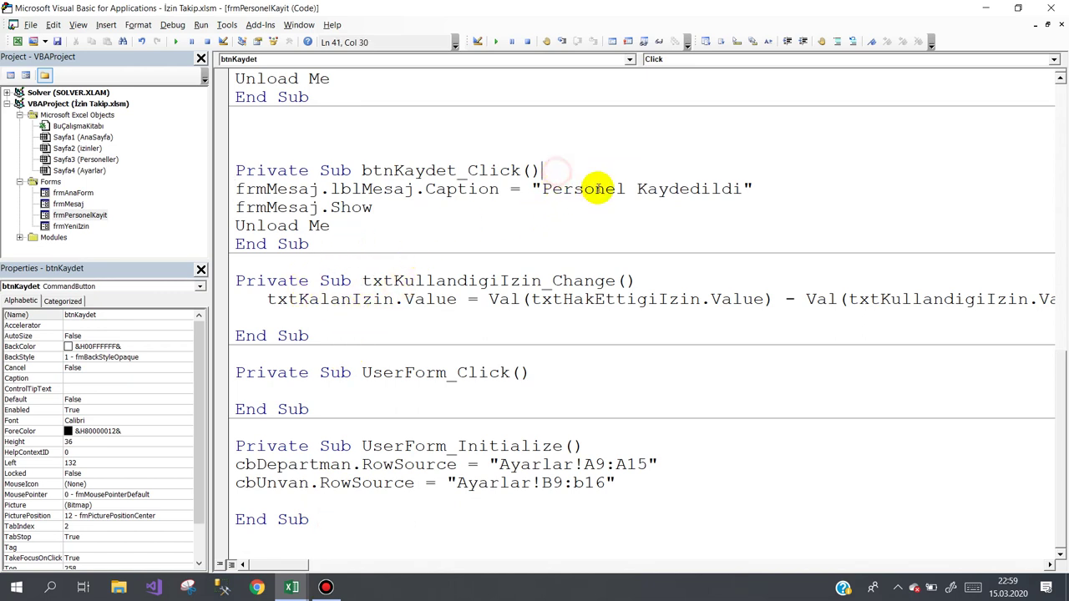
key("Return")
key("Return")
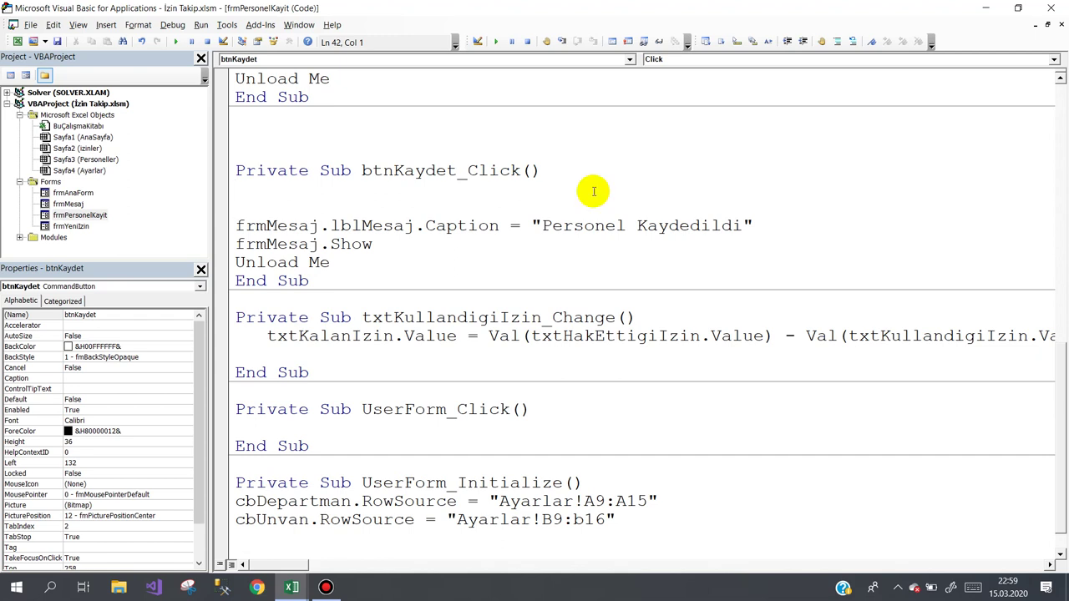
left_click_drag(345, 263, 236, 227)
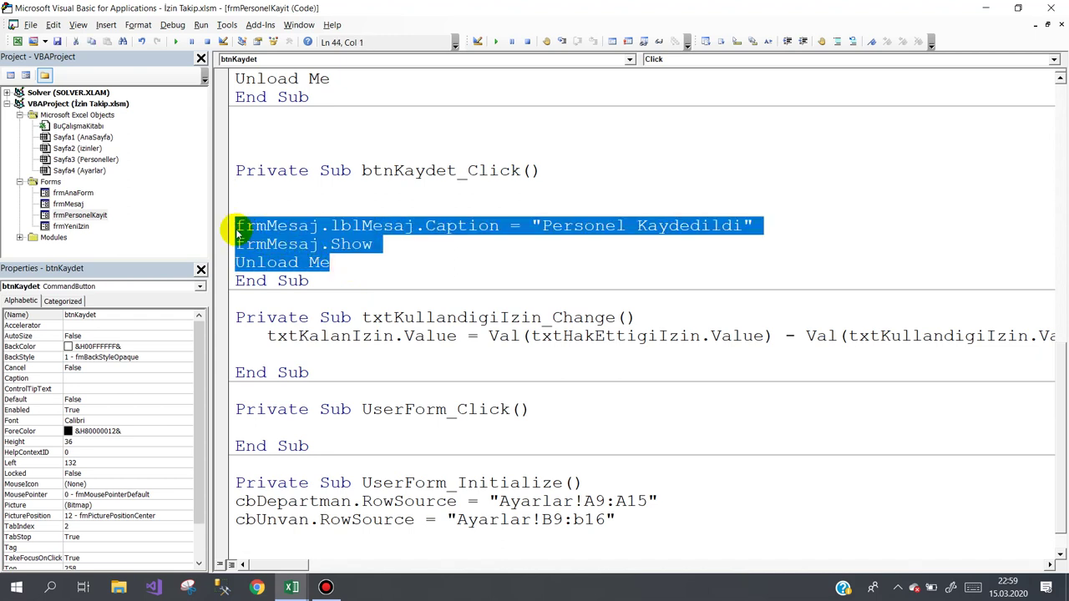
key("Delete")
left_click(257, 263)
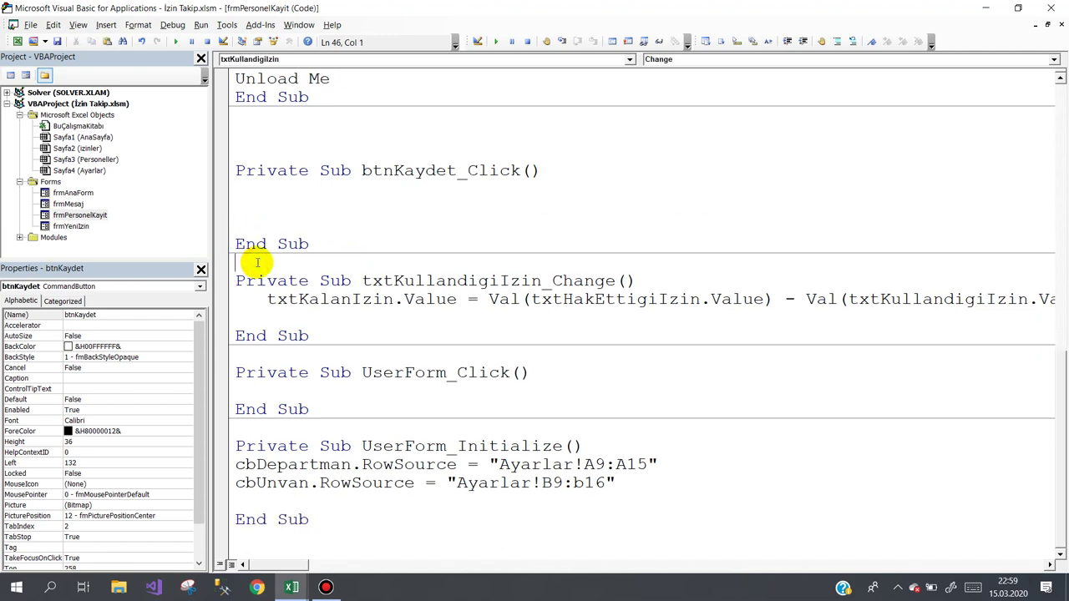
type("sum")
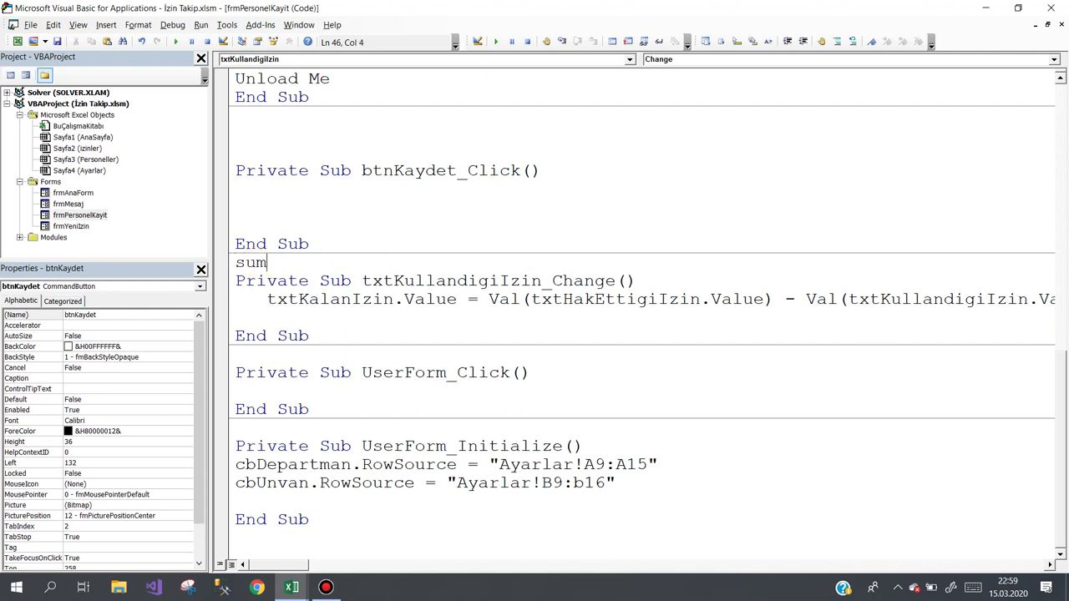
key("BackSpace")
type("ydetM")
type("Esa")
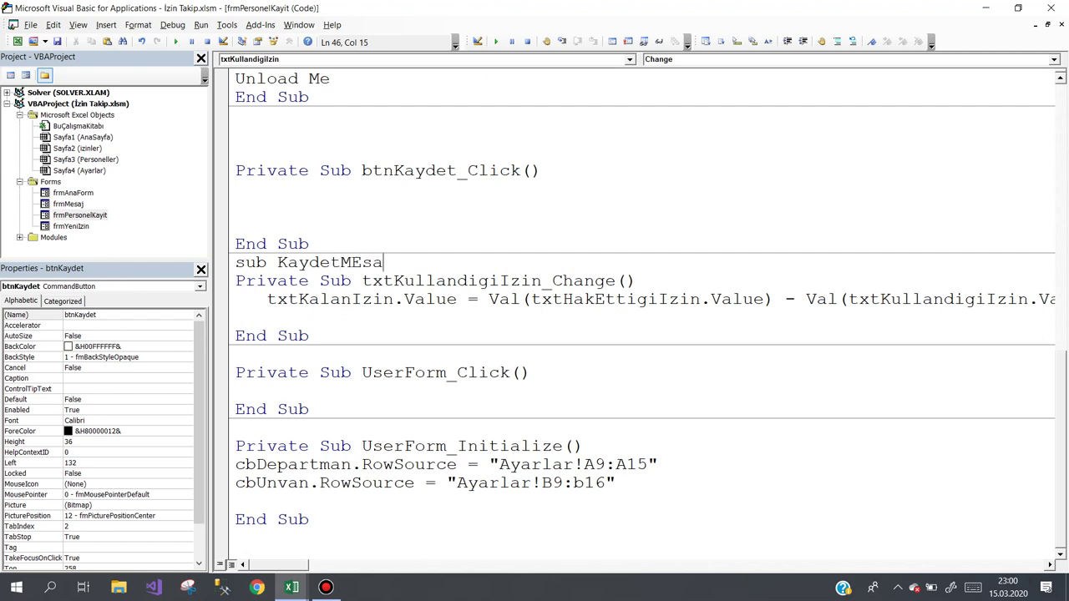
key("BackSpace")
key("BackSpace")
key("BackSpace")
type("sa")
key("Return")
type("frmMesaj.lblMesaj.Caption = \"Personel Kaydedildi\" frmMesaj.Show Unload Me")
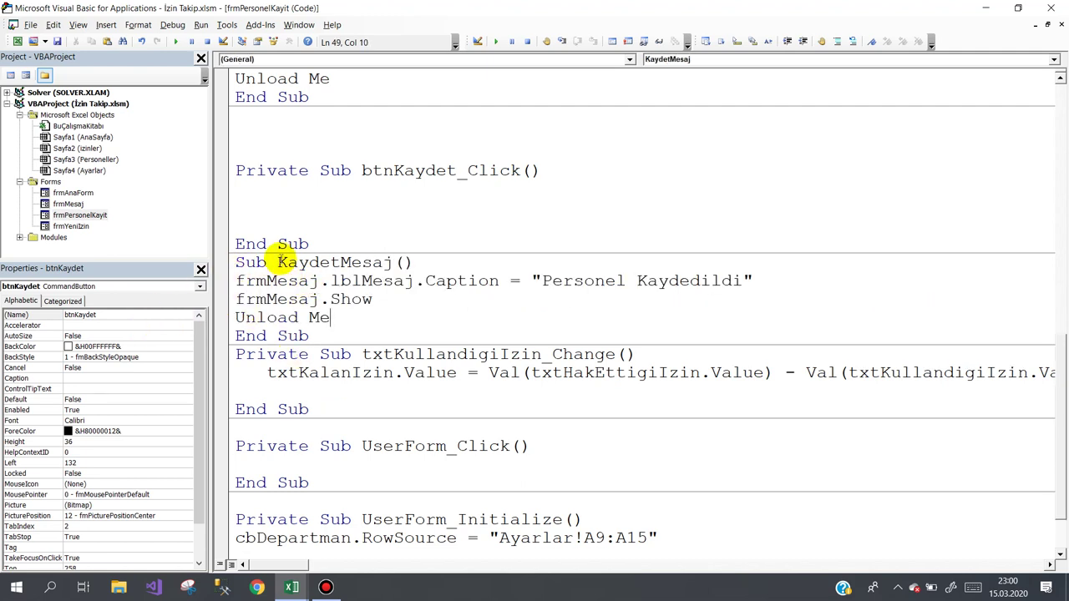
Step: Declare an empty Sub PersonelKaydet after btnKaydet_Click
left_click_drag(279, 262, 394, 262)
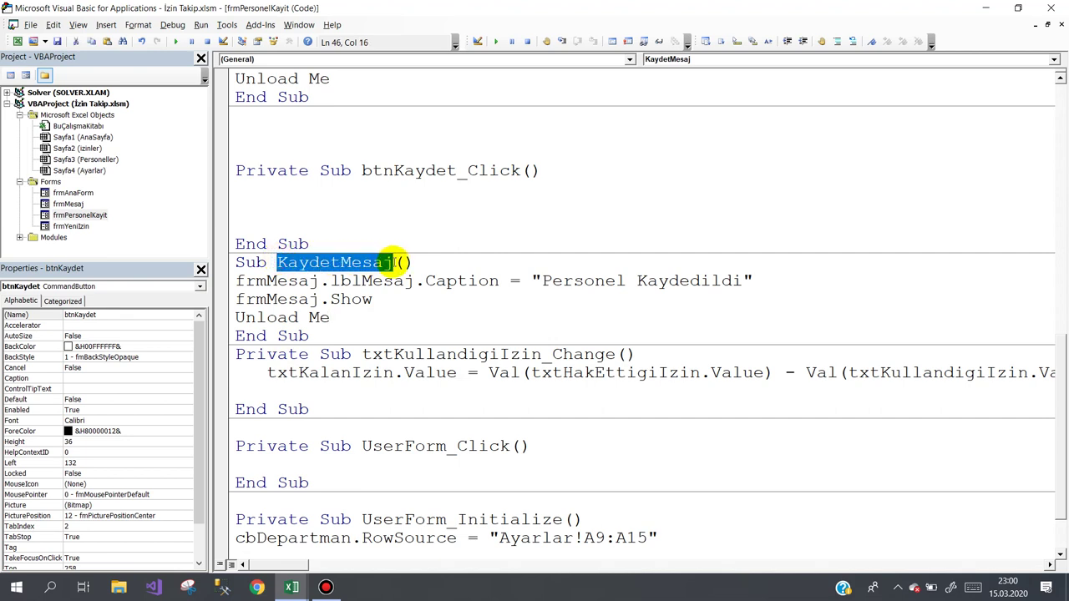
left_click(247, 184)
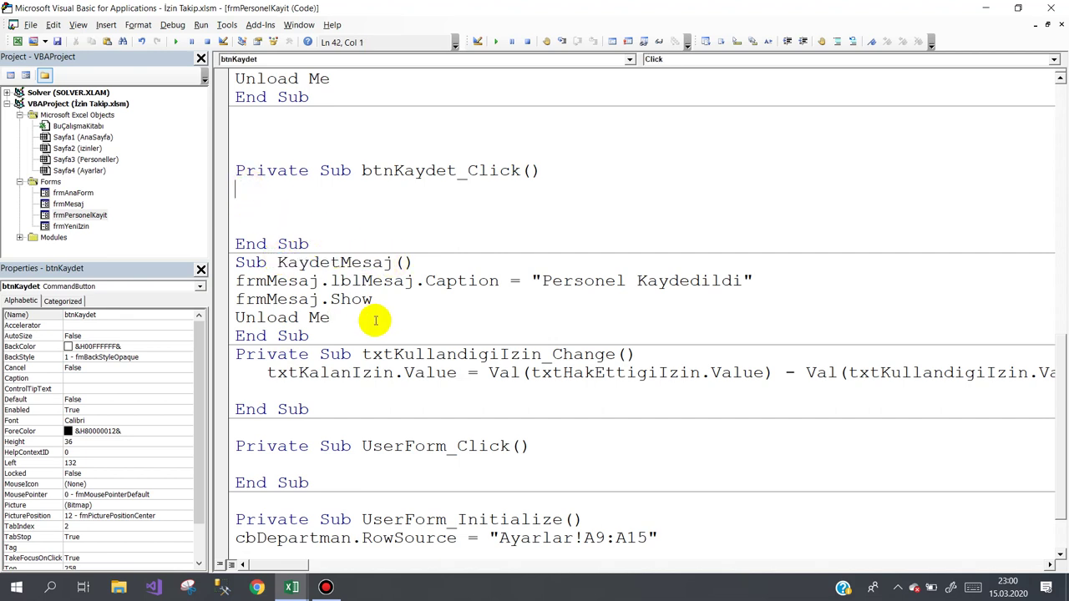
left_click(336, 250)
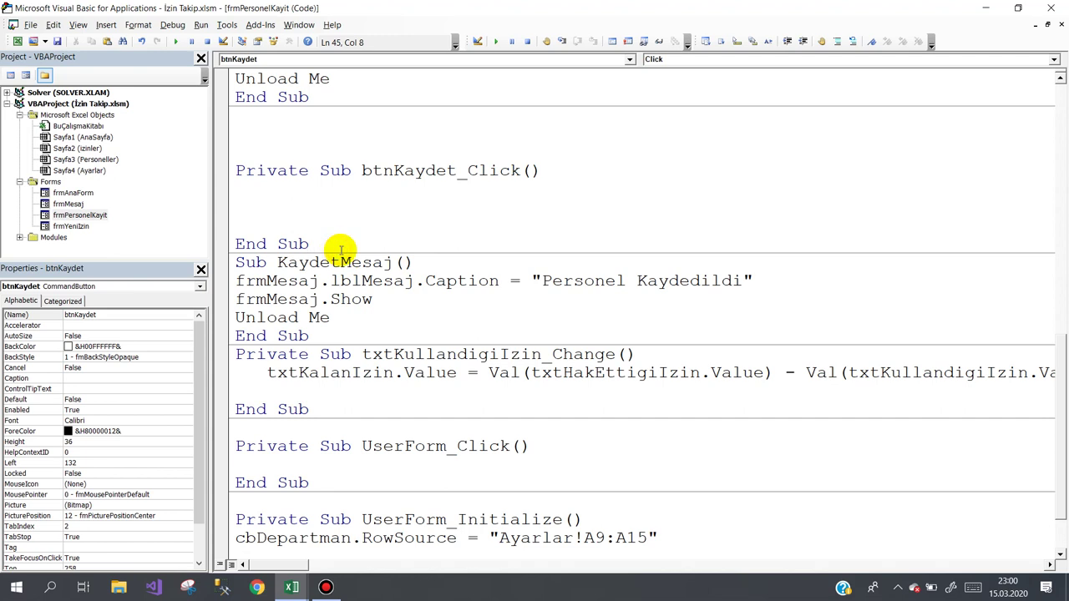
key("Return")
key("Return")
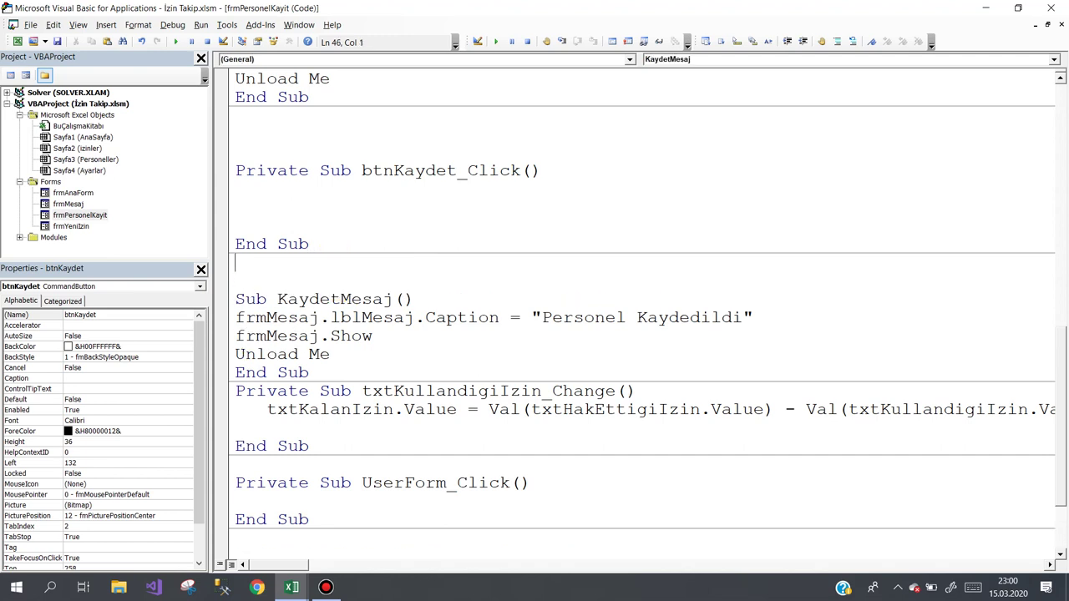
type("sun")
type("b P")
type("ersone")
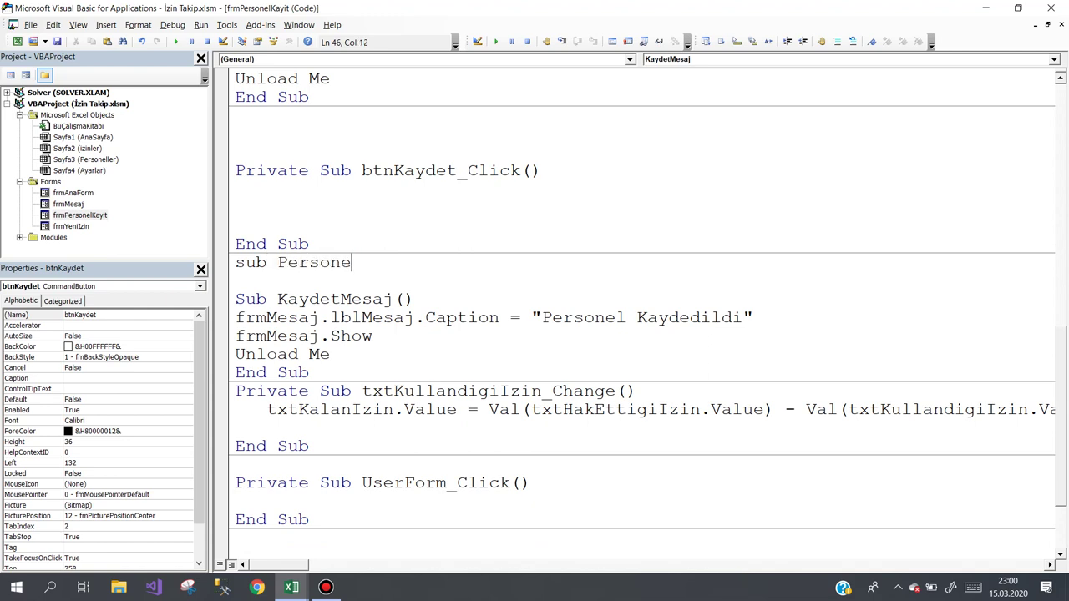
type("KA")
type("et")
key("BackSpace")
type("aydet")
key("Return")
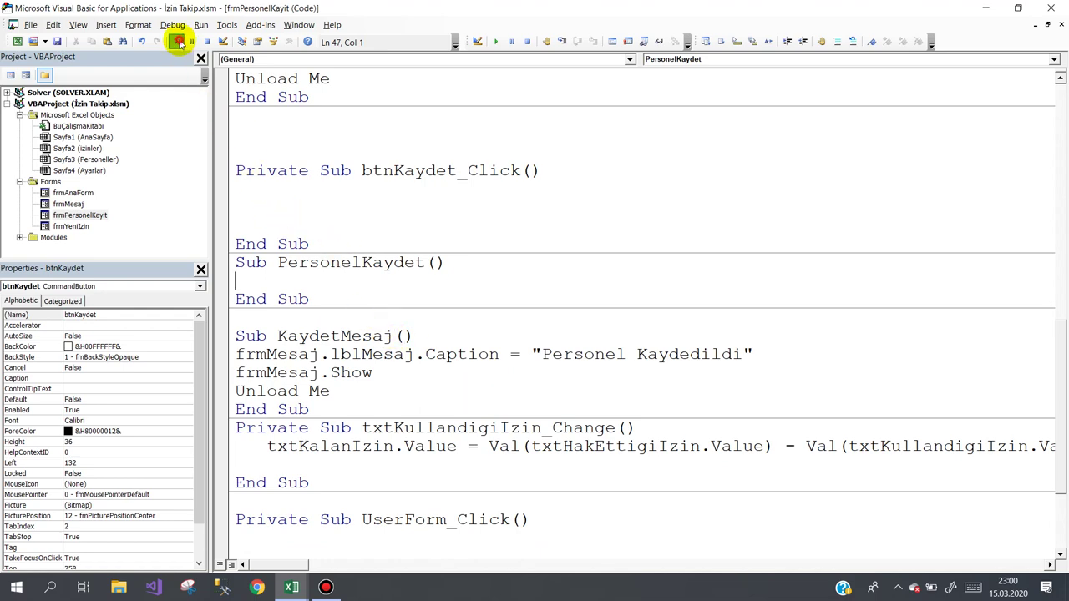
Step: Run the registration form, click into Silcil No, close it, and select the save button
left_click(179, 41)
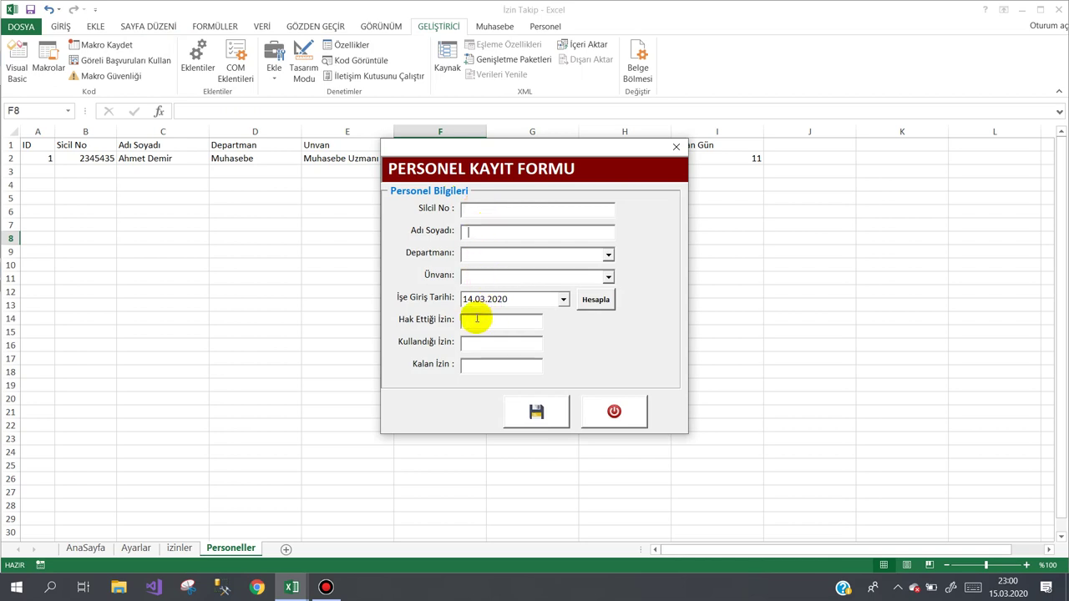
left_click(471, 212)
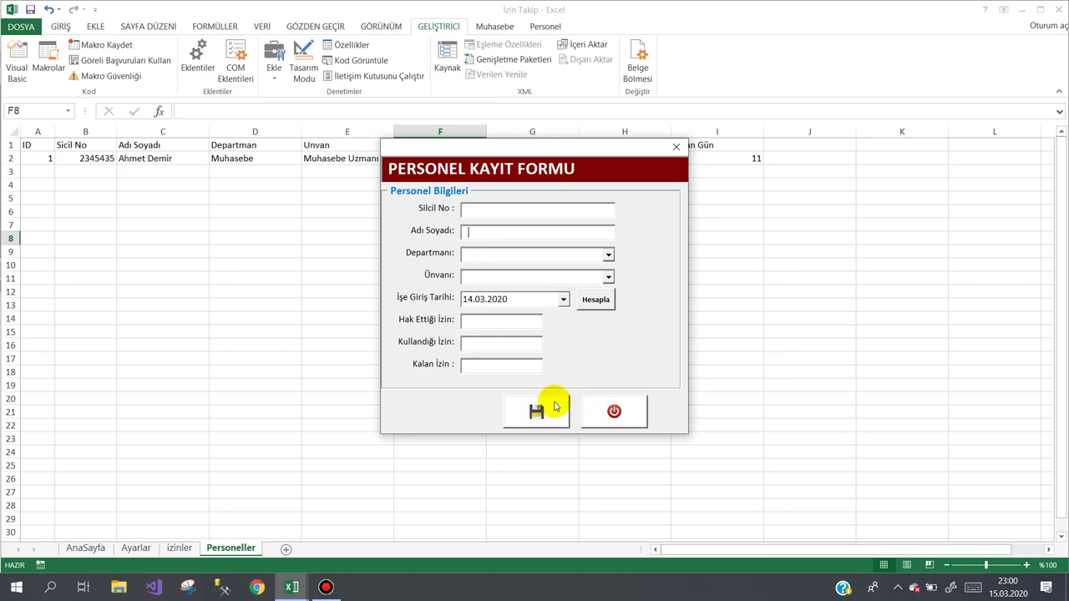
left_click(587, 413)
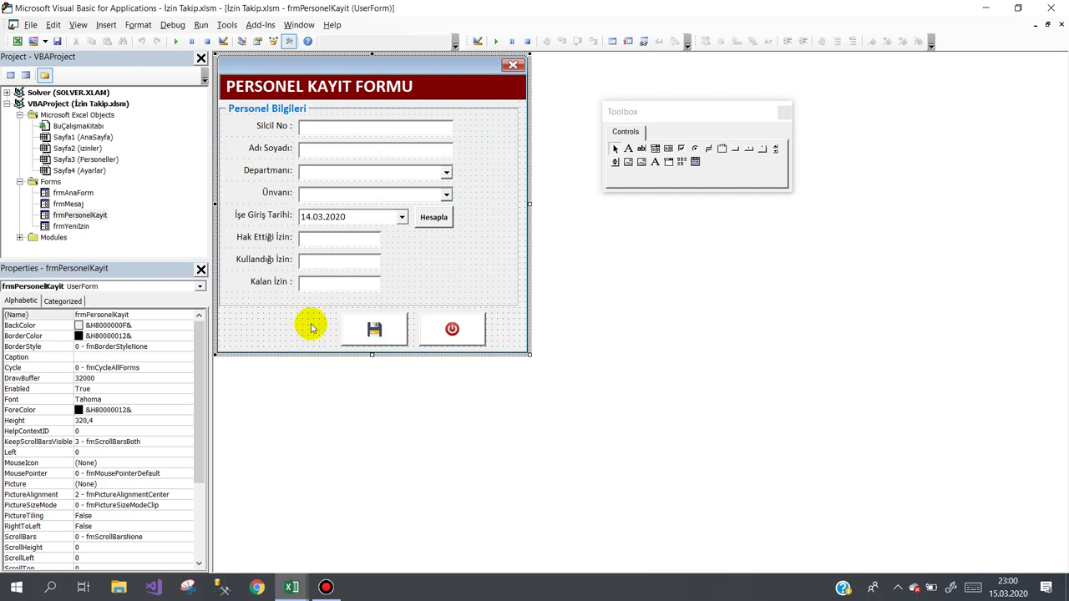
left_click(353, 333)
Step: In PersonelKaydet, type If txtSicilNo.Value="" Or txtAdSoyad.Value="" using IntelliSense
double_click(352, 333)
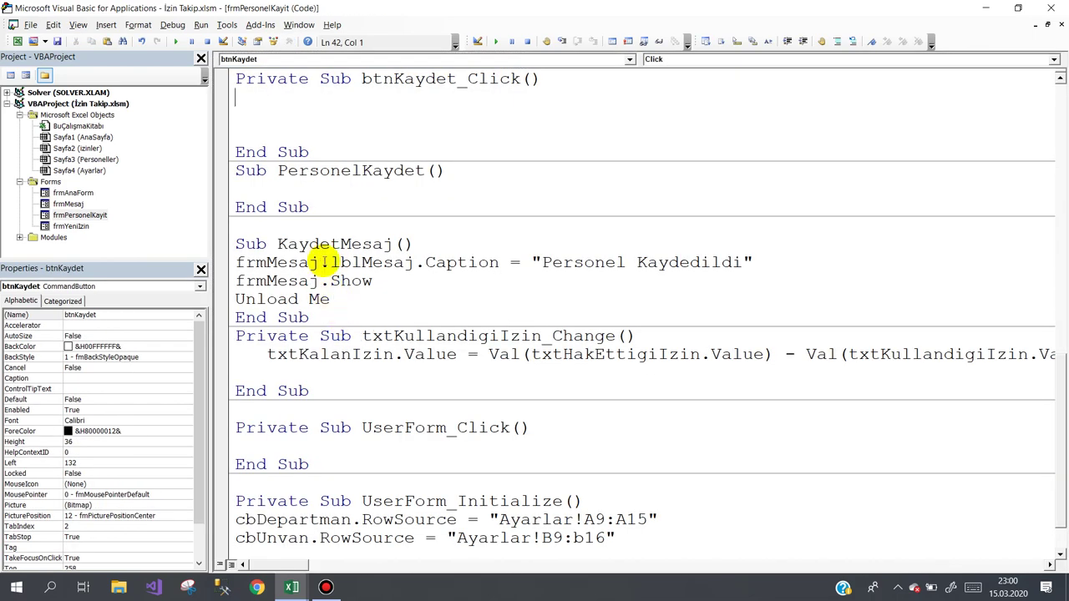
left_click(257, 187)
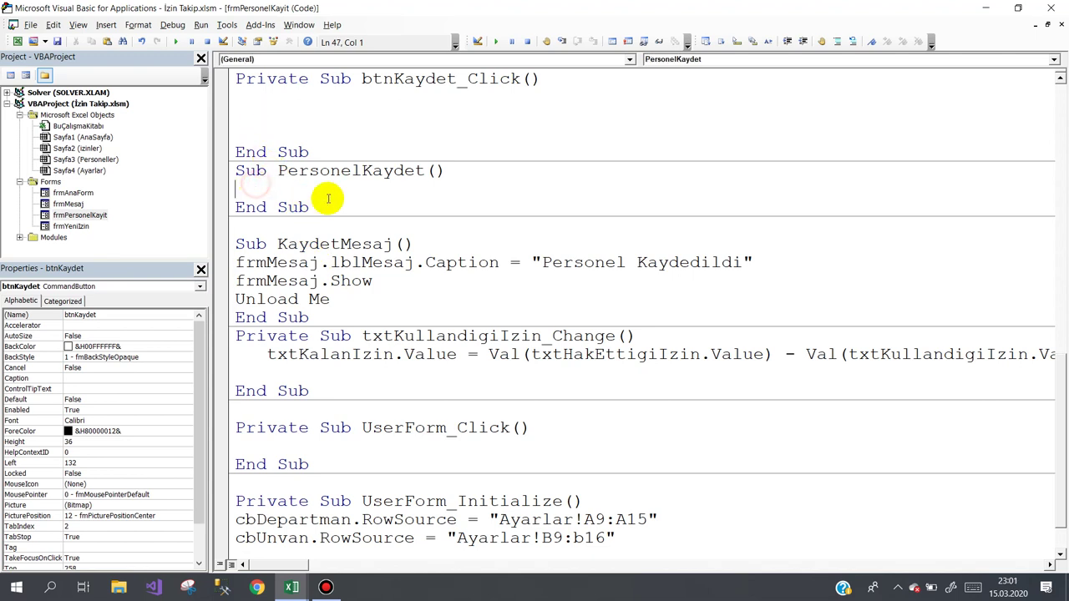
type("if ")
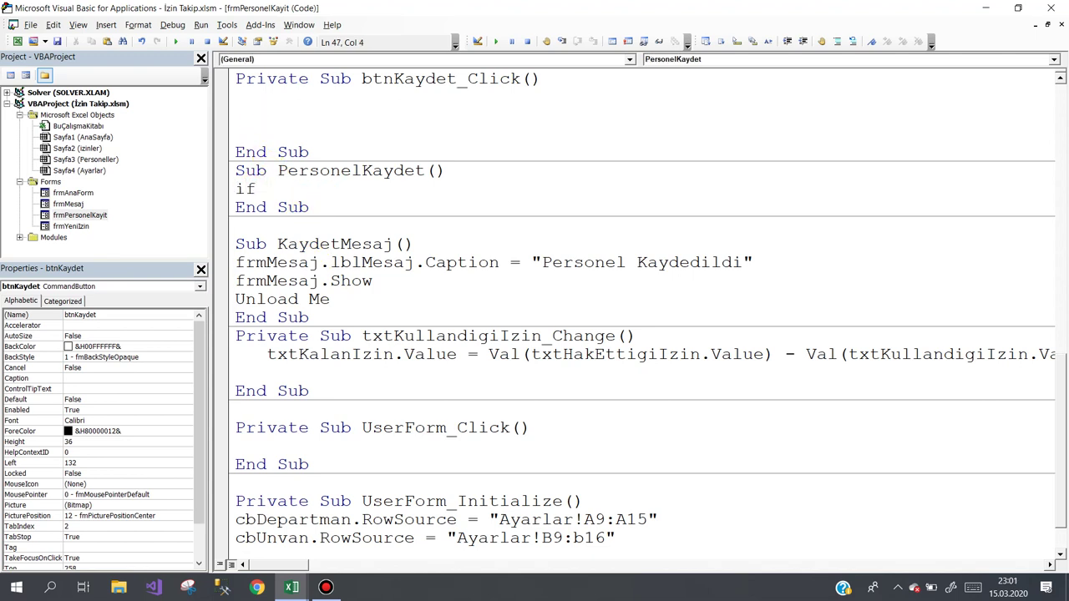
type("txtS")
type("icilNo.vs")
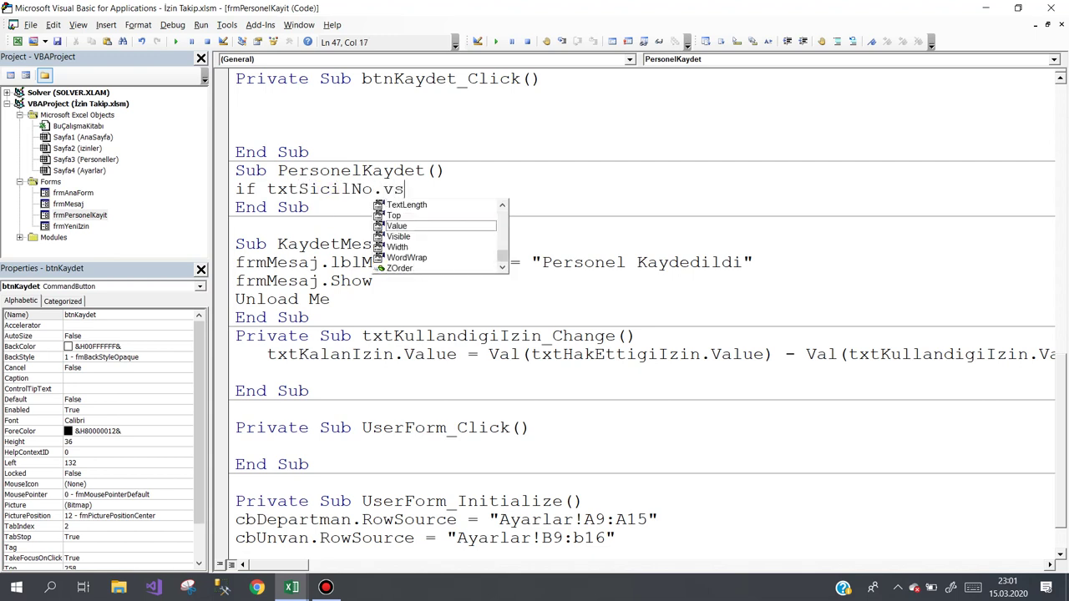
key("Escape")
key("ctrl+space")
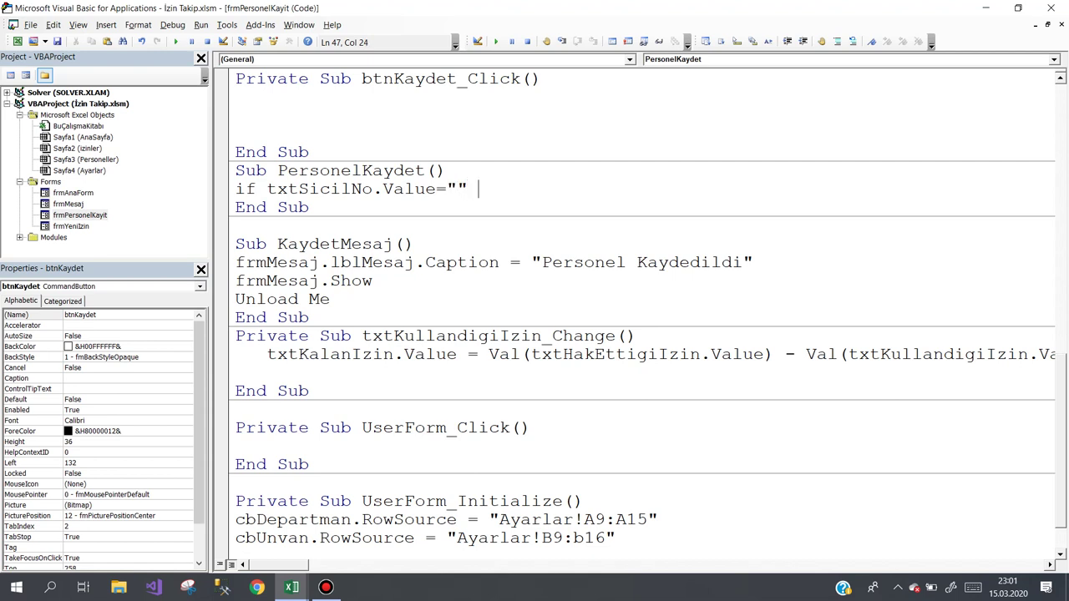
type("or")
type("txtas")
type("d")
key("ctrl+space")
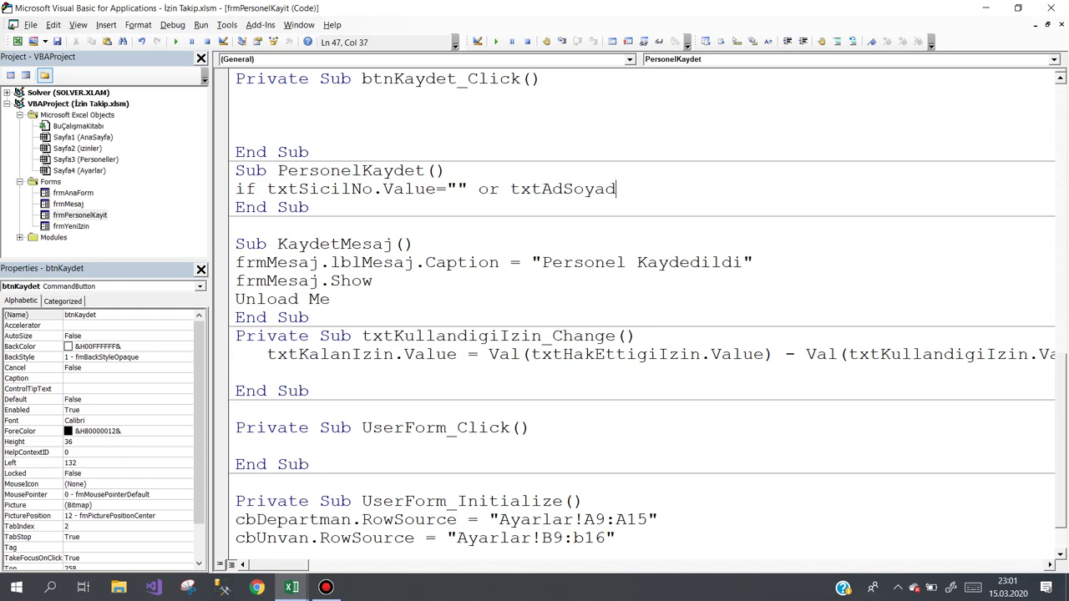
type(".vsa")
key("BackSpace")
key("BackSpace")
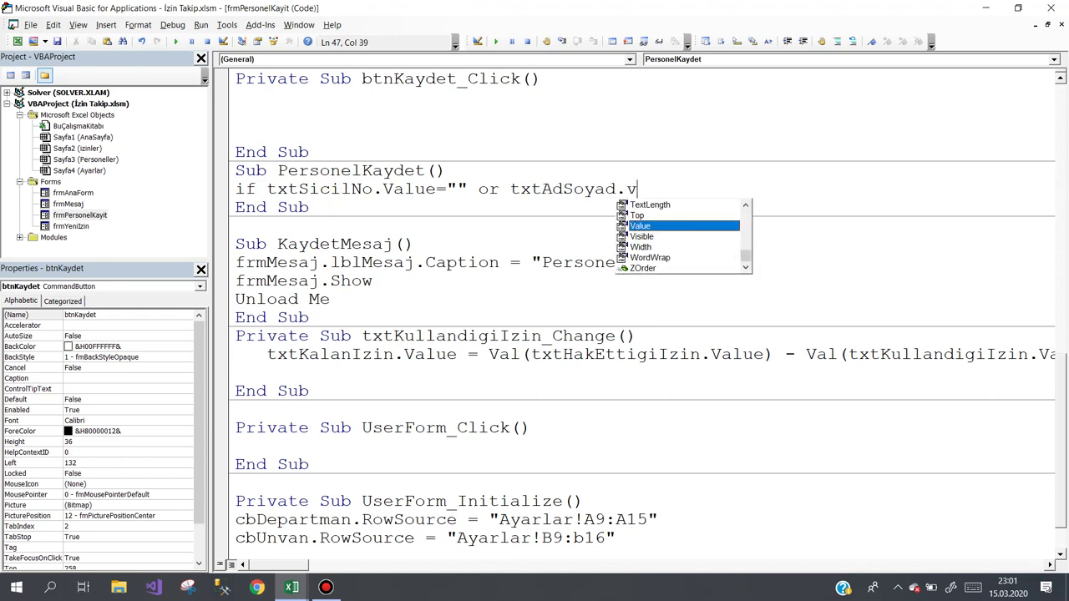
type("alue=\"\"")
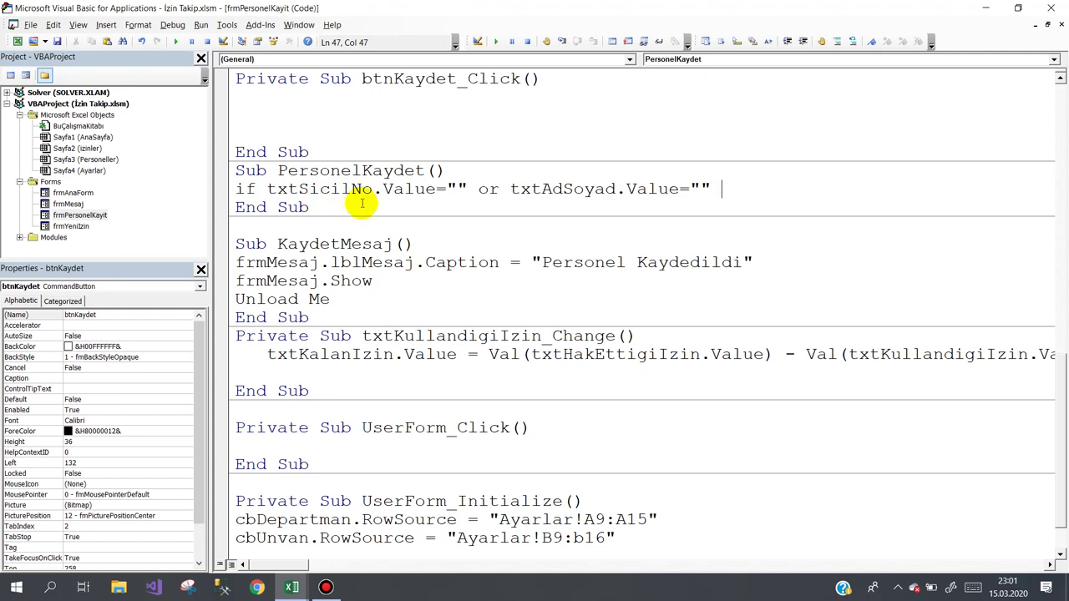
left_click_drag(720, 191, 226, 192)
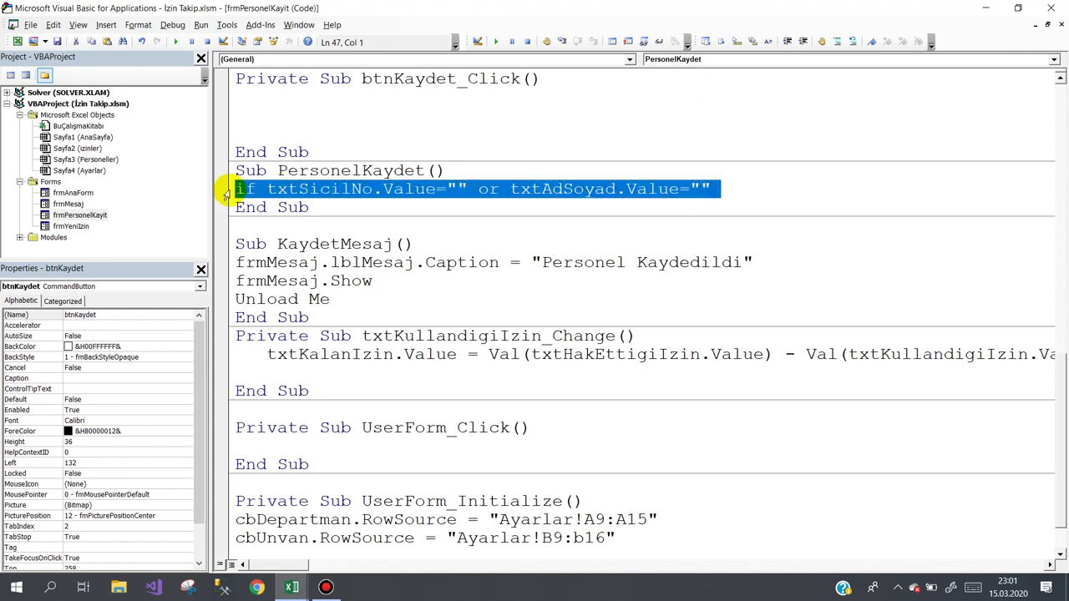
Step: Replace the If condition line with a new line beginning For
key("Return")
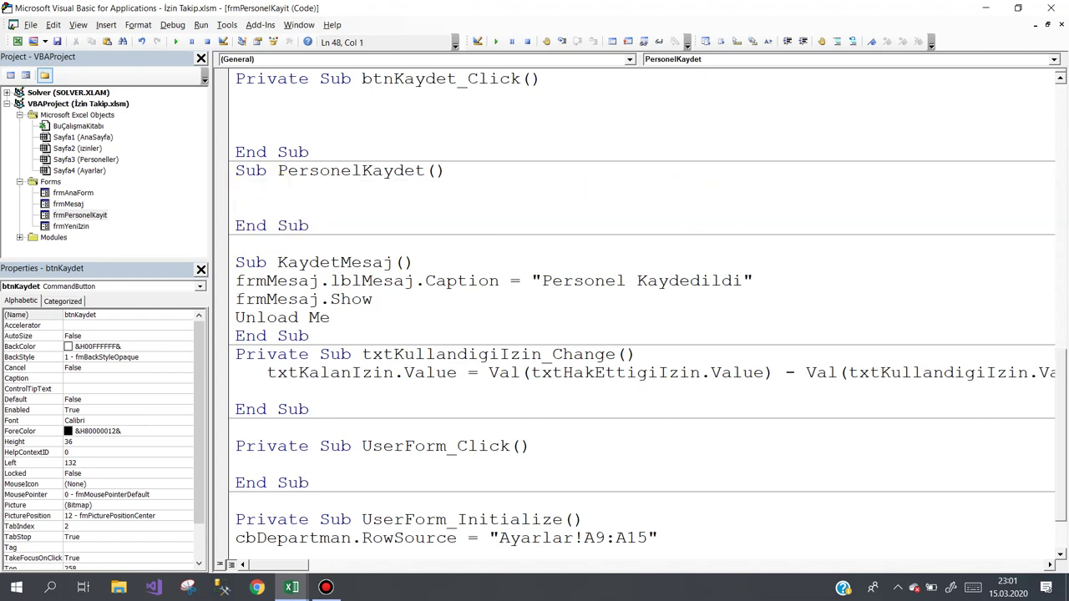
type("fo")
type("re")
key("ctrl+space")
key("BackSpace")
key("BackSpace")
key("BackSpace")
key("BackSpace")
Step: Browse the completion suggestions, accept ForeColor, then trim it back to F
key("ctrl+space")
key("Down")
key("Down")
key("Down")
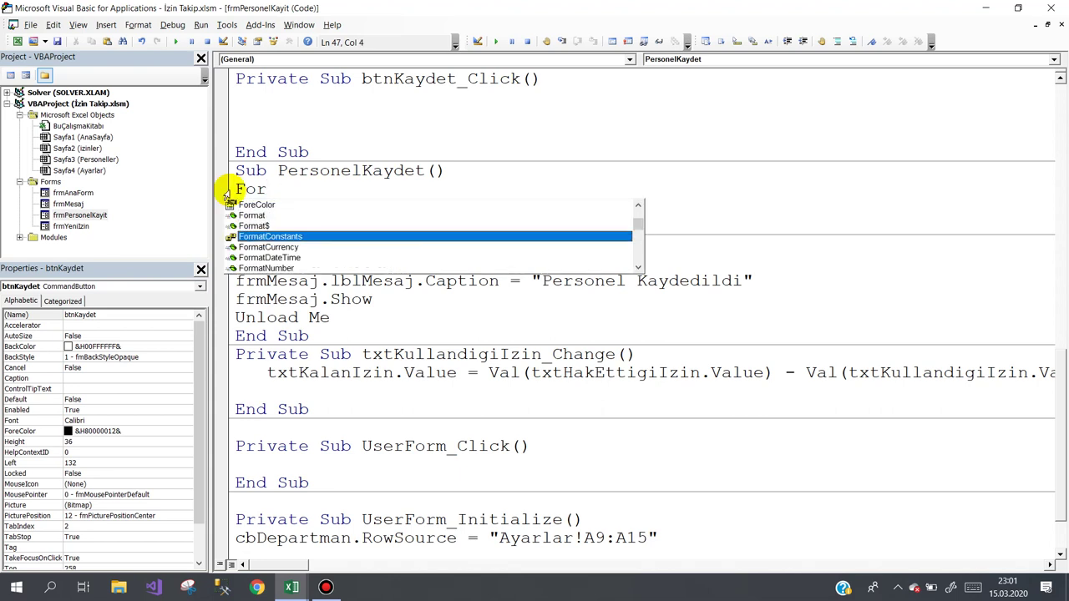
key("Down")
key("Down")
key("Down")
key("Down")
key("Down")
key("Down")
key("Down")
key("Down")
key("Down")
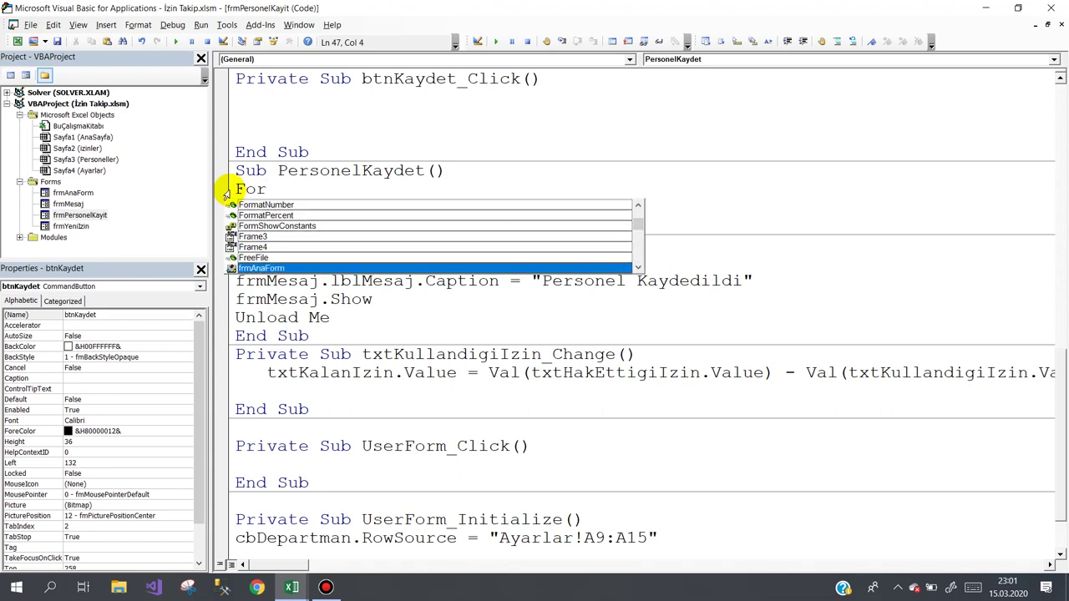
key("Down")
key("Down")
key("Down")
key("Down")
key("Down")
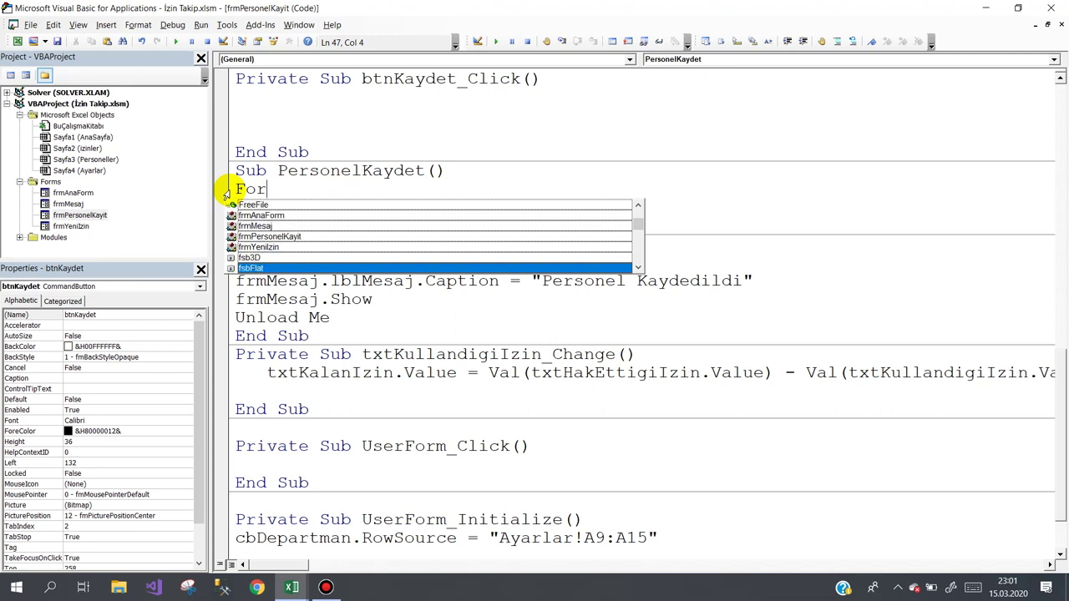
key("Down")
key("Down")
key("Down")
key("Down")
key("Down")
key("Down")
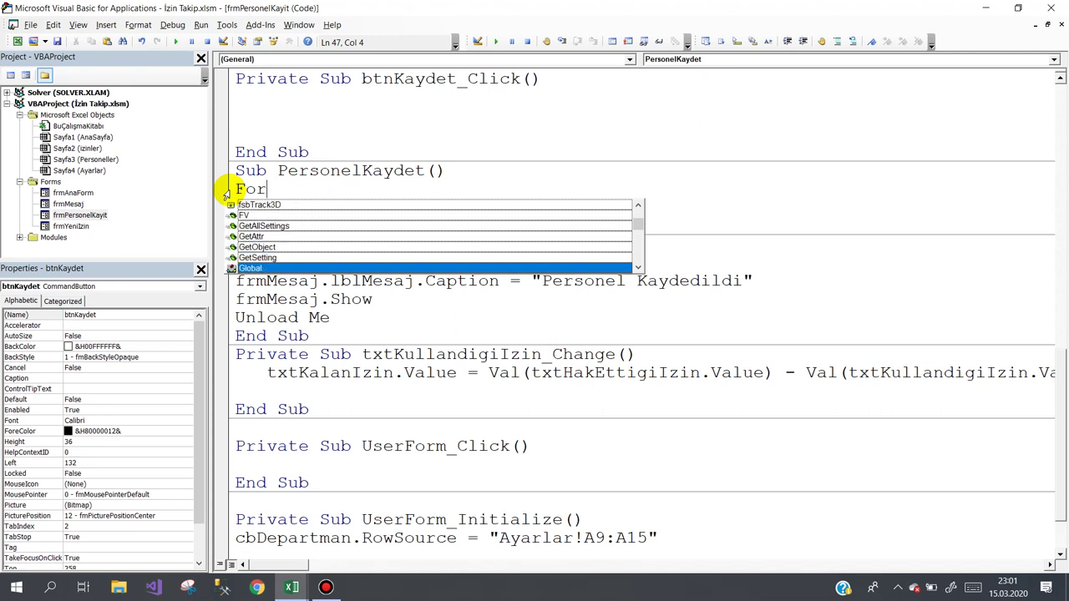
key("Down")
key("Down")
key("Down")
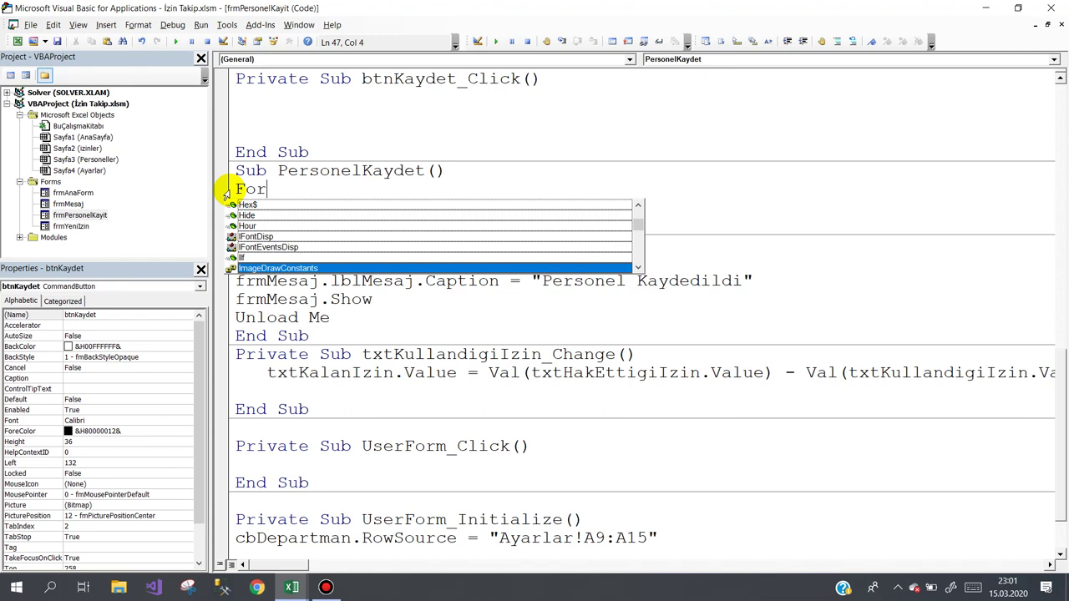
key("Down")
key("Down")
key("Down")
key("Down")
key("Down")
key("Down")
key("Down")
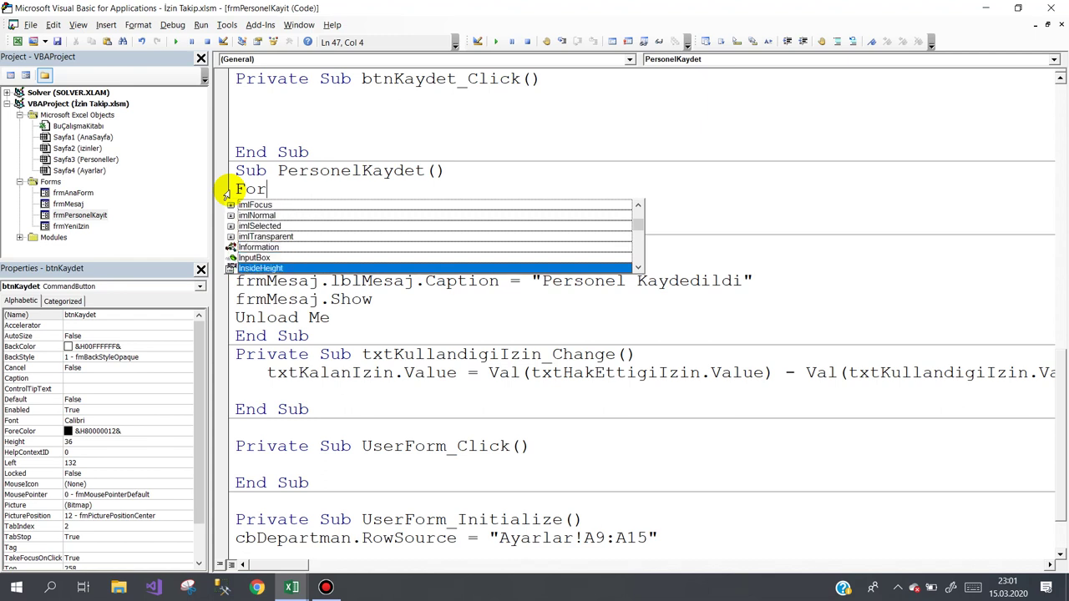
key("Down")
key("Down")
key("Down")
key("Down")
key("Down")
key("Down")
key("Down")
key("Down")
key("Down")
key("Down")
key("Down")
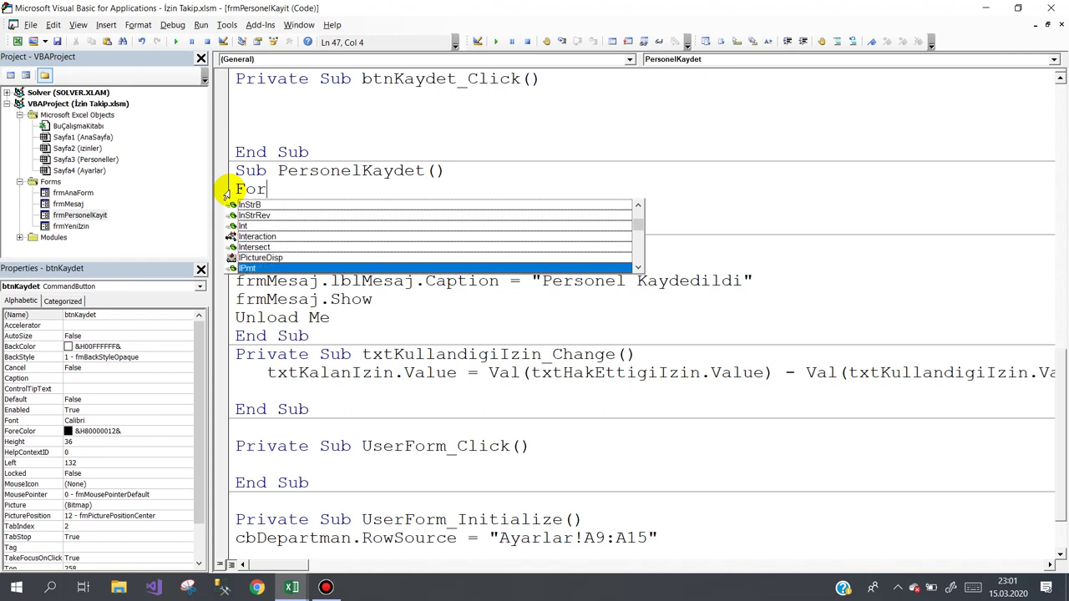
key("Down")
key("Down")
key("Down")
key("Down")
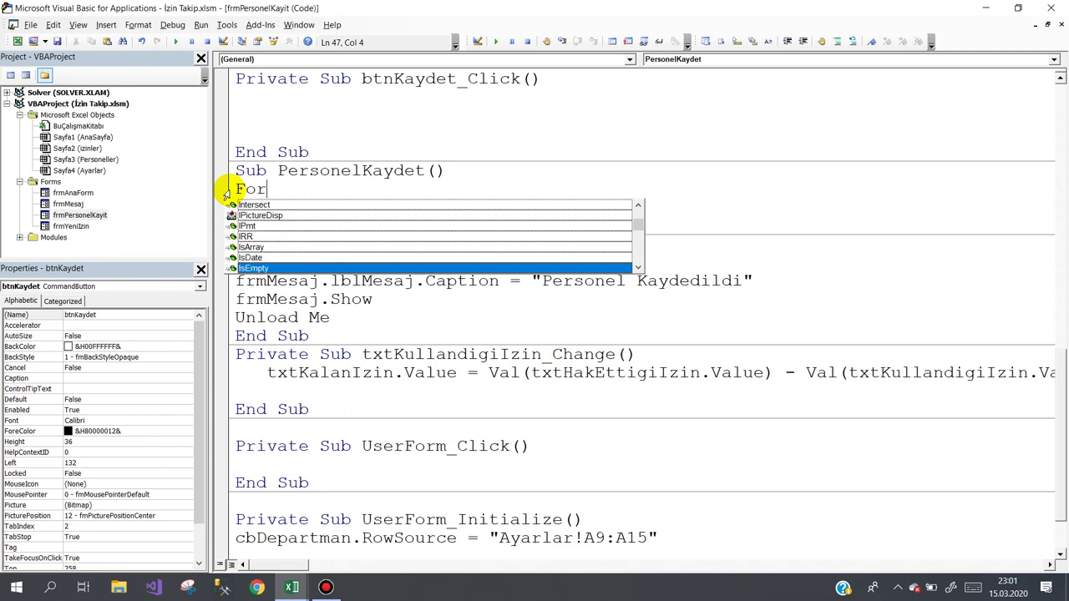
key("Down")
key("Down")
key("Down")
key("Down")
key("Down")
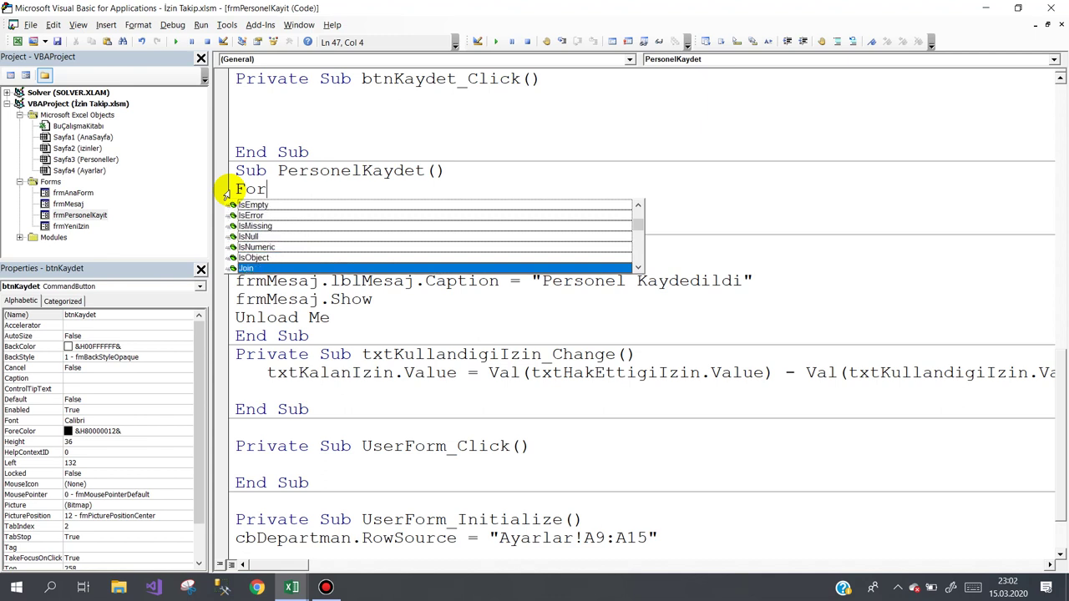
key("Down")
key("Down")
key("Down")
key("Down")
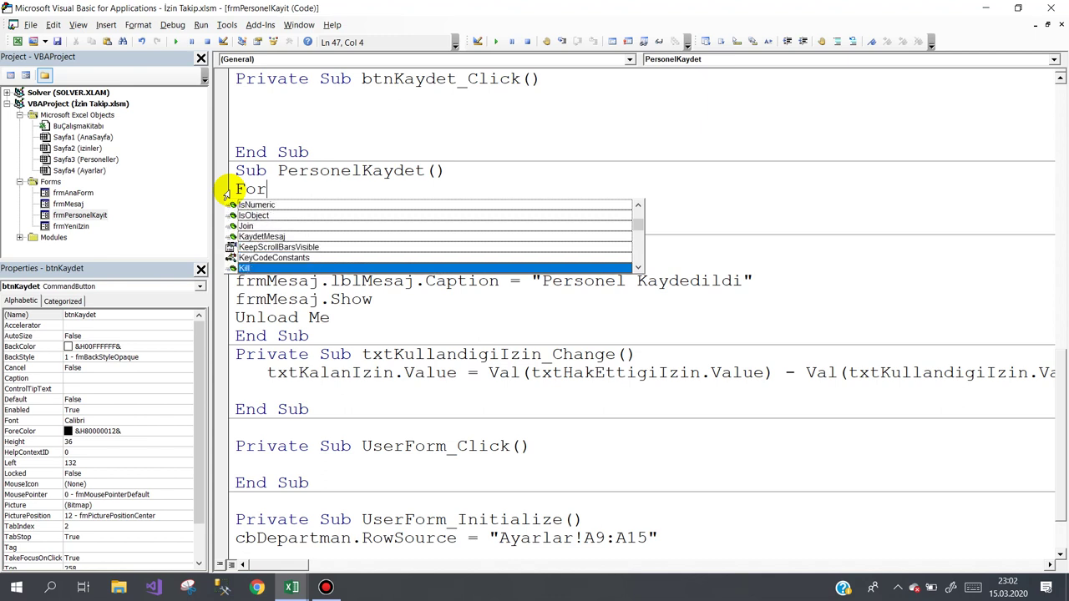
key("Down")
key("Down")
key("Down")
key("Down")
key("Down")
key("Down")
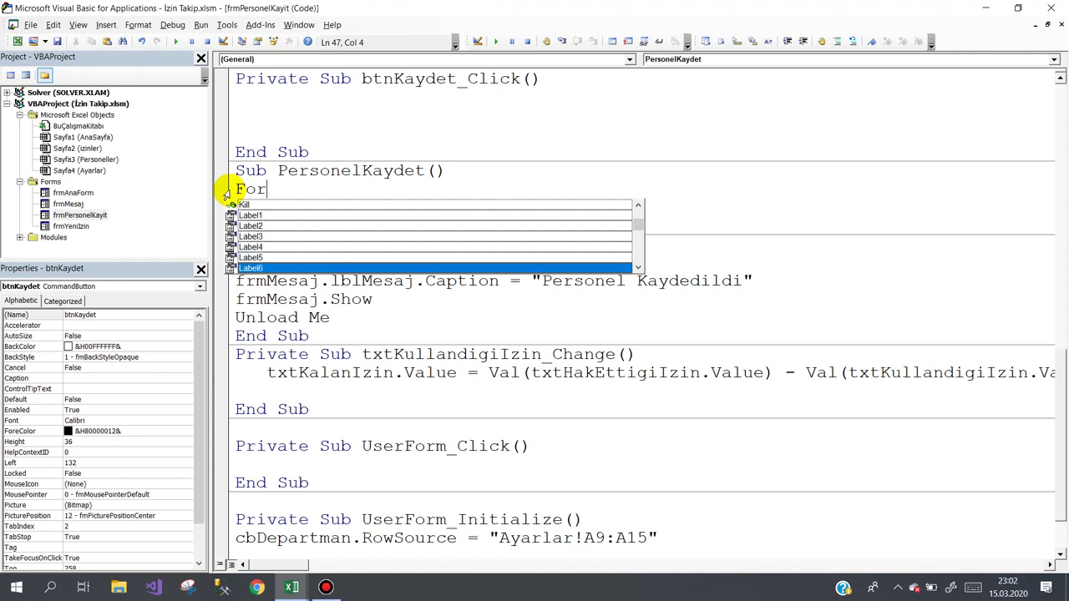
key("Down")
key("Down")
key("Down")
key("Down")
key("Down")
key("Down")
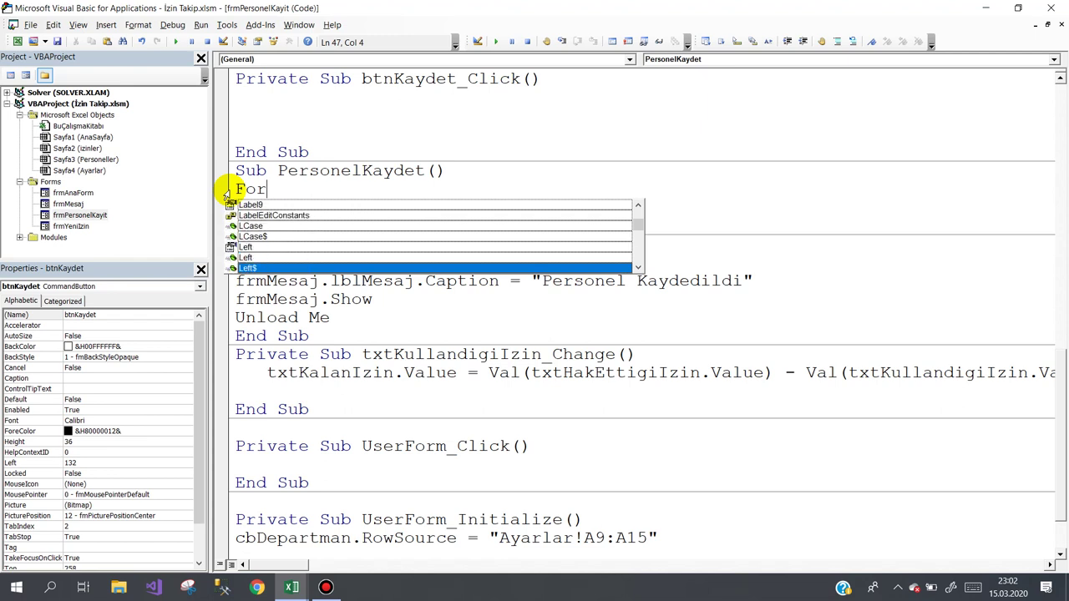
key("Down")
key("Down")
key("Down")
type("e")
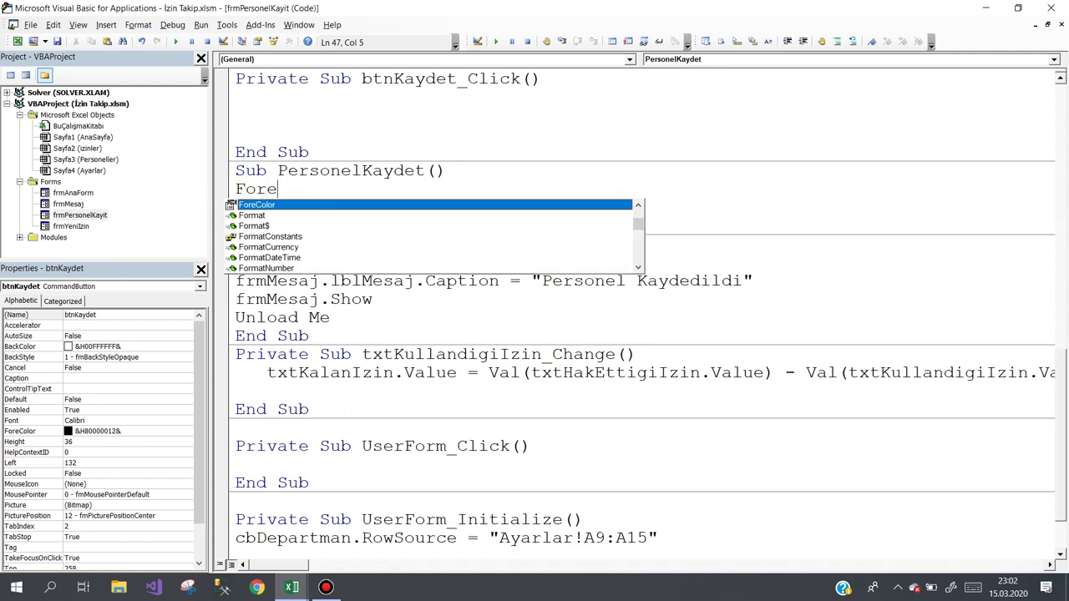
type("ch")
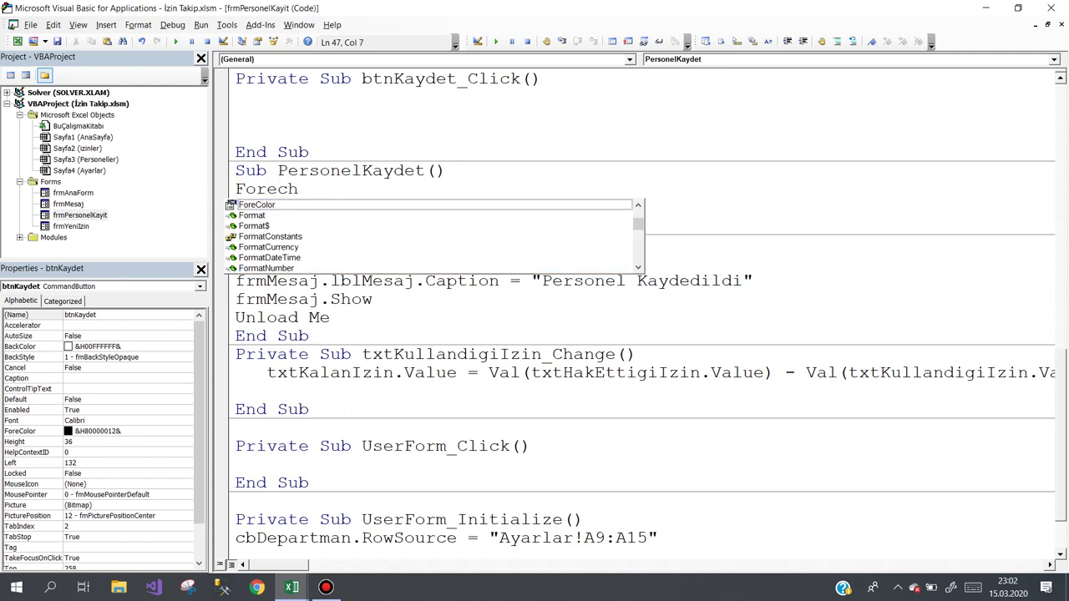
key("Tab")
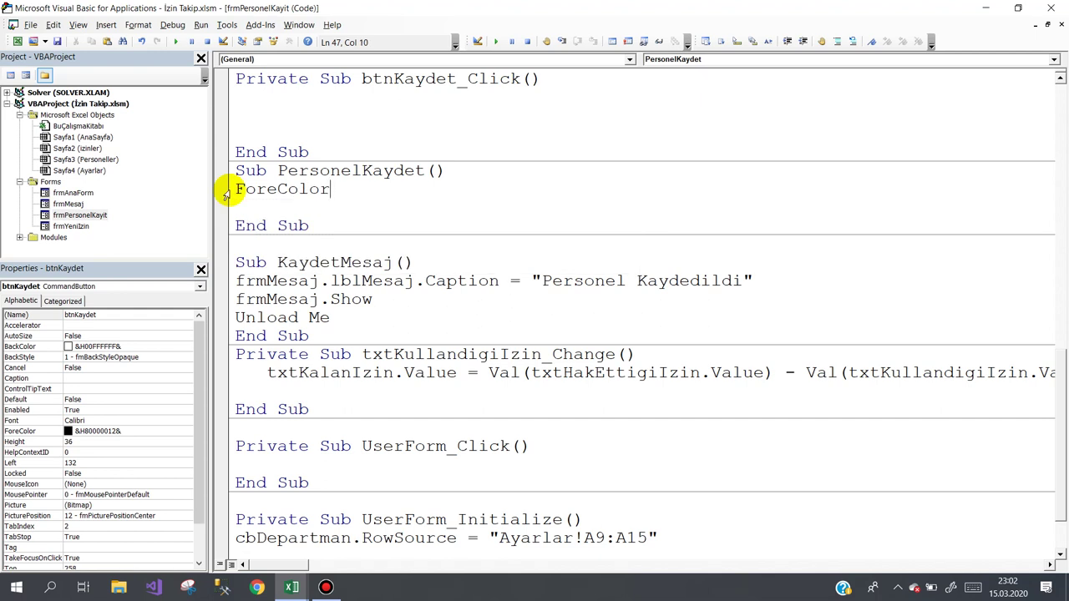
key("BackSpace")
key("BackSpace")
key("BackSpace")
key("BackSpace")
key("BackSpace")
key("BackSpace")
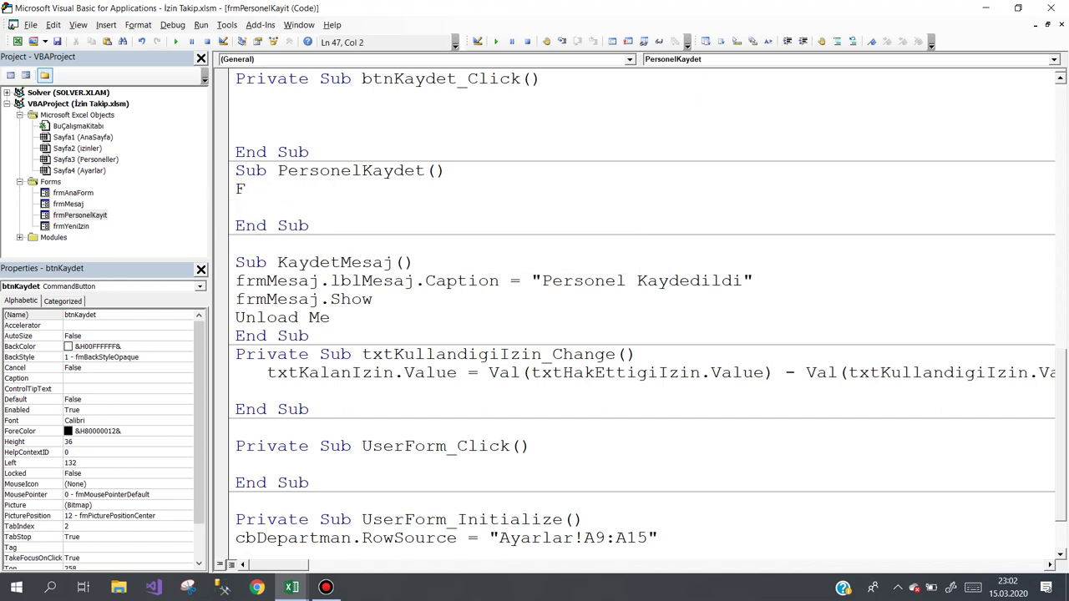
Step: Delete the stray content inside PersonelKaydet so the sub is empty again
left_click(325, 588)
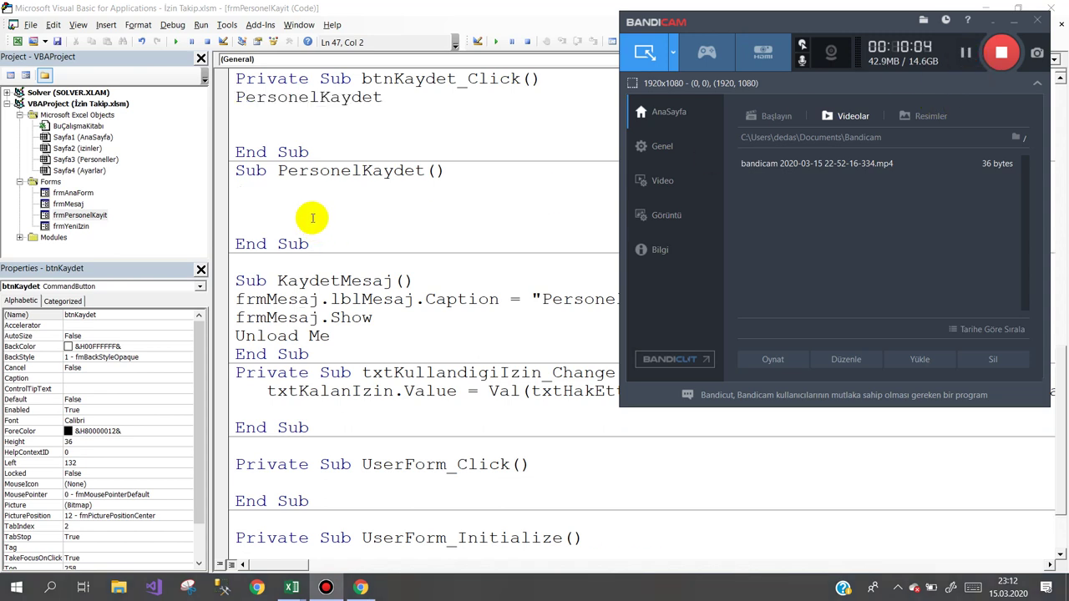
left_click(310, 202)
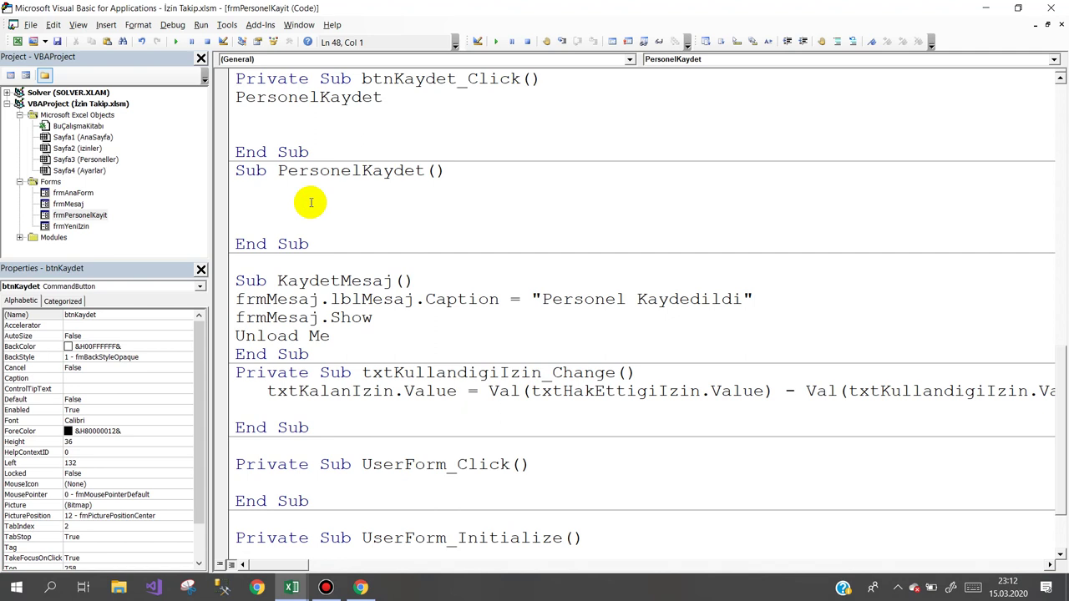
left_click(325, 588)
left_click(245, 191)
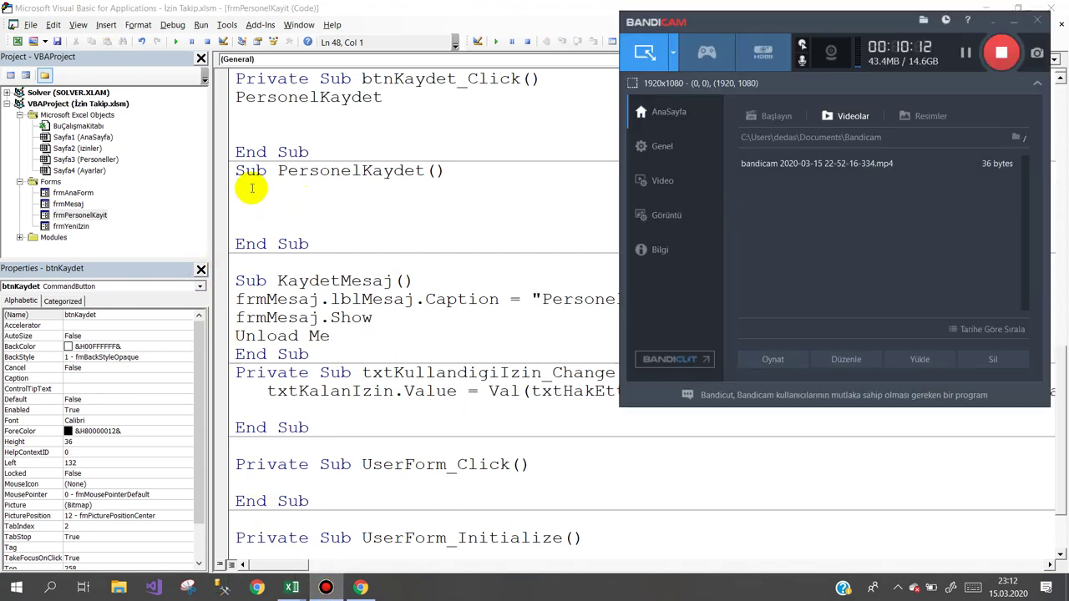
key("Delete")
key("Delete")
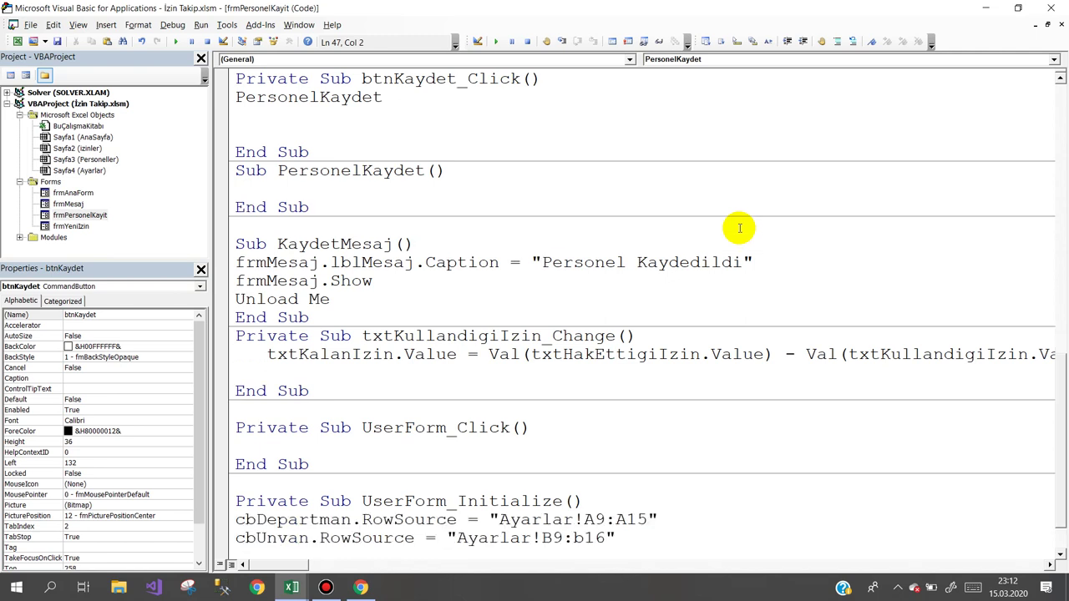
Step: Open frmPersonelKayit's design and go to the save button's btnKaydet_Click code
double_click(79, 214)
left_click(352, 215)
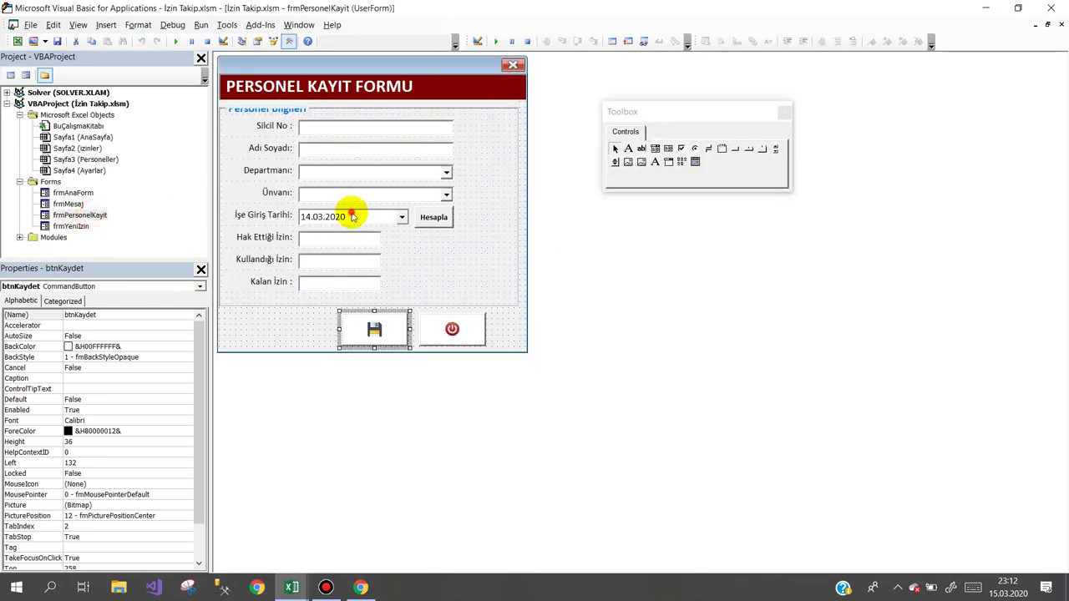
left_click(365, 197)
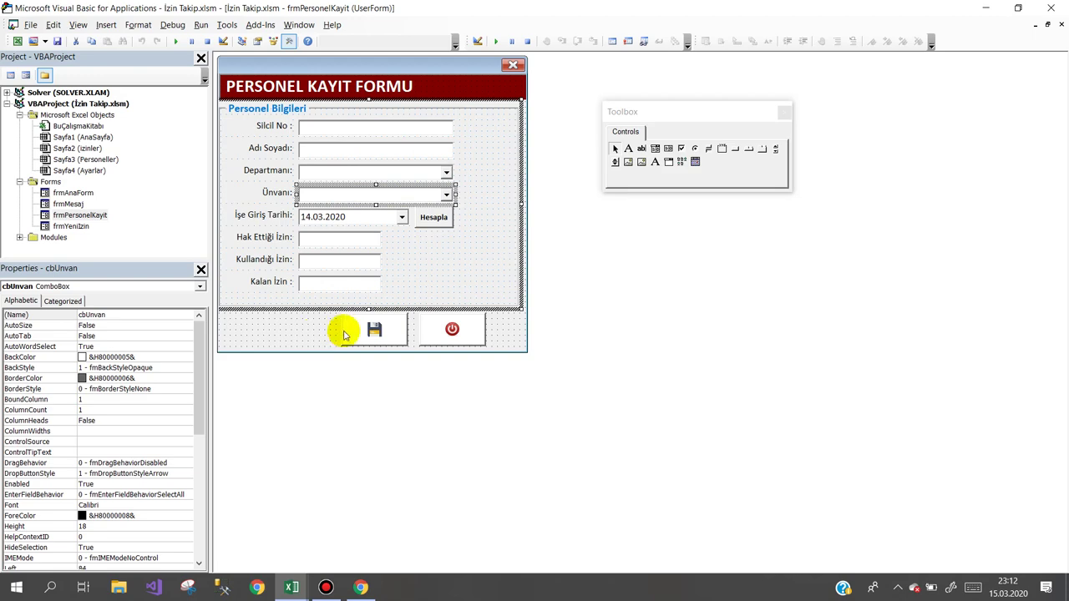
double_click(370, 327)
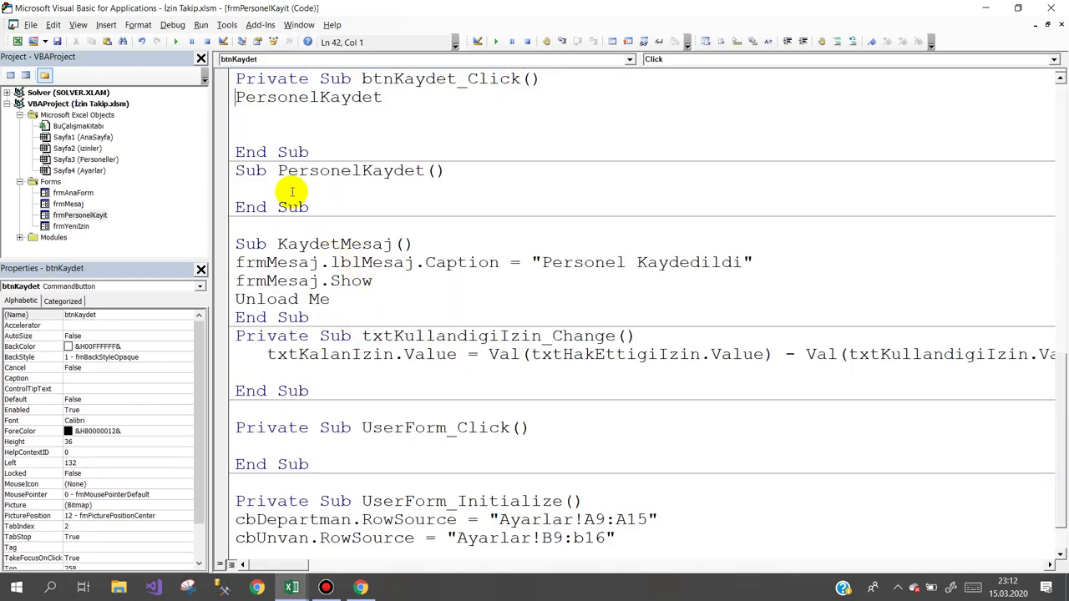
Step: In PersonelKaydet, declare Dim a As Control and add a For Each a In Me.Controls...Next loop
left_click(271, 189)
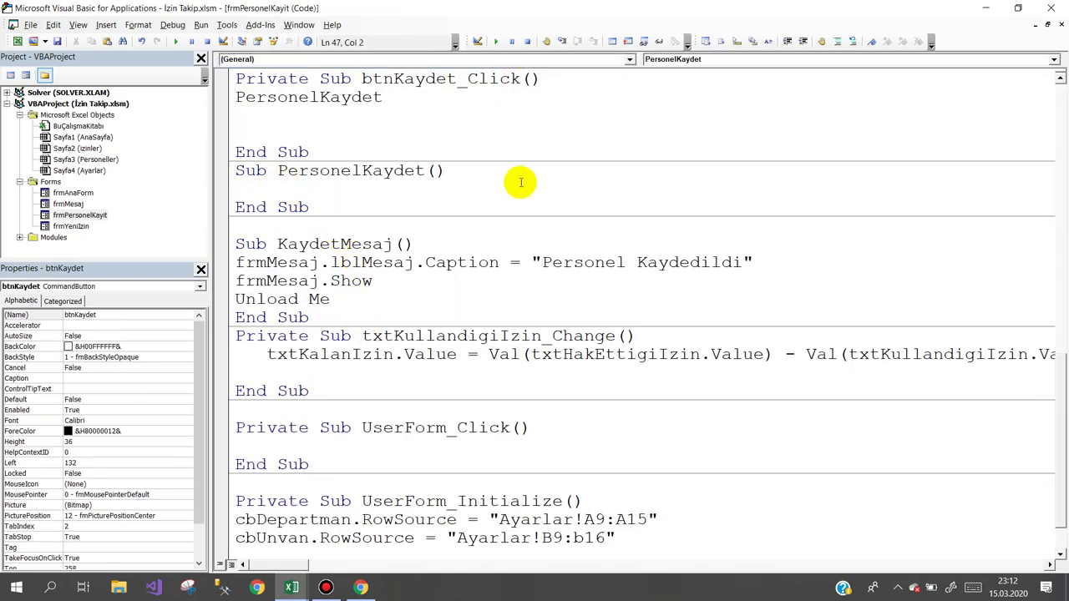
type("dim a as ")
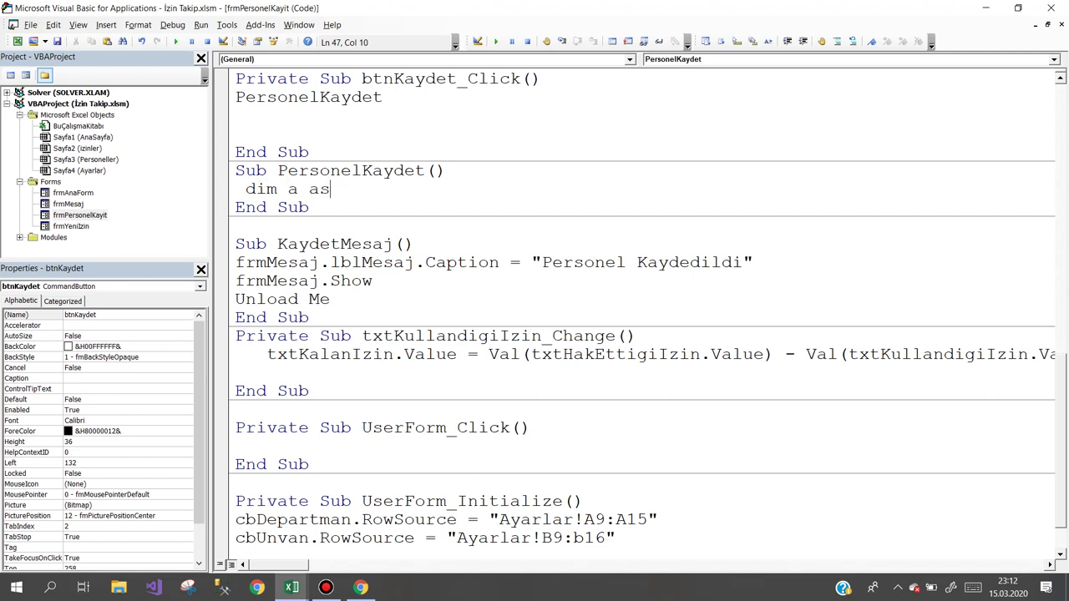
type("con")
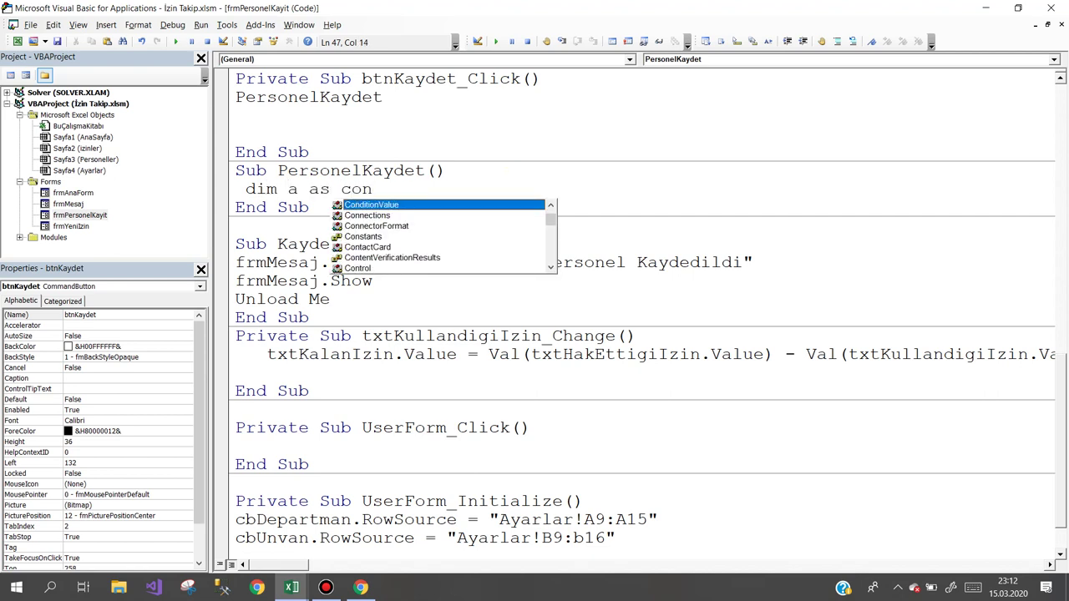
key("Down")
key("Down")
key("Down")
key("Down")
key("Down")
key("Down")
key("Tab")
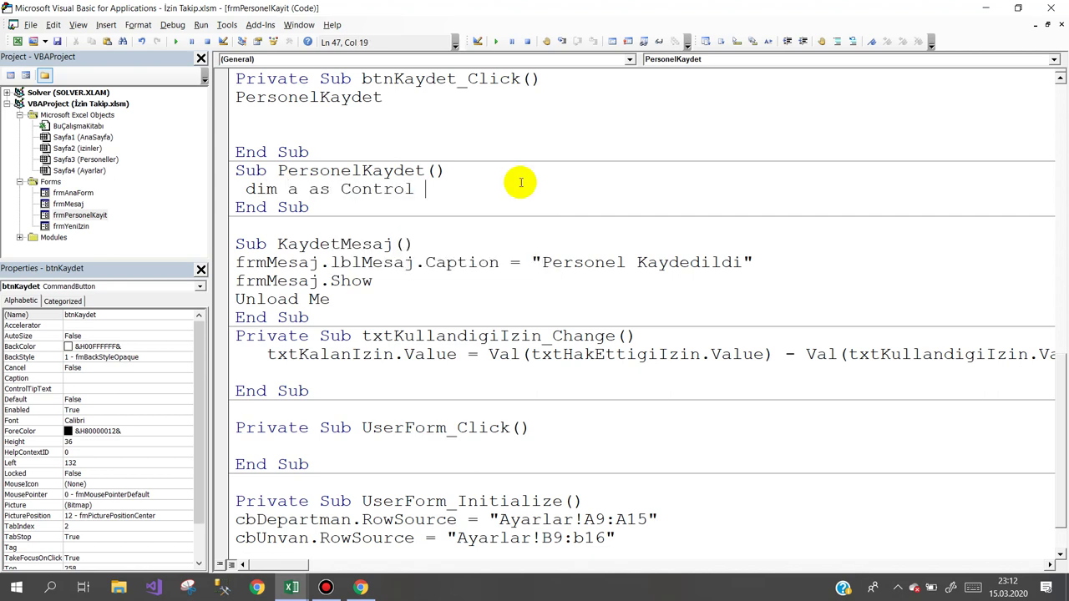
key("Return")
type("fo")
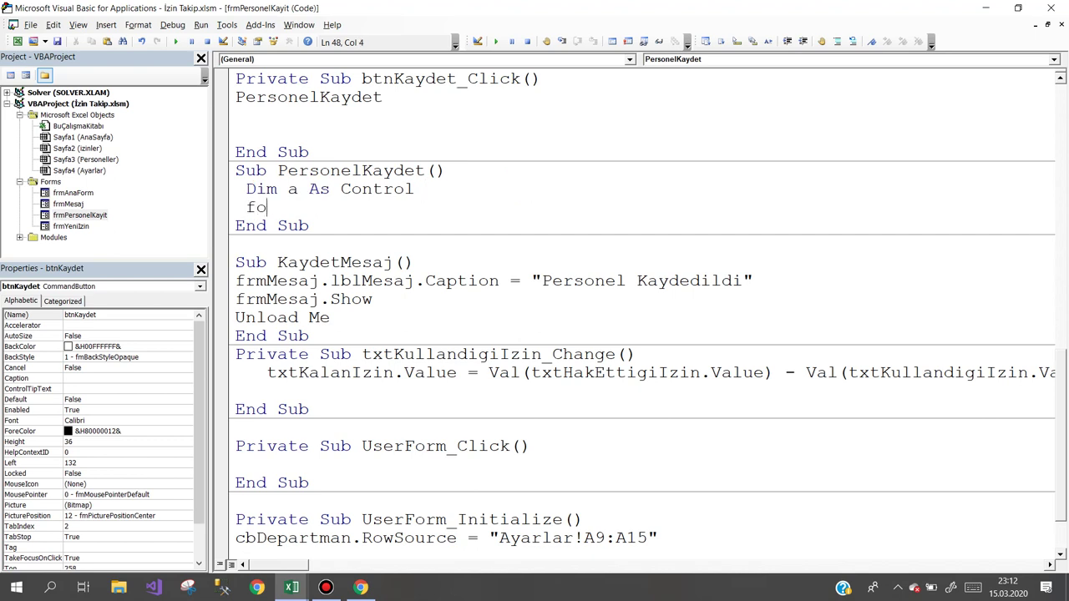
type("r ea")
type("ch ")
type("a in me")
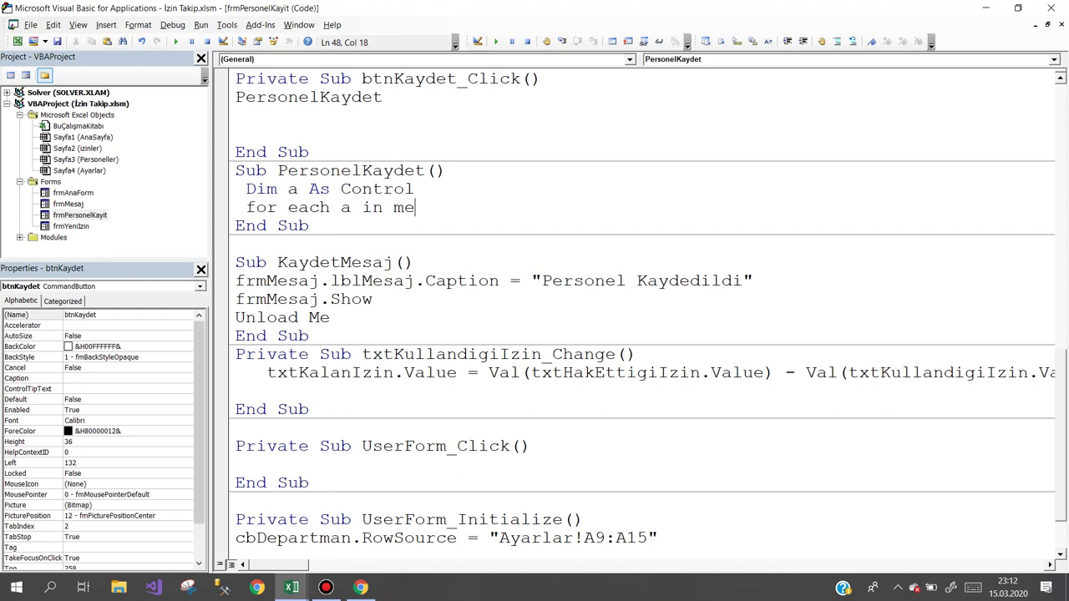
type(".con")
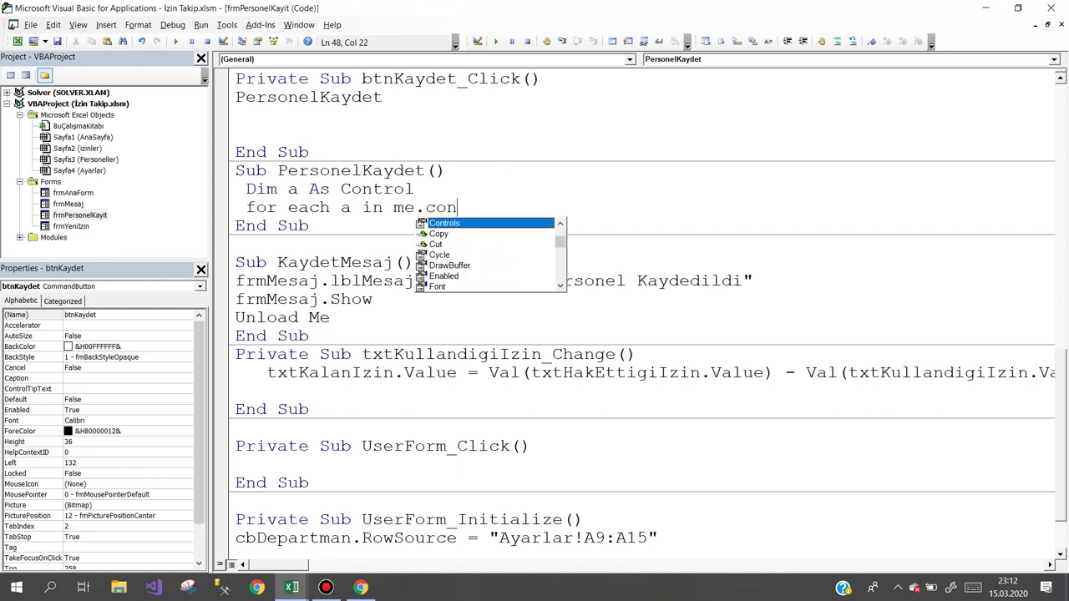
key("Return")
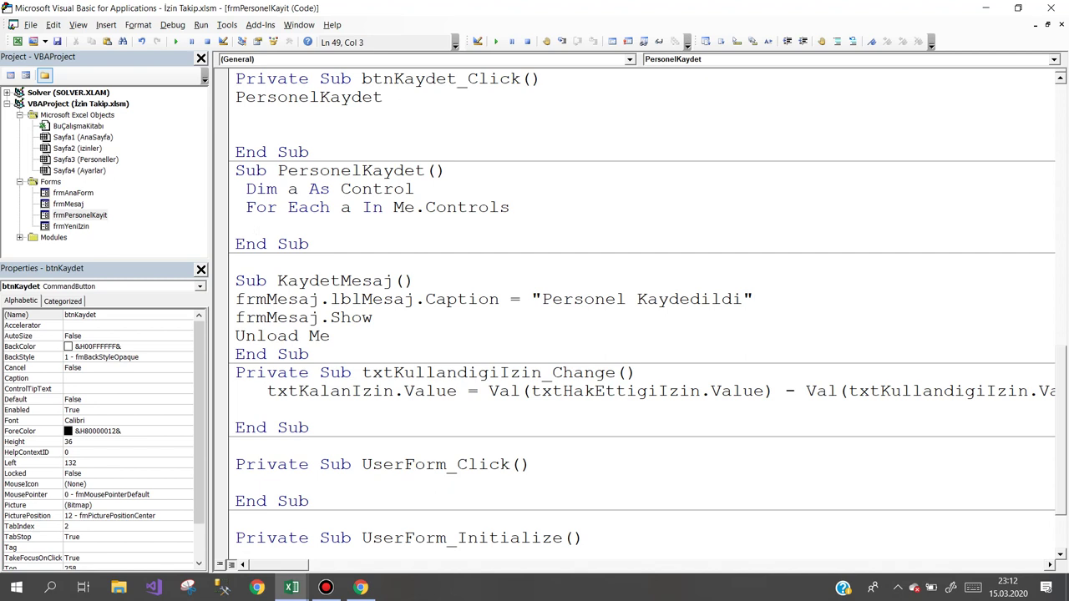
key("Return")
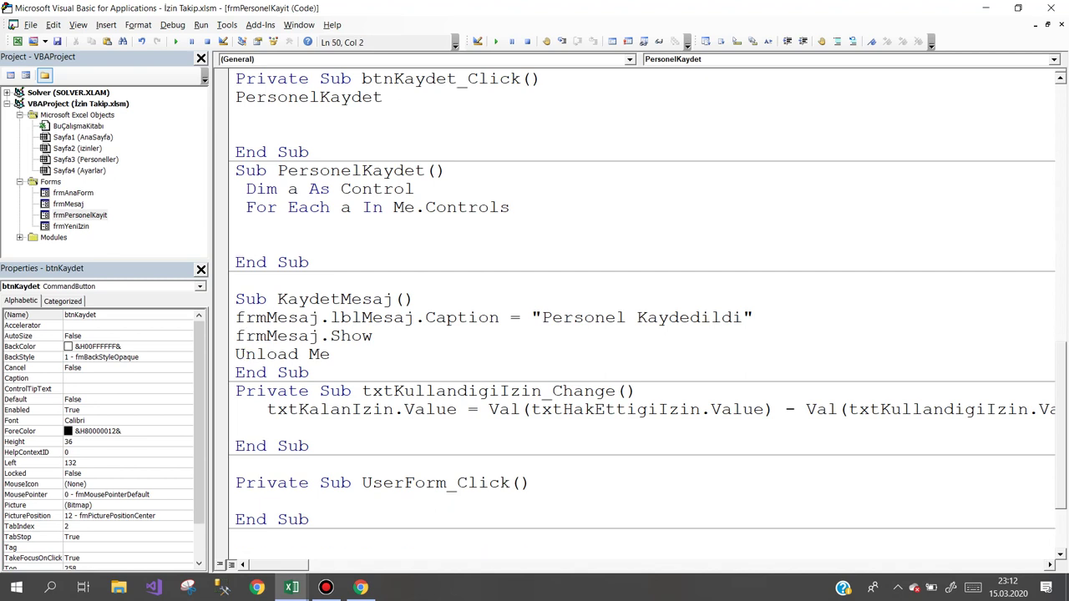
type("next")
Step: Inside the loop, add If TypeName(a)="TextBox" And a.Value="" Then
key("Up")
type("if ")
type("TypeName")
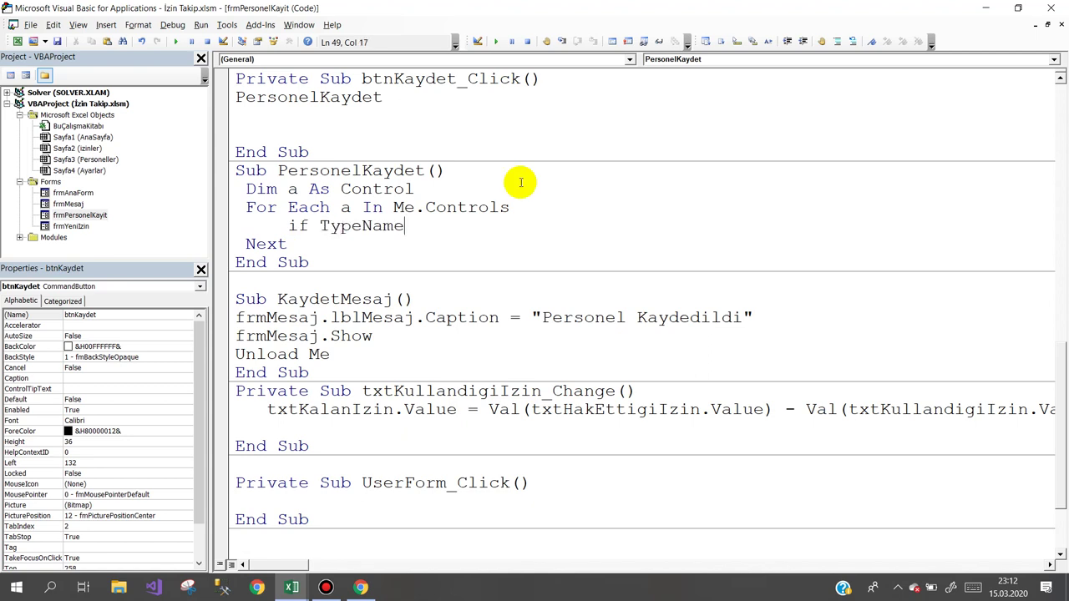
type("(")
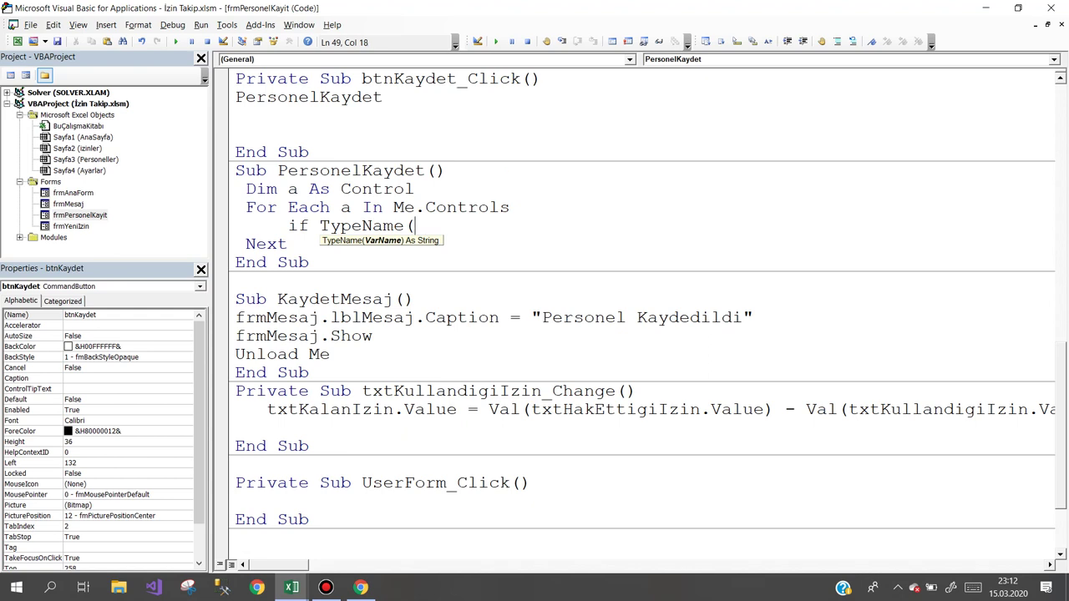
type("a\"")
key("BackSpace")
type(")")
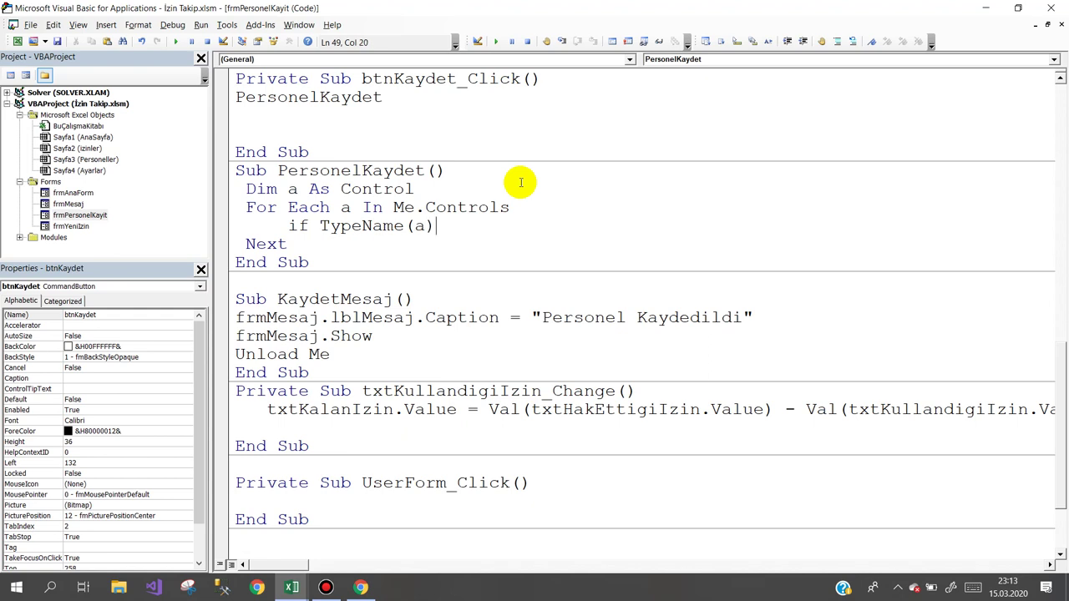
type("=\"Text")
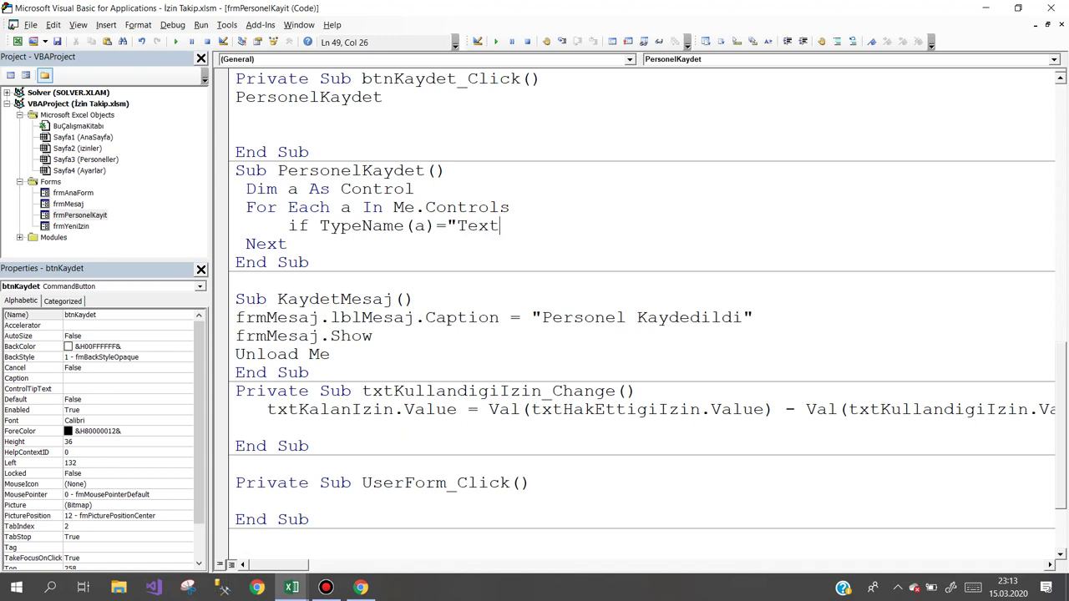
type("Box\"")
type(" th")
key("BackSpace")
key("BackSpace")
type("and ")
type("a.va")
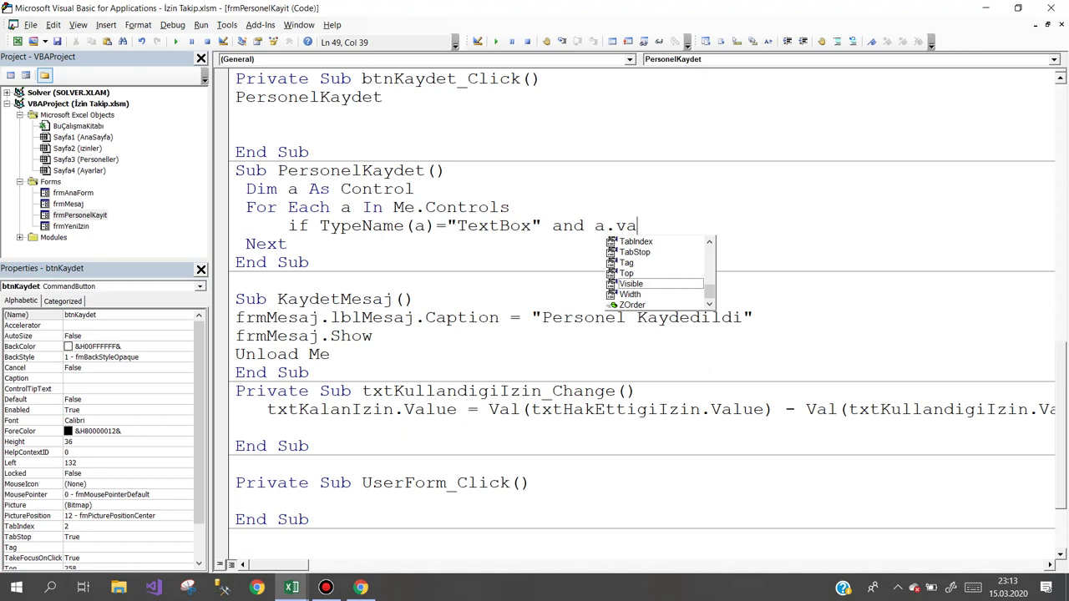
type("lue")
type("=")
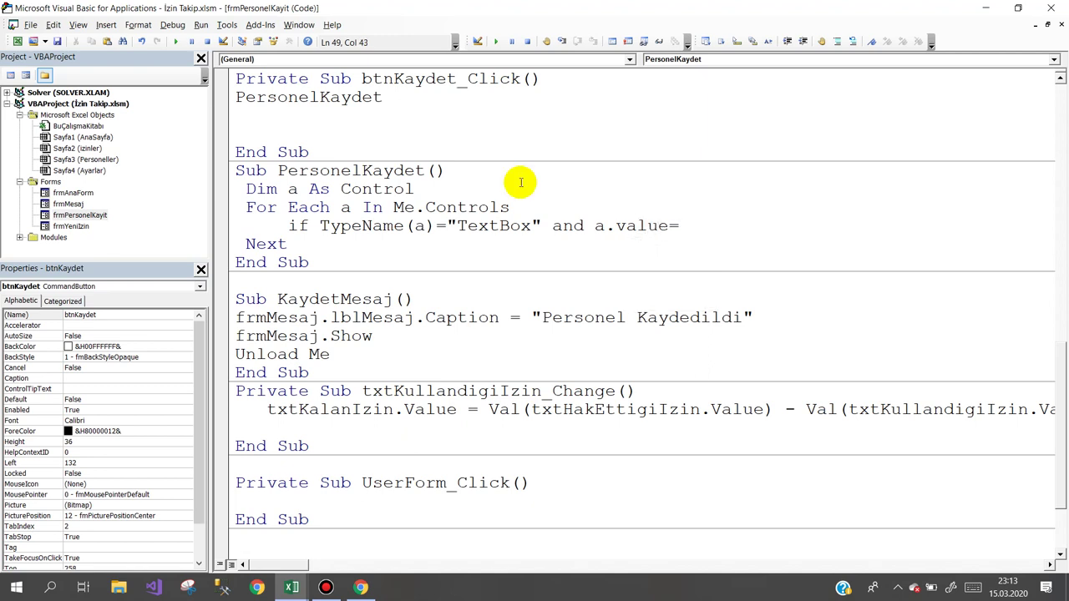
type("\"")
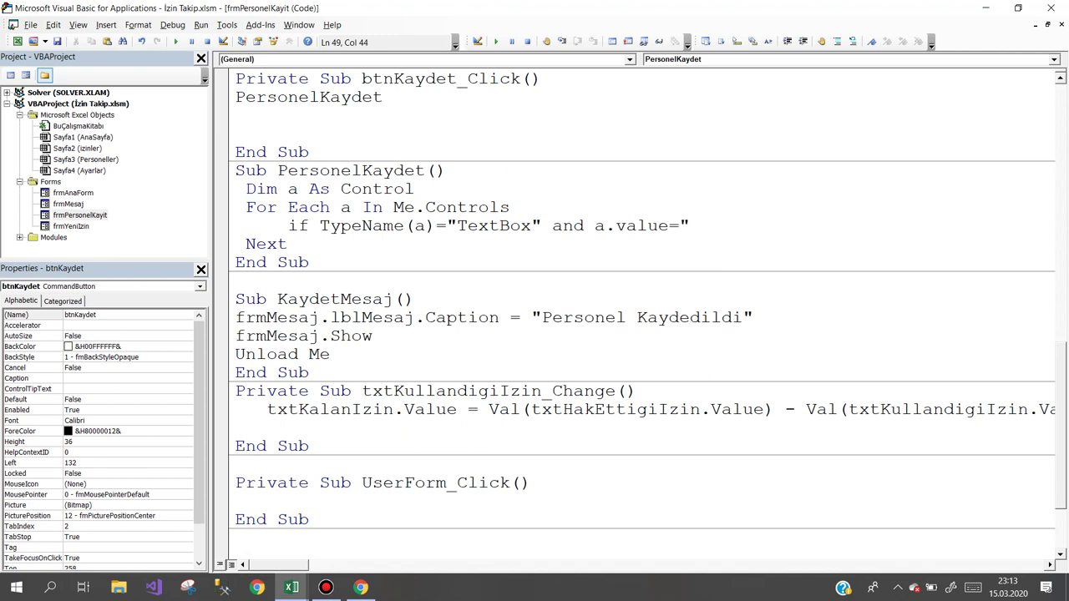
type("\" then")
key("Return")
Step: Under the If, add MsgBox " Eksik bilgi var" followed by End If
key("Tab")
type("ms")
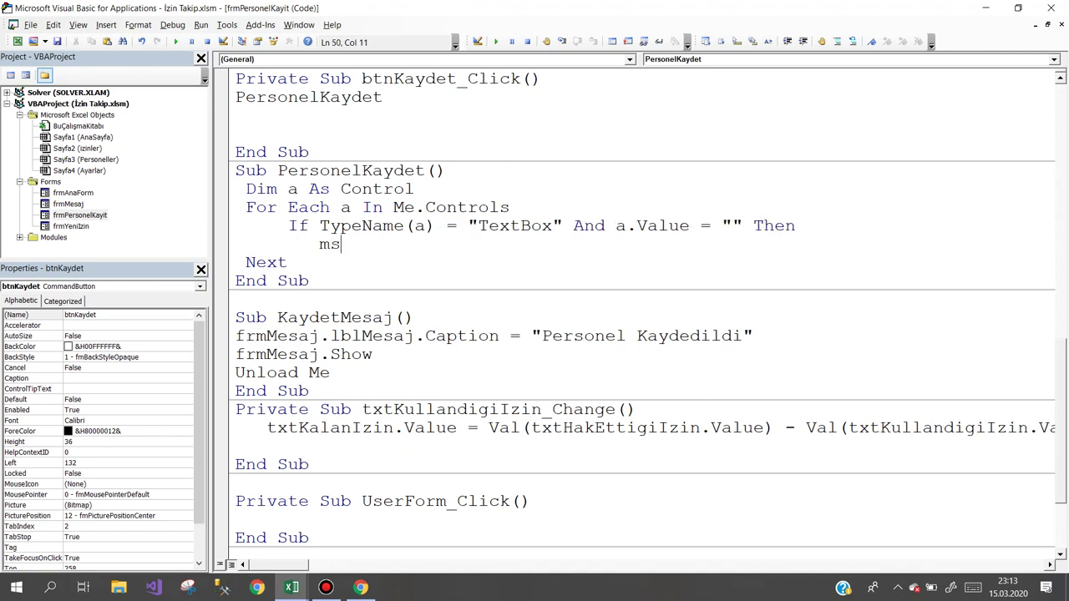
type("g")
key("ctrl+space")
type("\" Eks")
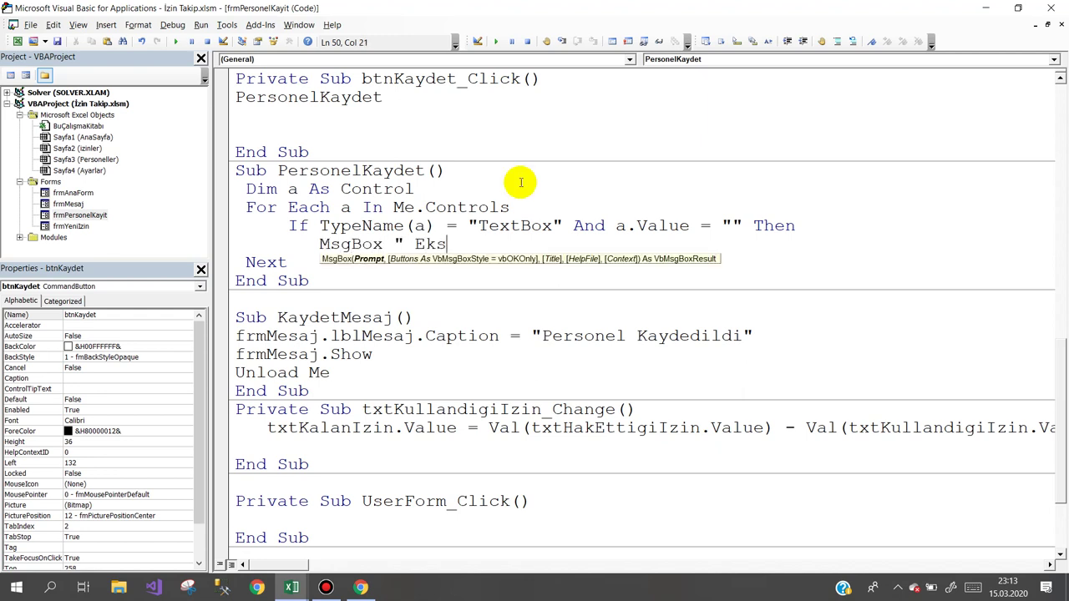
type("ik bilgi v")
type("ar\"")
key("Return")
key("BackSpace")
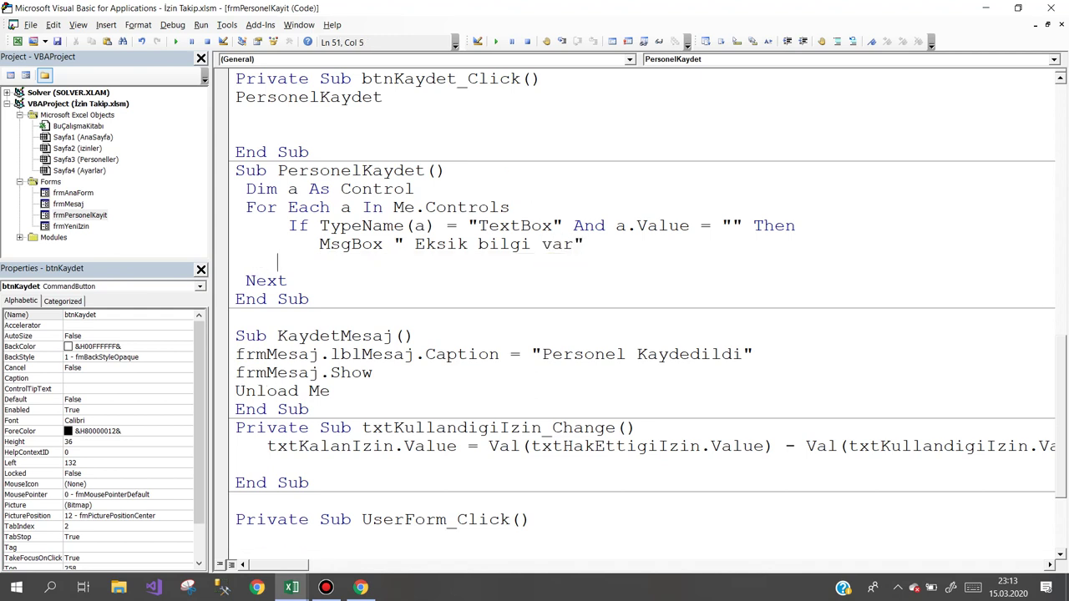
type("end ifg")
key("BackSpace")
key("Down")
key("Up")
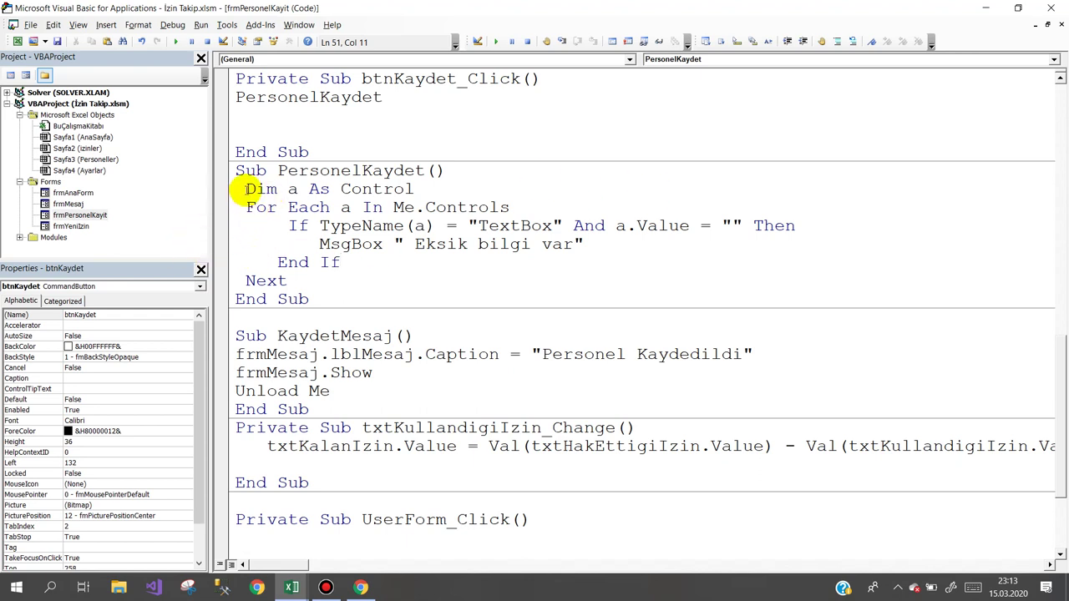
Step: Replace the loop with If txtSicilNo="" or txtAdSoyad.Value=""
left_click_drag(244, 189, 359, 276)
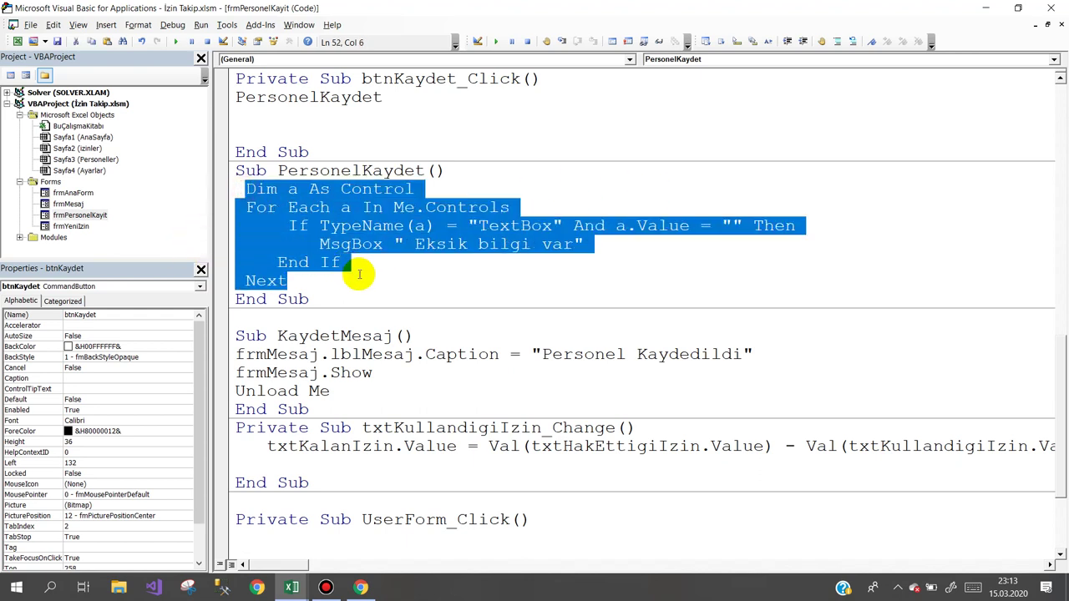
key("Delete")
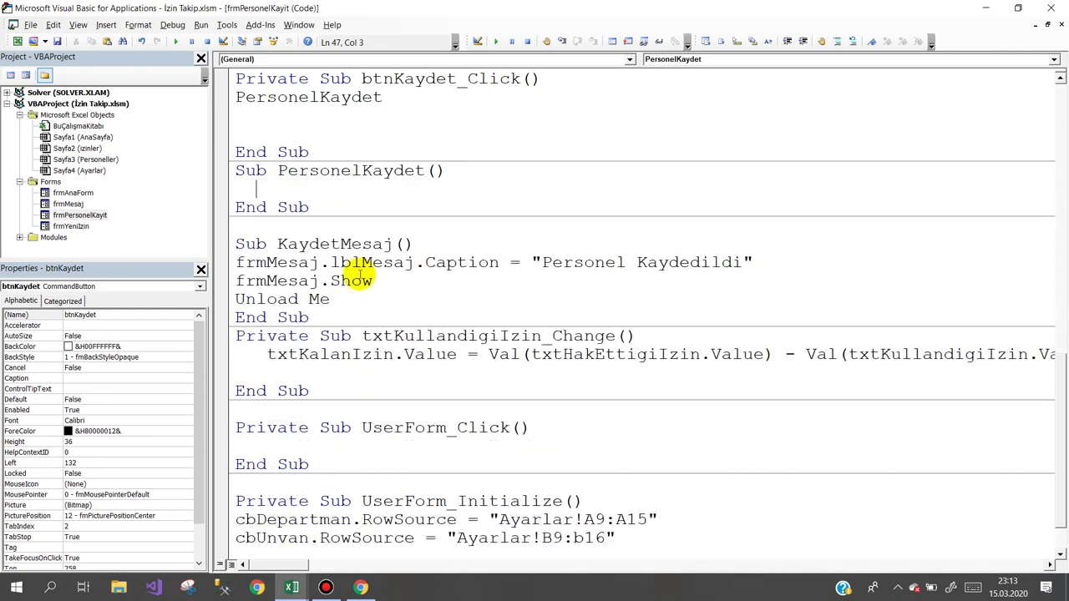
type("if ")
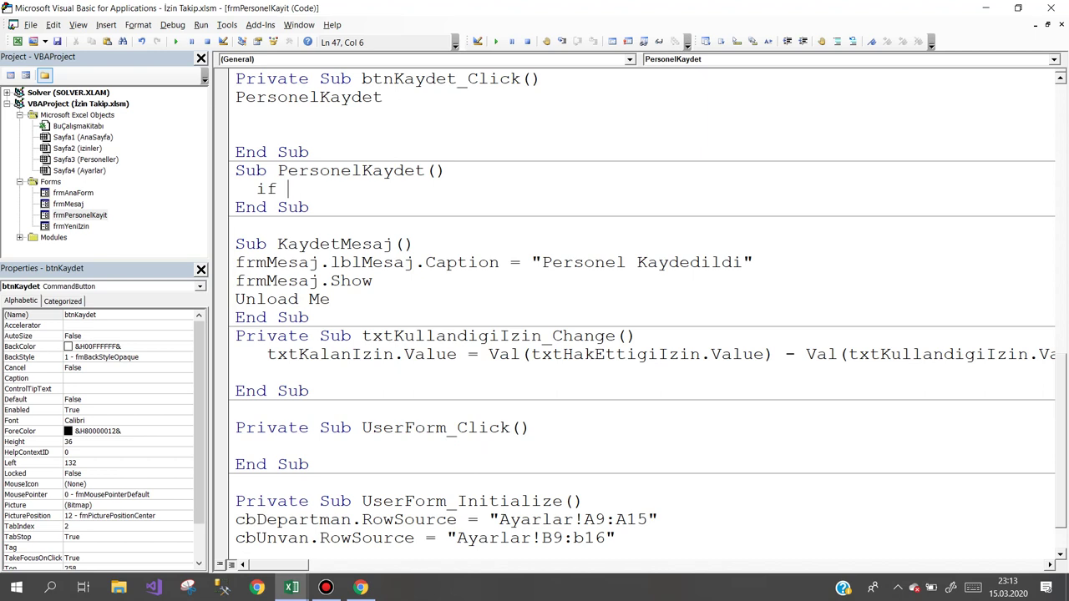
type("txtSicilNo")
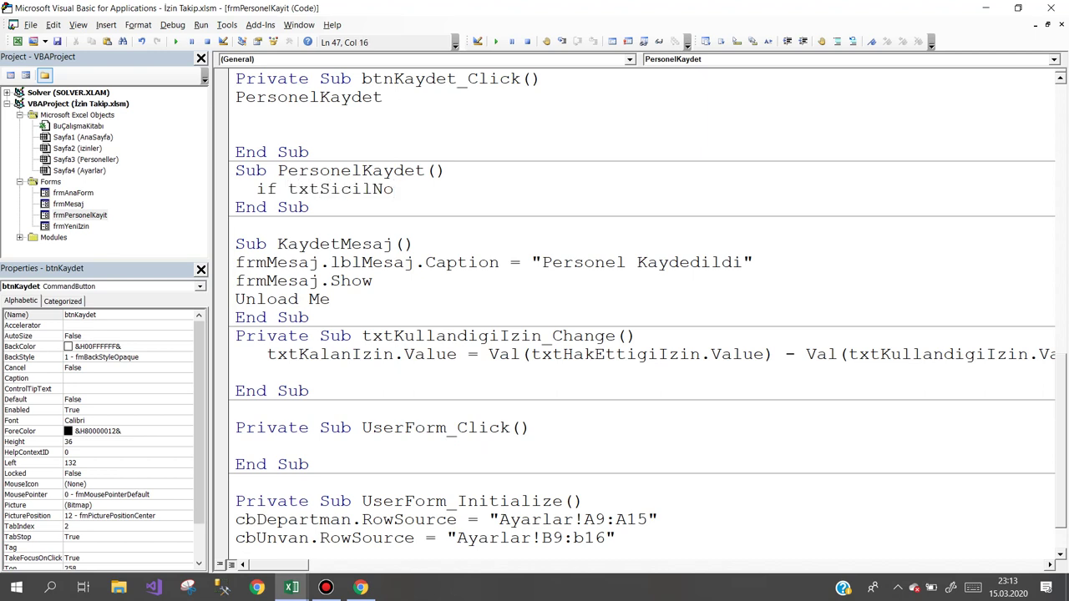
type(" o")
key("BackSpace")
key("BackSpace")
type("=\"\" or ")
type("txtAd")
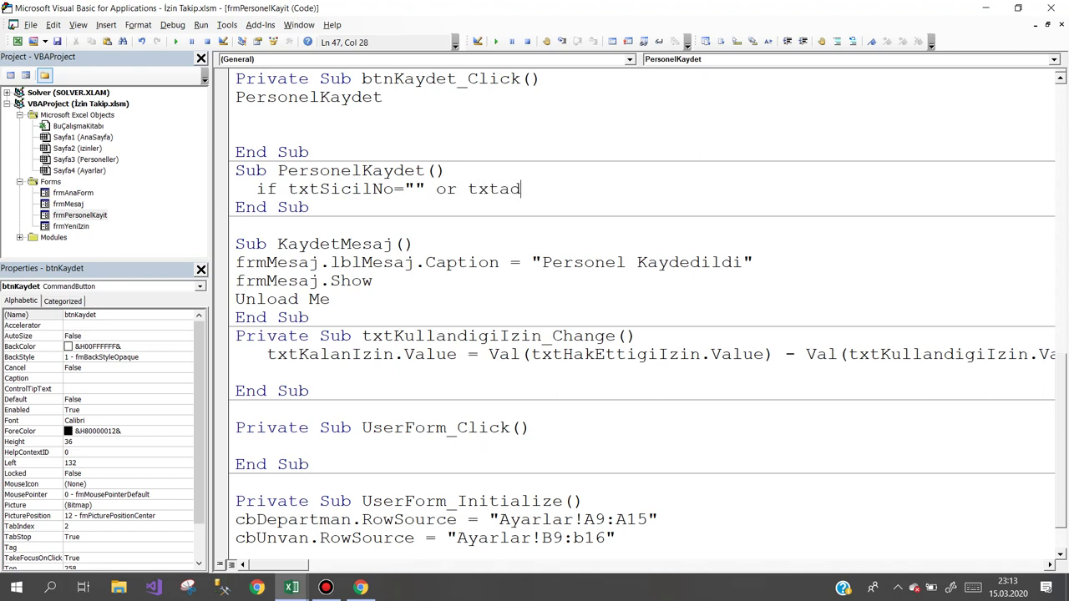
type("Soyad.va")
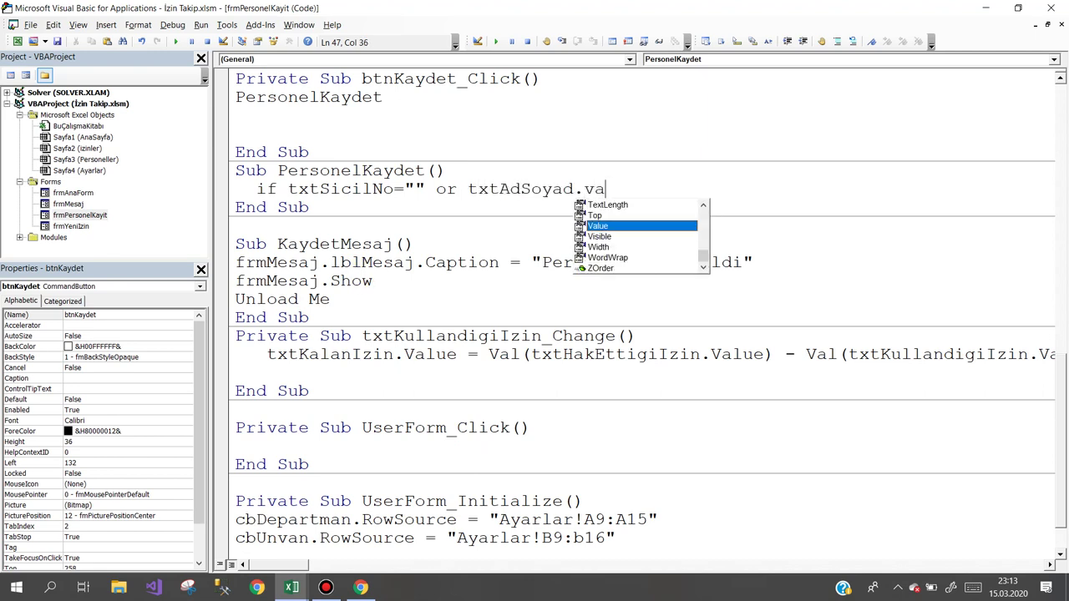
type("=")
key("BackSpace")
key("BackSpace")
key("BackSpace")
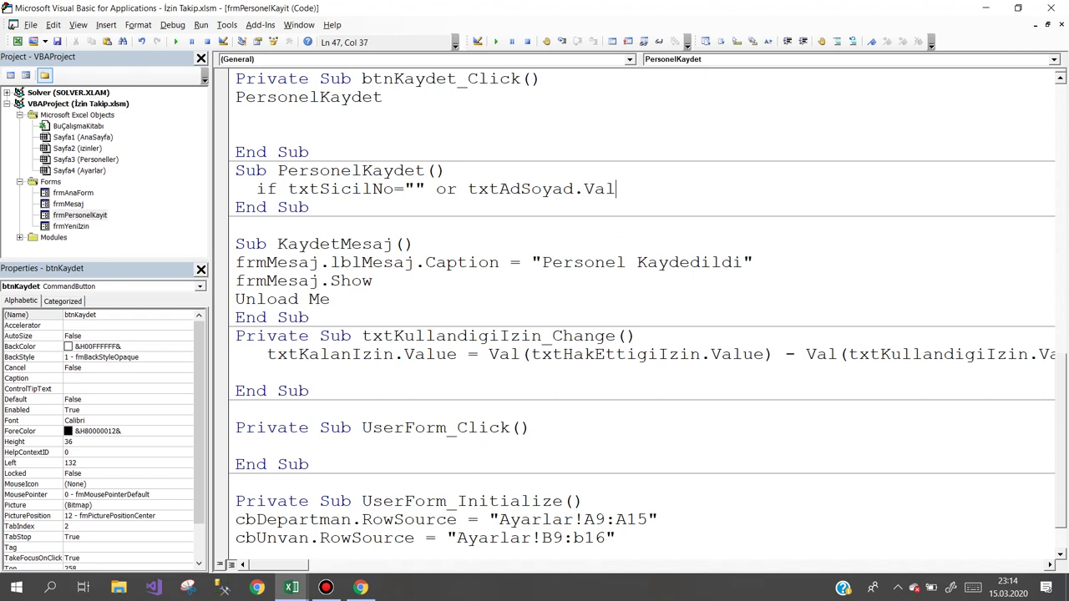
type("ue=\"\"")
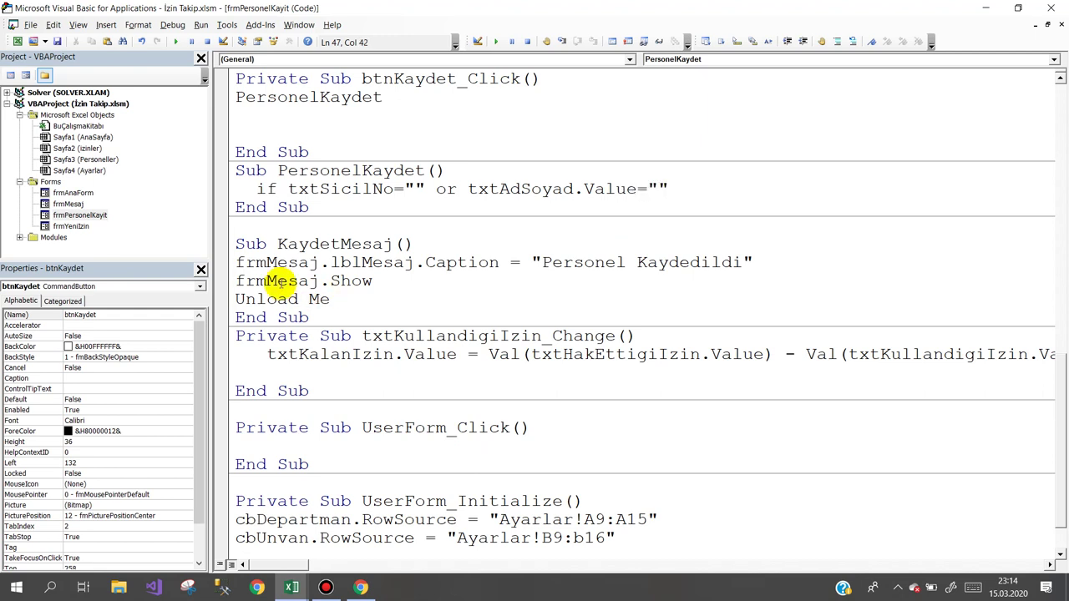
Step: Add .Value after txtSicilNo and begin a third test with "or txt"
left_click(396, 189)
type(".v")
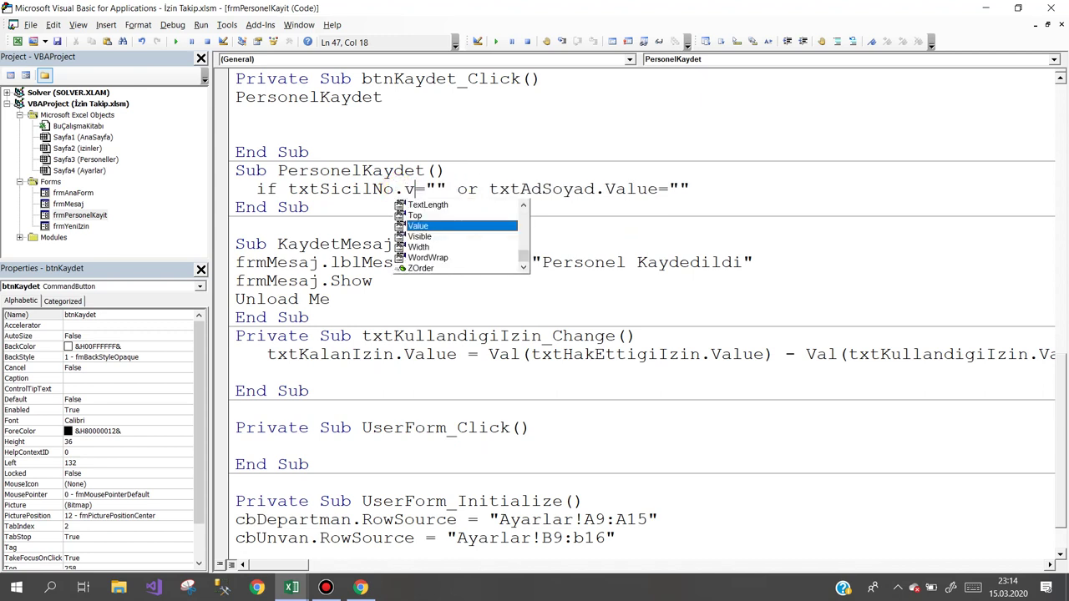
type("alue")
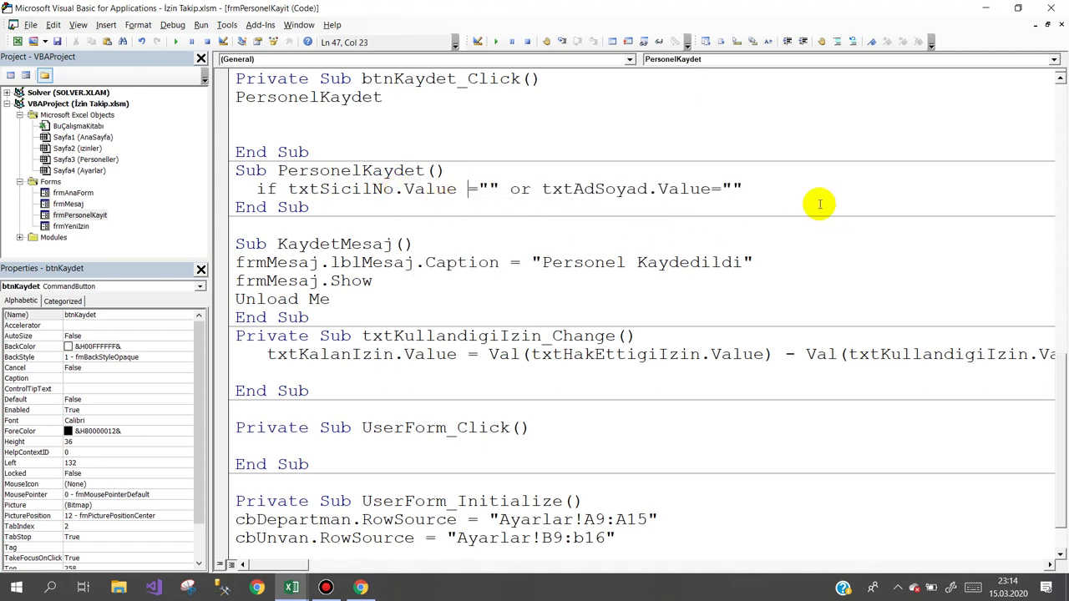
left_click(782, 189)
type("or ")
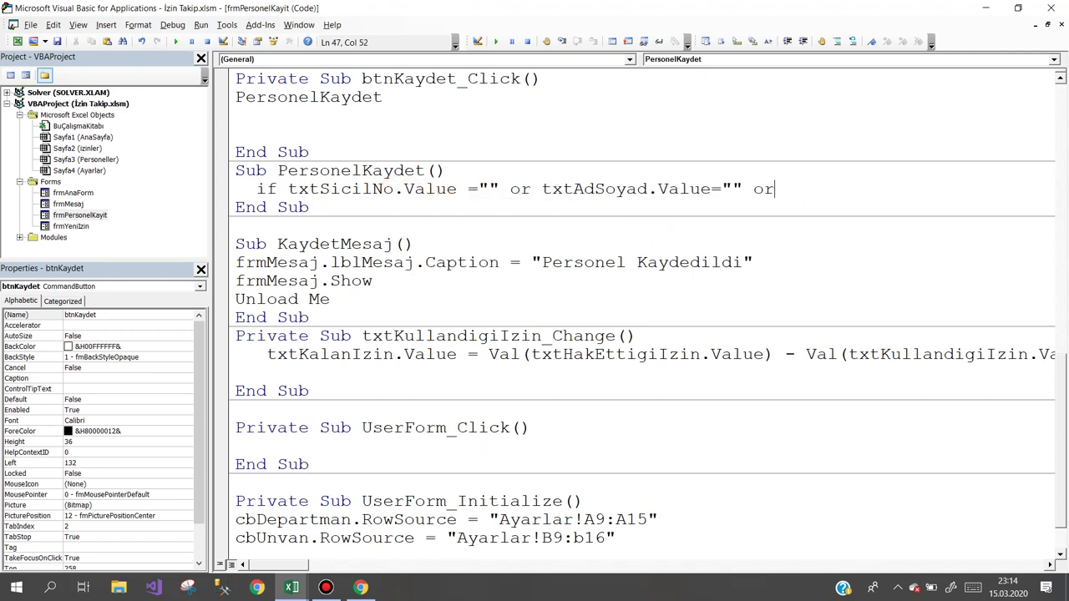
type("txt")
key("ctrl+space")
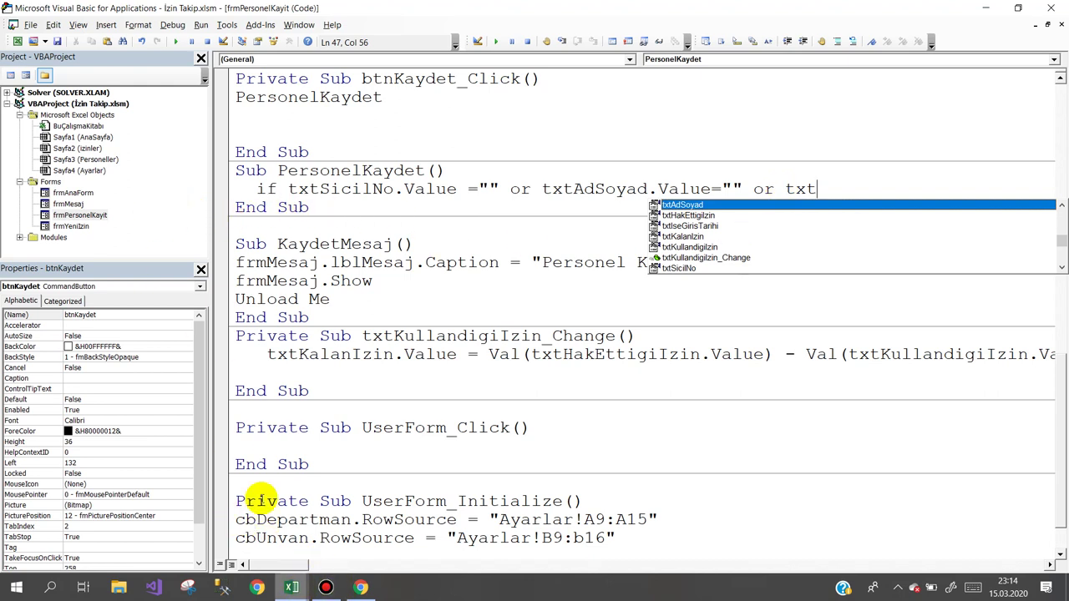
Step: Check the control names on frmPersonelKayit, then change the partial txt to cbDepartman
double_click(80, 214)
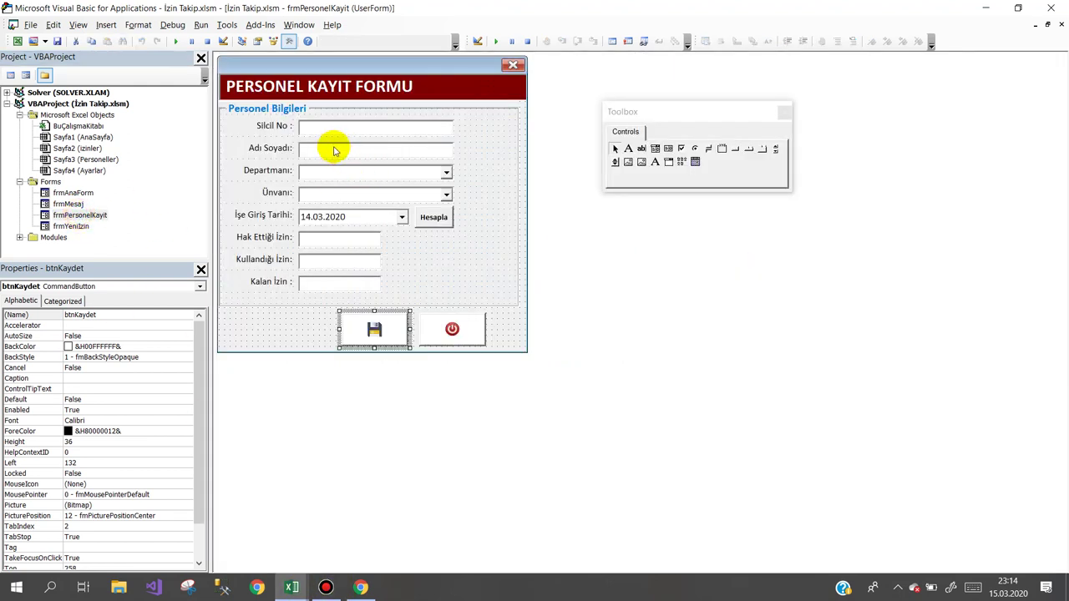
double_click(363, 328)
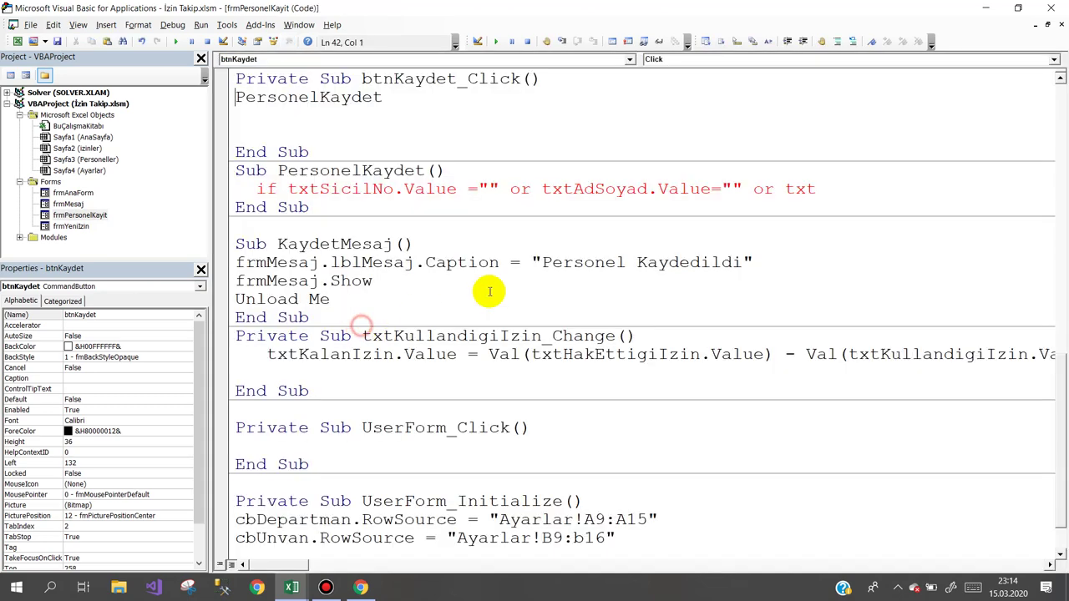
left_click(815, 189)
key("BackSpace")
key("BackSpace")
key("BackSpace")
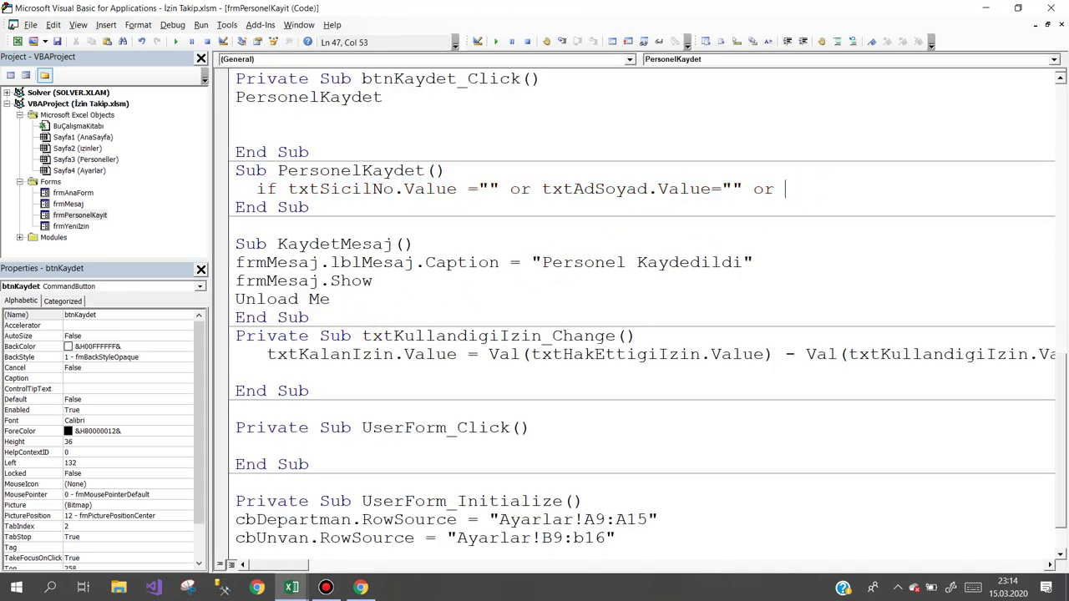
type("cbd")
key("ctrl+space")
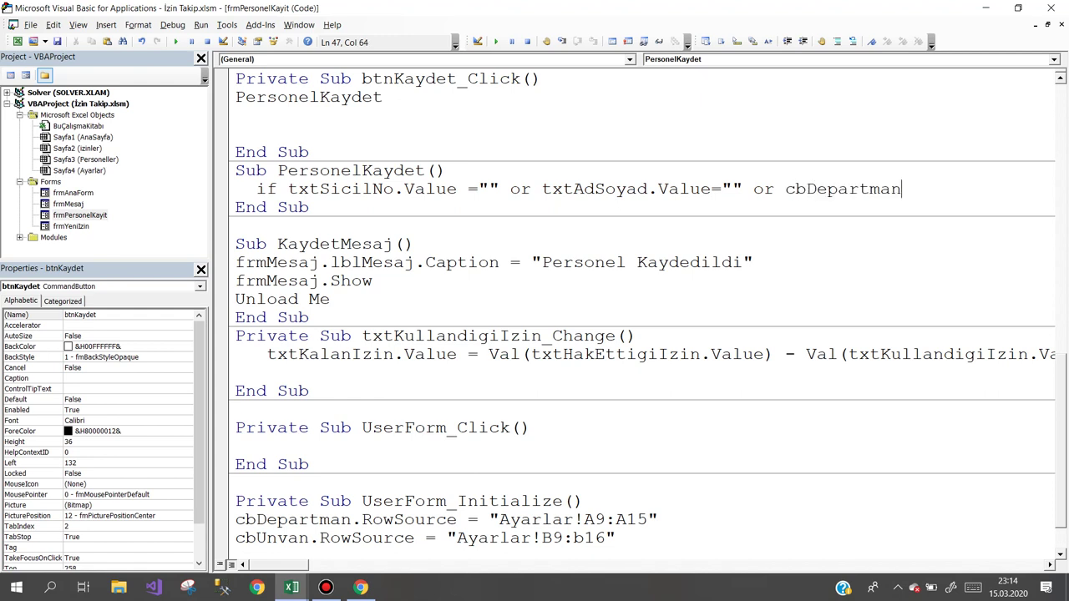
Step: Complete the condition with cbDepartman.ListIndex<0 or cbUnvan.ListIndex<0
type(".v")
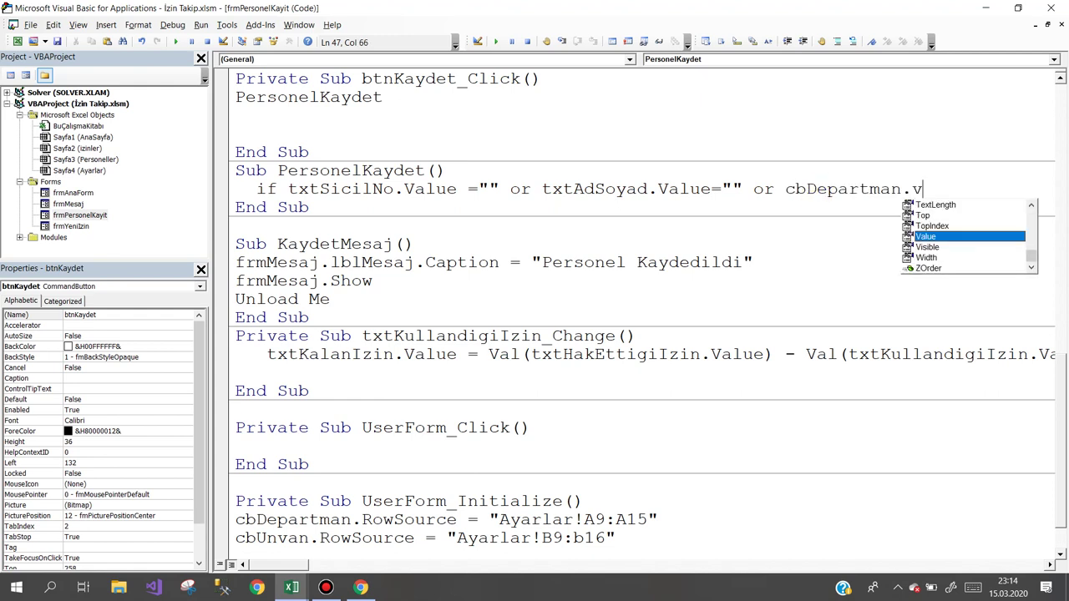
type("=\"\" or ")
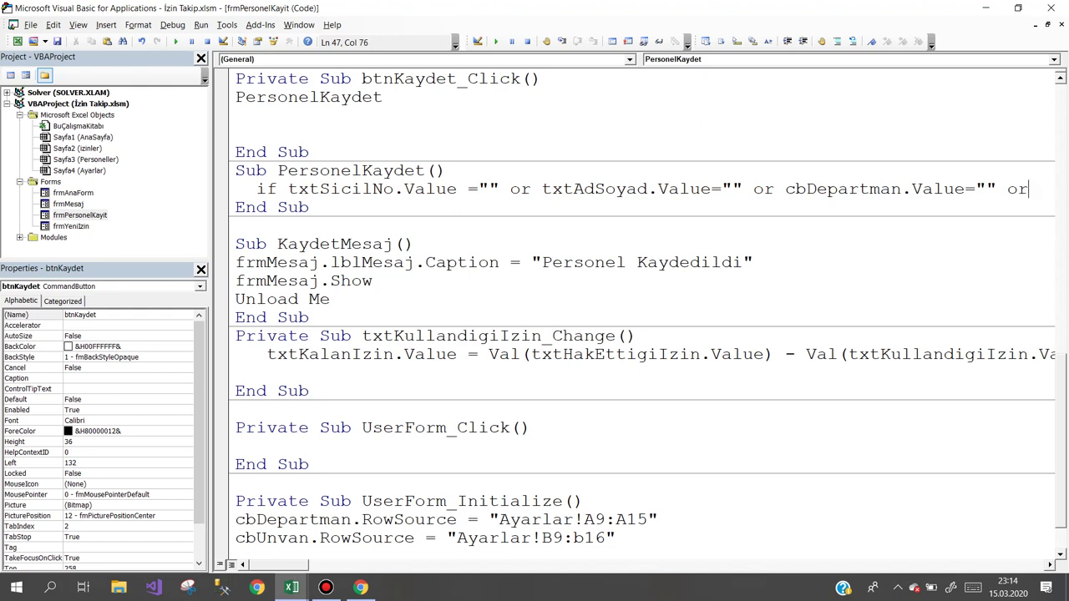
type("c")
type("bUnvan")
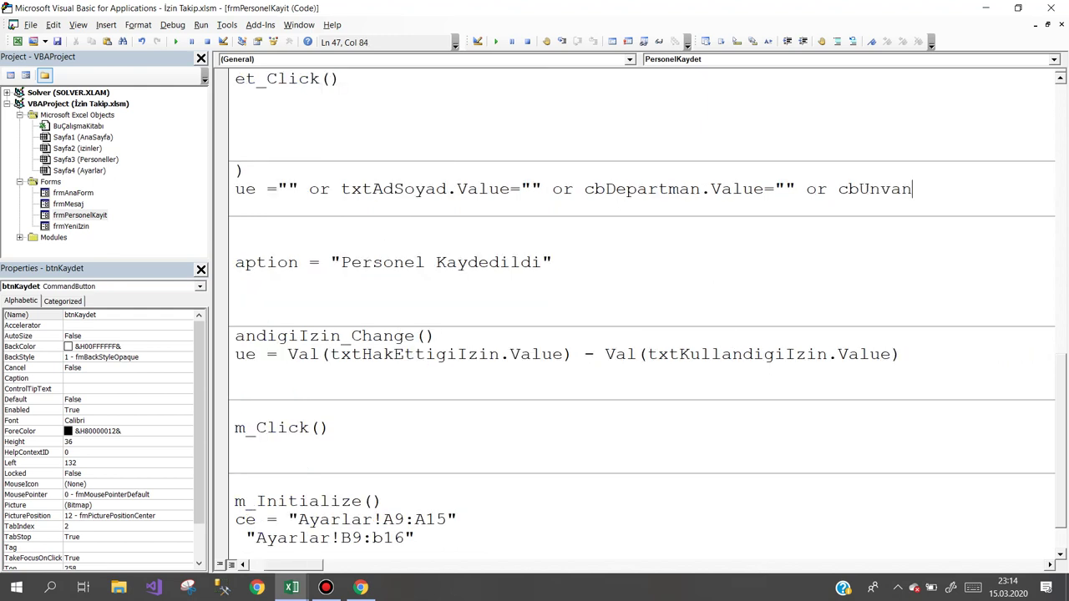
type(".v")
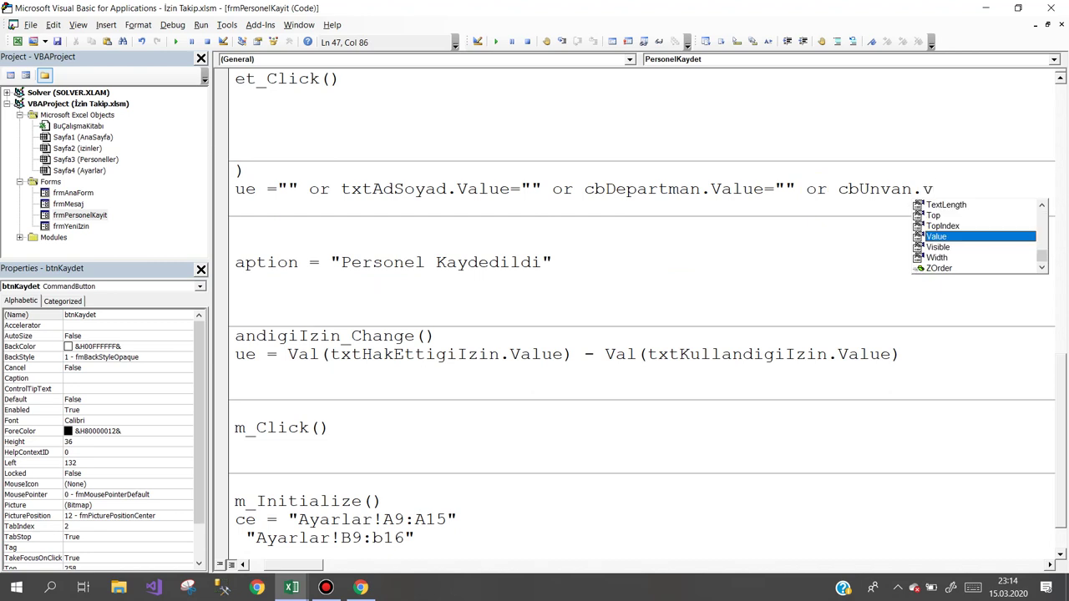
key("BackSpace")
key("BackSpace")
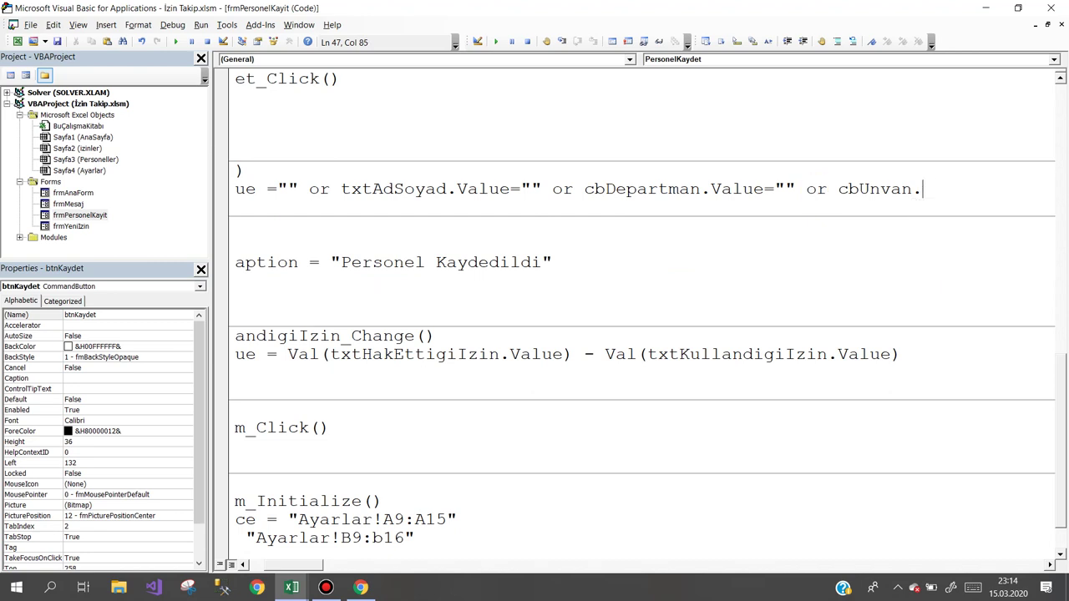
key("BackSpace")
key("BackSpace")
key("BackSpace")
key("BackSpace")
key("BackSpace")
key("BackSpace")
key("BackSpace")
key("BackSpace")
type(".")
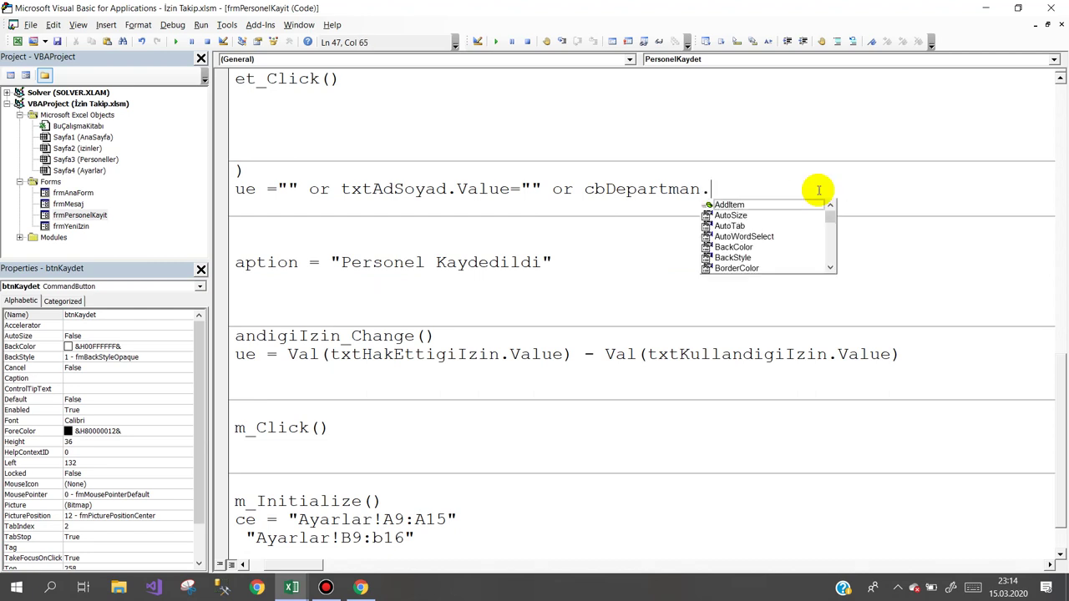
type("li")
key("Down")
key("Down")
key("Down")
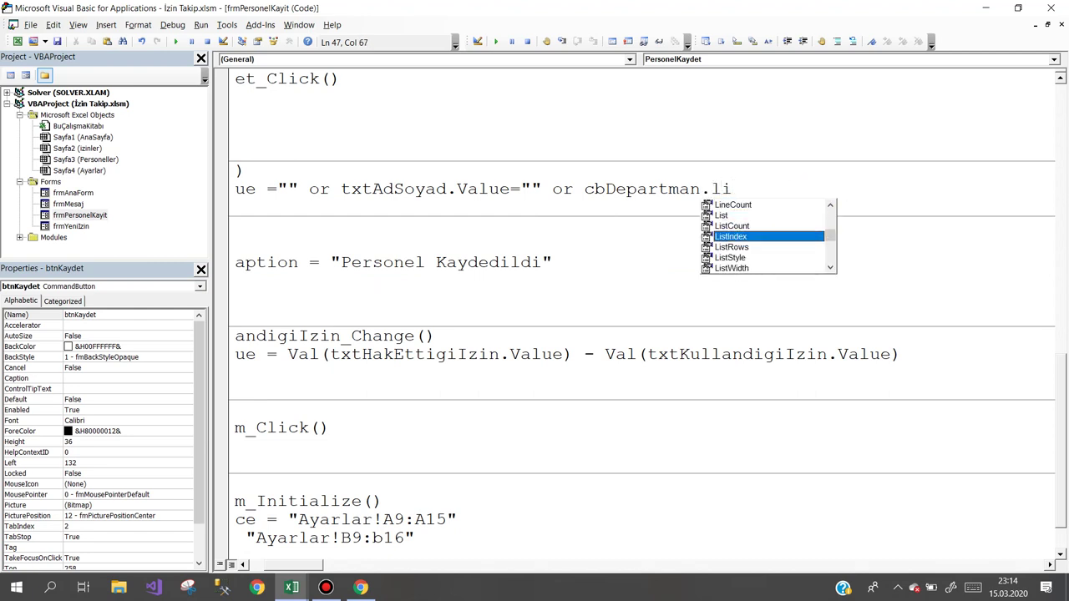
type("<0 ")
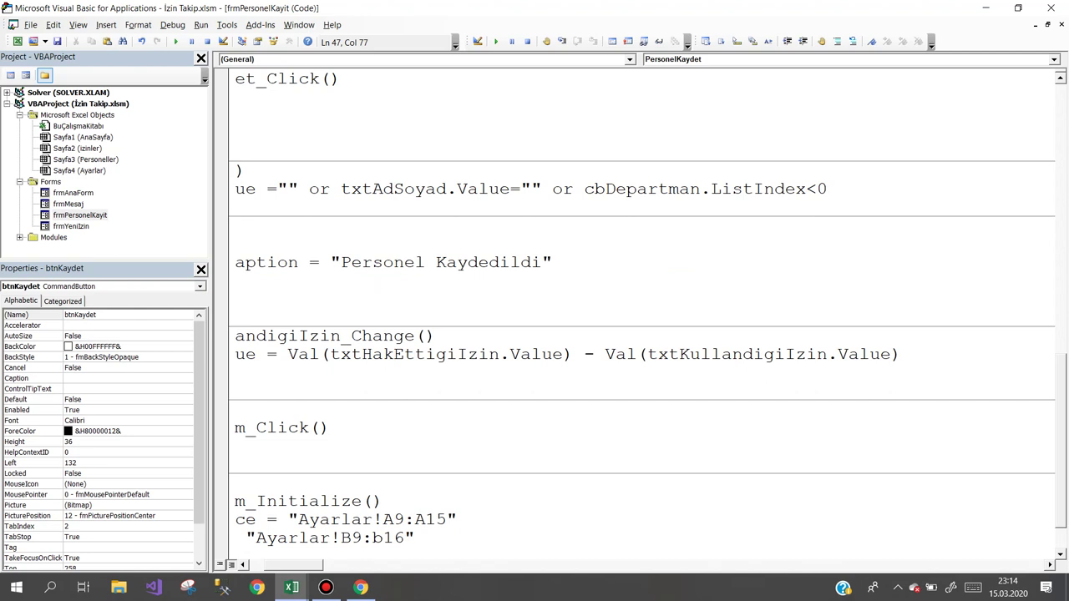
type("or ")
type("cb")
type("Unvan")
type(".li")
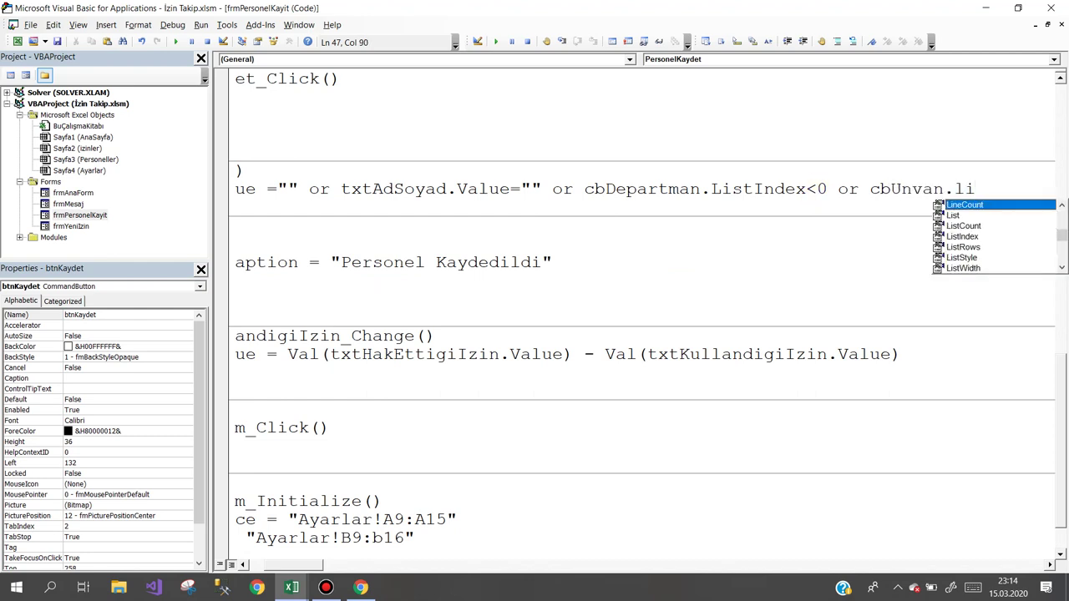
type("sti<0")
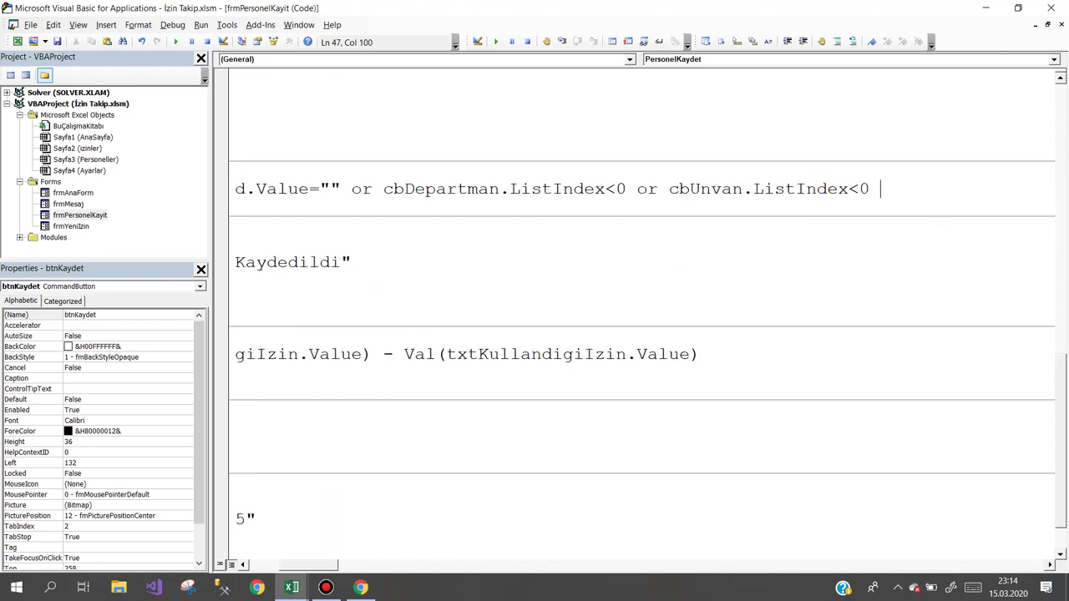
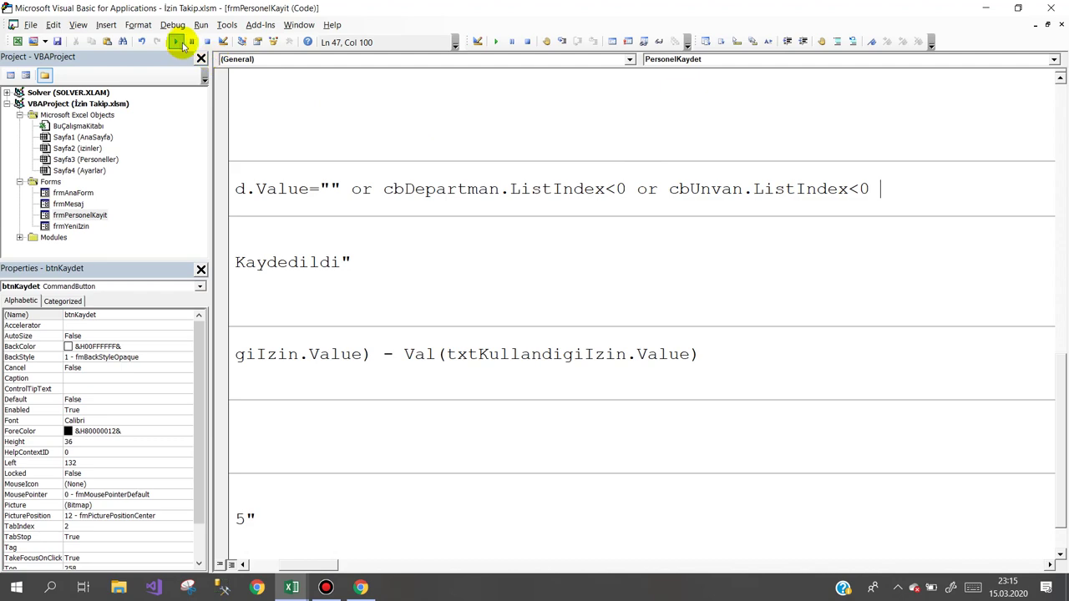
Step: Test-run the personnel form, trying departments Yazı İşleri Müdürlüğü, Fen ve İmar Servisi and Zabıta Komiserliği, then close it
left_click(177, 42)
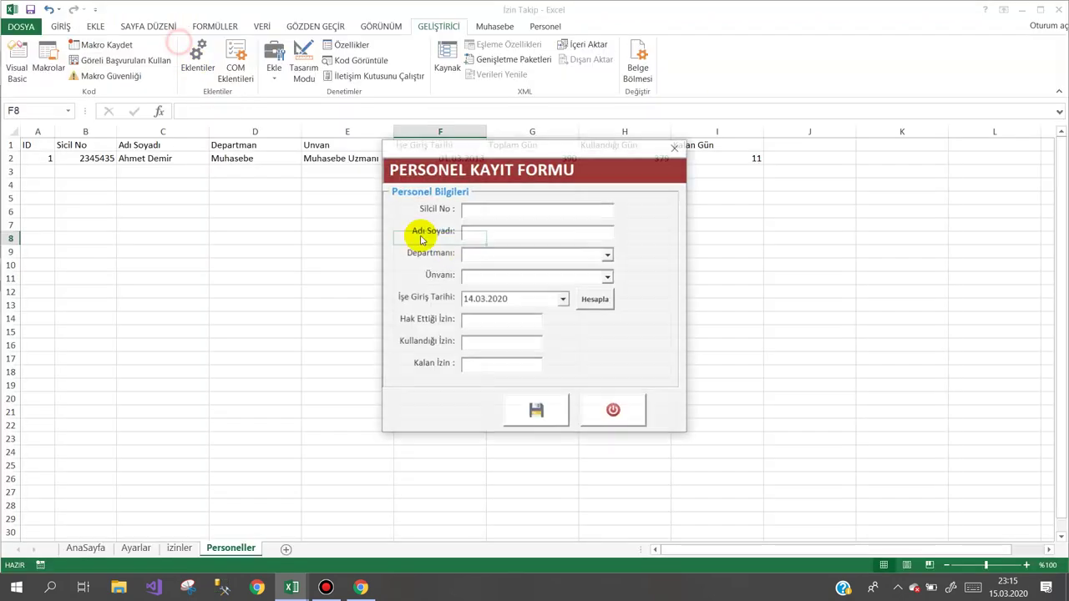
left_click(608, 255)
left_click(578, 271)
left_click(608, 256)
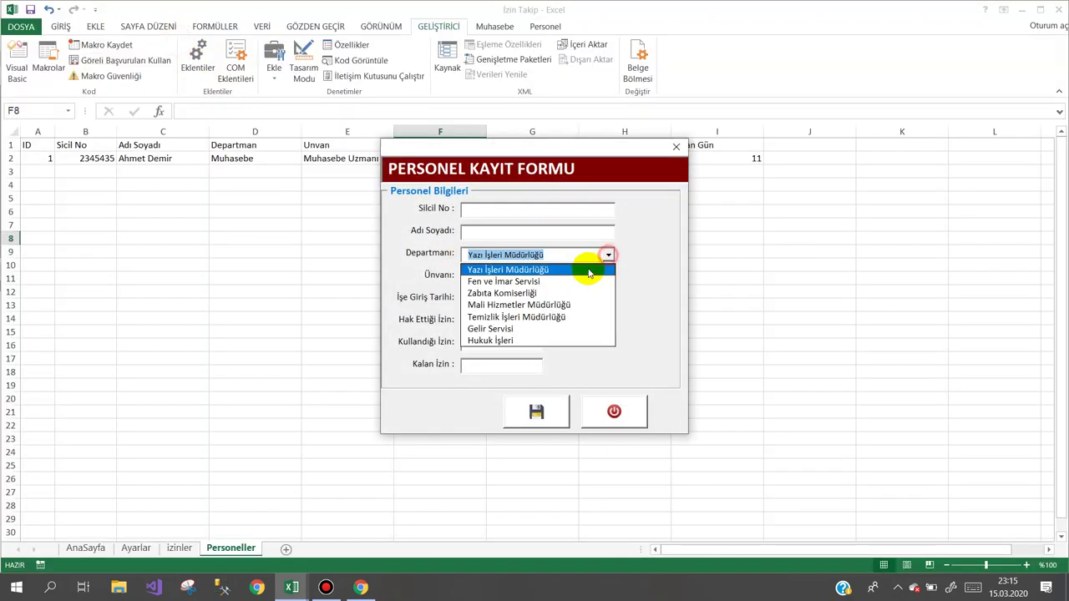
left_click(573, 281)
left_click(609, 258)
left_click(575, 291)
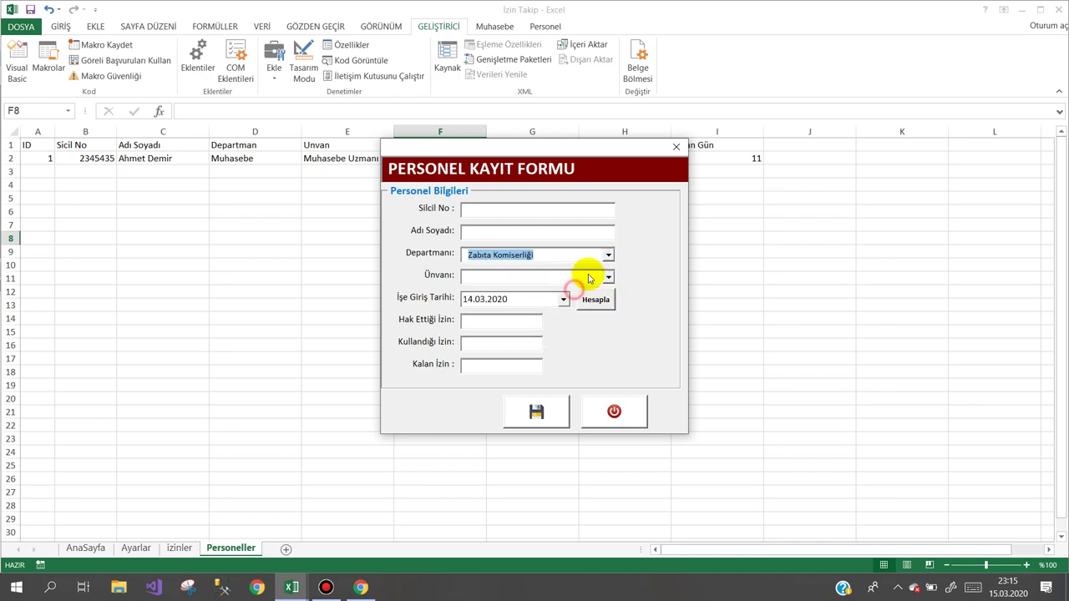
left_click(617, 411)
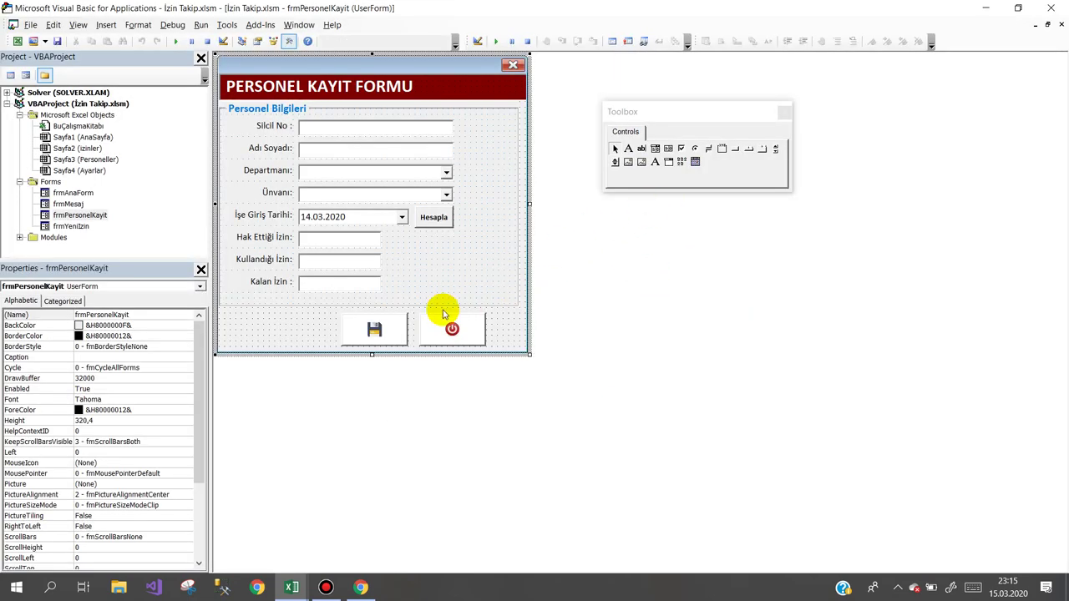
Step: In the save code, start extending the empty-field If condition with 'or txt'
double_click(396, 324)
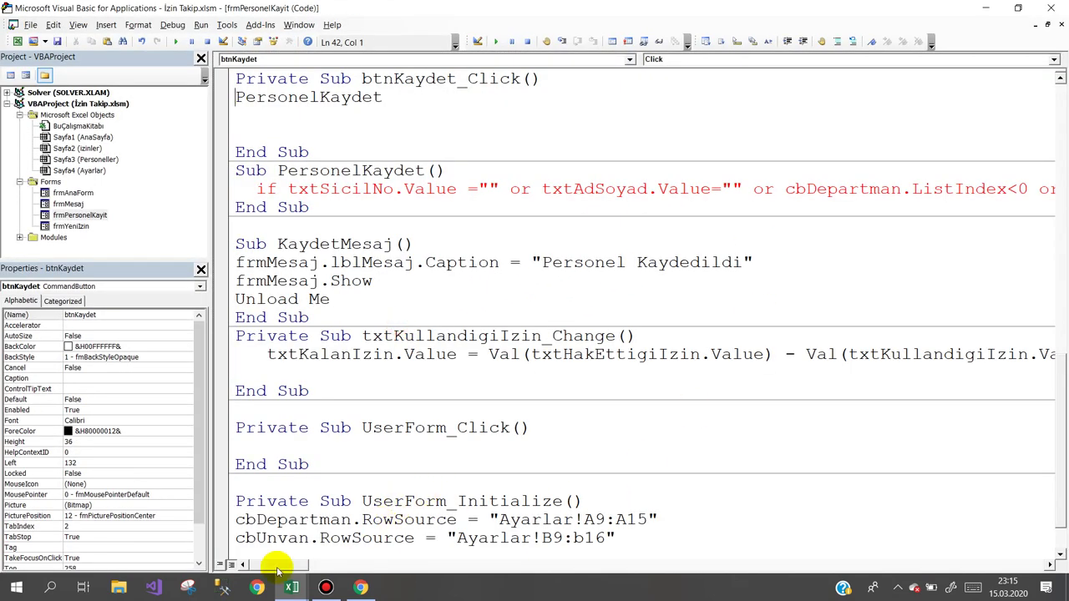
left_click_drag(278, 565, 322, 565)
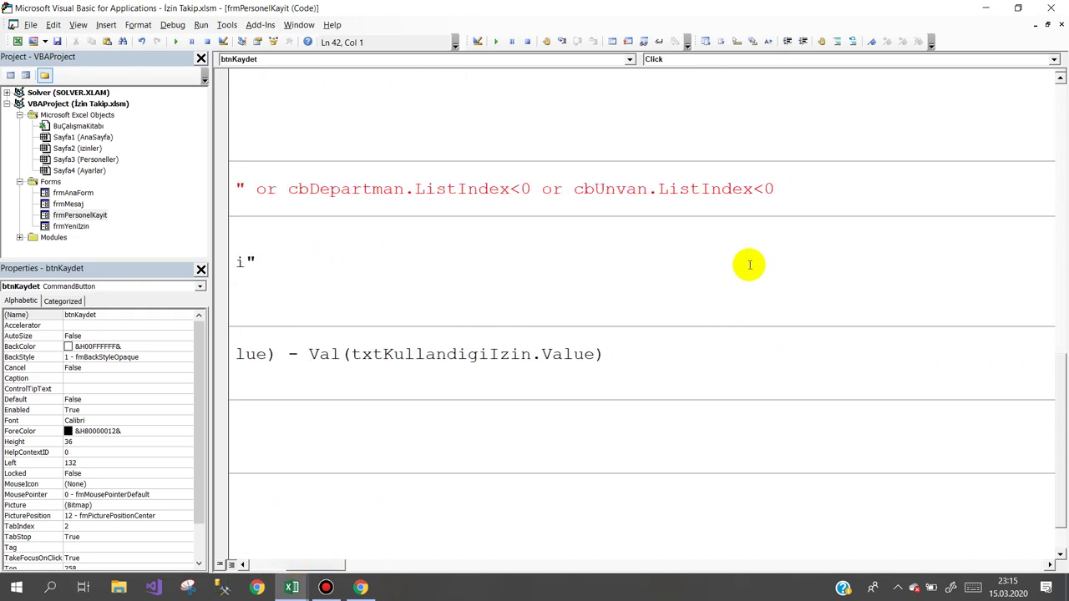
left_click(788, 188)
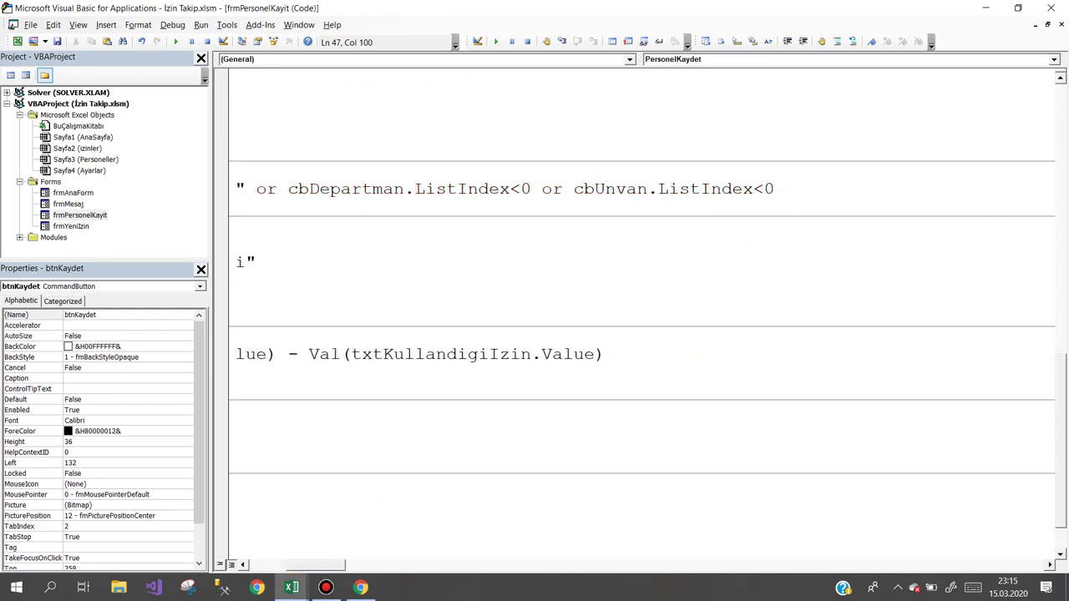
type("or")
type("t")
type("xt")
Step: Check the names of the Hak Ettiği, Kullandığı and Kalan İzin text boxes in frmPersonelKayit
left_click(82, 216)
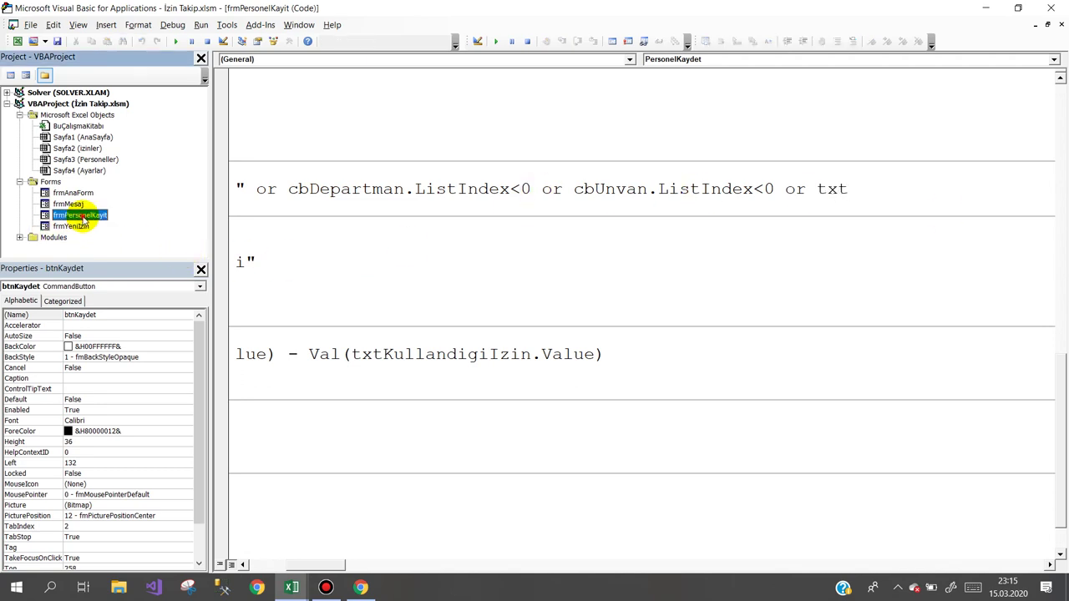
double_click(83, 216)
left_click(326, 240)
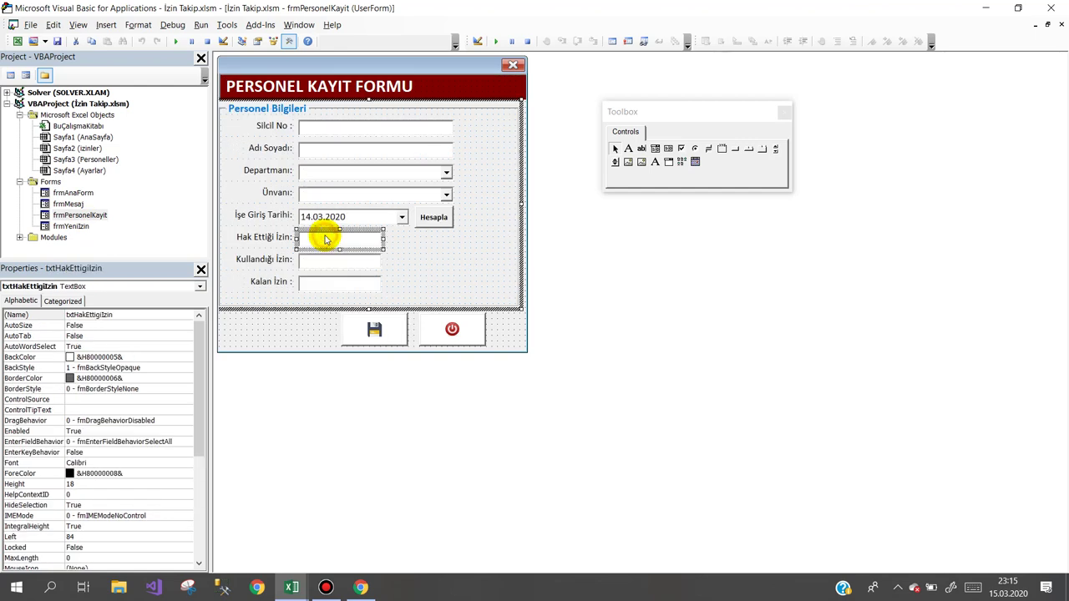
left_click(329, 262)
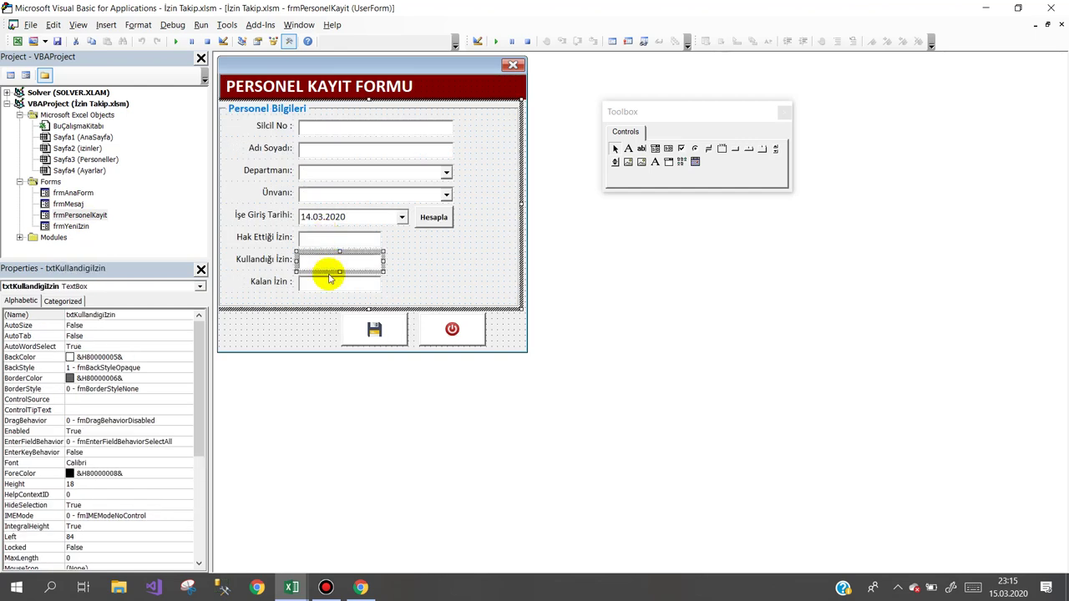
left_click(327, 284)
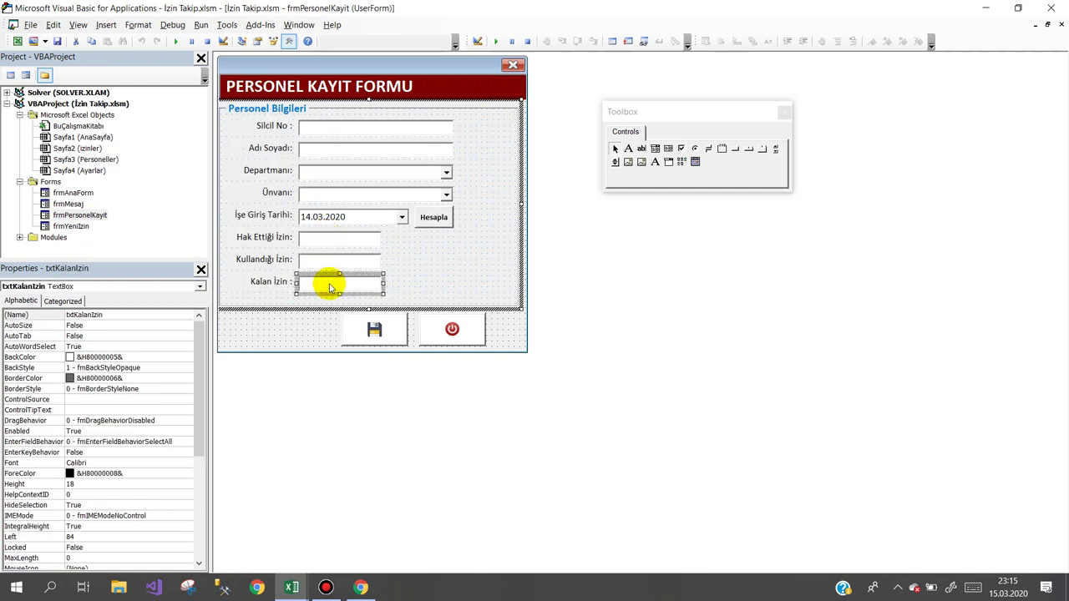
double_click(376, 328)
left_click_drag(275, 567, 338, 568)
Step: Complete the If line with txtHakEttigiIzin.Value="" or txtKalanIzin.Value="" Then
left_click(626, 189)
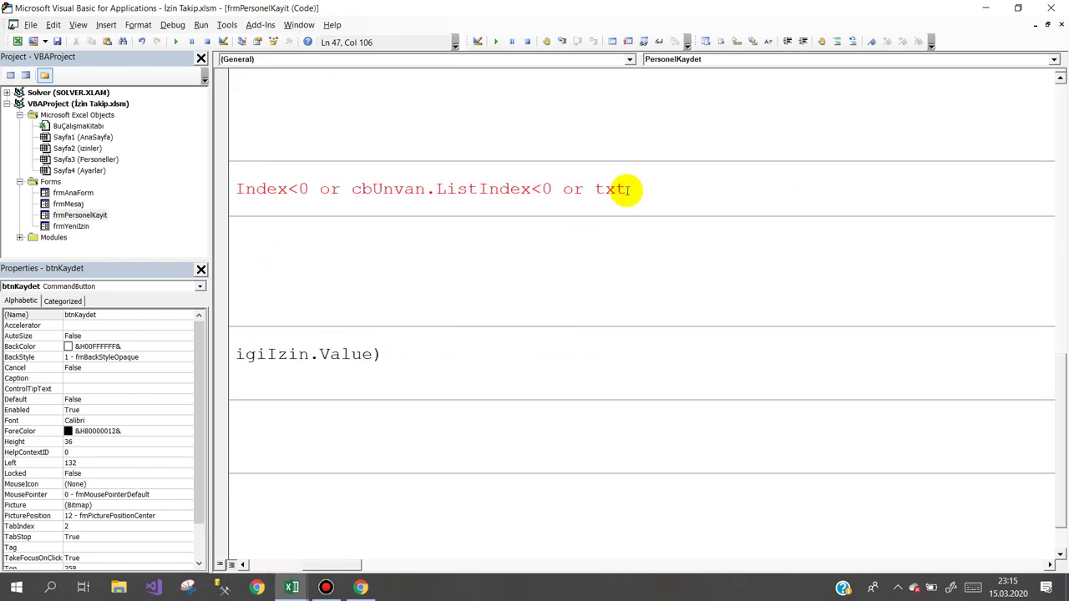
type("h")
key("ctrl+space")
type(".")
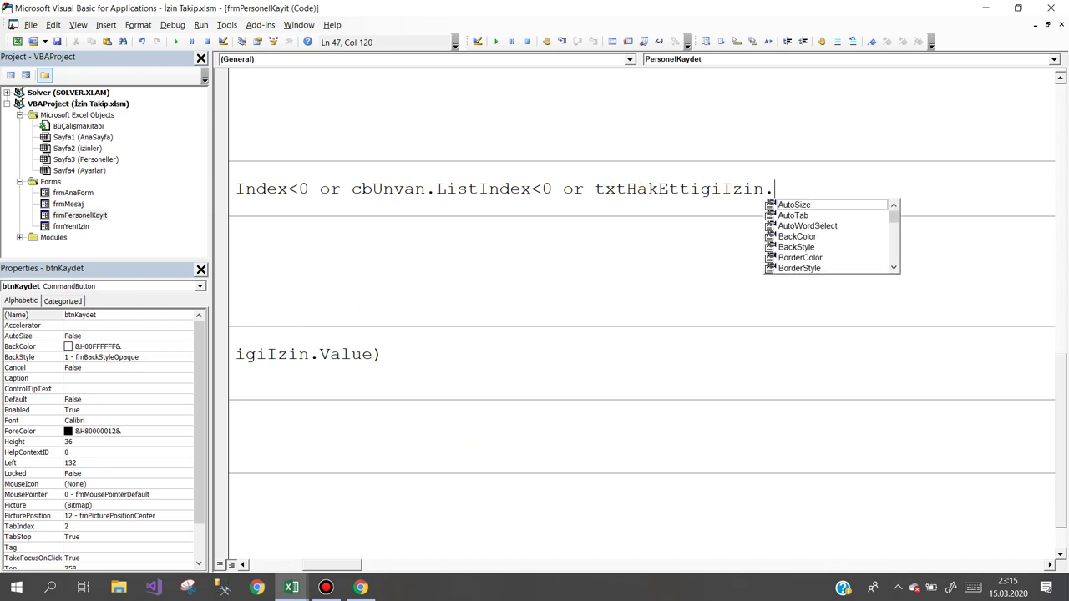
type("v")
type("=\"\"")
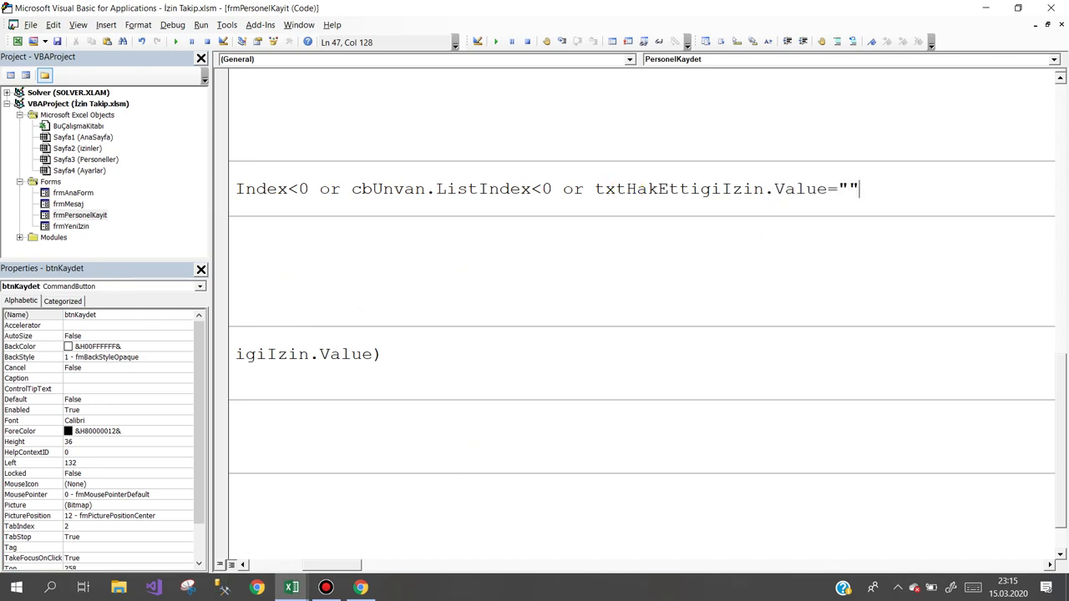
type("or ")
type("txtk")
key("ctrl+space")
type("çv")
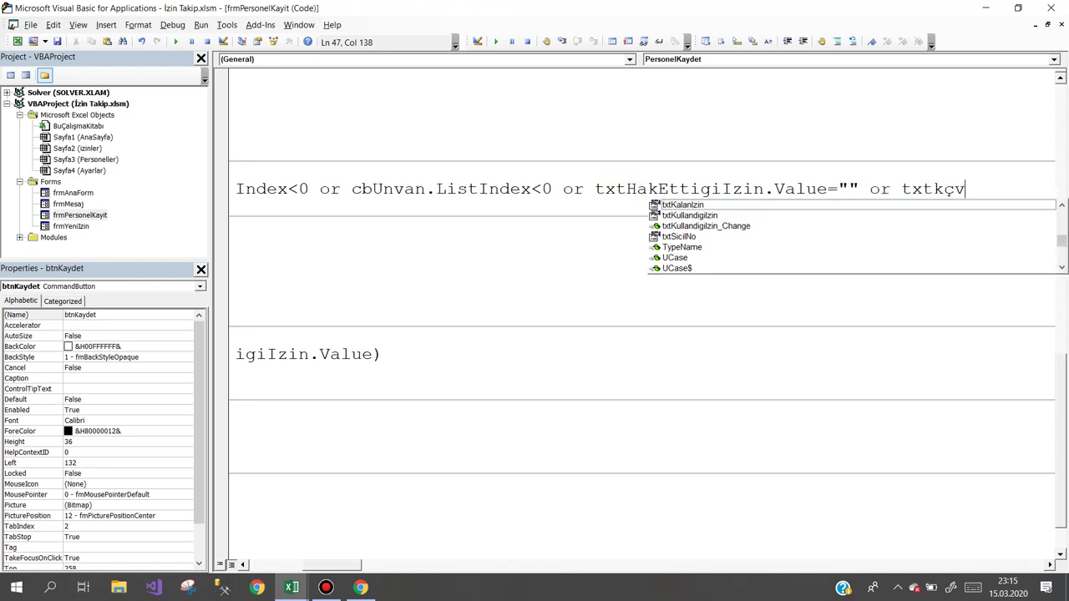
key("BackSpace")
key("BackSpace")
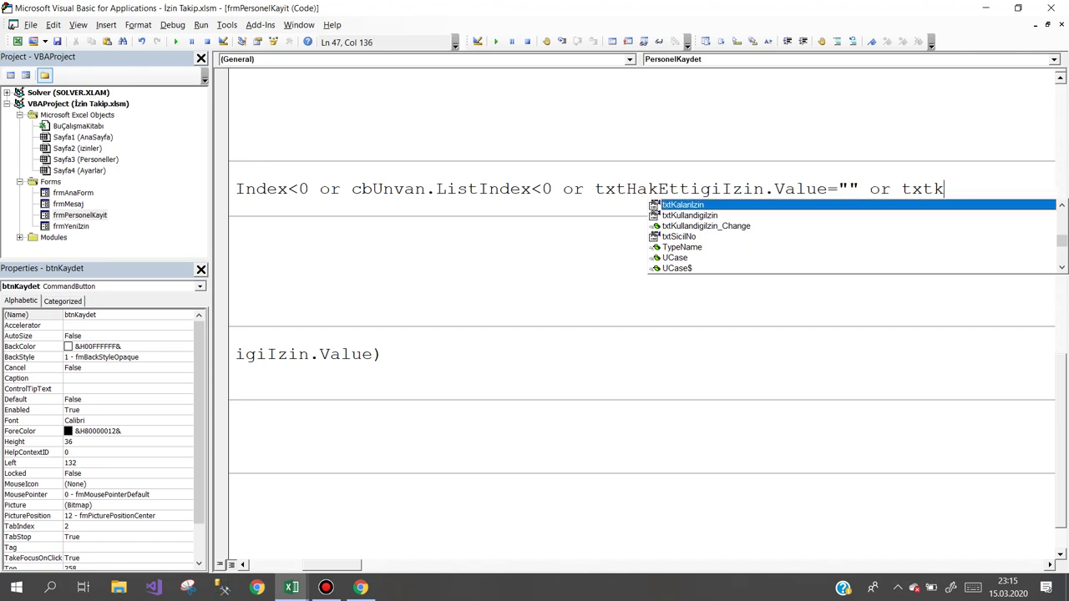
type(".v")
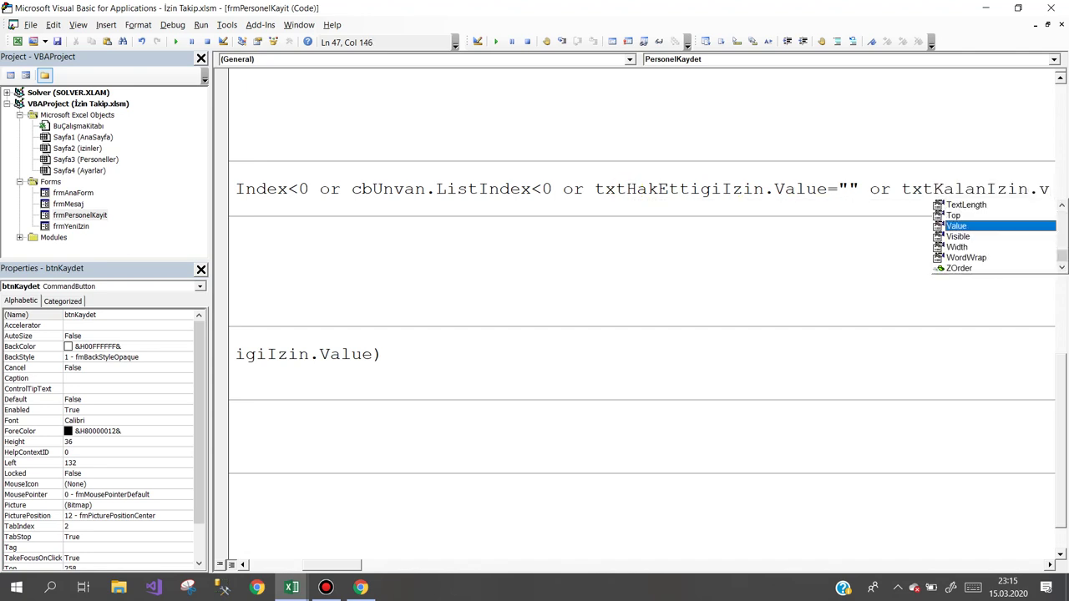
type("=\"\"")
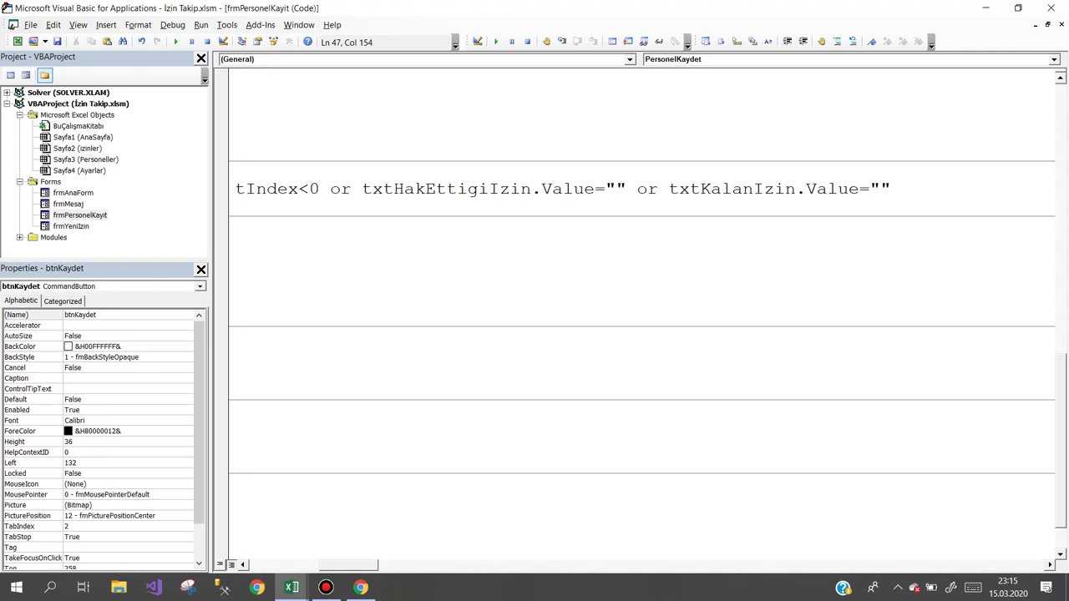
type("txt")
type("ka")
key("ctrl+space")
type(".")
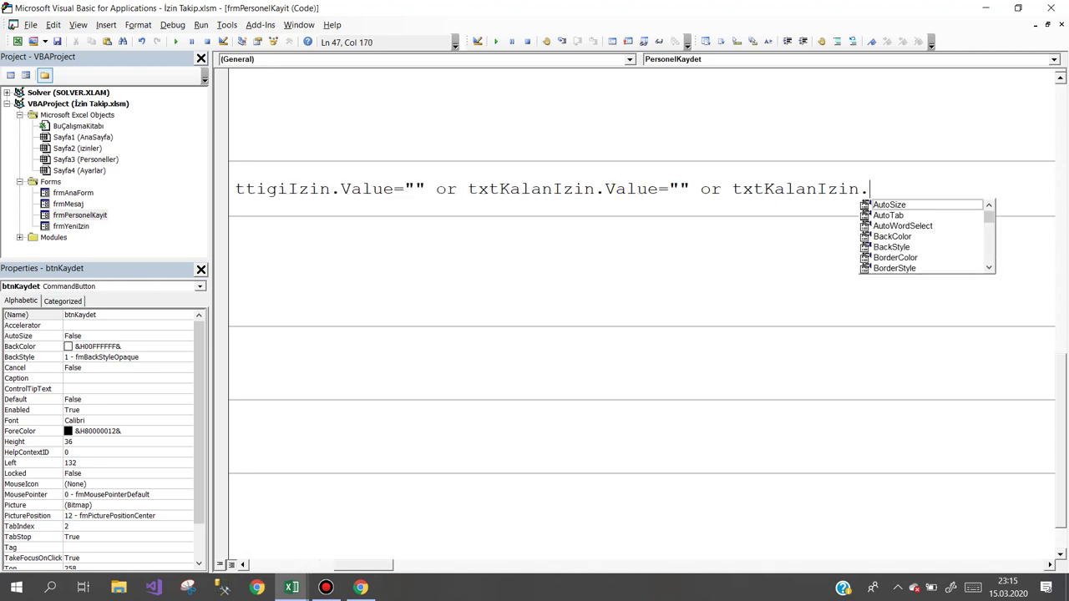
type("va=\"\" t")
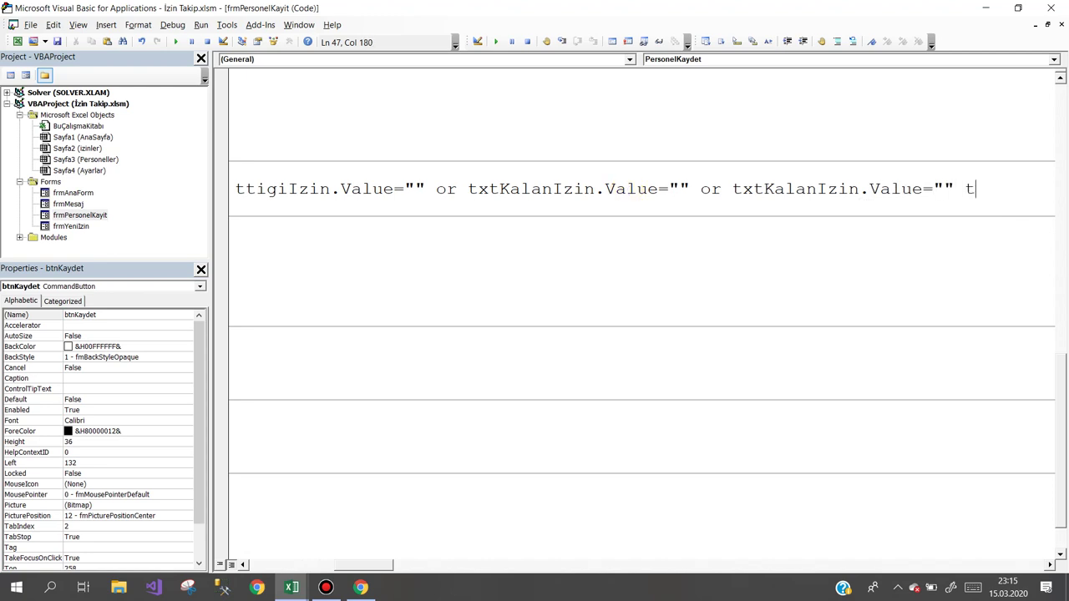
type("hen")
key("Return")
key("Return")
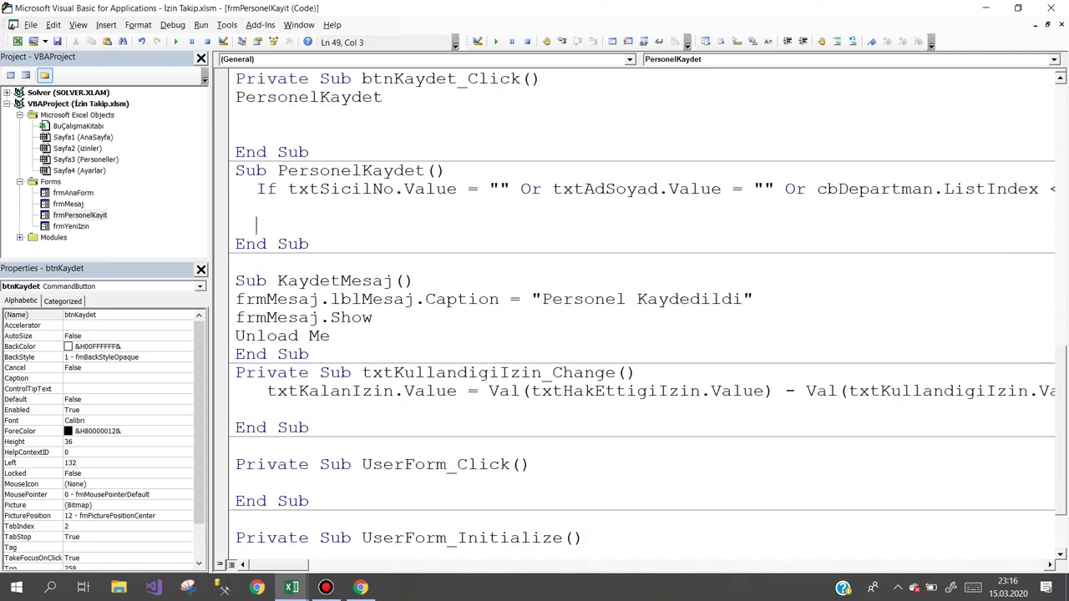
Step: Add End If, set frmMesaj's label caption to 'Lütfen Bilgileri Eksiksiz Giriniz', and add frmMesaj.Show
type("end i,")
type("frmMesaj")
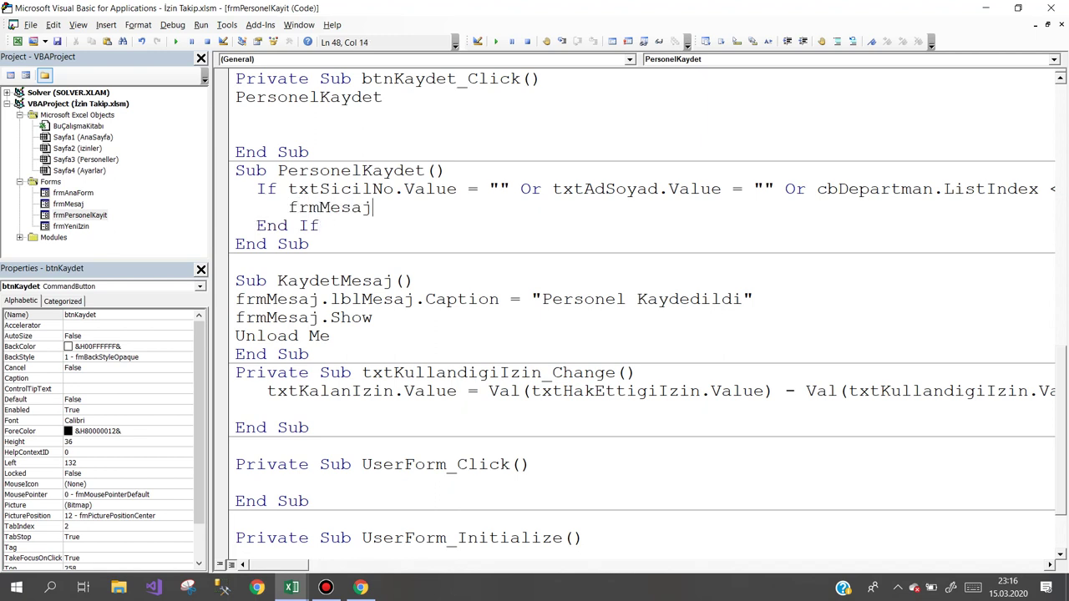
type(".l")
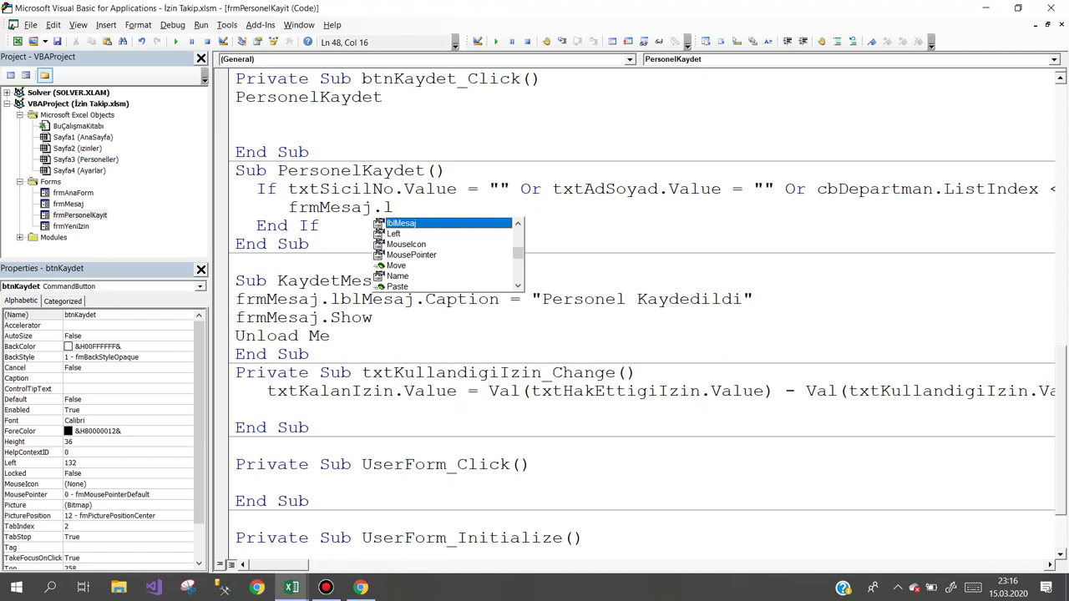
type(".c")
type("a")
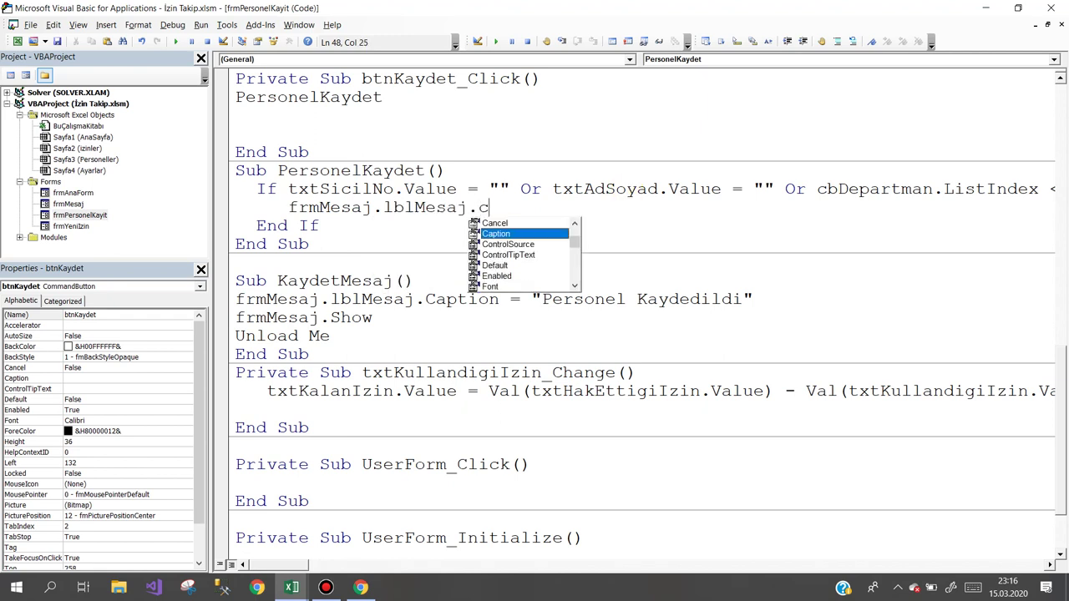
type("=\"")
type("ksi")
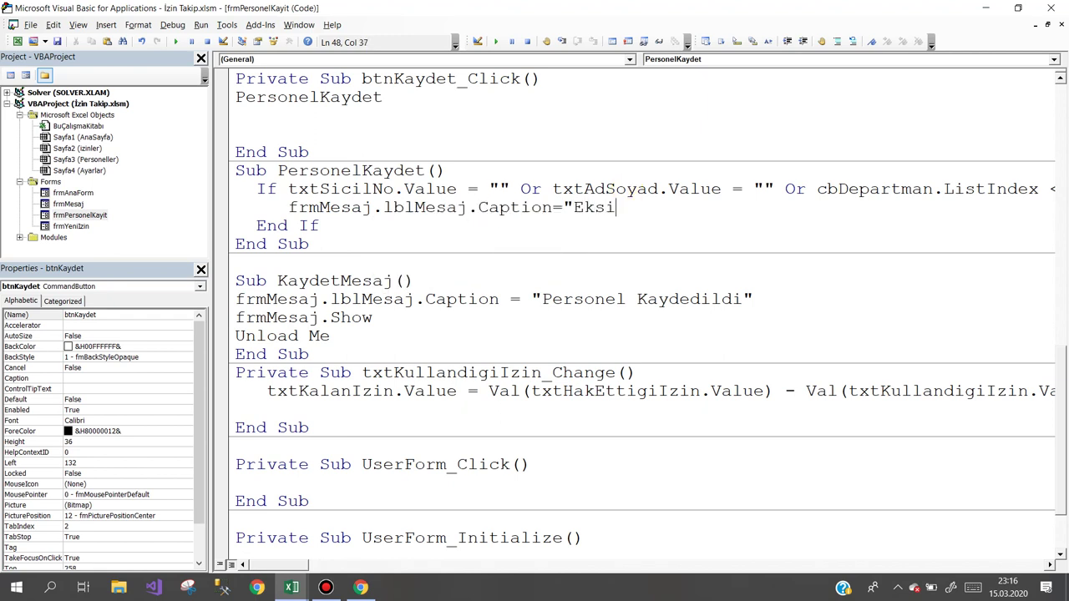
type("k")
key("BackSpace")
key("BackSpace")
key("BackSpace")
key("BackSpace")
key("BackSpace")
type("Lütfen Bi")
type("lgi")
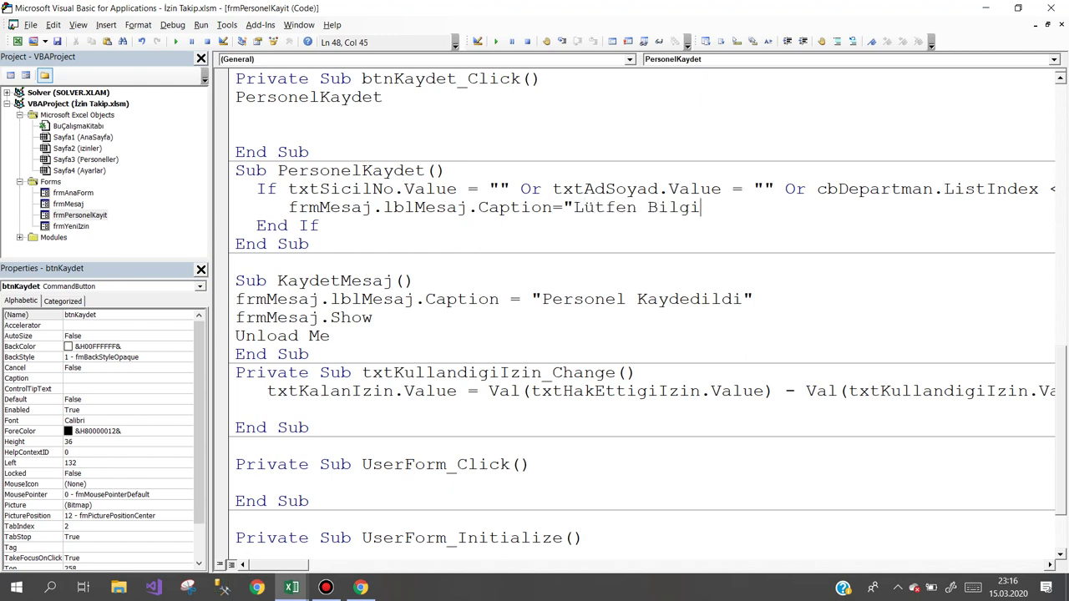
type("leri Eksi")
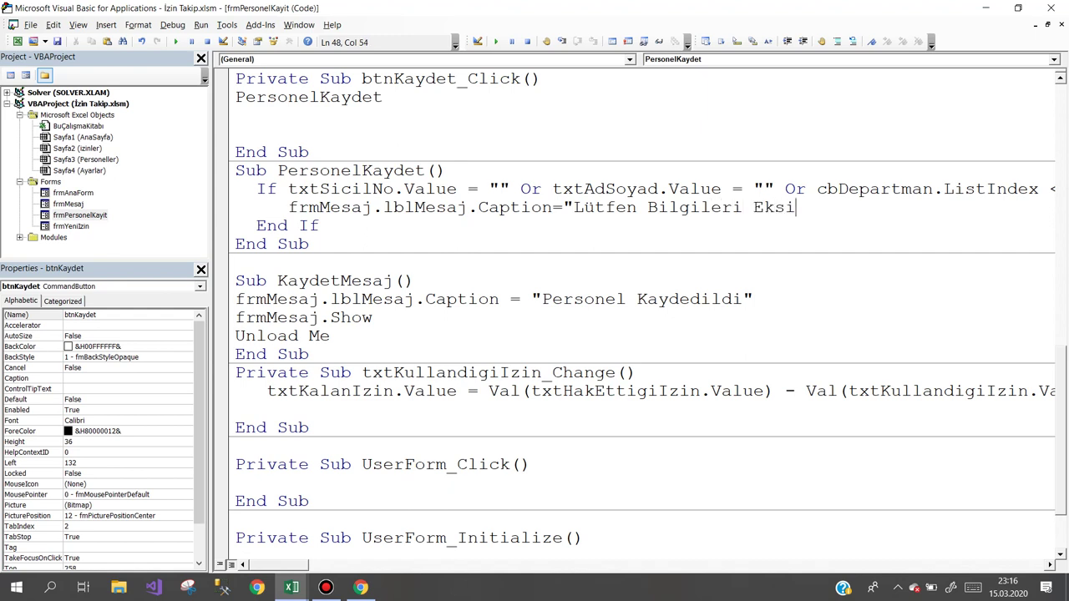
type("ksiz ")
type("Doldurunm")
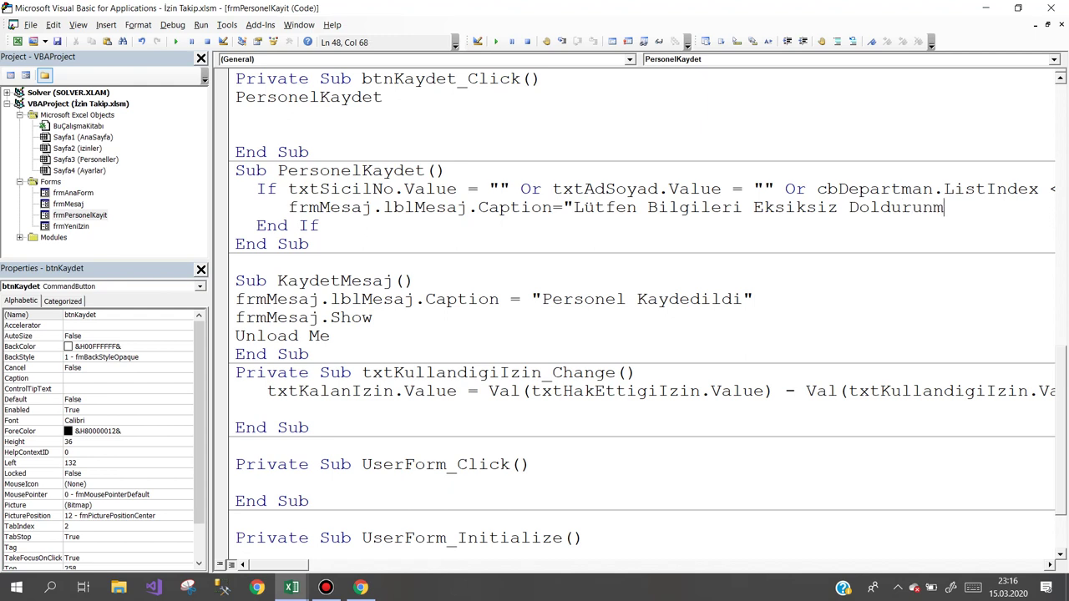
type("uz")
key("BackSpace")
key("BackSpace")
key("BackSpace")
key("BackSpace")
key("BackSpace")
key("BackSpace")
key("BackSpace")
key("BackSpace")
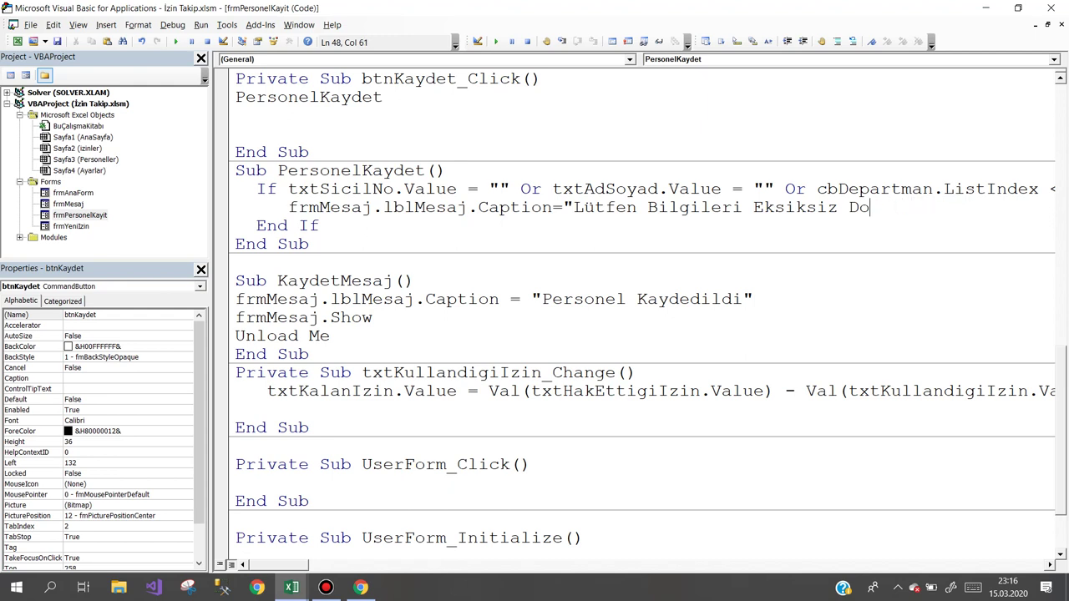
key("BackSpace")
key("BackSpace")
type("Girinixz")
key("BackSpace")
key("Return")
type("frmM")
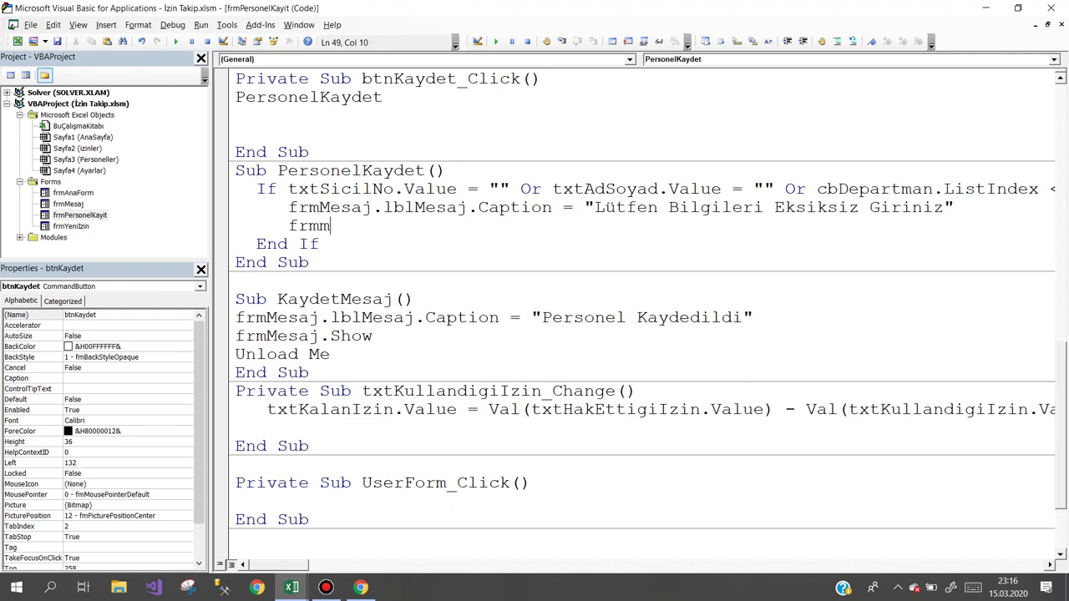
type("esaj.Sh")
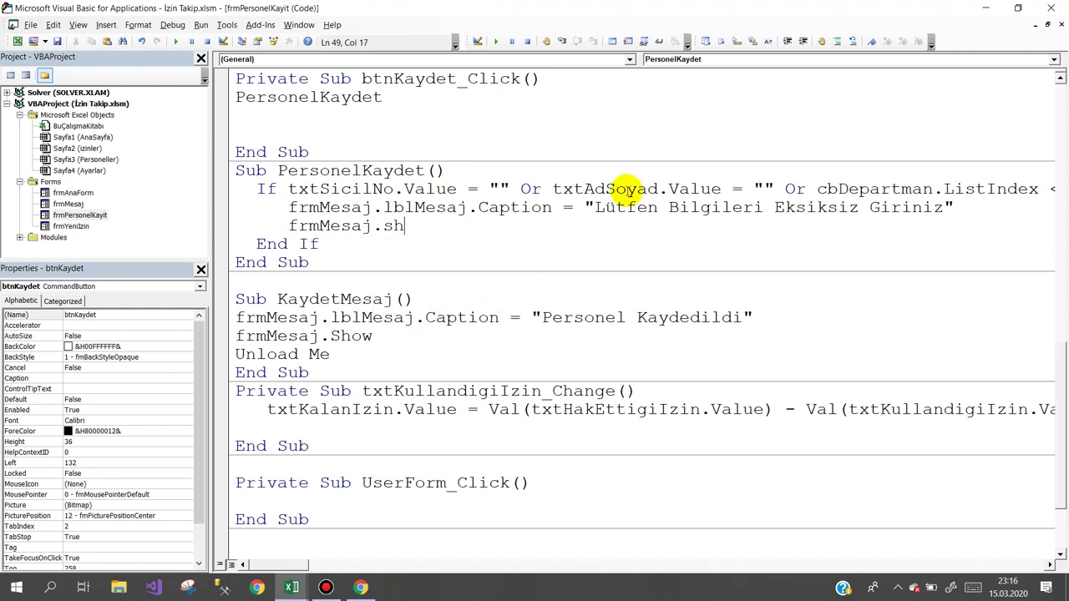
type("ow")
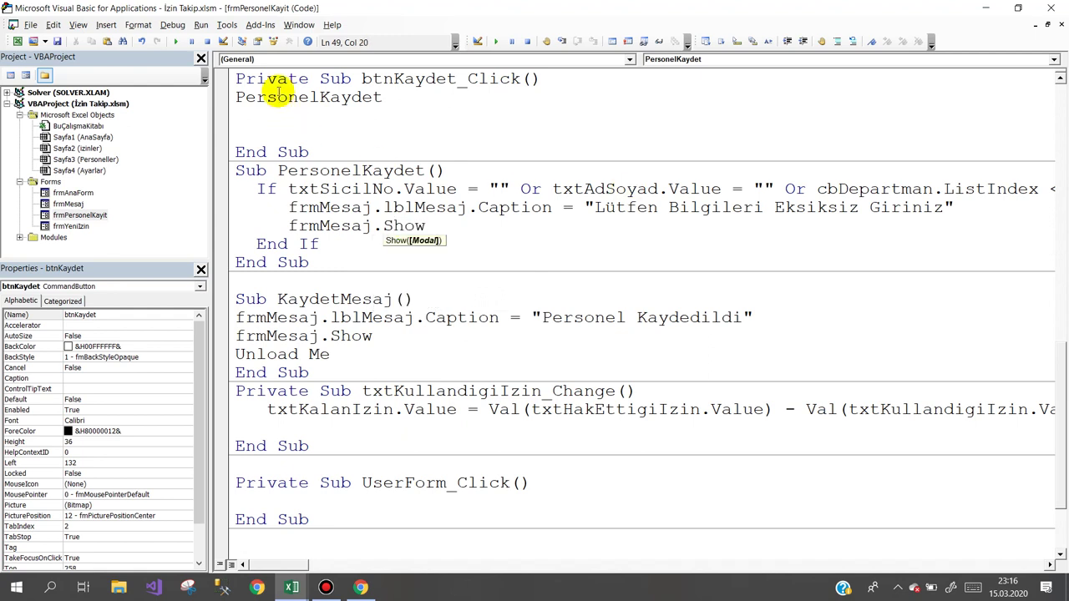
Step: Highlight the PersonelKaydet call in btnKaydet_Click and the PersonelKaydet Sub declaration
left_click(323, 114)
left_click(389, 95)
left_click_drag(390, 95, 235, 97)
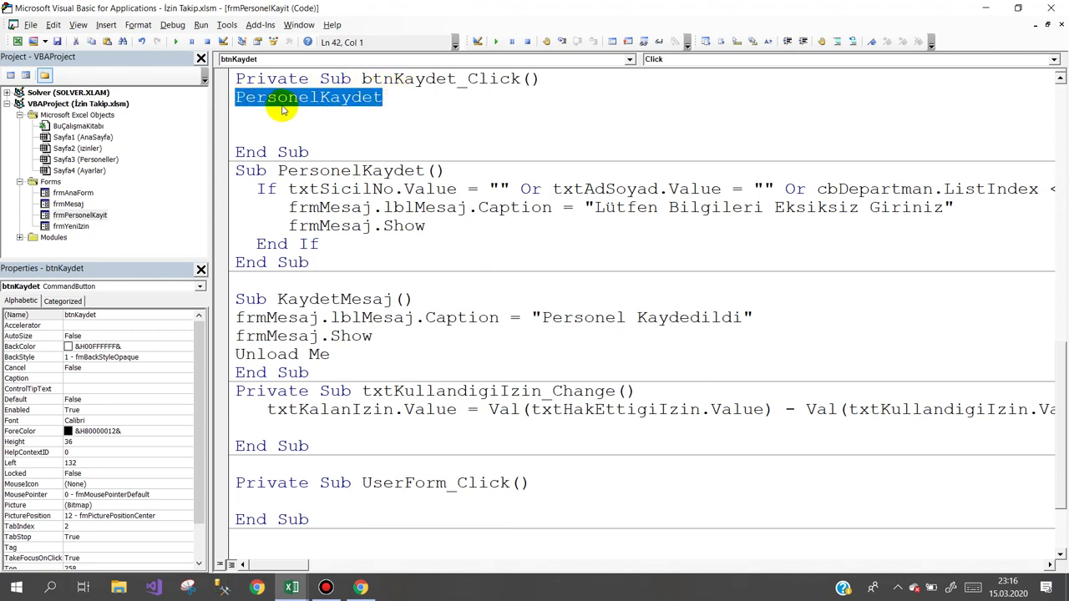
left_click_drag(279, 170, 426, 171)
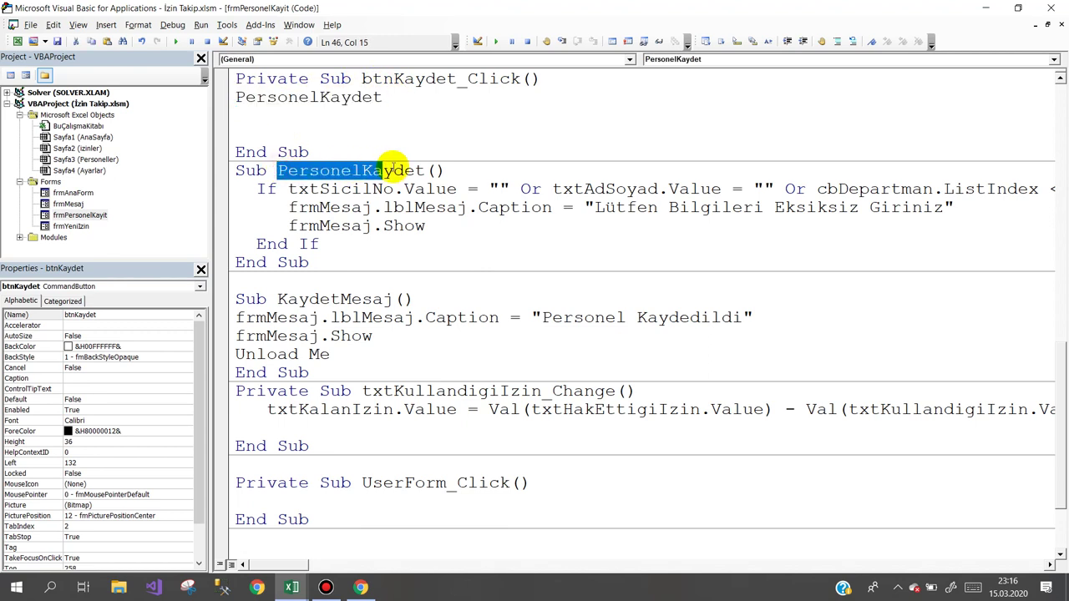
left_click(363, 97)
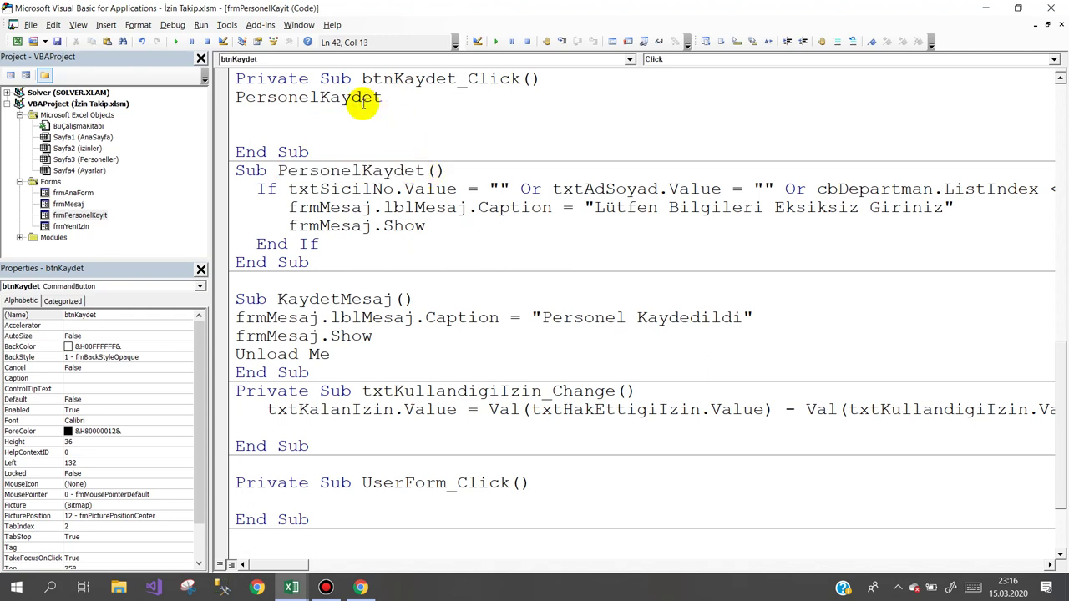
left_click(284, 122)
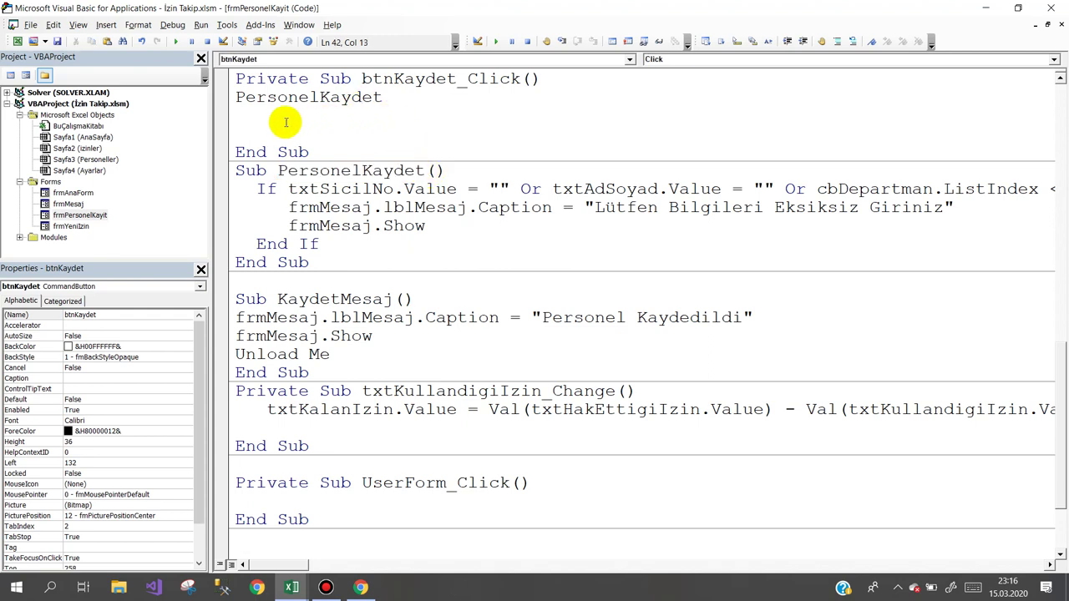
Step: Run the form, save it empty to see the warning, then enter Sicil No 23452345 and retry
left_click(176, 41)
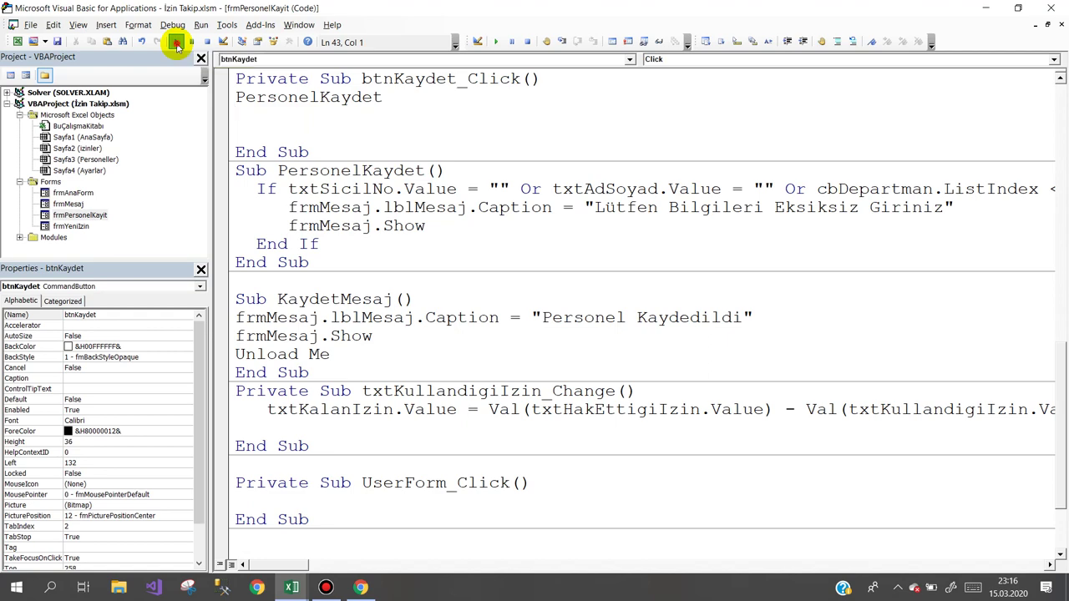
left_click(555, 409)
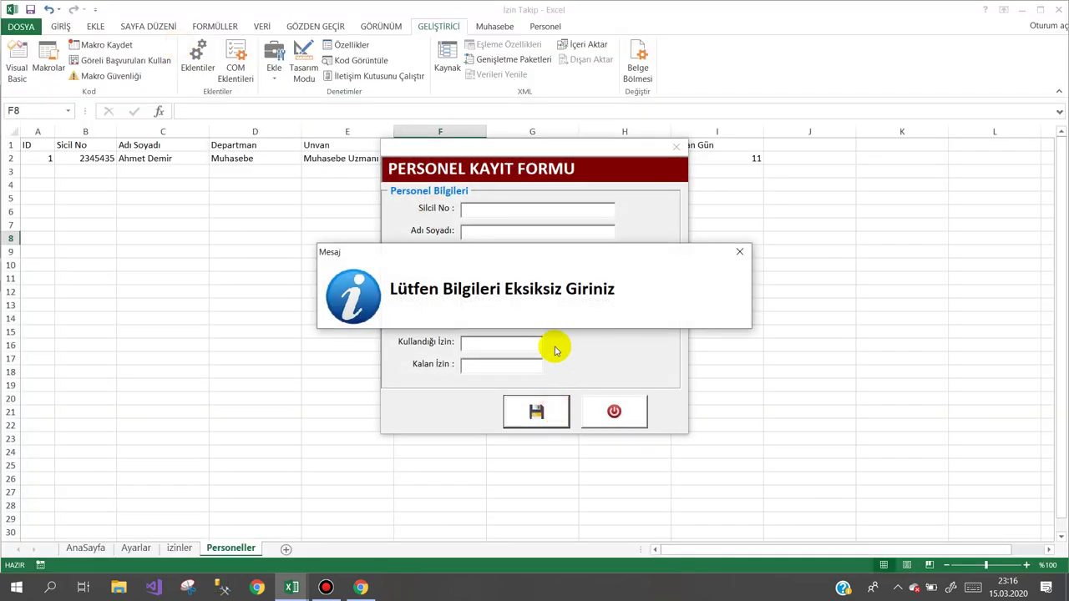
left_click(543, 319)
left_click(579, 207)
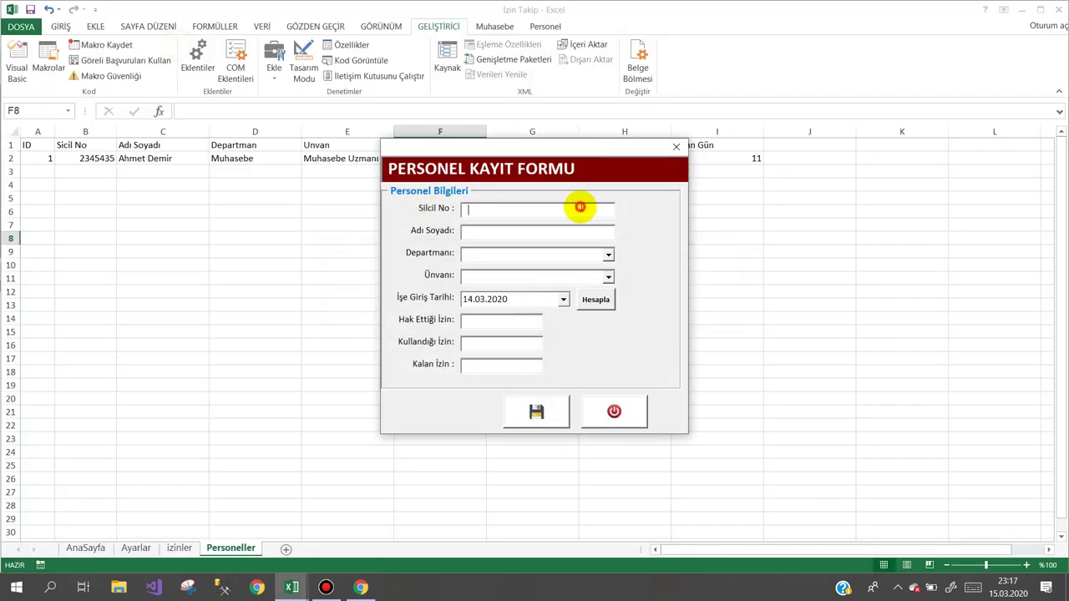
type("23452345")
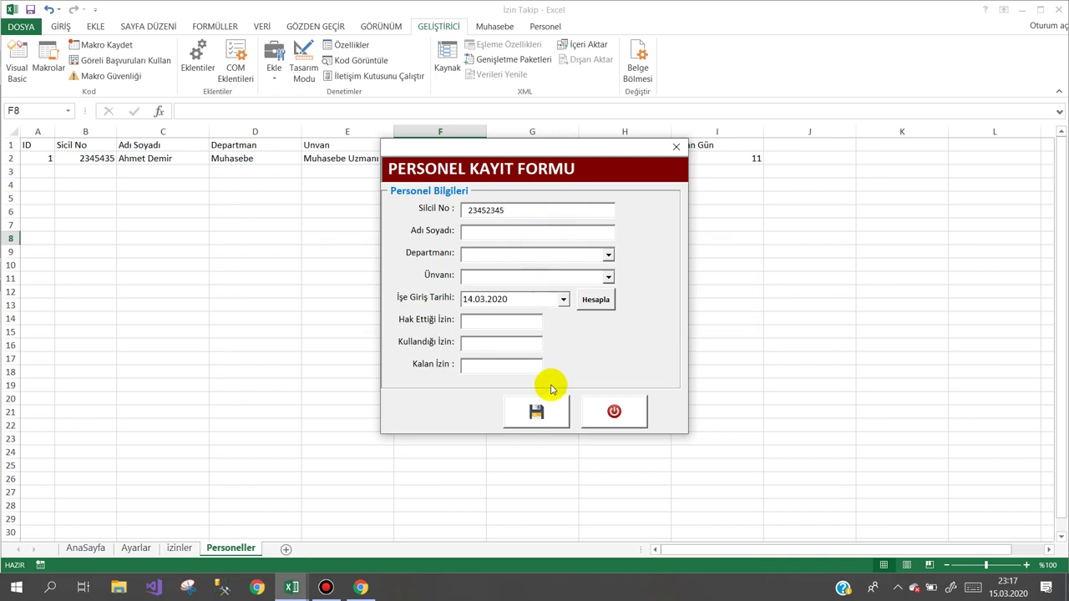
left_click(539, 415)
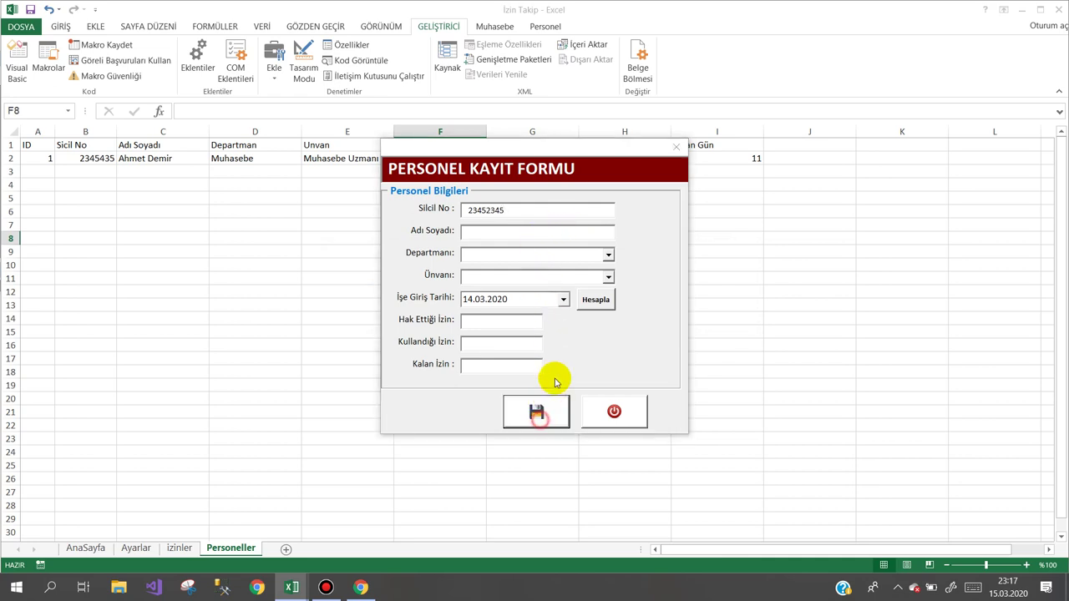
Step: Add a placeholder name, department Fen ve İmar Servisi and title Şef, retrying save after each
left_click(491, 233)
type("23")
key("BackSpace")
key("BackSpace")
type("wertwt")
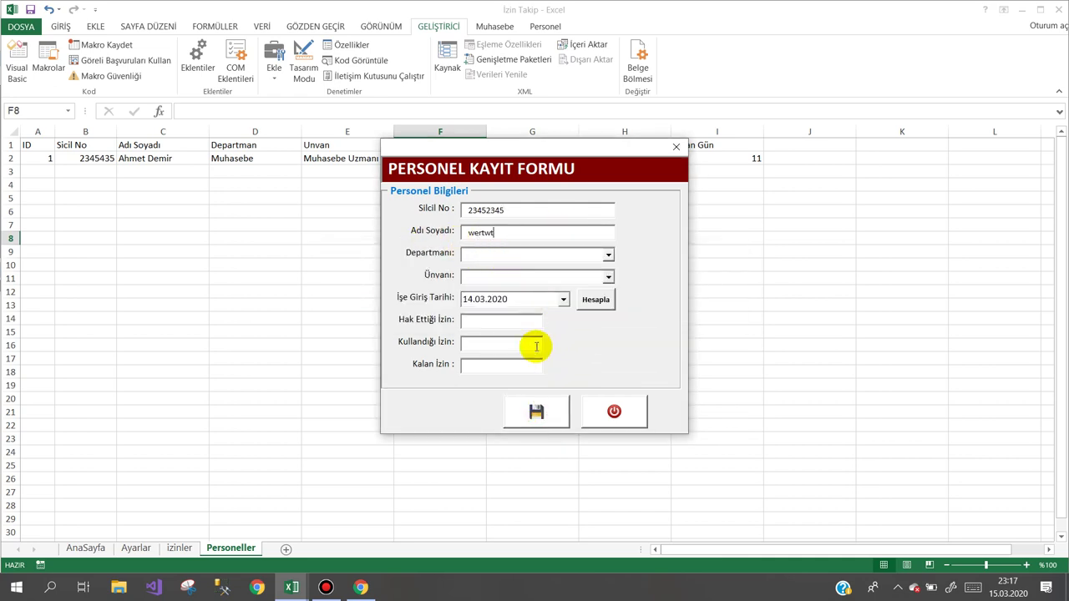
left_click(547, 409)
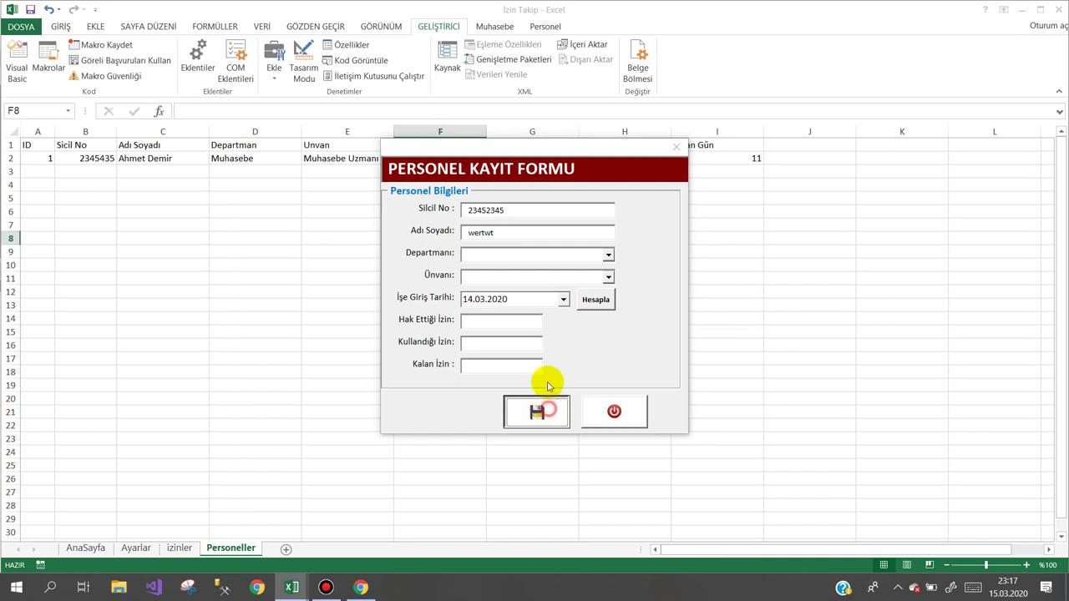
left_click(607, 254)
left_click(564, 282)
left_click(535, 408)
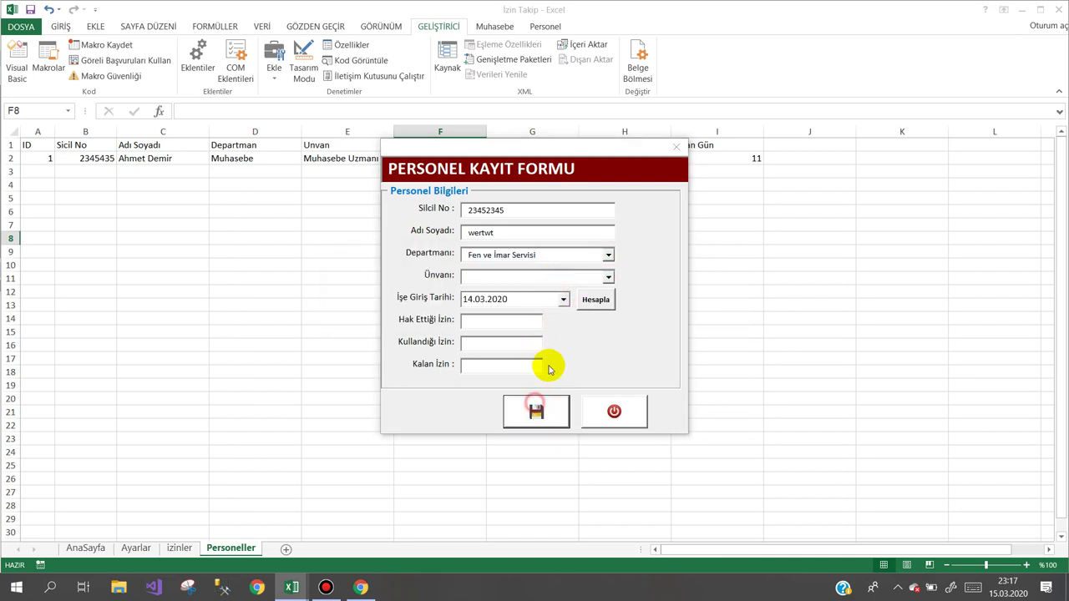
left_click(609, 277)
left_click(568, 326)
left_click(536, 411)
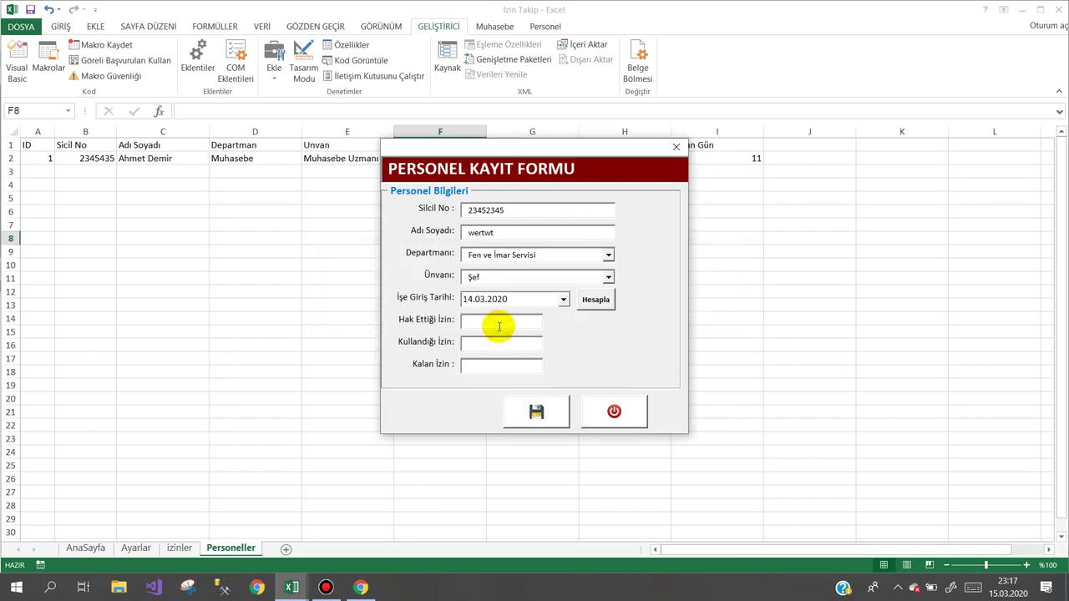
Step: Set start date 14.03.2014, calculate entitled leave, enter 67 used days, save, and close the form
left_click(564, 299)
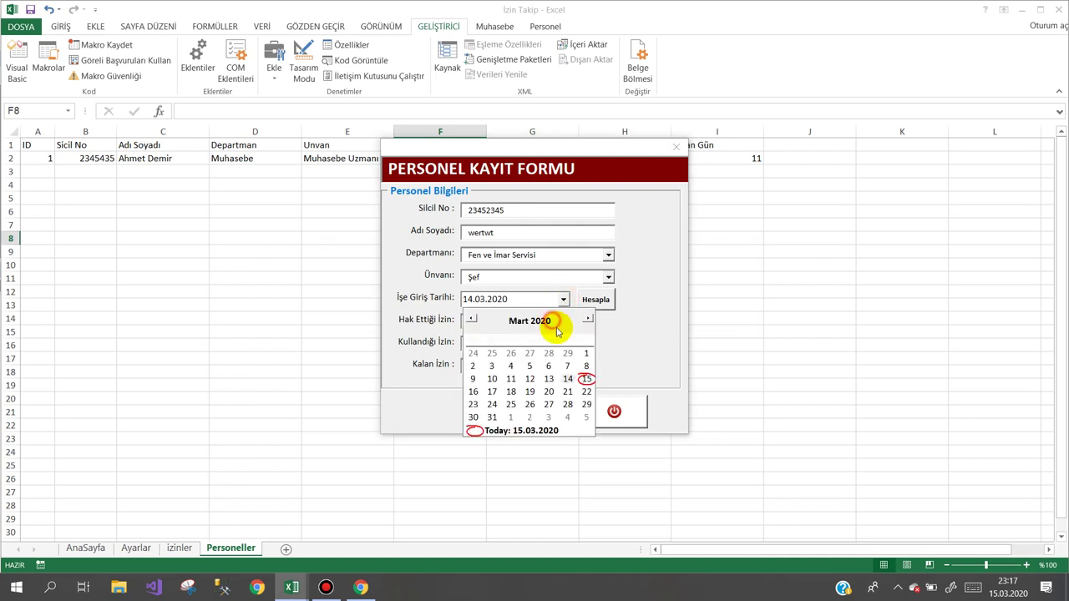
left_click(555, 326)
left_click(556, 326)
left_click(618, 324)
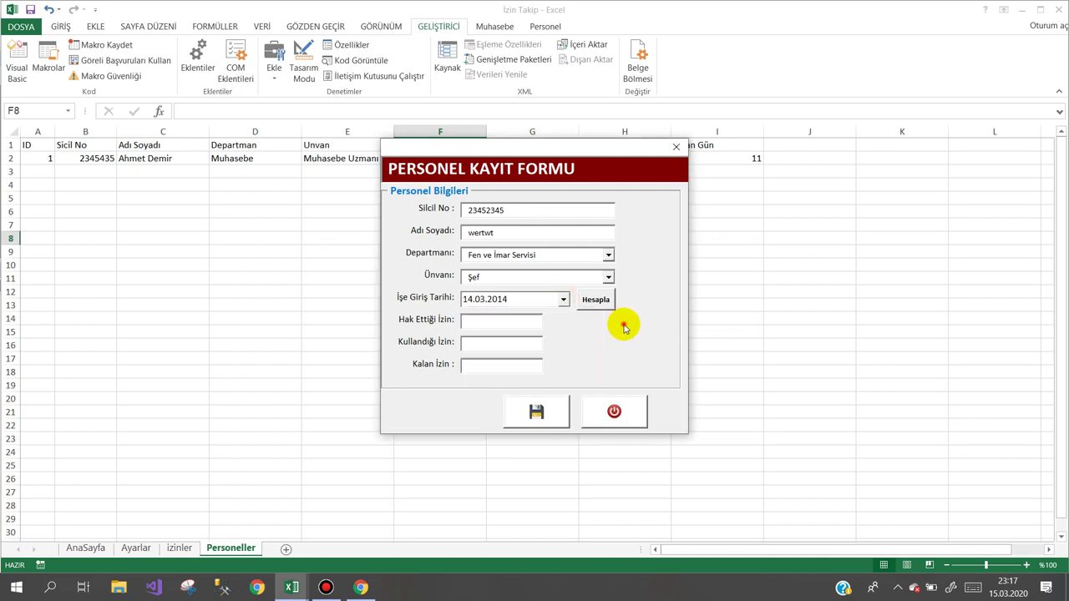
left_click(593, 299)
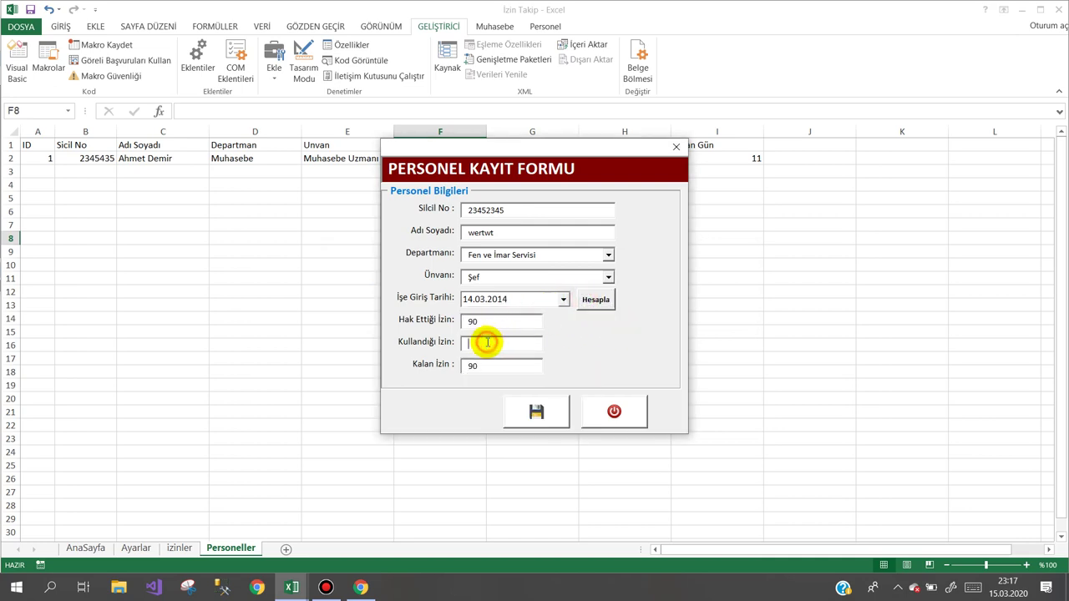
type("67")
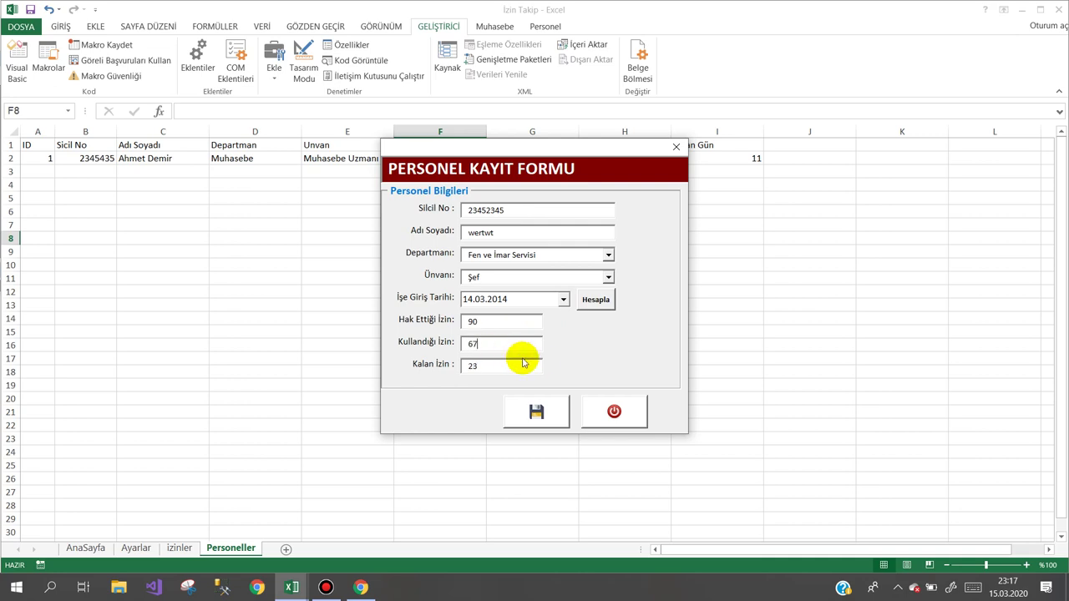
left_click(536, 409)
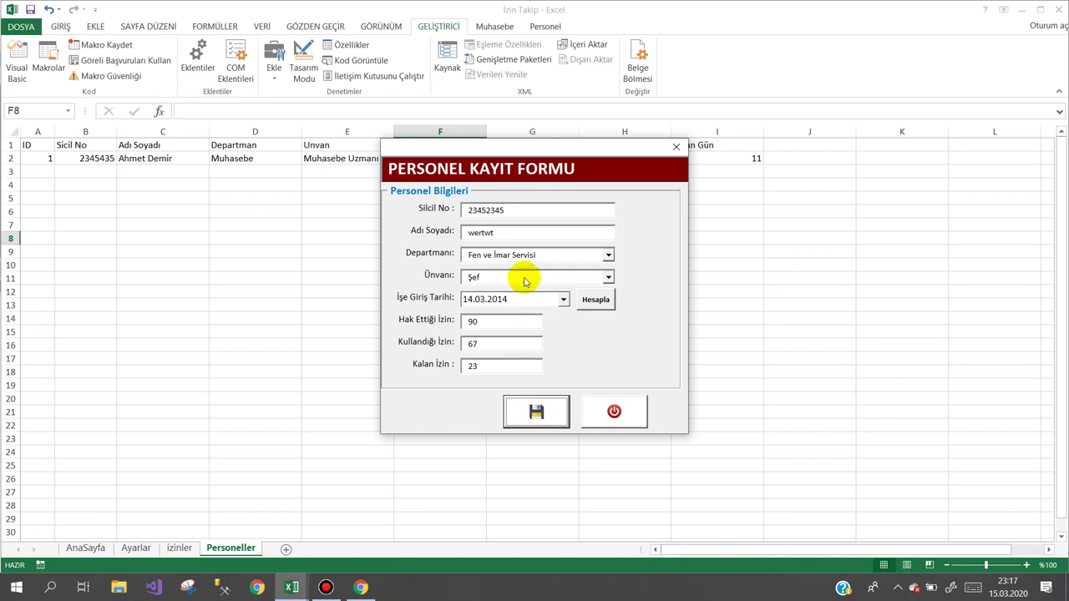
left_click(614, 411)
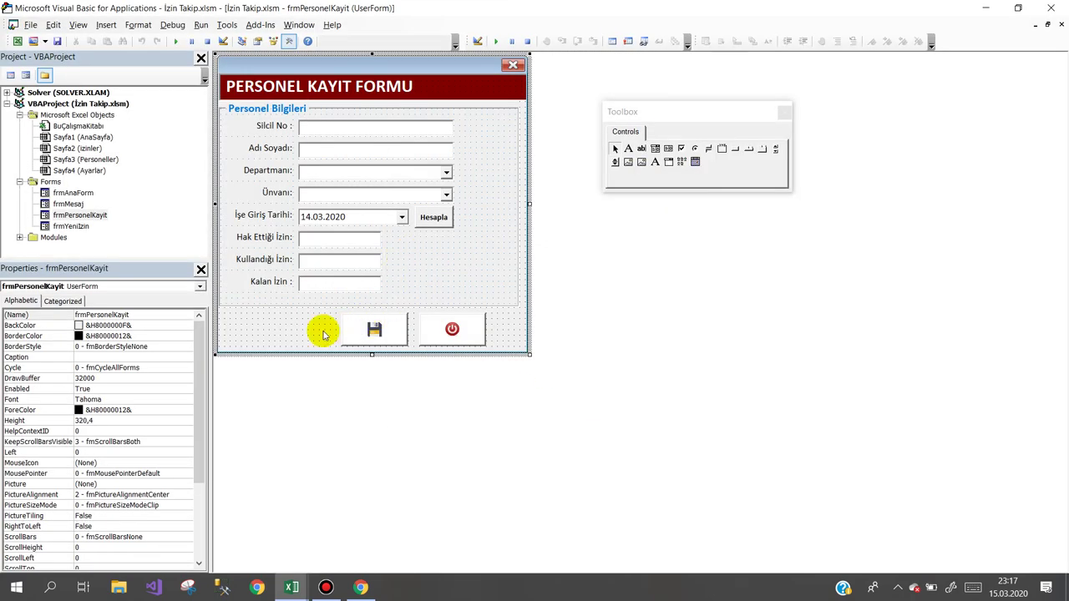
Step: Add Exit Sub after frmMesaj.Show in PersonelKaydet's If block
left_click(375, 334)
double_click(374, 334)
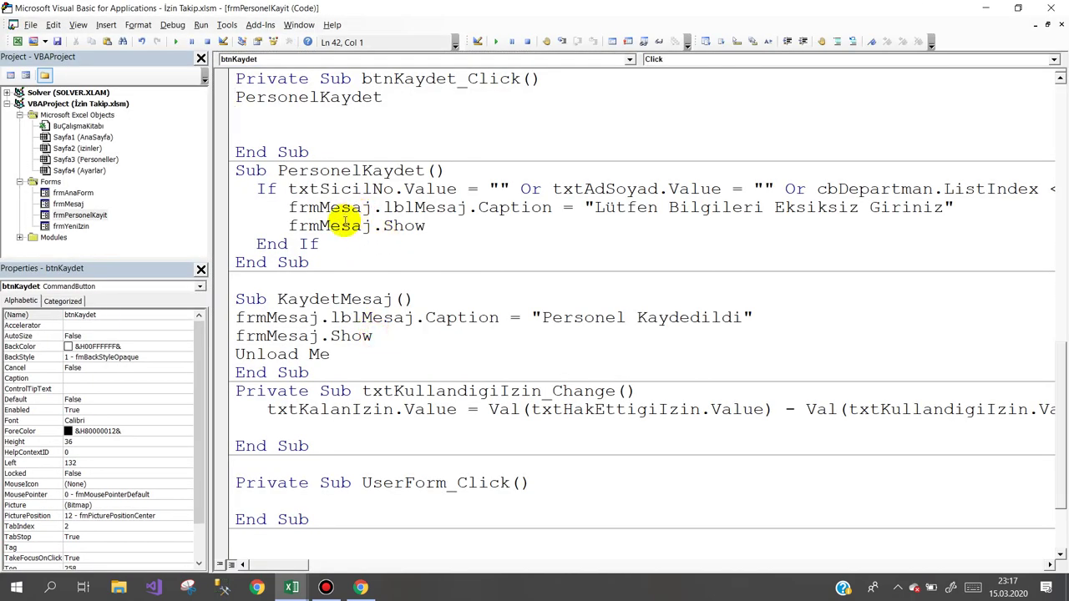
left_click(328, 244)
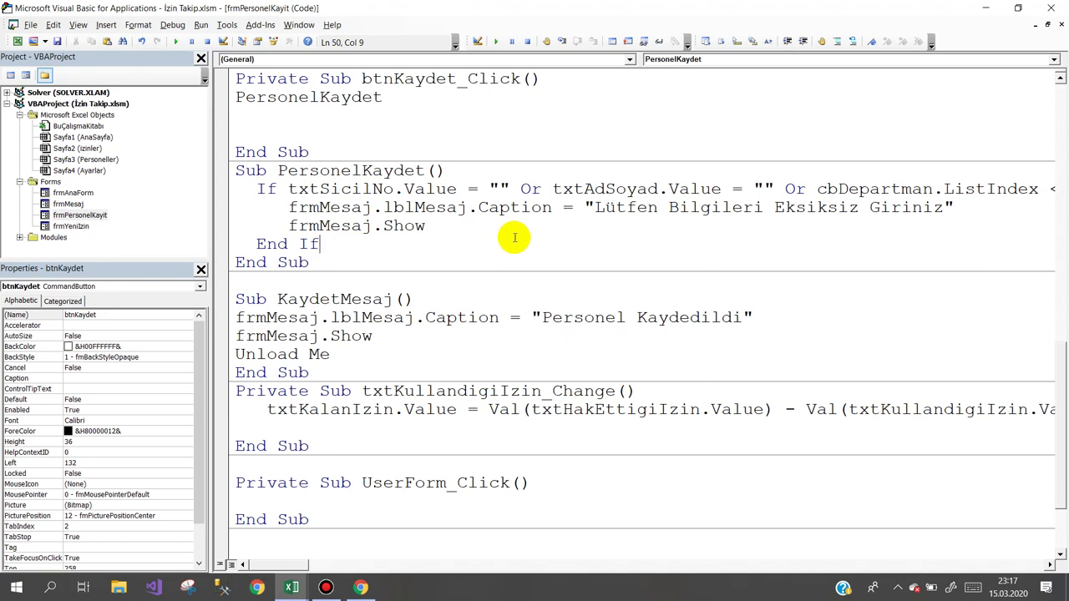
key("Return")
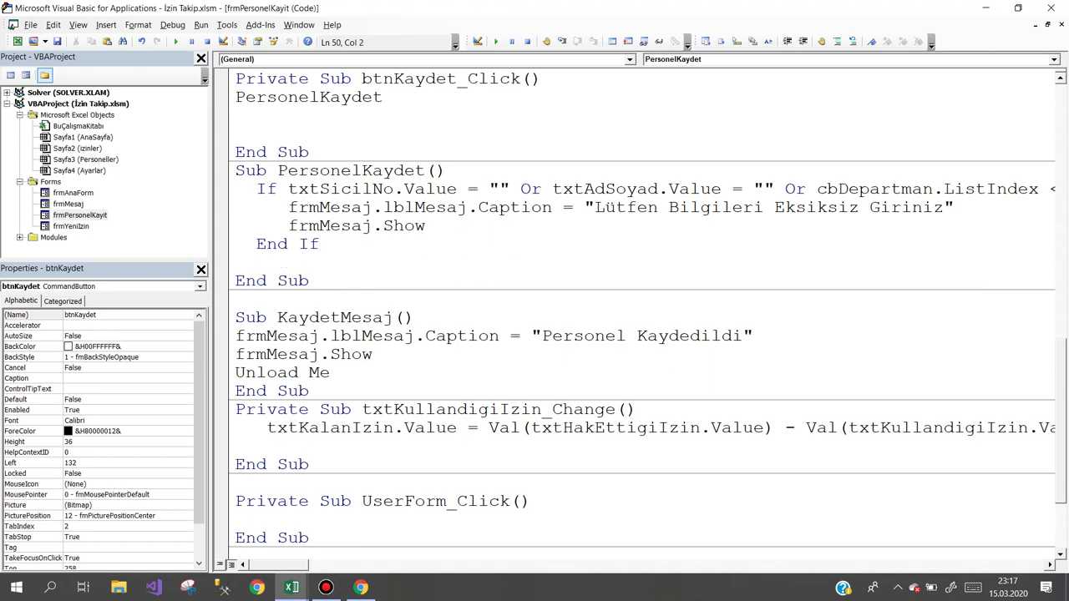
key("Return")
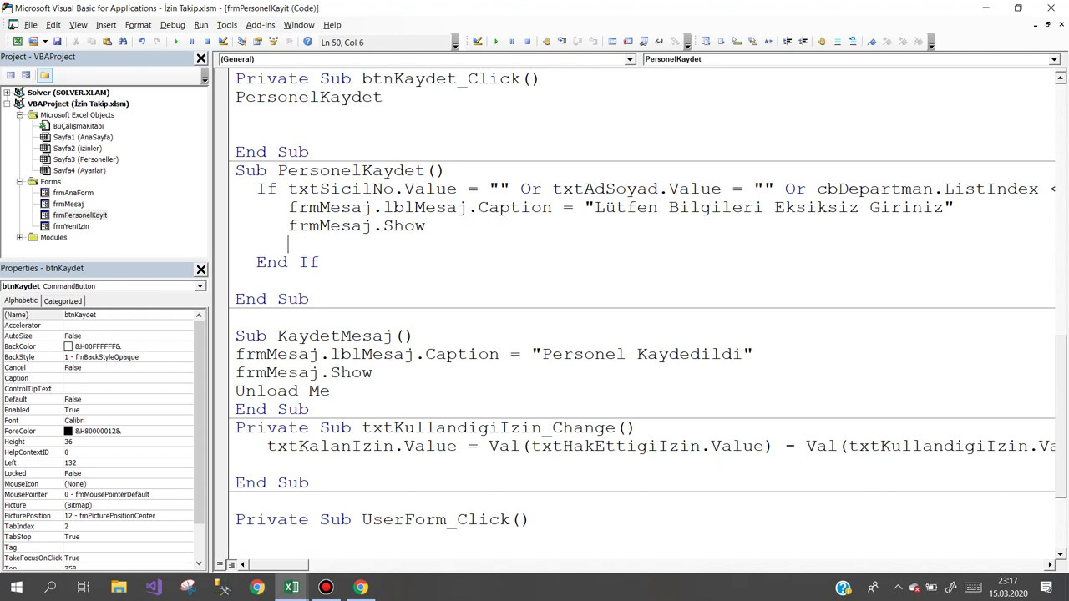
type("e")
type("xit sub")
Step: Begin a Sheets( line, unindented, below End If
left_click(256, 281)
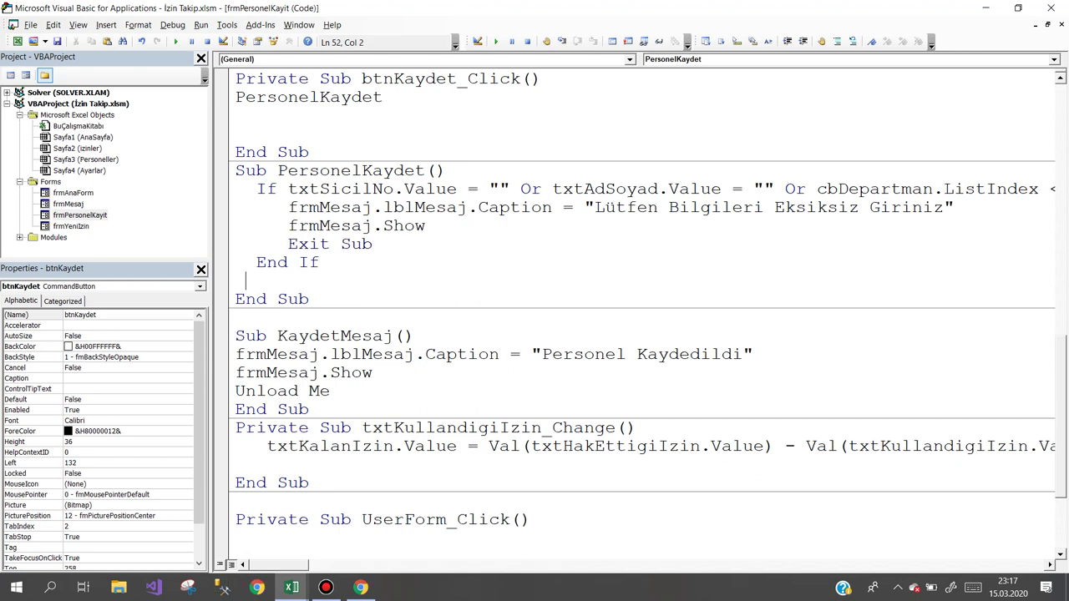
key("BackSpace")
type("she")
key("ctrl+space")
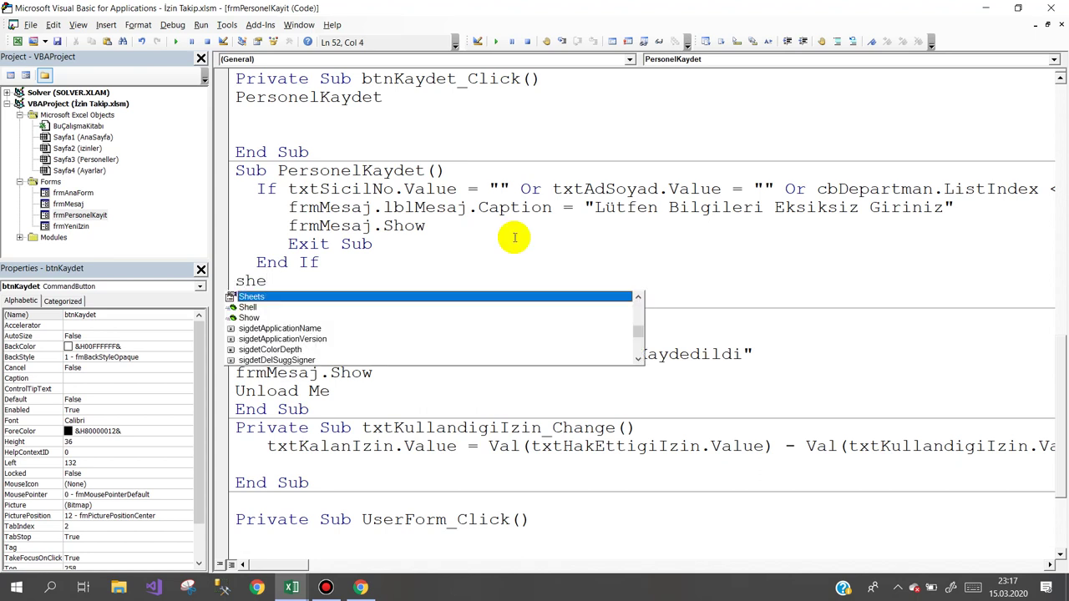
type("(")
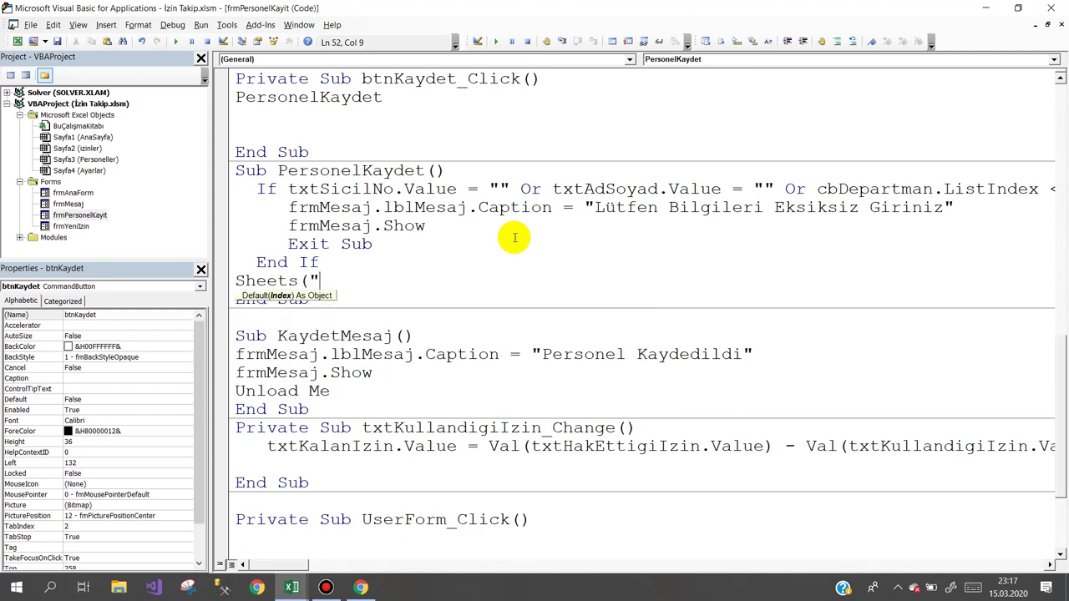
Step: Finish the line after End If as Sheets("Personeller").Rows(2).Insert
left_click(292, 587)
left_click(224, 539)
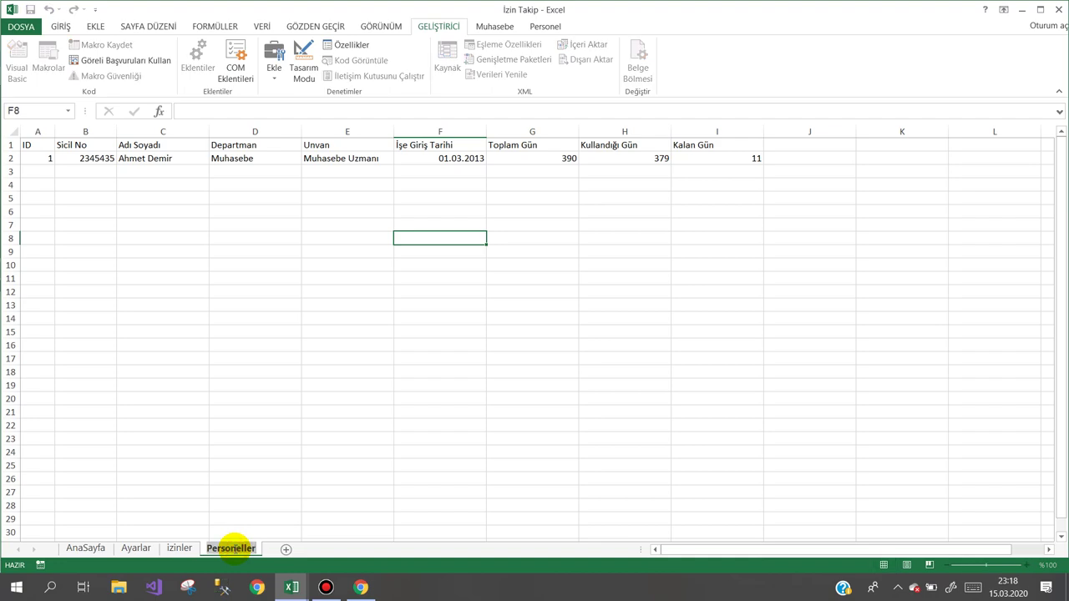
left_click(292, 587)
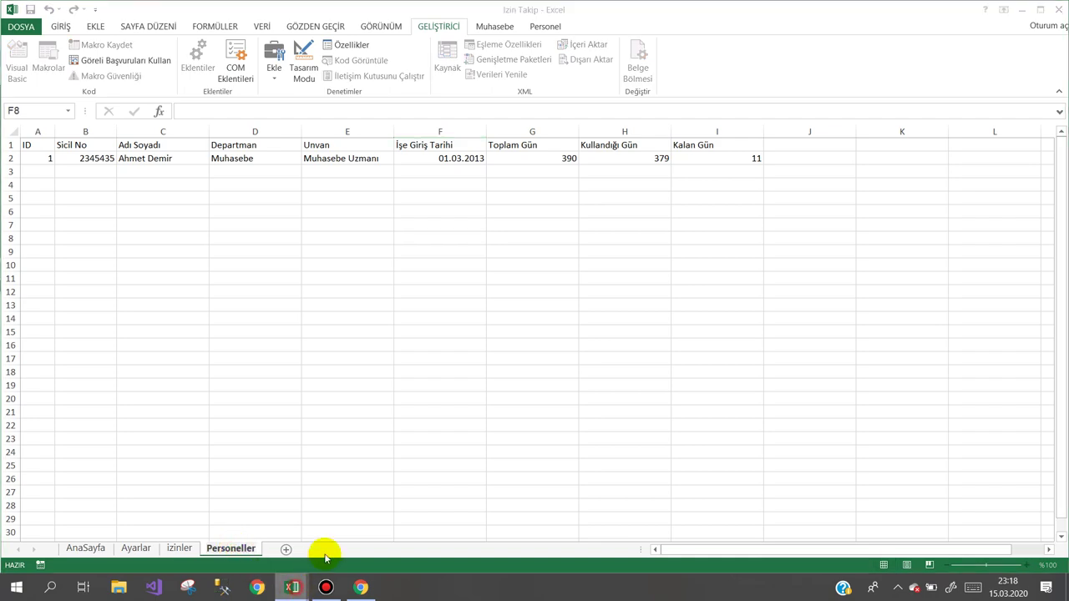
left_click(364, 524)
left_click(337, 280)
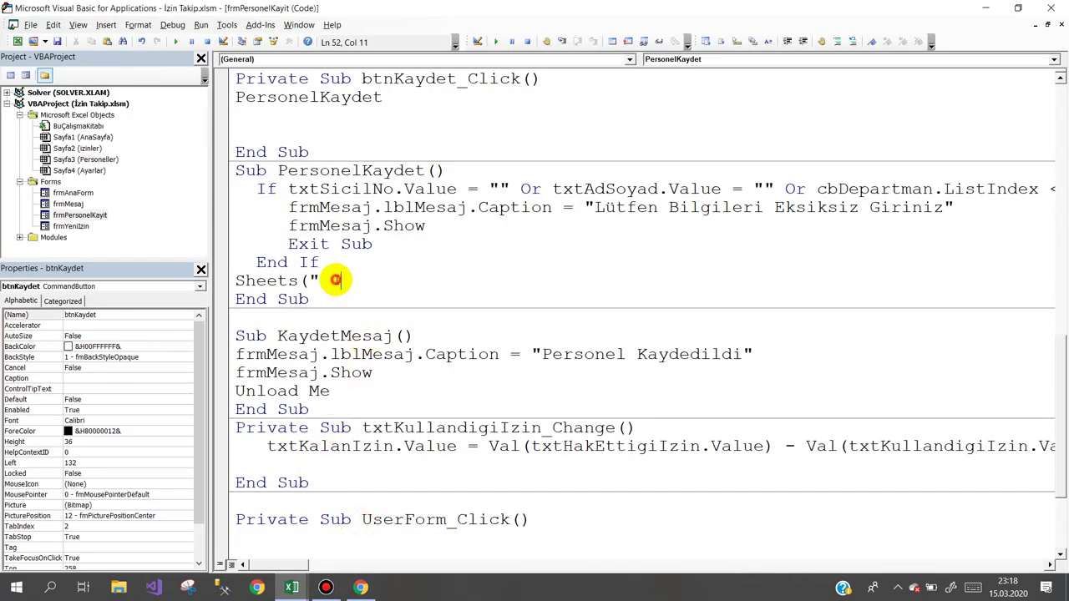
type("Personeller")
left_click_drag(337, 281, 316, 281)
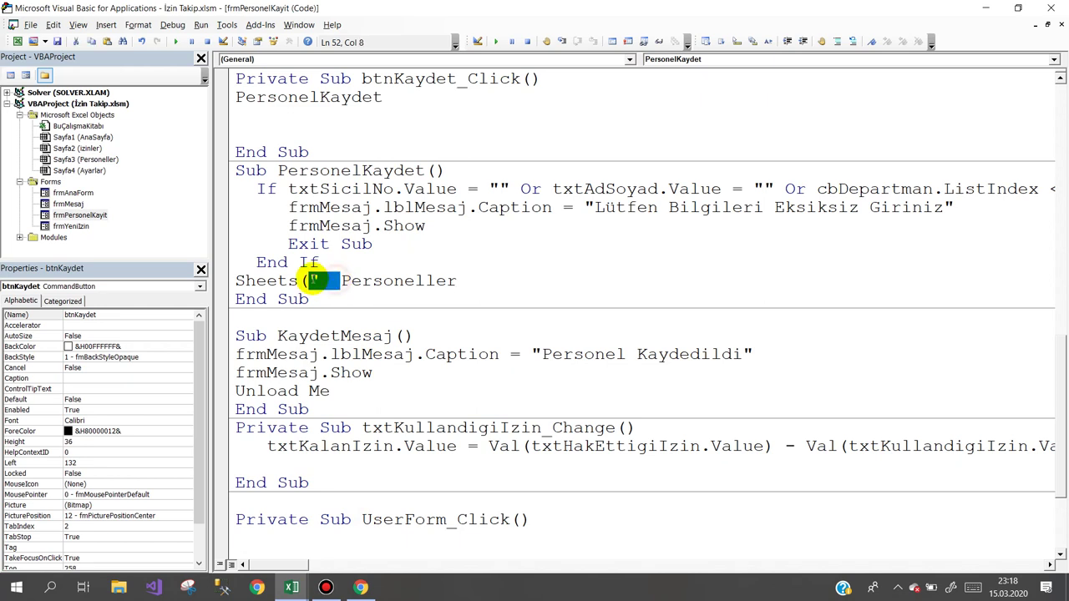
key("Delete")
key("End")
type("\"")
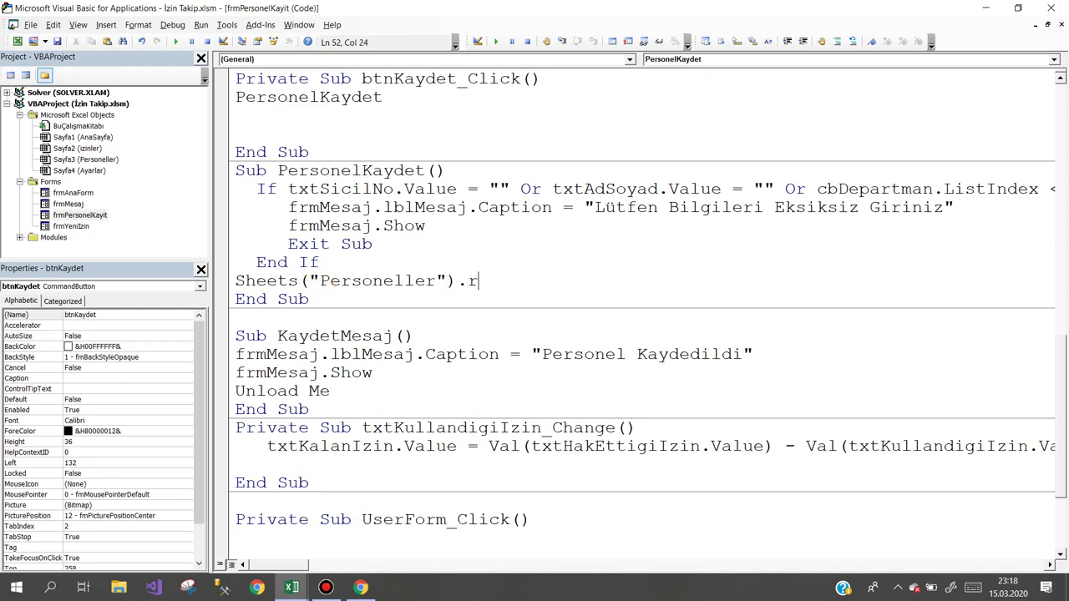
type("ow")
type("\"")
type(").i")
type("nser")
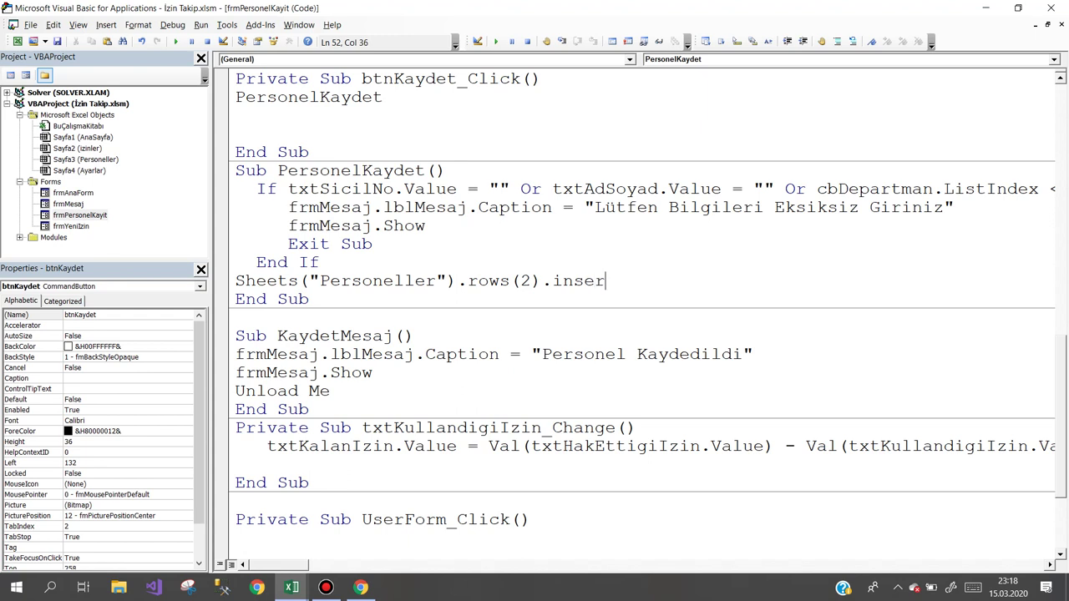
type("t")
key("Return")
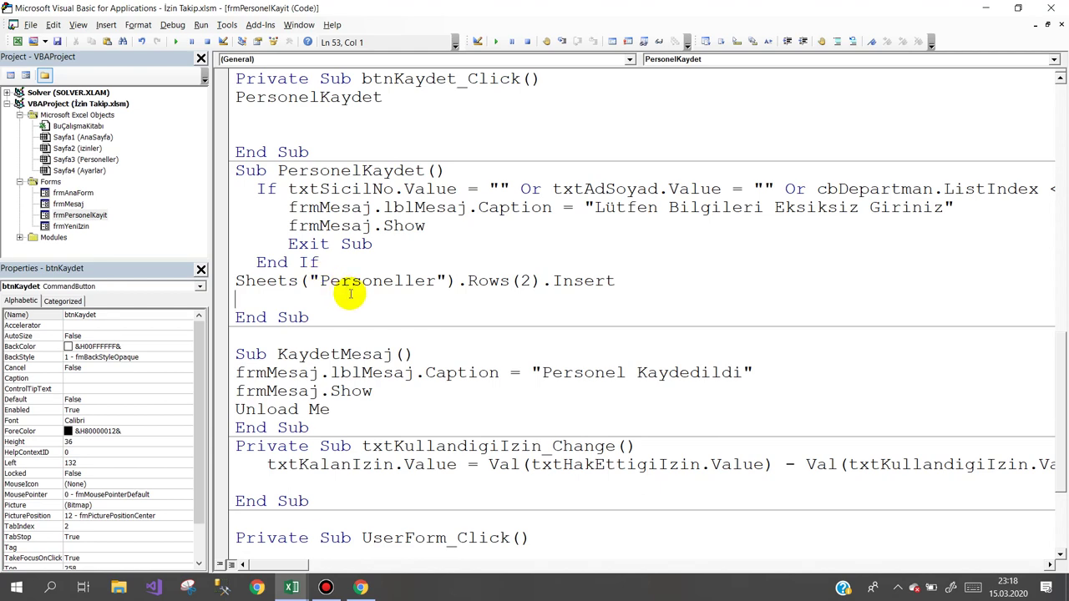
Step: Type 'Personel ID' into cell C1 of the Ayarlar sheet, then return to the form's code
mouse_move(294, 595)
left_click(243, 543)
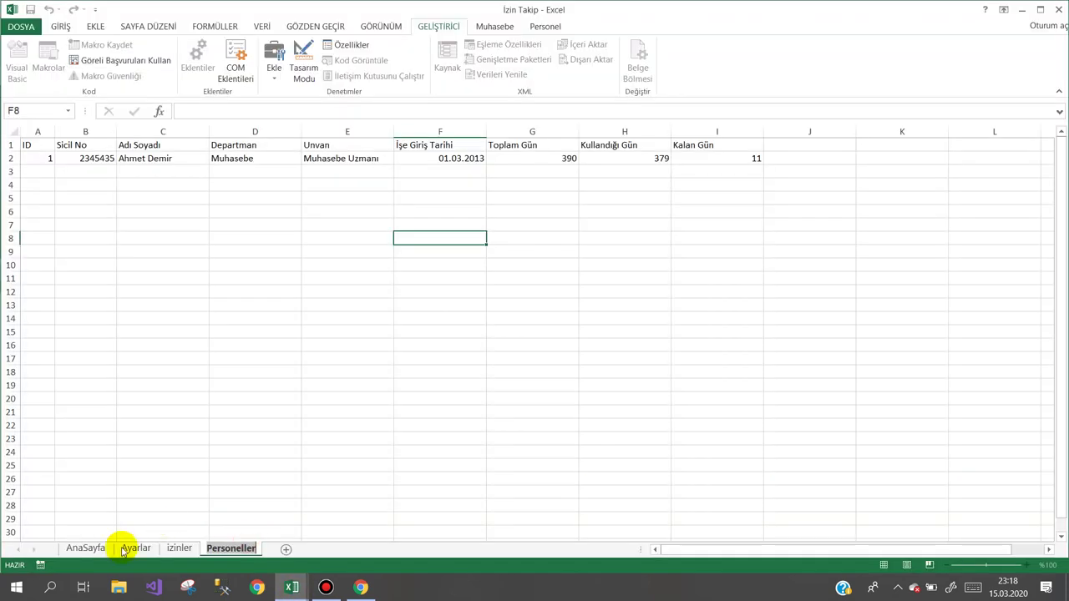
left_click(134, 548)
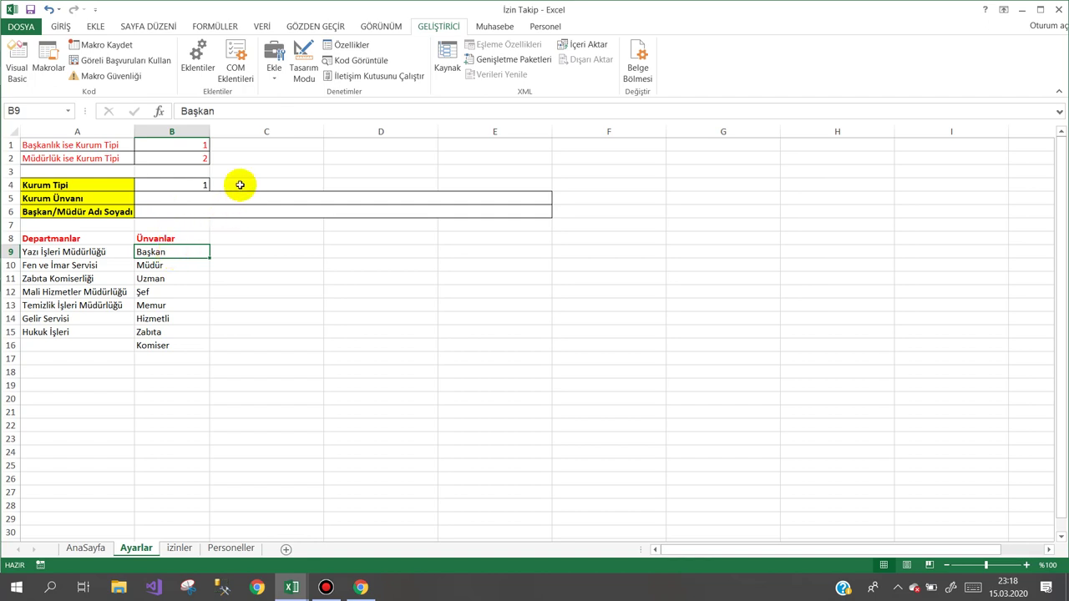
left_click(249, 146)
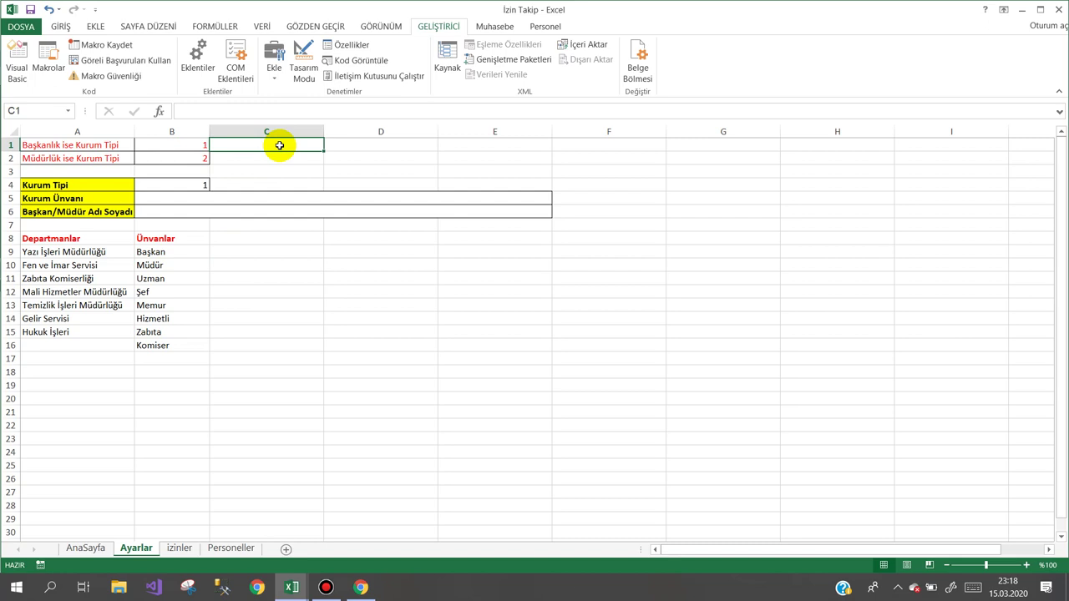
type("Per")
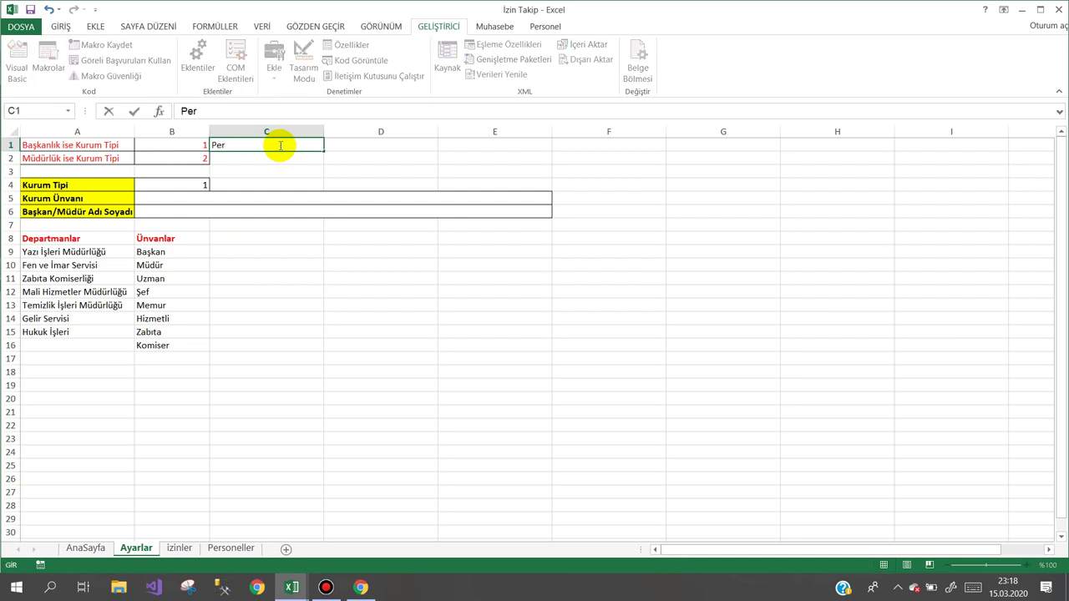
type("sonel ID")
key("Tab")
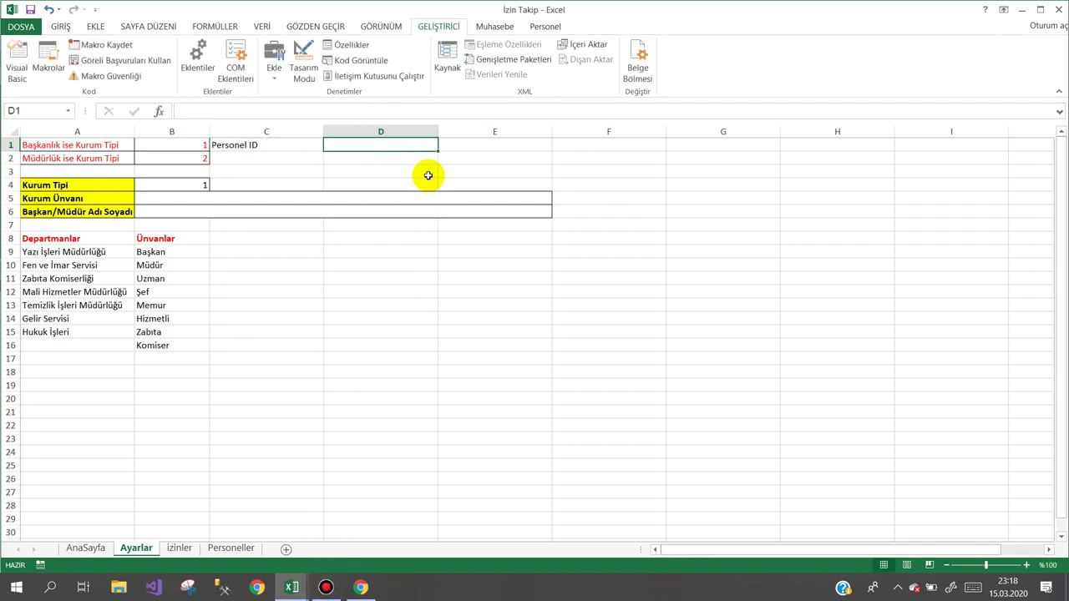
mouse_move(301, 584)
left_click(351, 505)
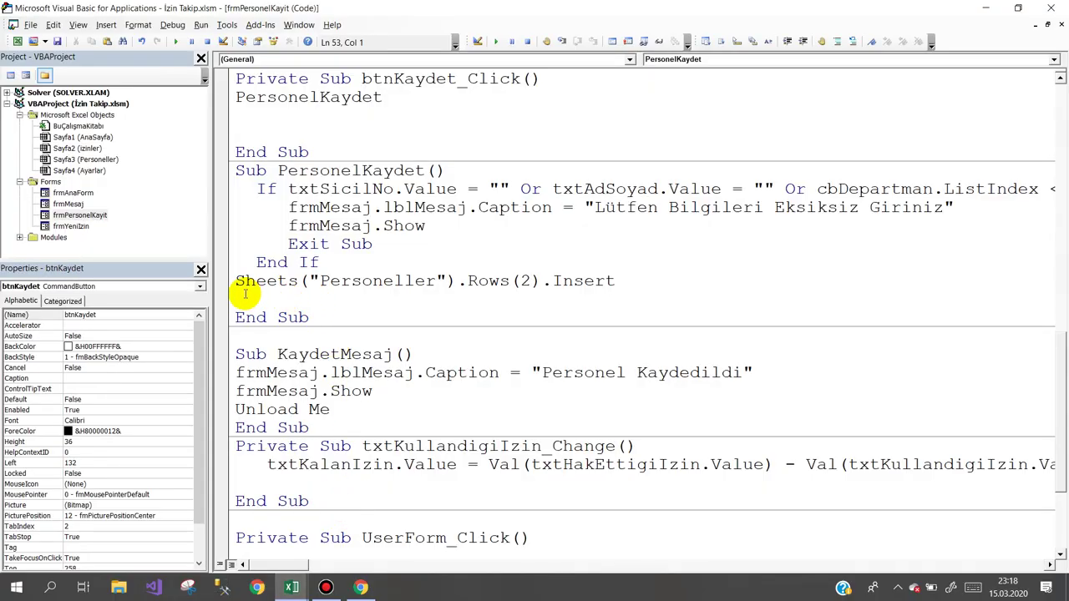
type("she")
key("ctrl+space")
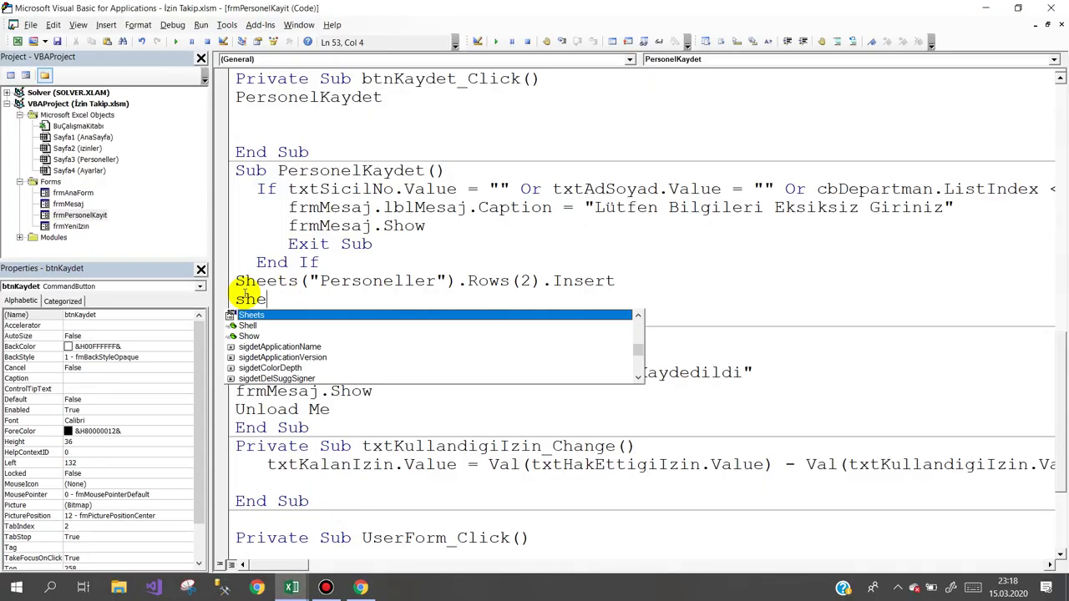
type("(\"A")
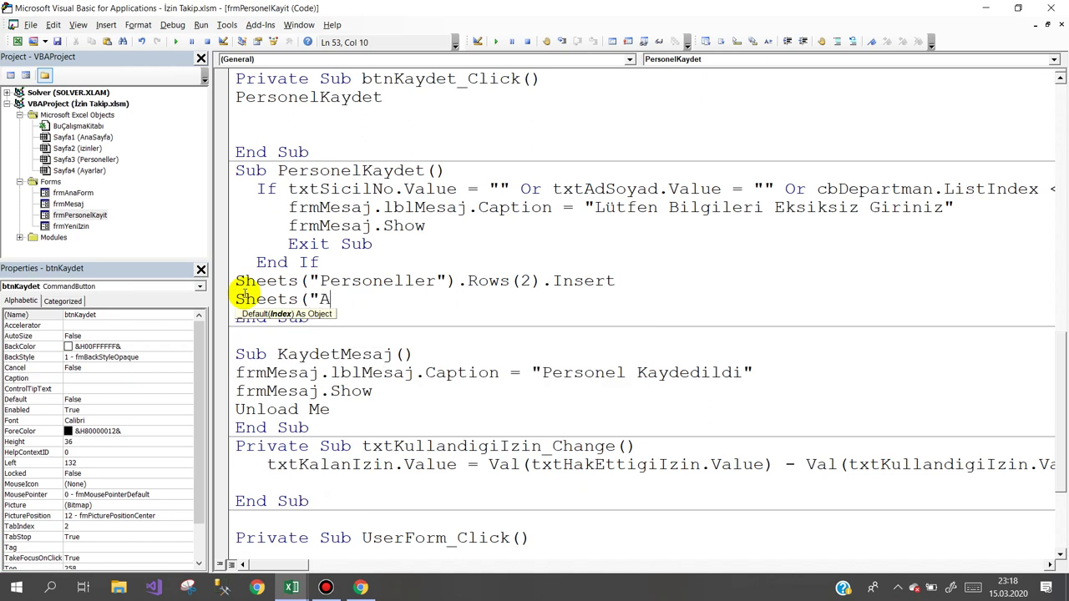
type("yarlar\")")
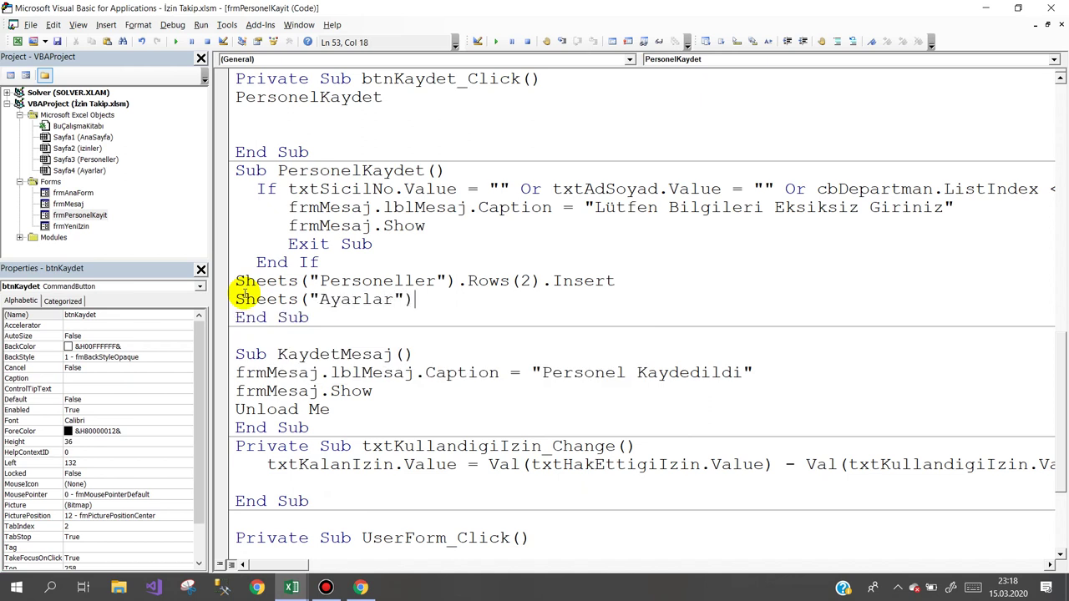
type(".range(")
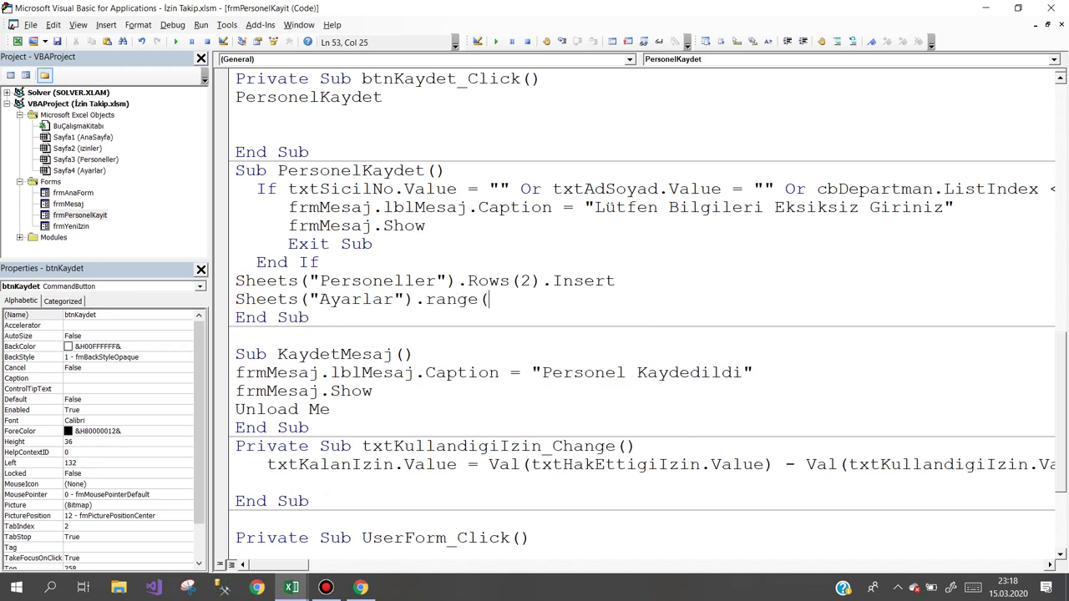
type("\"D1\"")
type(").value")
key("BackSpace")
key("BackSpace")
key("BackSpace")
key("BackSpace")
type("alue=")
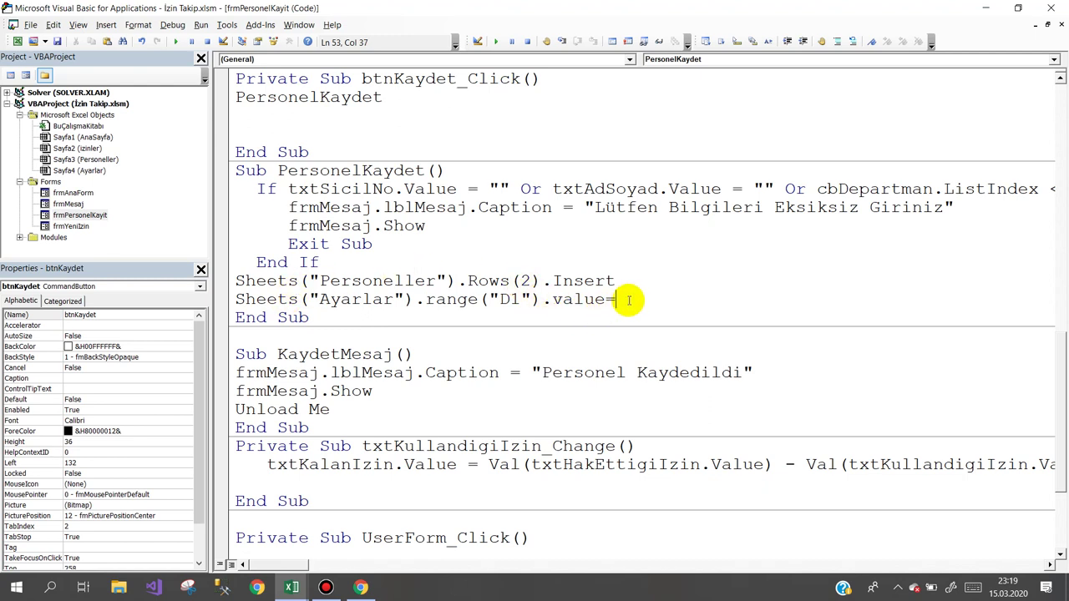
left_click_drag(618, 299, 233, 299)
key("ctrl+c")
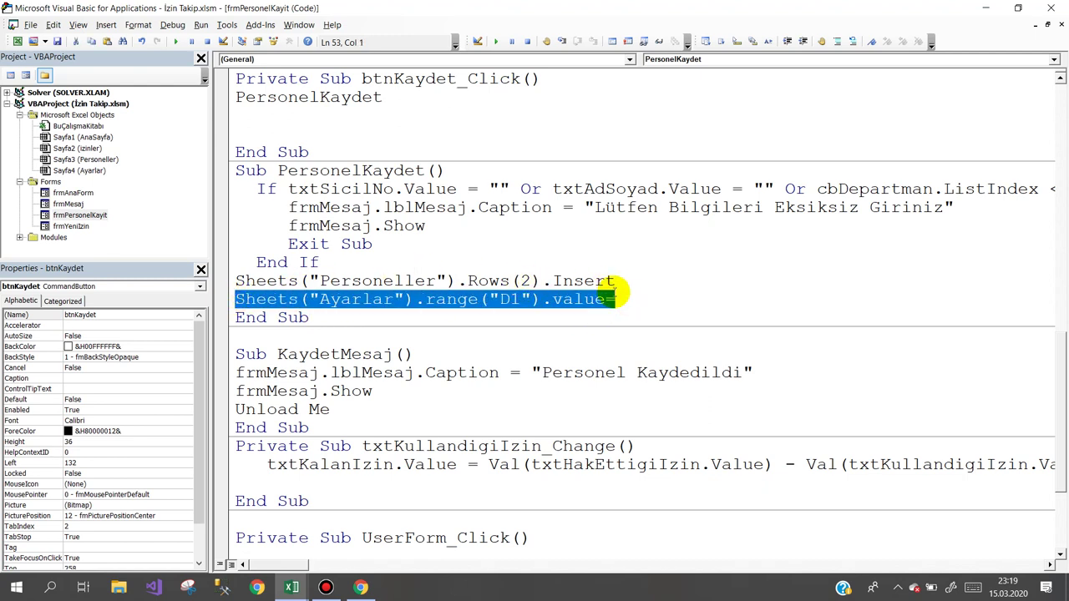
left_click(622, 299)
key("ctrl+v")
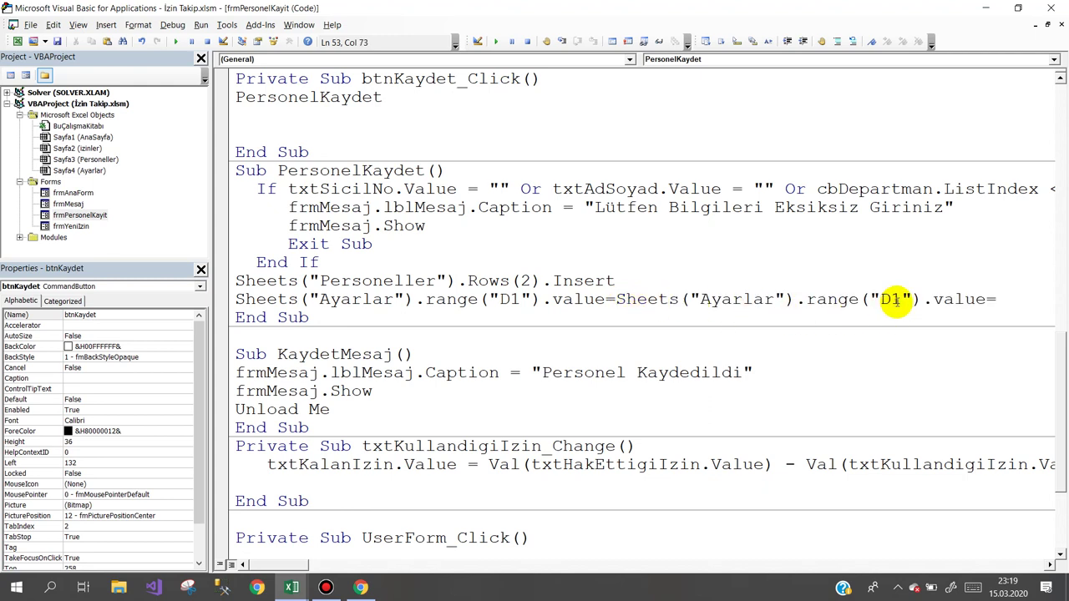
left_click_drag(998, 299, 989, 299)
type("+ ")
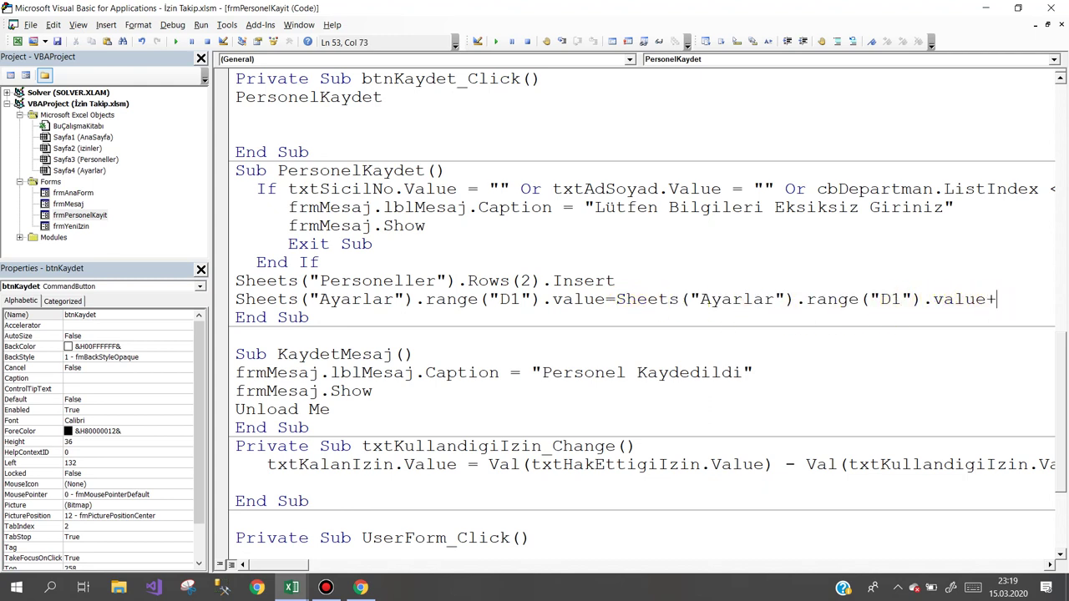
type("1")
key("Return")
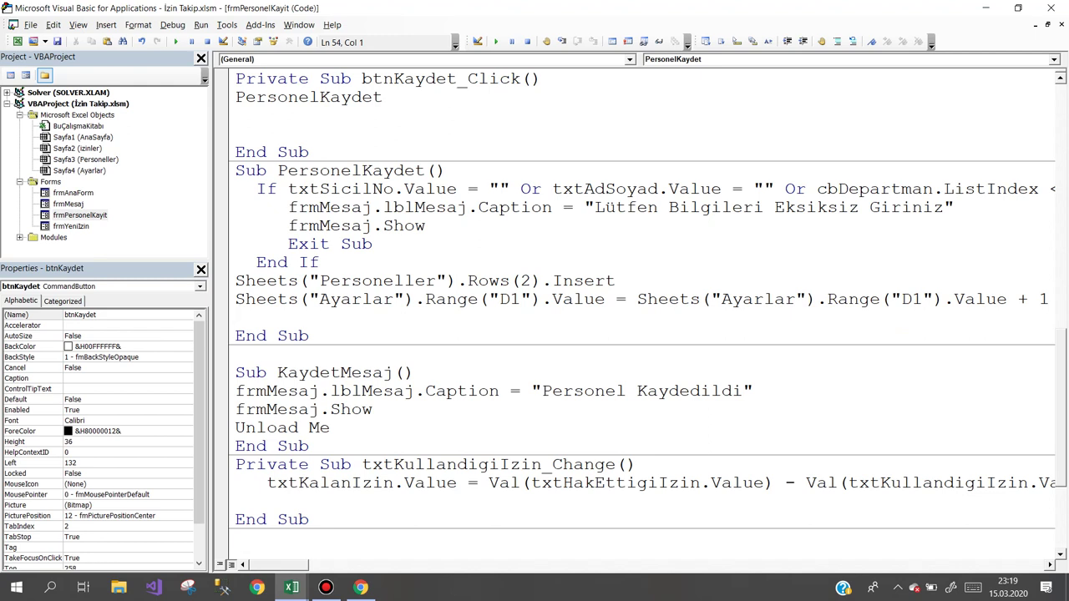
key("shift+Up")
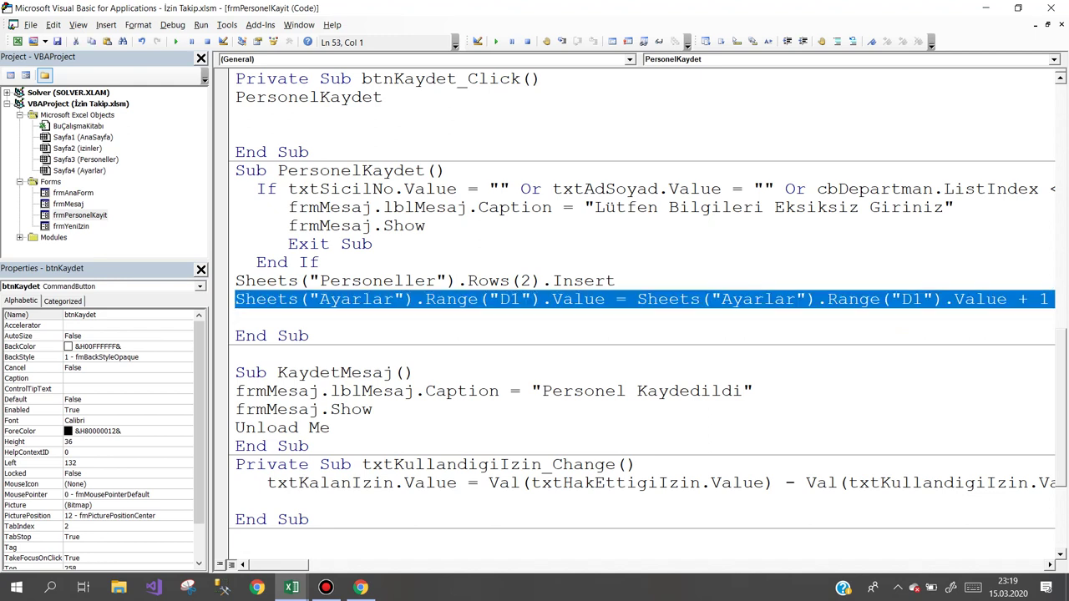
key("ctrl+x")
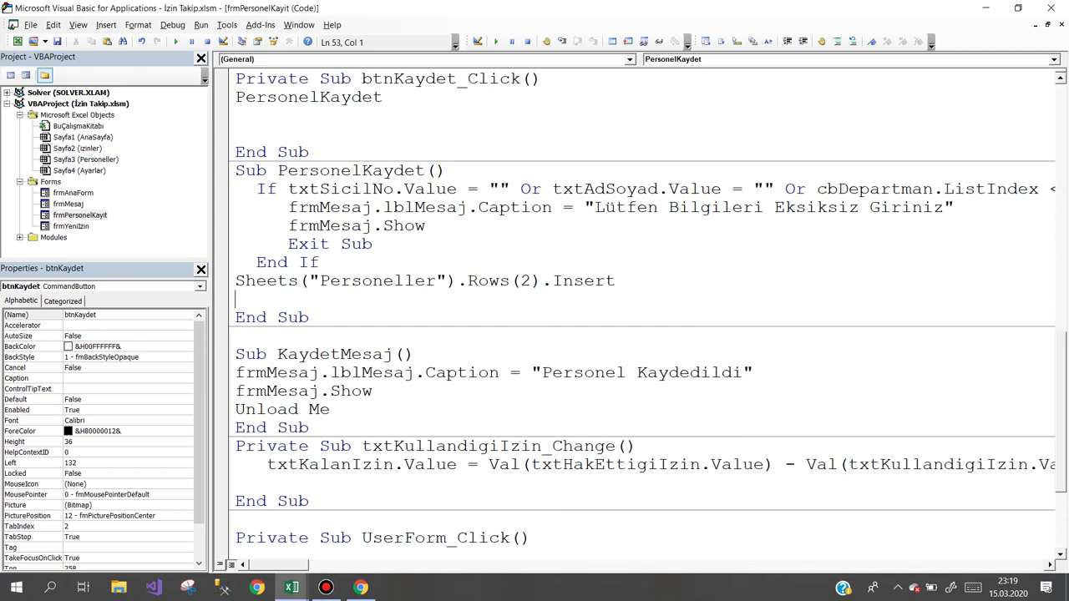
Step: Declare a new Sub named PersonelIdVer between the existing procedures
key("Down")
key("Down")
type("sub ")
type("Ye")
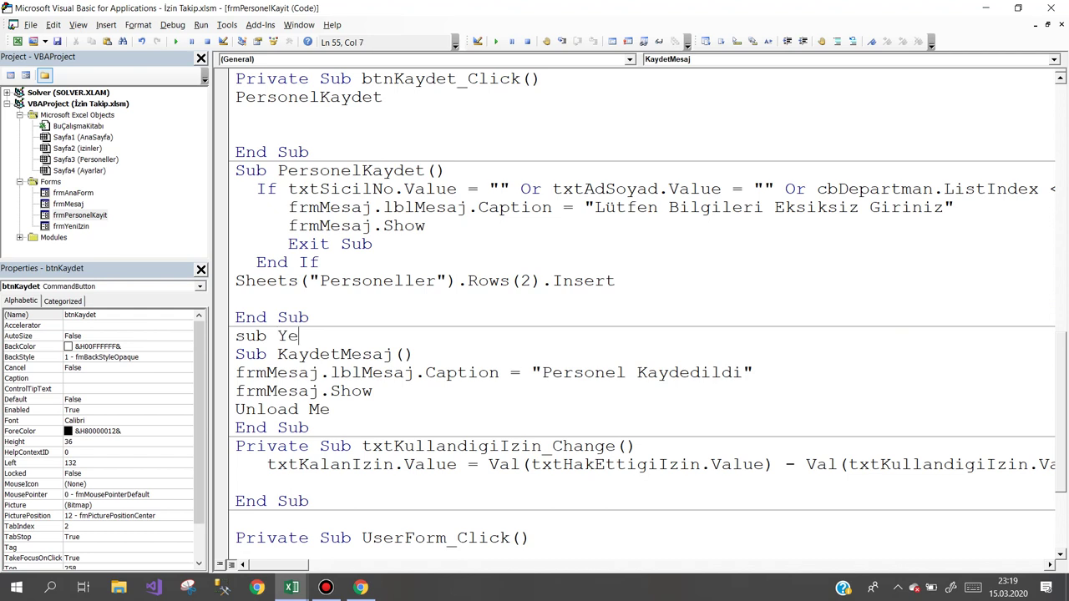
type("ni")
type("Id")
type("V")
type("ers")
key("BackSpace")
key("BackSpace")
key("BackSpace")
type("e")
type("r")
left_click(278, 336)
key("End")
key("Left")
key("Left")
key("Left")
key("Left")
key("Right")
key("Right")
key("Right")
key("Right")
key("Left")
key("Left")
key("Left")
key("Left")
key("BackSpace")
key("BackSpace")
key("BackSpace")
key("BackSpace")
type("Personel")
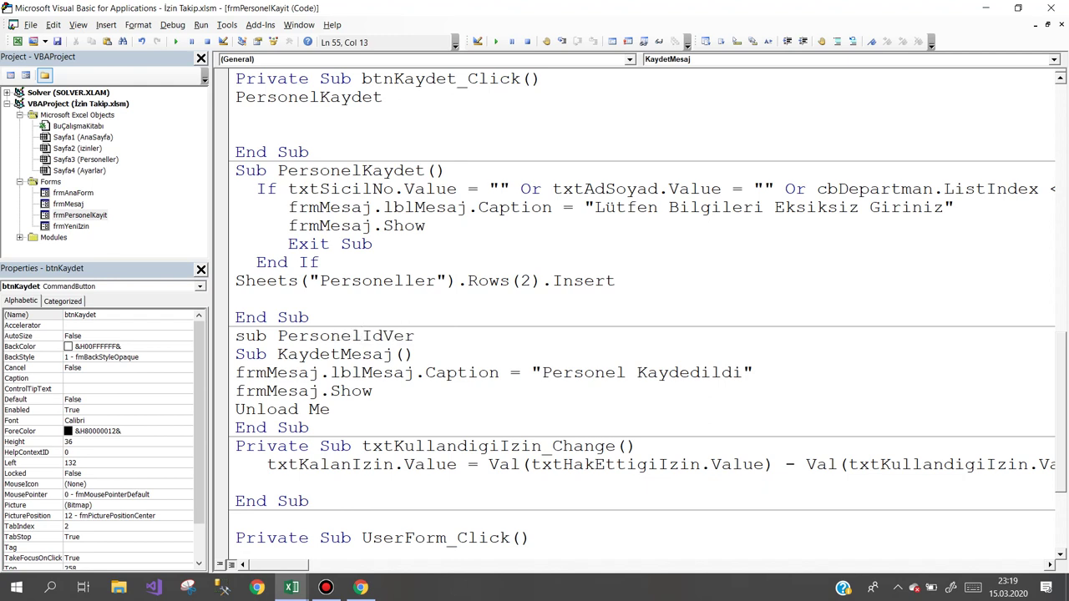
type("e")
key("BackSpace")
Step: Paste the Ayarlar D1 increment line into PersonelIdVer's body
key("Return")
key("ctrl+v")
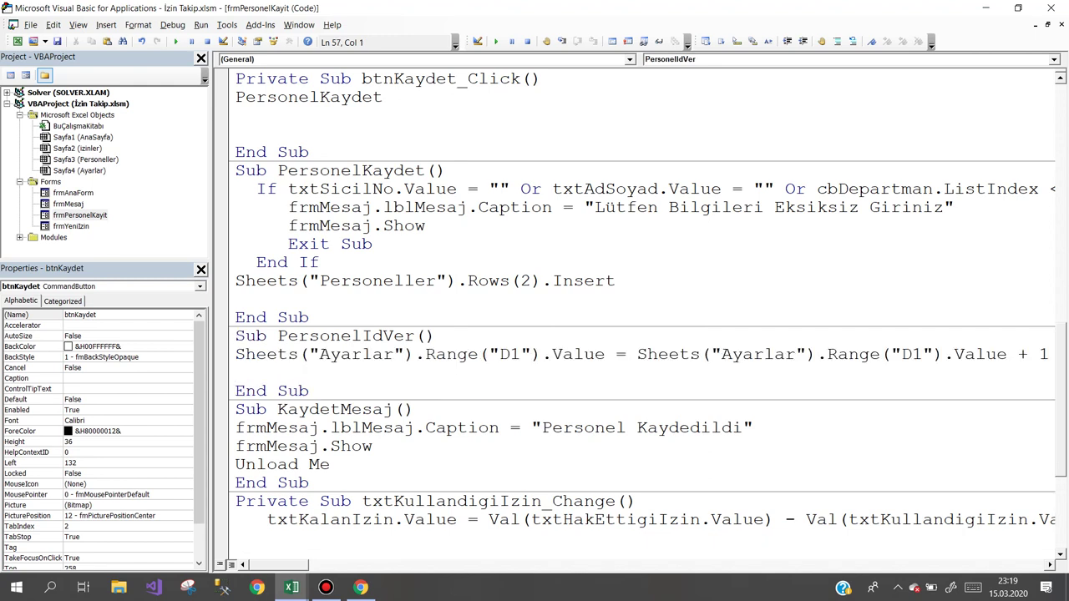
key("BackSpace")
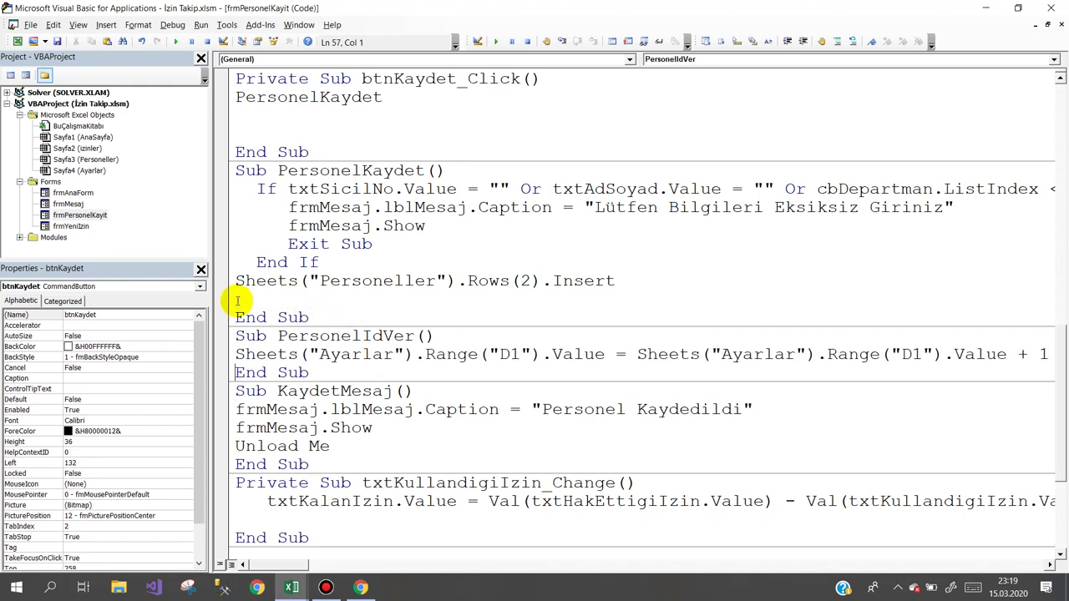
Step: Call PersonelIdVer on the line after the Personeller Rows(2).Insert
left_click(237, 299)
type("PEr")
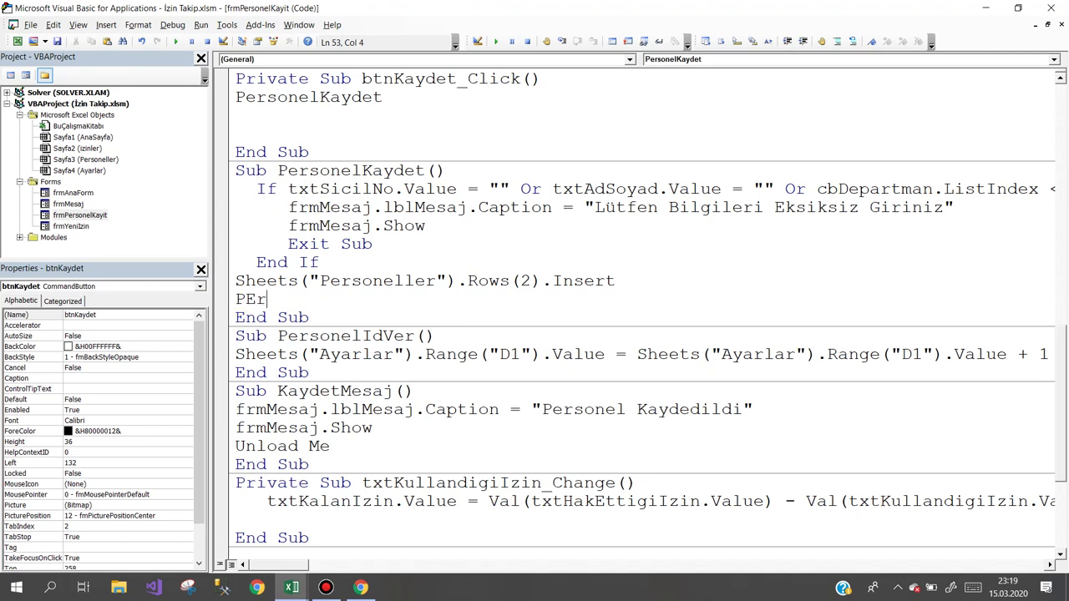
type("s")
key("BackSpace")
key("BackSpace")
key("BackSpace")
type("er")
key("ctrl+space")
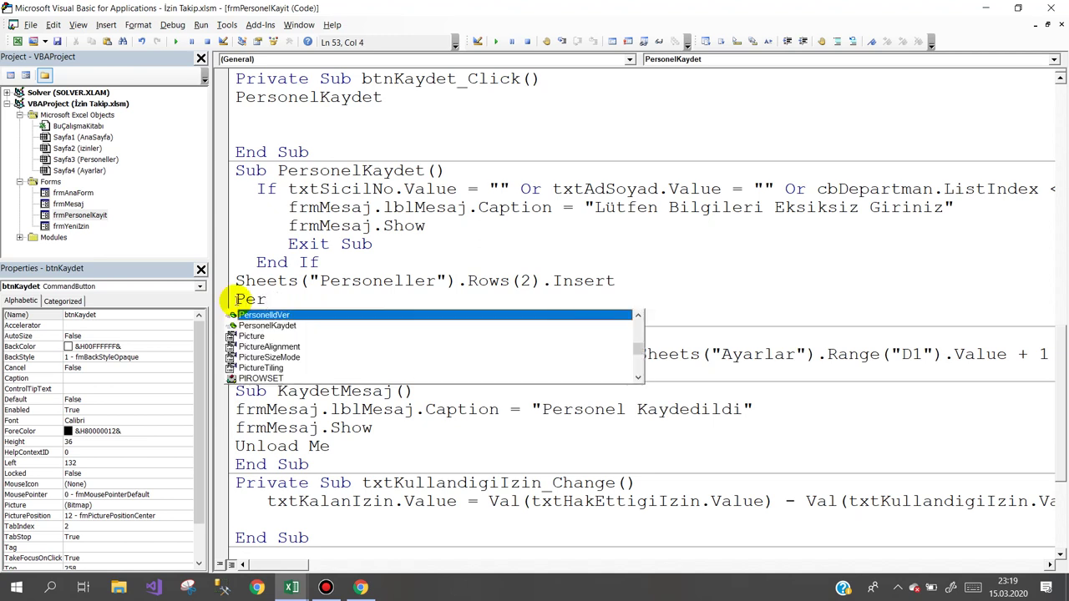
key("space")
key("Return")
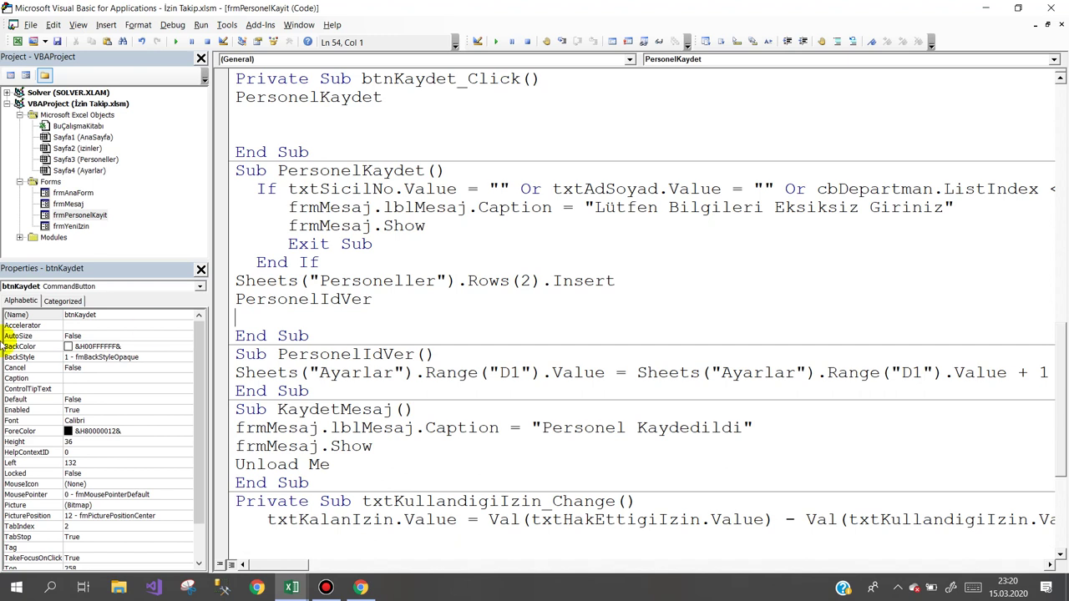
left_click(452, 282)
Step: Write Sheets("Personeller").Range("A2") = Sheets("Ayarlar").Range("D1").Value using copied sheet references
left_click_drag(451, 282, 236, 282)
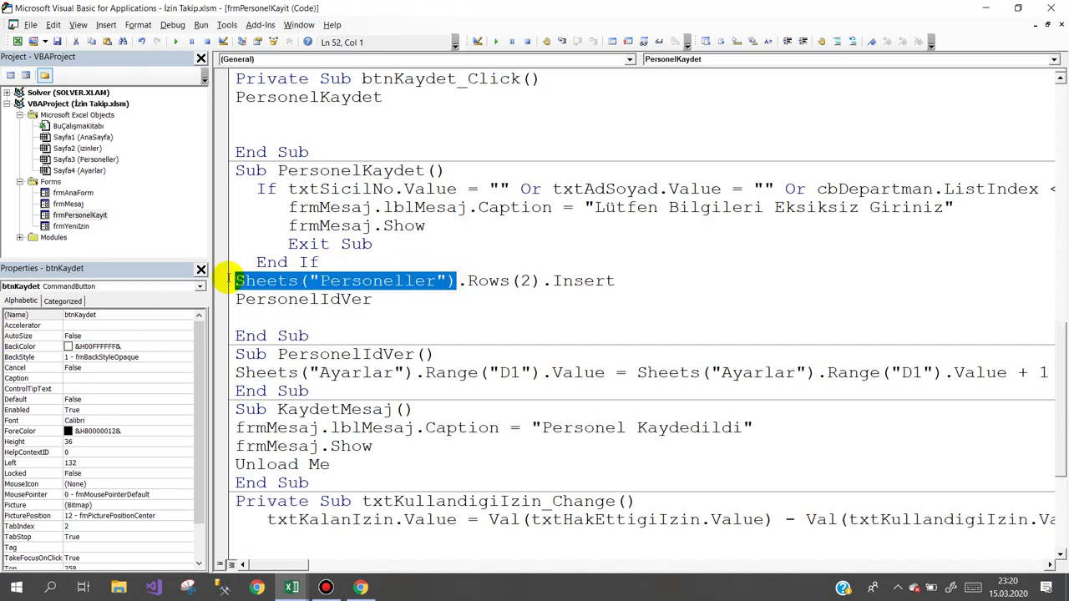
left_click(235, 316)
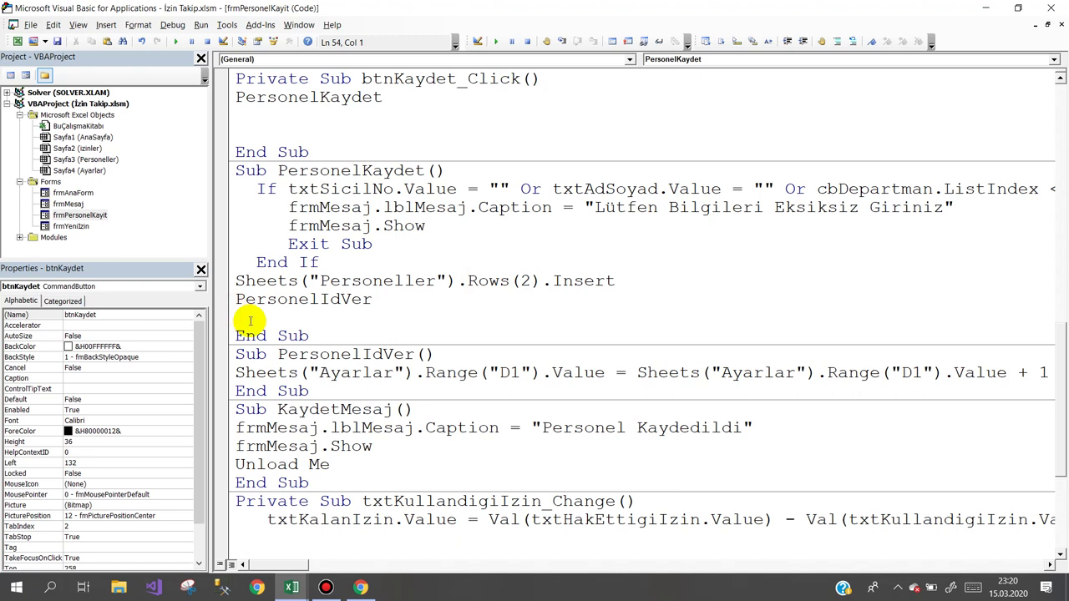
key("ctrl+v")
type(".ran")
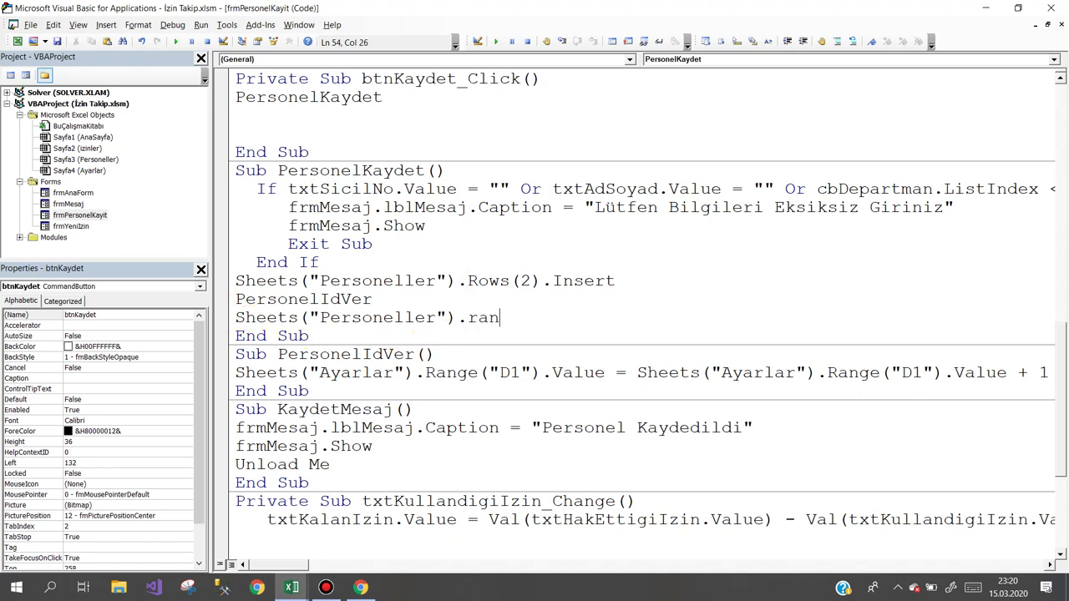
type("ge(\"A")
type("2\")")
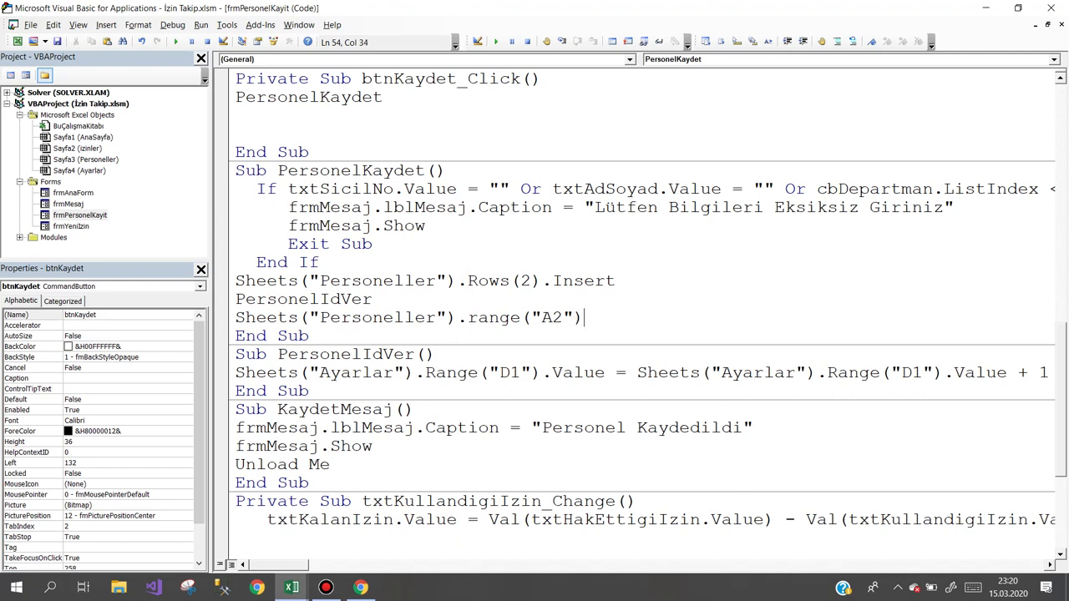
type("=")
left_click_drag(604, 372, 232, 373)
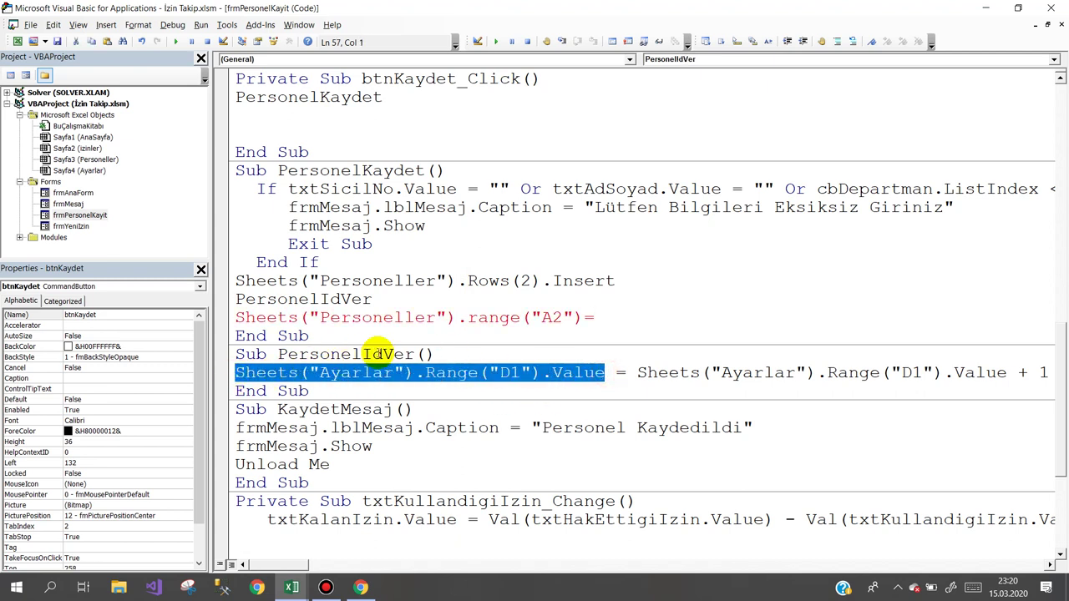
left_click(601, 320)
key("ctrl+v")
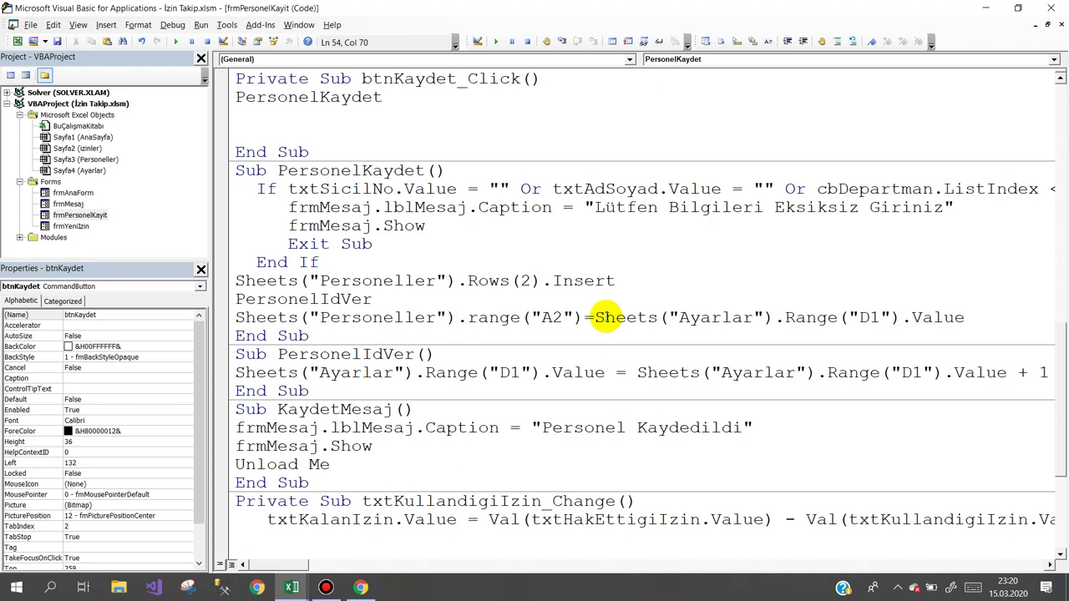
left_click(974, 318)
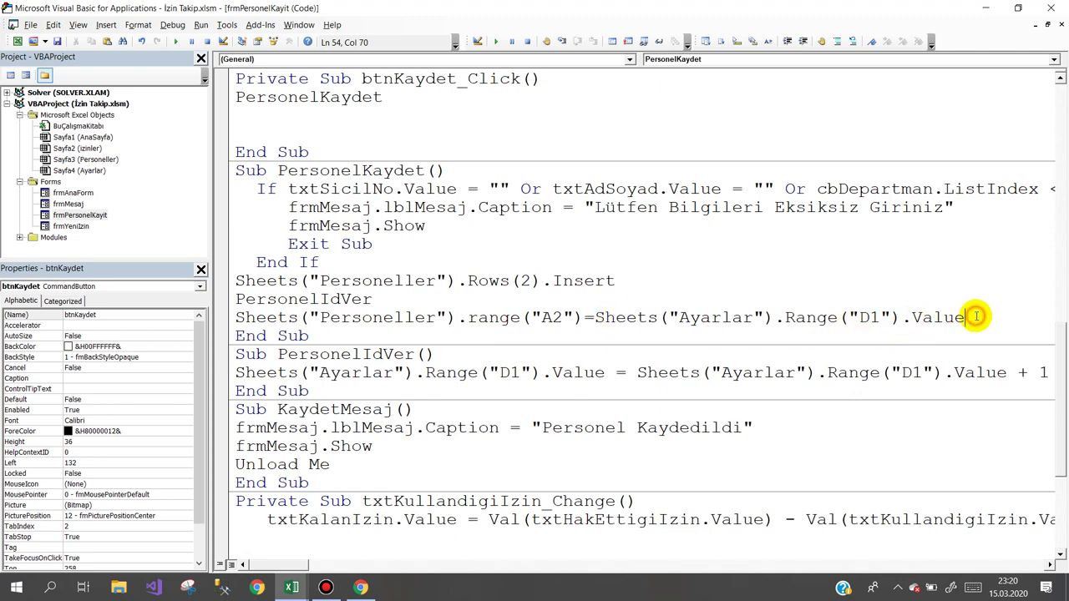
key("Return")
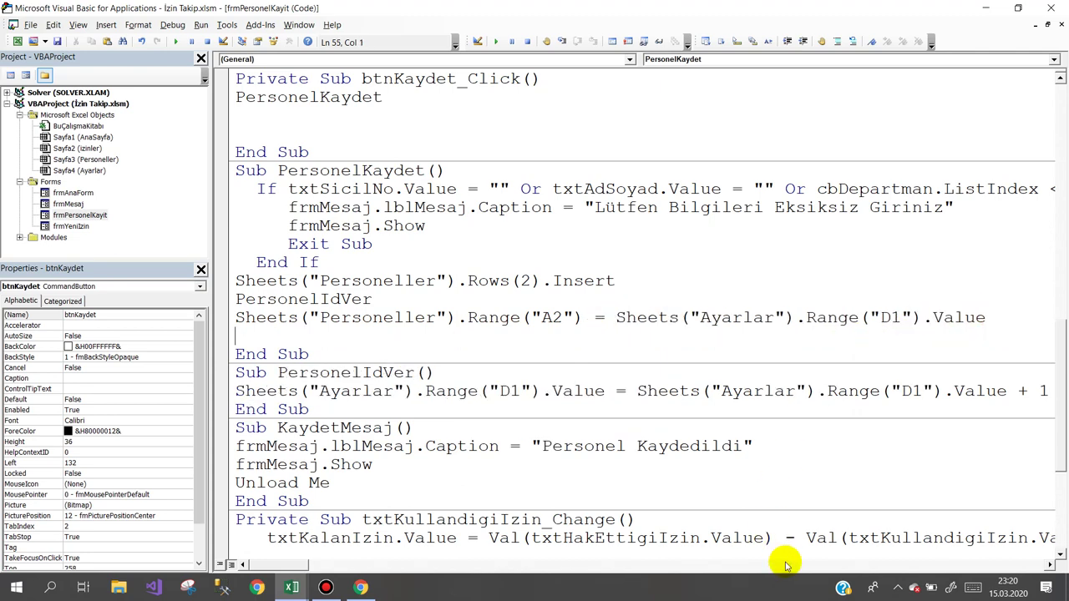
Step: Bring the İzin Takip workbook forward and check the ID in A2 and Sicil No in B2 on Personeller
mouse_move(307, 589)
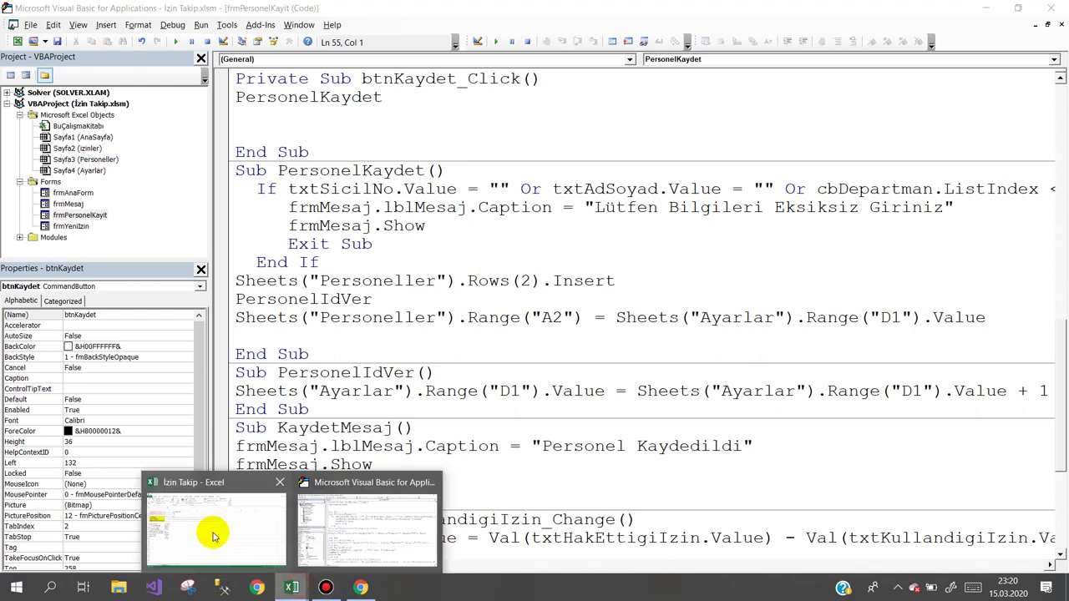
left_click(209, 535)
left_click(218, 551)
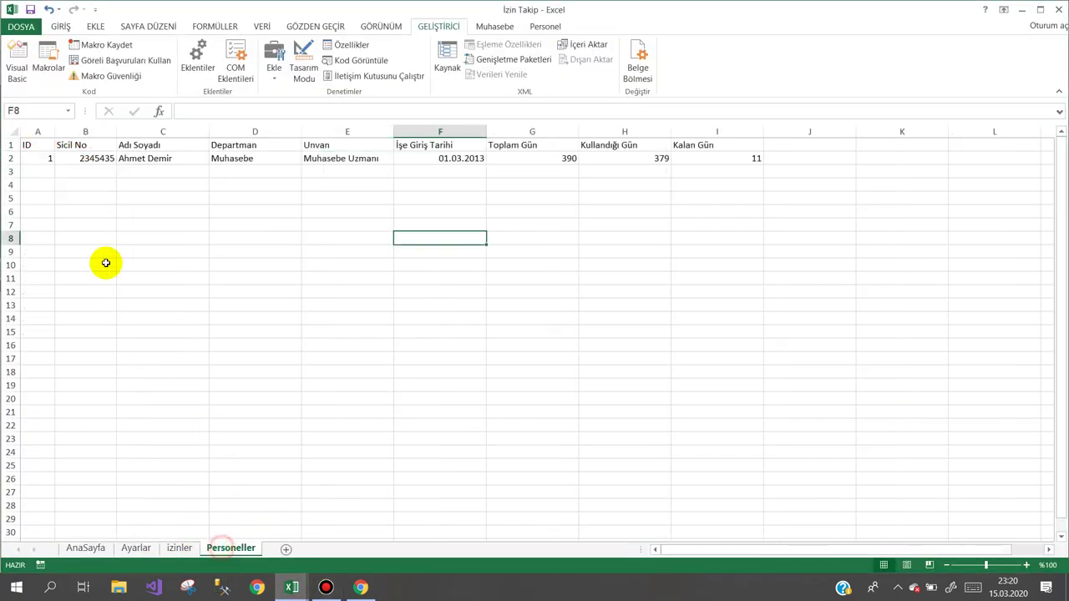
left_click(39, 158)
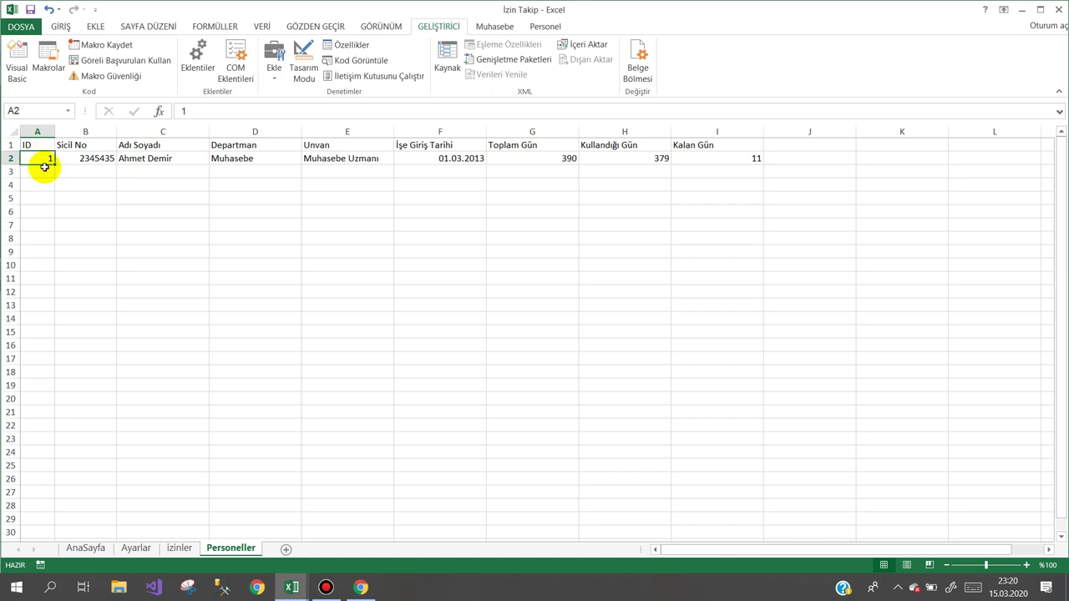
left_click(88, 159)
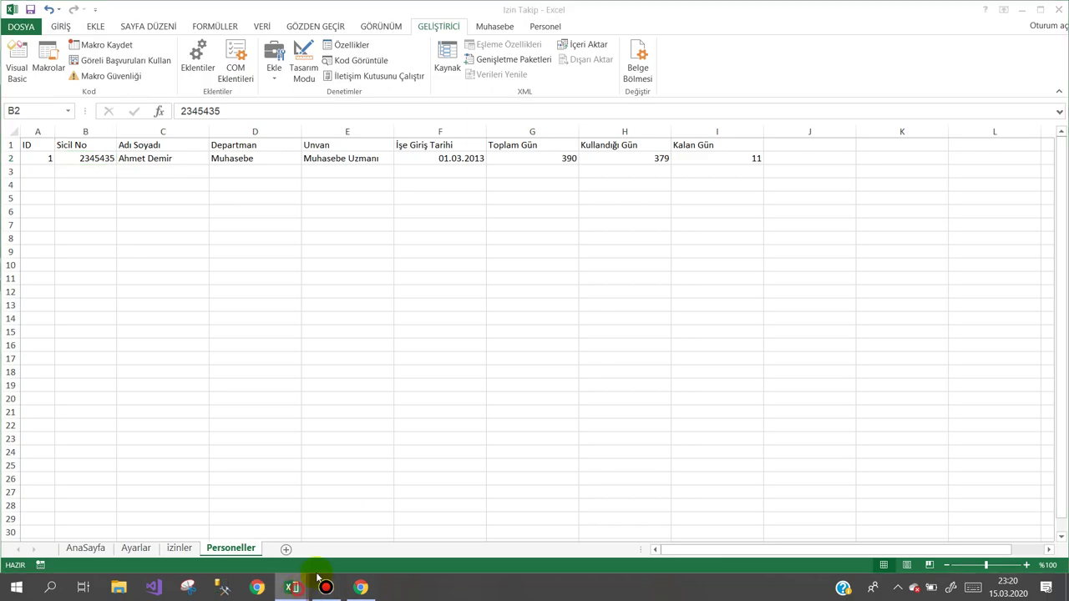
Step: Resize and position the VBA editor over the sheet so its headers and first record stay visible
left_click(291, 587)
left_click(359, 527)
left_click_drag(415, 14, 405, 163)
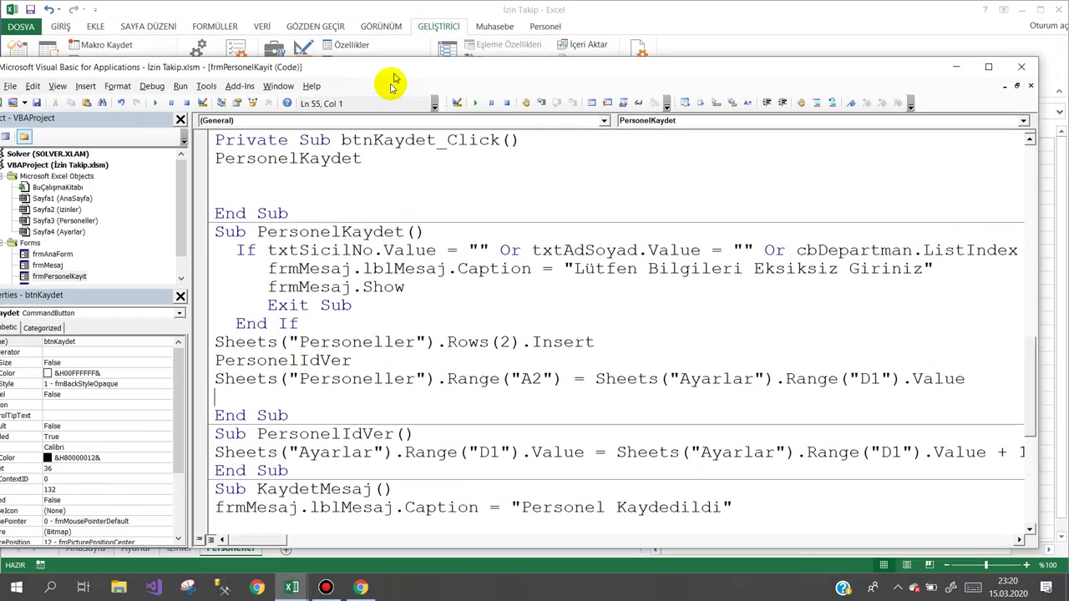
left_click(1059, 92)
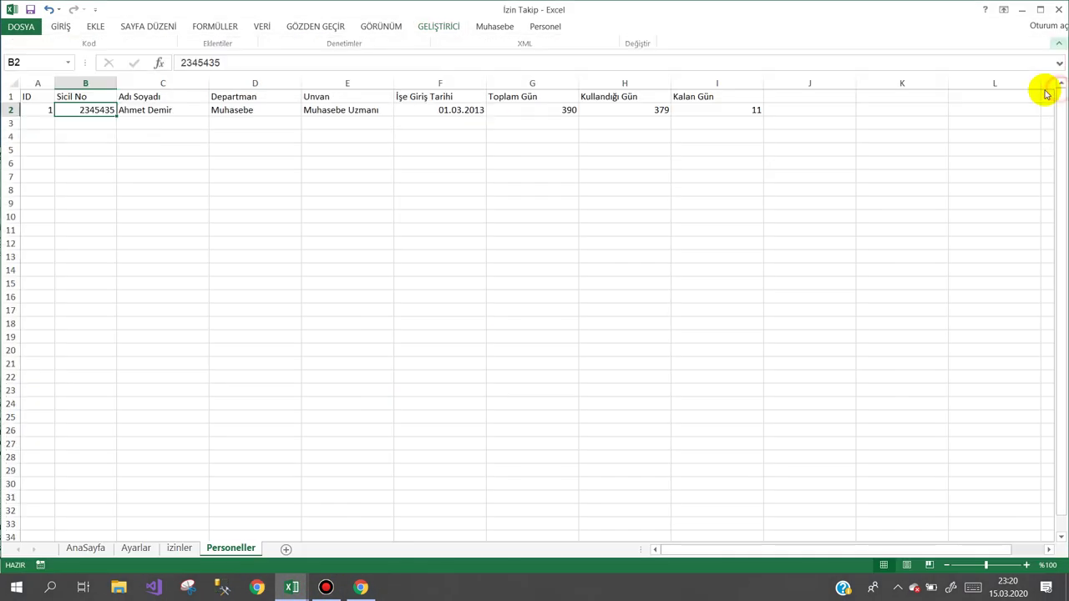
left_click(306, 587)
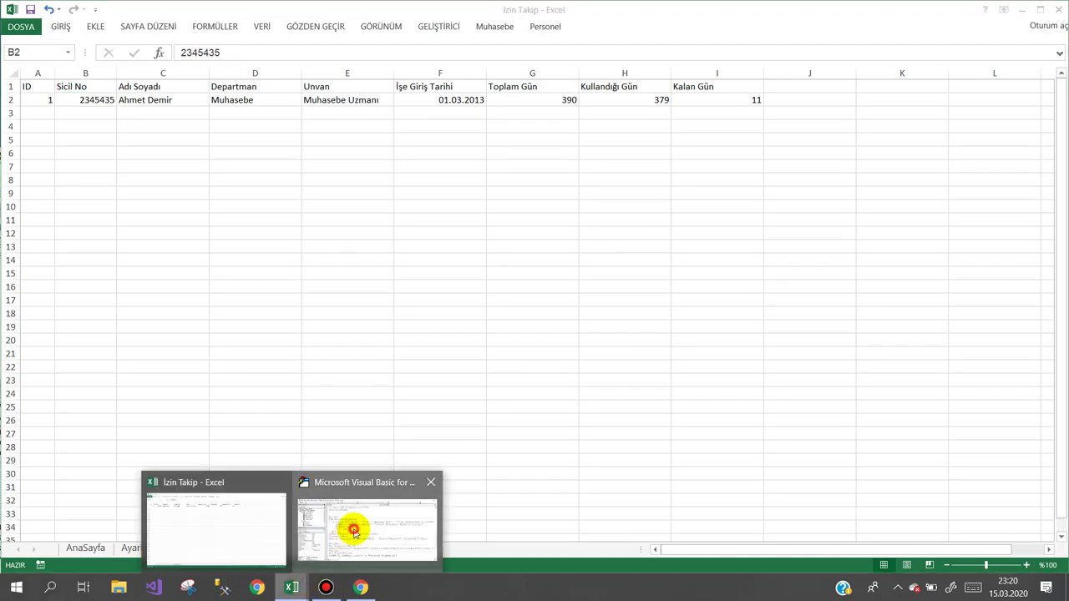
left_click(354, 529)
left_click_drag(342, 157, 347, 132)
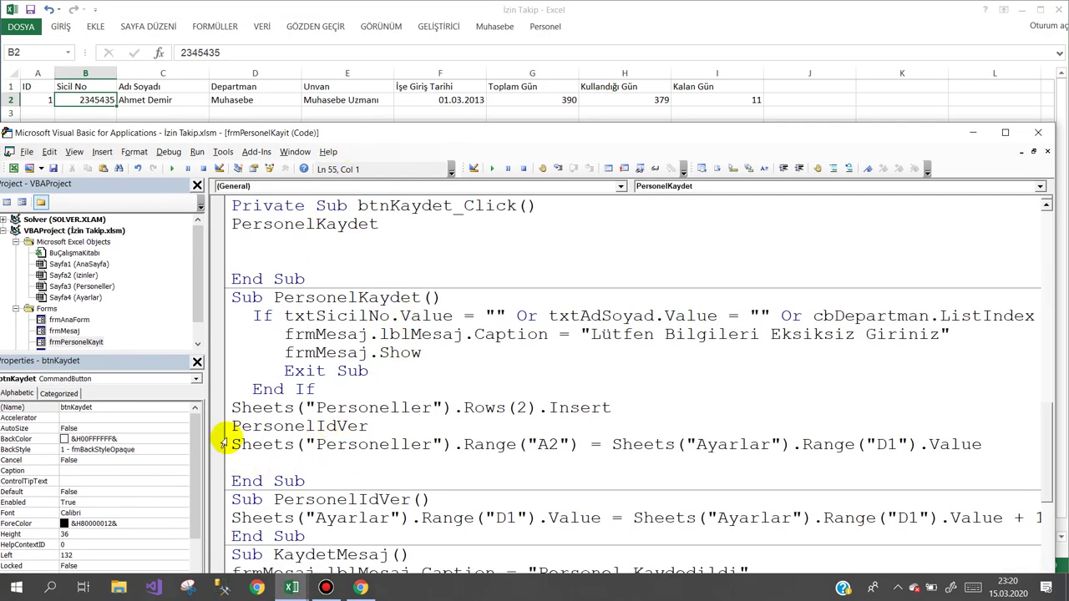
Step: Duplicate the Personeller Range("A2") reference as a new B2 line ending in .value
left_click_drag(233, 444, 579, 447)
key("ctrl+c")
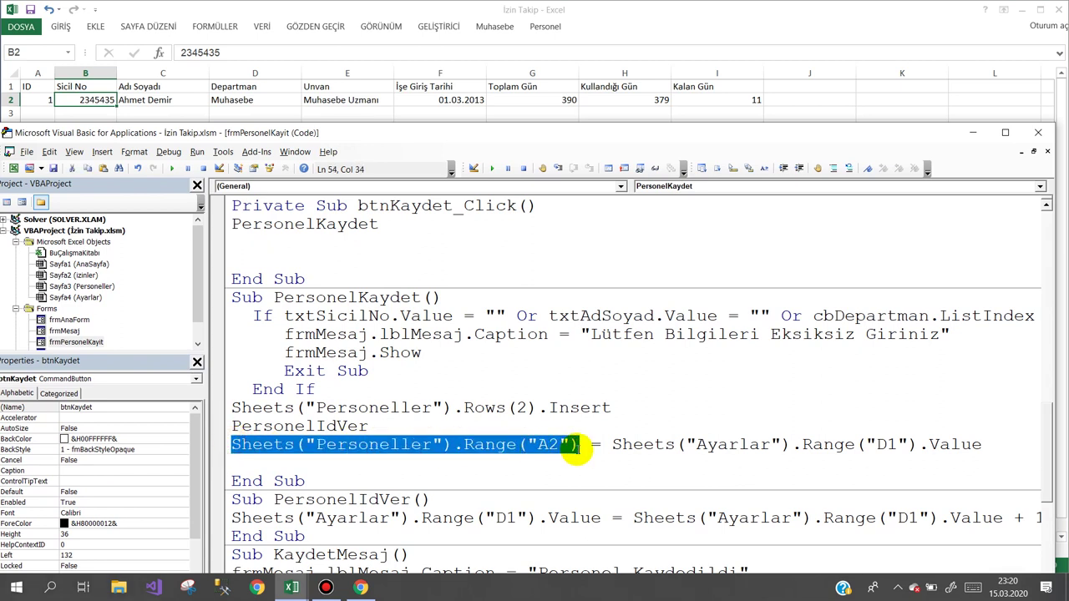
left_click(247, 461)
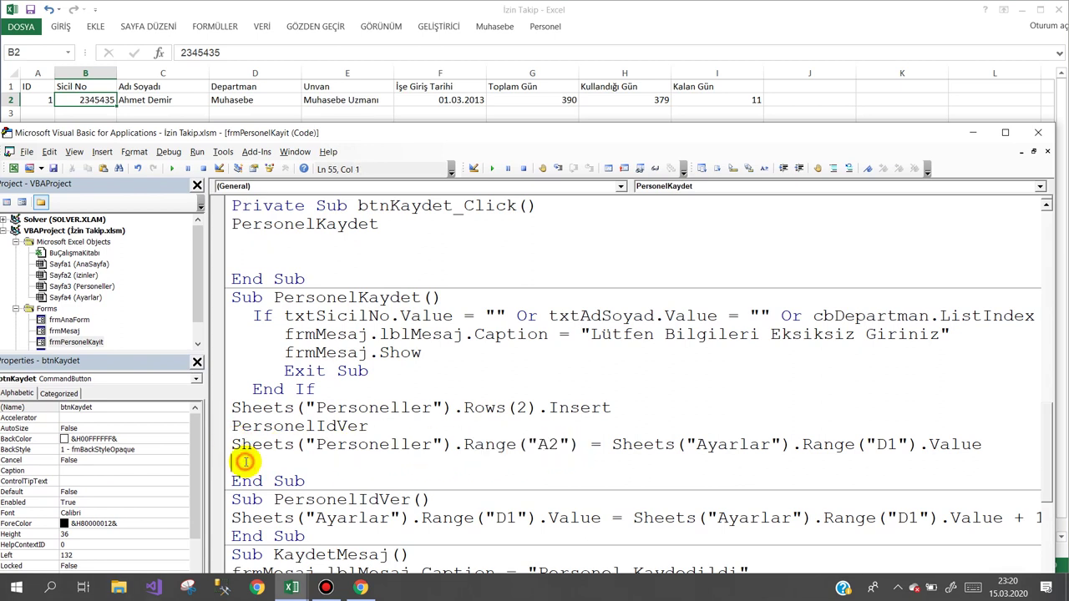
key("ctrl+v")
double_click(545, 463)
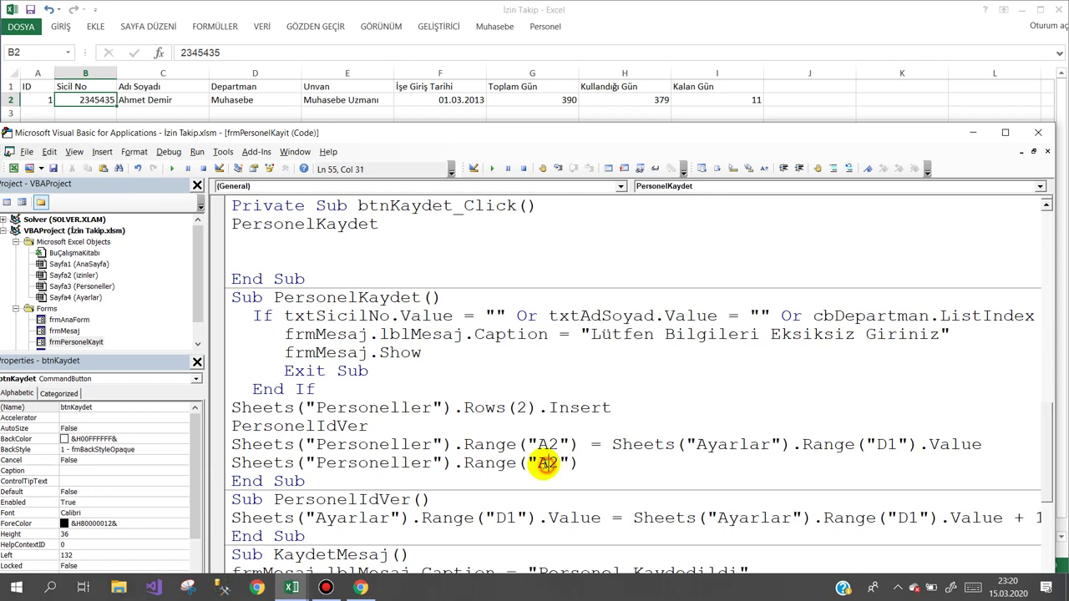
type("B2")
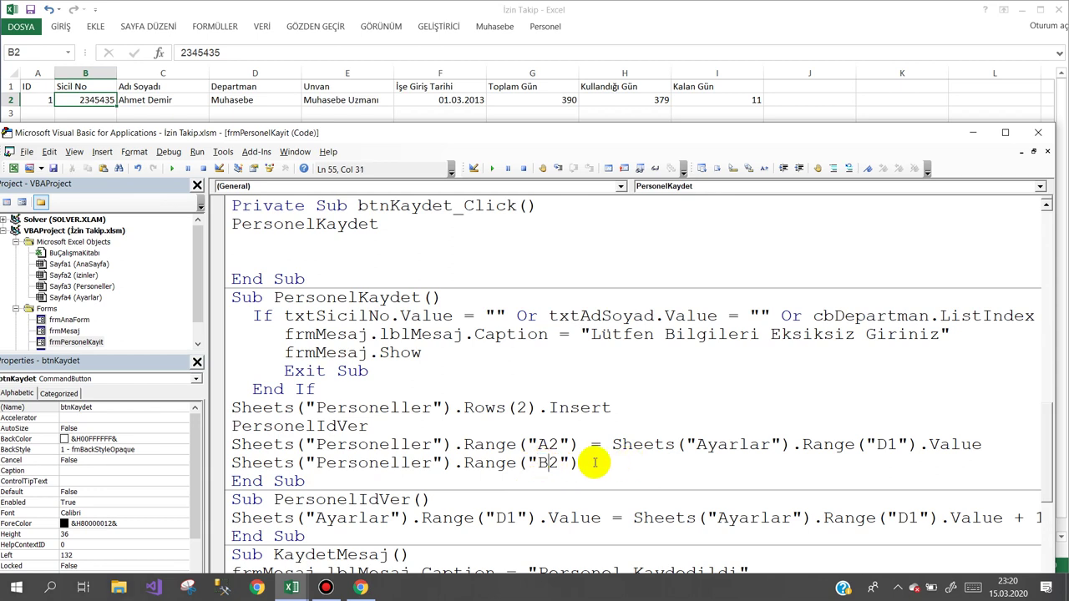
left_click(588, 462)
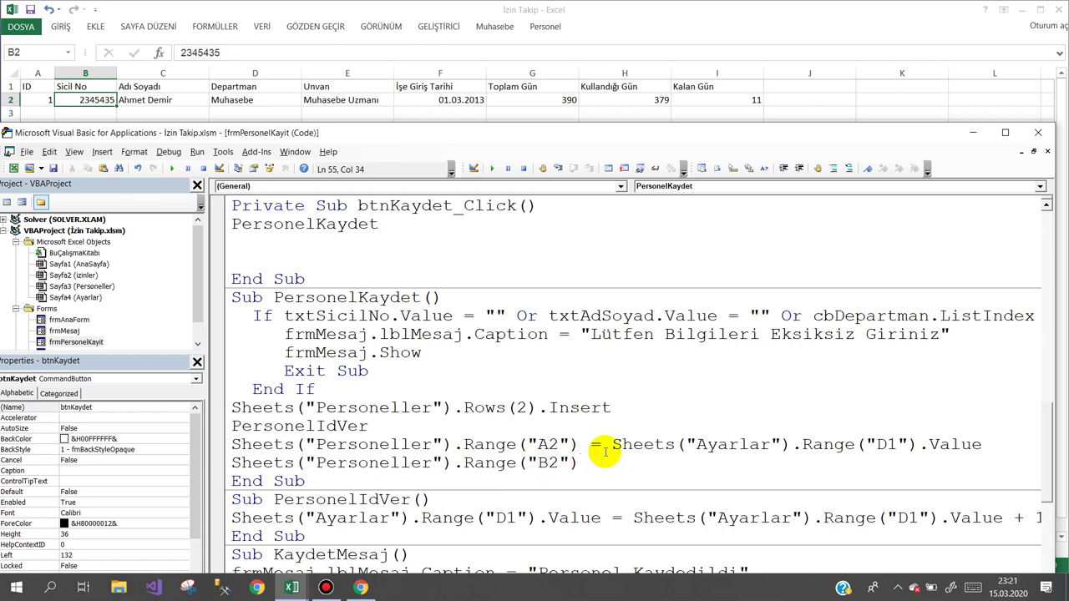
type(".valu")
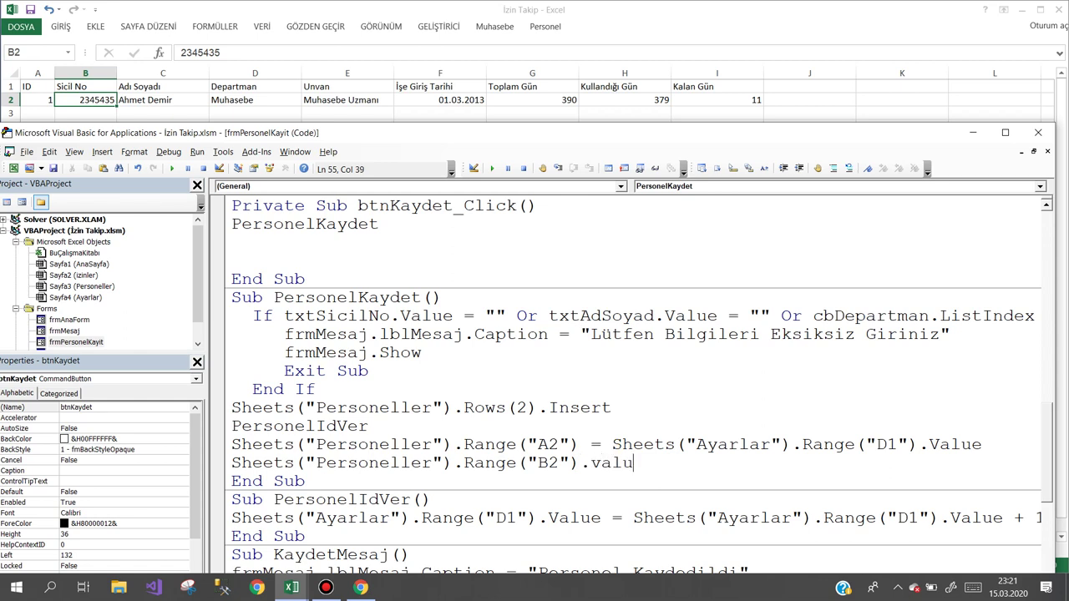
type("e")
Step: Add .Value to the A2 reference and make the B2 line equal txtSicilNo.Value
key("Up")
key("Left")
key("Left")
key("Left")
key("Left")
key("Left")
type(".valu")
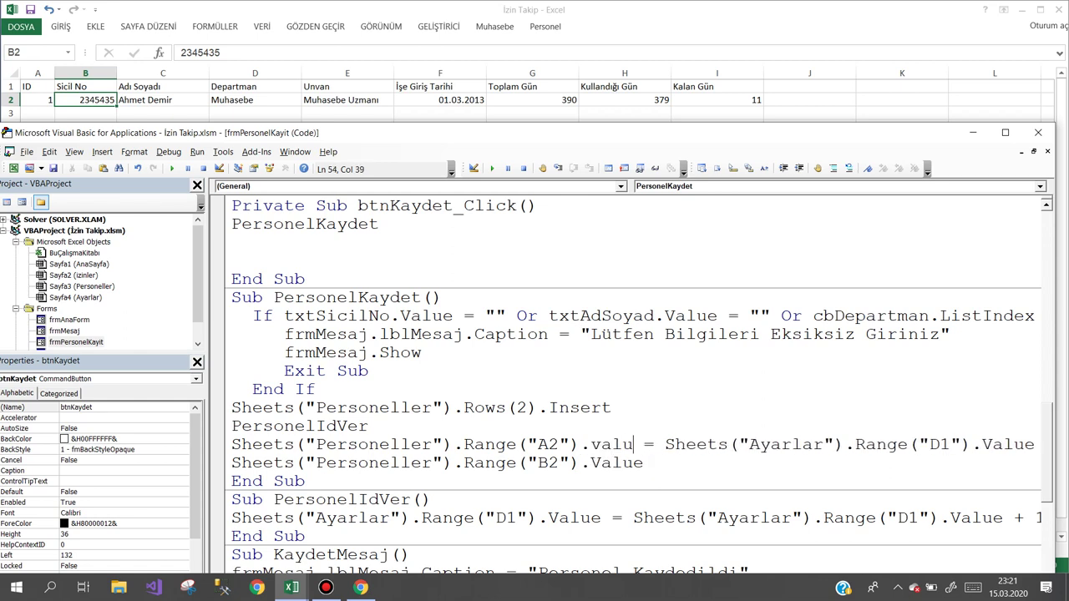
type("e")
key("Down")
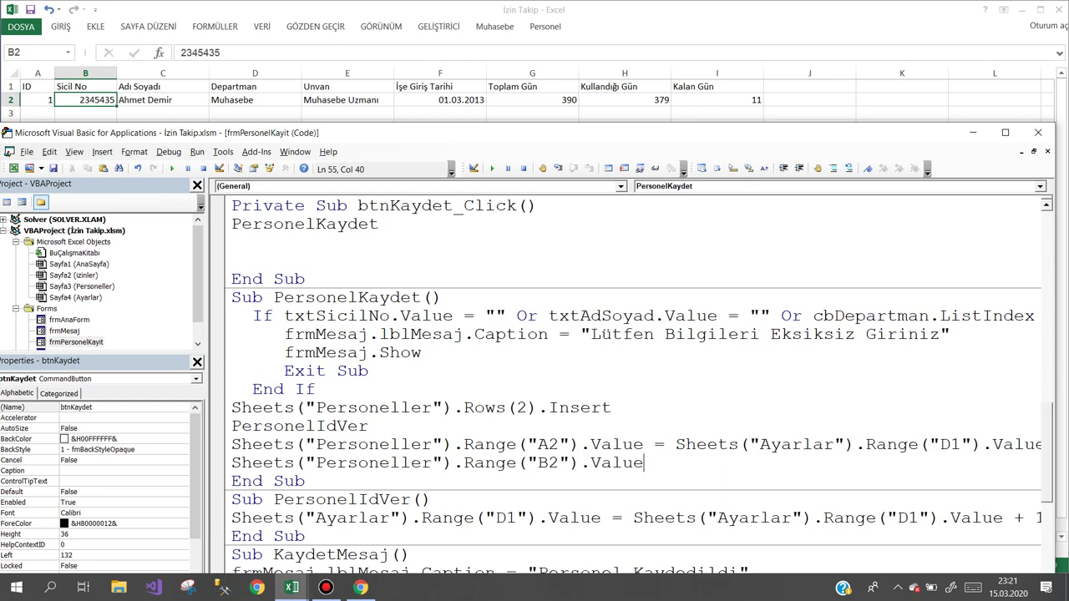
type("=")
type("txtS")
type("icilNo.v")
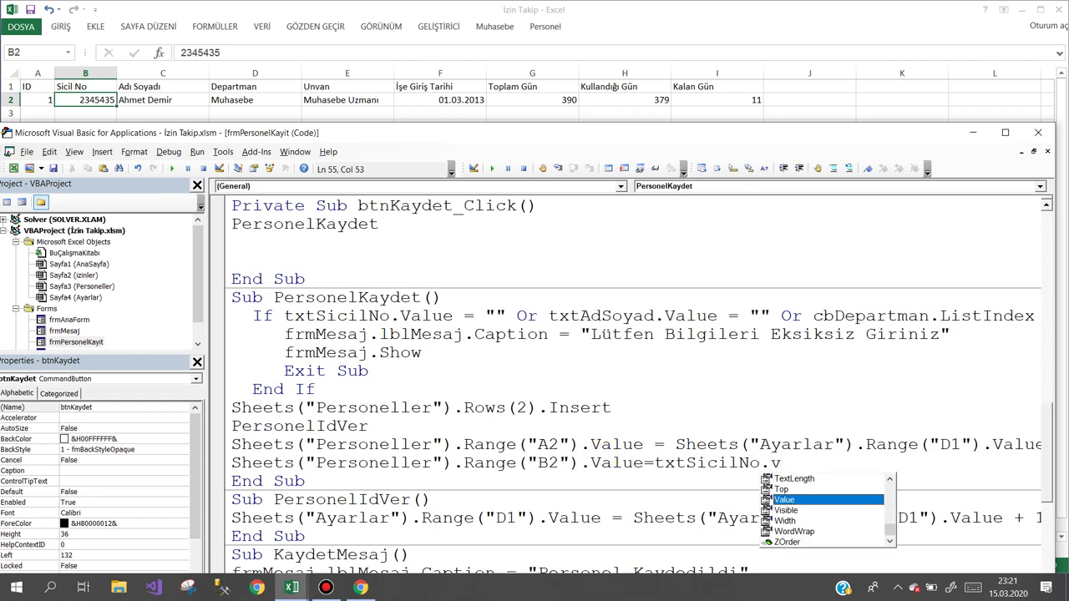
key("space")
key("Return")
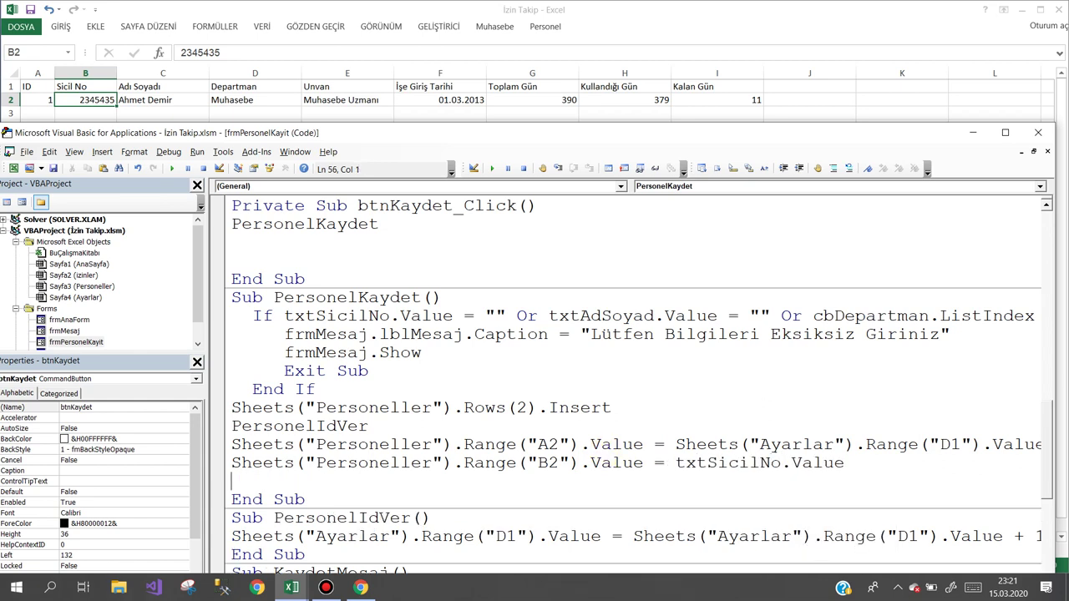
Step: Duplicate the B2 assignment line and retarget the copy to cell C2
key("shift+Up")
key("ctrl+c")
key("Down")
key("ctrl+v")
key("ctrl+Right")
key("ctrl+Right")
Step: Make the C2 line write UCase(txtAdSoyad) instead of txtSicilNo
key("ctrl+Right")
key("ctrl+Right")
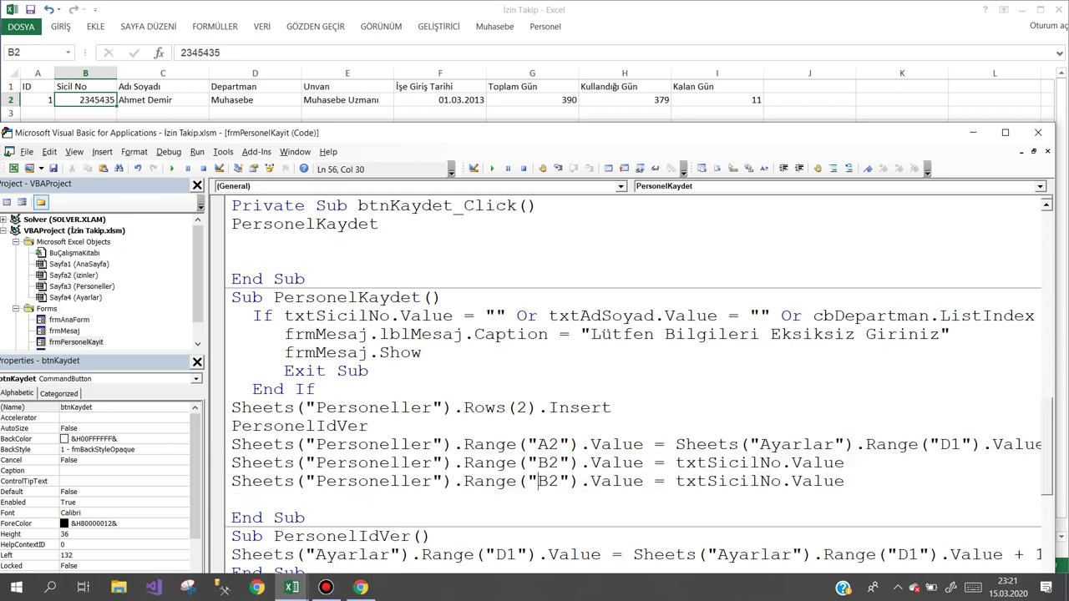
key("Delete")
type("c")
key("Left")
key("BackSpace")
type("C")
key("ctrl+Right")
key("ctrl+Right")
key("ctrl+Right")
key("ctrl+shift+Right")
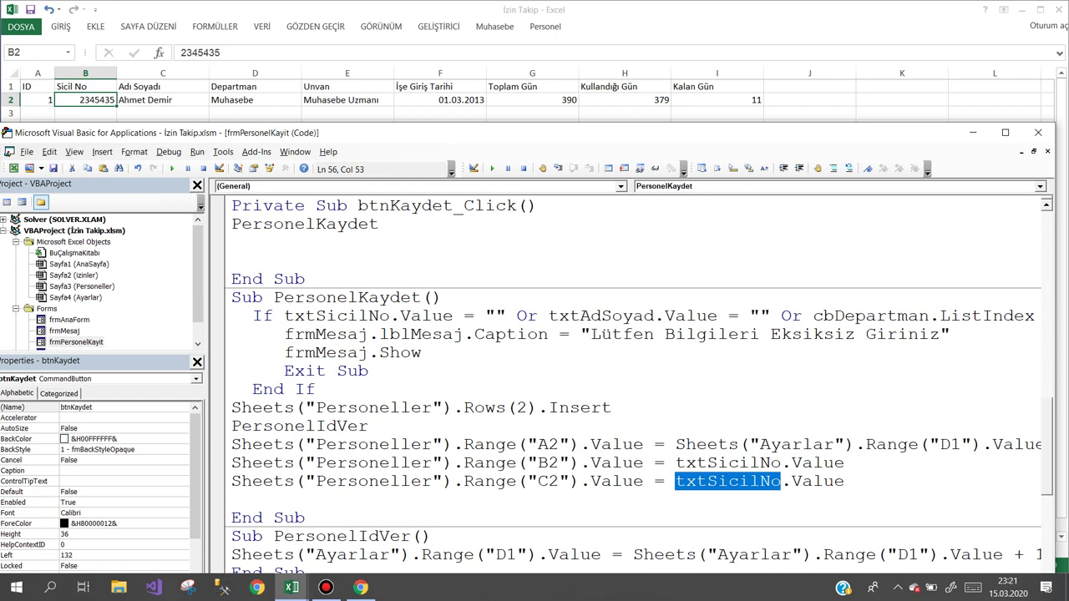
type("txtAdSoyad")
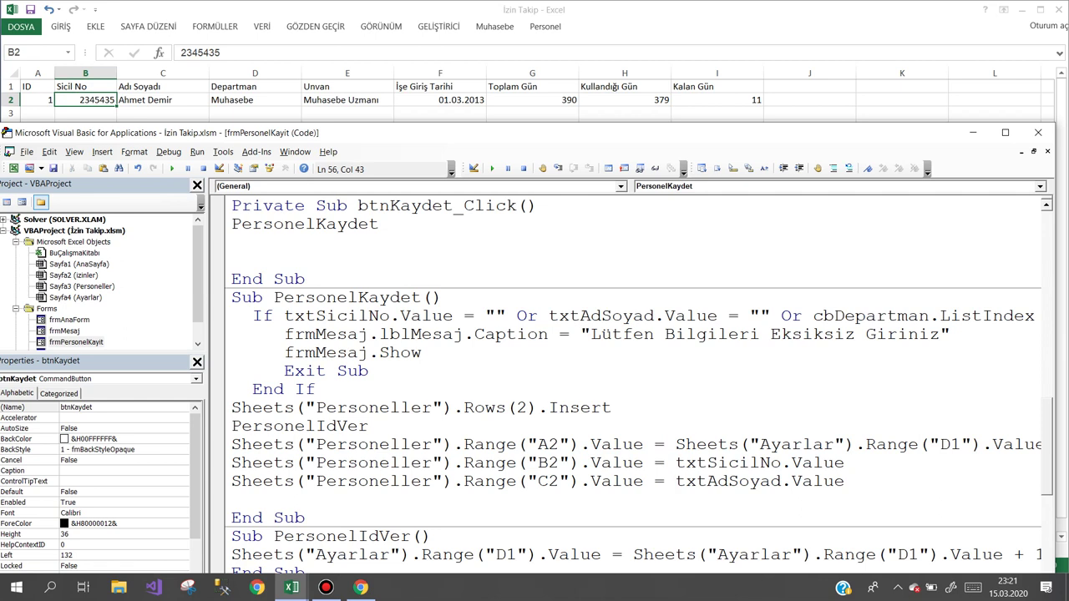
type("Ucase(")
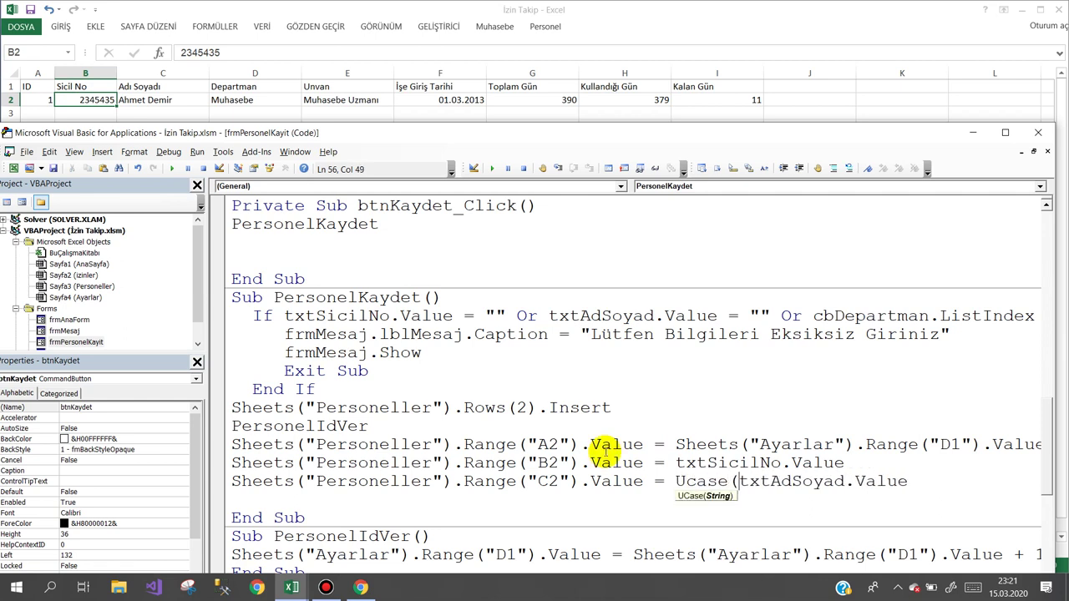
type(")")
key("Return")
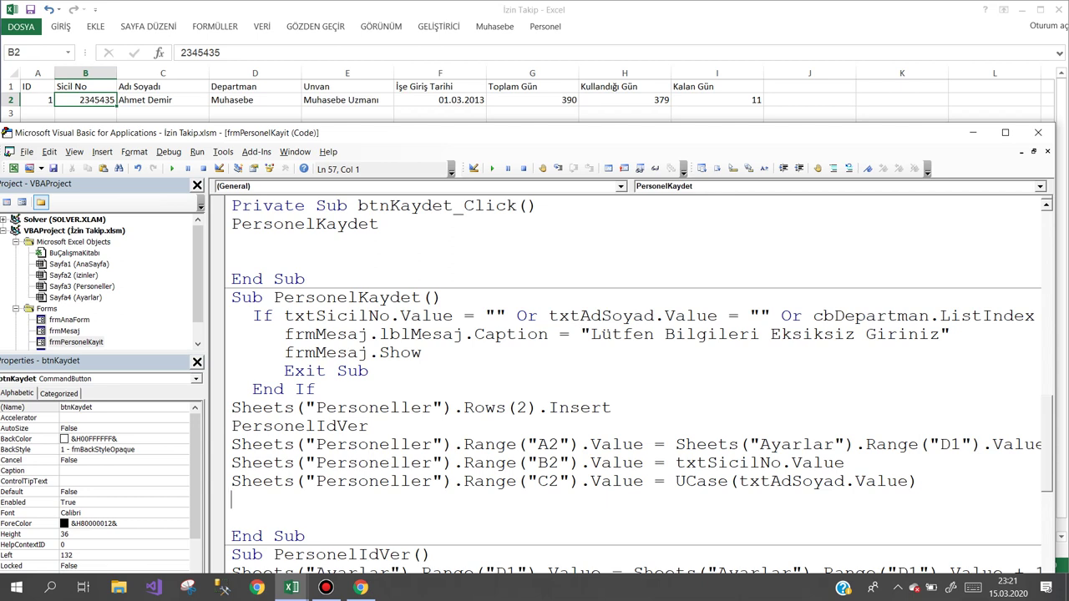
Step: Duplicate the C2 line and change its target cell to D2
key("shift+Up")
key("ctrl+c")
key("ctrl+v")
key("ctrl+v")
key("Up")
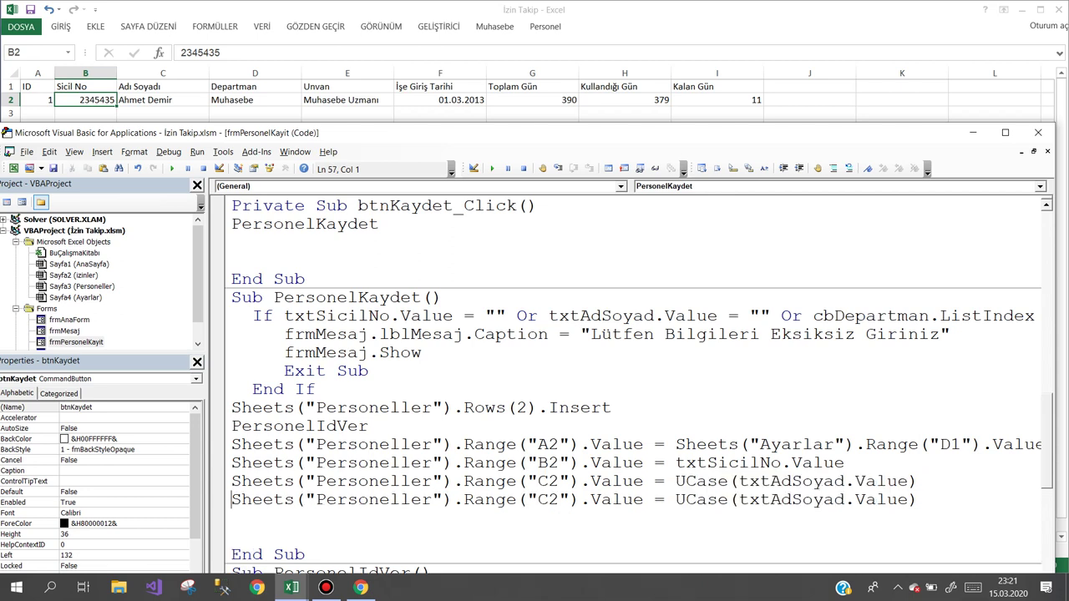
key("ctrl+Right")
key("ctrl+Right")
key("ctrl+Right")
key("ctrl+Right")
key("Delete")
type("D")
key("ctrl+Right")
key("ctrl+Right")
key("ctrl+Right")
Step: Make the D2 line write cbDepartman.Value
key("shift+End")
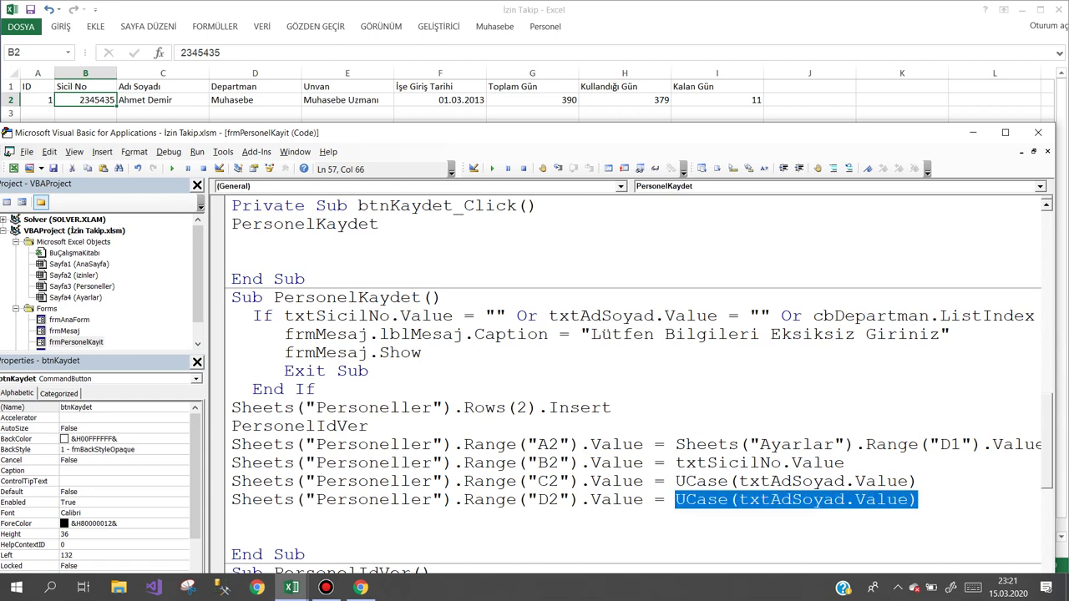
key("Delete")
type("cb")
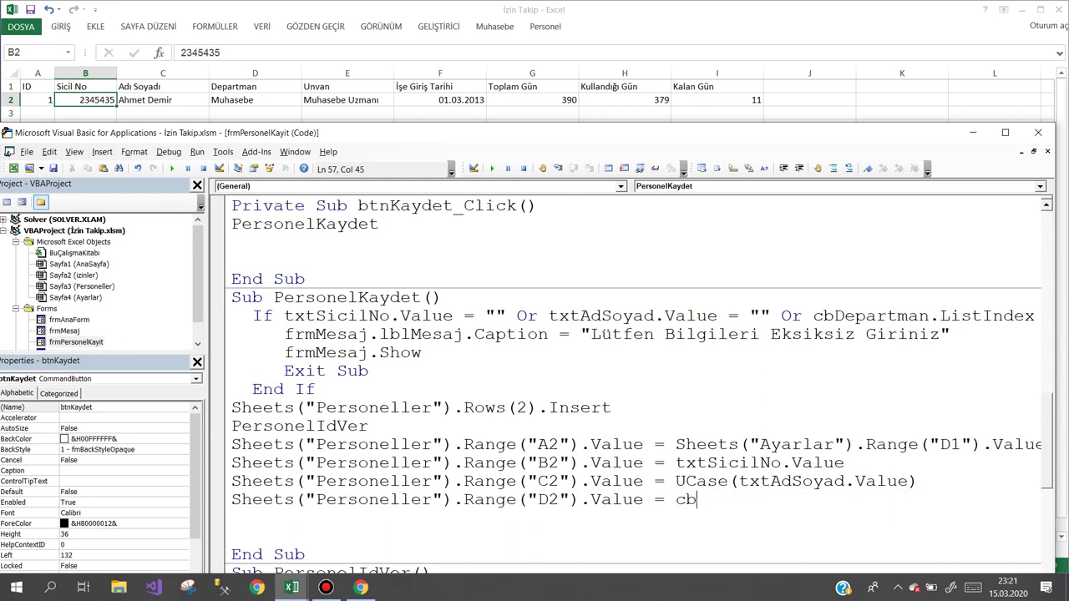
type("Departman")
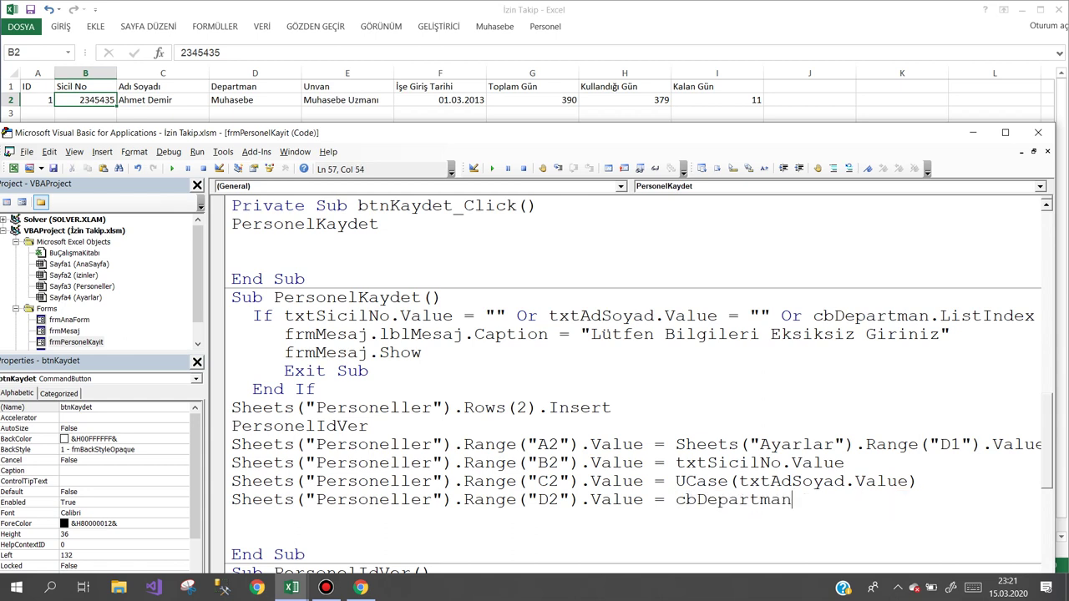
type(".v")
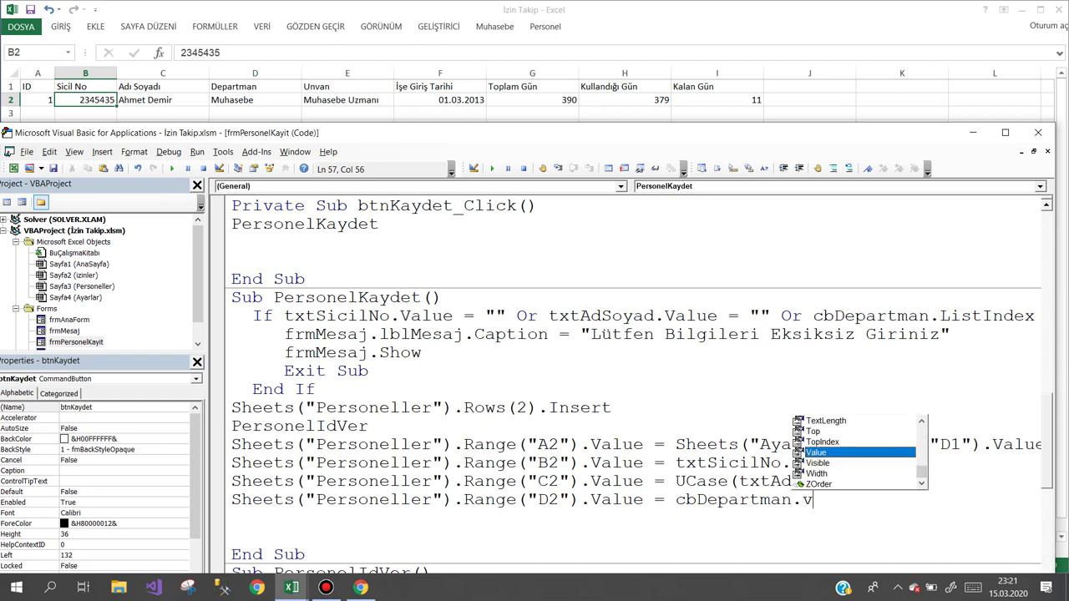
key("Tab")
key("Return")
Step: Add an E2 line that writes cbUnvan.Value, copied from the D2 line
key("shift+Up")
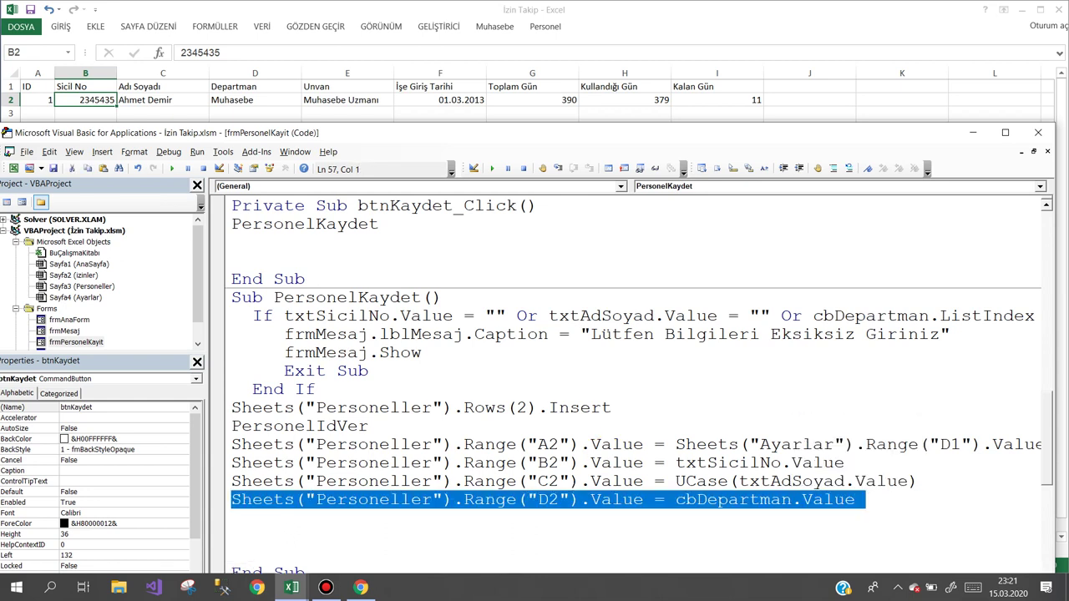
key("ctrl+c")
key("Down")
key("ctrl+v")
key("ctrl+Right")
key("ctrl+Right")
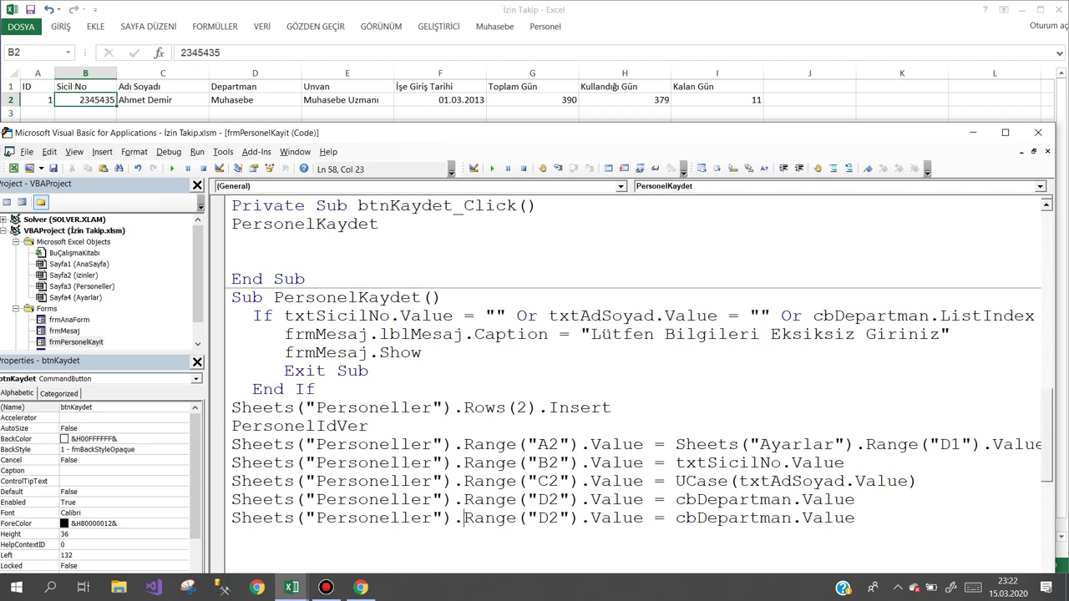
key("ctrl+Right")
key("ctrl+Right")
key("ctrl+Right")
key("Delete")
type("E")
key("ctrl+Right")
key("ctrl+Right")
key("ctrl+Right")
key("ctrl+Right")
key("ctrl+shift+Right")
type("cb")
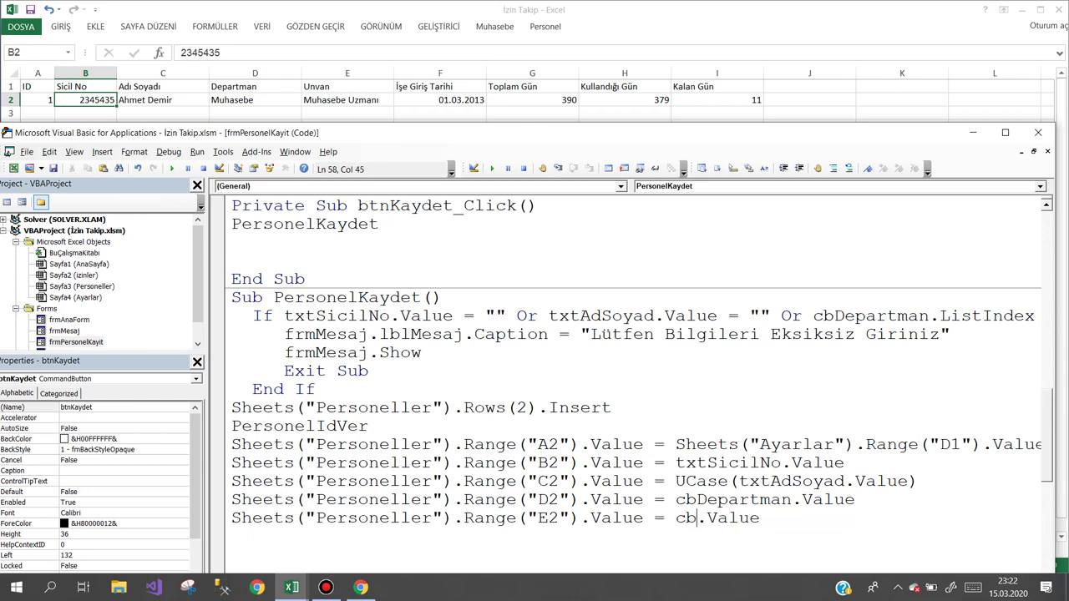
type("Unvan")
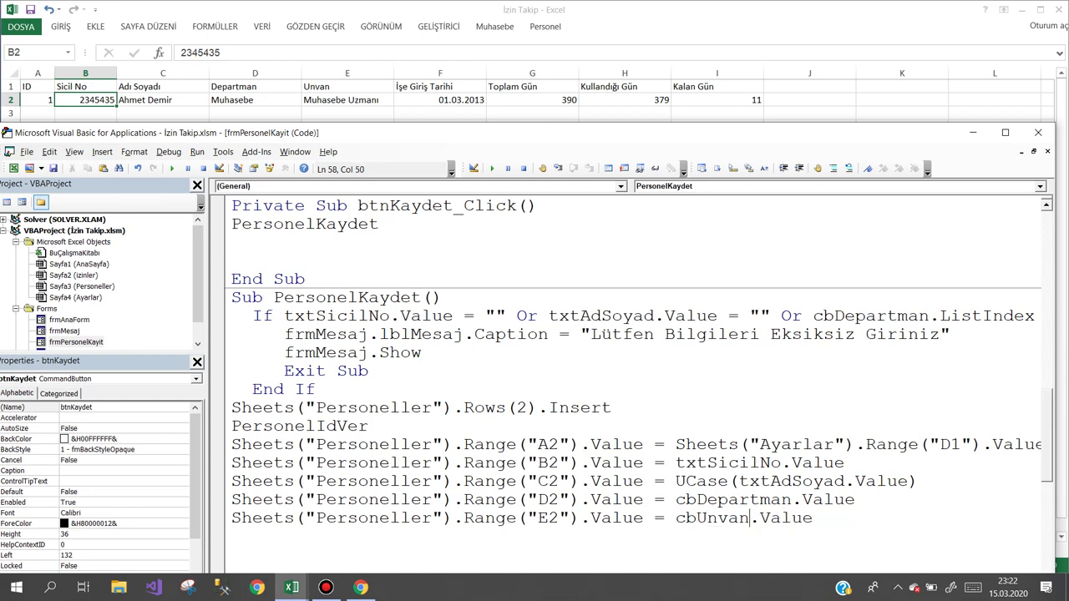
key("End")
Step: Add an F2 line that writes txtIseGirisTarihi.Value
key("Return")
key("ctrl+v")
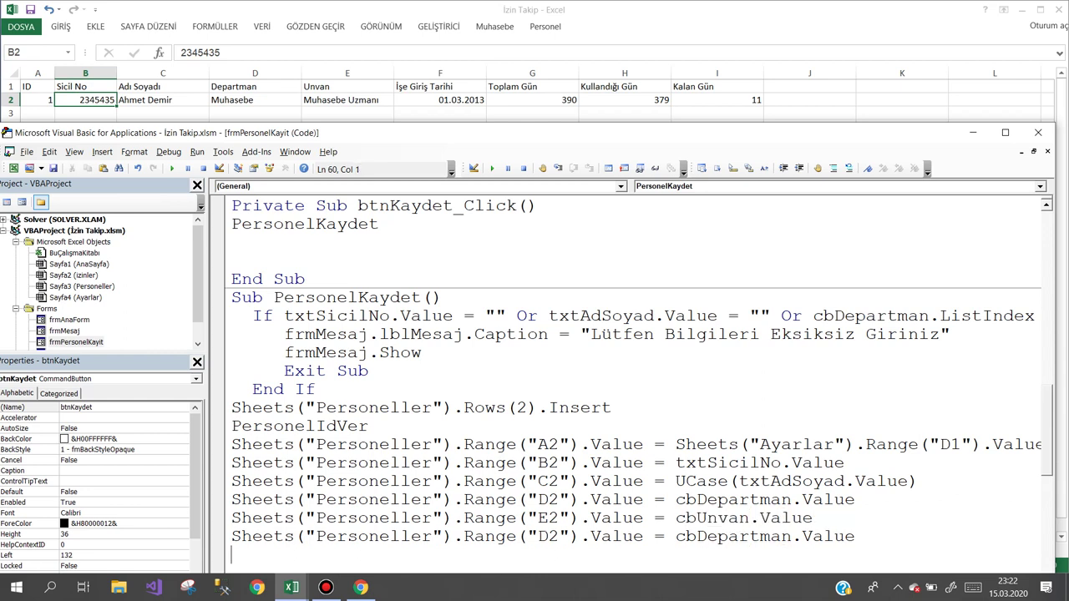
key("Up")
key("ctrl+Right")
key("ctrl+Right")
key("ctrl+Right")
key("ctrl+Right")
key("ctrl+Right")
type("F")
key("Delete")
left_click(676, 536)
key("shift+End")
key("Delete")
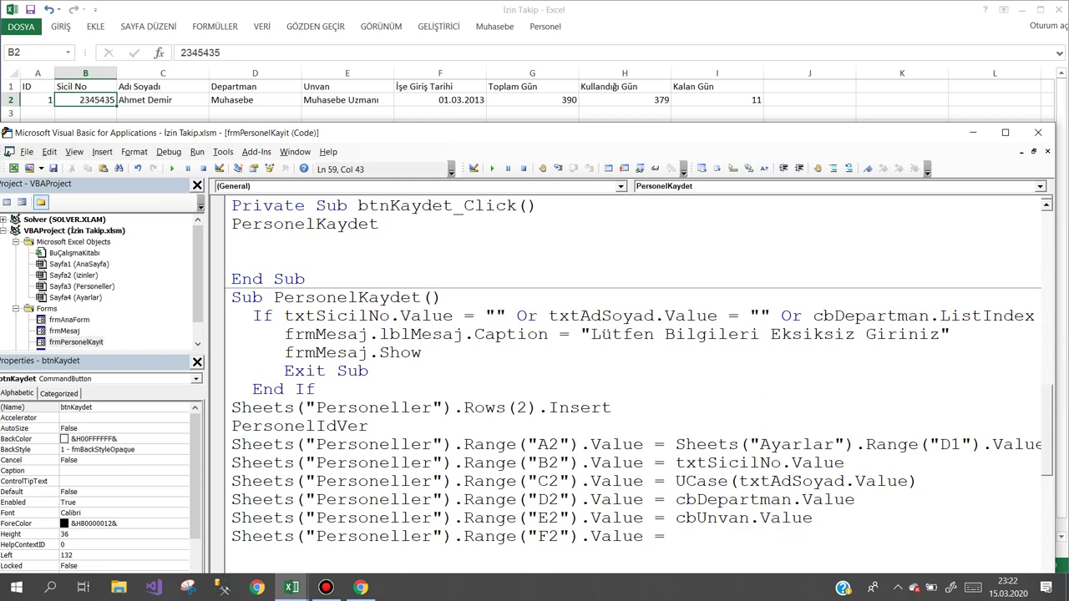
type("txt")
type("I")
type("s")
key("ctrl+space")
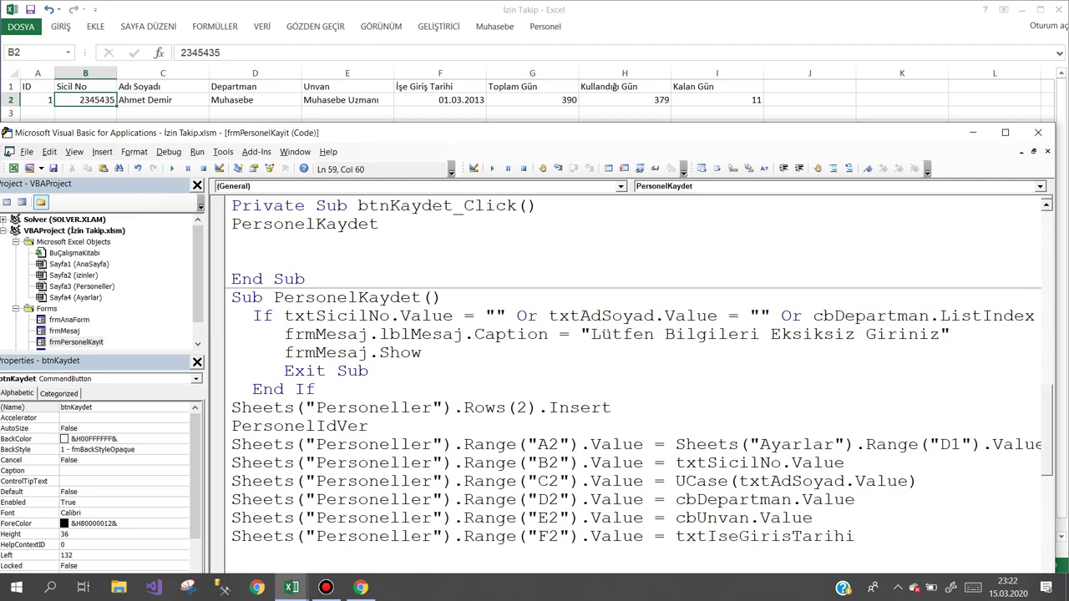
type(".v")
key("Tab")
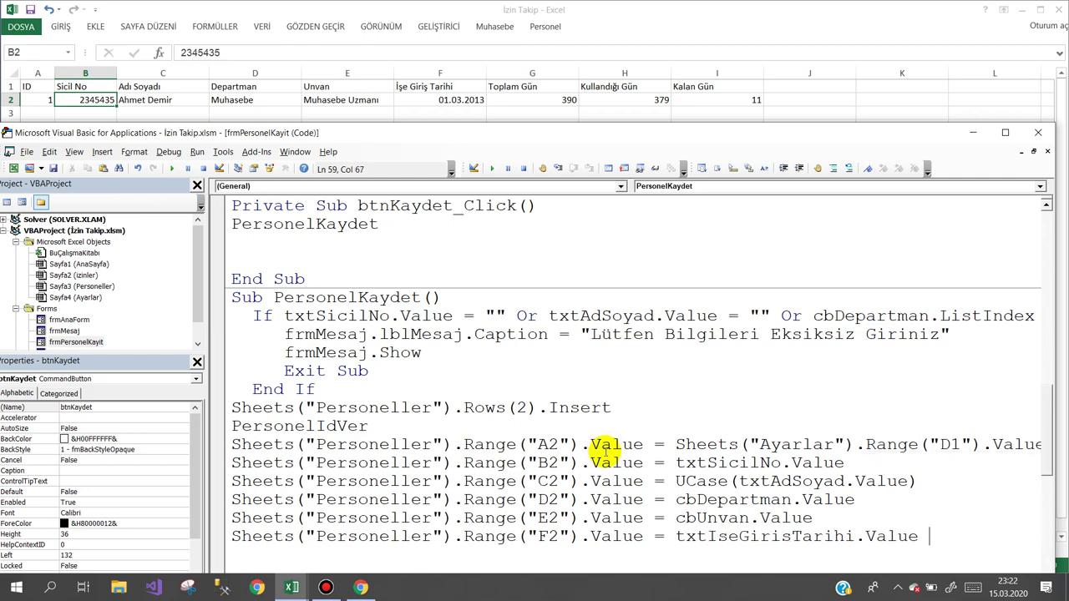
key("Return")
Step: Add a G2 line that writes txtHakEttigiIzin.Value
key("shift+Up")
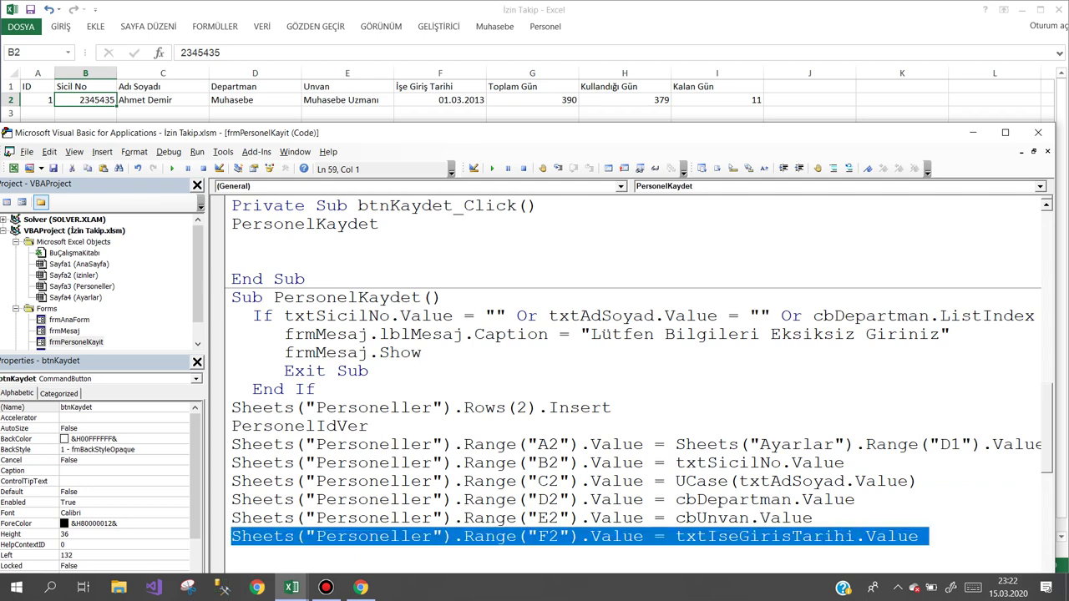
key("shift+Down")
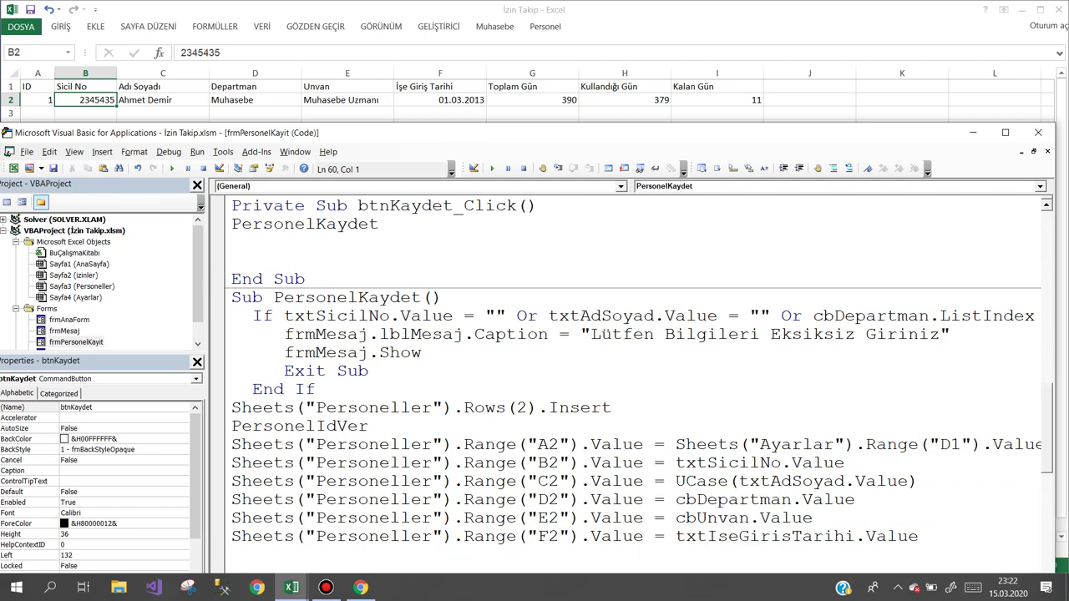
key("ctrl+v")
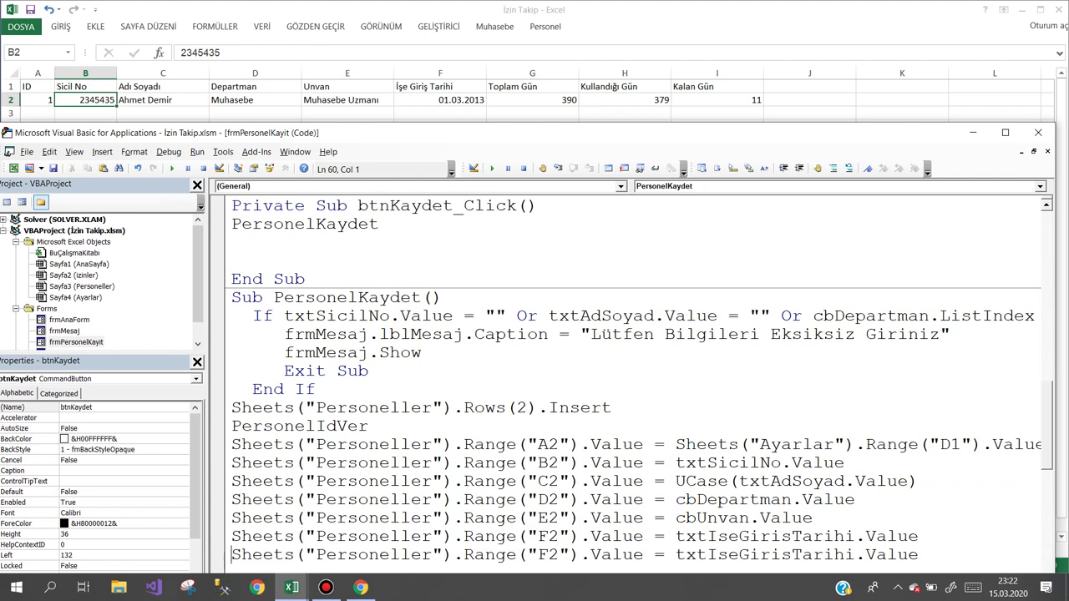
key("ctrl+Right")
key("ctrl+Right")
key("ctrl+Right")
key("ctrl+Right")
key("ctrl+Right")
key("ctrl+Right")
type("G")
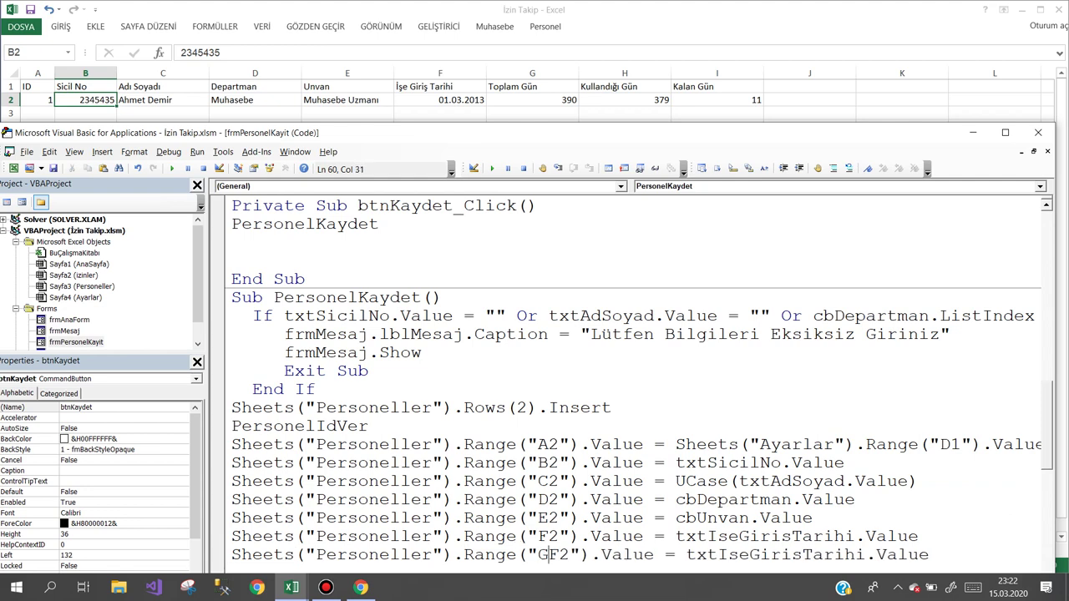
key("Delete")
key("ctrl+Right")
key("ctrl+Right")
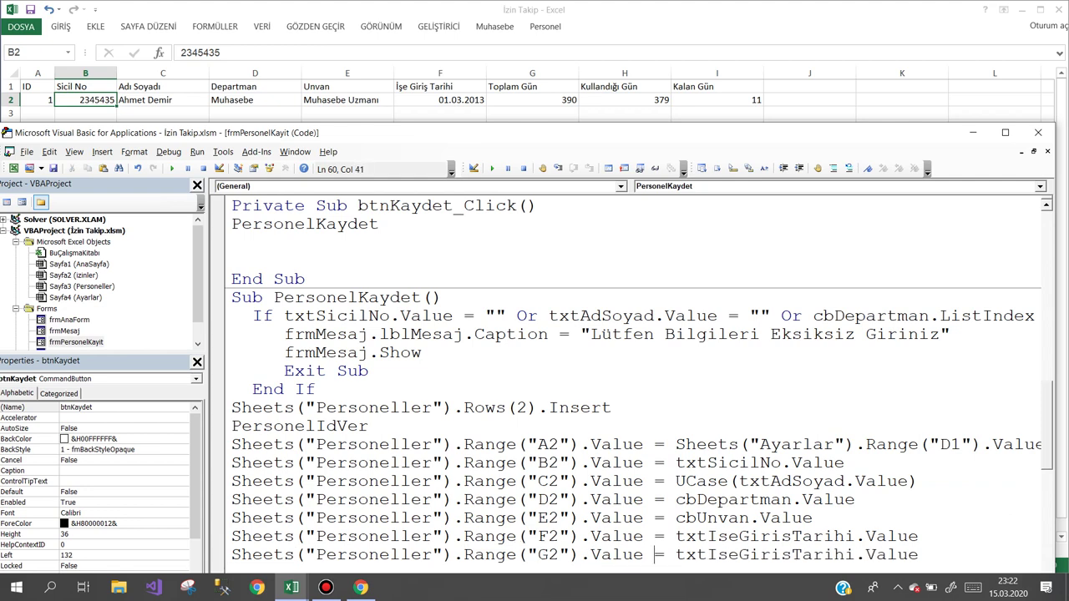
key("shift+End")
type("txt")
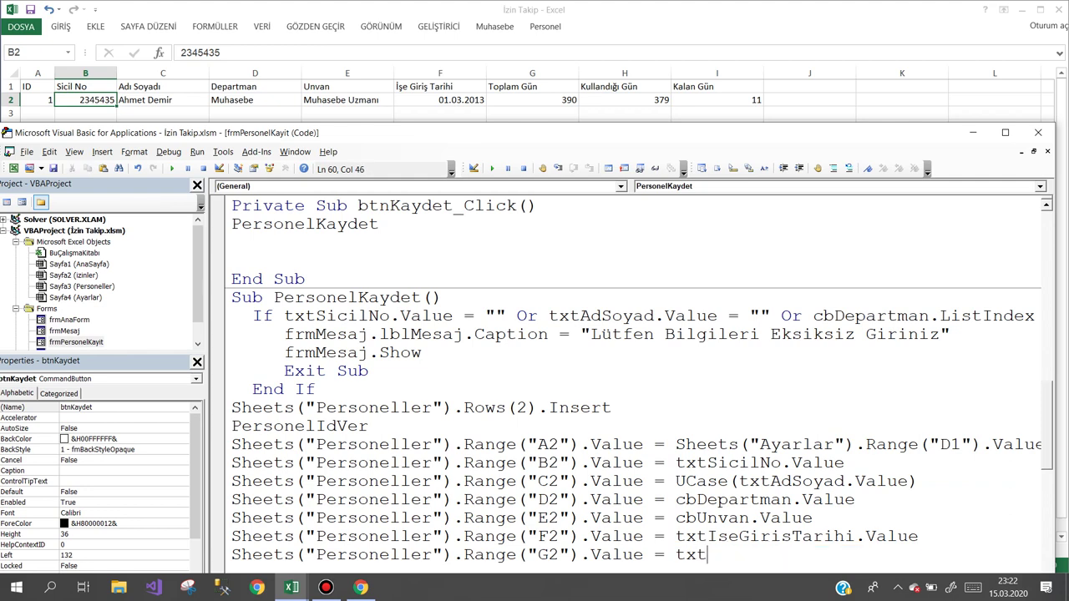
type("T")
key("ctrl+space")
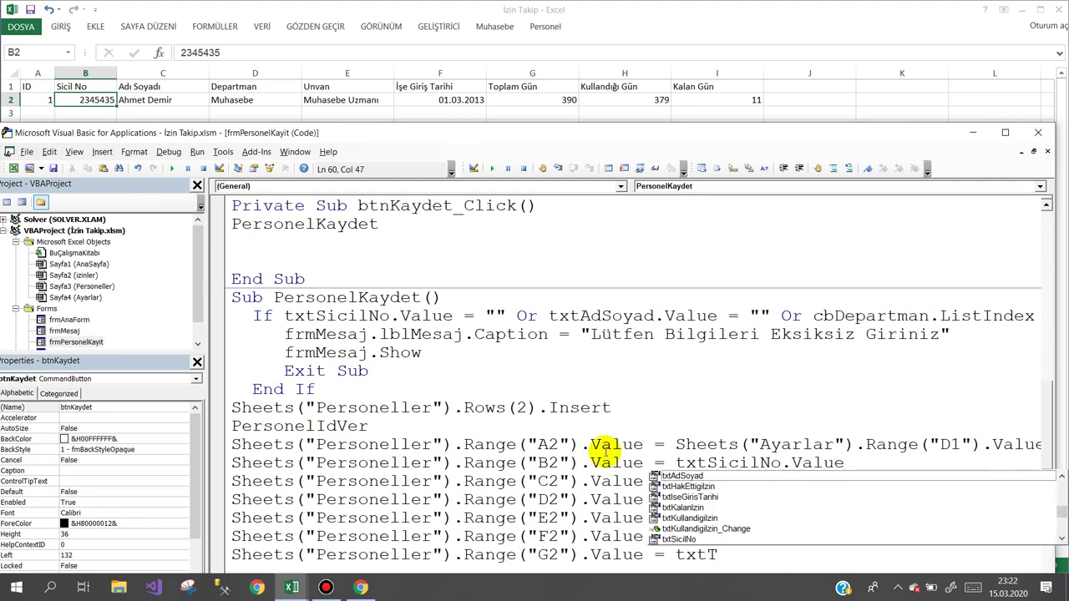
key("Down")
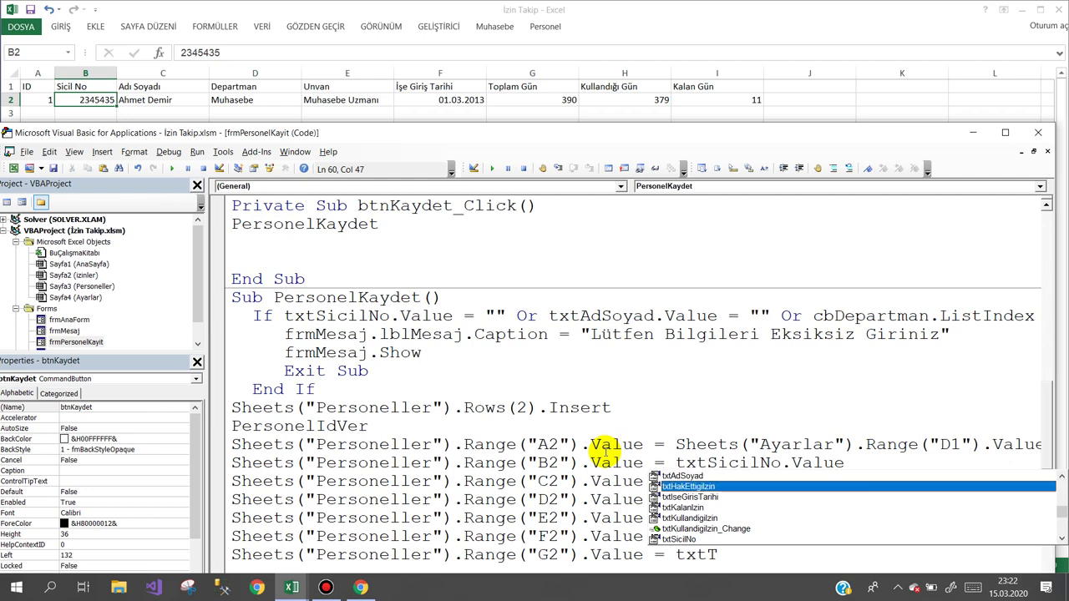
key("Tab")
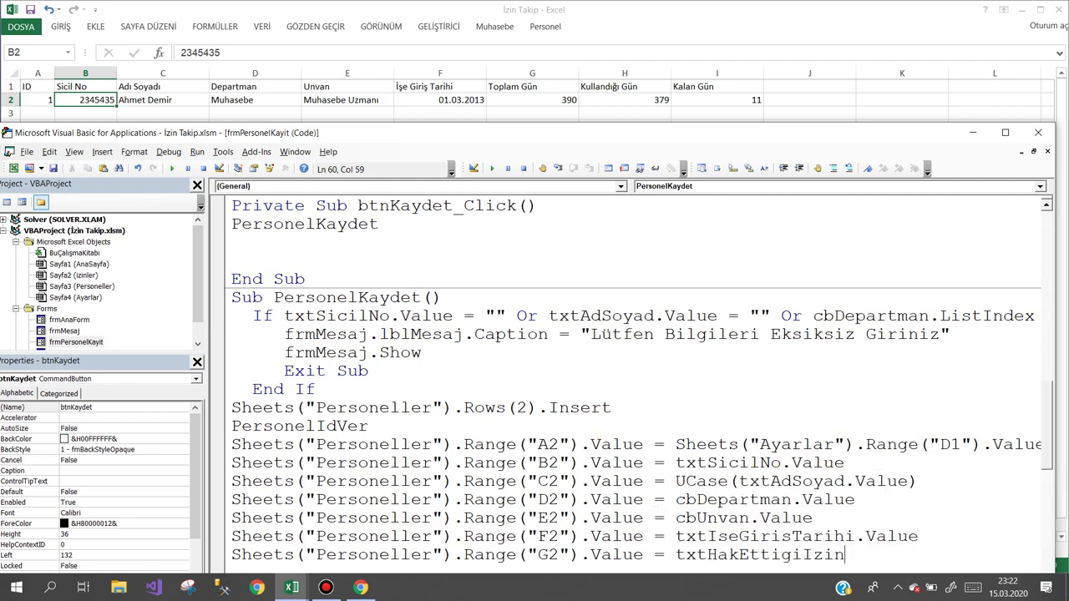
type(".v")
key("Return")
Step: Duplicate the G2 line as an H2 line using txtKalanIzin
key("shift+Up")
key("ctrl+c")
key("ctrl+v")
key("ctrl+v")
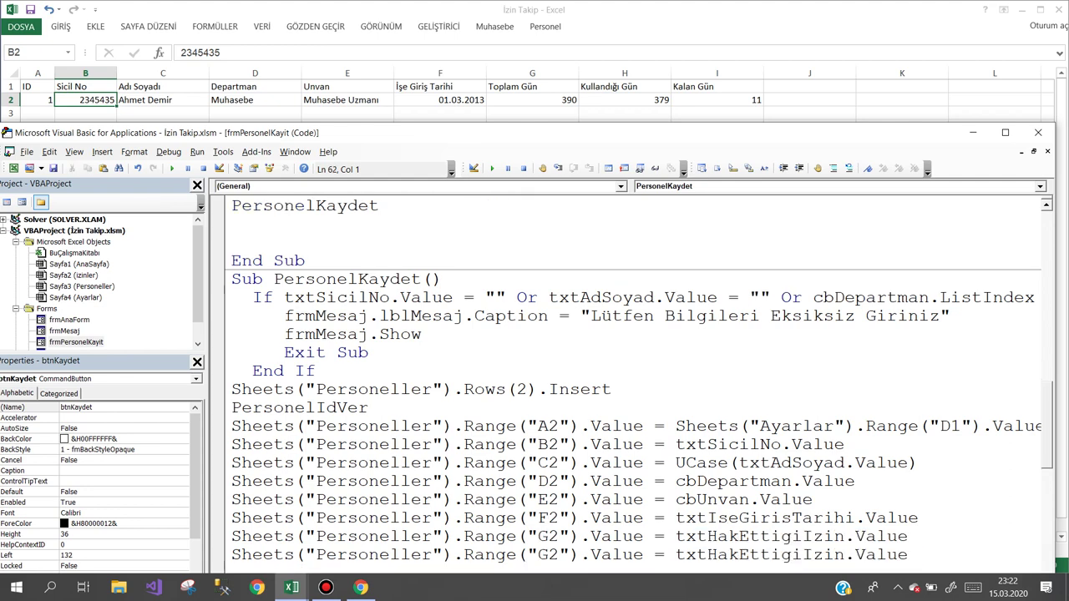
scroll(634, 376, "down", 1)
scroll(634, 376, "down", 2)
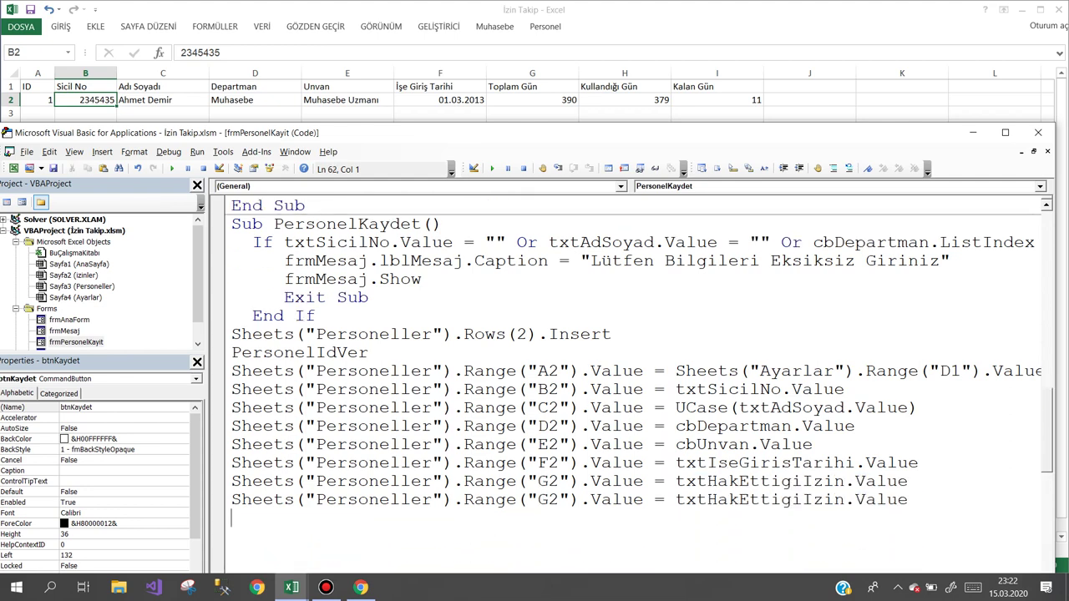
left_click(537, 499)
key("Delete")
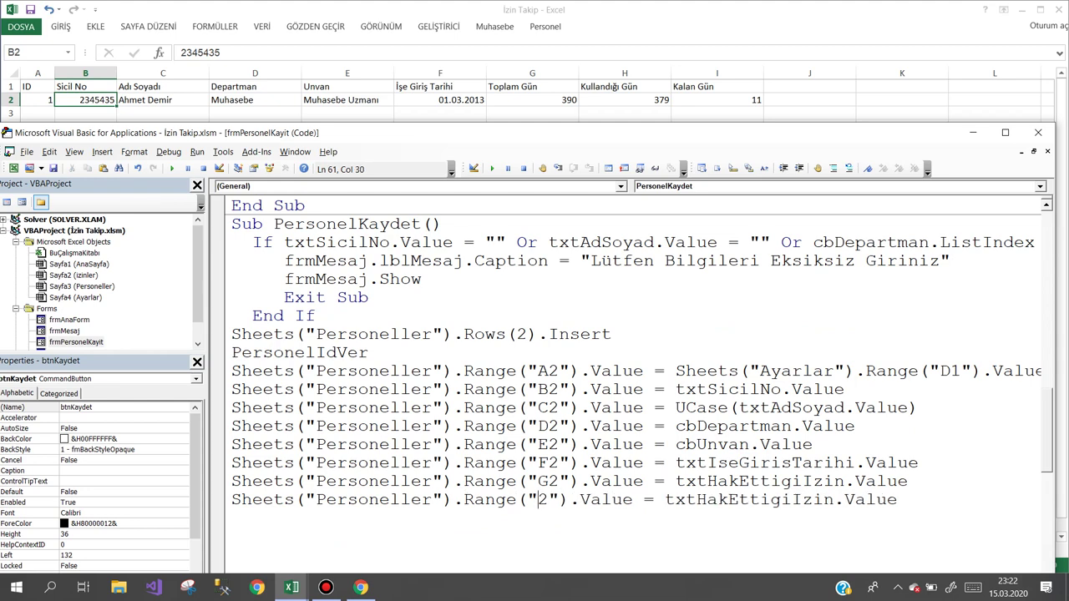
type("H")
key("ctrl+Right")
key("ctrl+Right")
key("ctrl+Right")
key("ctrl+Right")
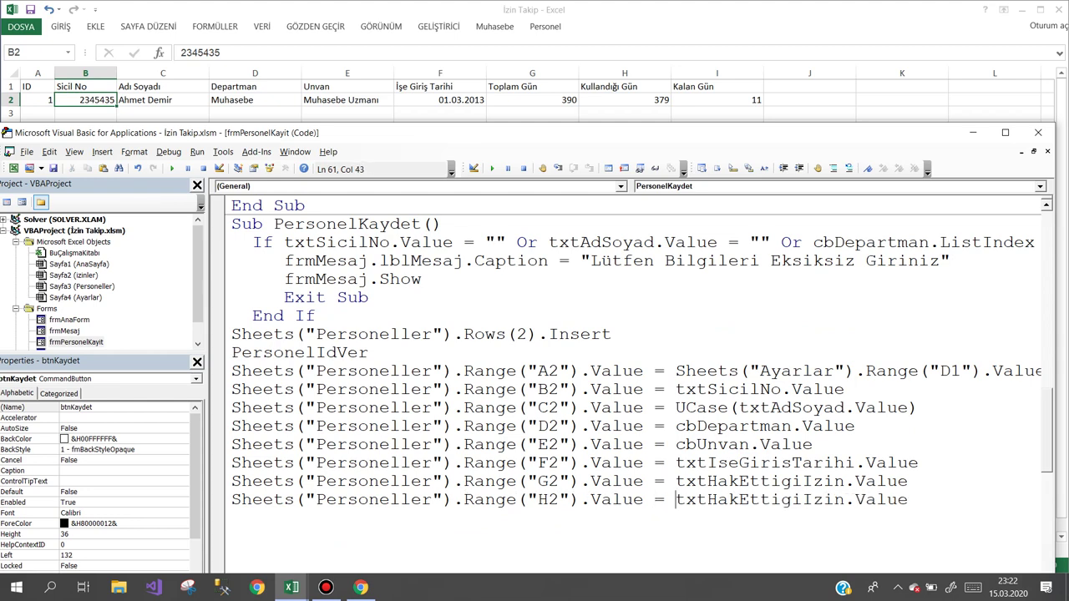
key("ctrl+shift+Right")
type("txtk")
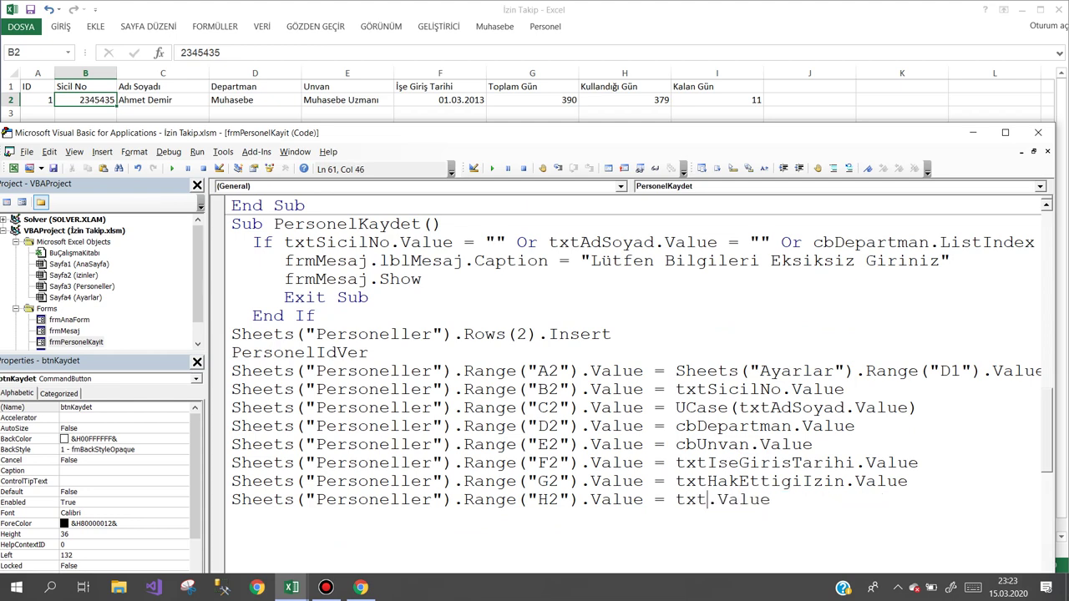
key("ctrl+space")
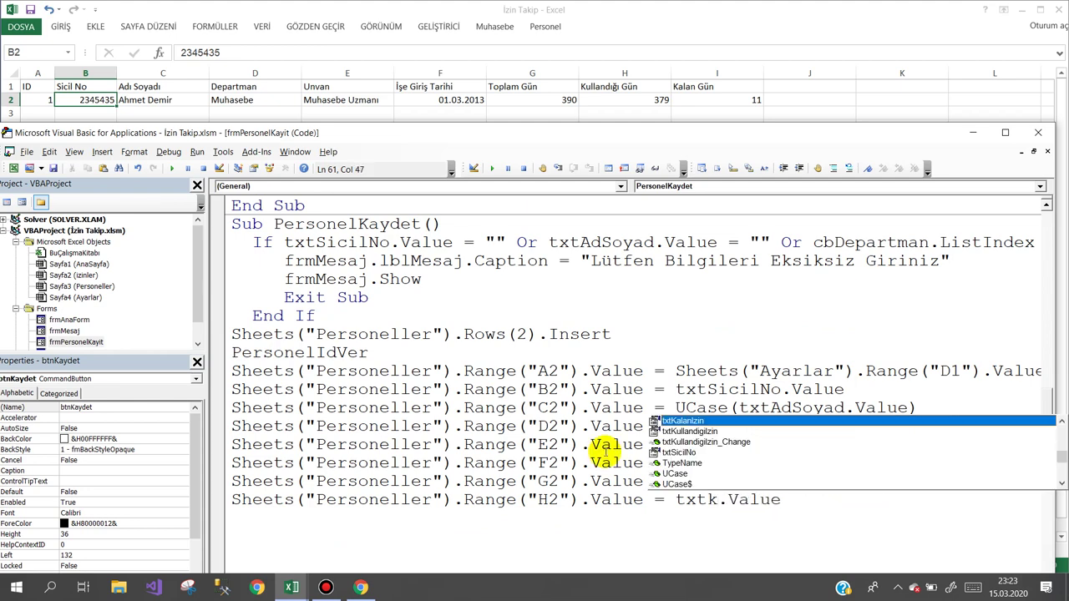
key("Tab")
key("Return")
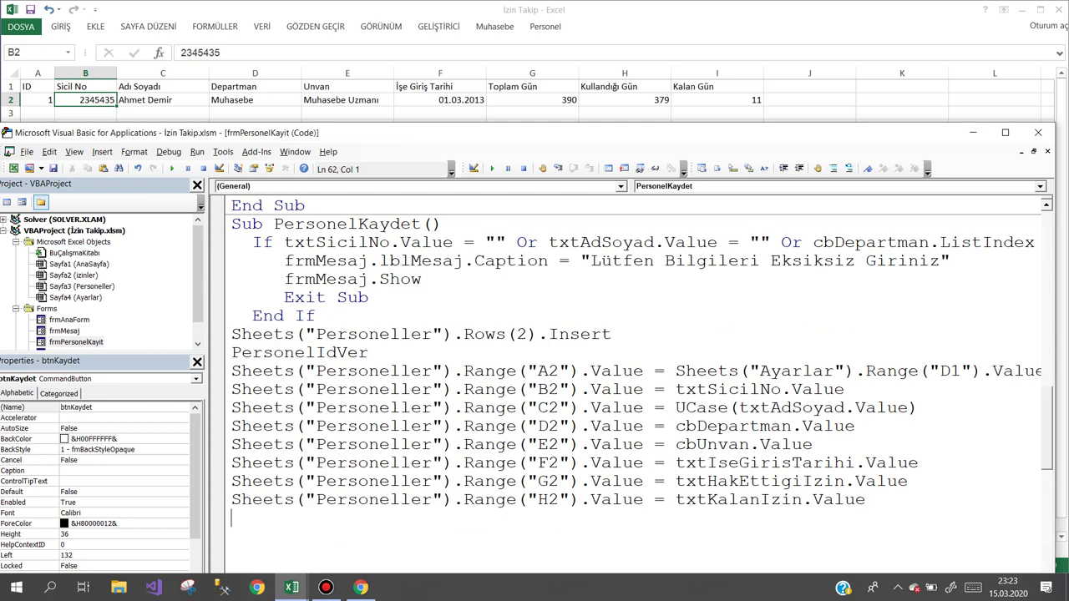
Step: Add an I2 line that writes txtKalanIzin.Value
key("ctrl+v")
key("ctrl+Right")
key("ctrl+Right")
key("ctrl+Right")
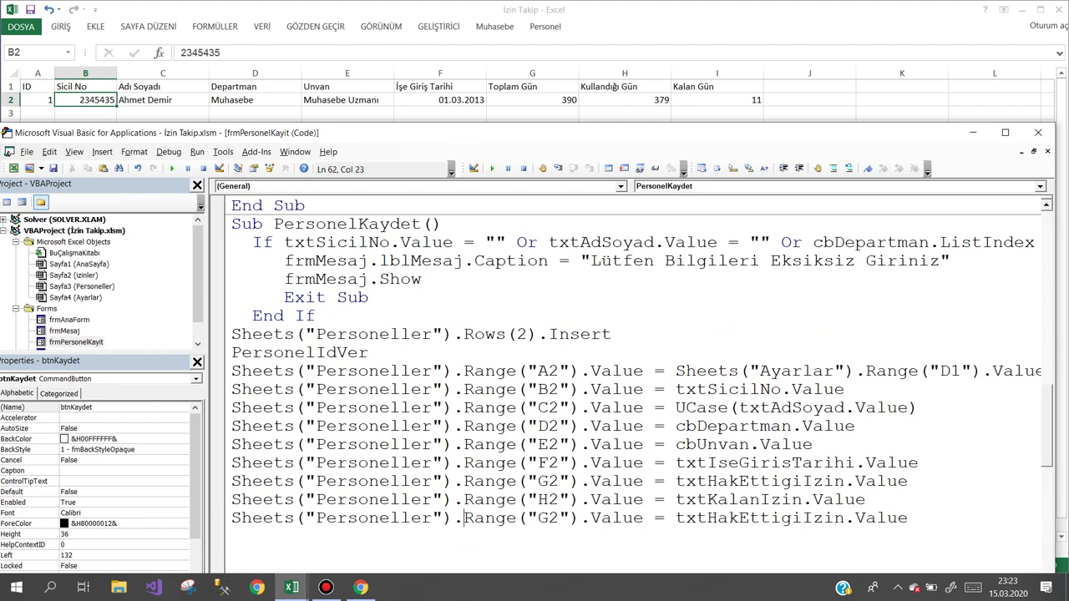
key("ctrl+Right")
key("Delete")
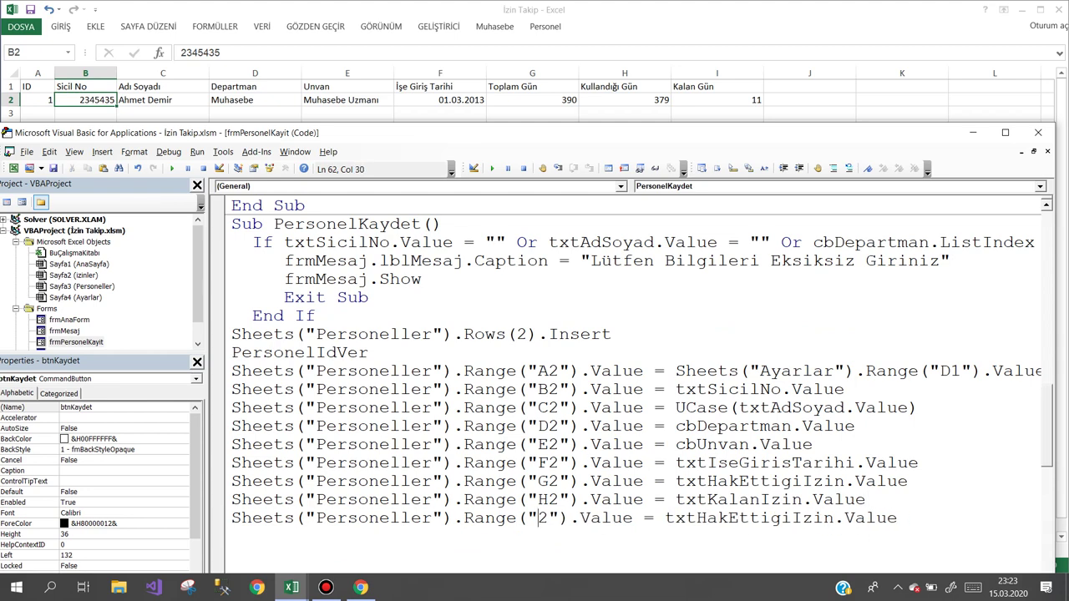
type("I")
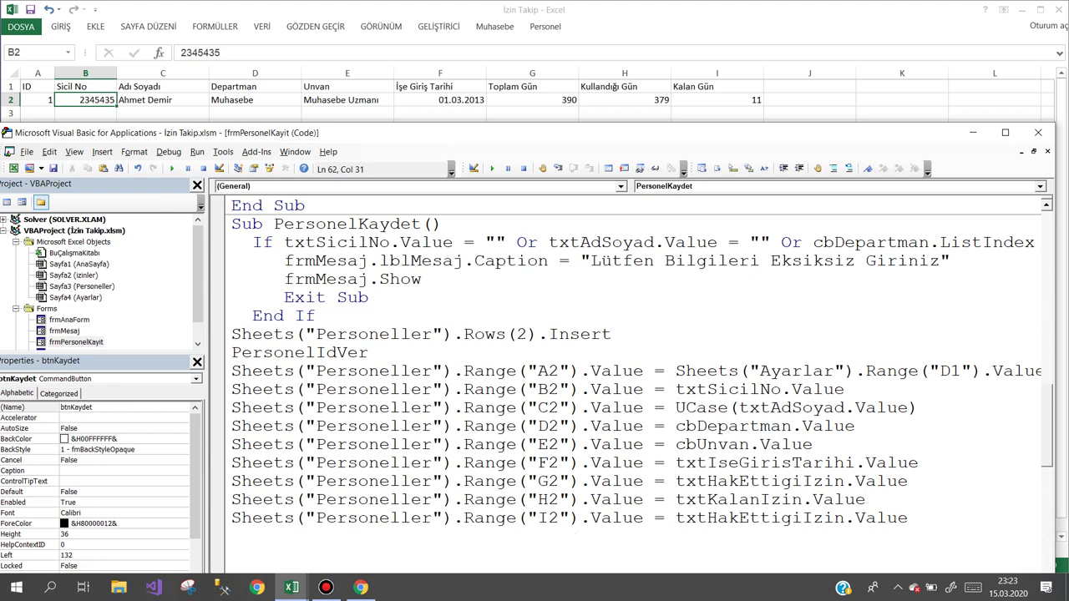
key("ctrl+Right")
key("ctrl+Right")
key("ctrl+Right")
key("ctrl+Right")
key("ctrl+shift+Right")
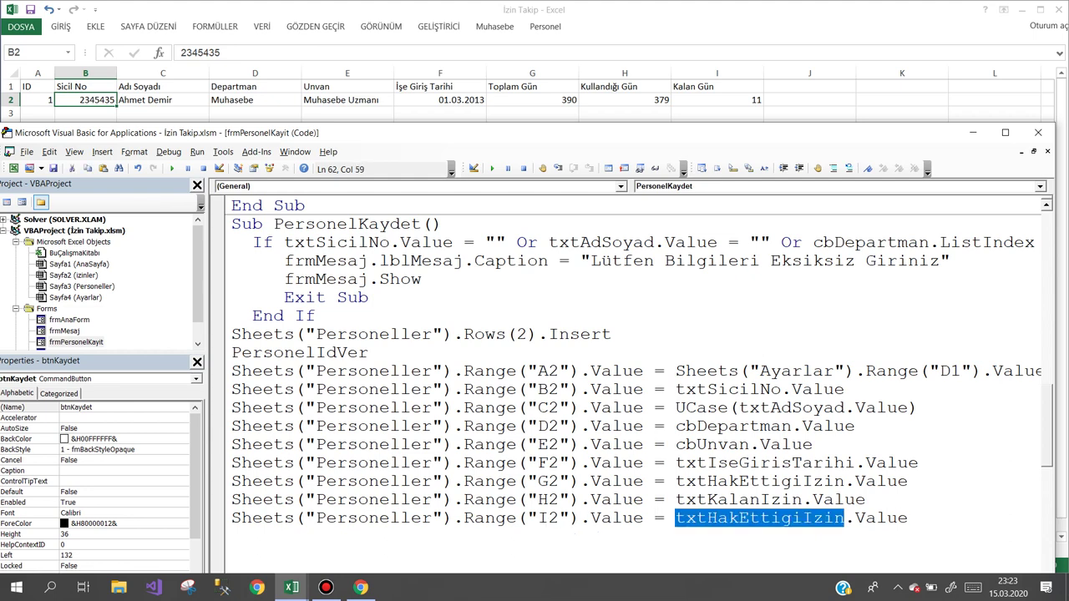
type("txt")
type("K")
key("ctrl+space")
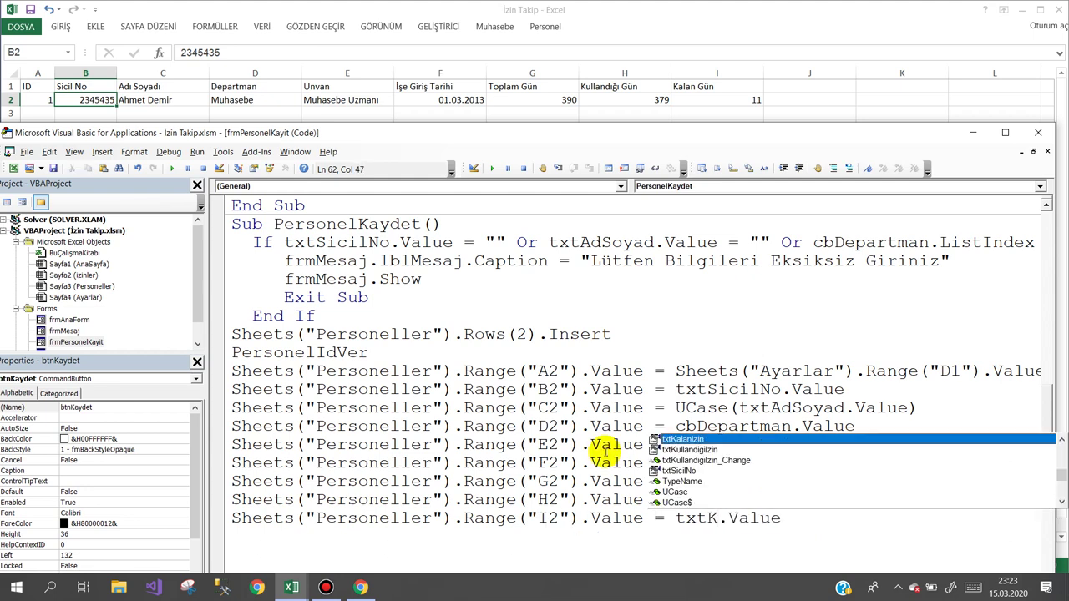
key("Tab")
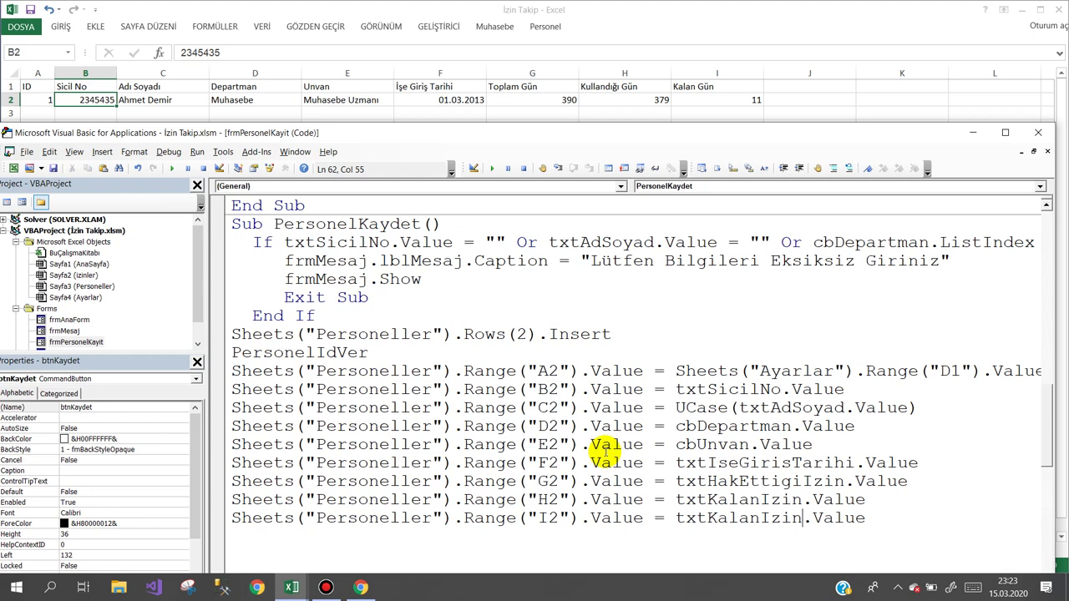
Step: Change the H2 line to use txtKullandigiIzin and open a blank line after I2
key("Up")
key("ctrl+shift+Left")
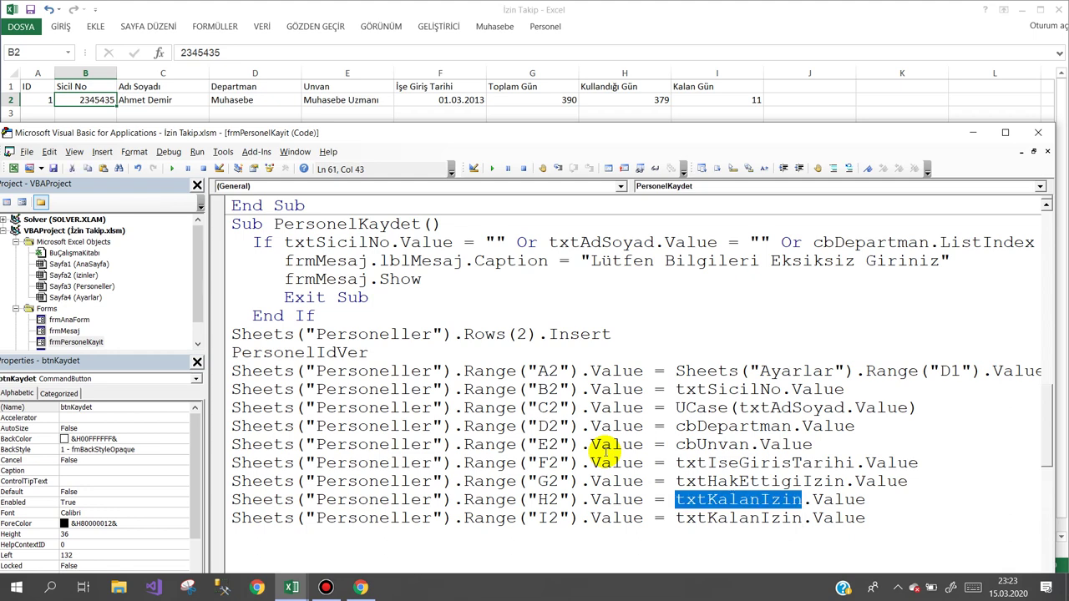
type("txtku")
key("ctrl+space")
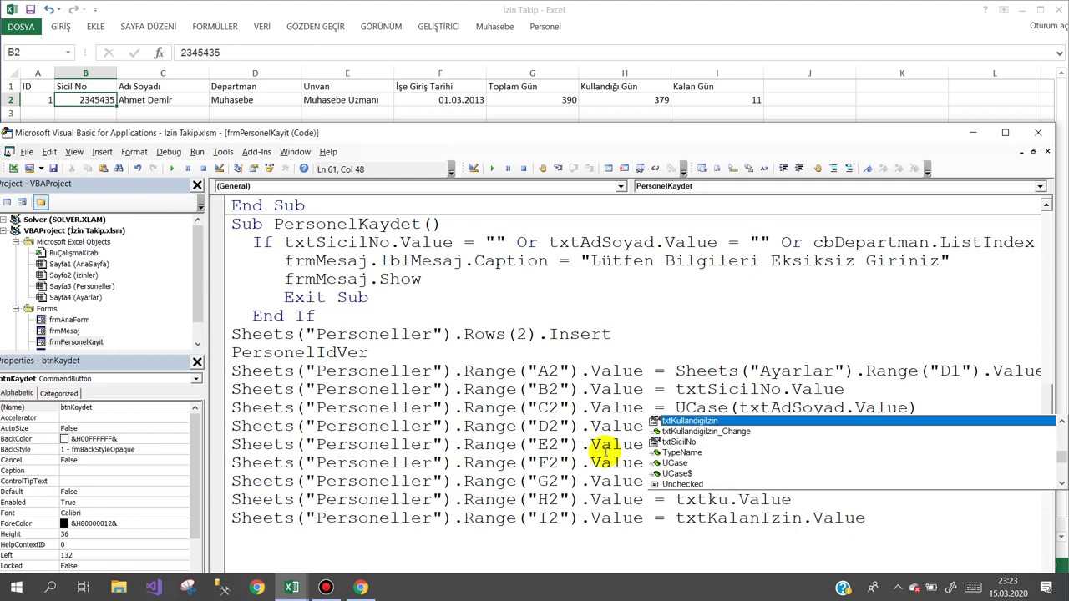
key("Tab")
key("Down")
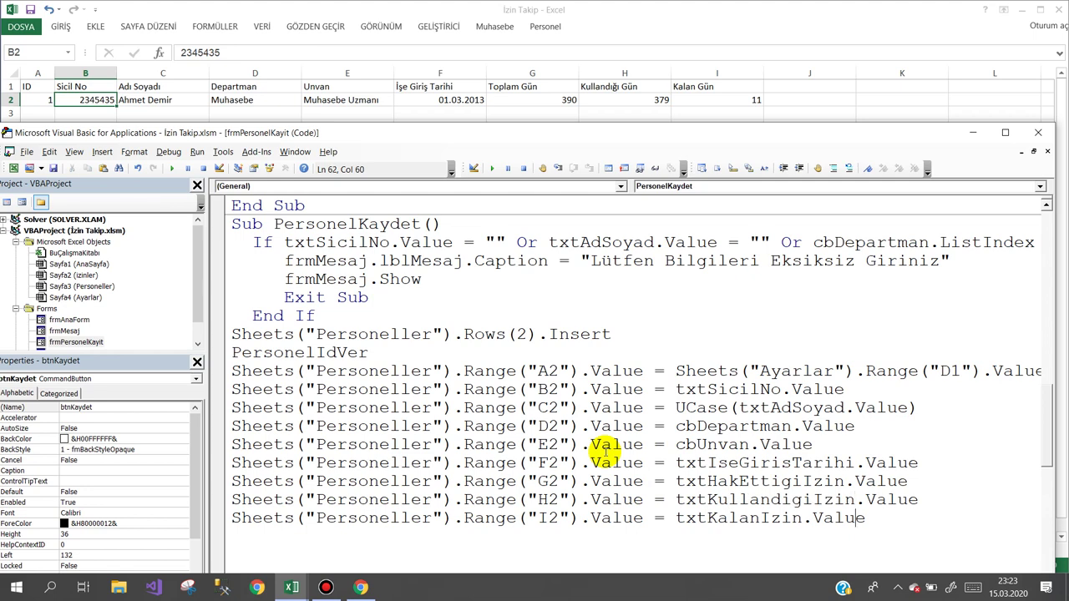
key("Return")
Step: Rename the KaydetMesaj sub to MesajVer
scroll(334, 377, "up", 1)
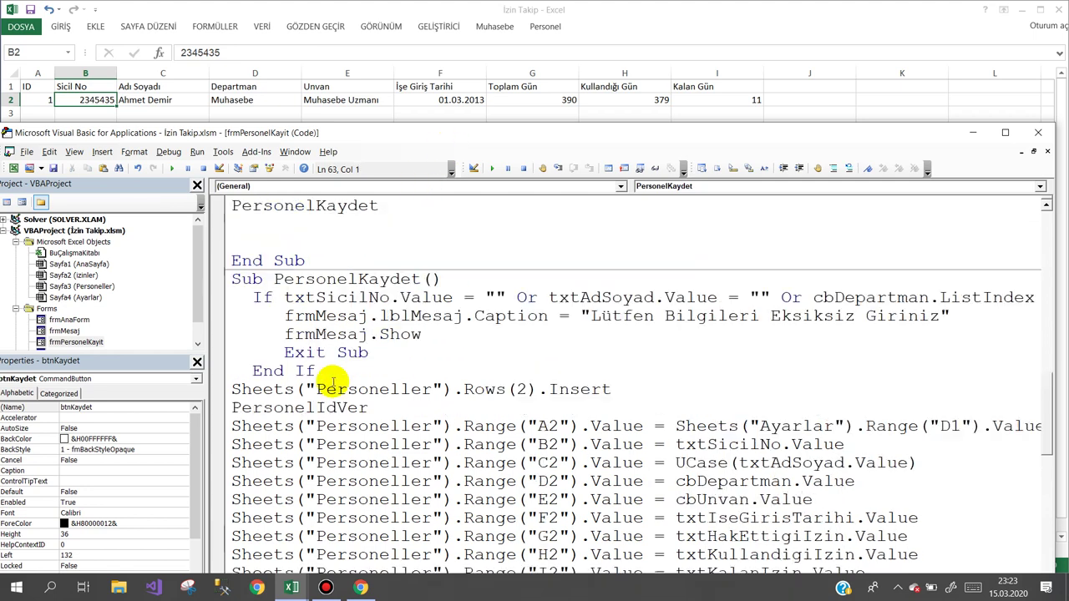
scroll(332, 382, "down", 2)
scroll(335, 384, "down", 1)
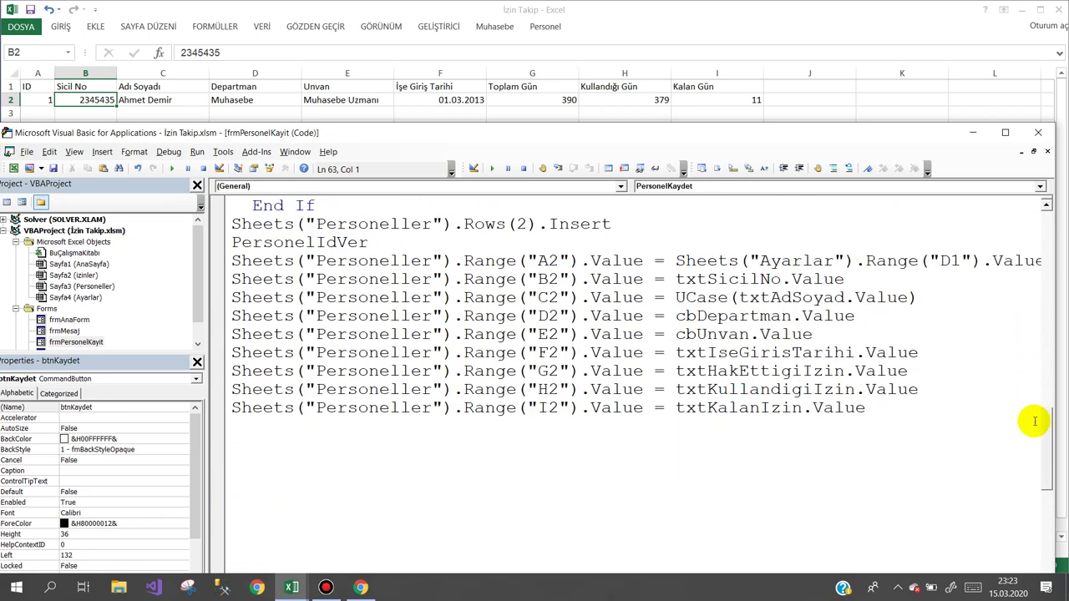
left_click_drag(1043, 454, 1046, 501)
scroll(1002, 499, "down", 1)
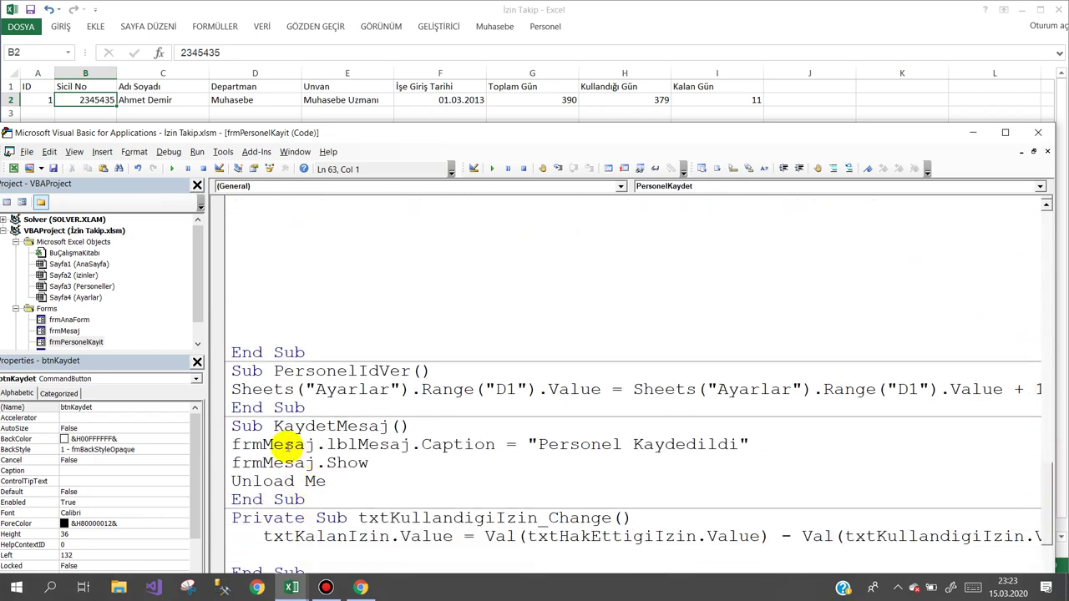
left_click_drag(274, 426, 390, 427)
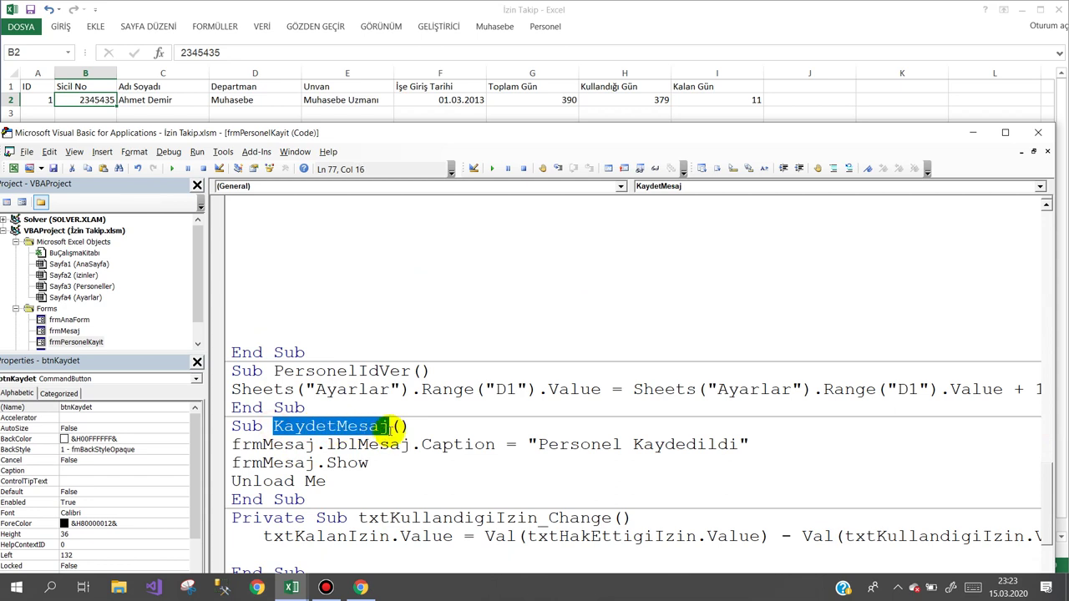
type("M")
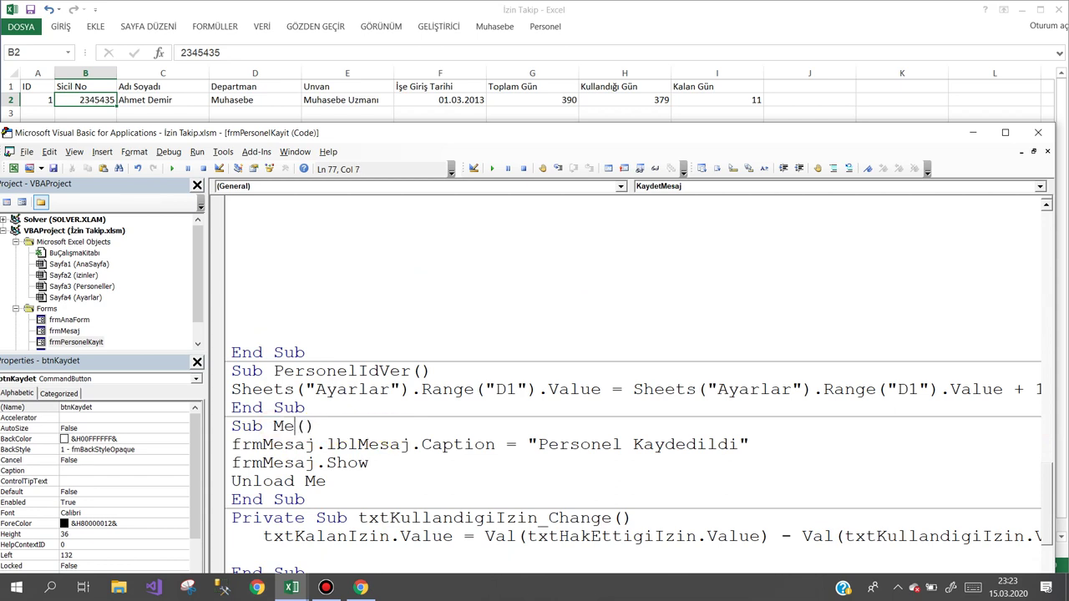
type("esajV")
type("er")
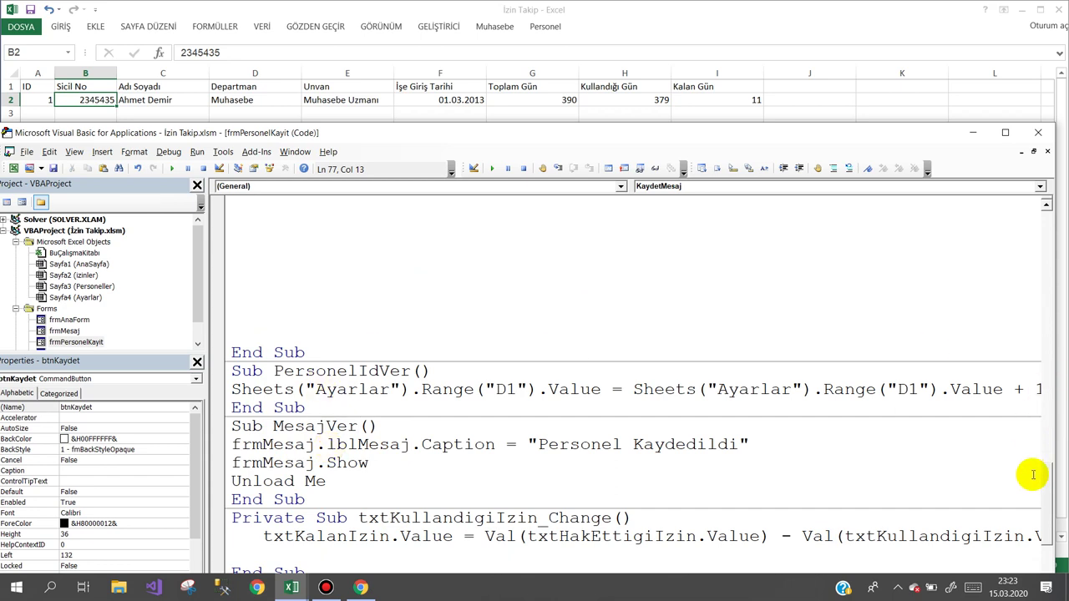
Step: Call MesajVer after the I2 assignment, then return to the Excel workbook
left_click_drag(1049, 493, 1049, 458)
left_click(236, 335)
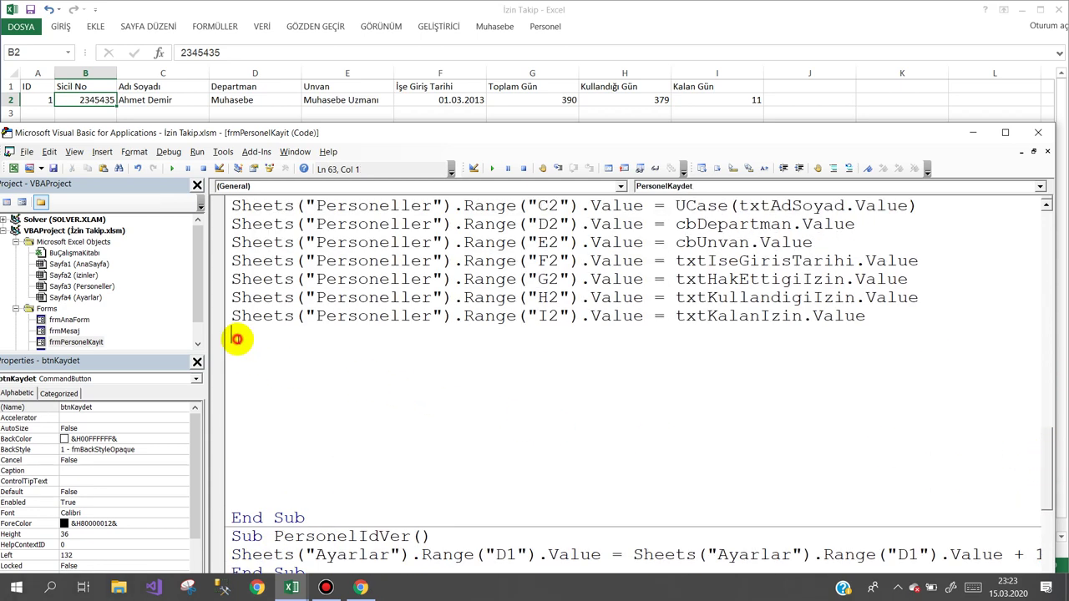
type("Mesaj")
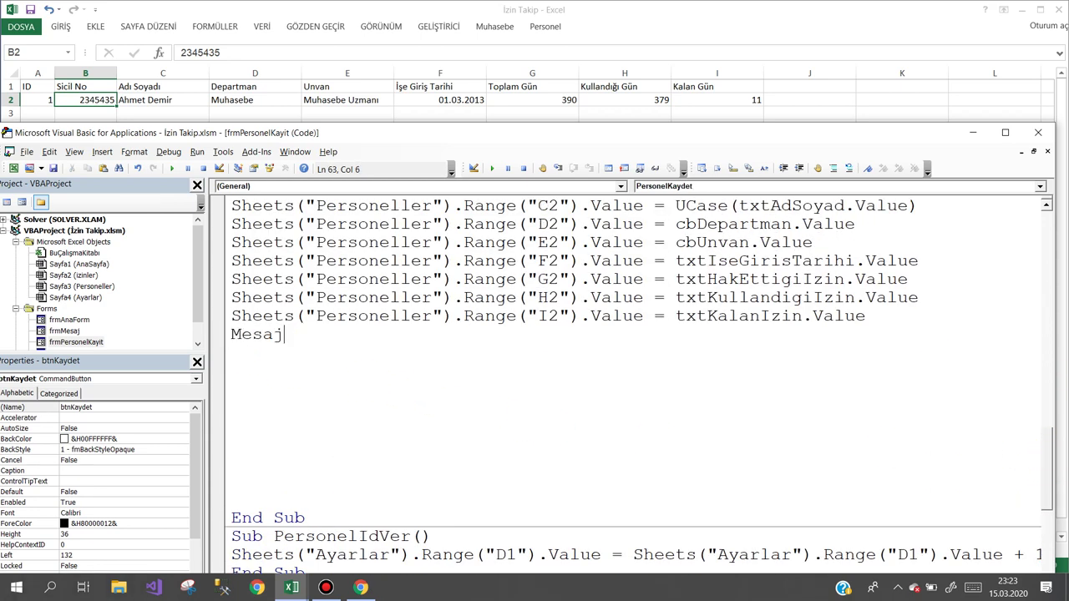
type("Ver")
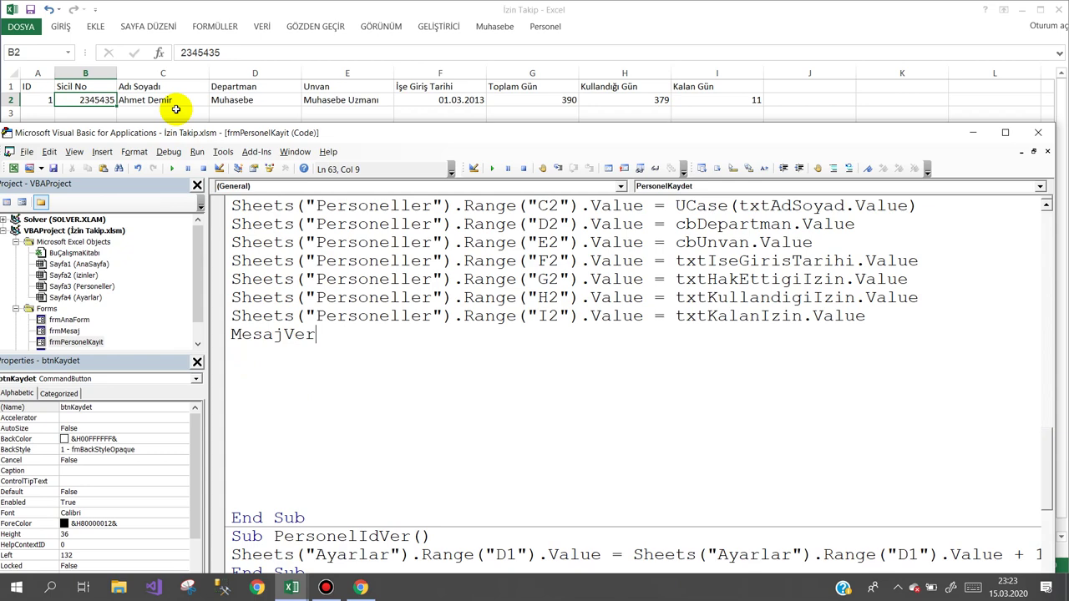
left_click(176, 110)
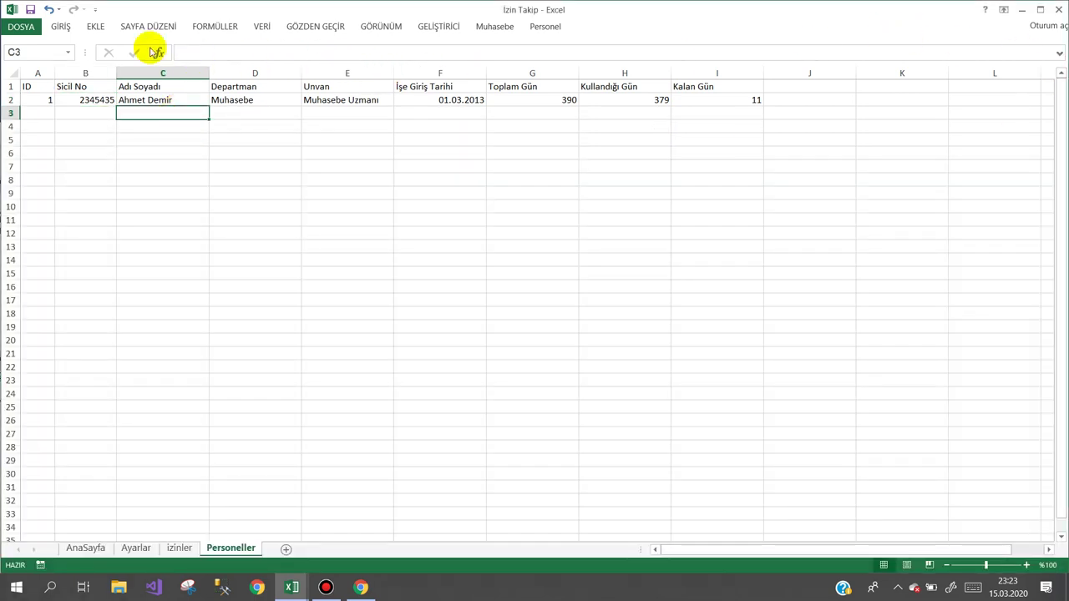
Step: Pin the Excel ribbon open and replace the employee name in C2 with a new name
left_click(68, 26)
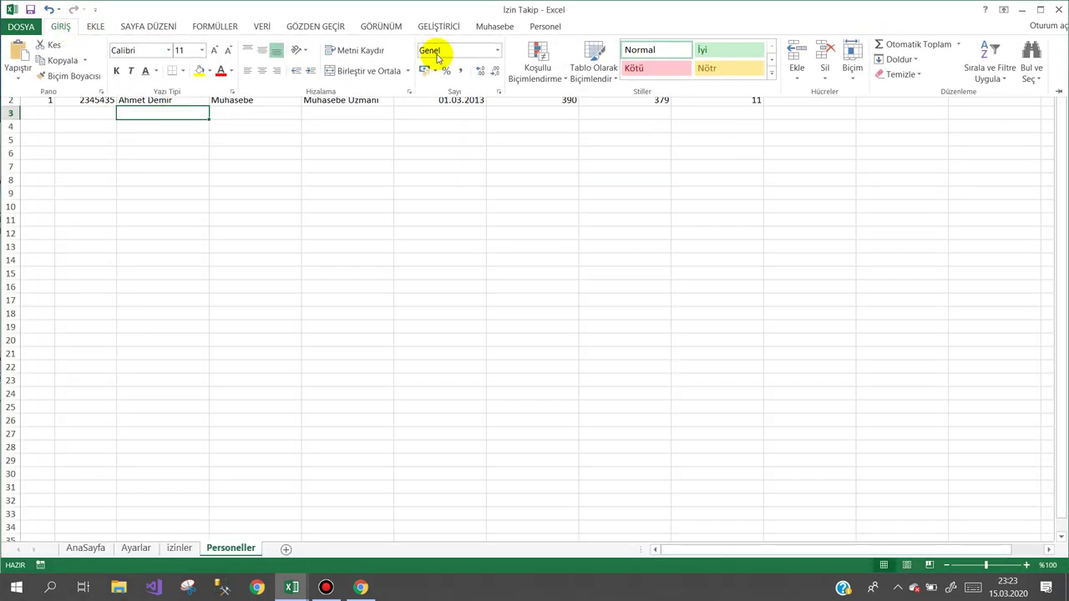
left_click(1058, 90)
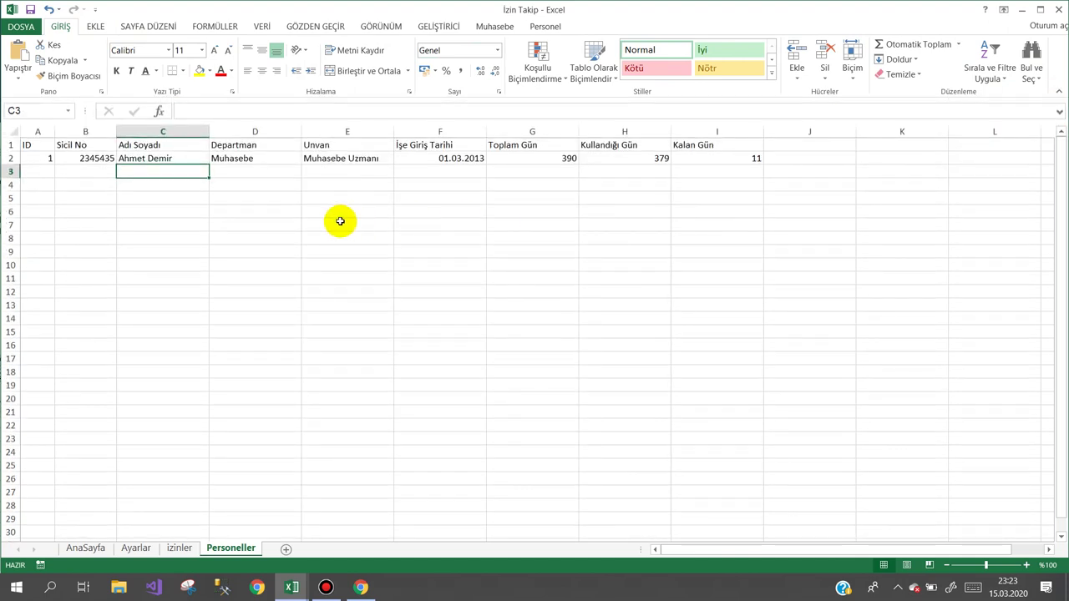
left_click(256, 196)
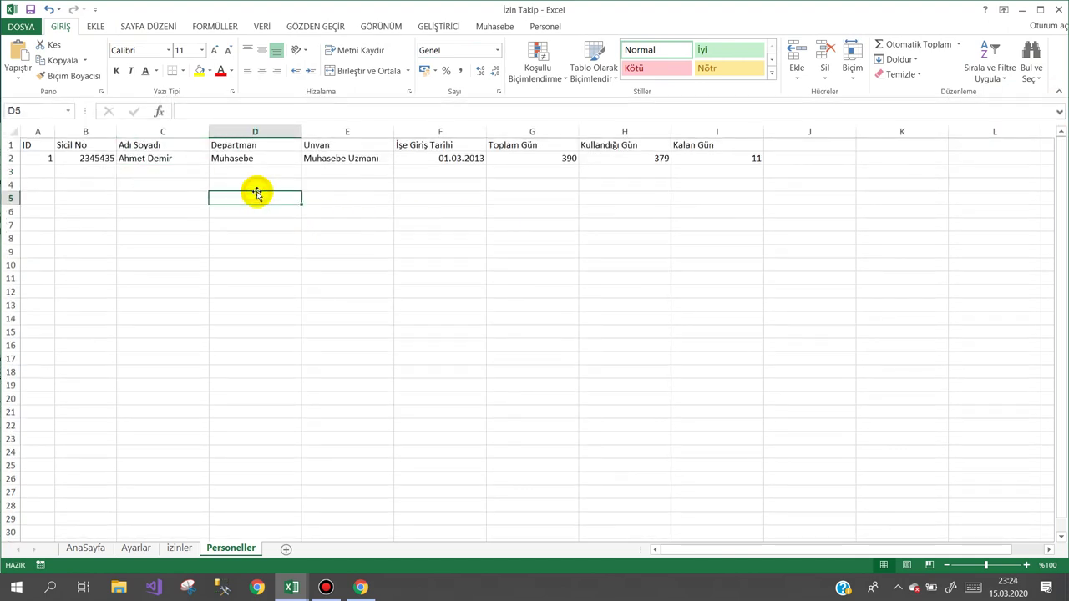
left_click(159, 172)
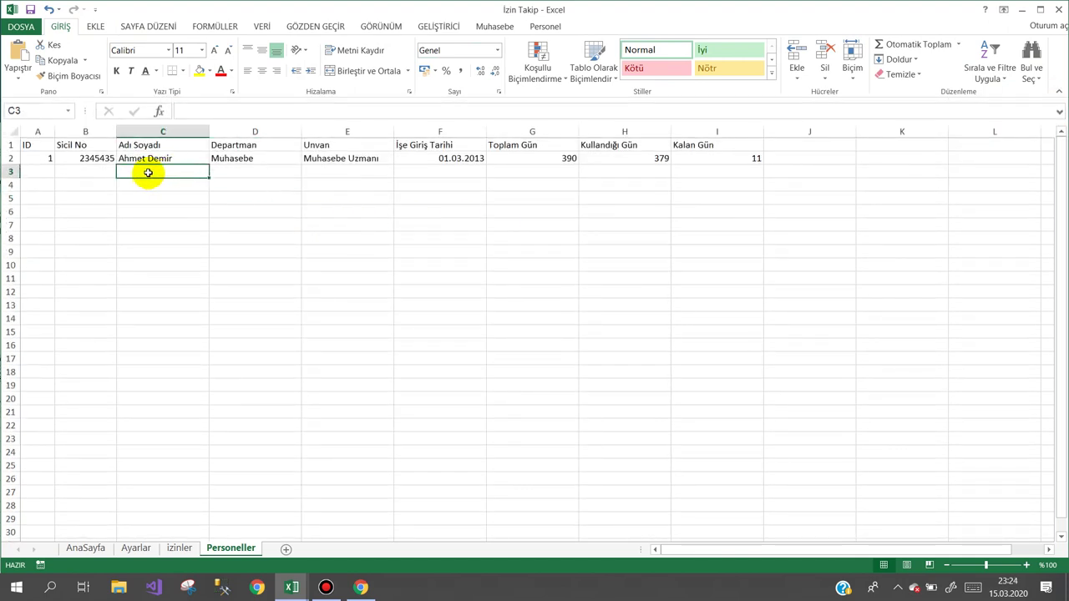
left_click(144, 159)
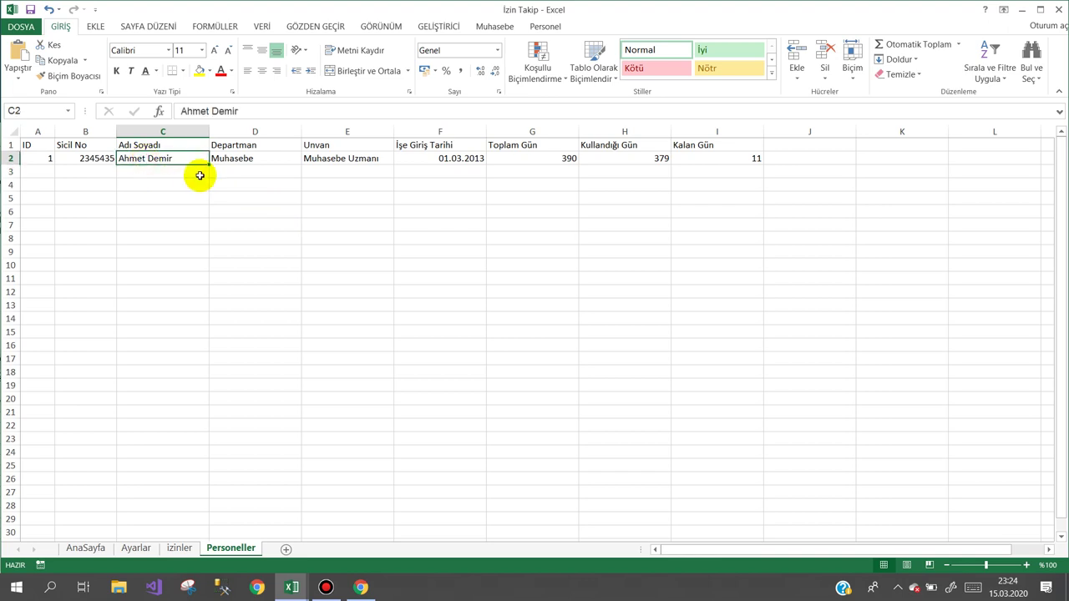
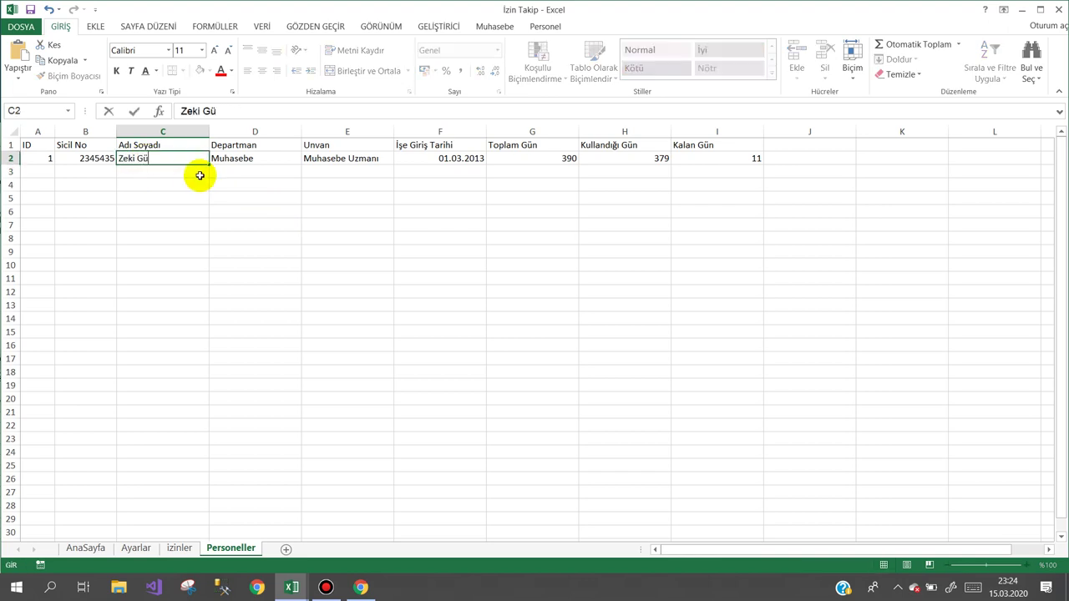
key("Return")
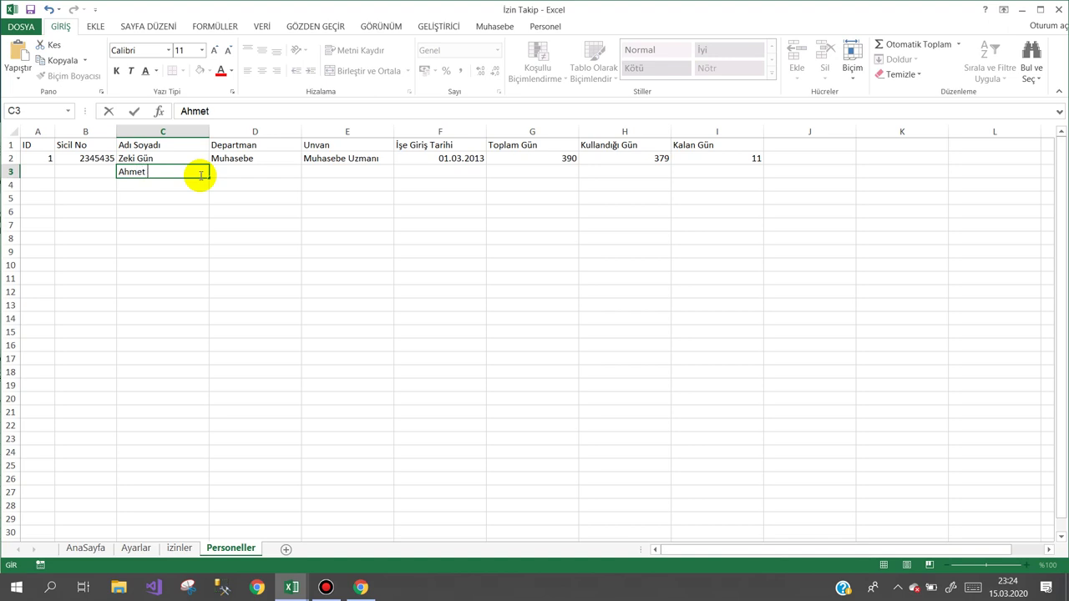
Step: Discard a name typed by mistake into C3 and reselect cell C3
left_click(172, 217)
left_click(143, 172)
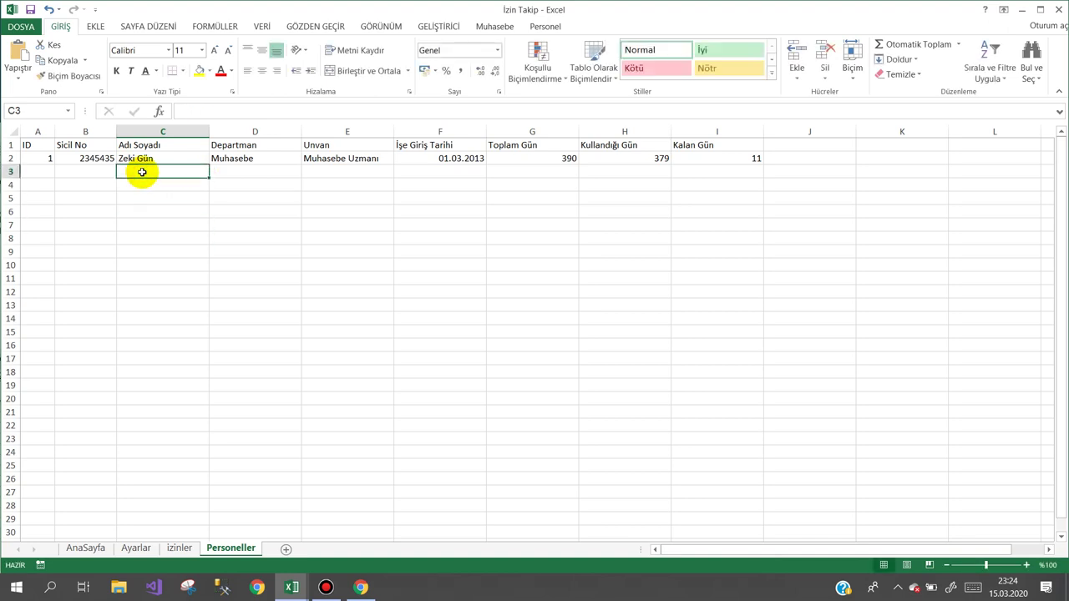
Step: From the GELİŞTİRİCİ tab, start a new macro recording, renaming Makro4 to 'PErsonel…'
left_click(433, 26)
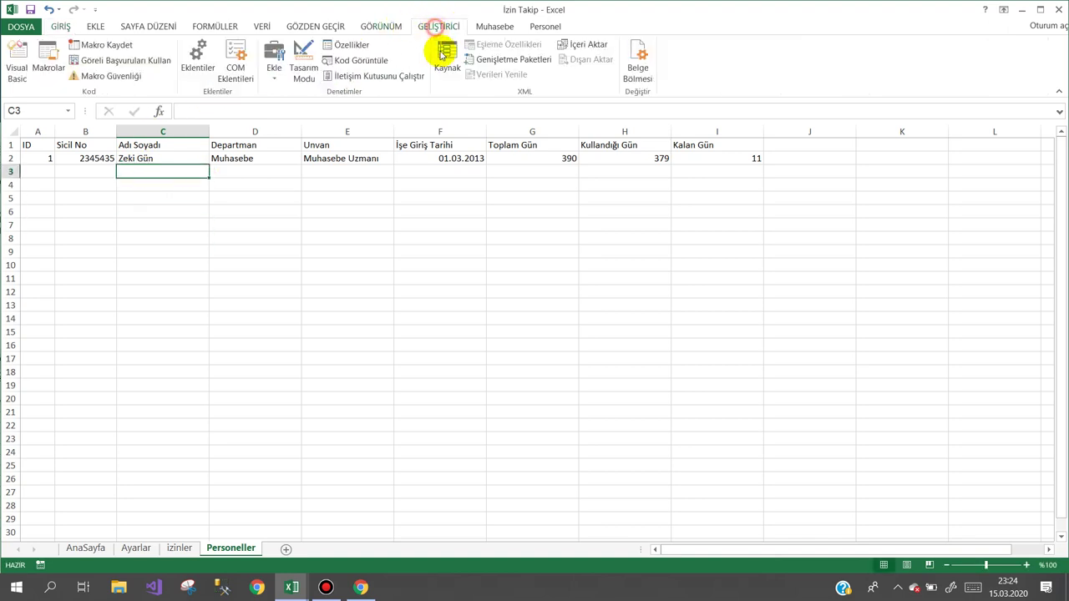
left_click(88, 44)
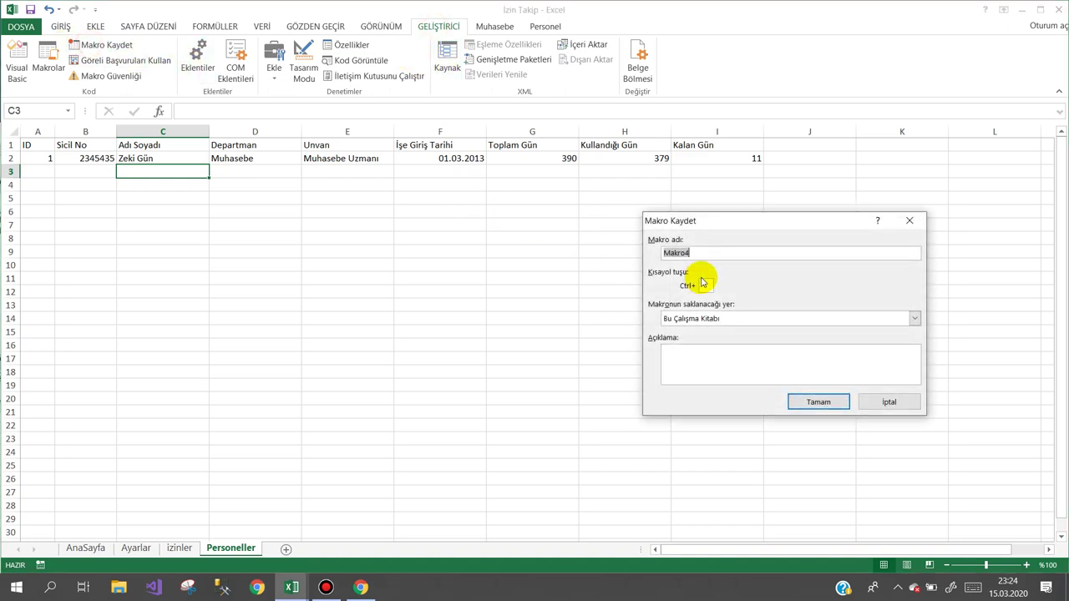
type("PErsonel")
type("sone")
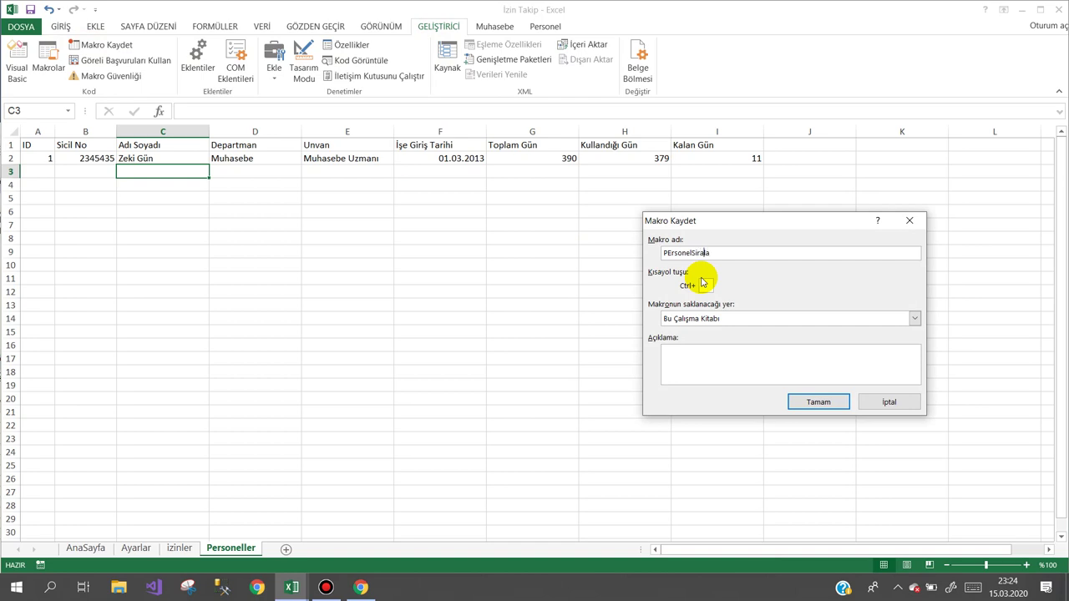
Step: Correct the macro name to PersonelSirala and start recording it
key("BackSpace")
type("a")
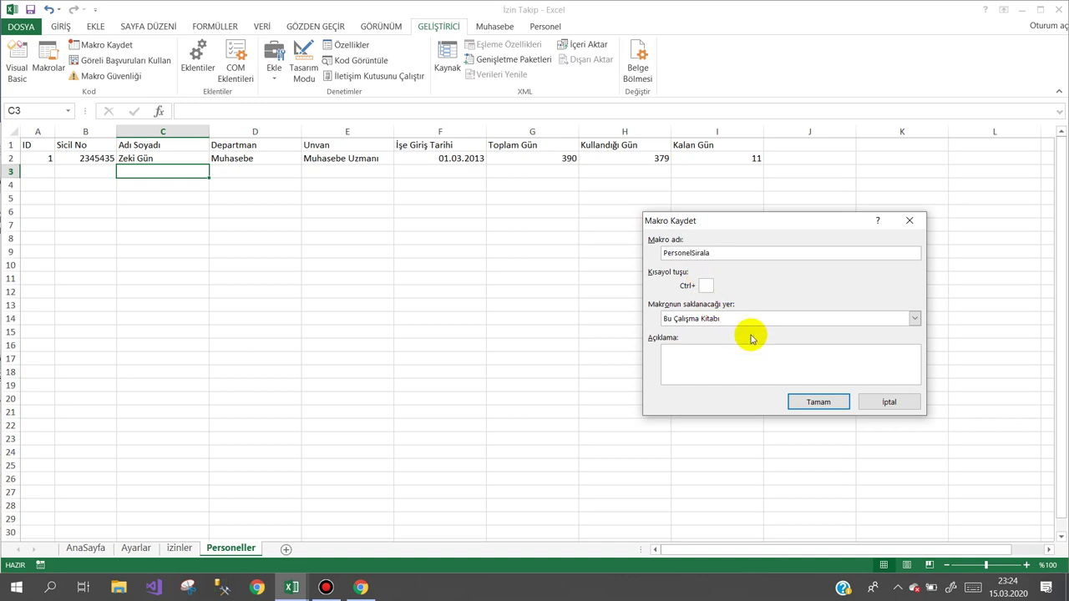
left_click(814, 400)
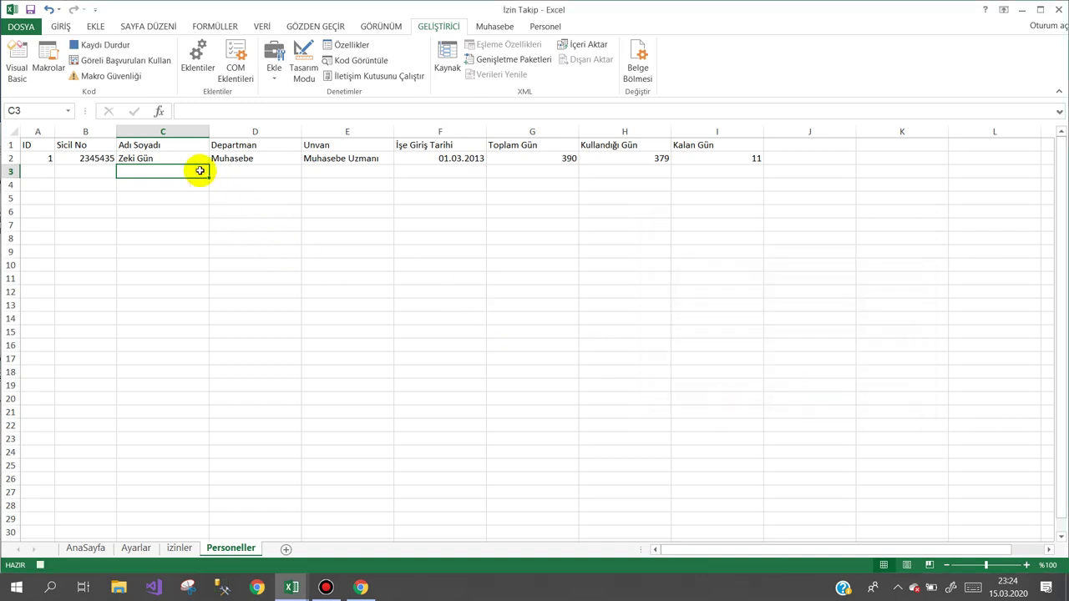
Step: Sort the Personeller records A to Z by the Adı Soyadı column C1, then stop recording
left_click(166, 146)
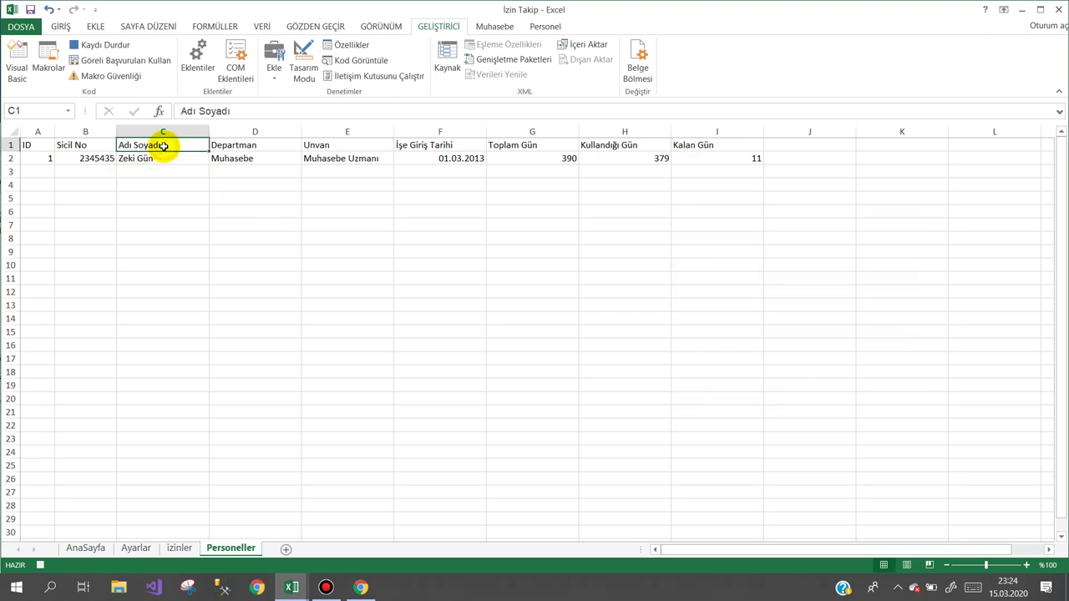
left_click(62, 27)
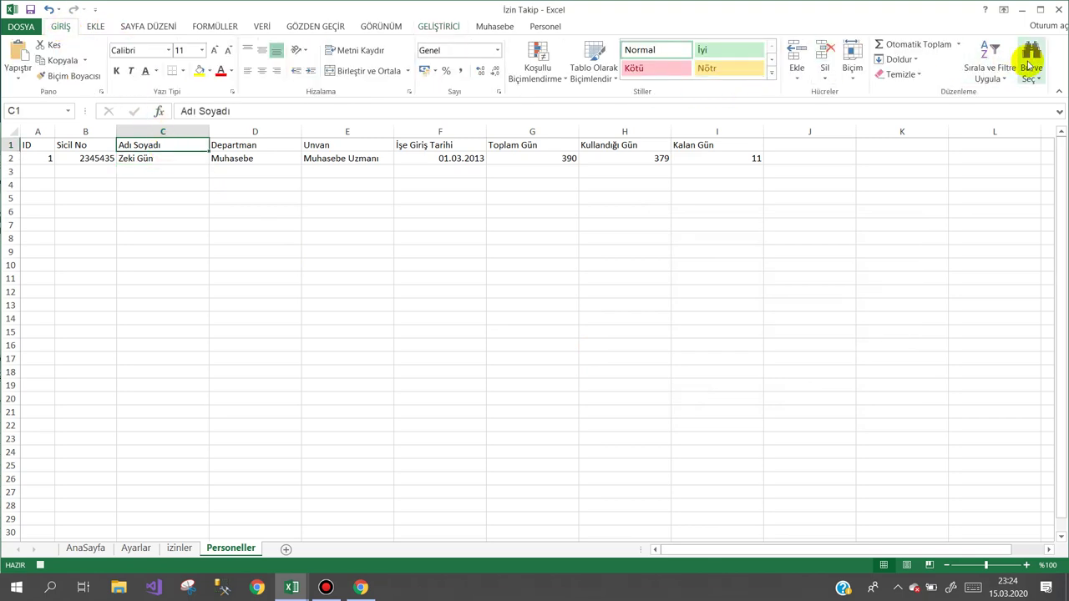
left_click(994, 77)
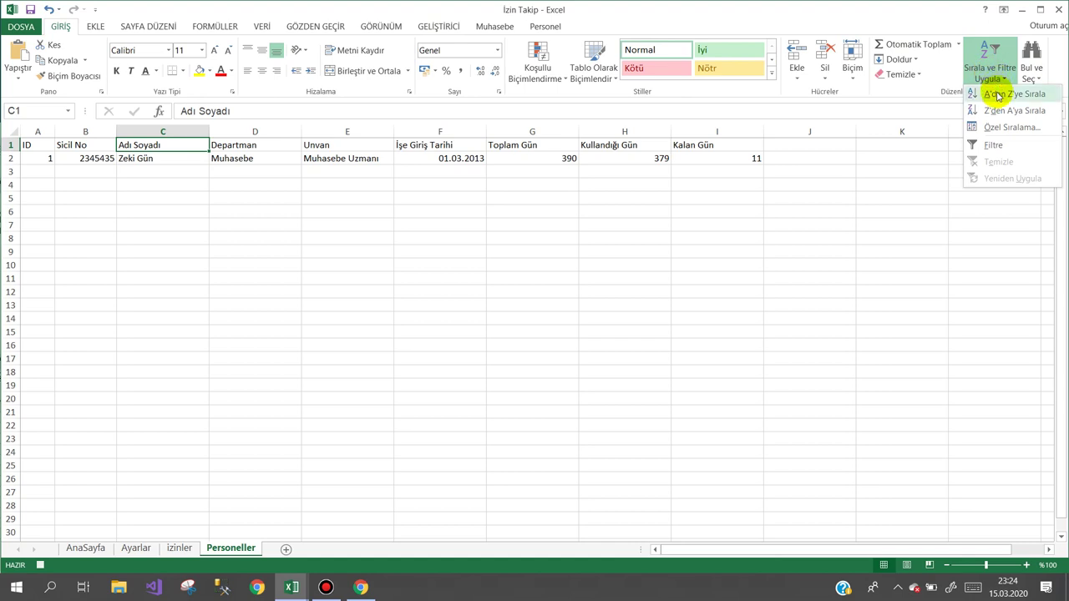
left_click(998, 94)
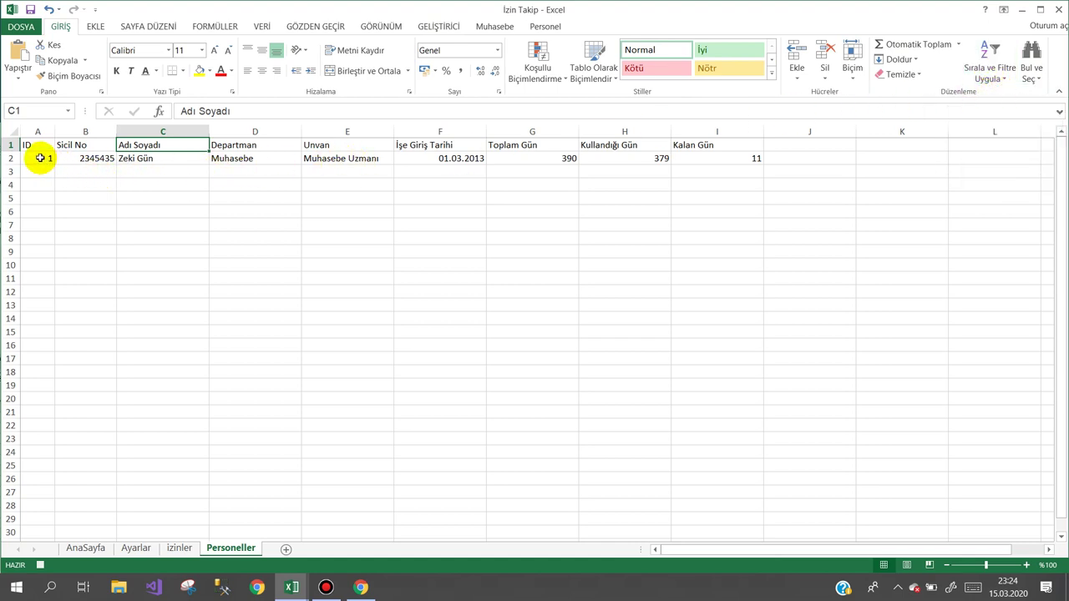
left_click(433, 26)
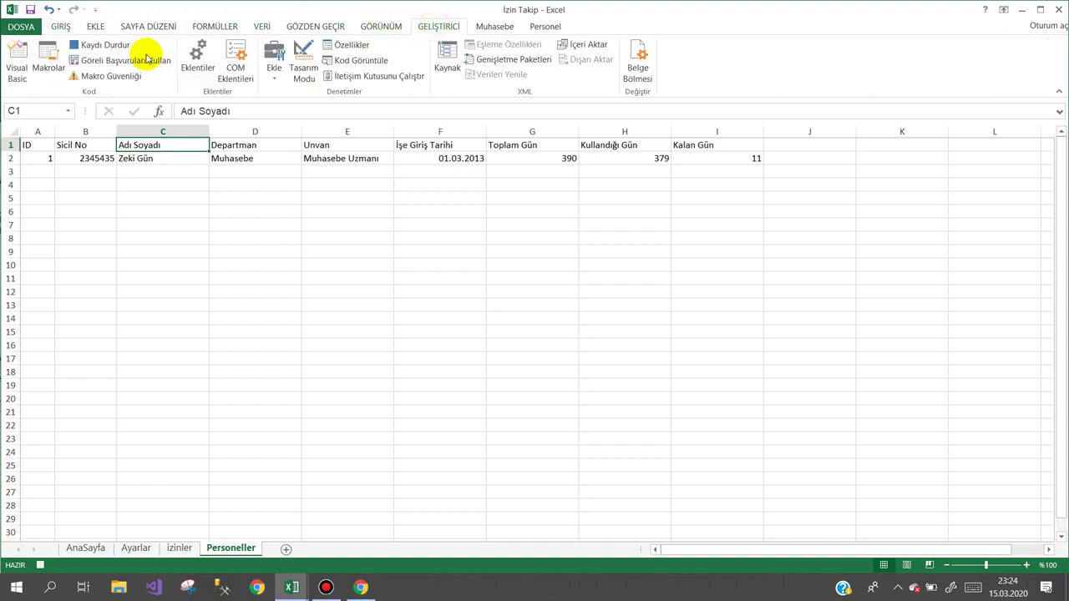
left_click(104, 46)
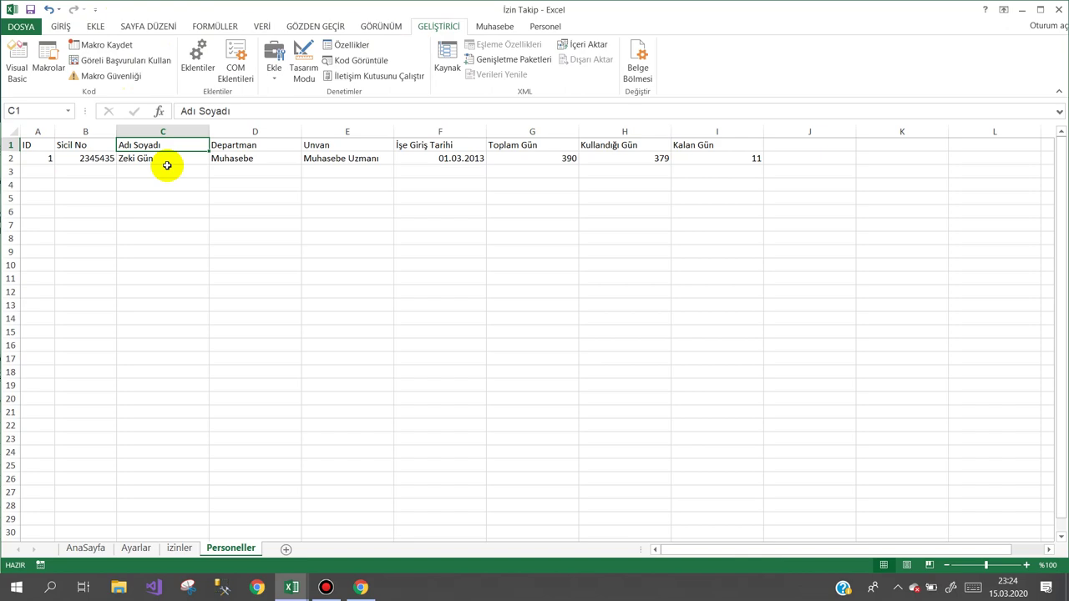
Step: In the VBA editor, expand the Modules folder and inspect Module1, Module2 and Module3
left_click(17, 65)
left_click_drag(203, 275, 198, 334)
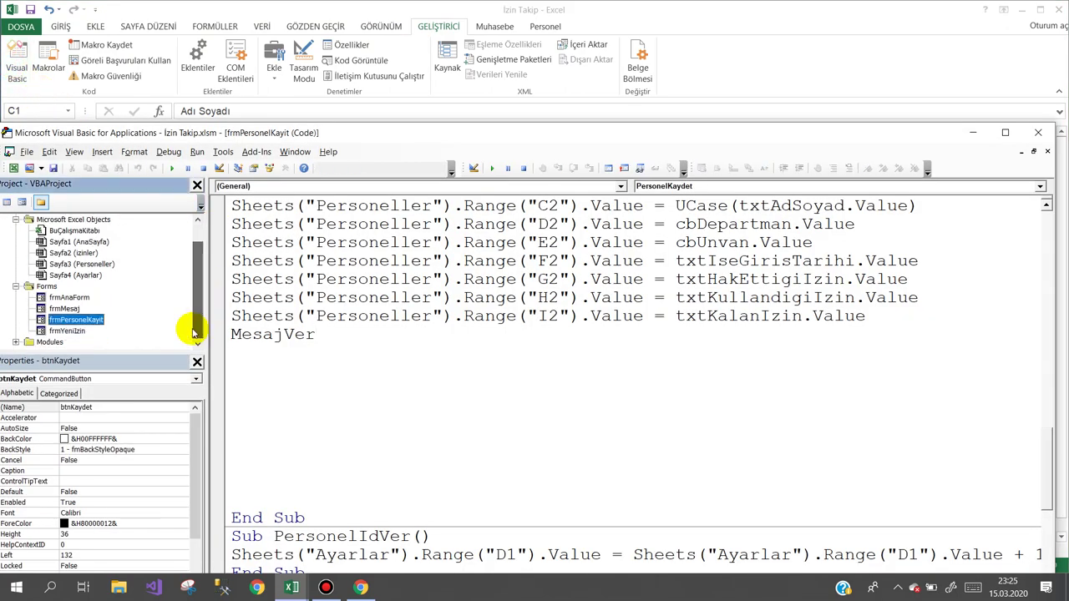
left_click(18, 341)
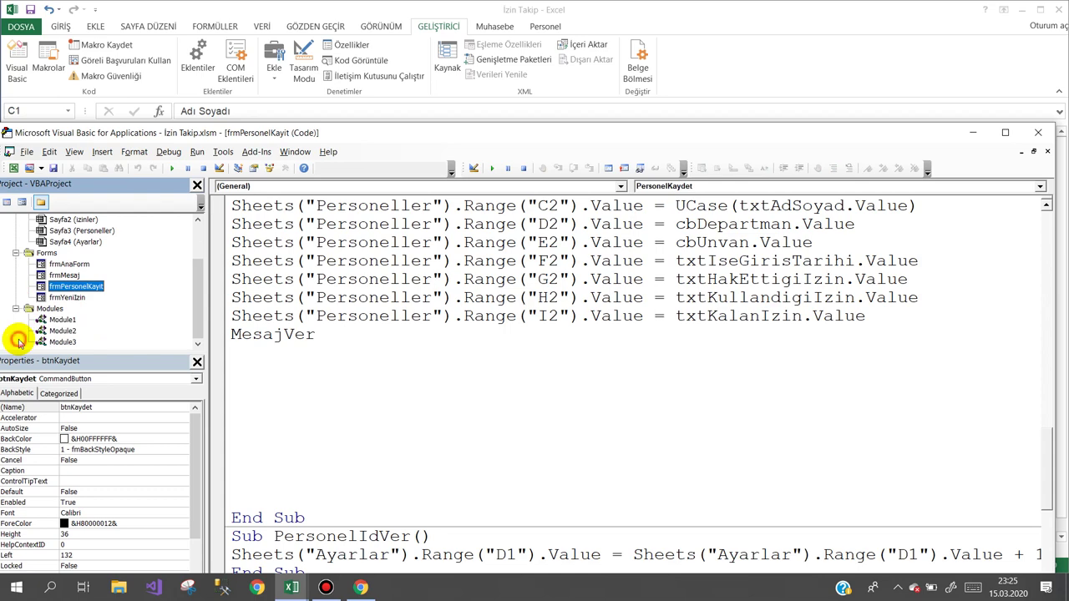
left_click(63, 342)
double_click(63, 342)
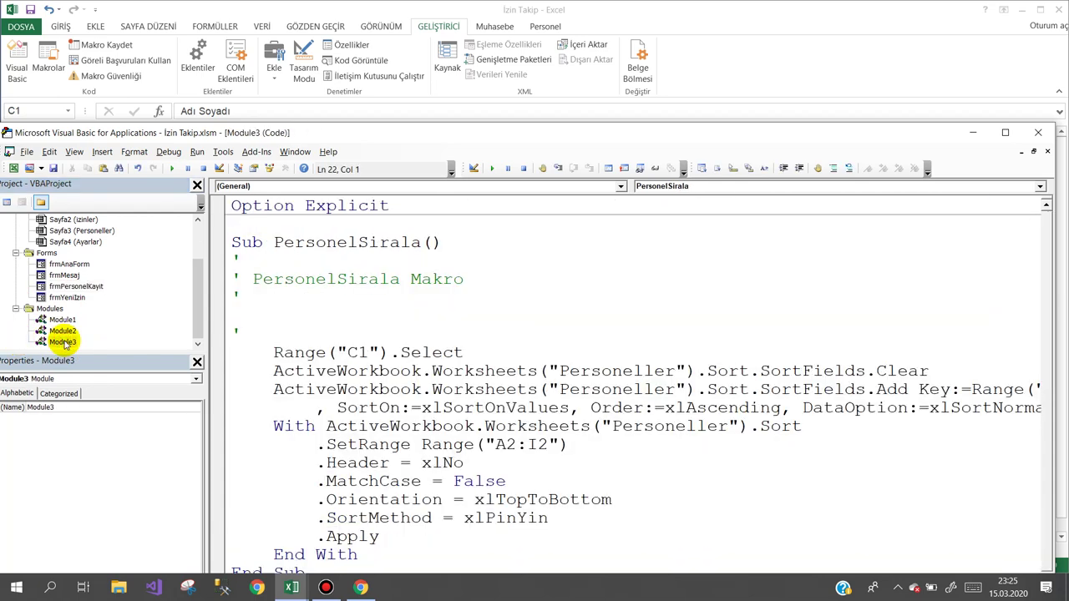
double_click(62, 320)
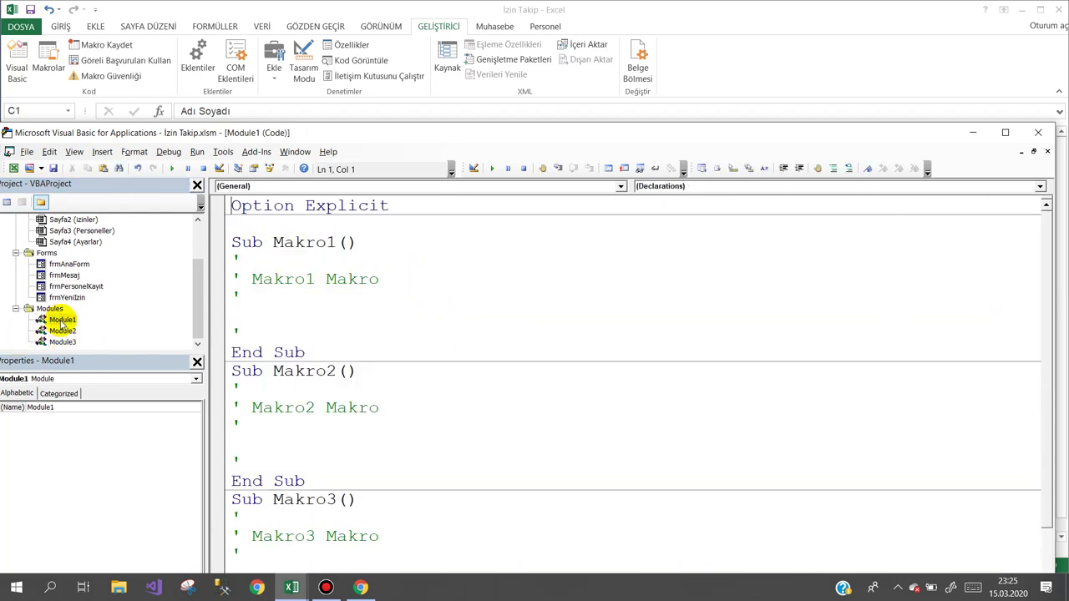
double_click(64, 332)
left_click(65, 320)
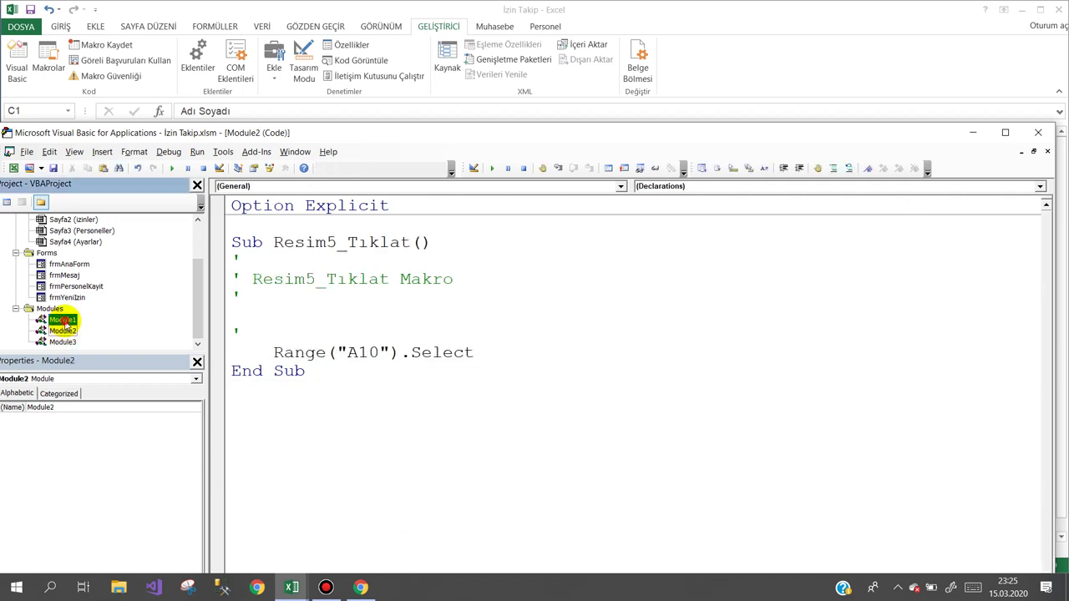
Step: Remove Module1 and Module2 from the project without exporting them
right_click(64, 321)
left_click(107, 436)
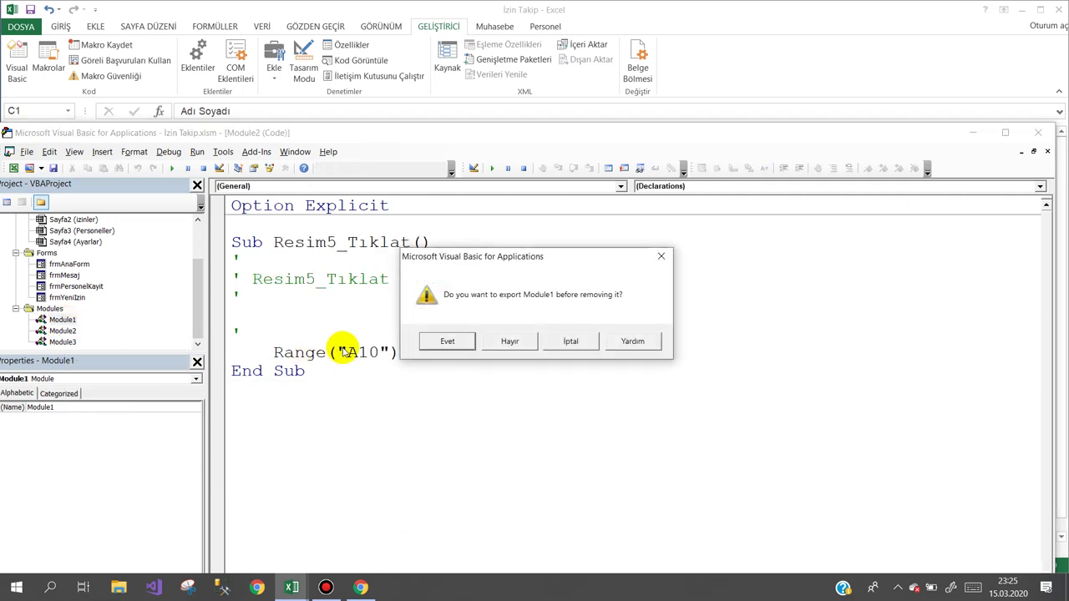
left_click(510, 342)
right_click(63, 332)
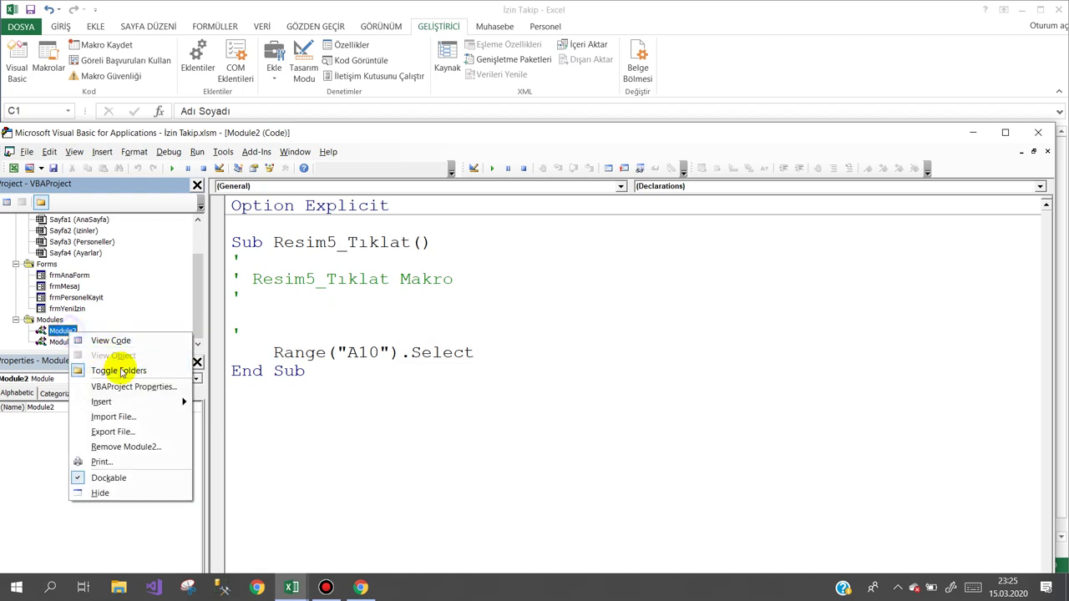
left_click(129, 447)
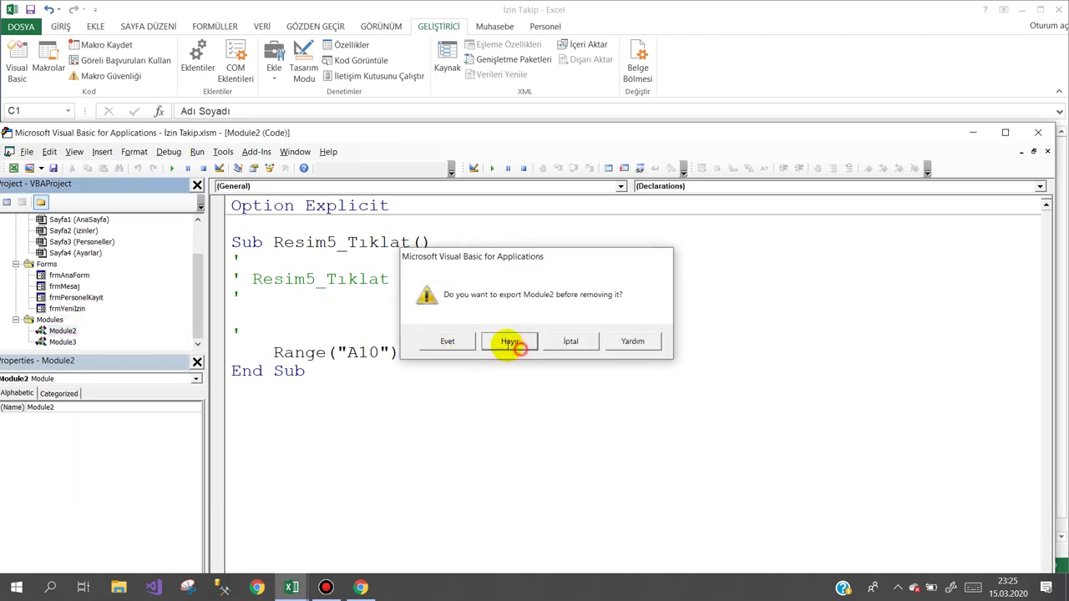
left_click(508, 341)
Step: Rename Module3 to Moduller in its Name property
left_click(62, 341)
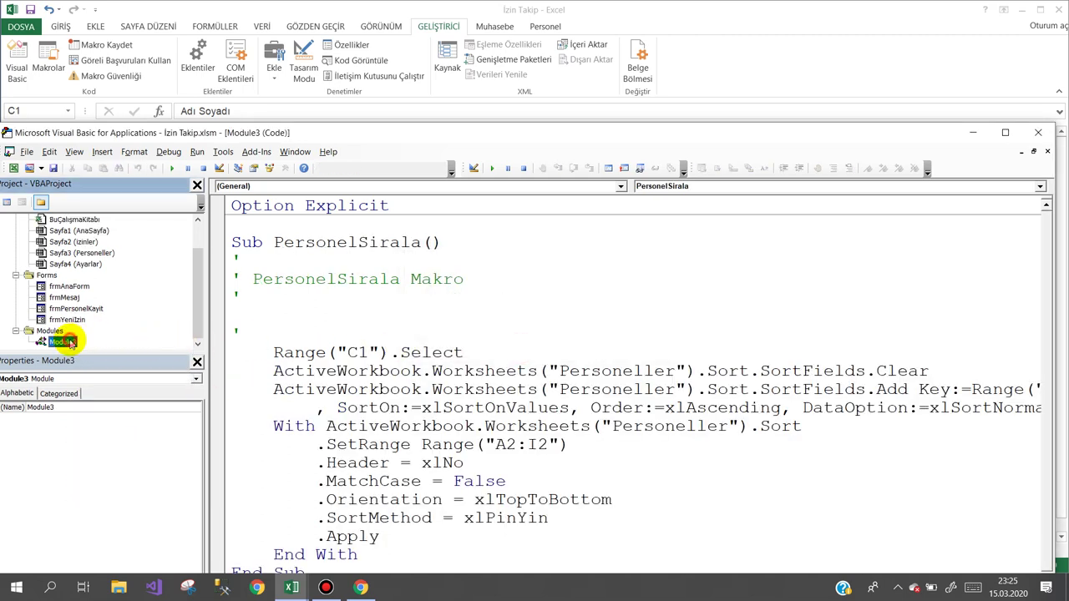
left_click(59, 409)
type("Mo")
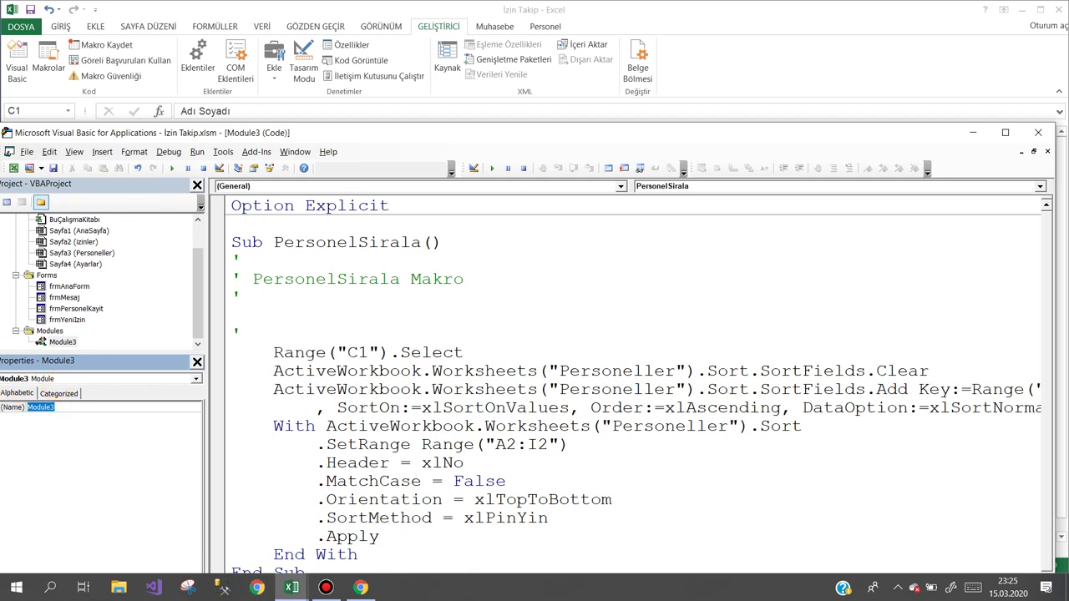
type("du")
key("Return")
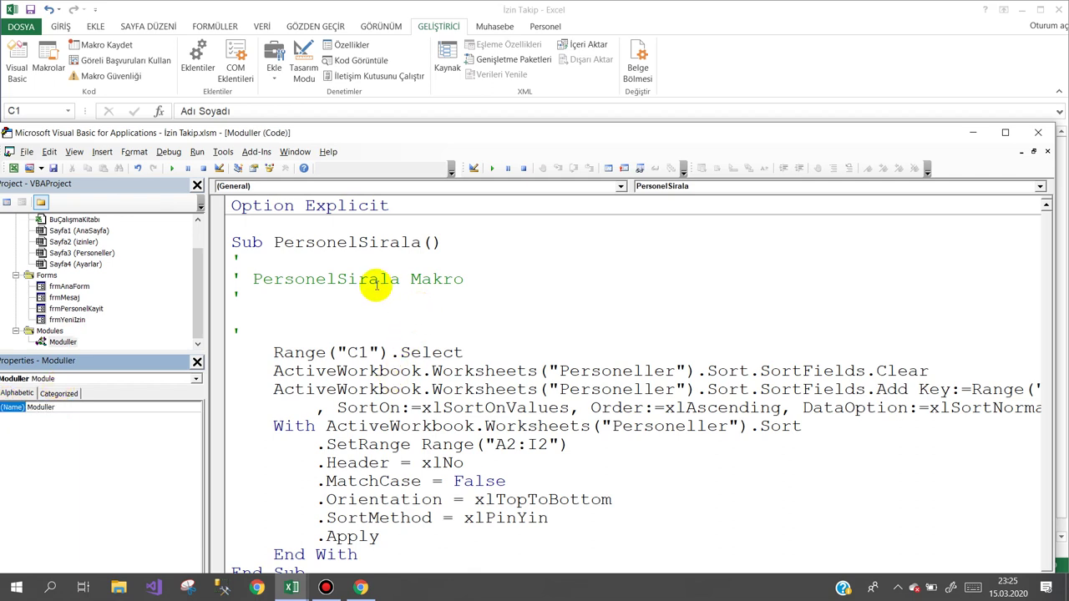
left_click(599, 136)
Step: Qualify the macro's C1 Range selection with Sheets("Personeller")
double_click(599, 136)
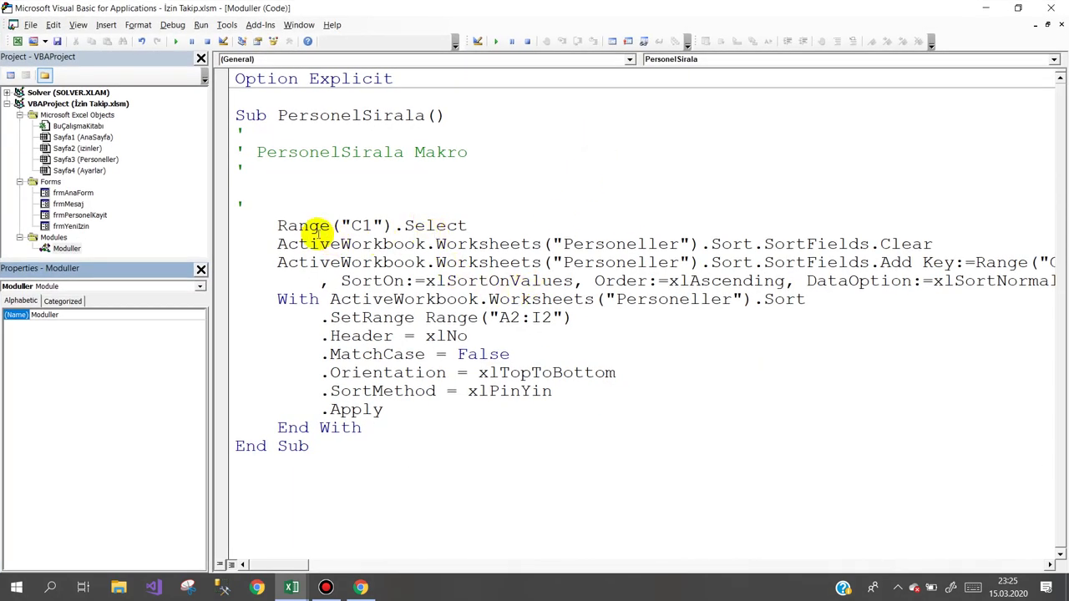
left_click(279, 225)
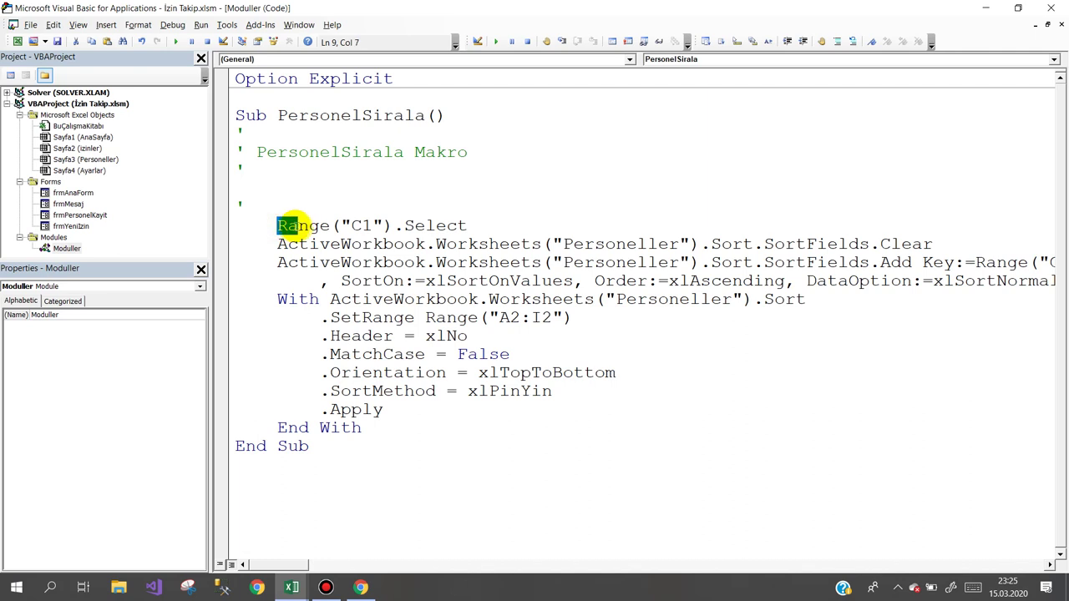
left_click(389, 226)
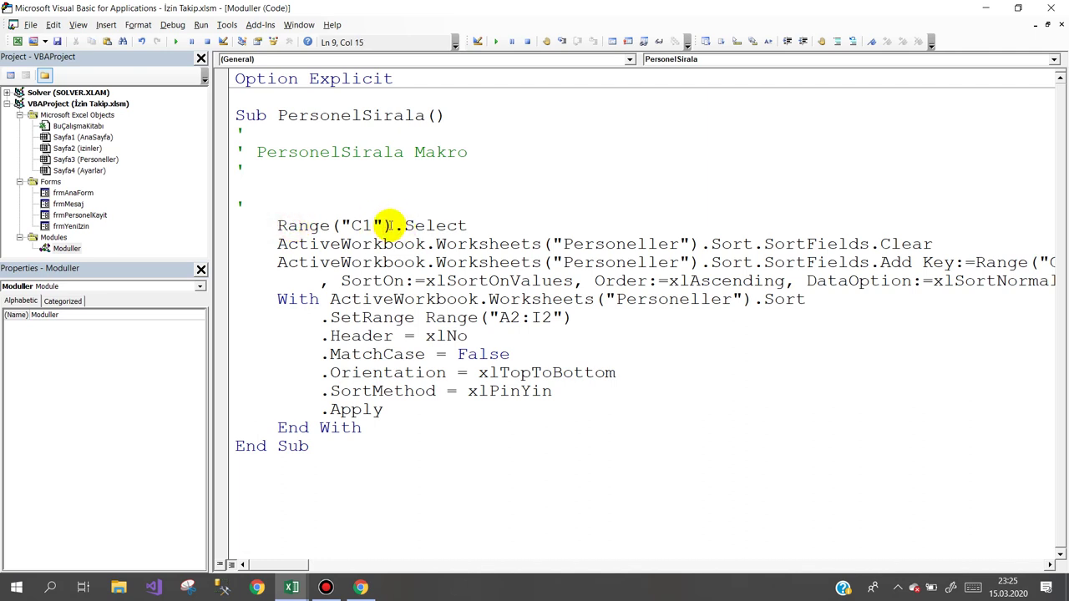
left_click(268, 226)
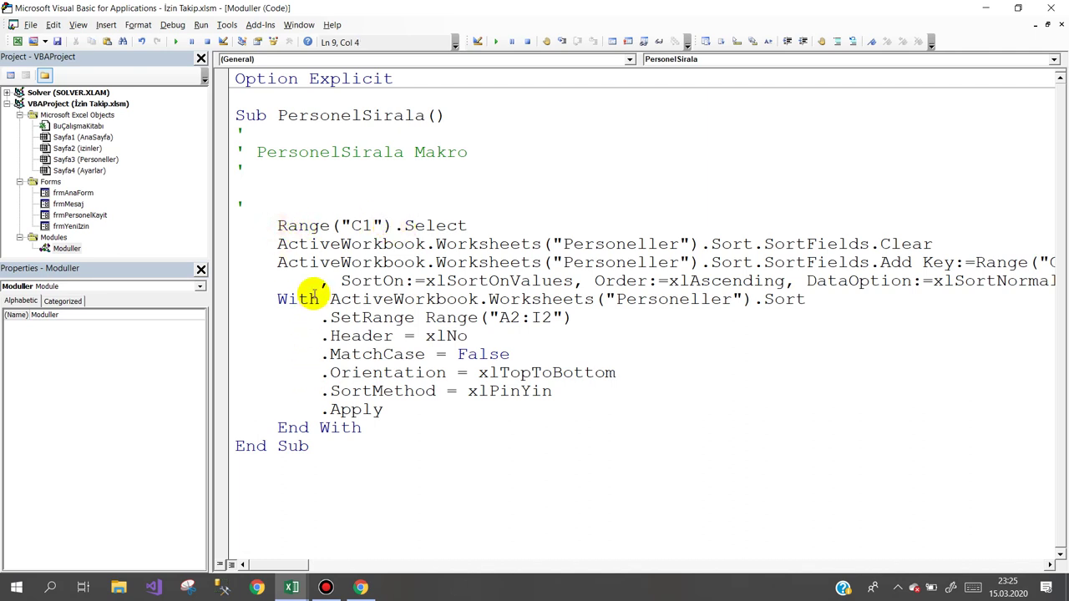
type("she")
key("ctrl+space")
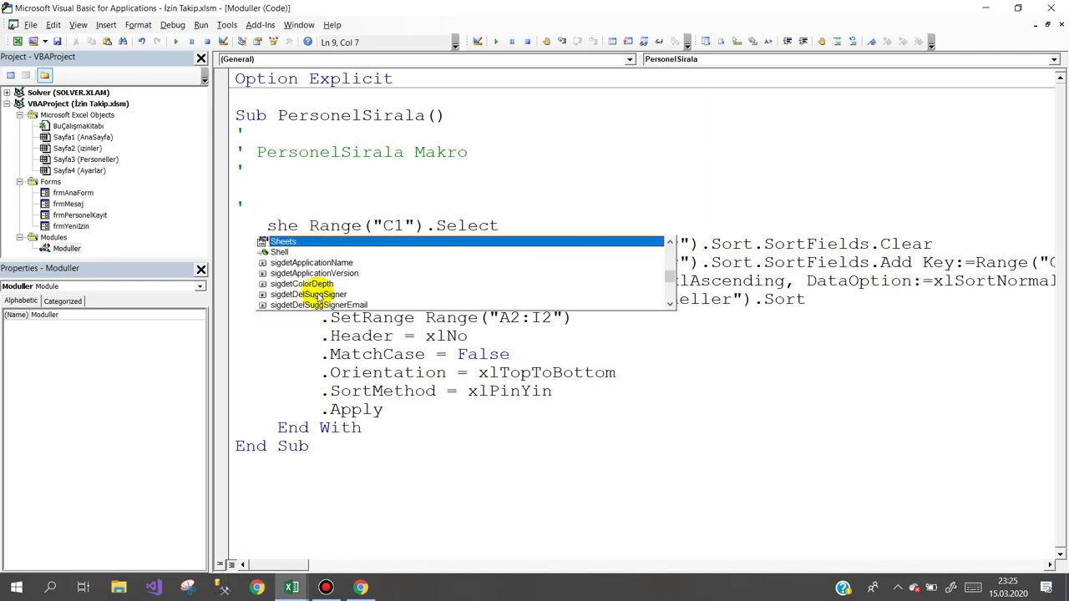
type("(\"")
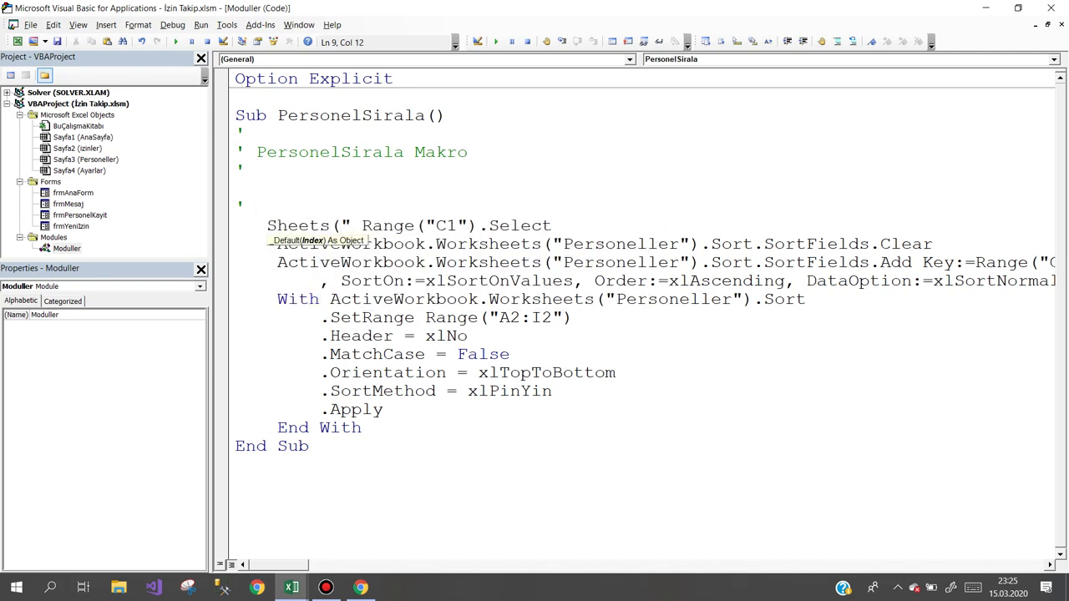
type("Personeller")
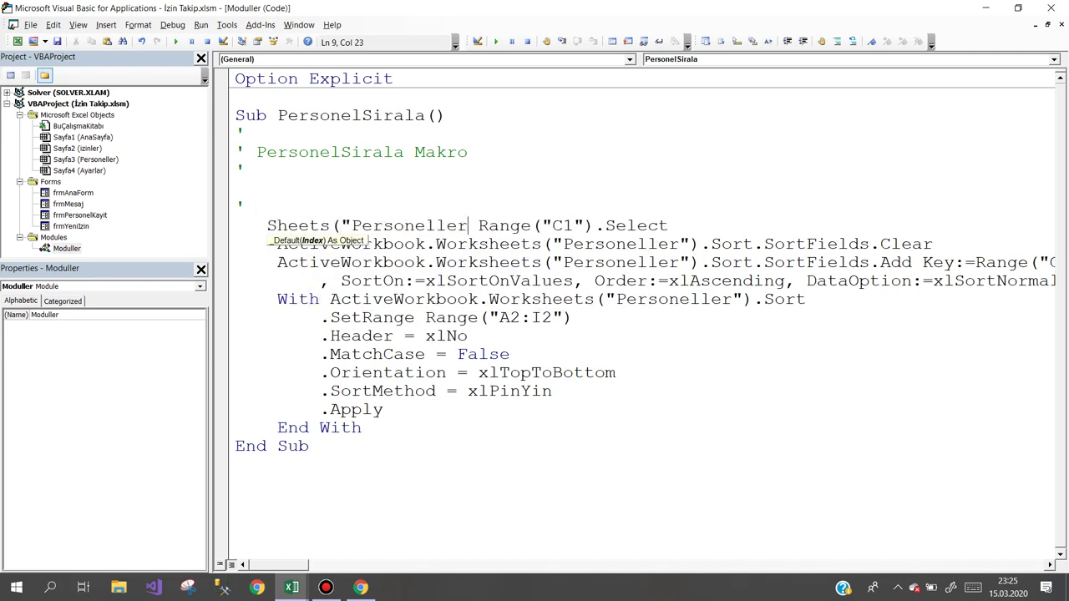
type("\").")
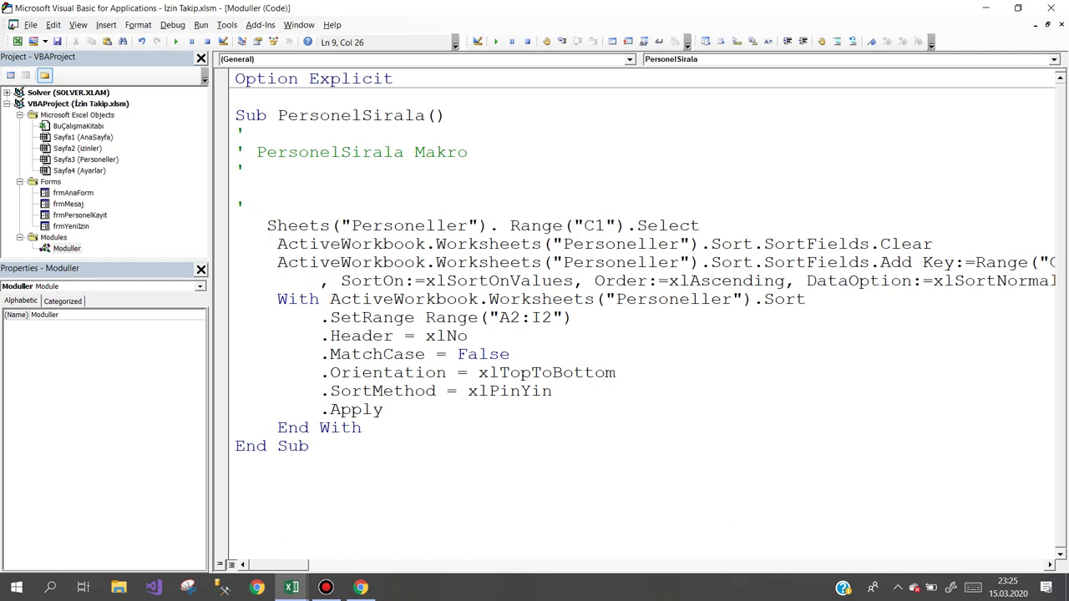
key("Delete")
Step: Review the SortFields.Clear, A2:I2 sort range and Header lines, ending on the blank line under the comments
left_click(637, 224)
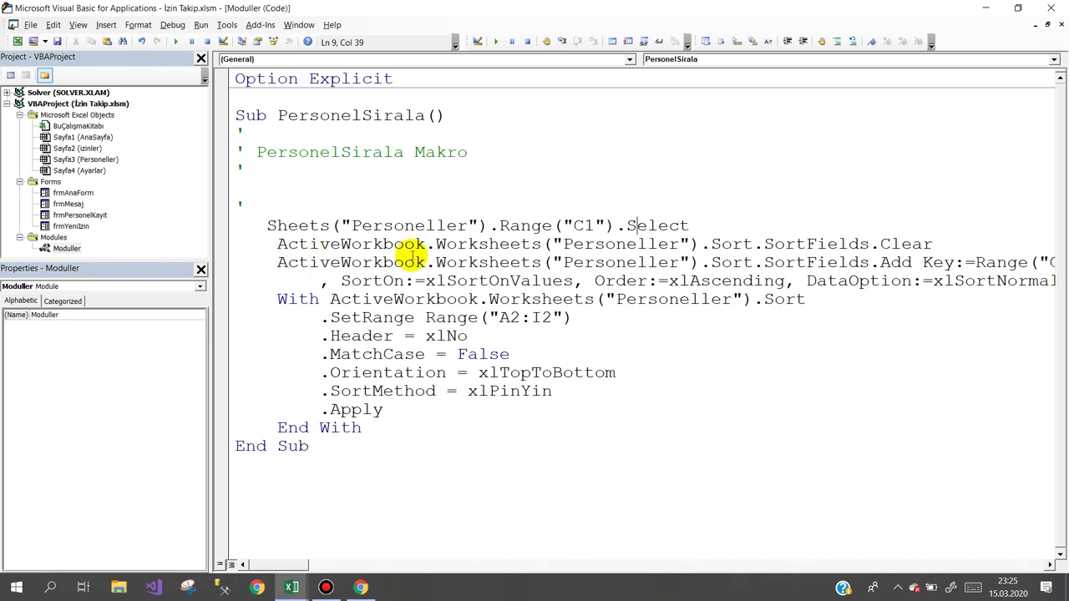
left_click(710, 244)
left_click(935, 245)
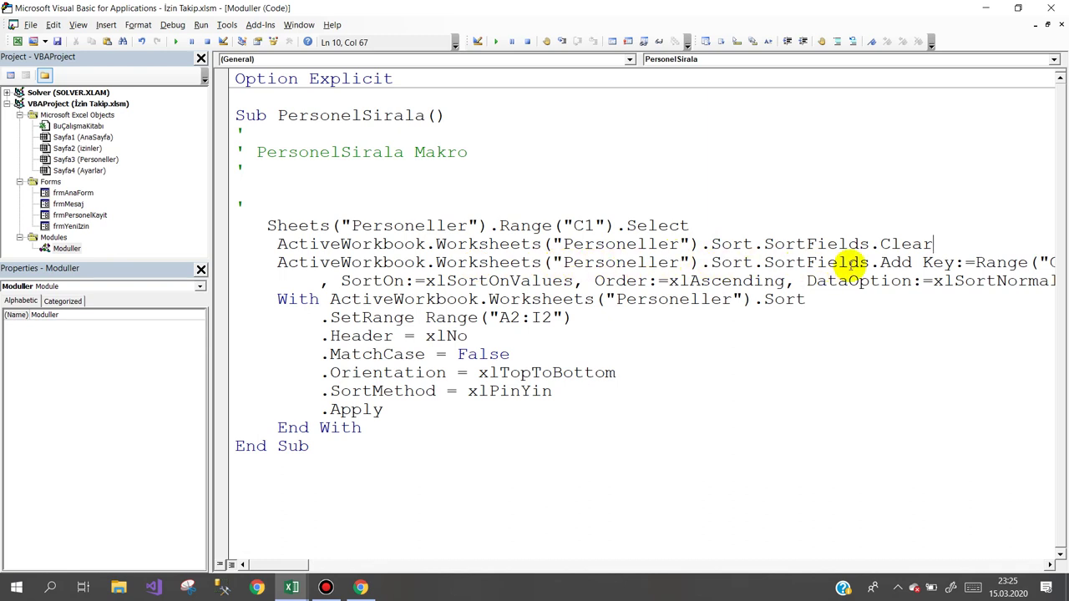
left_click(500, 317)
double_click(509, 318)
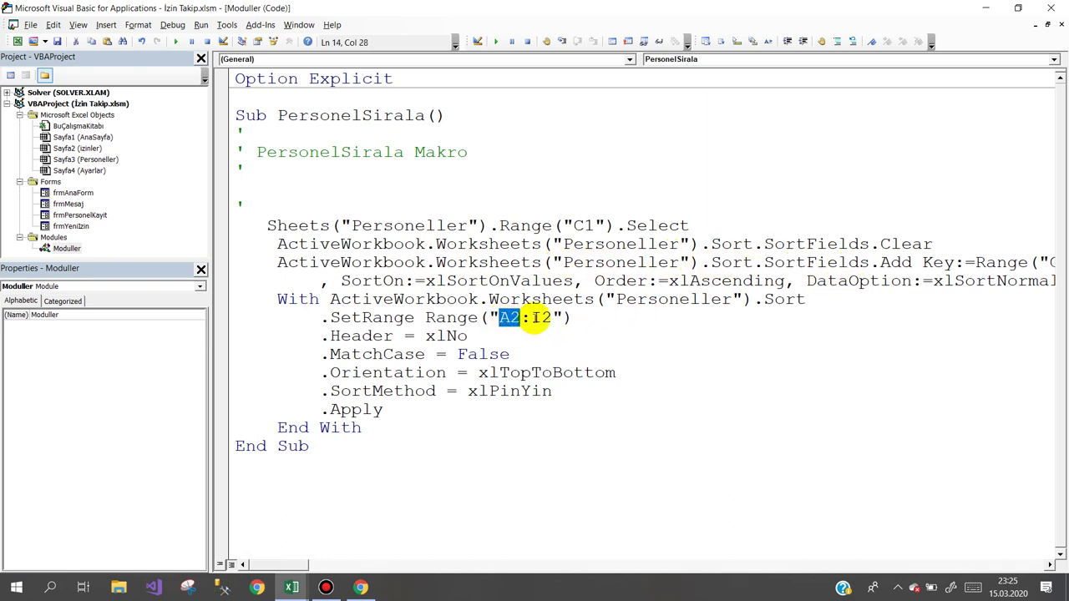
left_click_drag(535, 317, 547, 318)
left_click(525, 334)
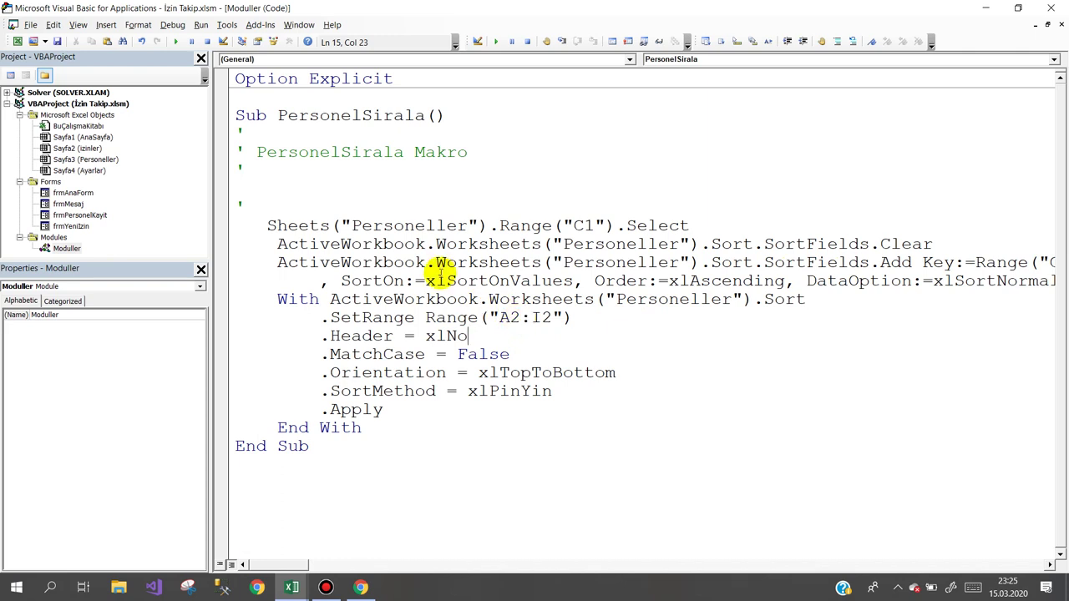
left_click(297, 193)
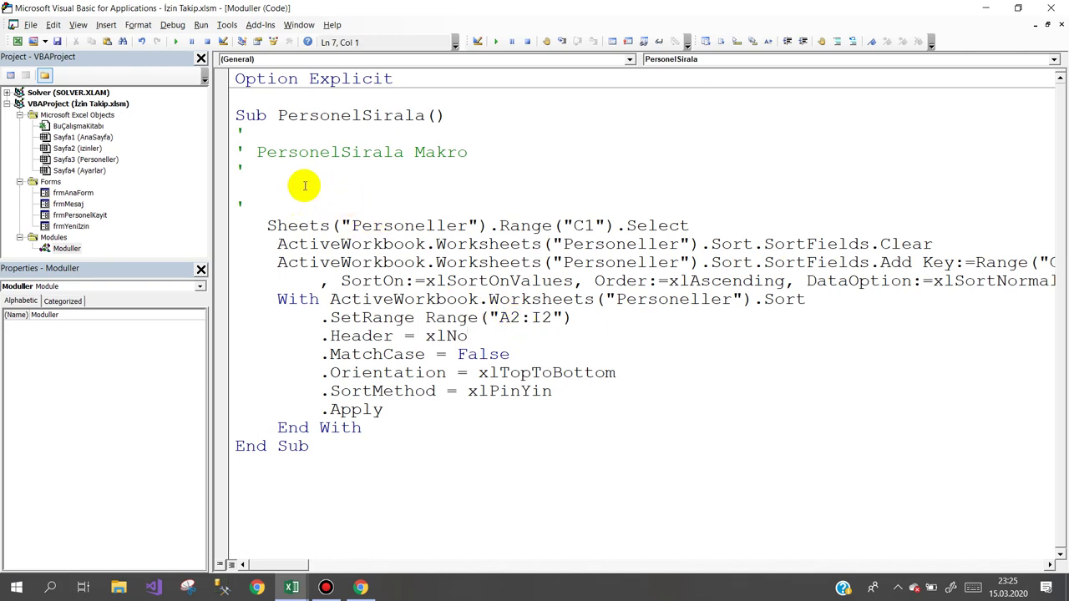
Step: Declare Dim x As Long and add a For x = 2 To 100000 … Next loop
type("dim x")
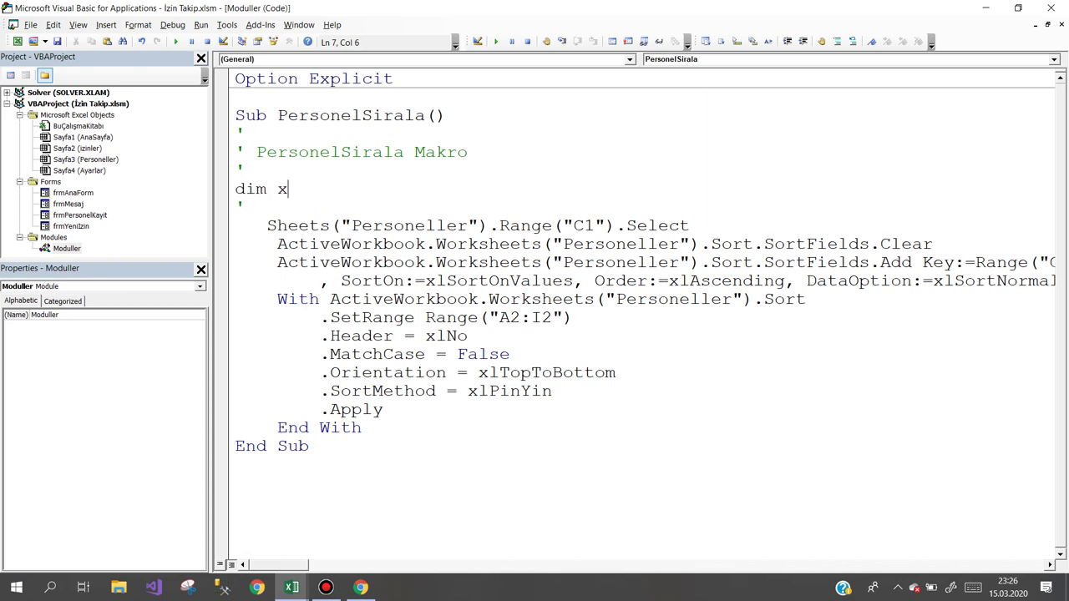
type(" as lon")
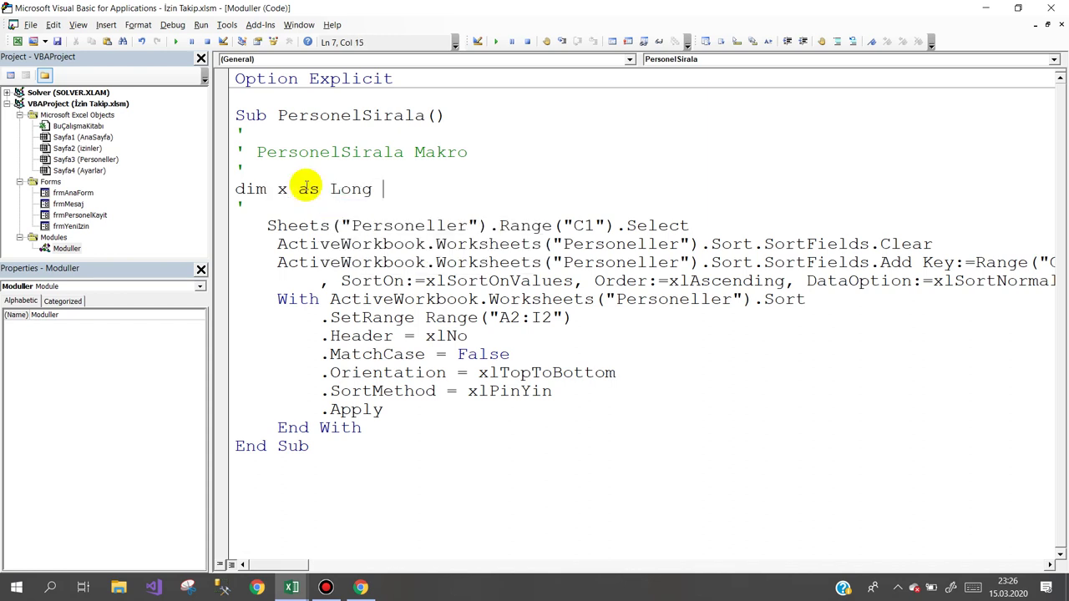
key("Return")
key("Return")
type("for x=")
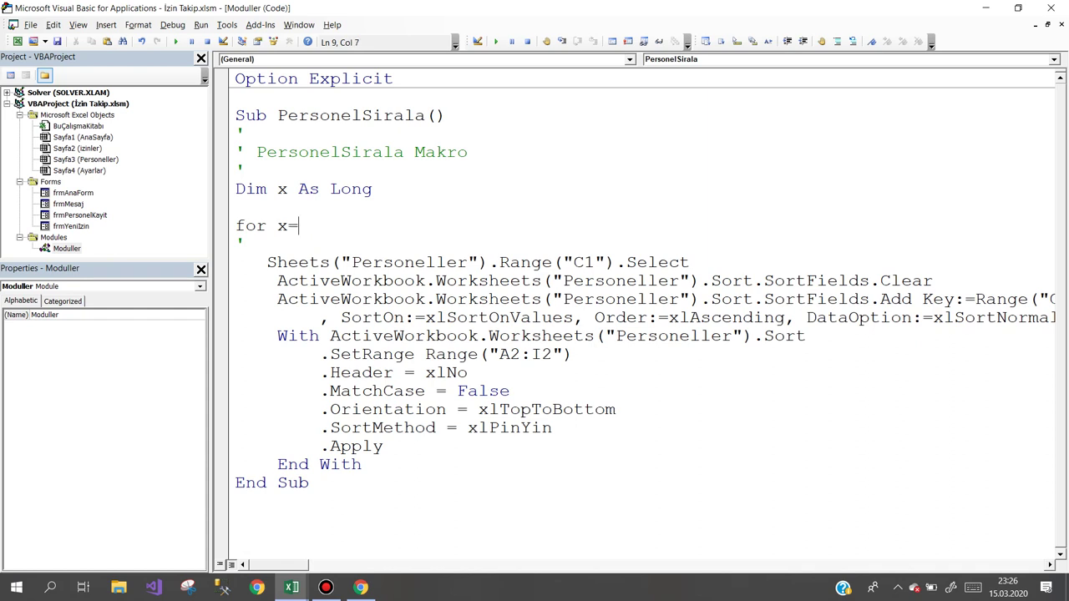
type("2 to 1000")
type("00")
key("Return")
key("Return")
type("ne")
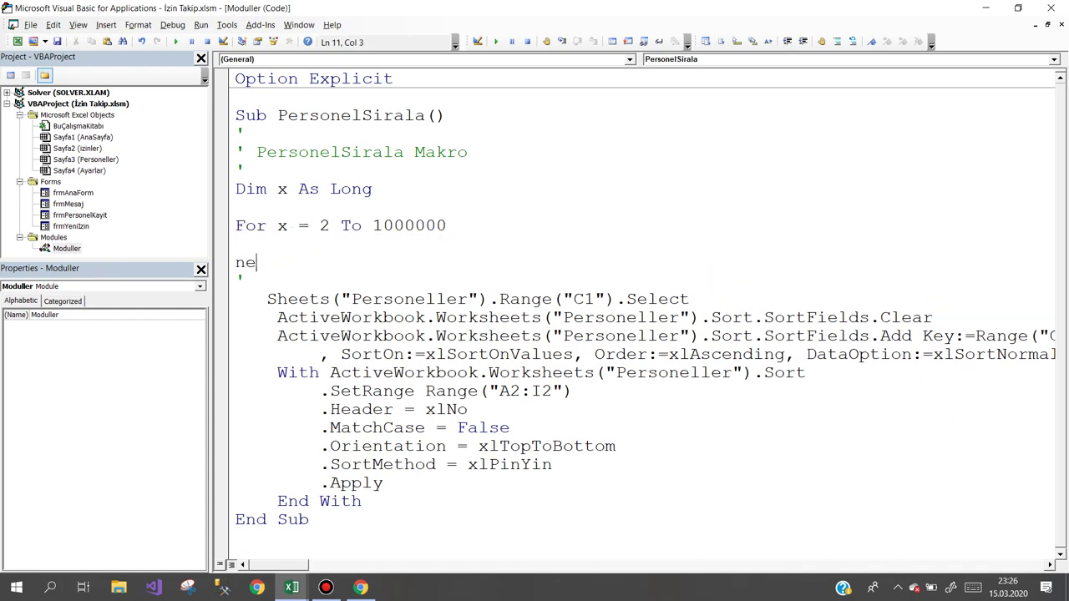
type("xt")
Step: Inside the loop, exit when Personeller column A at row x is empty
left_click(237, 244)
type("if")
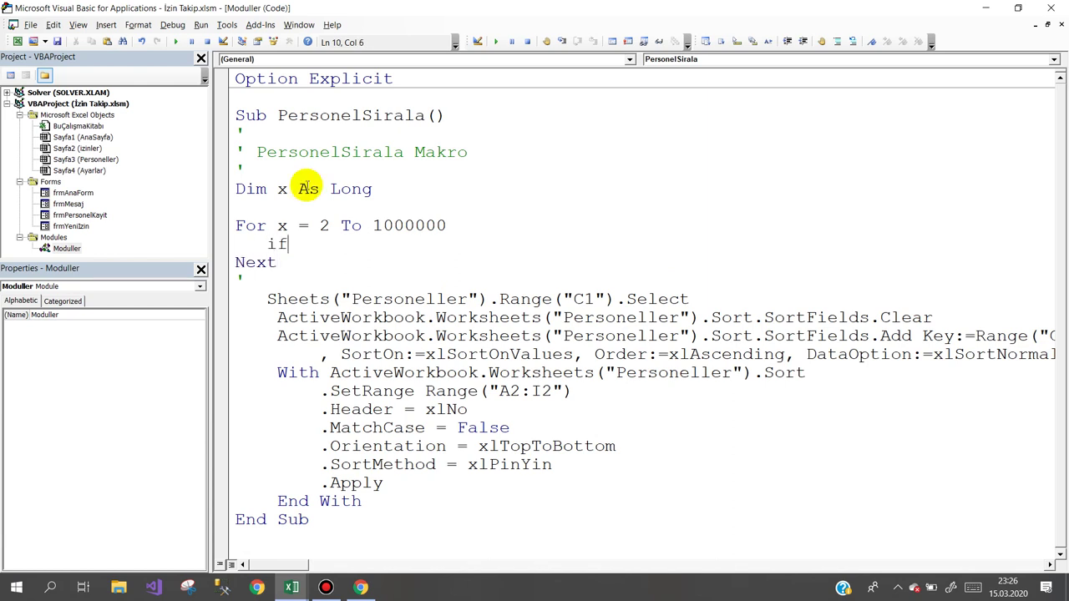
left_click(609, 299)
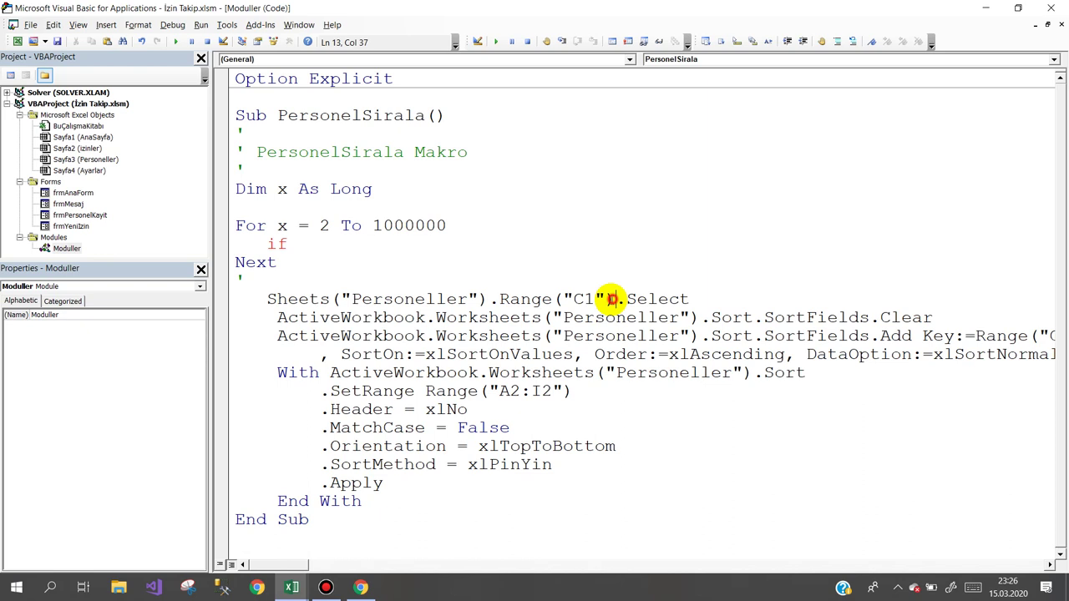
left_click_drag(609, 299, 266, 299)
key("ctrl+c")
left_click(298, 244)
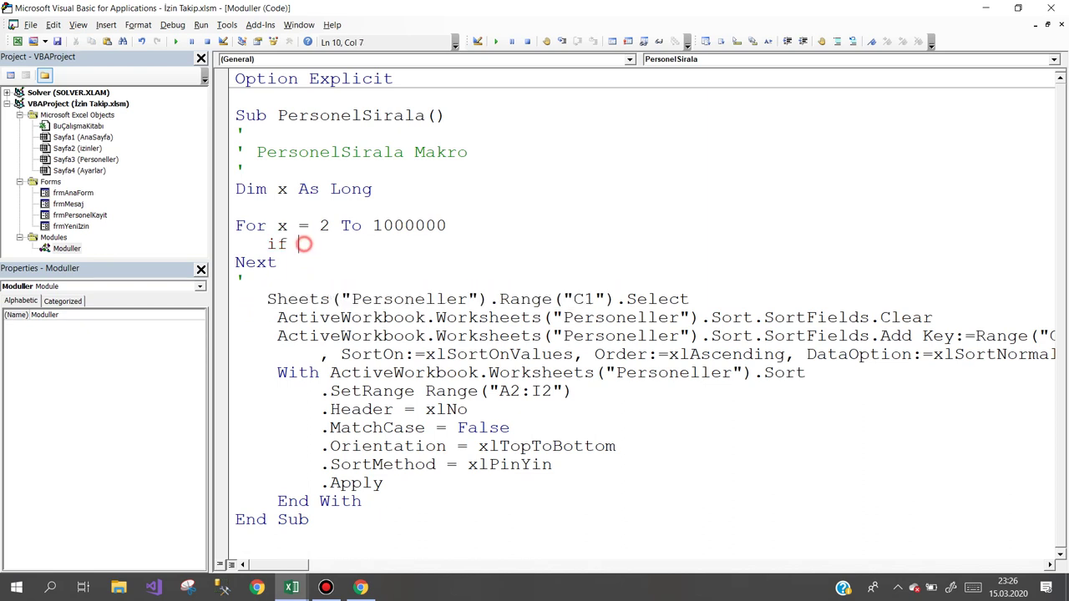
key("ctrl+v")
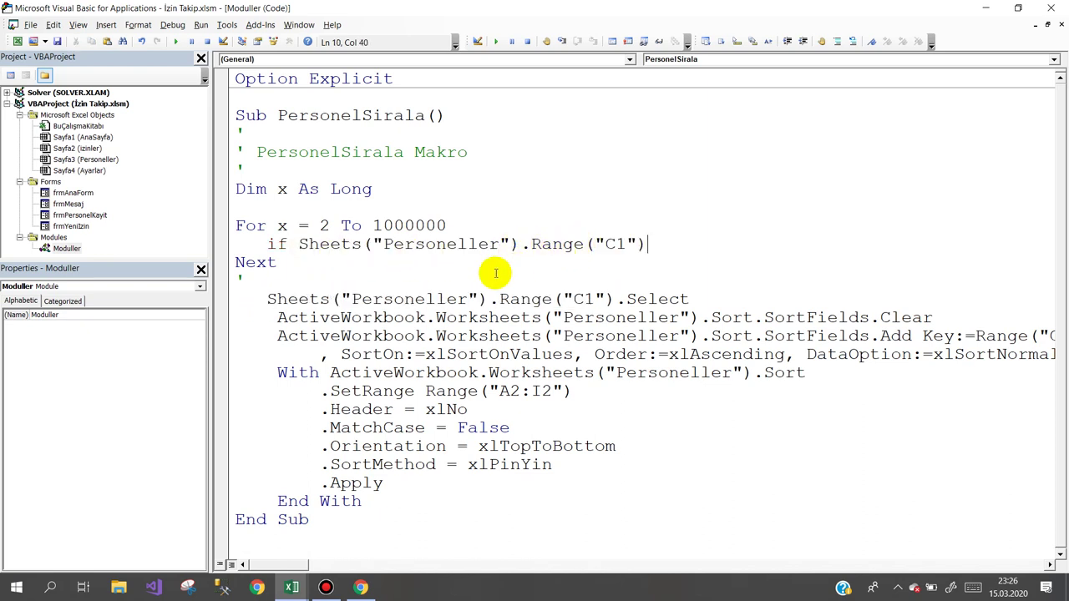
left_click_drag(601, 244, 624, 244)
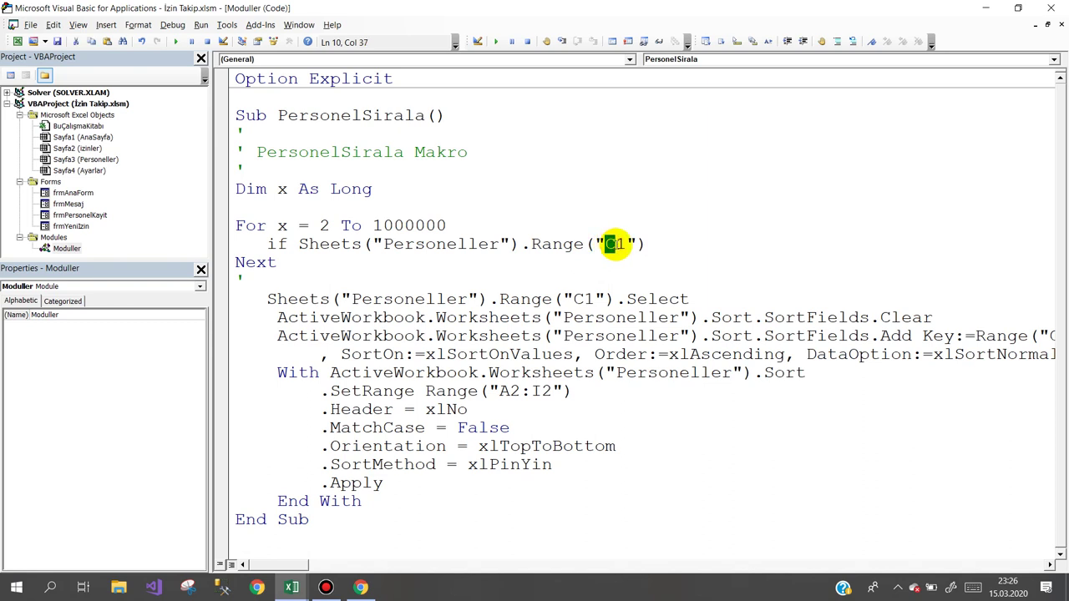
type("A")
key("Delete")
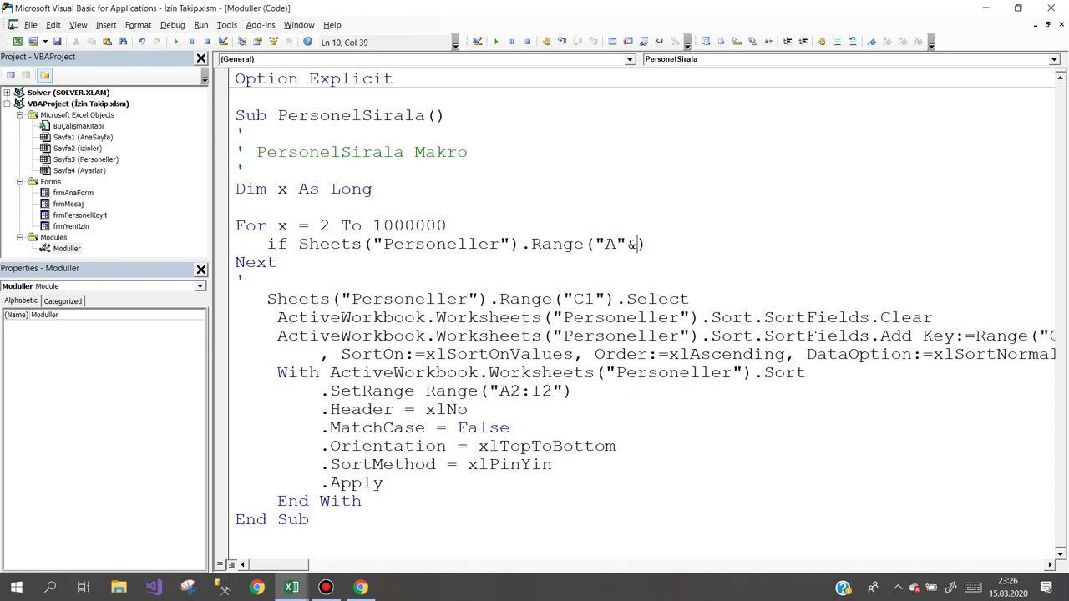
type("x).val")
type("ue=\"\" t")
type("hen  e")
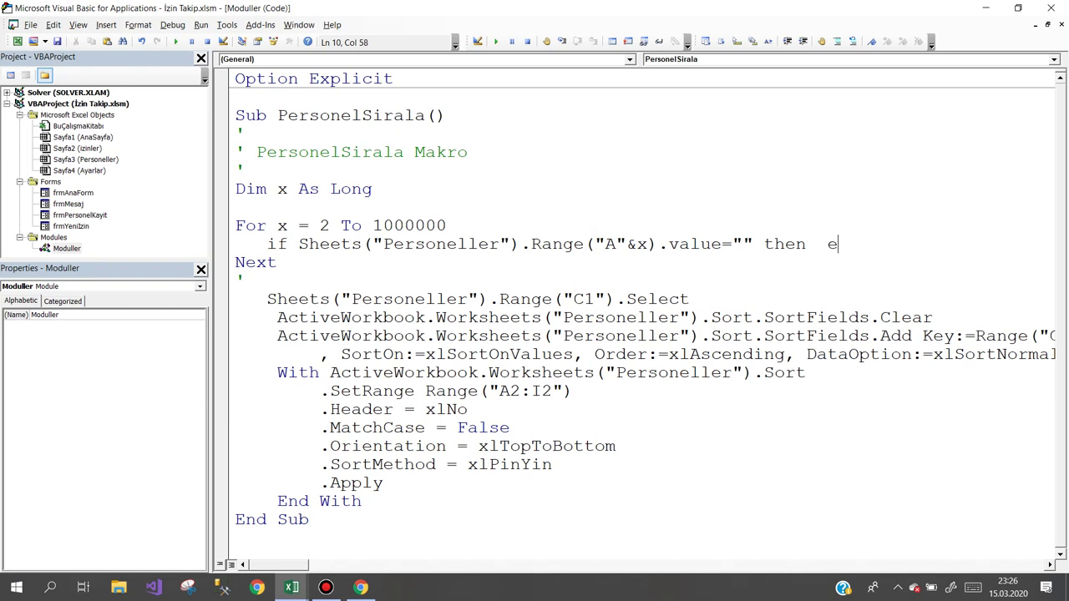
type("xit for")
left_click(277, 262)
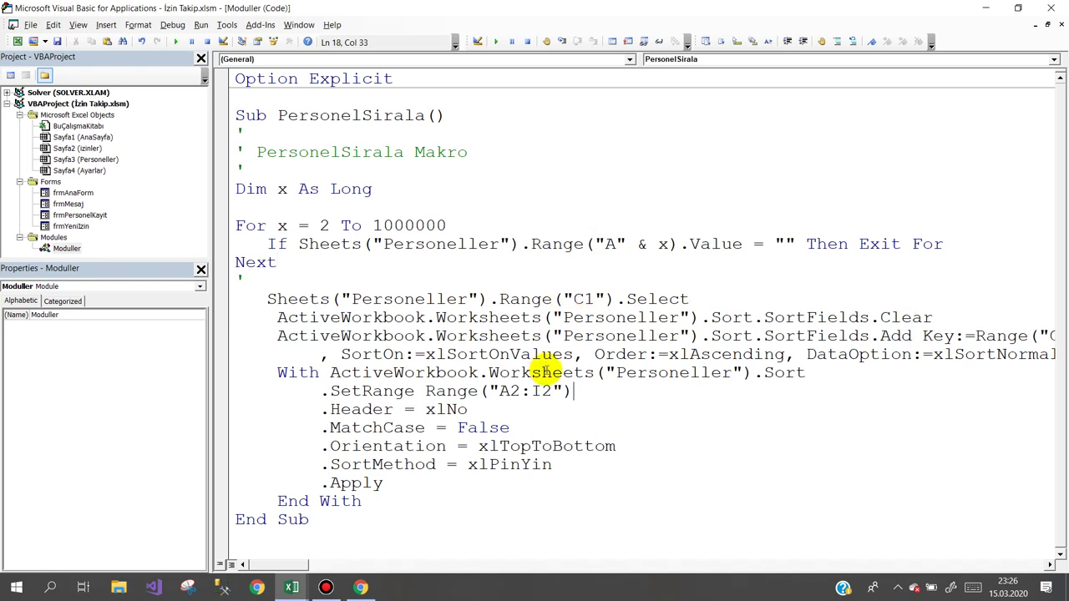
Step: Check the Personeller sheet's columns A through Kalan Gün in the Excel workbook
left_click(540, 391)
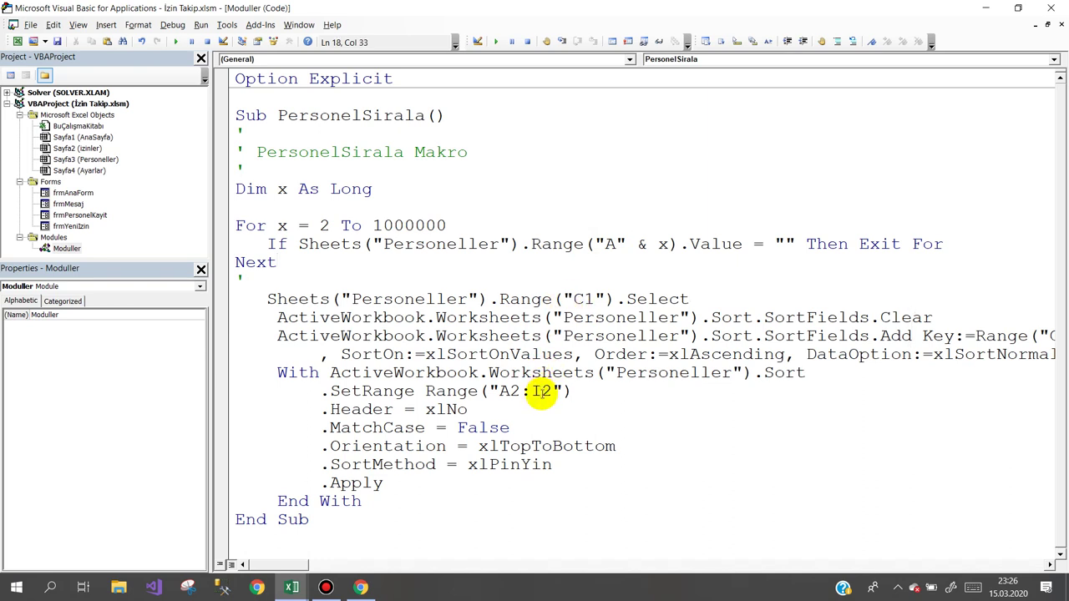
left_click(289, 585)
left_click(31, 131)
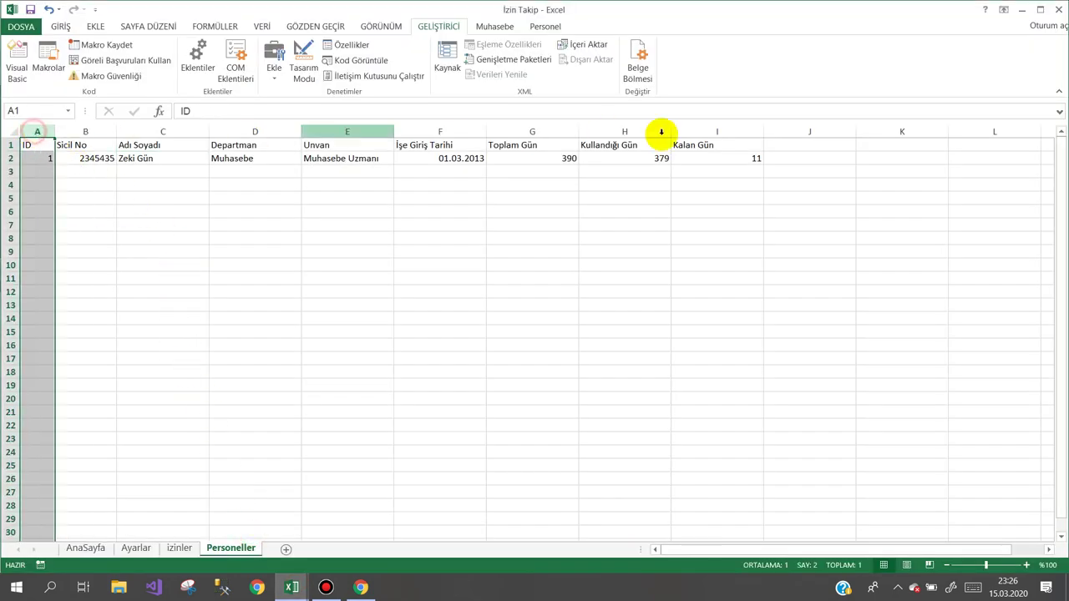
left_click(722, 131)
mouse_move(292, 587)
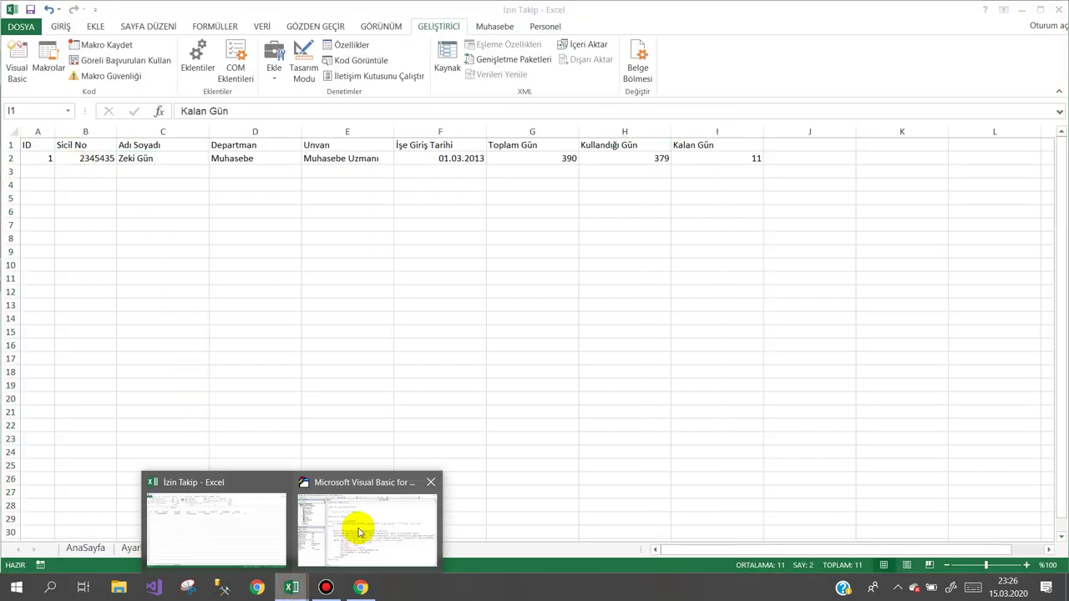
left_click(358, 530)
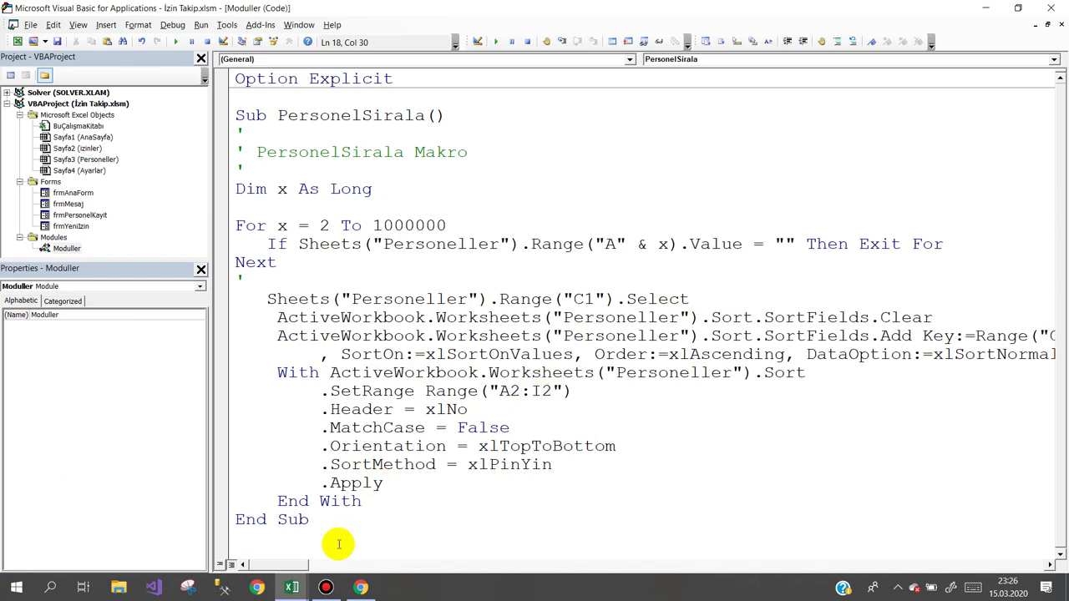
mouse_move(289, 584)
left_click(252, 506)
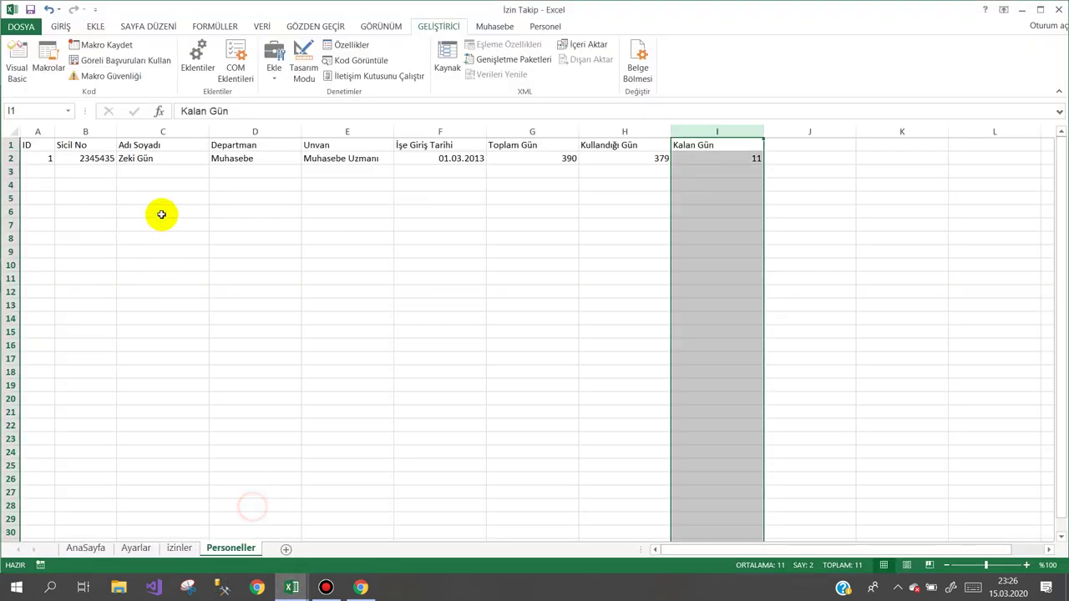
left_click(74, 158)
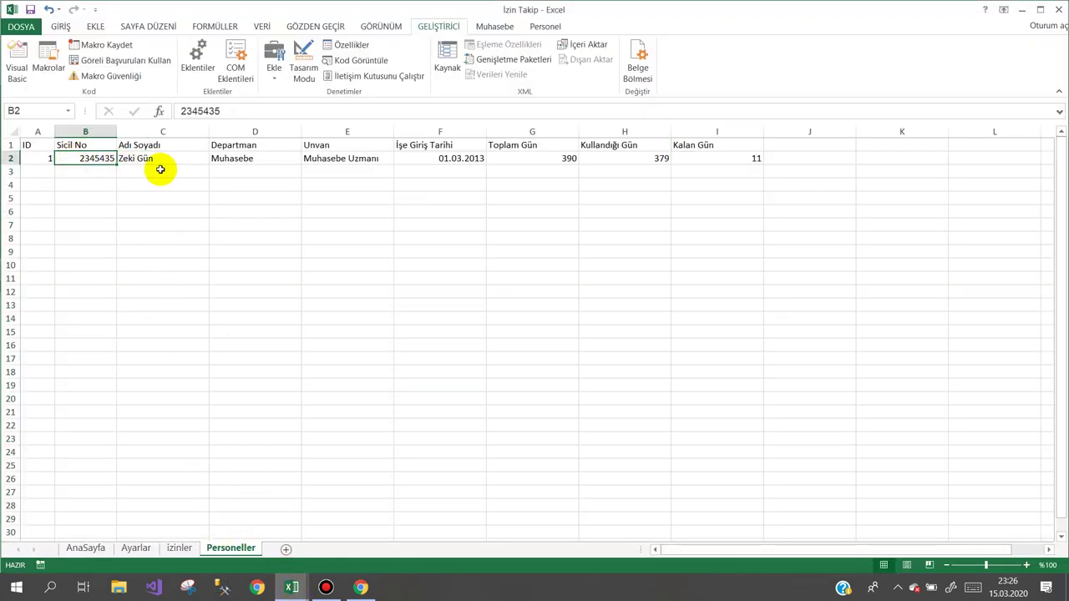
mouse_move(293, 587)
left_click(324, 547)
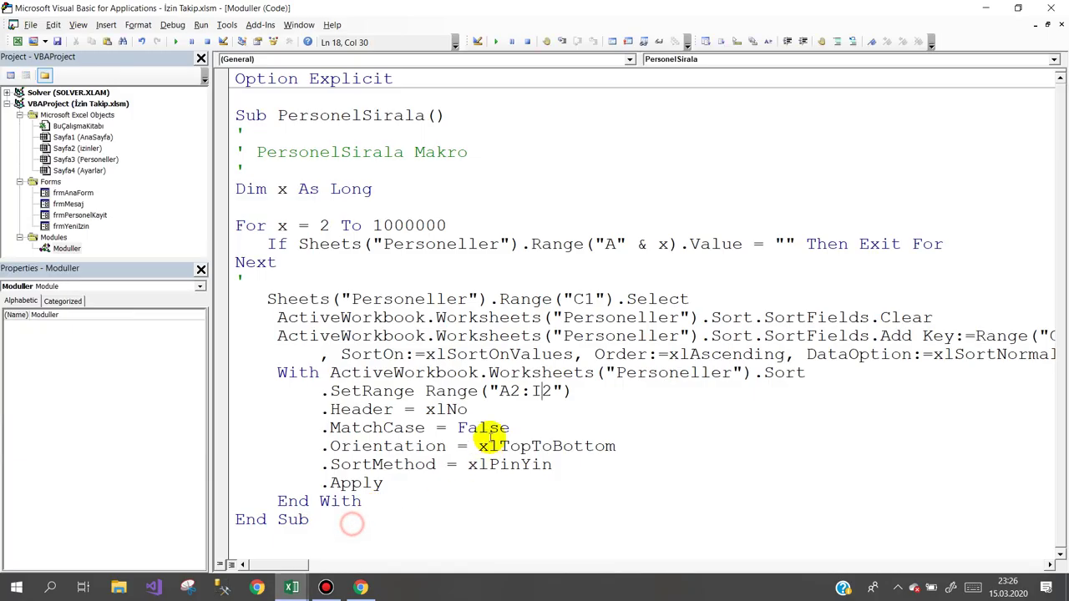
Step: Change the sort range end from A2:I2 to "A2:I" & x
left_click_drag(541, 391, 551, 391)
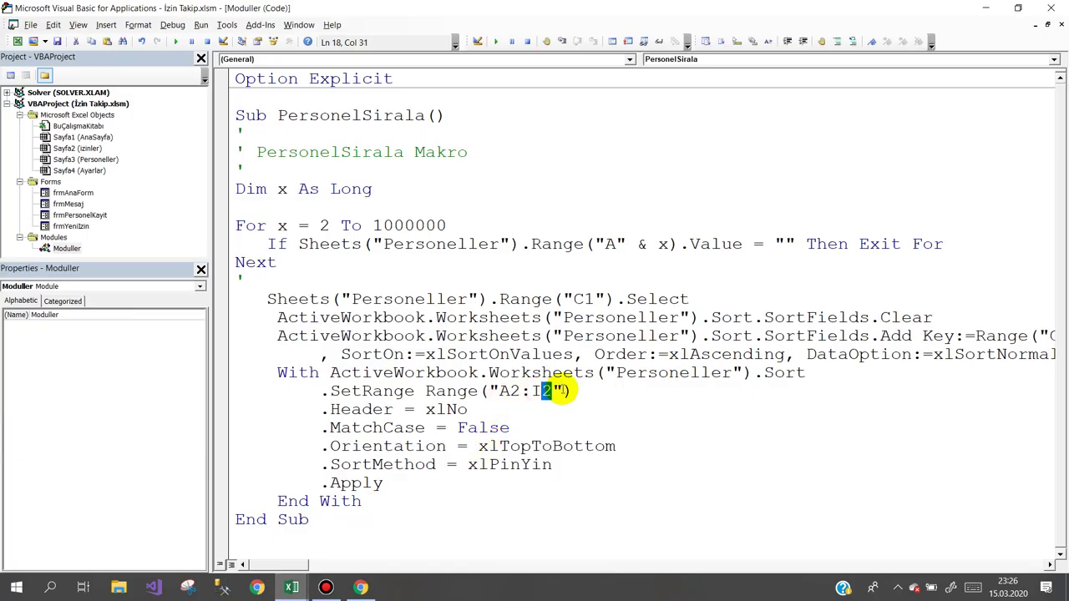
key("BackSpace")
type("0")
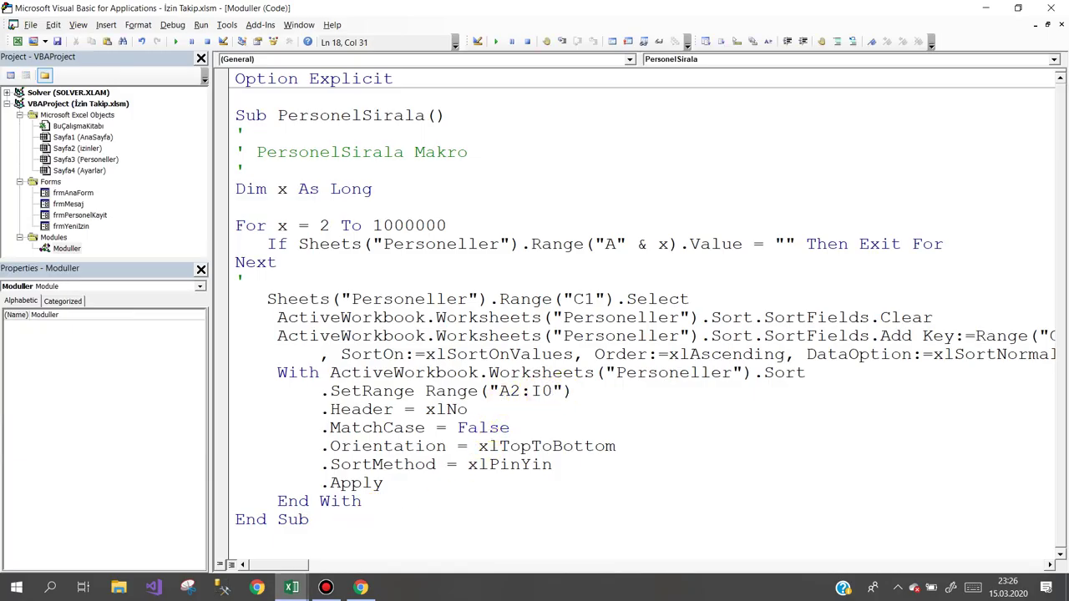
key("BackSpace")
type("& x")
left_click(469, 409)
left_click(288, 117)
Step: Add a Moduller.PersonelSirala call after MesajVer in the personnel form's save code
double_click(73, 215)
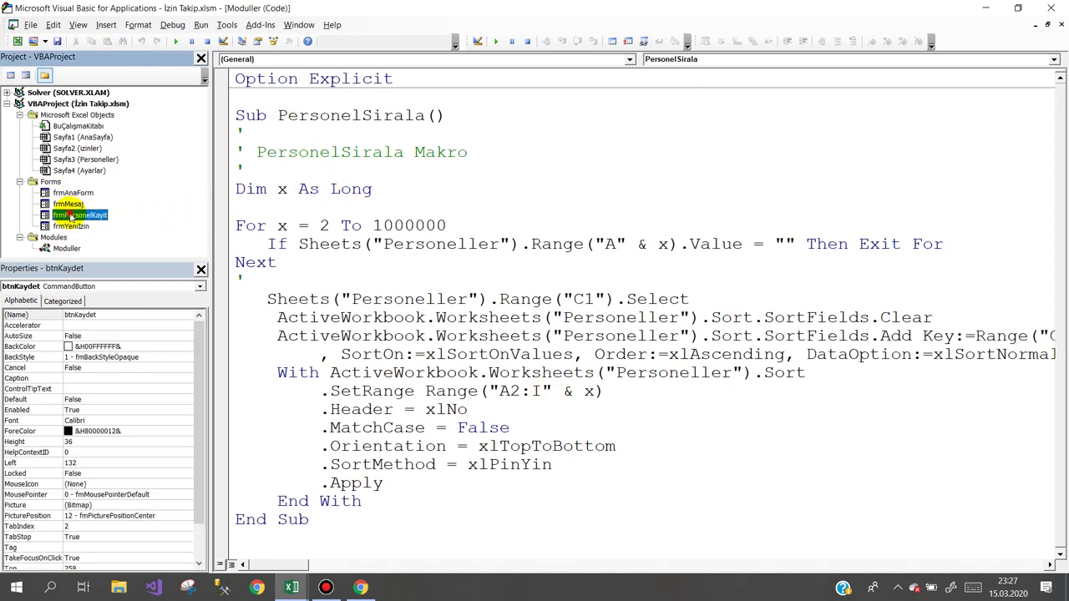
left_click(267, 328)
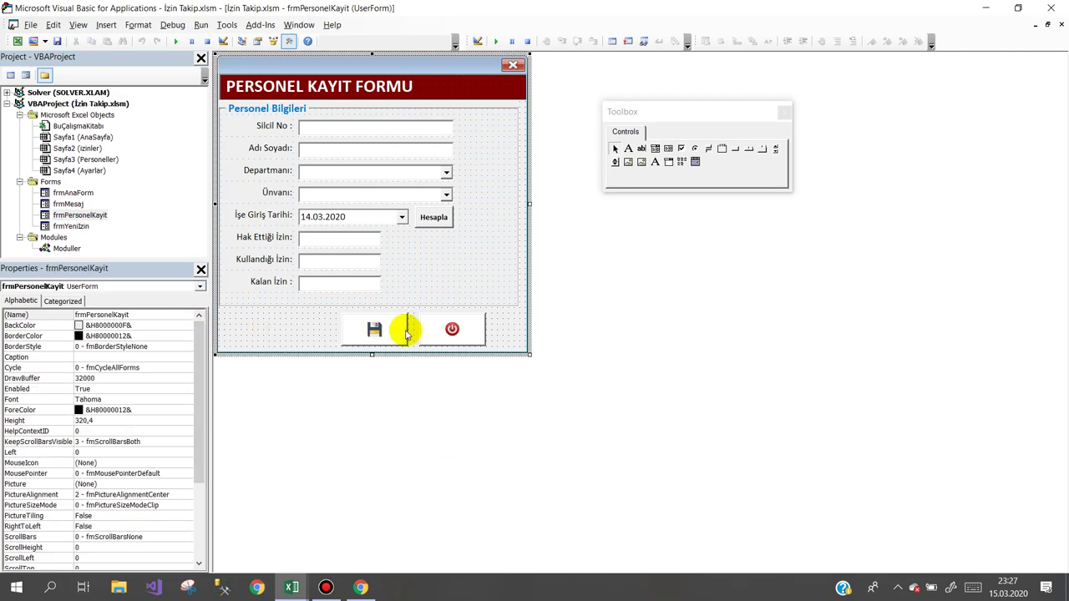
double_click(375, 329)
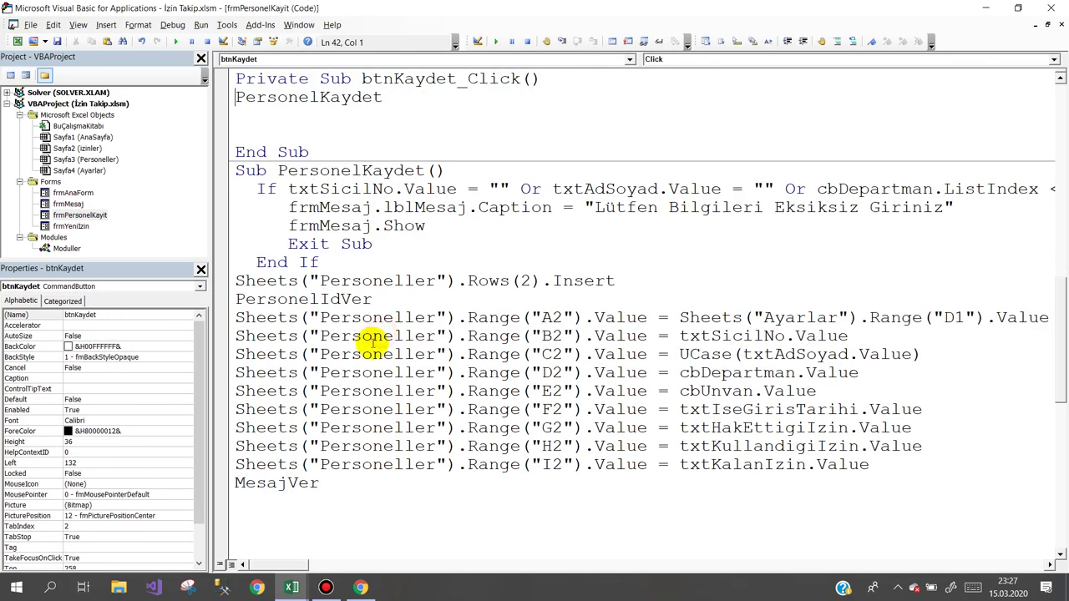
left_click(233, 501)
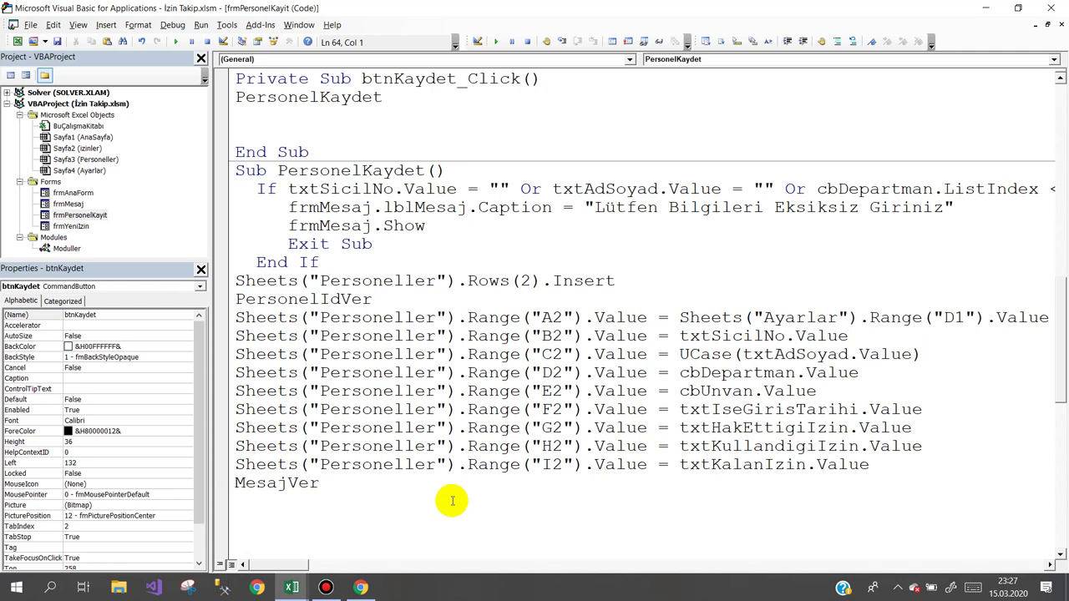
type("Moduller")
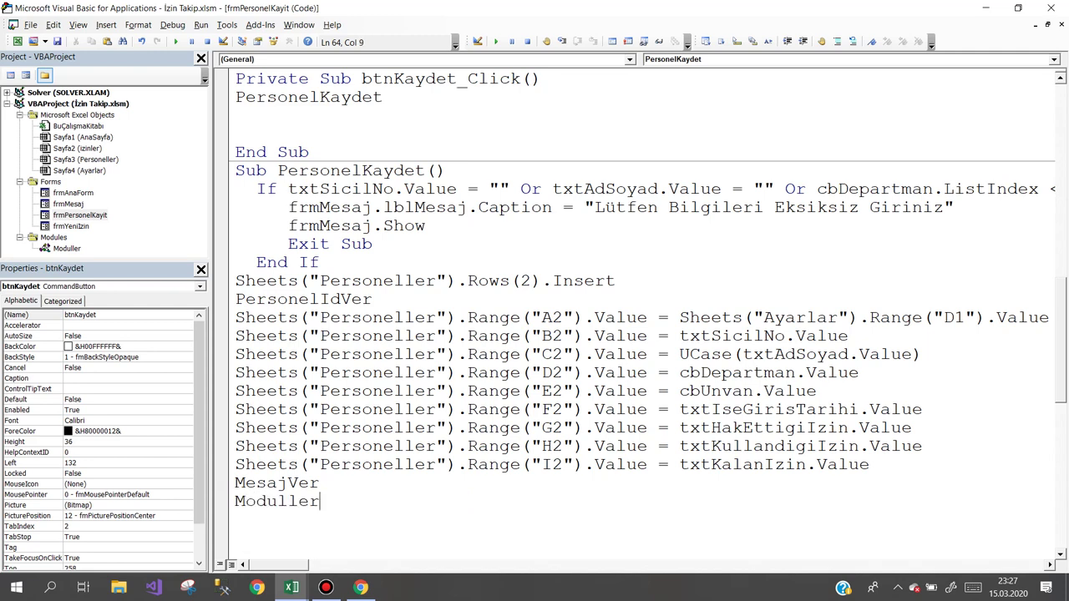
type(".pe")
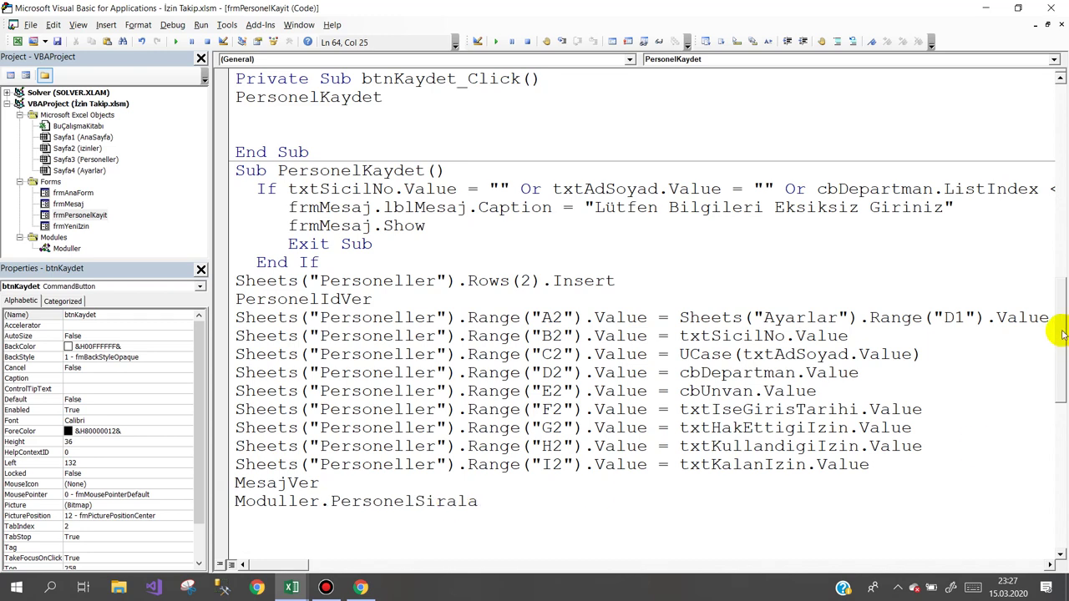
left_click_drag(1058, 330, 1061, 368)
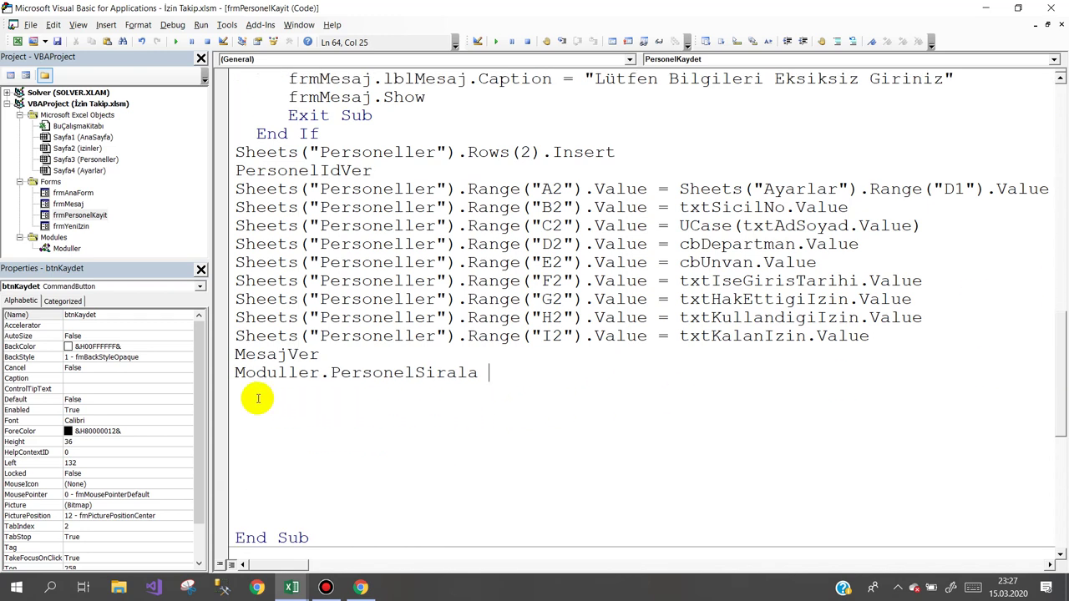
left_click(239, 388)
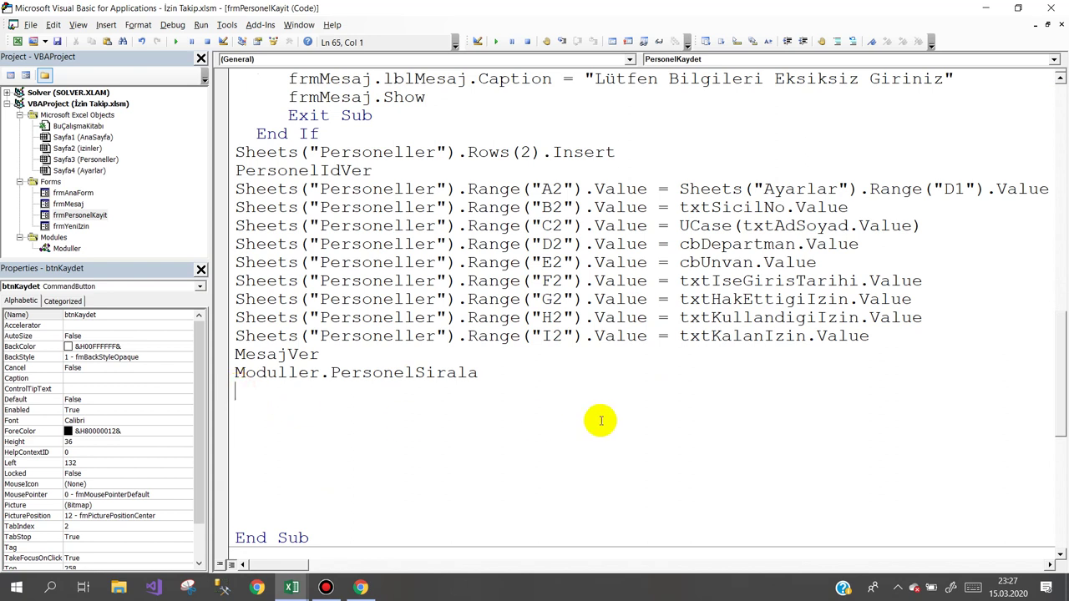
Step: Drop the unfinished unload line and reopen the save code at a new line after PersonelSirala
type("unload")
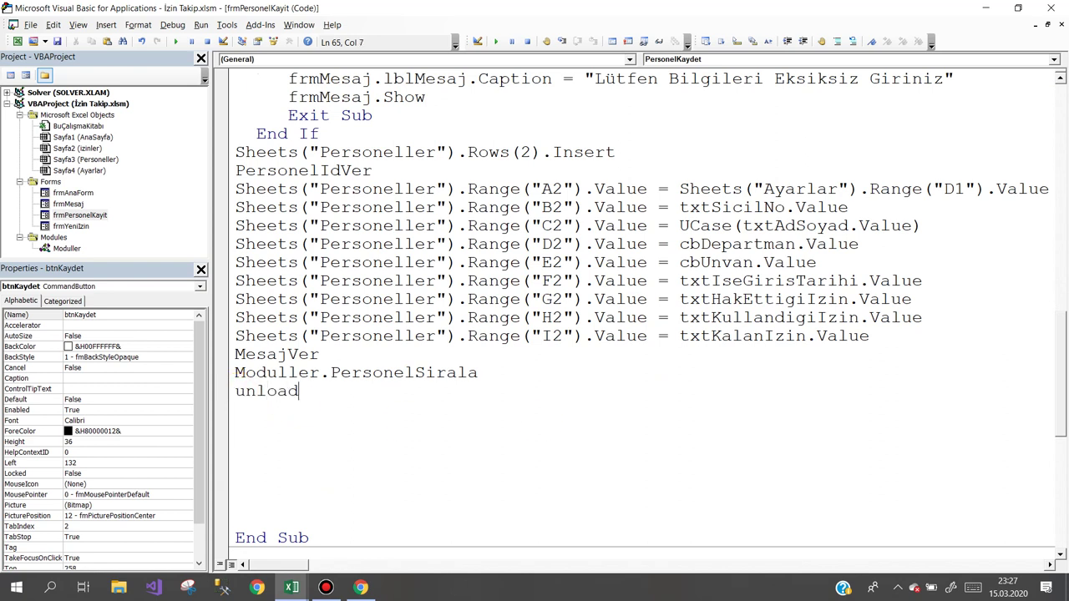
key("BackSpace")
key("BackSpace")
key("BackSpace")
key("BackSpace")
key("BackSpace")
key("BackSpace")
double_click(91, 214)
left_click(261, 335)
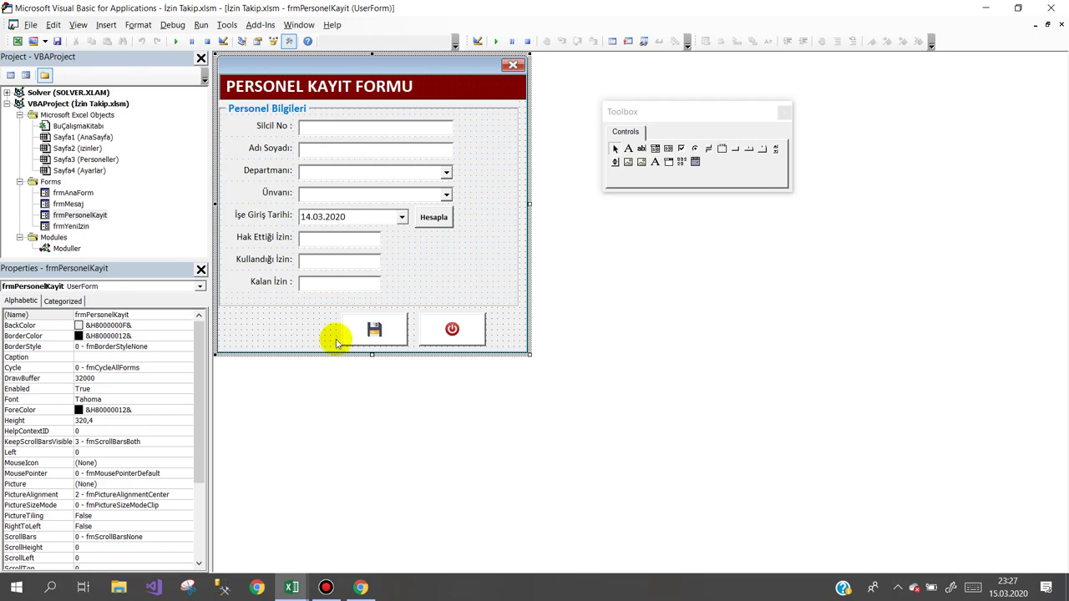
double_click(364, 331)
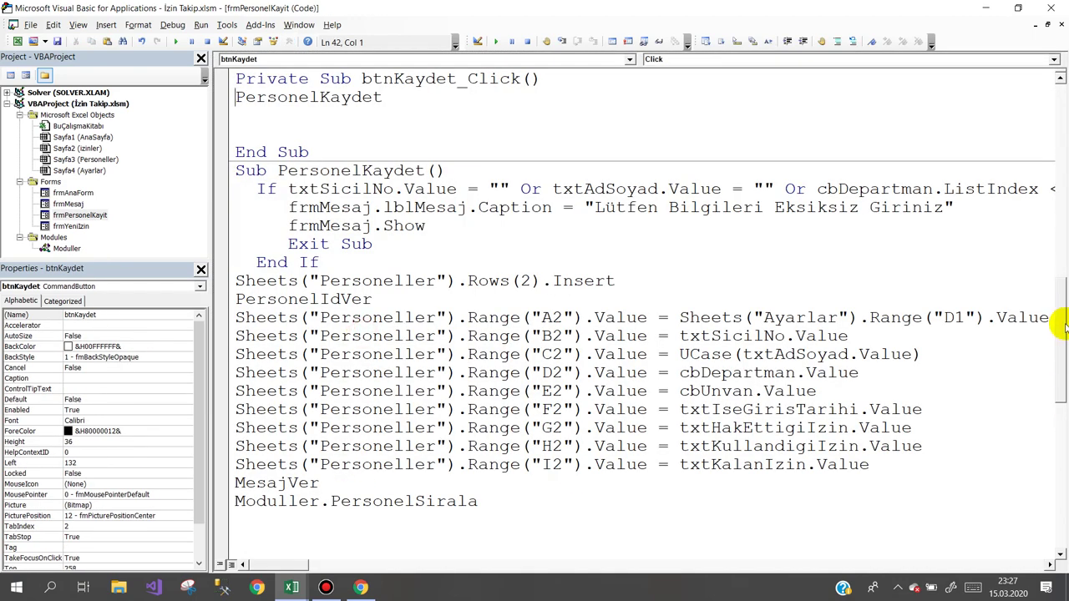
left_click_drag(1057, 329, 1057, 362)
left_click(239, 373)
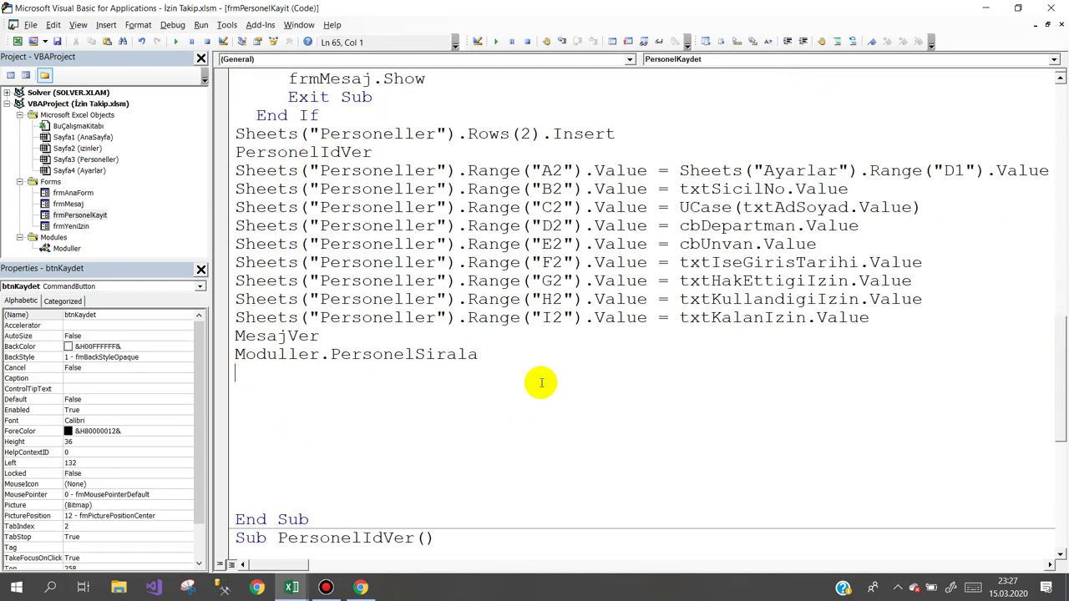
Step: Call FormuTemizle at the end of PersonelKaydet and start a new FormuTemizle sub
type("Formu")
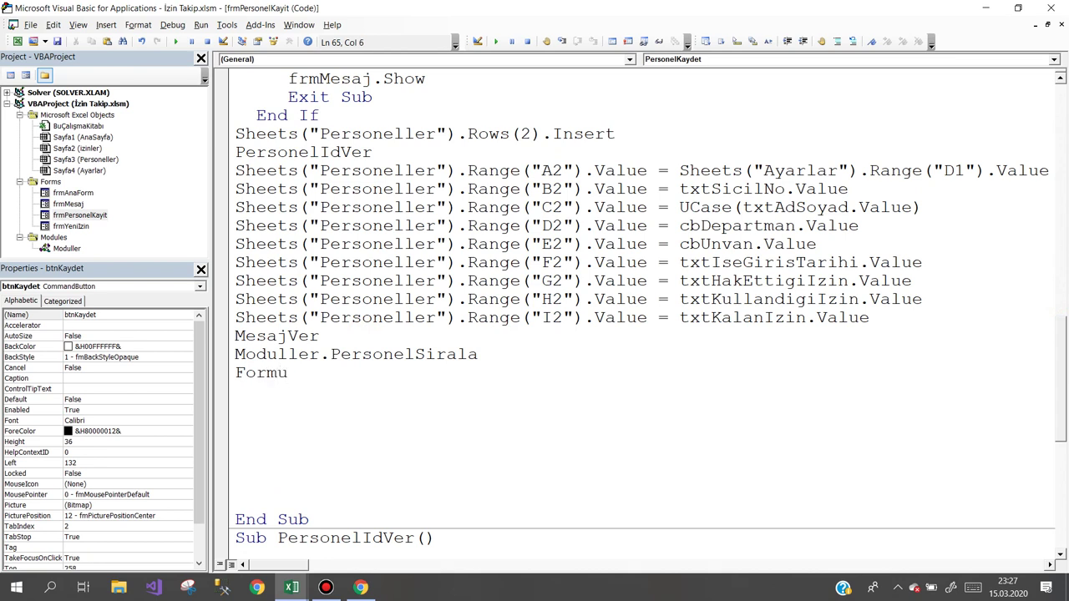
type("Temiz")
key("Delete")
key("Delete")
key("Delete")
key("Delete")
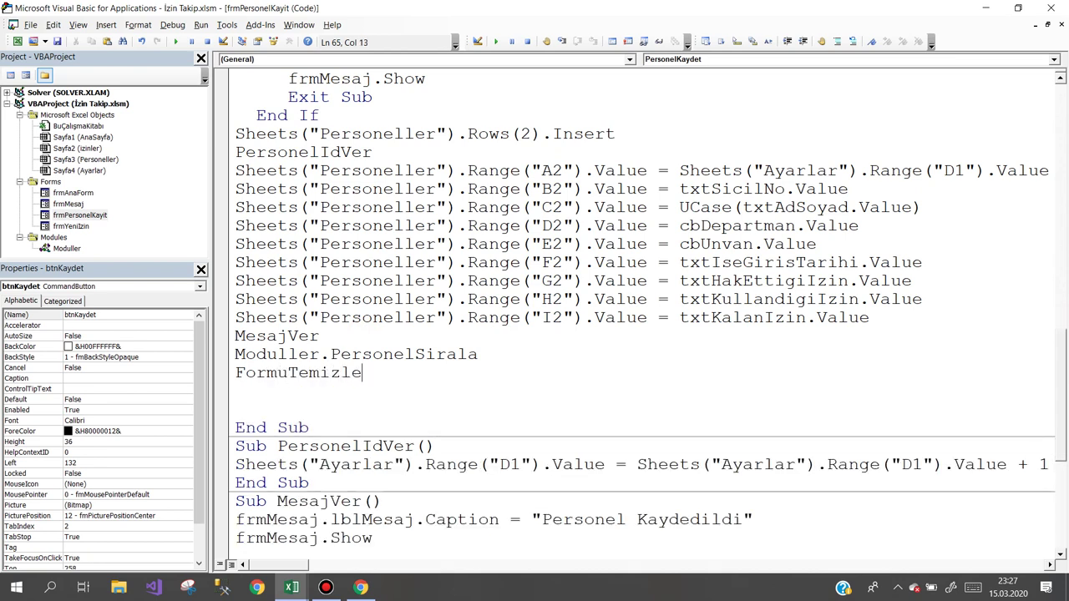
key("Delete")
key("Delete")
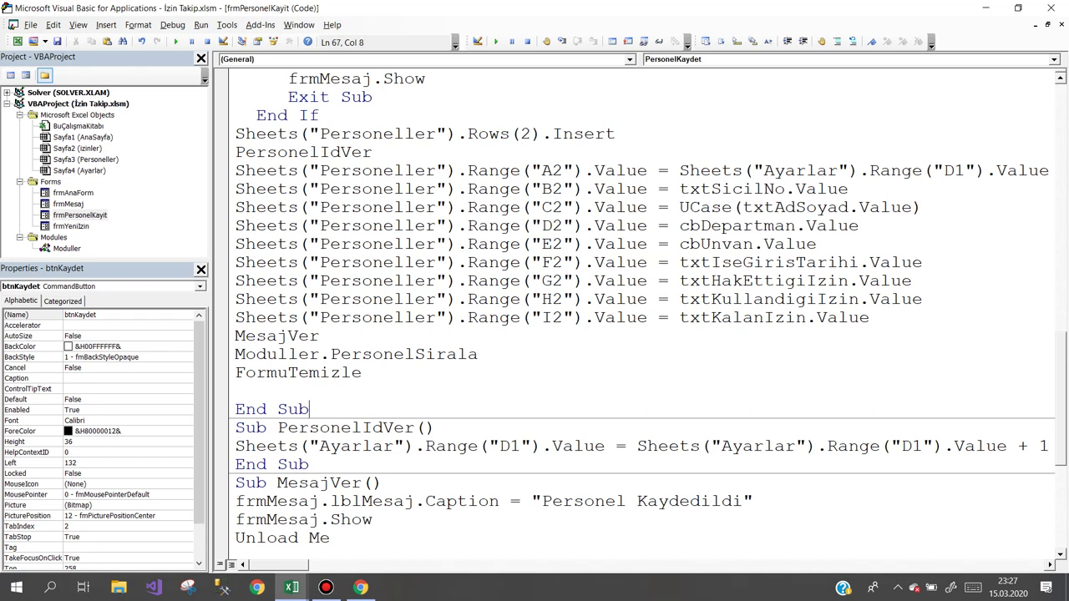
key("Return")
key("Return")
type("sub F")
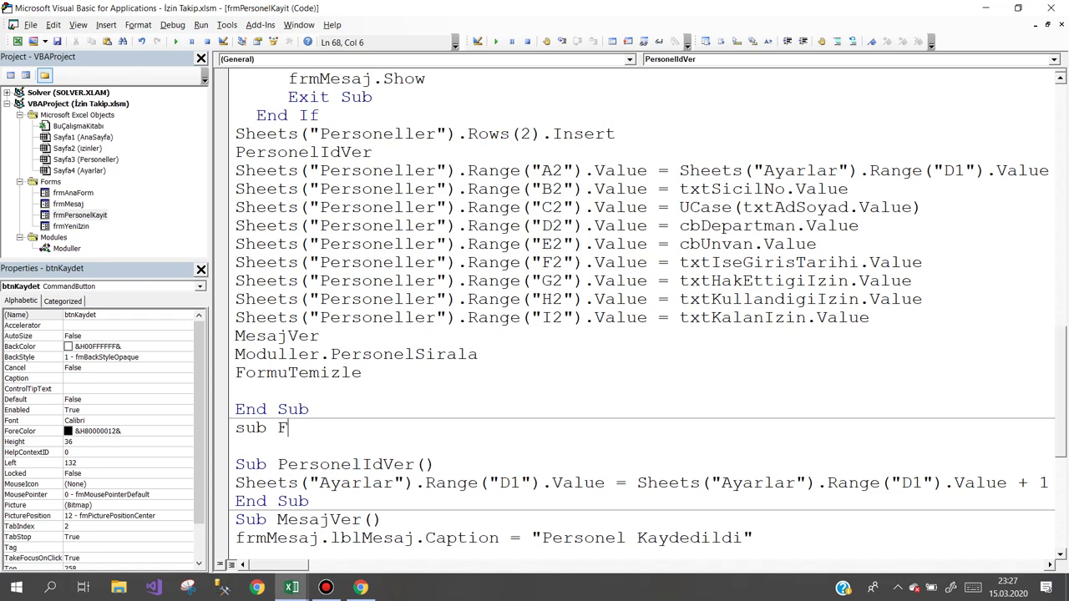
type("orm")
type("uTemizle")
key("Return")
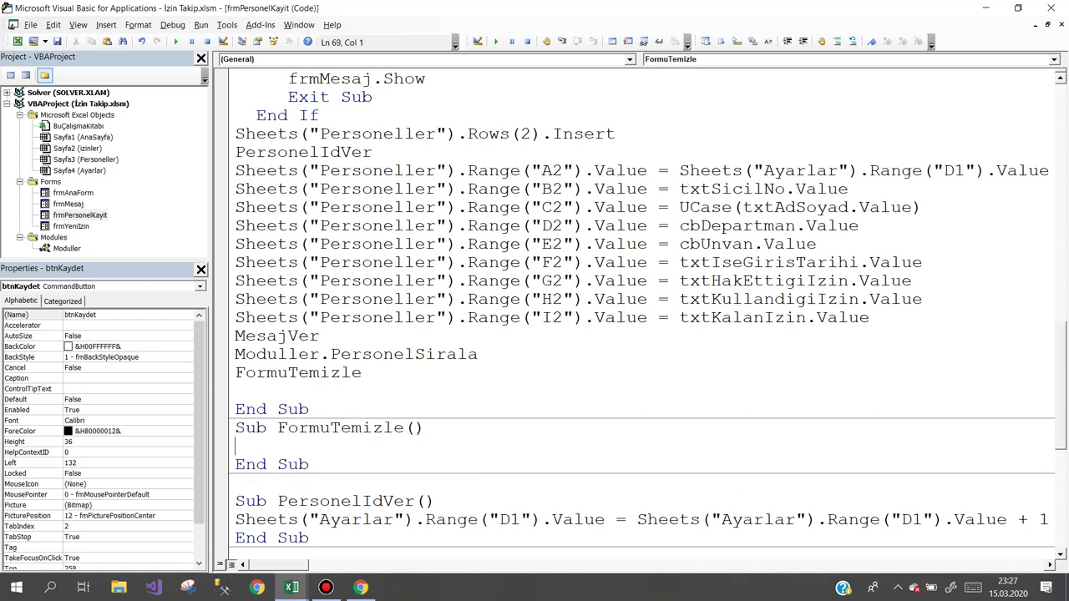
Step: Clear the txtSicilNo and txtAdSoyad text boxes in FormuTemizle
type("txt")
type("SicilNo")
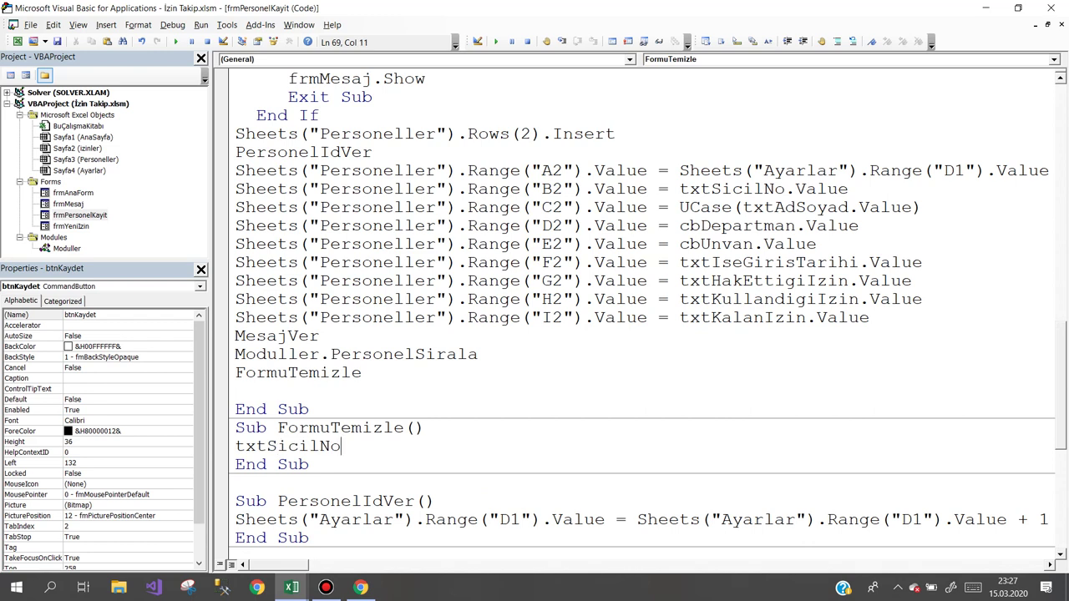
type(".v=")
type("\"\"")
key("Return")
type("txt")
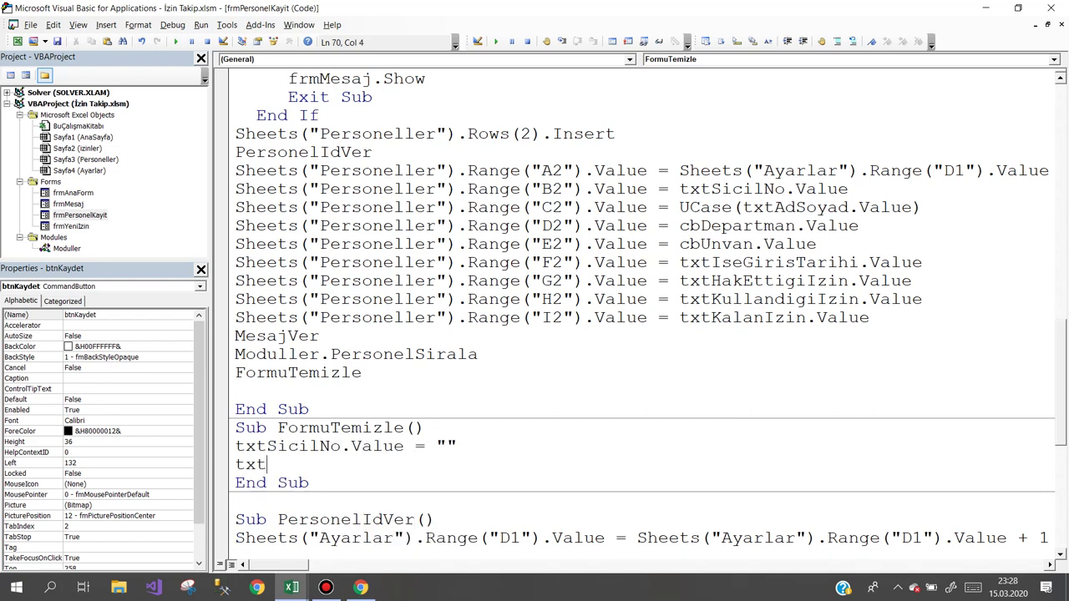
type("AdSoyad.v")
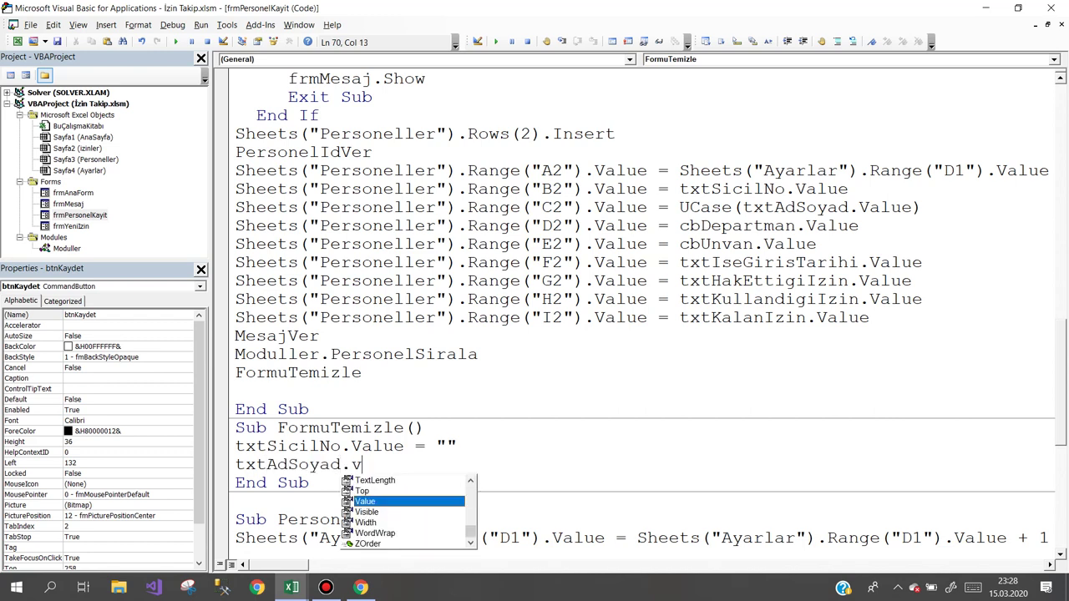
type("=\"\"")
key("Return")
Step: Reset the cbDepartman and cbUnvan lists by setting their ListIndex to -1
type("txtDe")
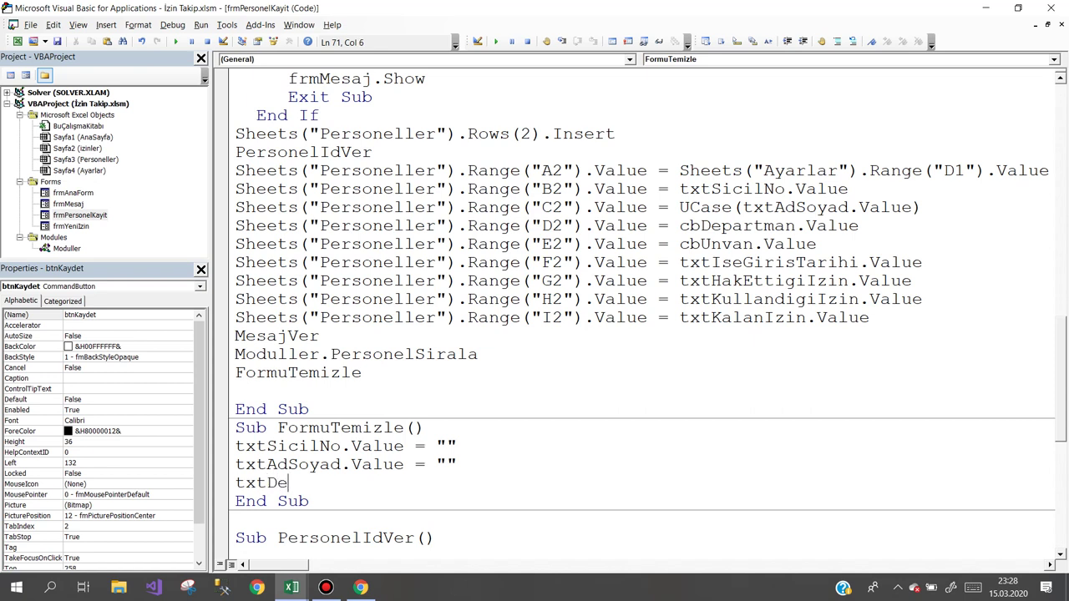
key("BackSpace")
key("BackSpace")
key("BackSpace")
key("BackSpace")
key("BackSpace")
type("d")
key("ctrl+space")
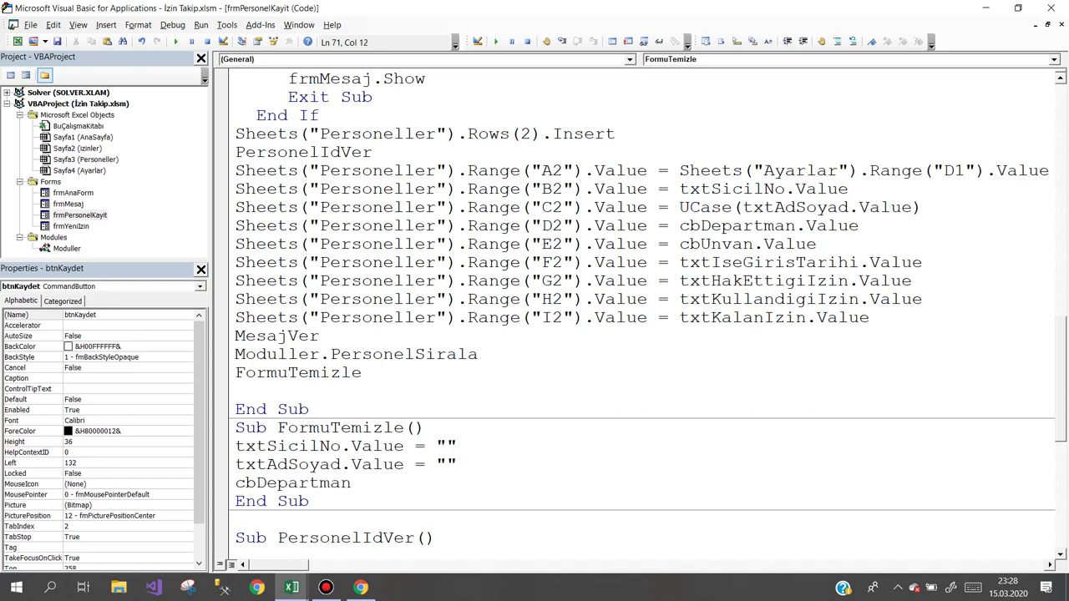
type(".li")
key("Down")
key("Down")
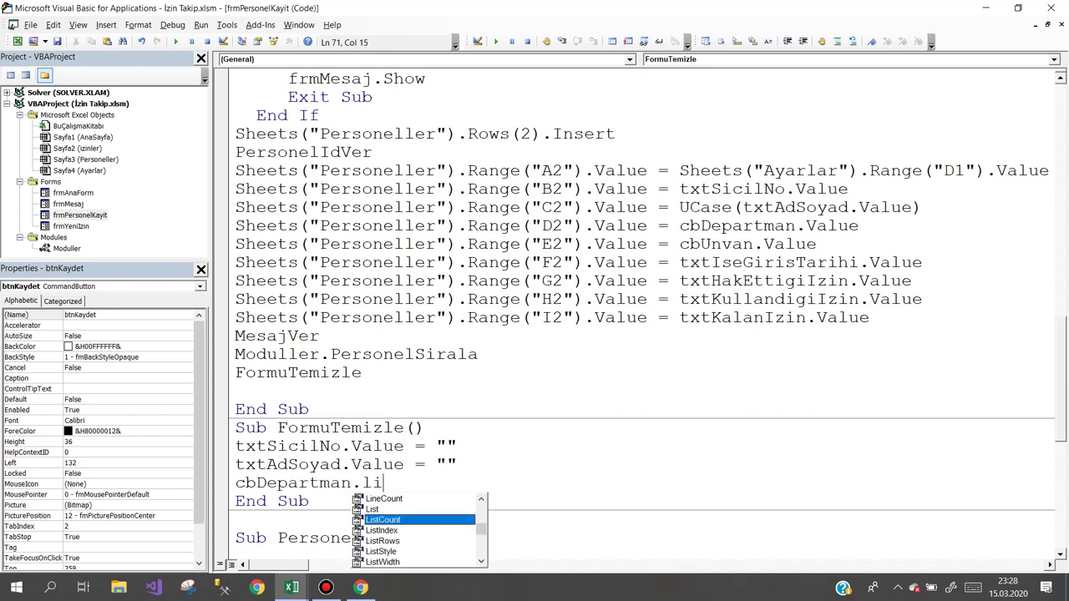
key("Down")
type("= -1")
left_click(236, 501)
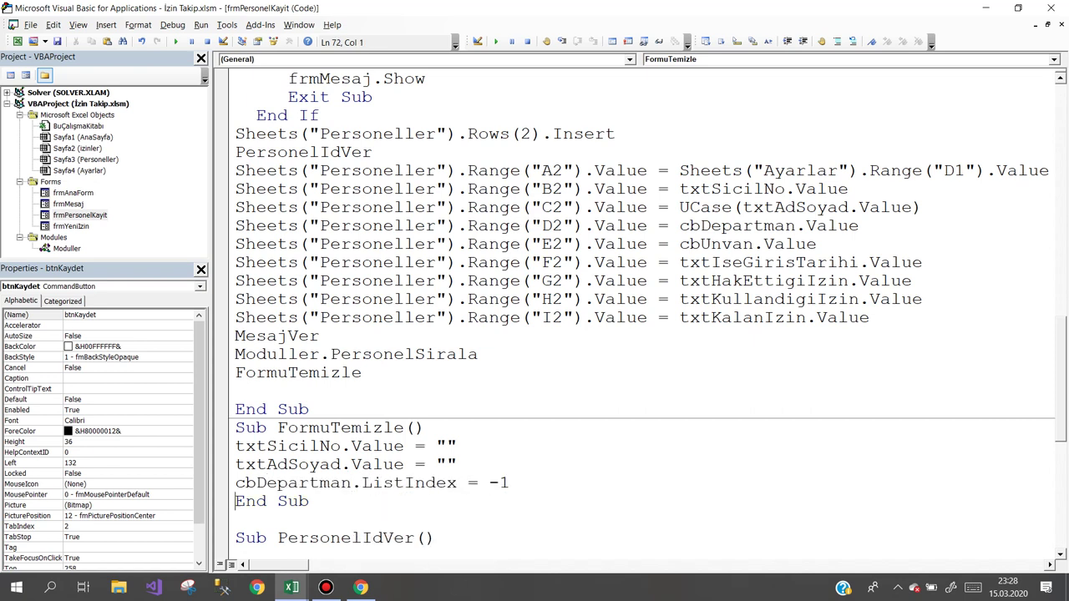
key("Return")
type("cb")
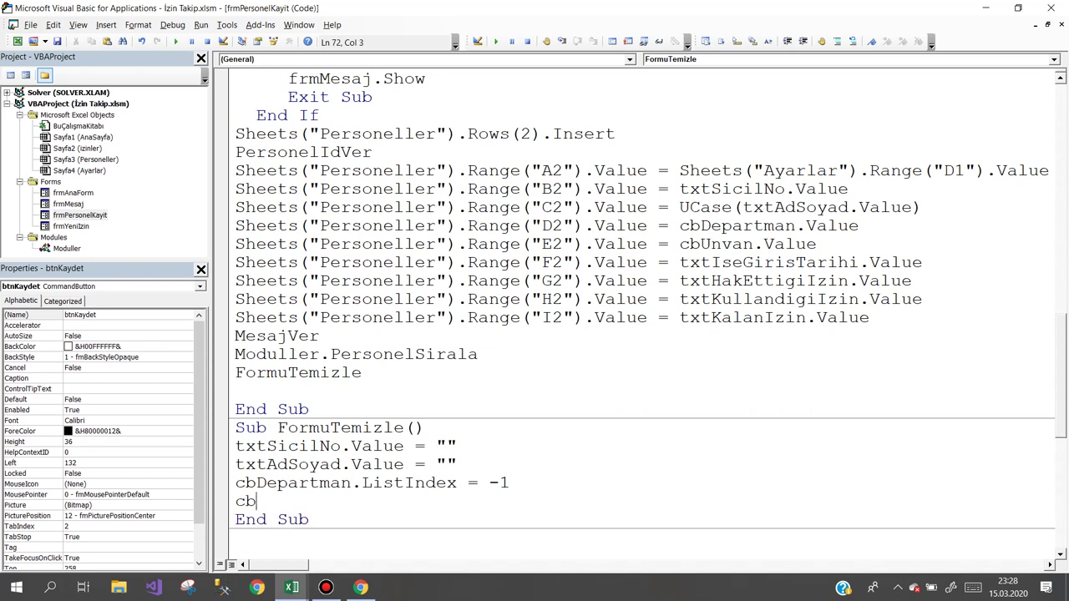
type("Unvan")
type(".li")
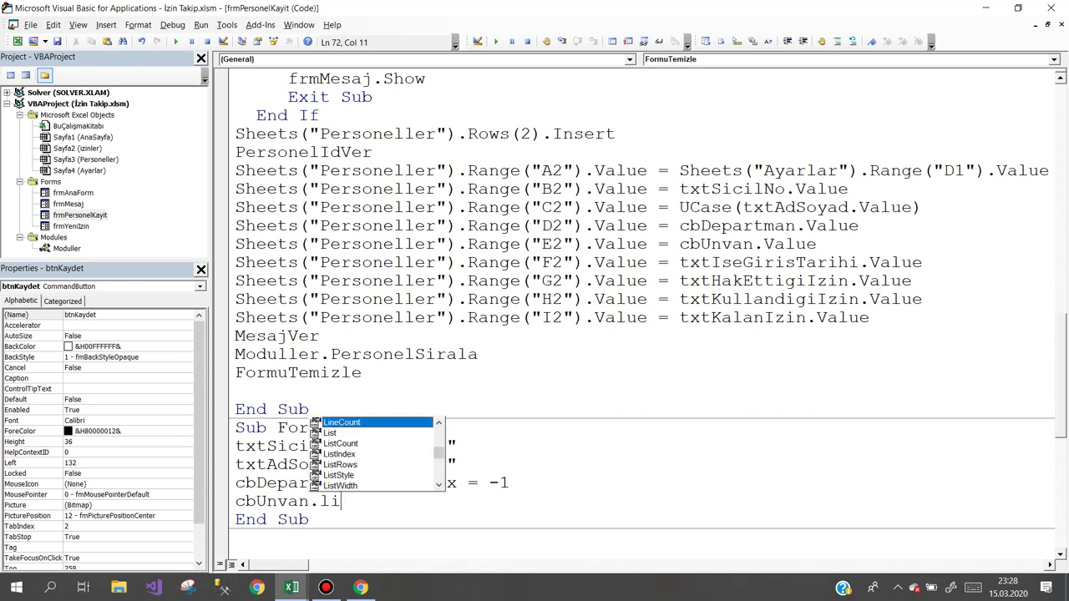
type("s")
key("Down")
key("Down")
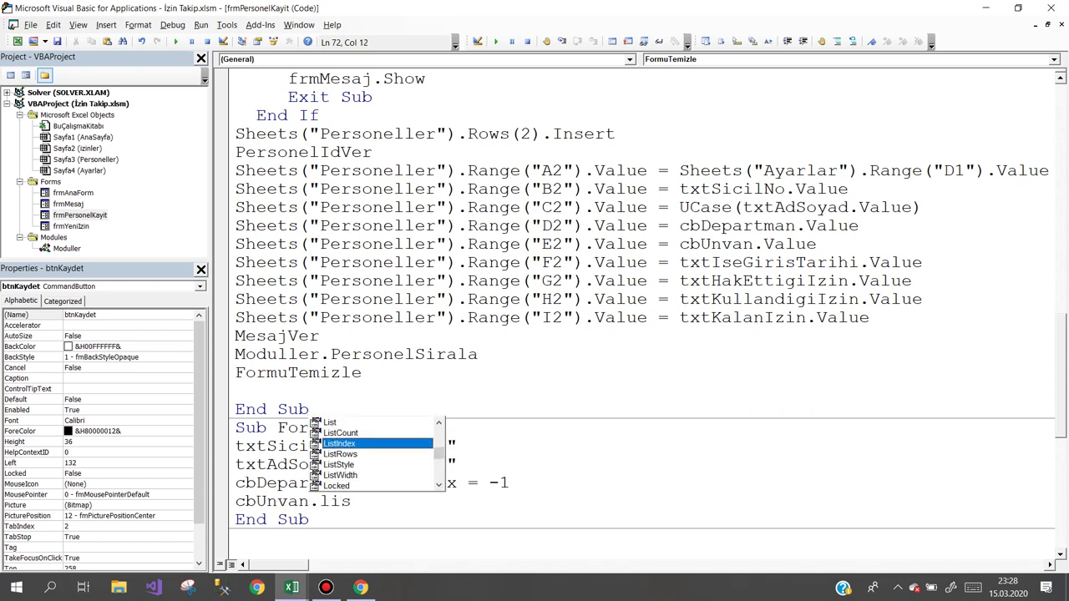
key("Tab")
type("=-1")
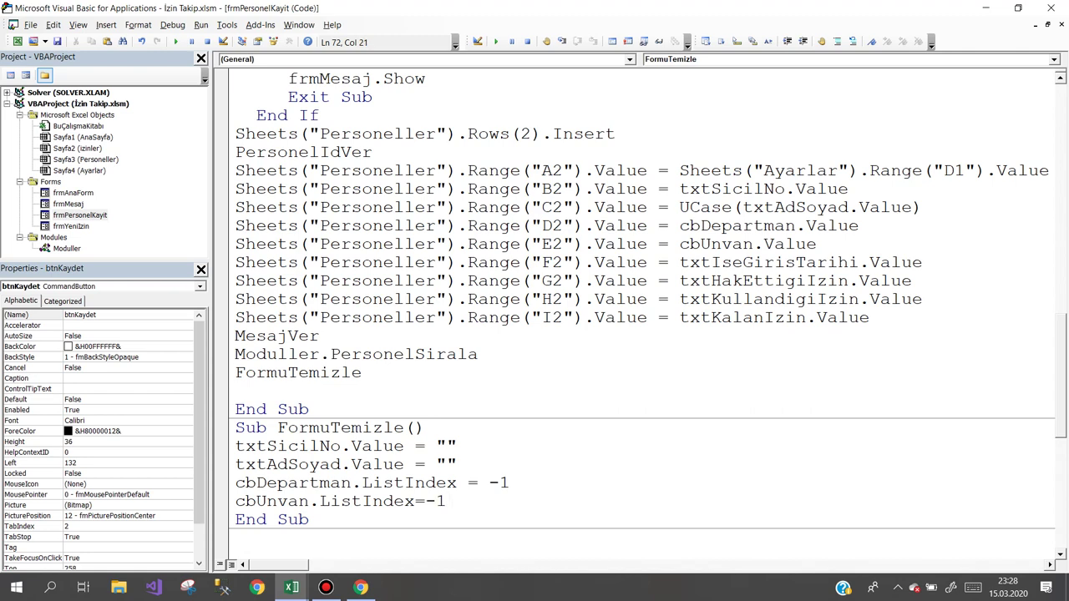
key("Return")
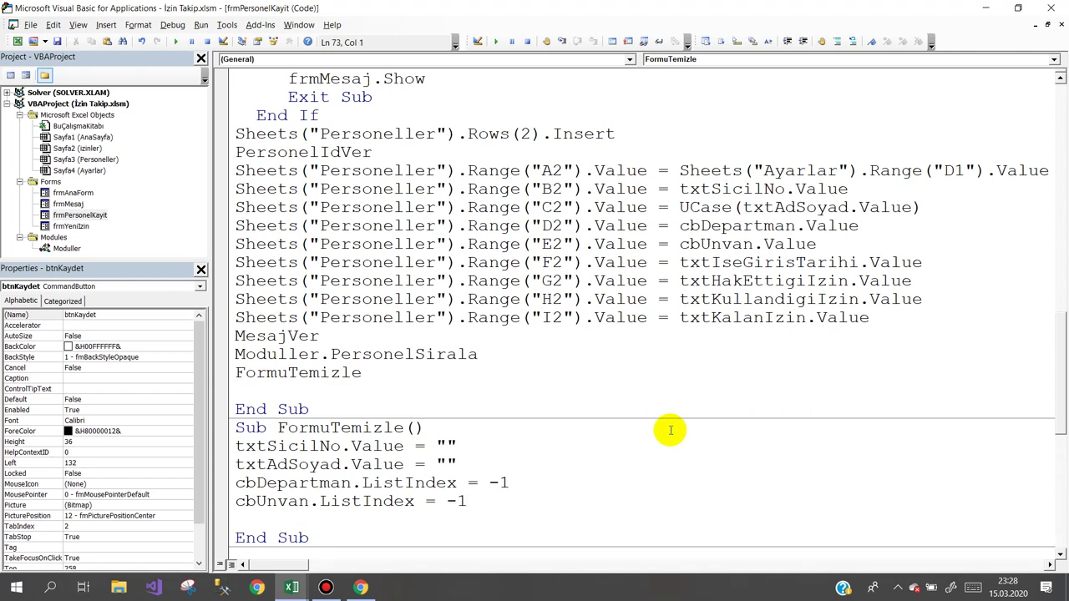
Step: Clear the txtHakEttigiIzin, txtKullandigiIzin and txtKalanIzin leave fields
left_click_drag(679, 207, 700, 245)
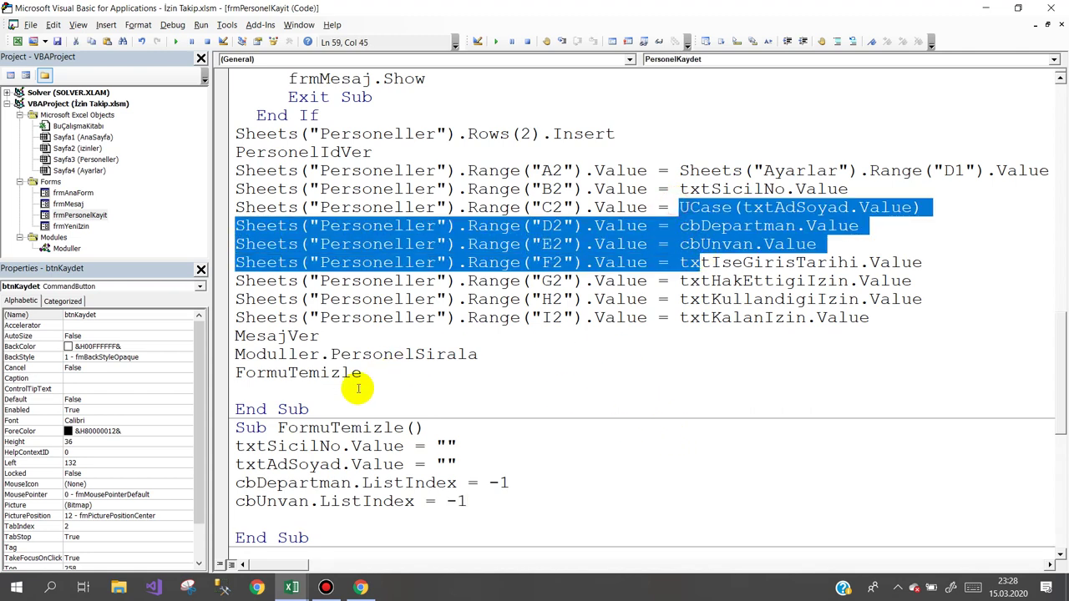
left_click(257, 515)
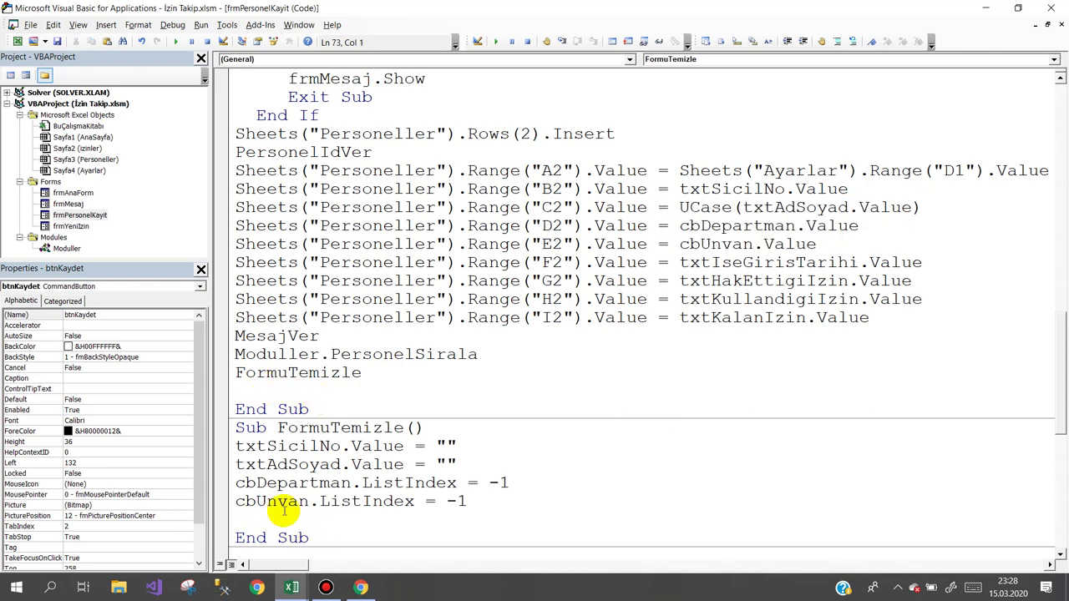
type("txtha")
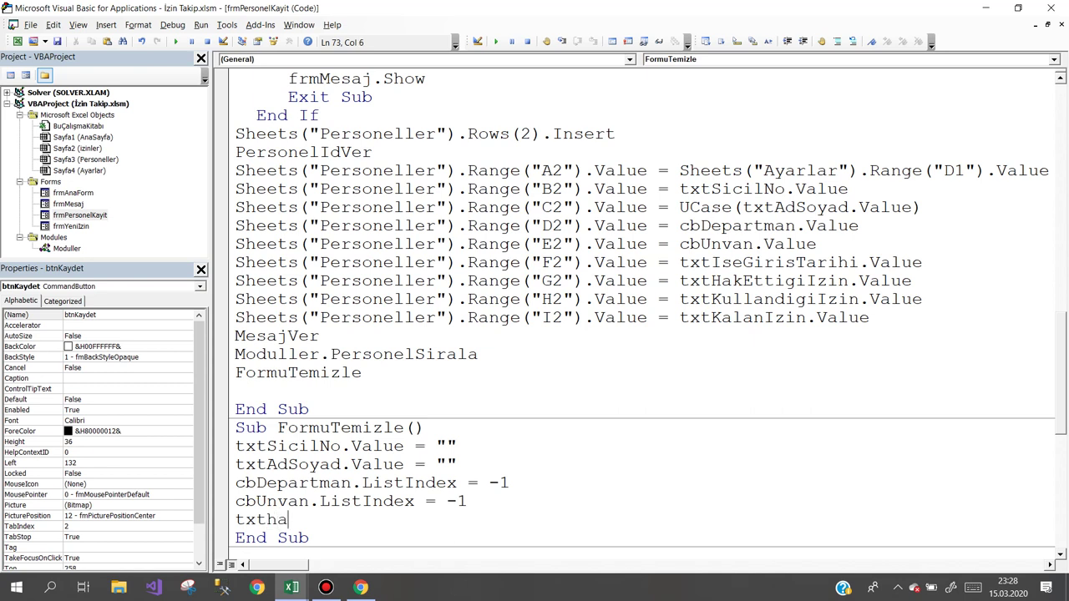
key("ctrl+space")
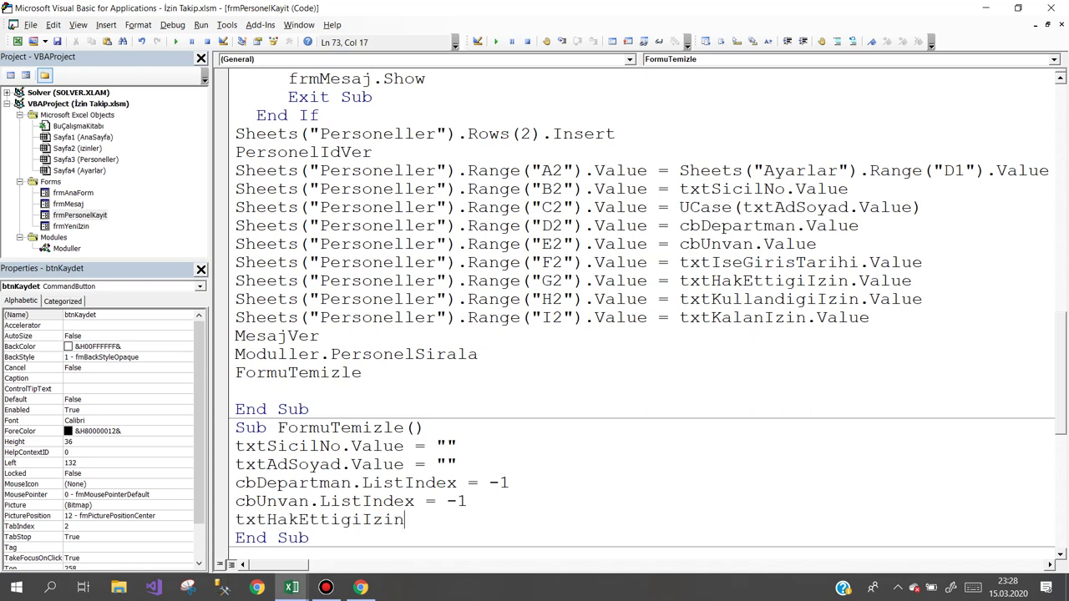
type(".")
type("v=1")
type("\"\"")
key("Return")
key("Return")
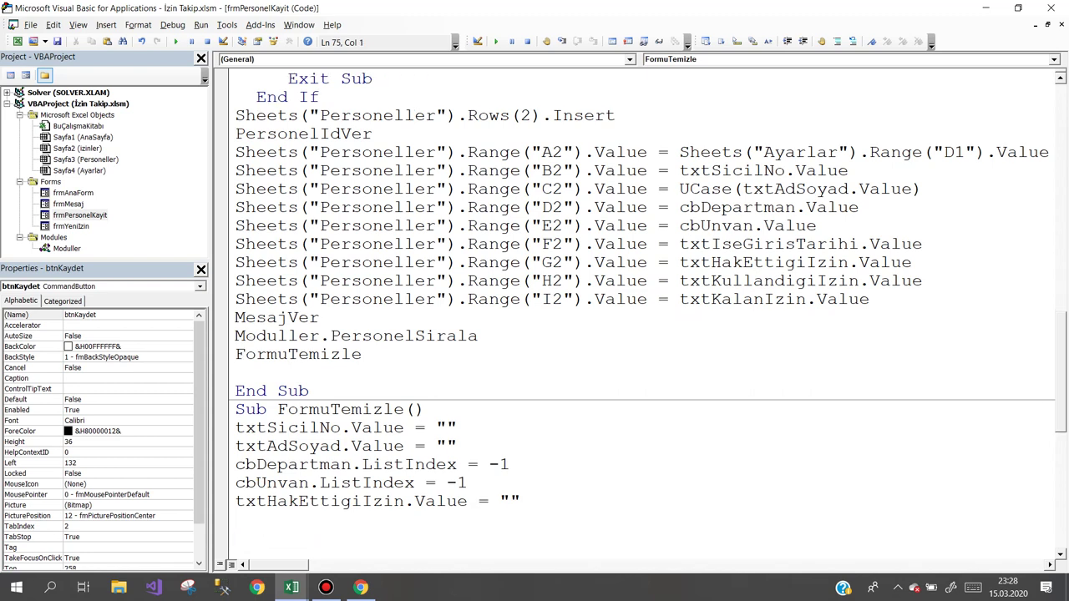
type("txtKu")
key("ctrl+space")
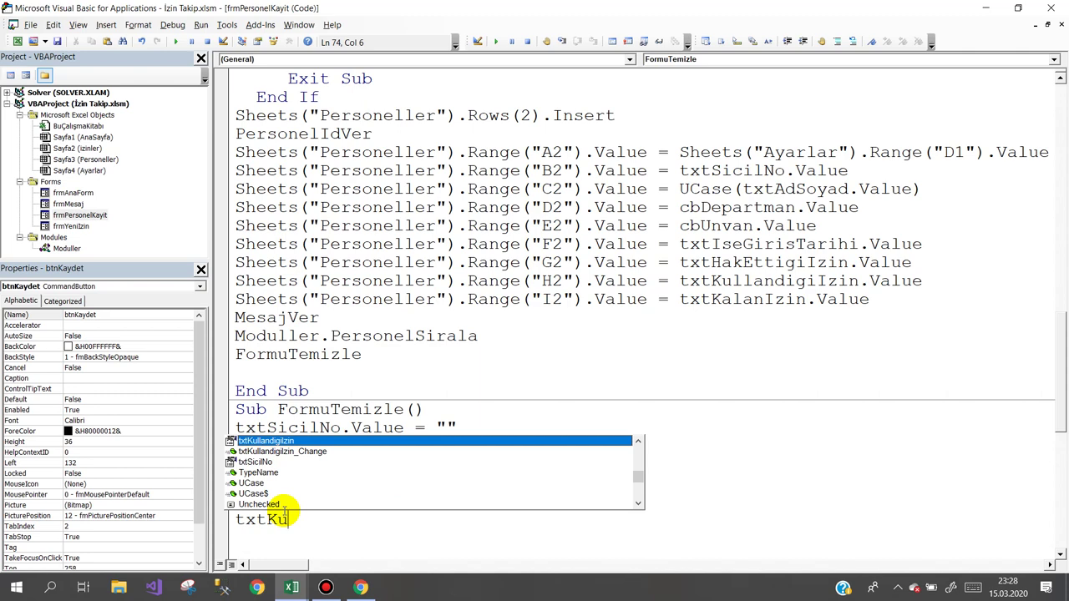
type(".v")
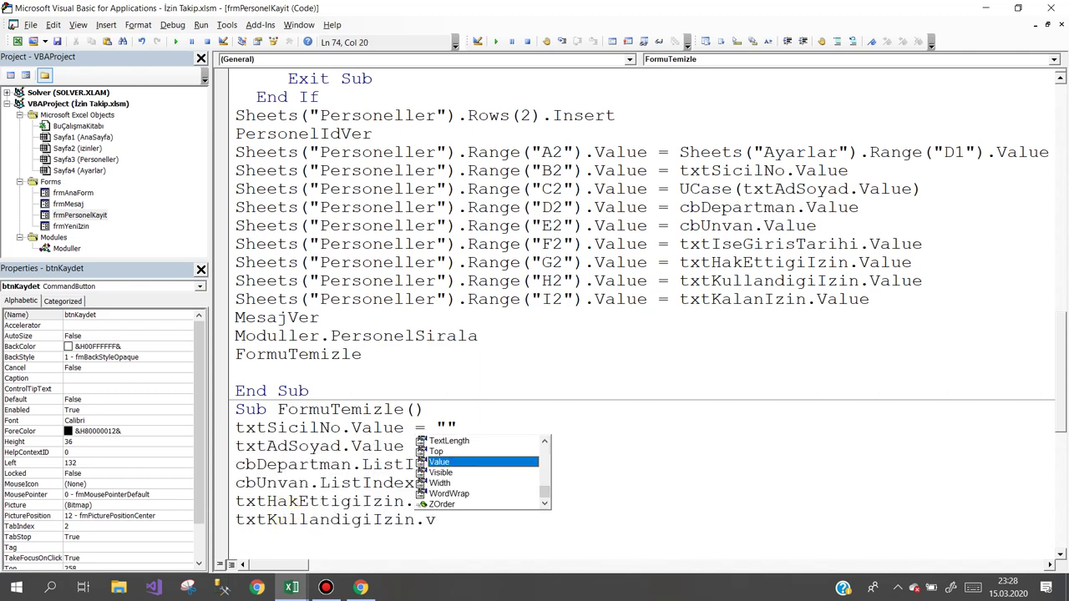
type("=\"\"")
key("Return")
type("txtK")
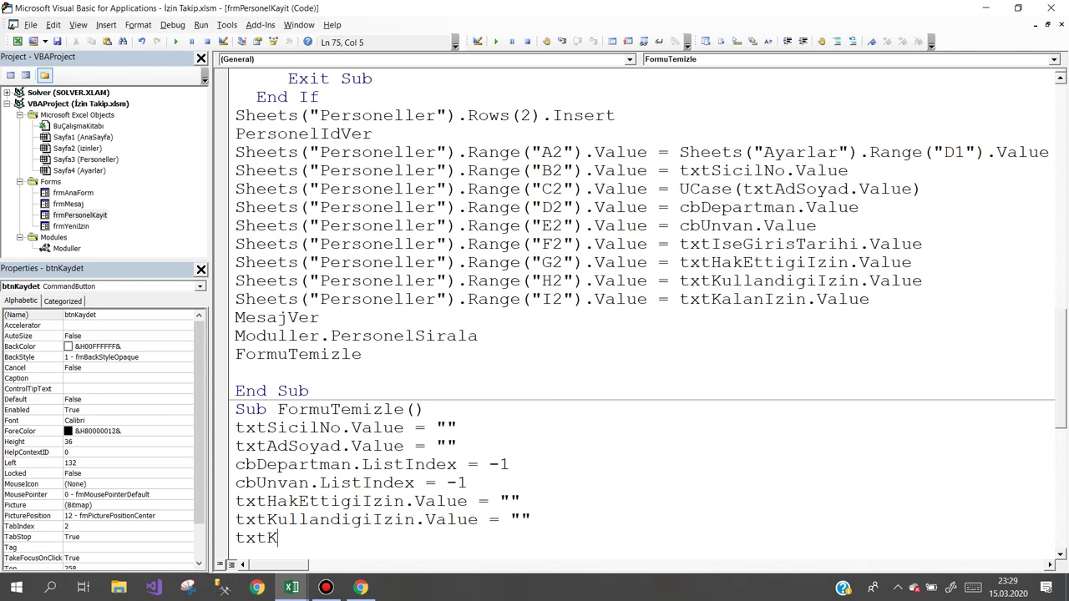
key("ctrl+space")
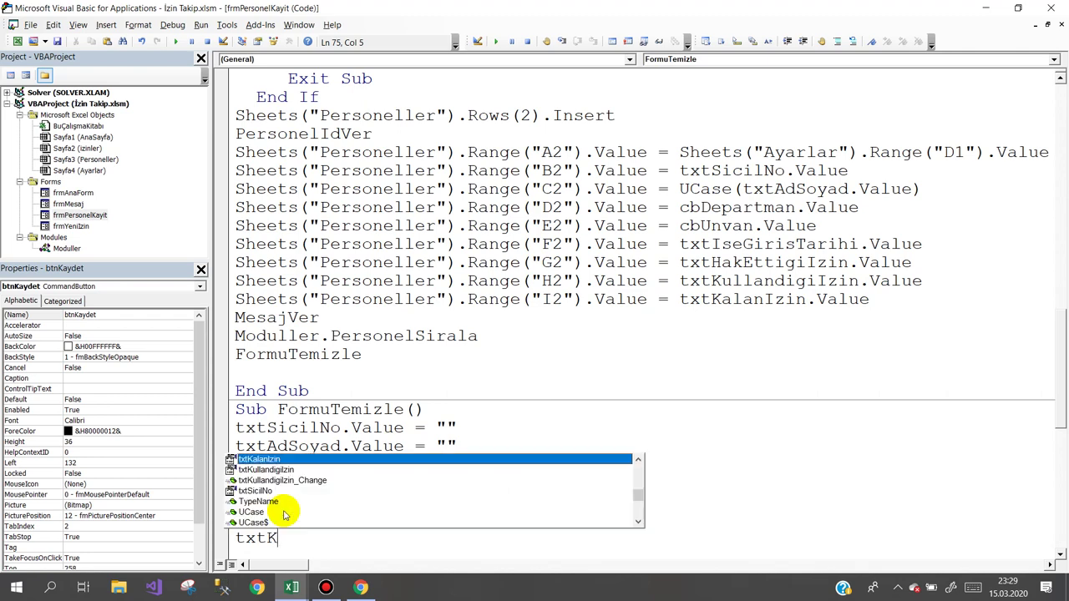
type(".v=")
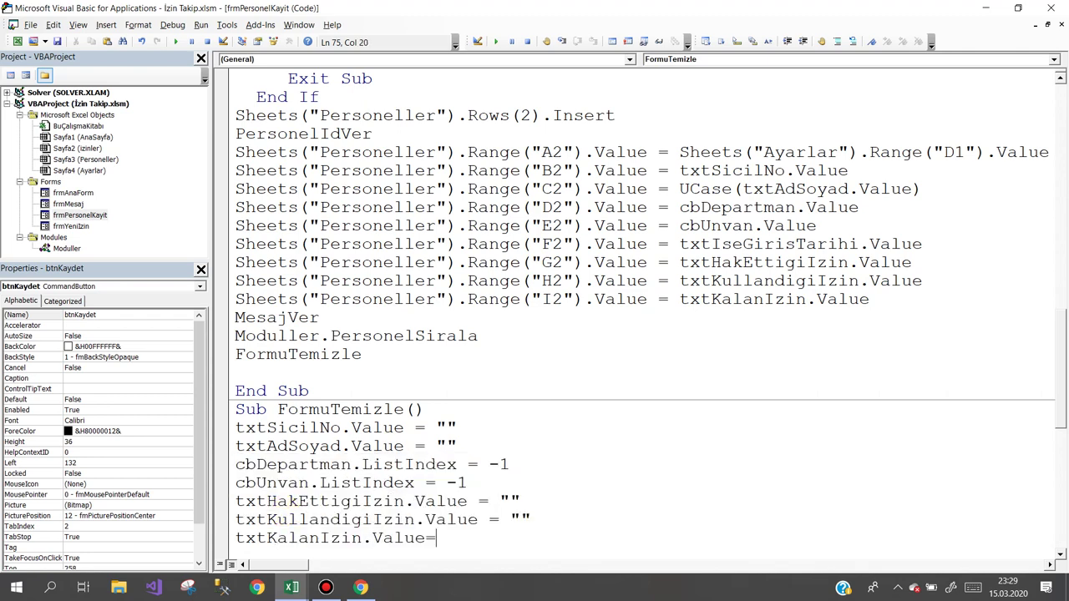
type("\"\"")
key("Return")
type("txtS")
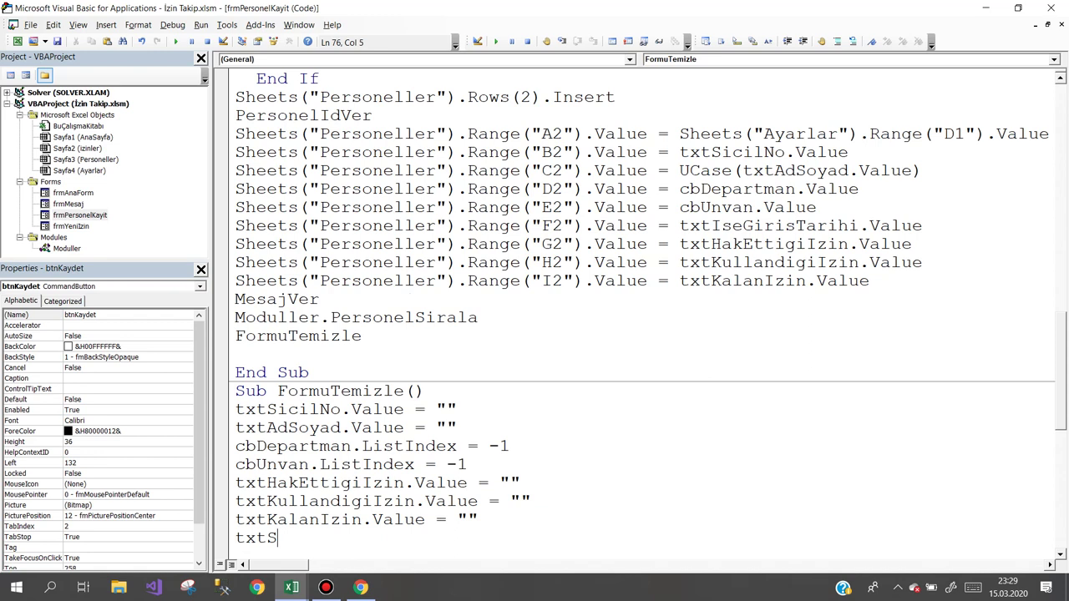
Step: Return focus to the Sicil No box with txtSicilNo.SetFocus
key("ctrl+space")
type(".se")
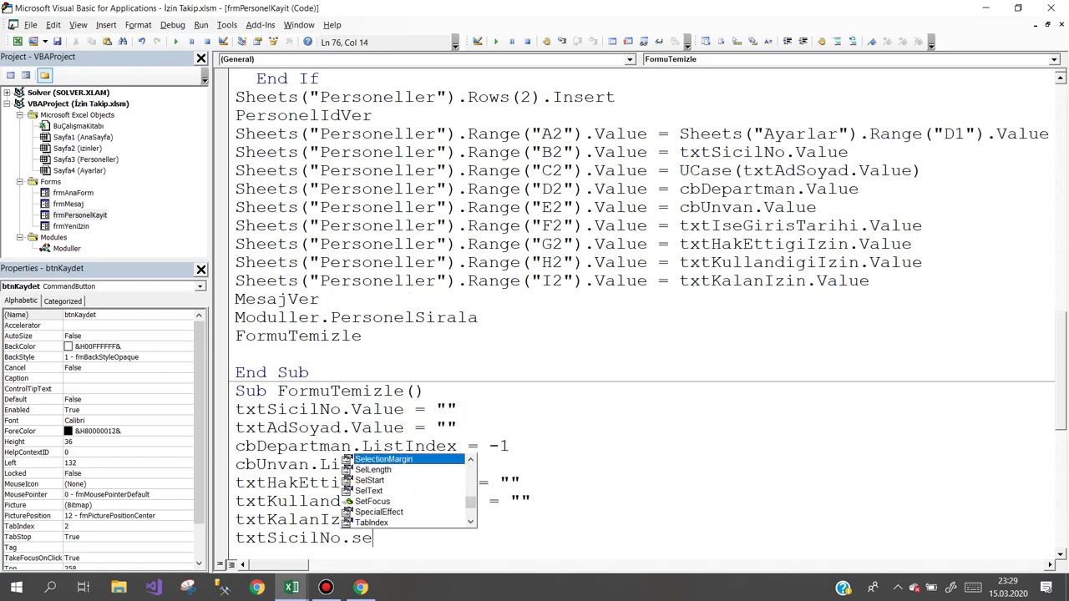
type("tf")
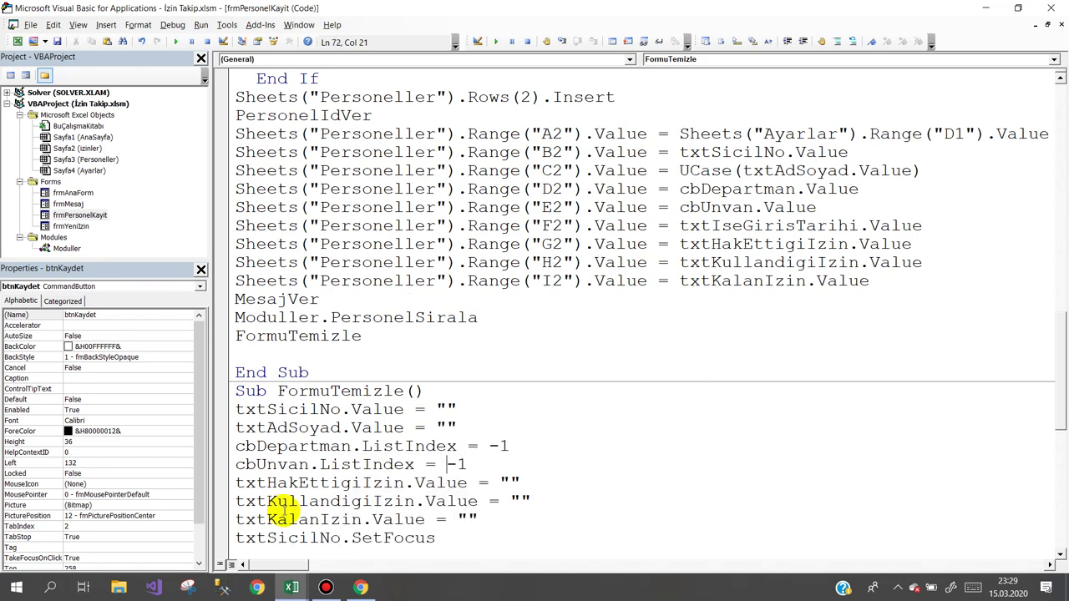
key("Up")
key("Up")
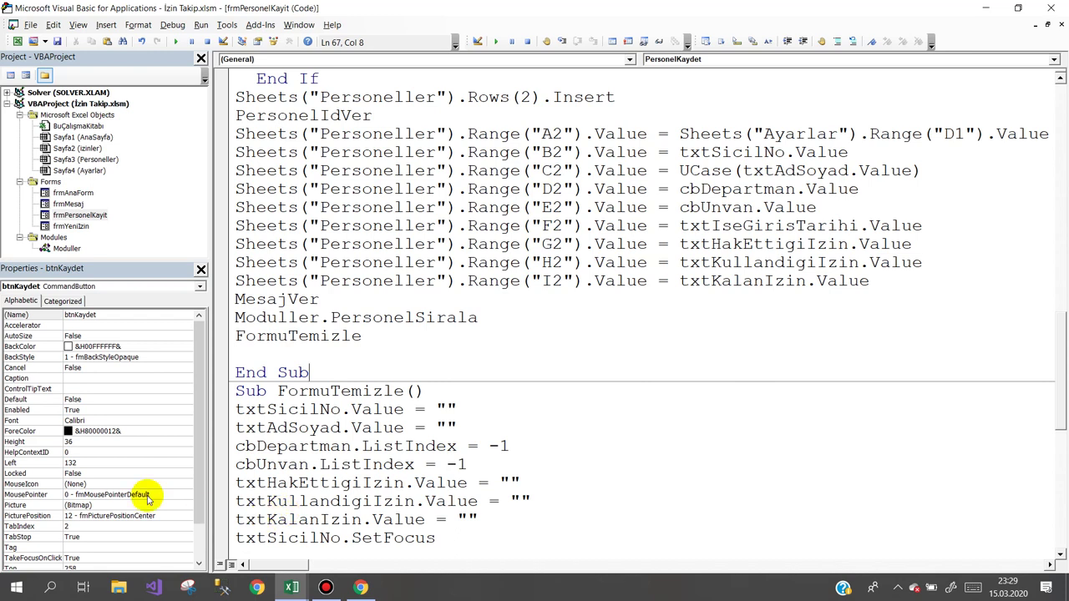
Step: Save the VBA project, test Programı Aç from AnaSayfa, then show the Personeller sheet
left_click(56, 41)
left_click(489, 328)
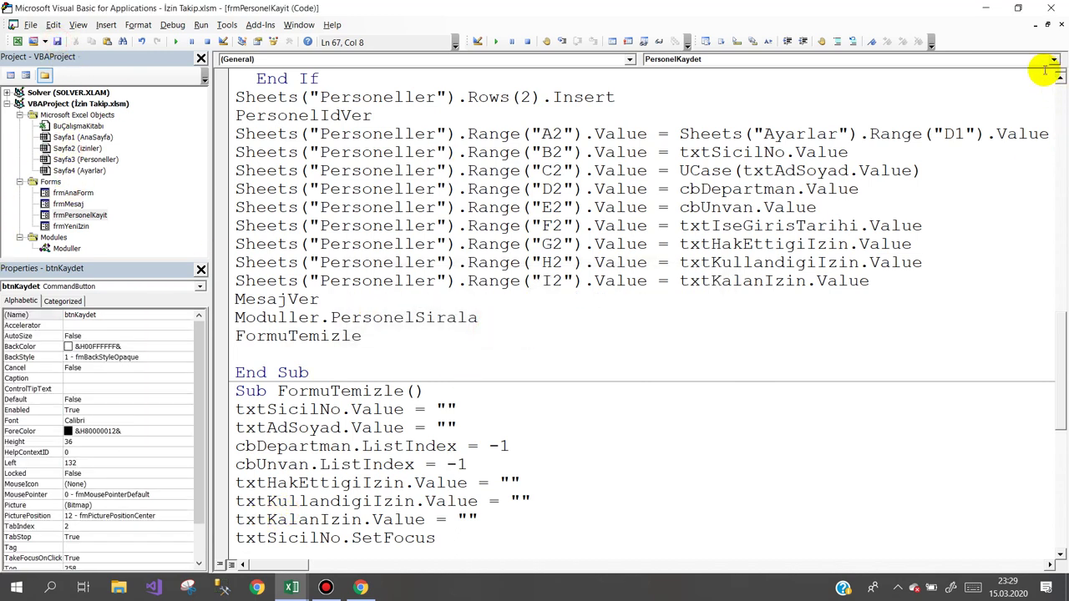
left_click(1051, 8)
left_click(88, 549)
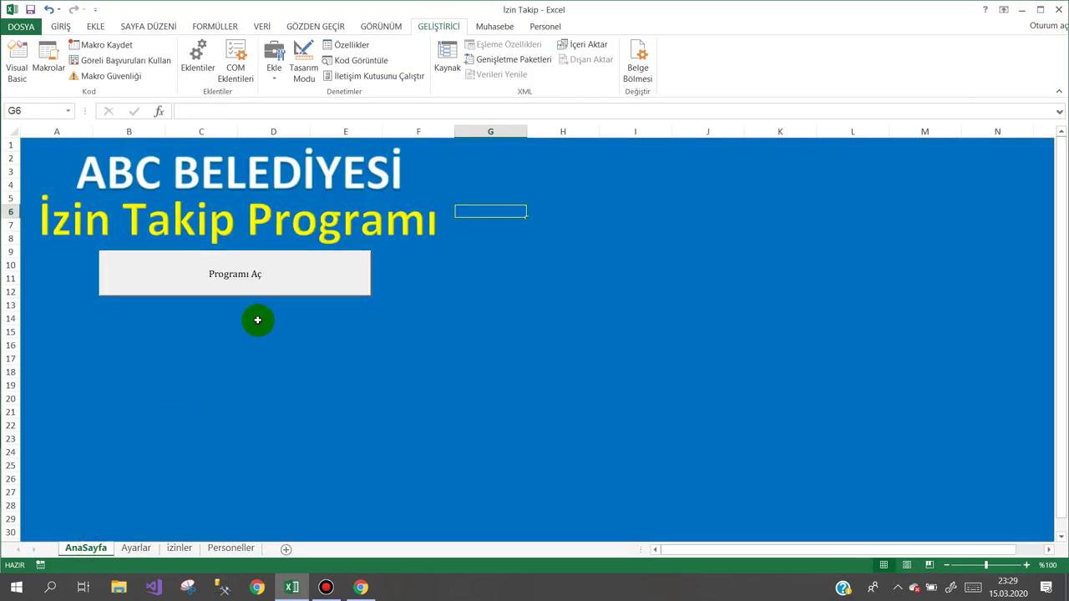
left_click(272, 280)
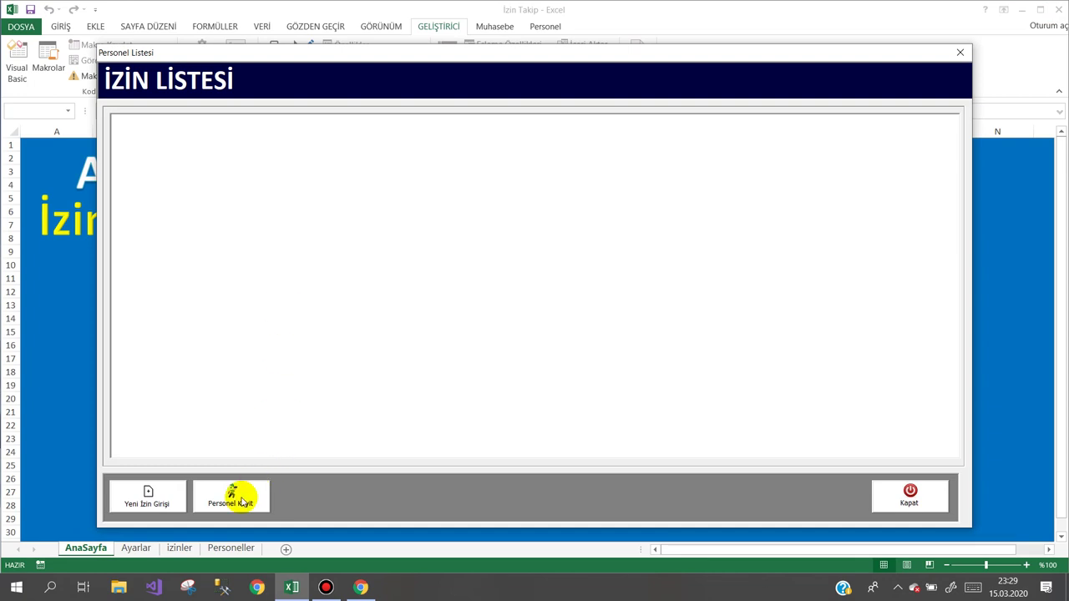
left_click(889, 499)
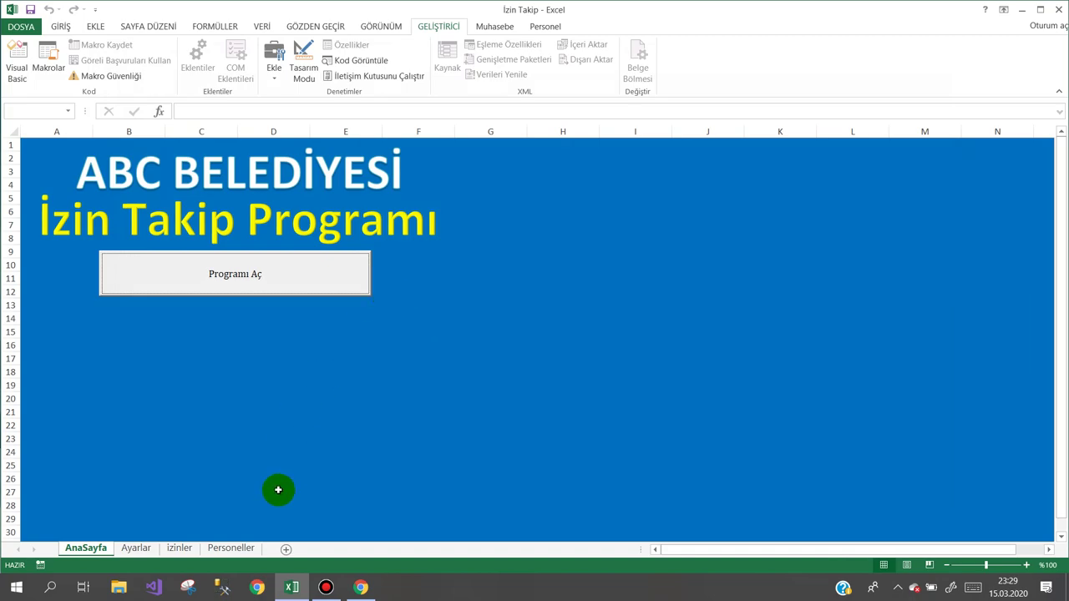
left_click(228, 548)
Step: Close the Chrome browser window from the taskbar
left_click(292, 587)
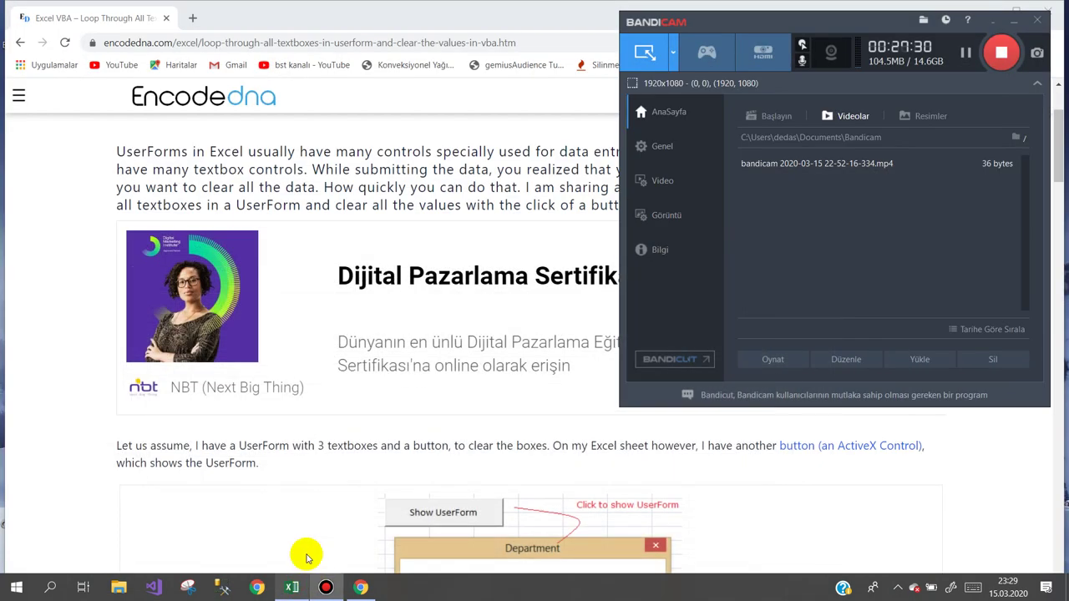
left_click(292, 588)
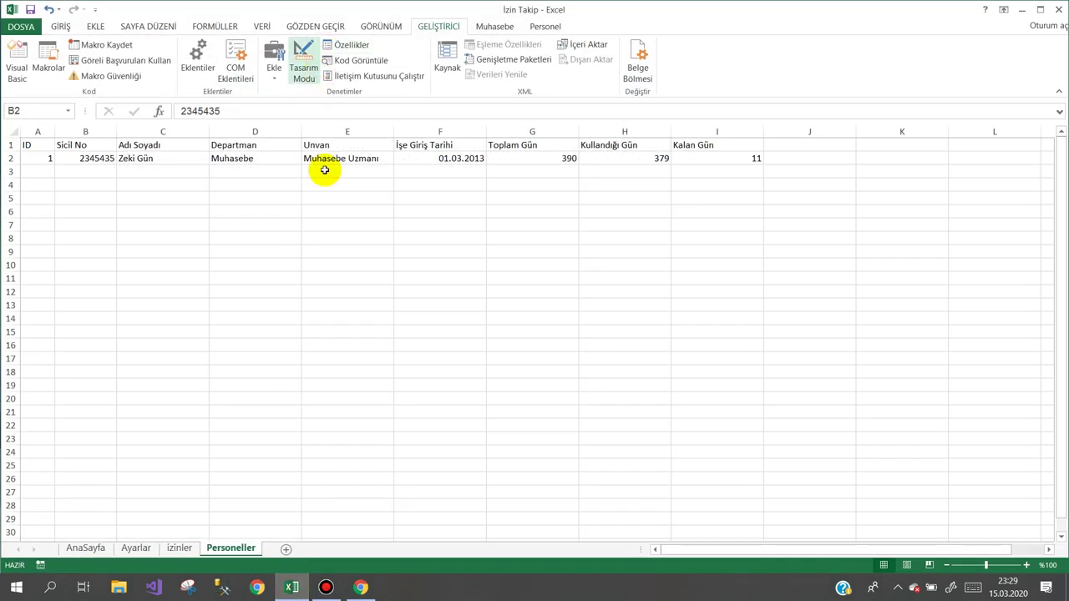
right_click(371, 587)
left_click(351, 558)
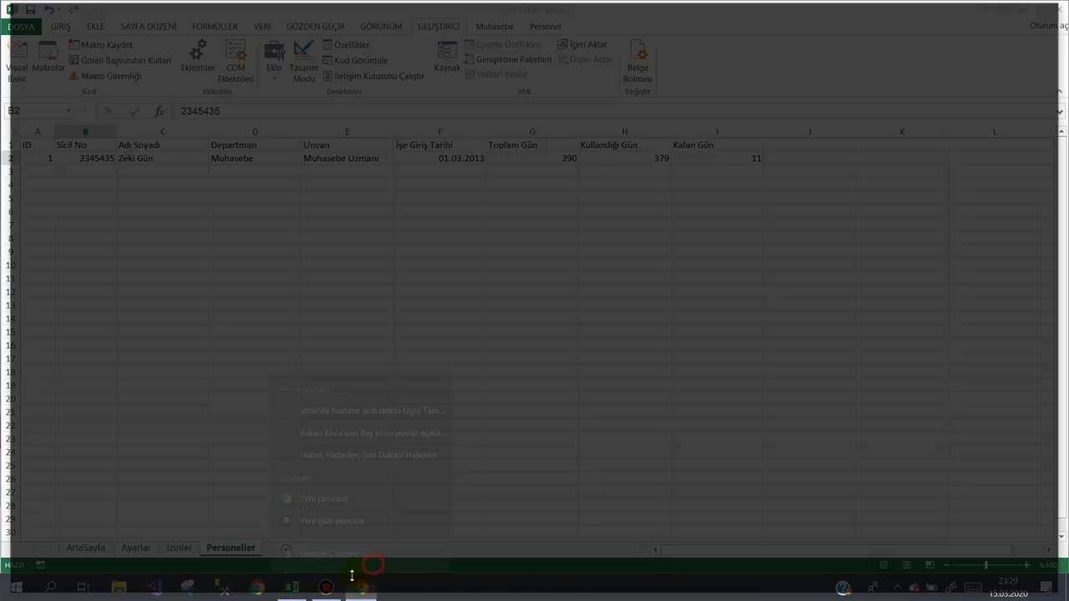
left_click(251, 332)
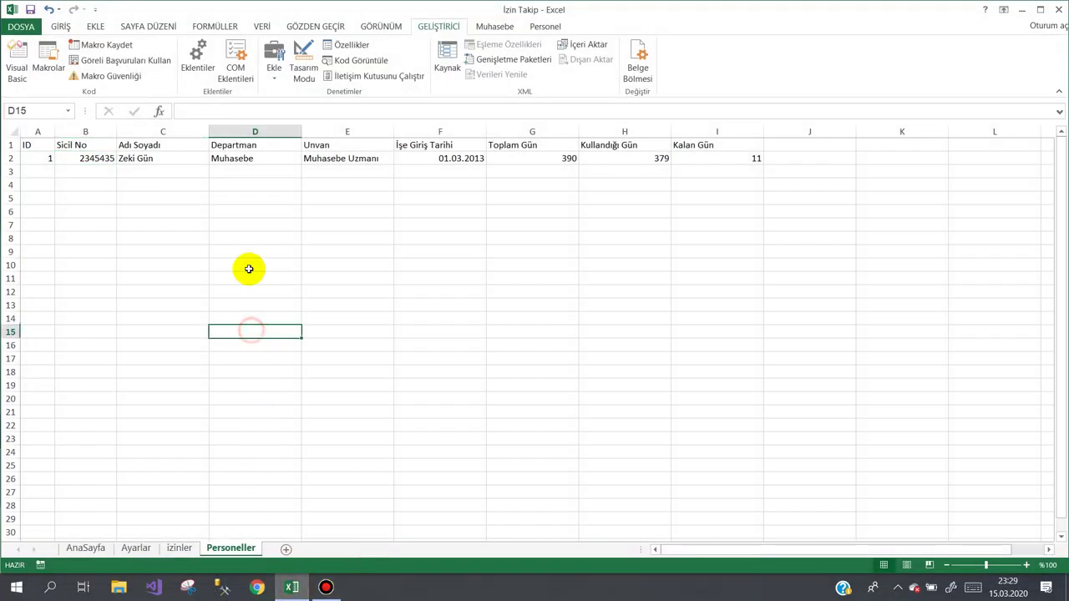
Step: Run frmPersonelKayit from the VBA editor over Personeller, then close it unsaved
left_click(17, 55)
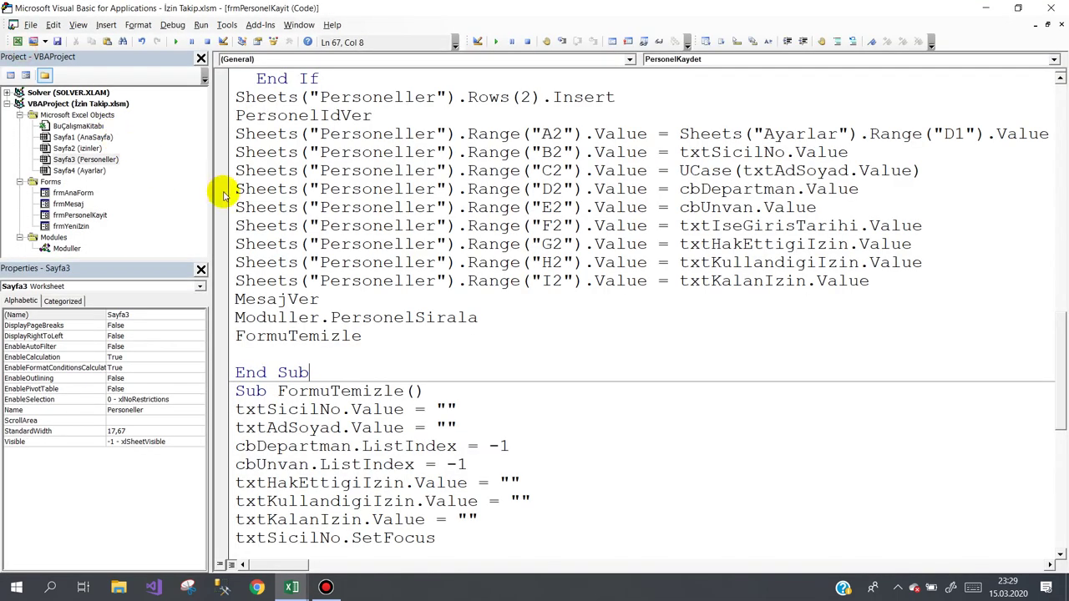
double_click(80, 214)
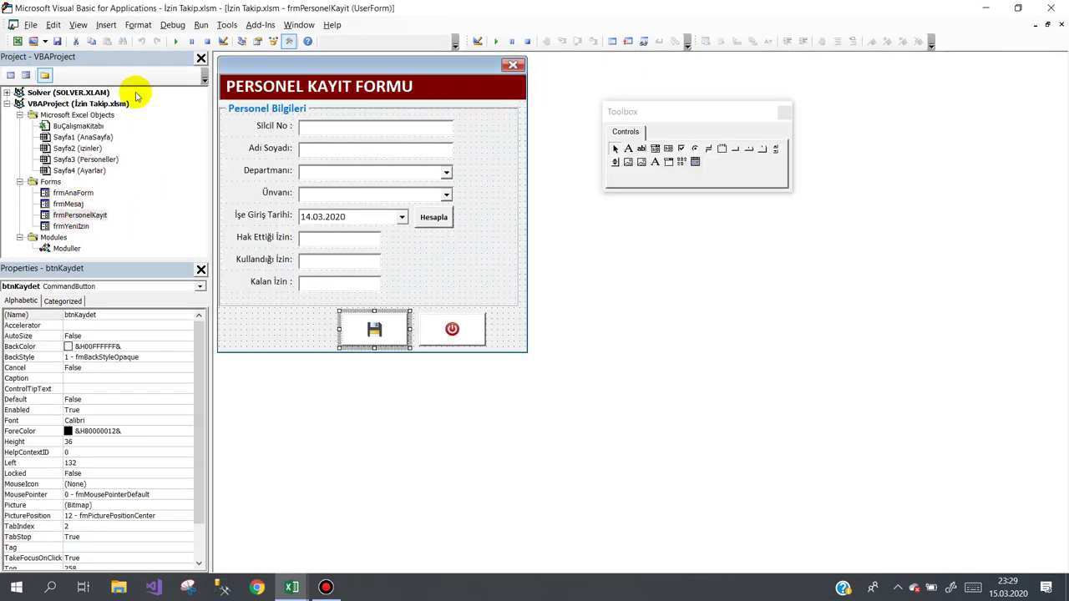
key("alt+F11")
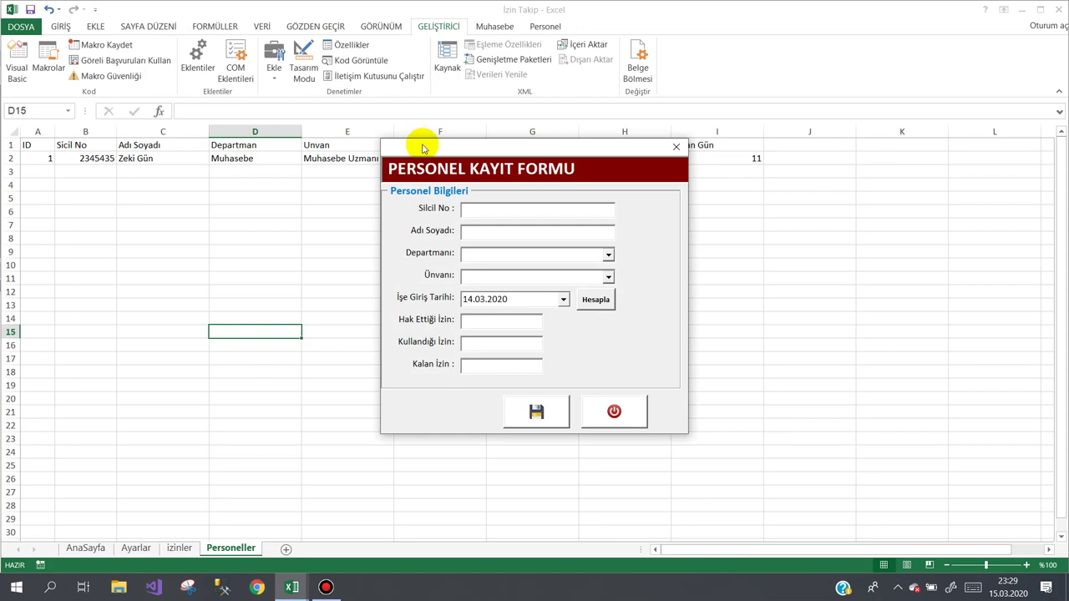
mouse_move(417, 148)
left_mouse_down()
mouse_move(355, 215)
mouse_move(373, 202)
left_mouse_up()
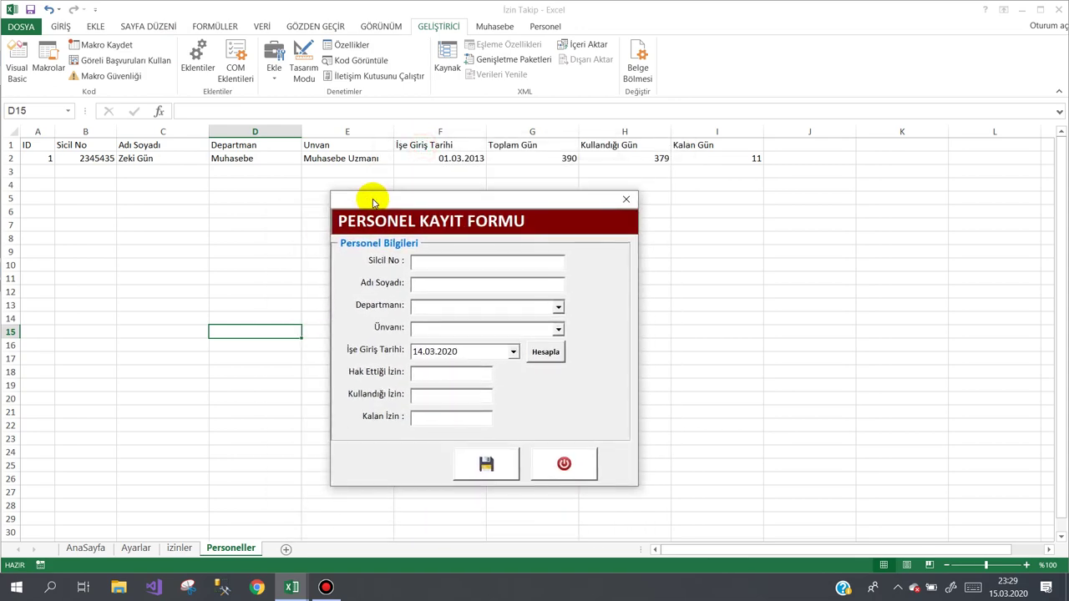
left_click(626, 200)
left_click(292, 588)
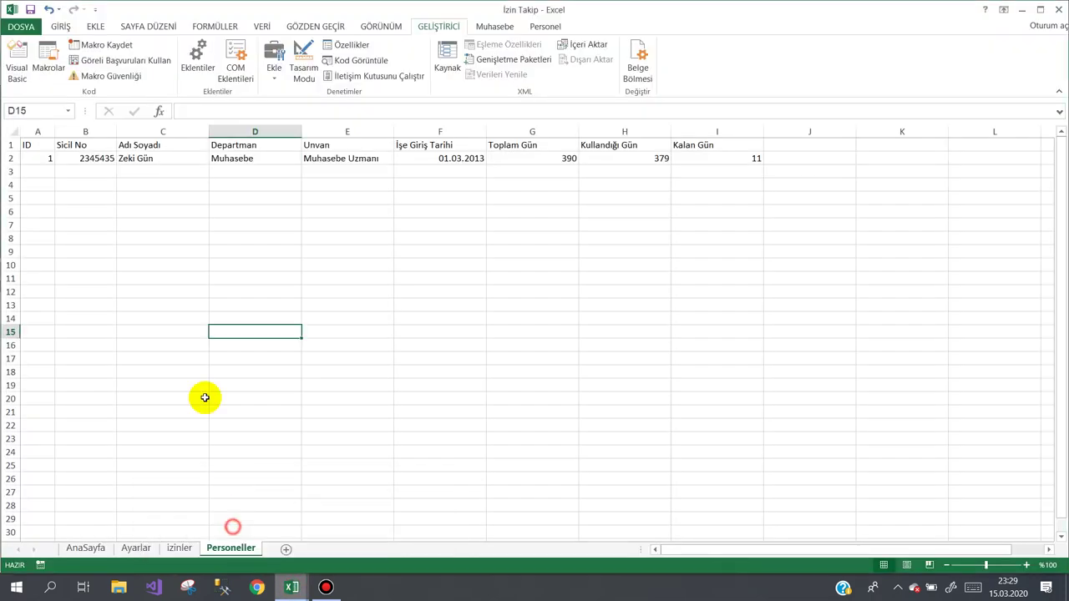
Step: Delete the old staff record in row 2 of the Personeller sheet
right_click(11, 159)
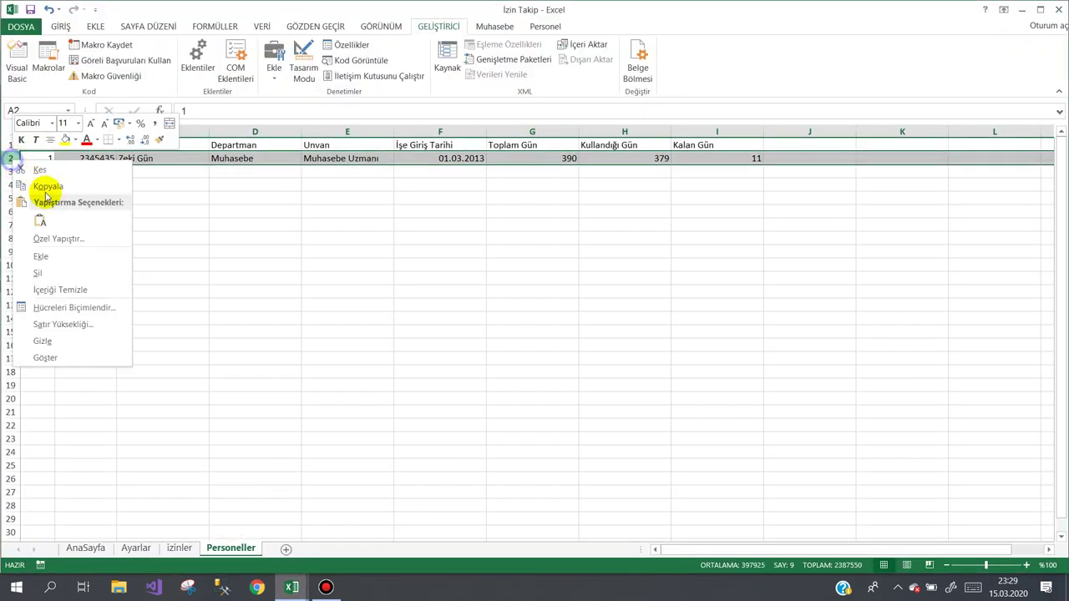
left_click(72, 273)
left_click(188, 235)
Step: On Ayarlar, halve column D and give D1 a light green fill and thick box border
left_click(86, 548)
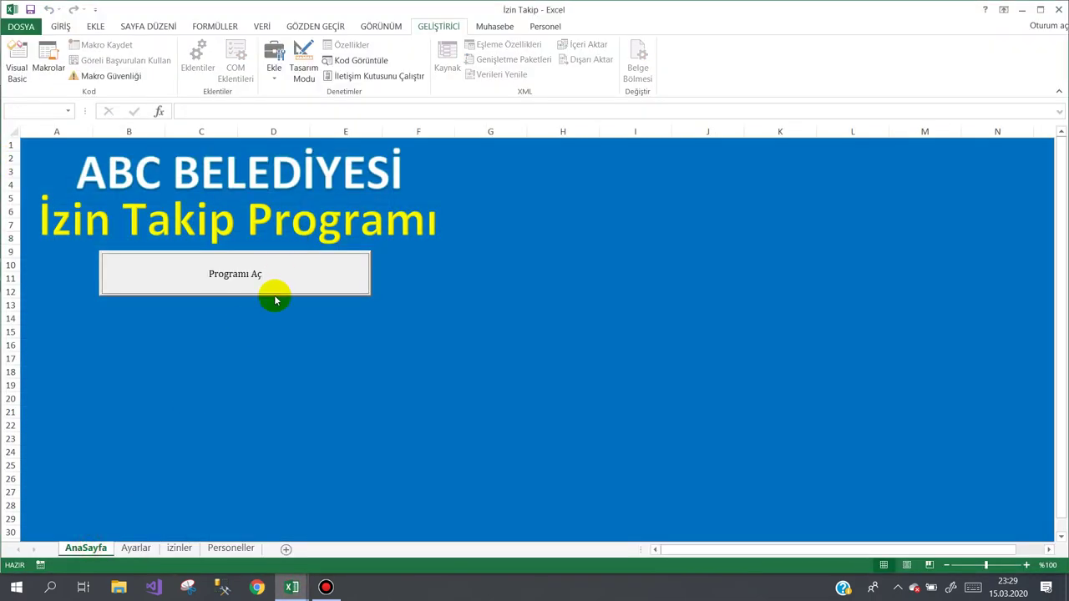
left_click(135, 549)
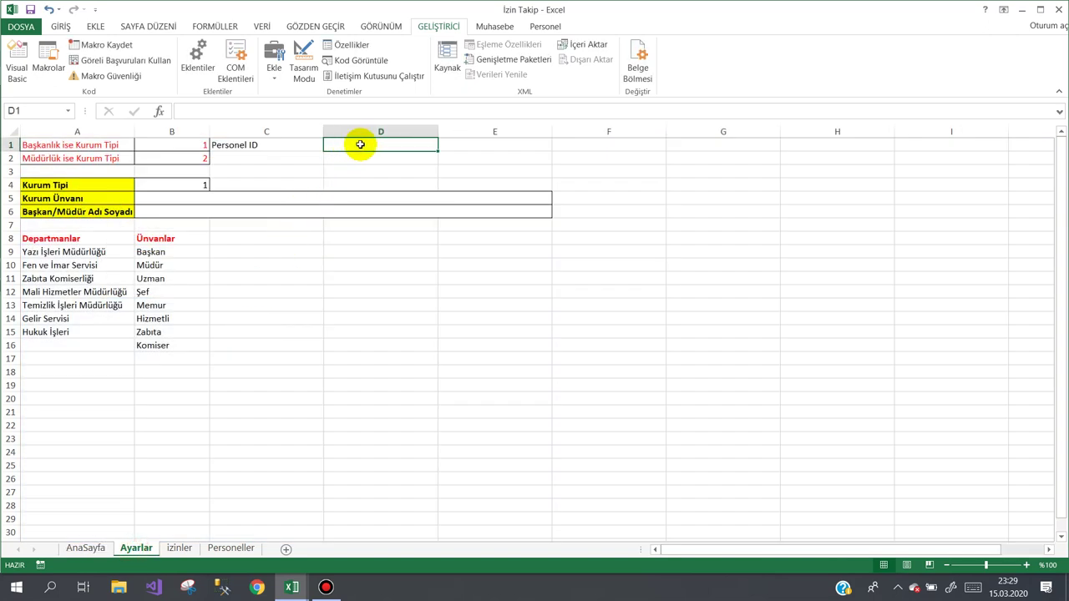
left_click_drag(438, 131, 374, 131)
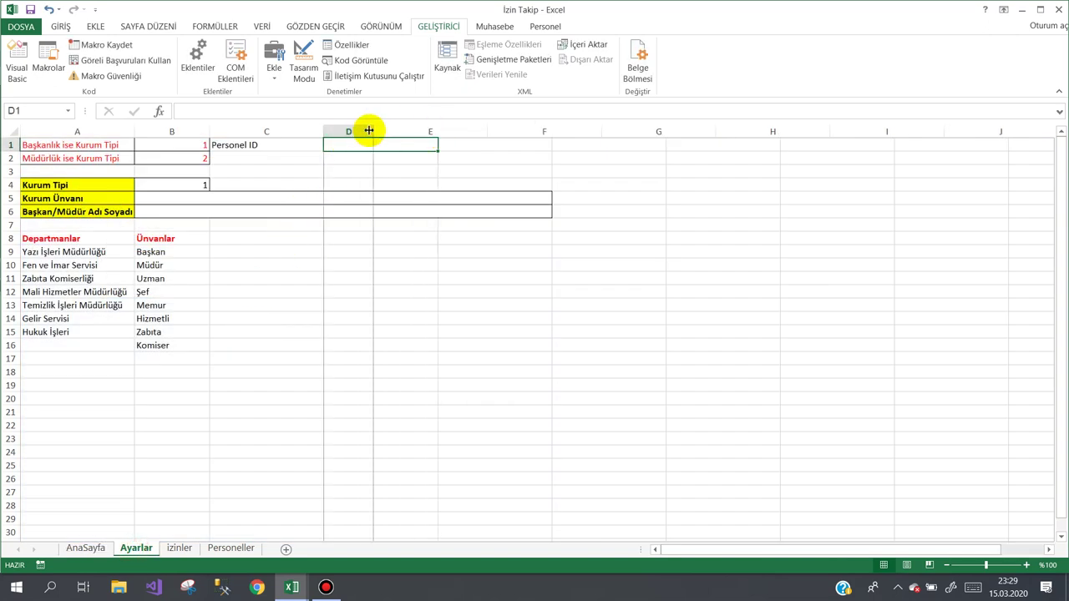
left_click(60, 25)
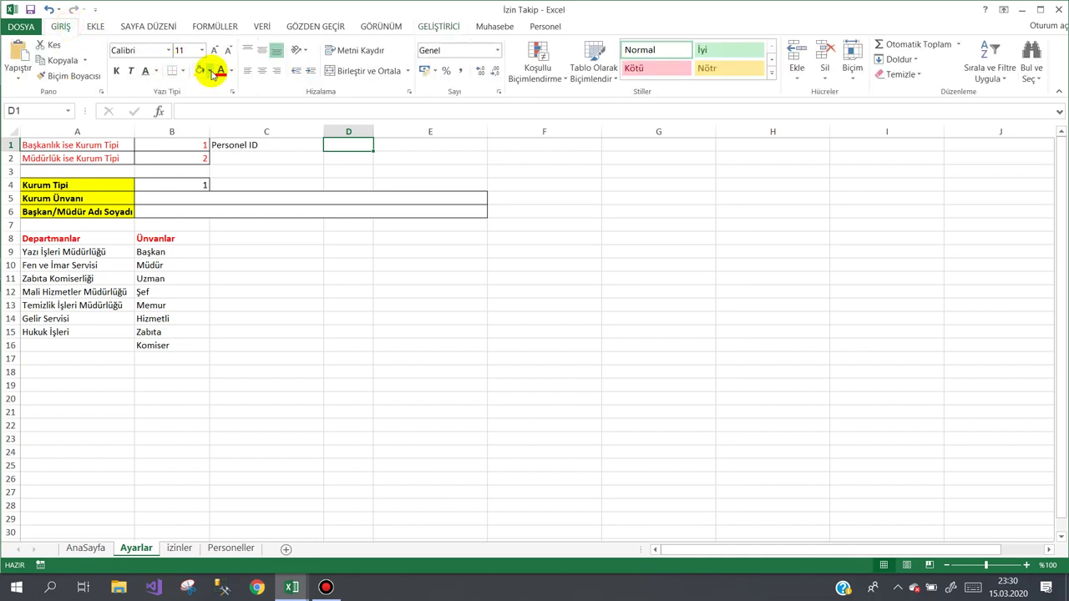
left_click(209, 71)
left_click(243, 174)
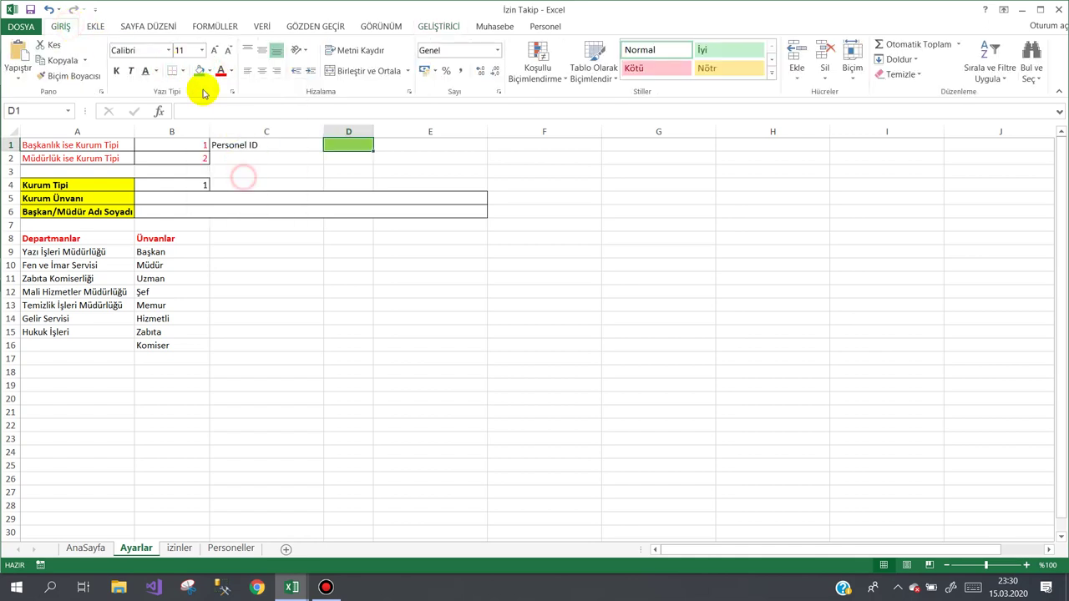
left_click(183, 71)
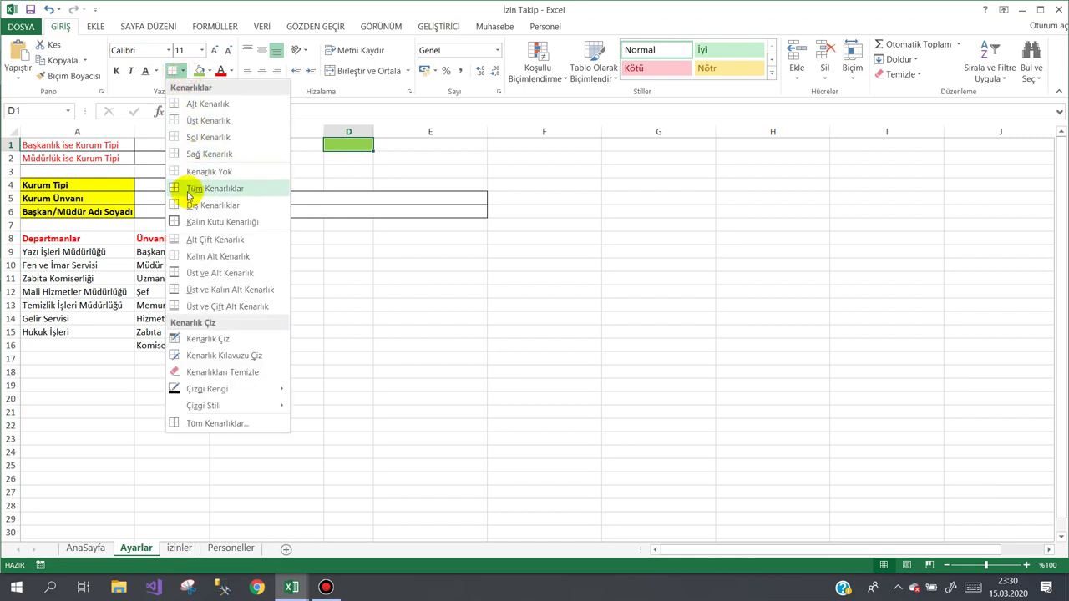
left_click(181, 222)
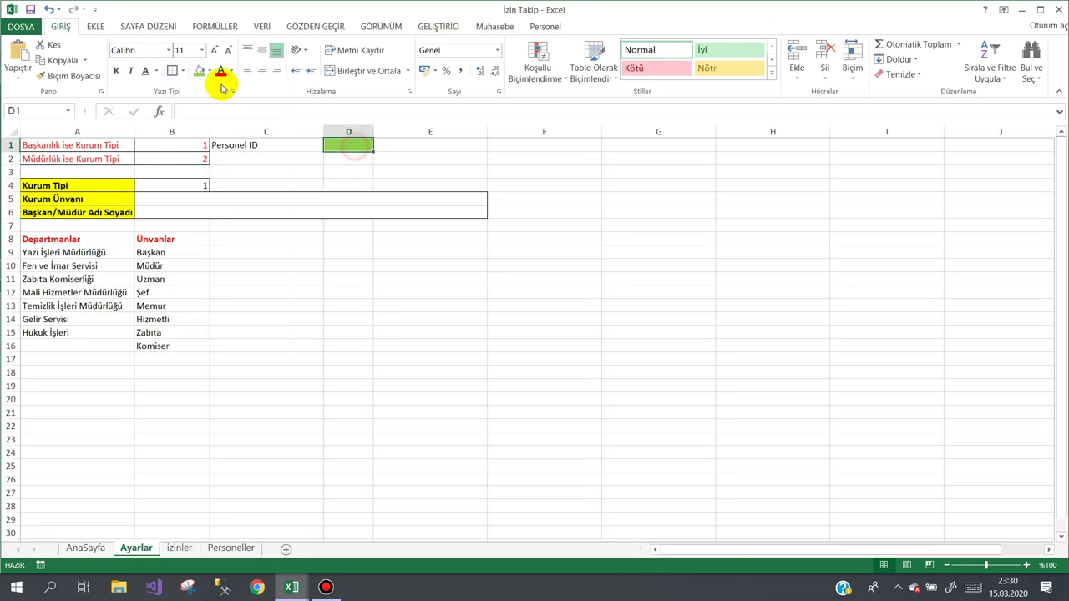
left_click(276, 400)
left_click(231, 551)
Step: Run the personnel form and enter registry number, name, Fen ve İmar Servisi and Uzman
mouse_move(292, 585)
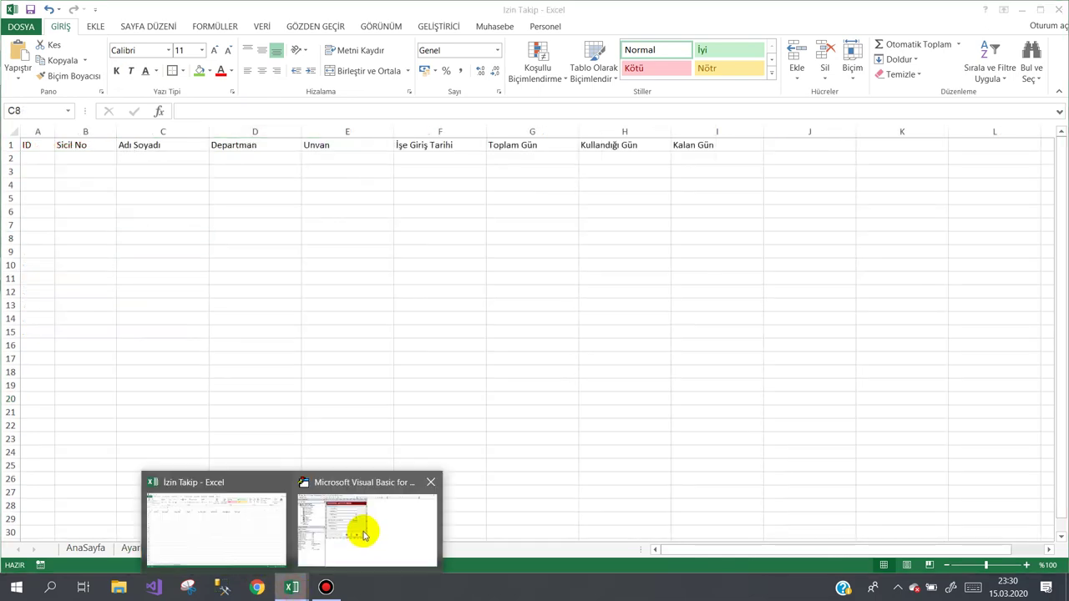
left_click(363, 527)
left_click(174, 42)
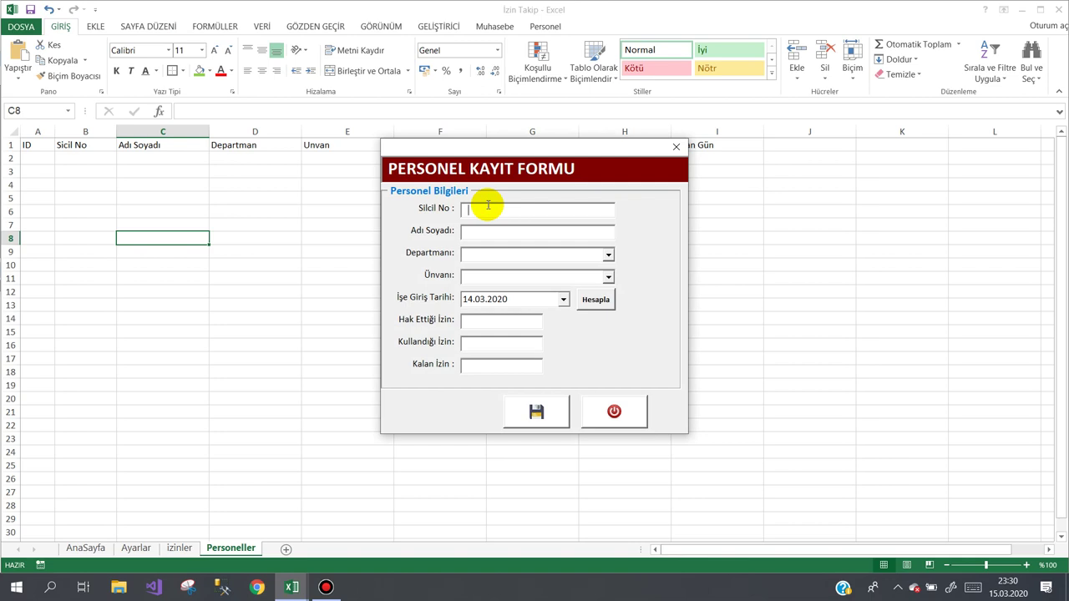
type("23")
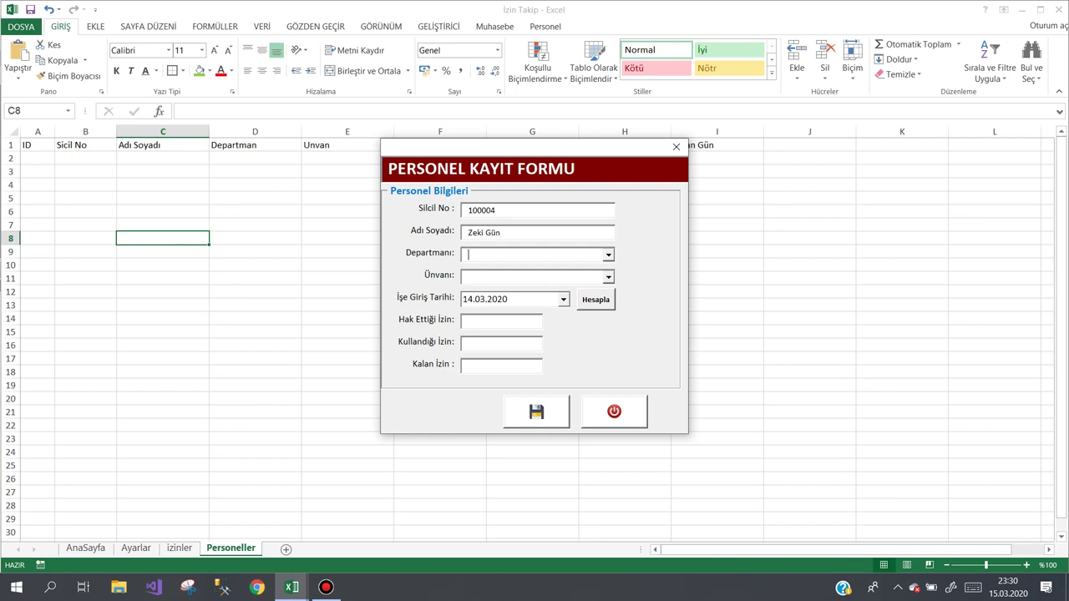
key("Down")
key("Down")
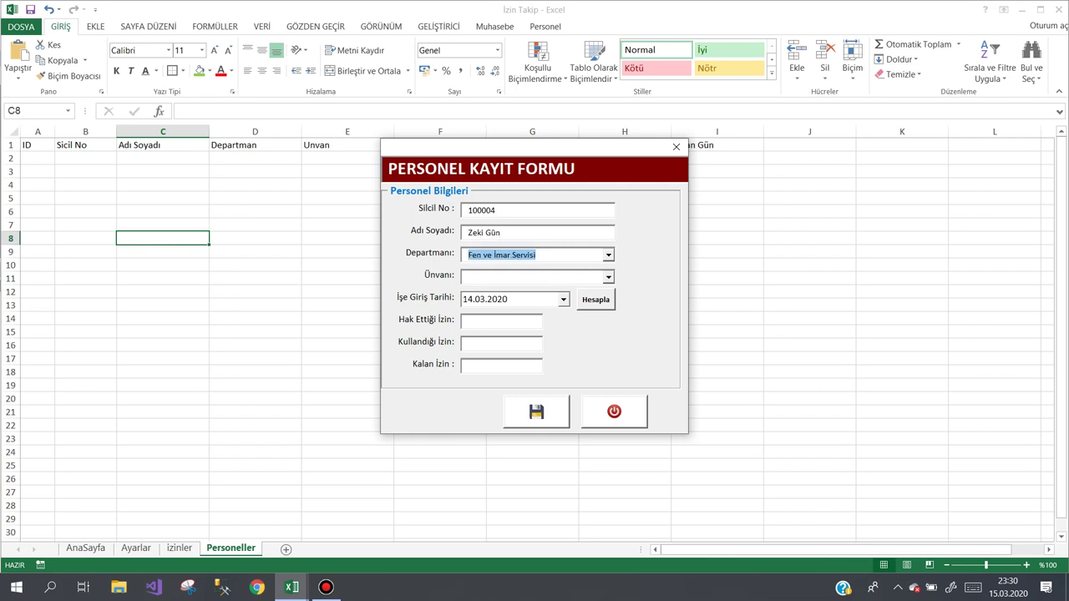
key("Tab")
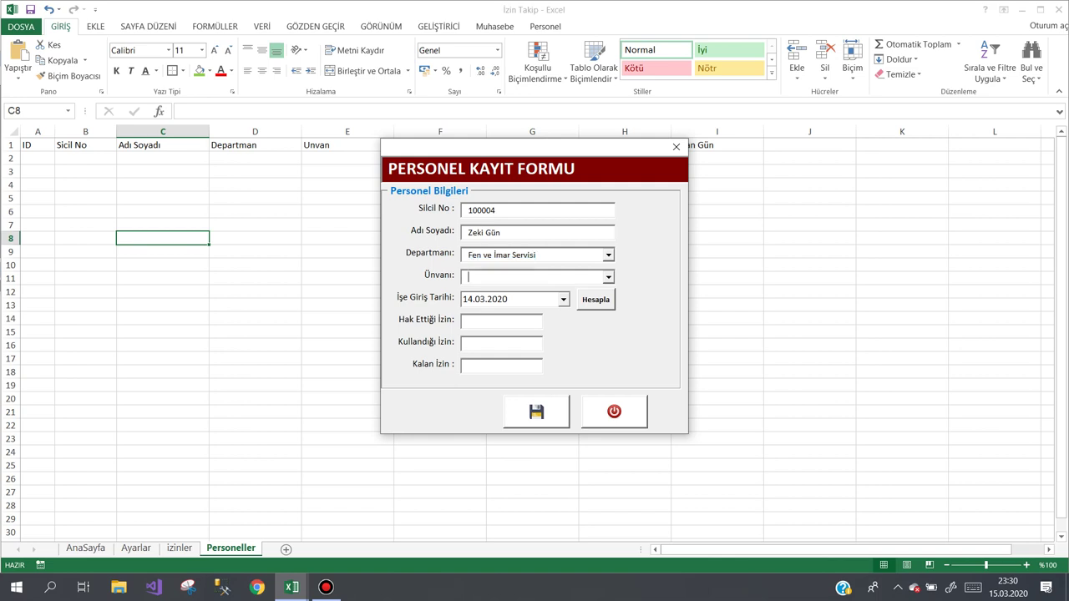
key("Down")
key("Down")
key("Tab")
Step: Set hire date 14.03.2001, calculate 404 earned days, enter 380 used and save
key("Right")
key("Right")
type("01")
key("Tab")
left_click(598, 301)
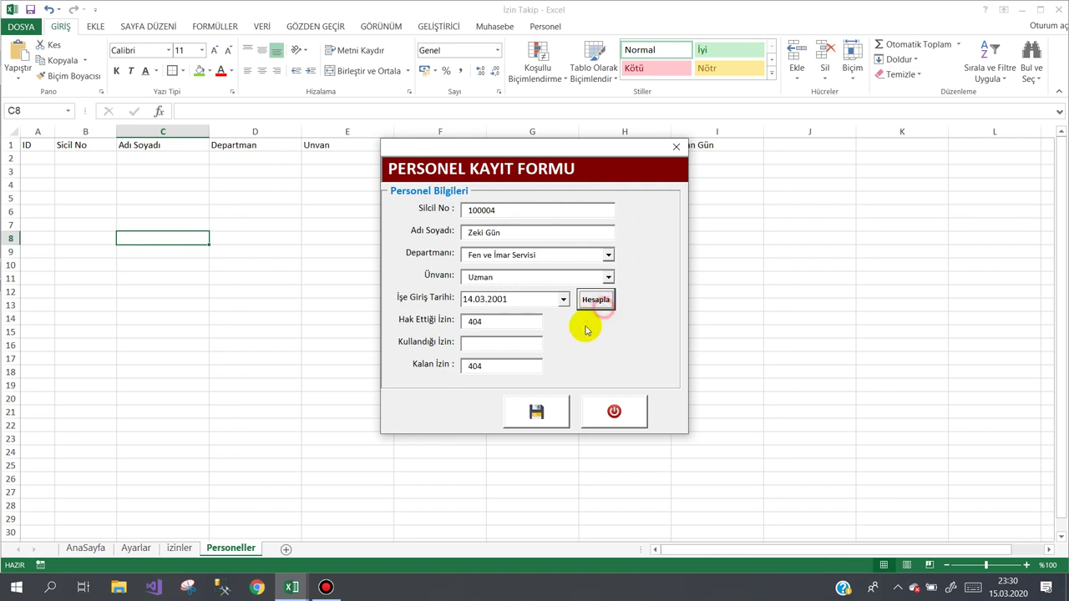
left_click(511, 346)
type("380")
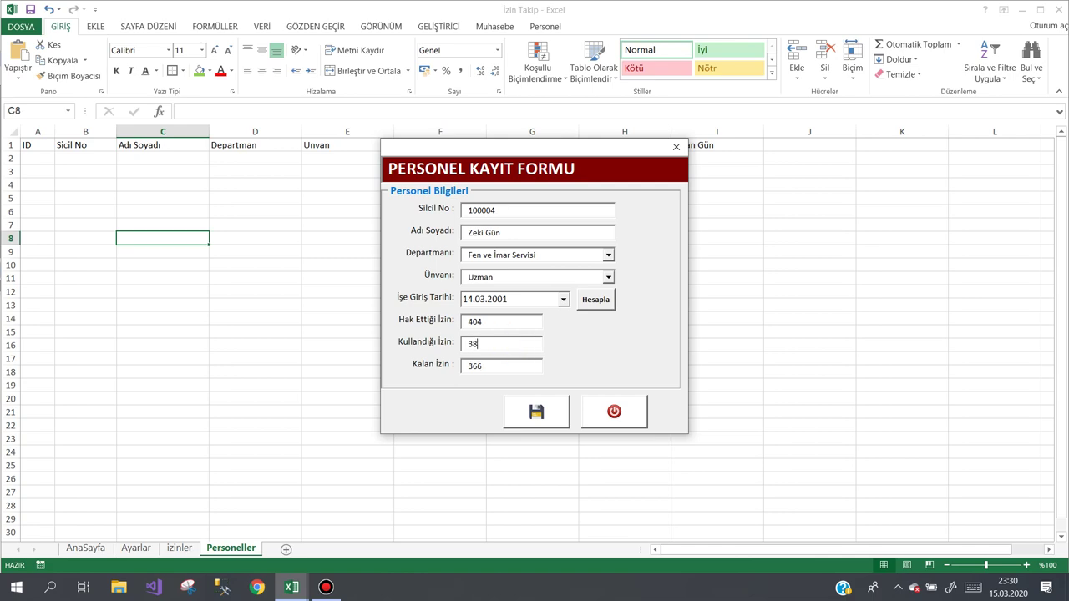
left_click(536, 411)
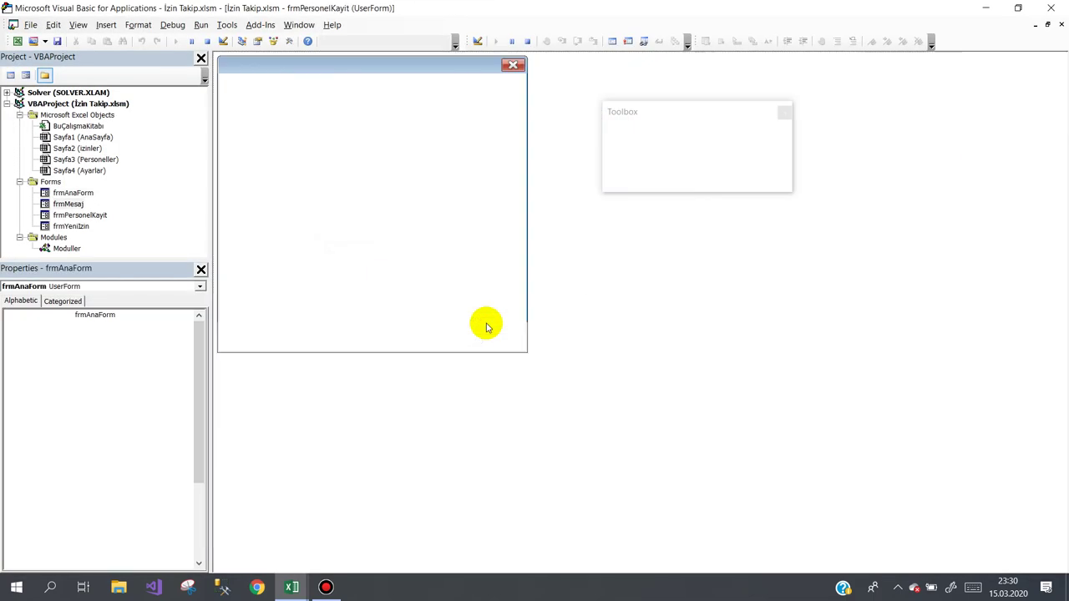
Step: Review frmMesaj code and frmPersonelKayit's btnKaydet_Click, FormuTemizle and MesajVer routines
mouse_move(295, 595)
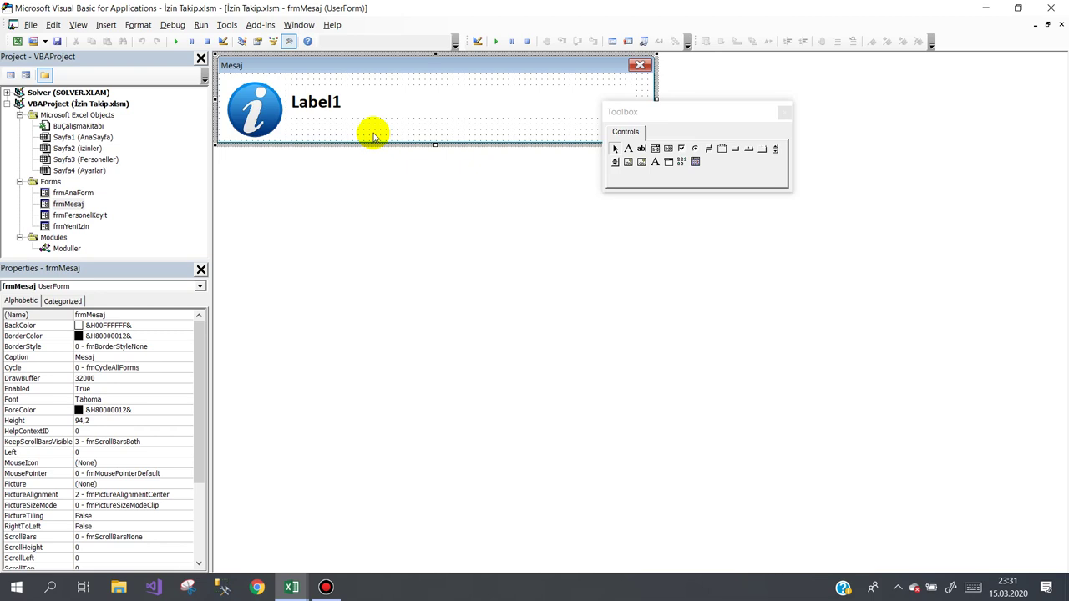
key("F7")
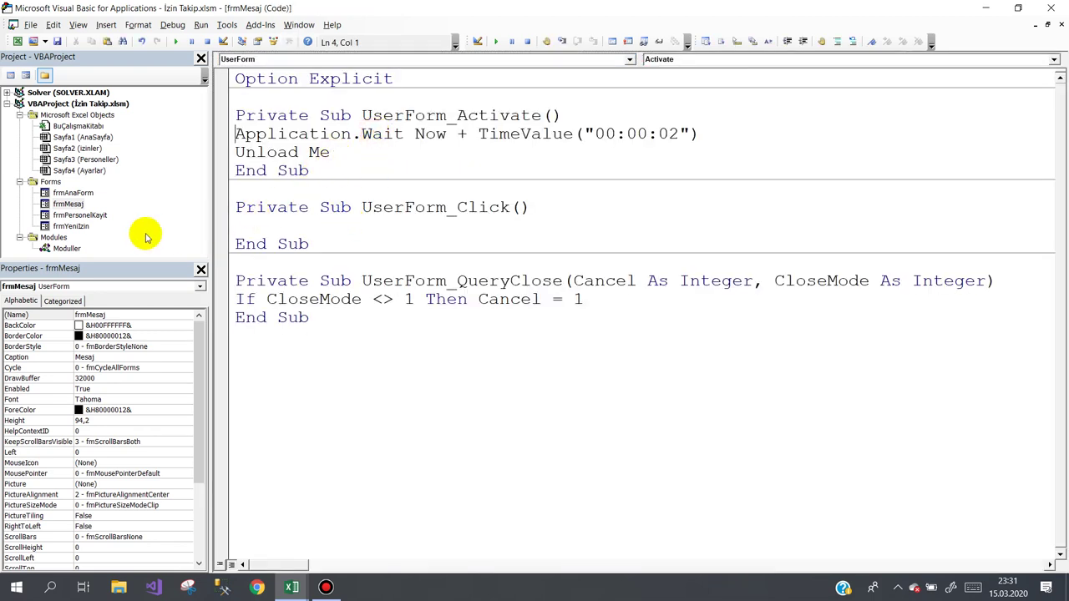
double_click(80, 215)
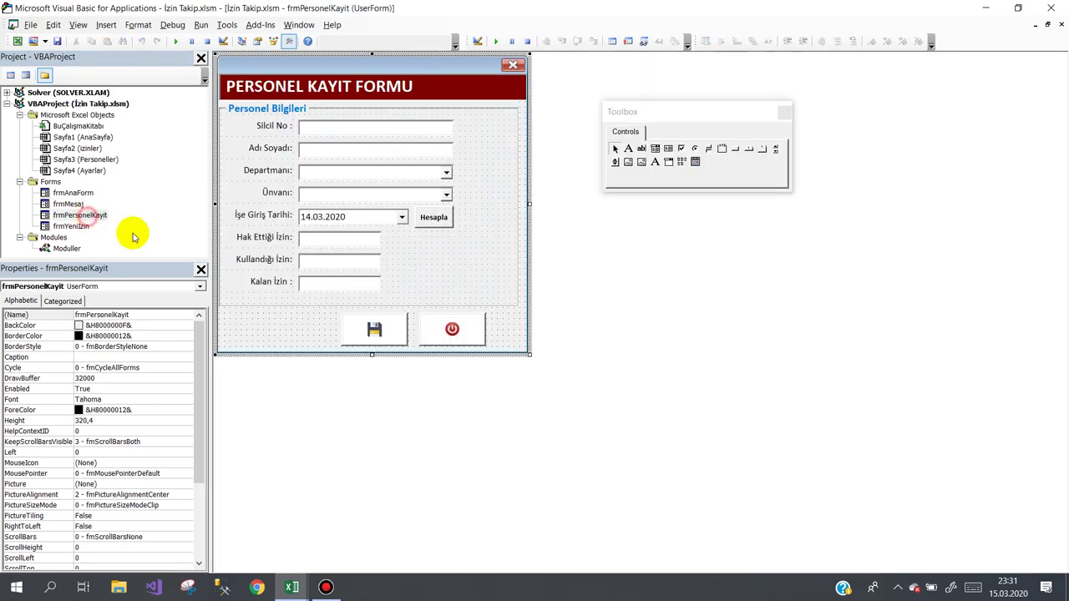
left_click(367, 331)
double_click(368, 331)
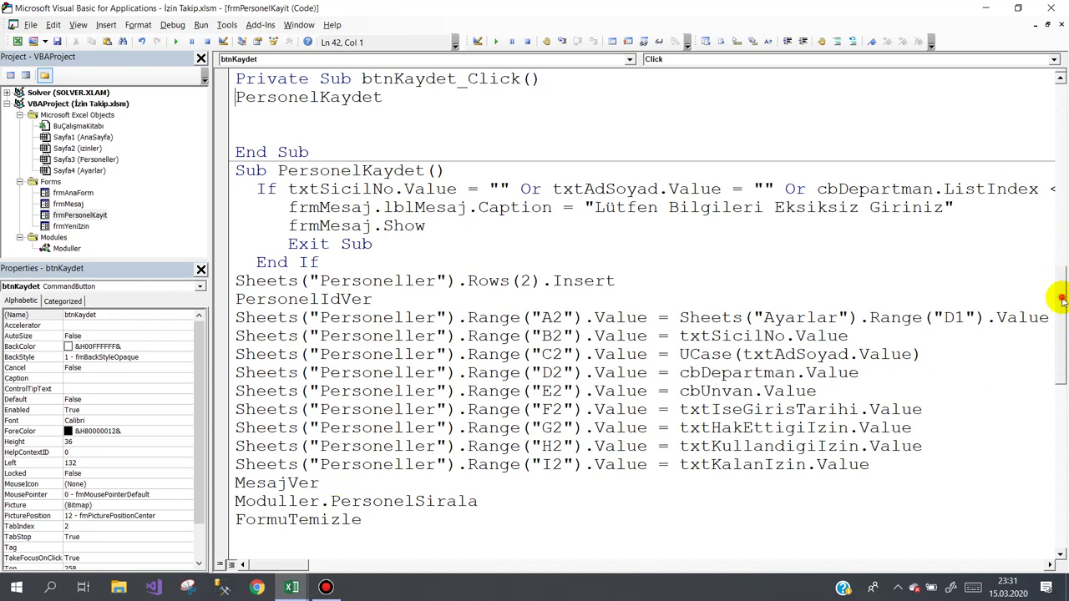
left_click_drag(1061, 303, 1059, 402)
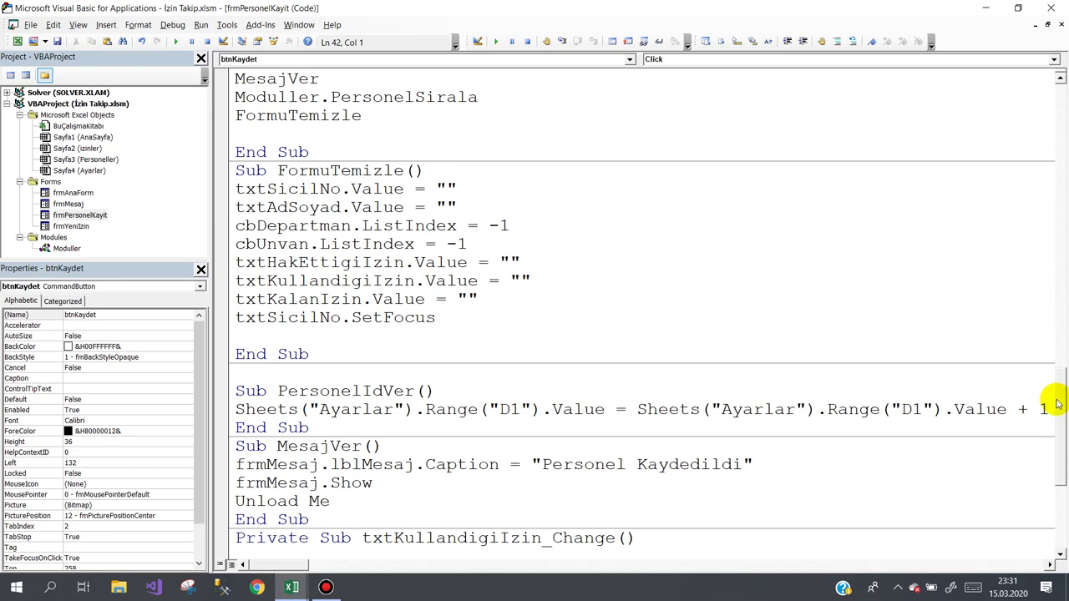
left_click_drag(1058, 404, 1057, 420)
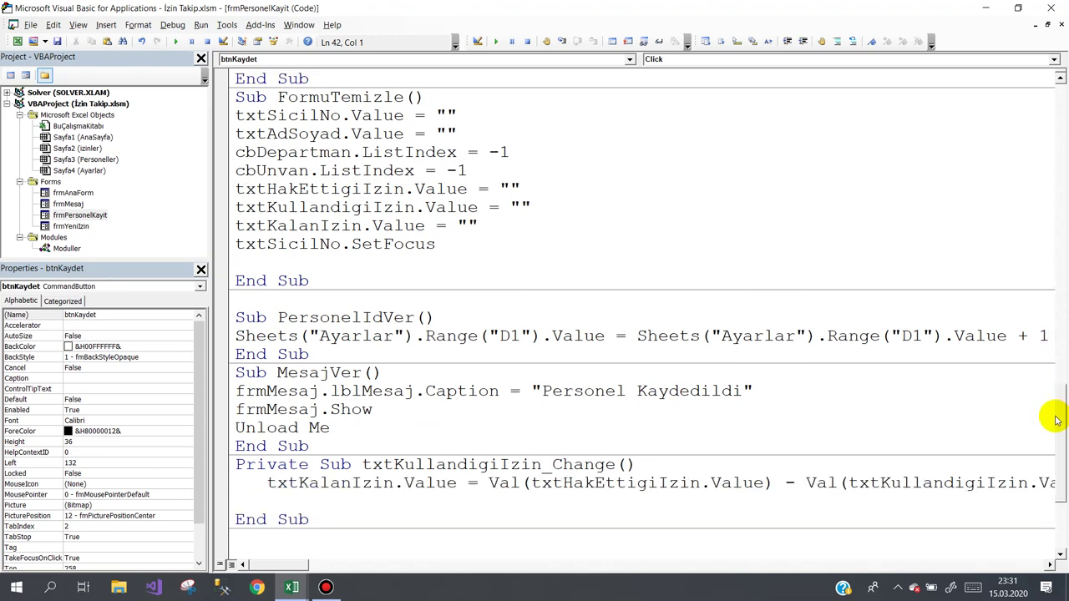
left_click(72, 193)
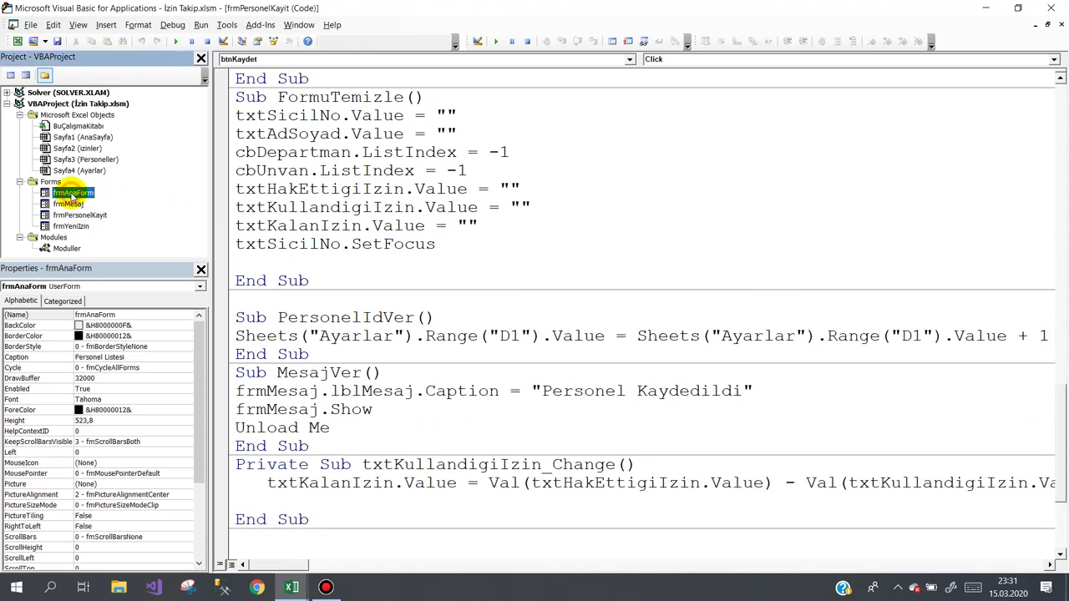
Step: On AnaSayfa, test Programı Aç, enable Design Mode and open the button's click code
left_click(230, 535)
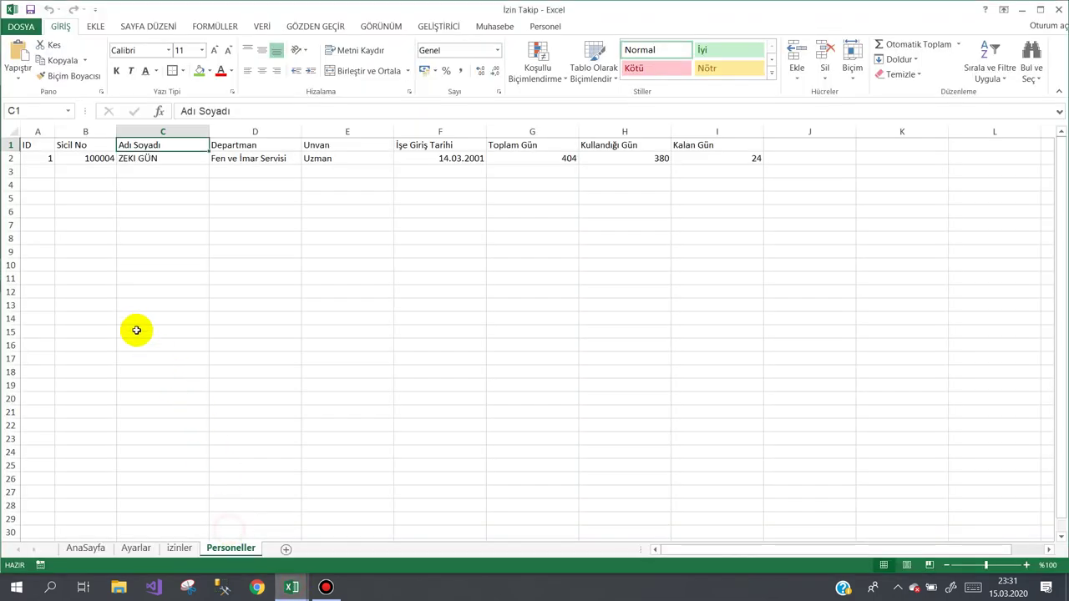
left_click(77, 548)
left_click(229, 289)
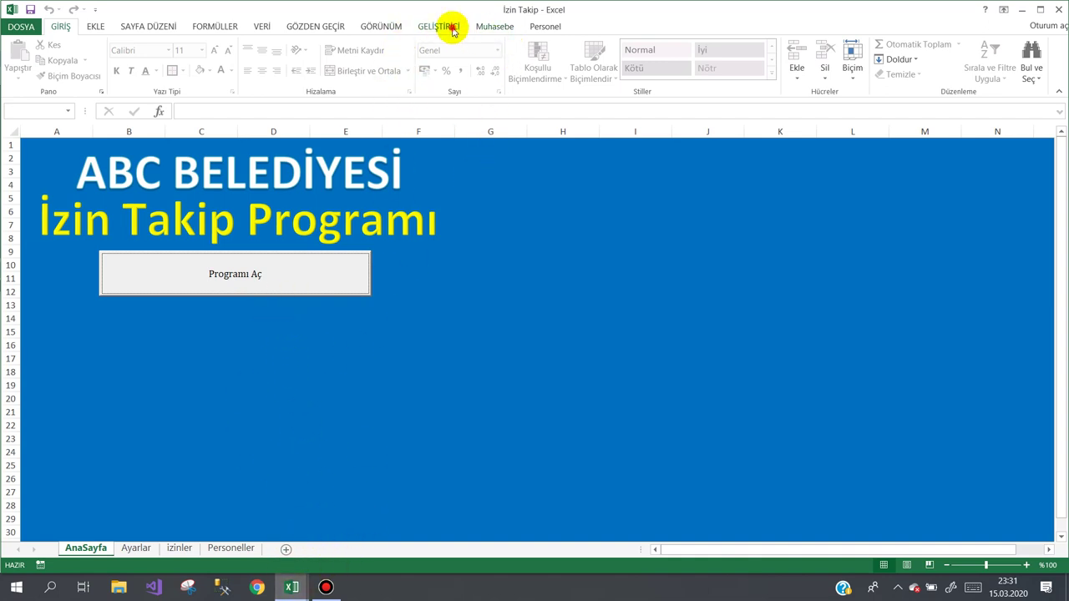
left_click(445, 26)
left_click(304, 62)
double_click(257, 284)
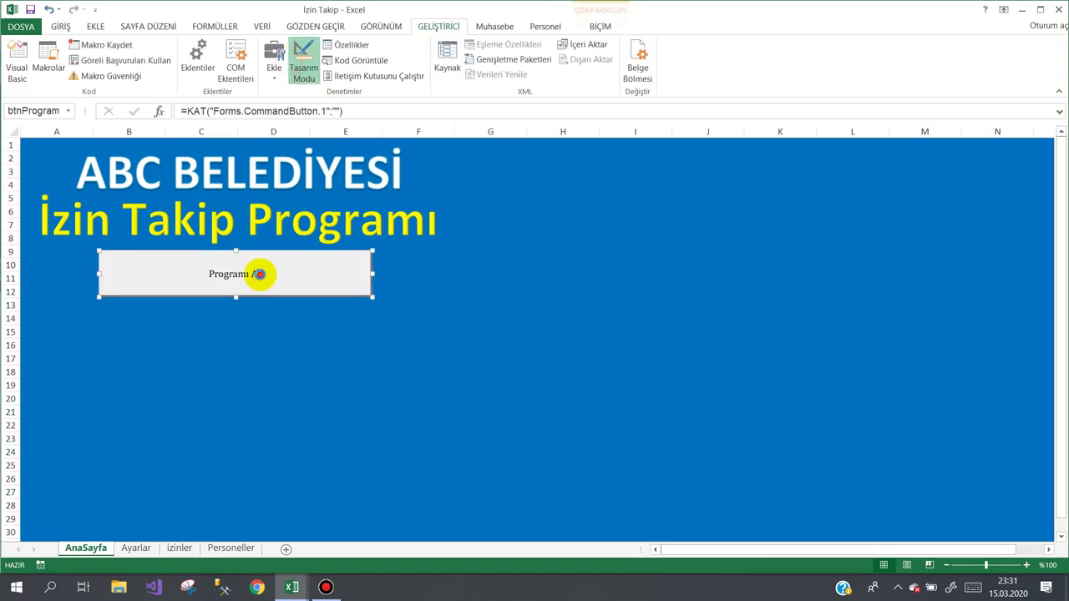
Step: Add Shapes("Personeller").Select above frmAnaForm.Show in btnProgram_Click and close the editor
left_click(409, 134)
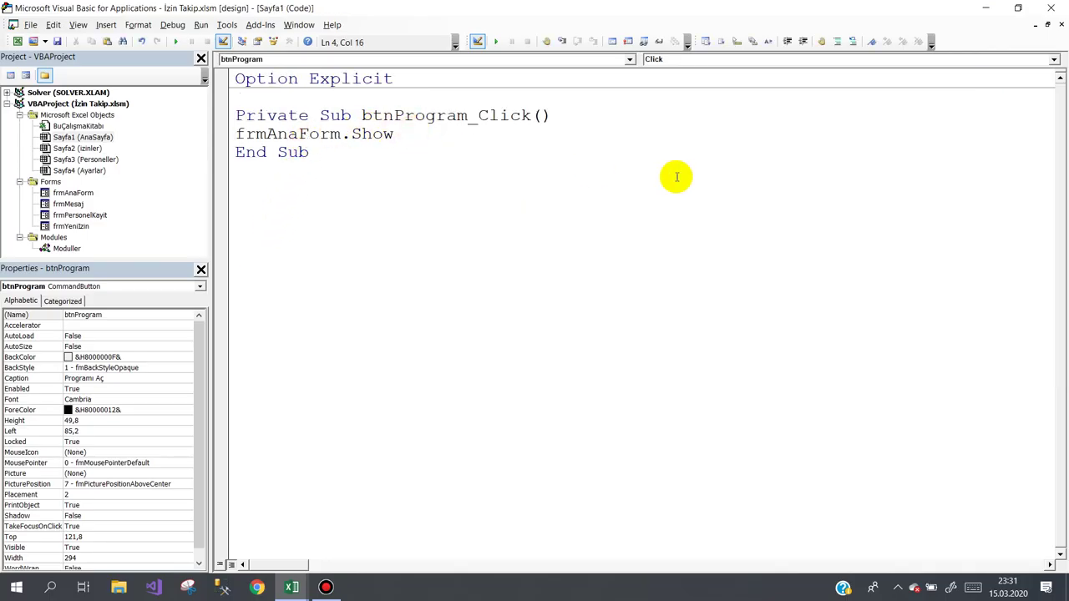
key("Return")
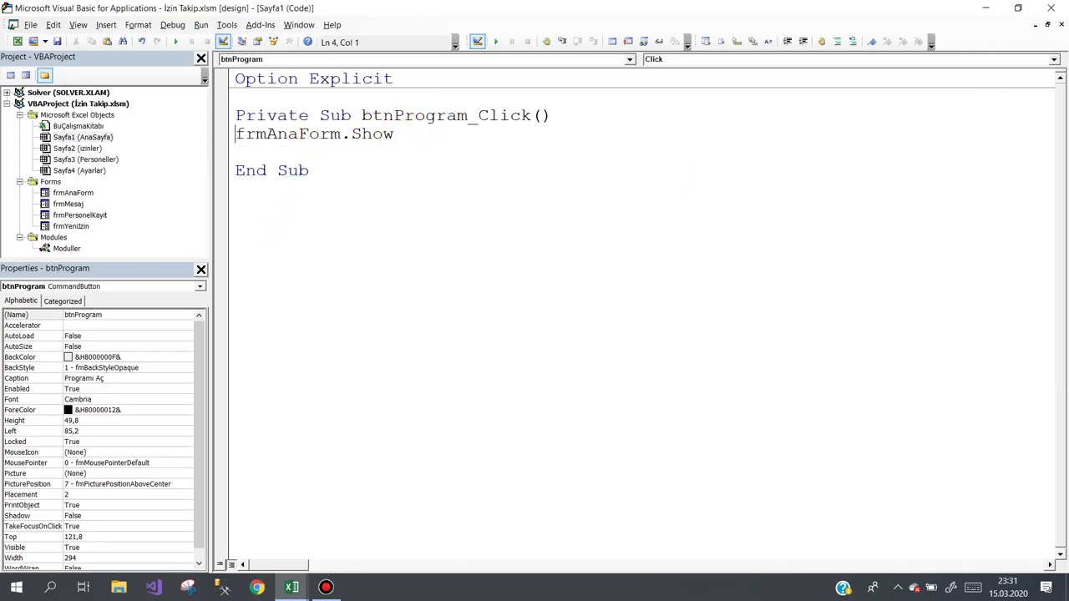
key("Return")
type("msh")
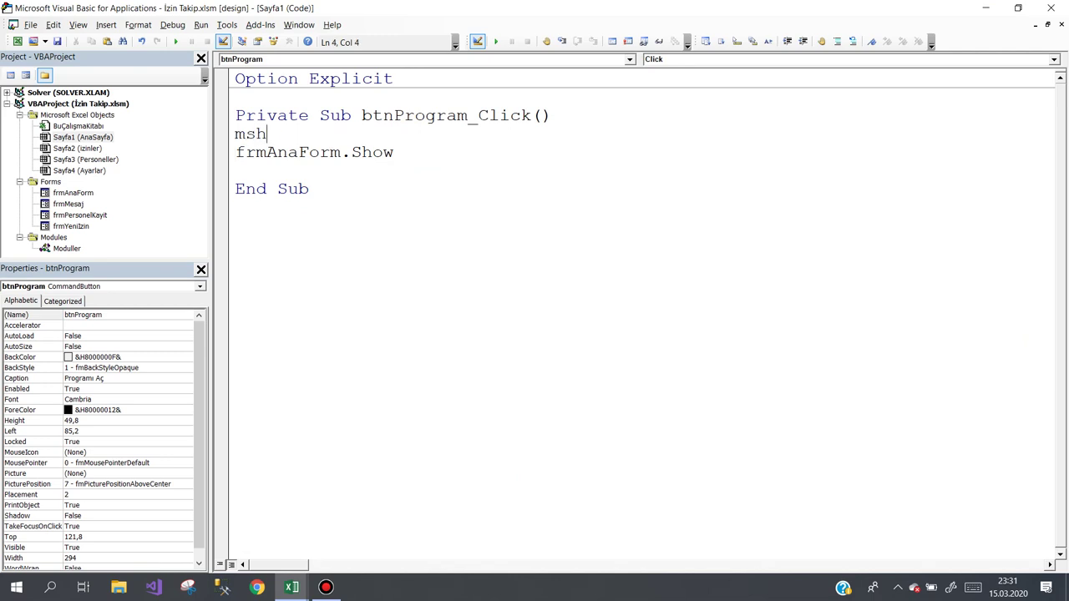
key("BackSpace")
key("BackSpace")
type("sh")
key("ctrl+space")
type("(\"")
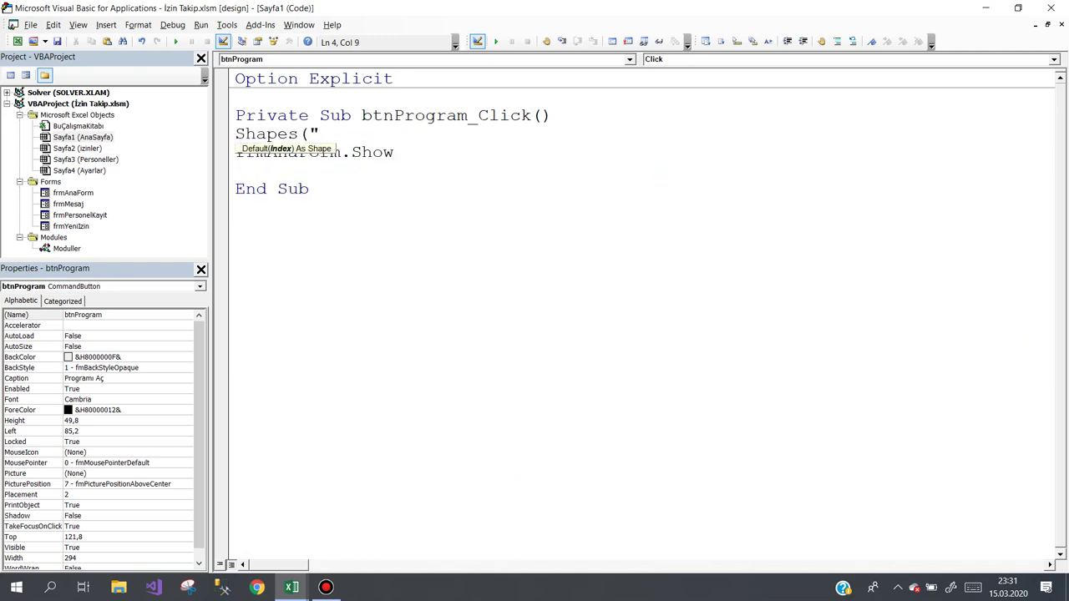
type("Persone")
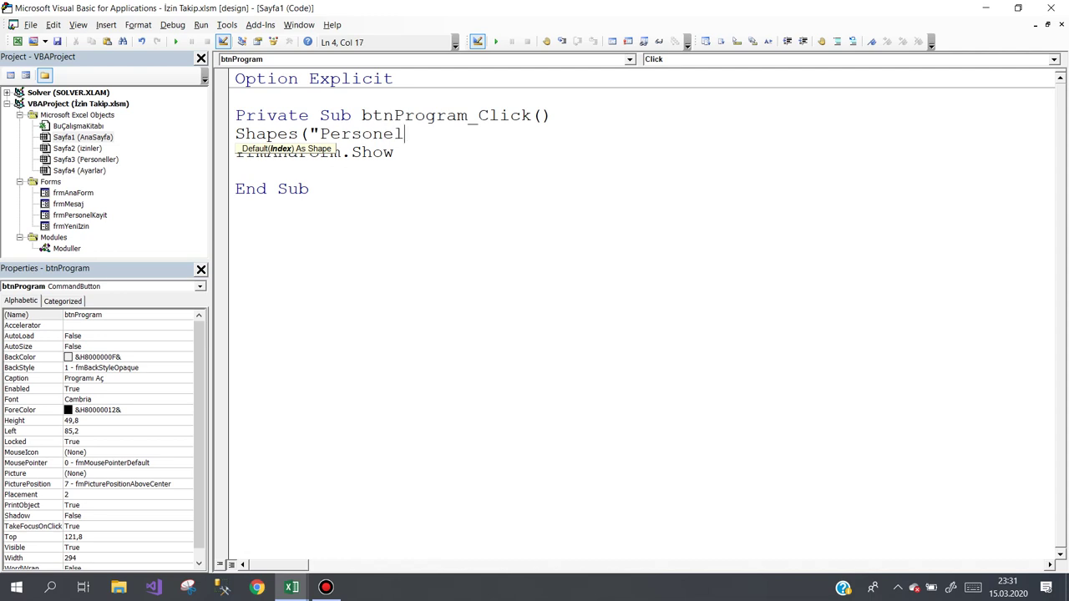
type("l")
type("er\").")
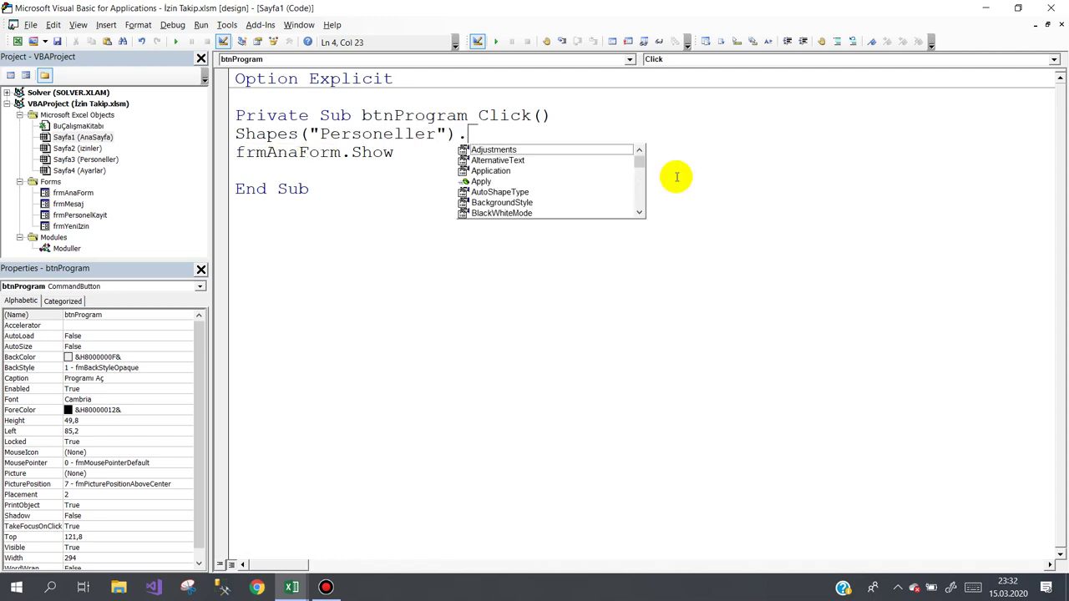
type("sele")
key("Tab")
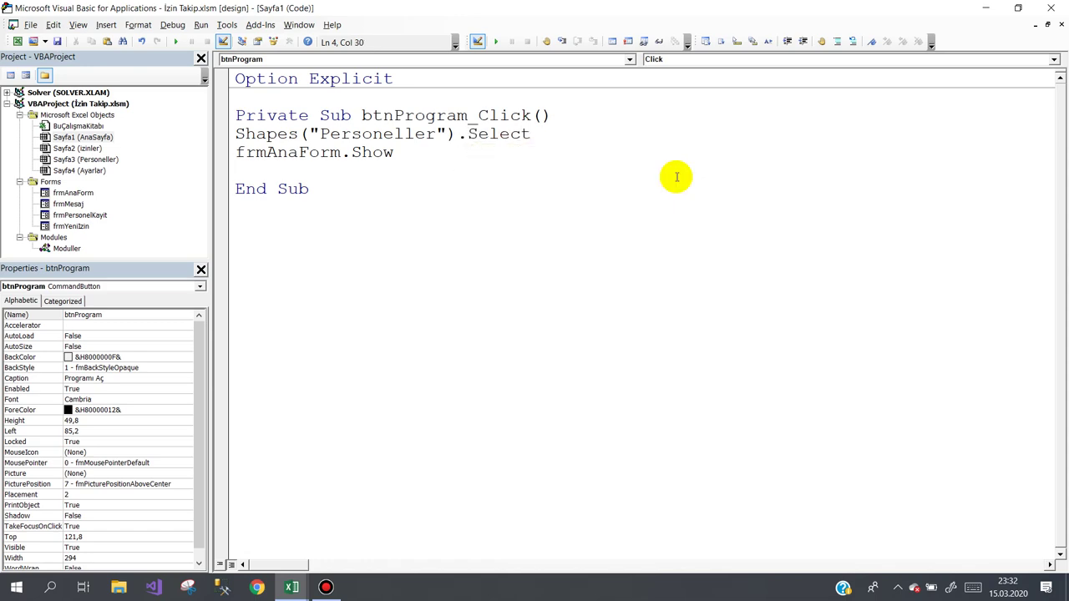
key("Return")
left_click(1051, 8)
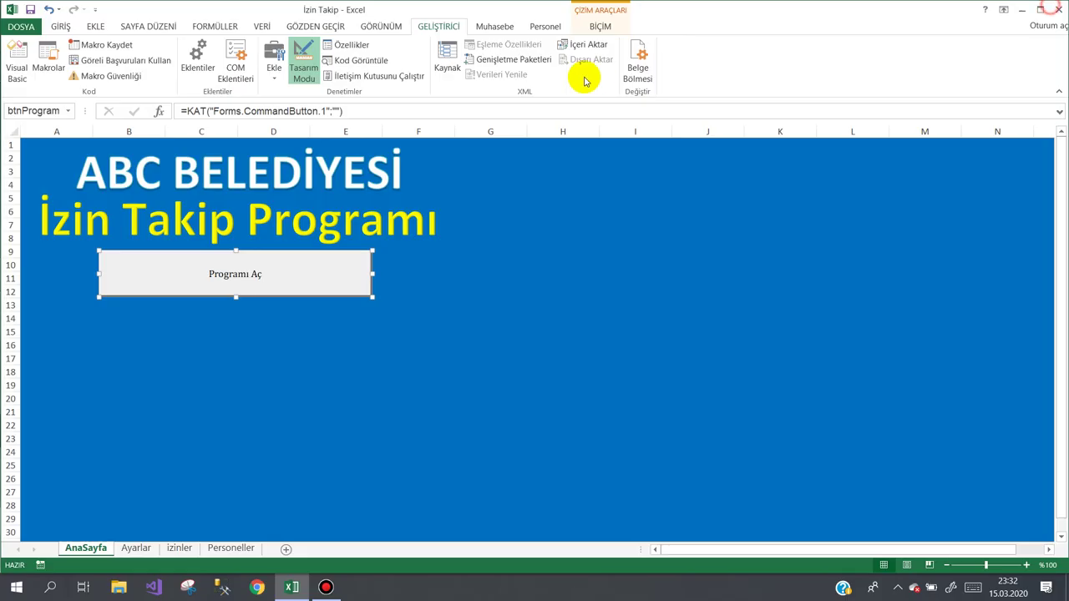
Step: Debug the Programı Aç error by changing Shapes to Sheets, then relaunch the İzin Listesi form
left_click(306, 67)
left_click(261, 274)
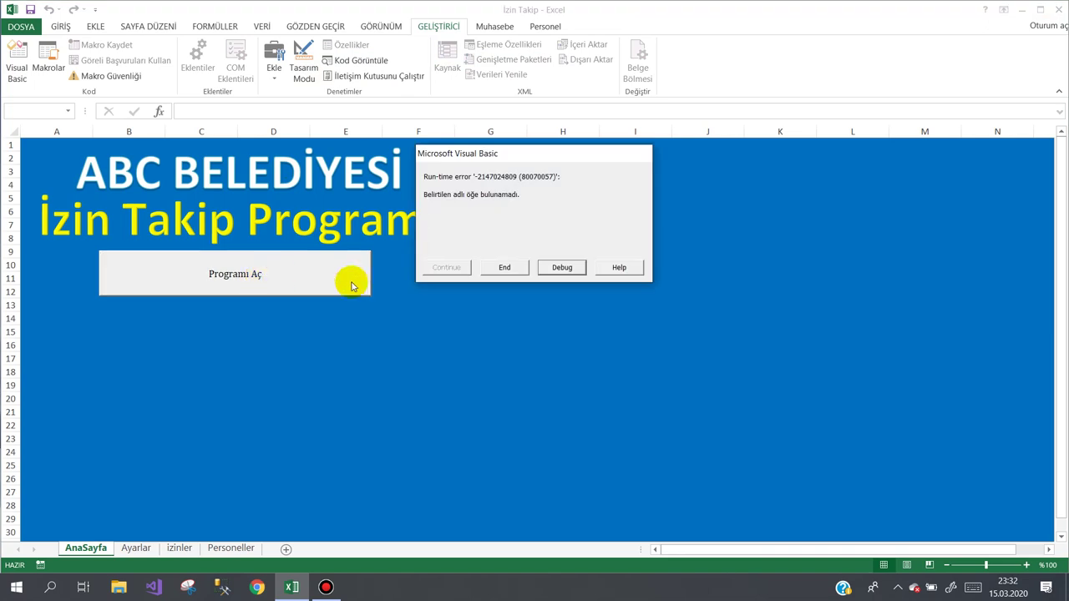
left_click(560, 268)
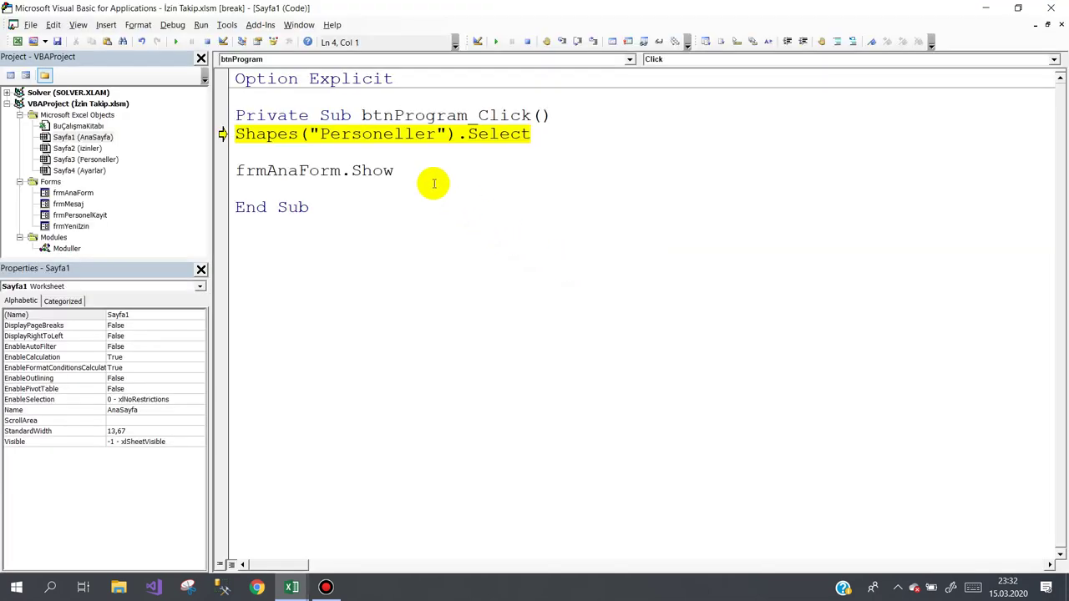
left_click_drag(299, 133, 224, 134)
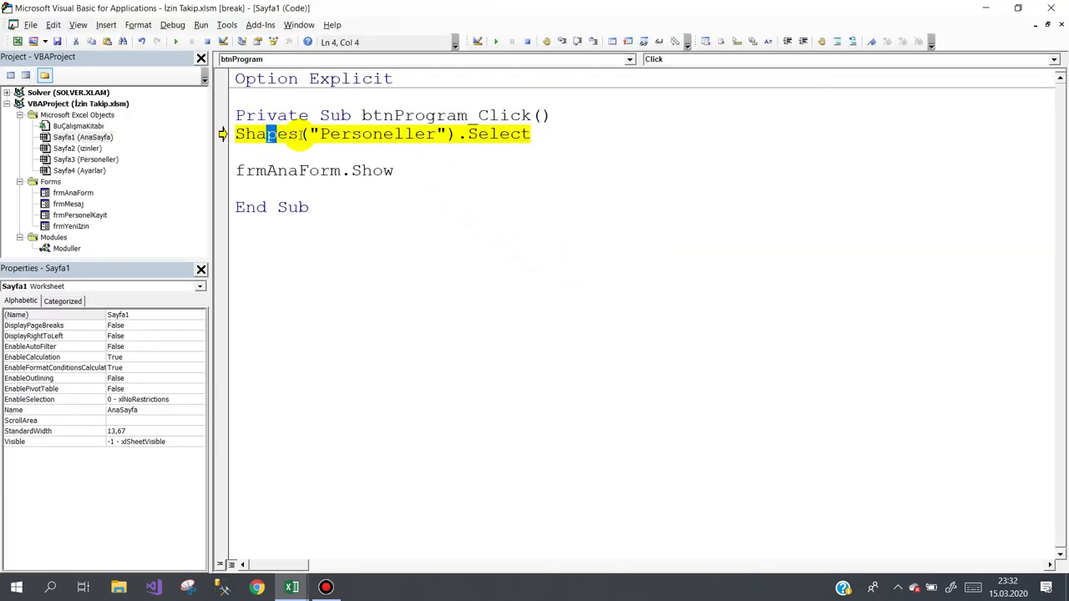
type("she")
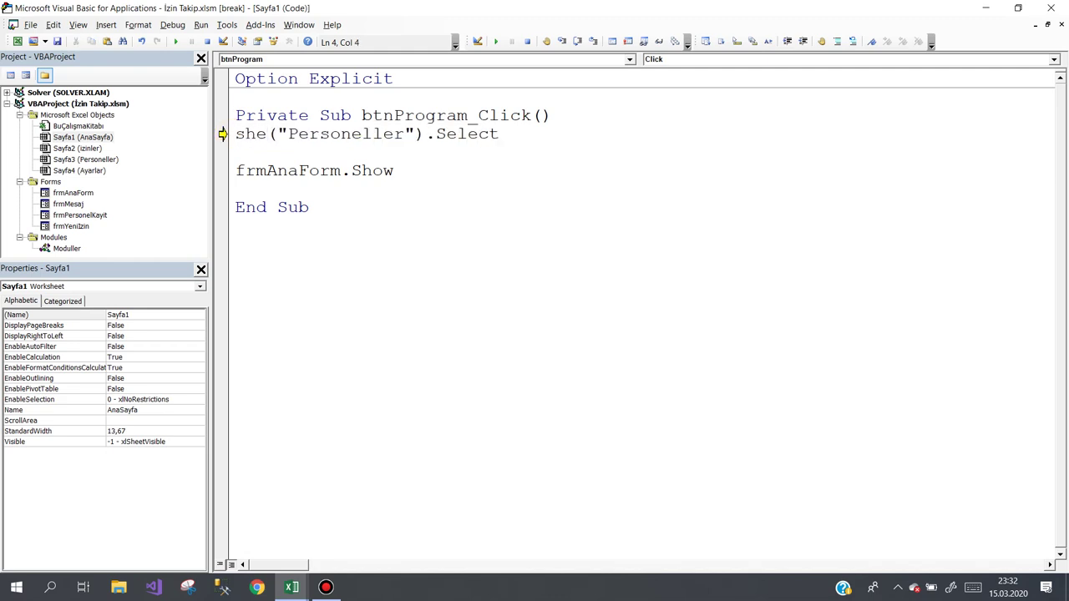
key("ctrl+space")
key("Tab")
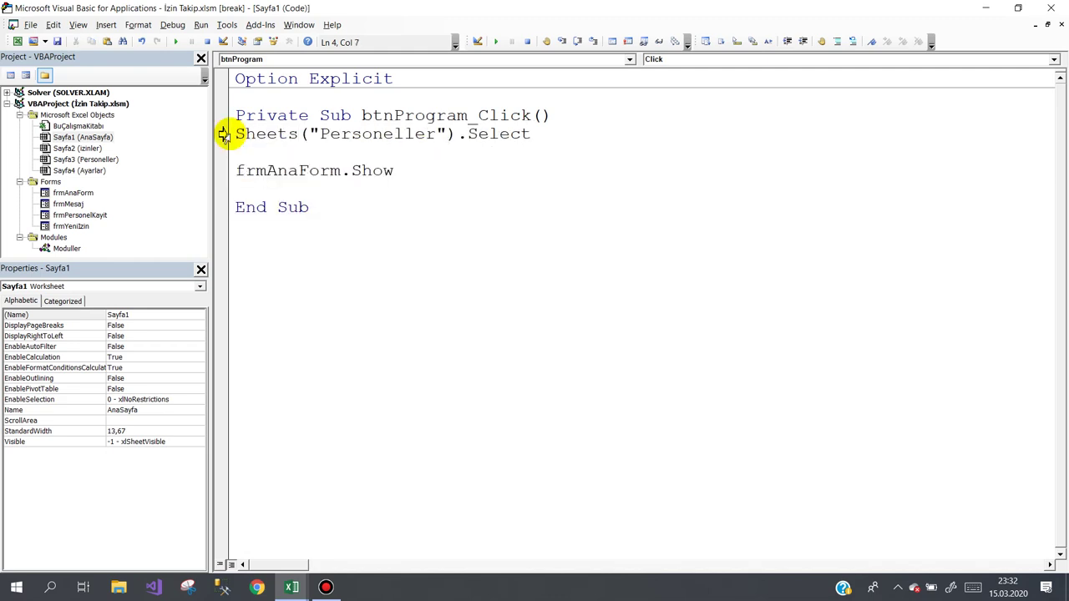
left_click(1051, 10)
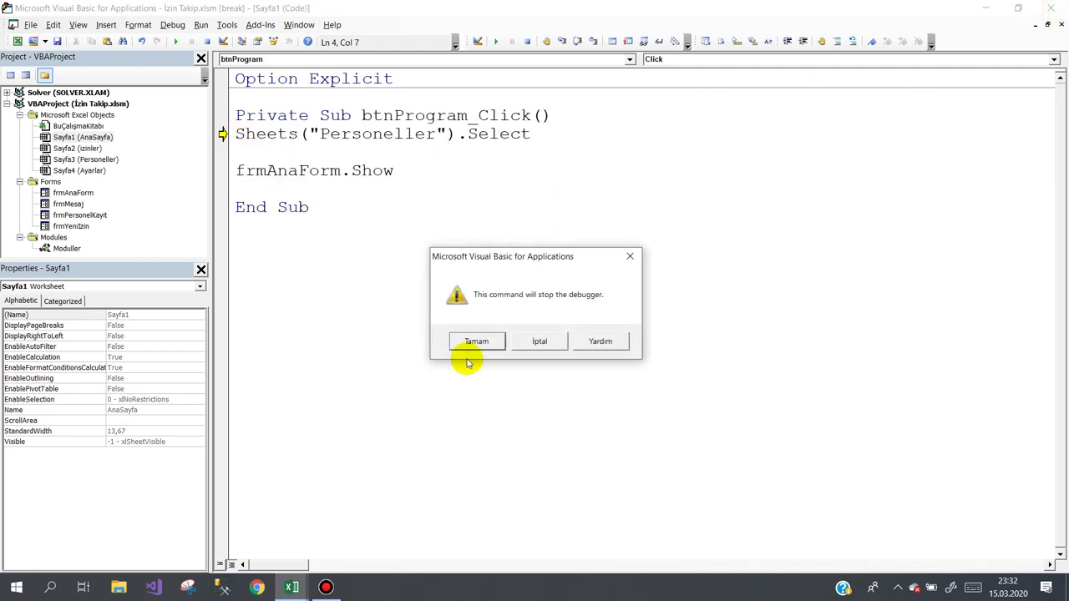
left_click(472, 342)
left_click(303, 279)
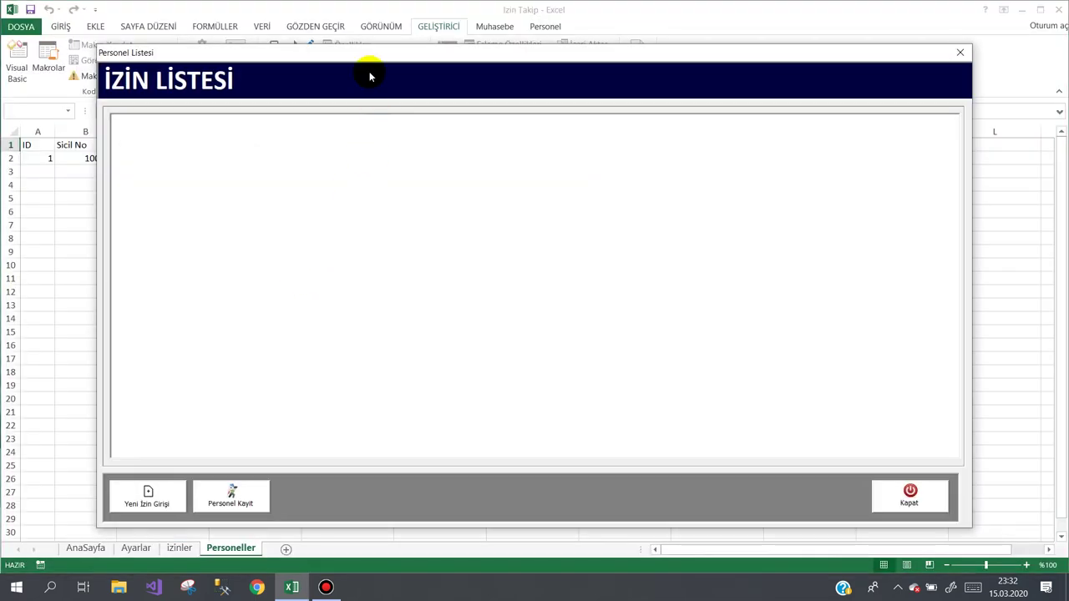
Step: Open the personnel form and enter registry number, name, Zabıta Komiserliği department and Şef title
mouse_move(370, 52)
left_mouse_down()
mouse_move(420, 200)
mouse_move(517, 78)
mouse_move(1057, 81)
left_mouse_up()
left_click(931, 521)
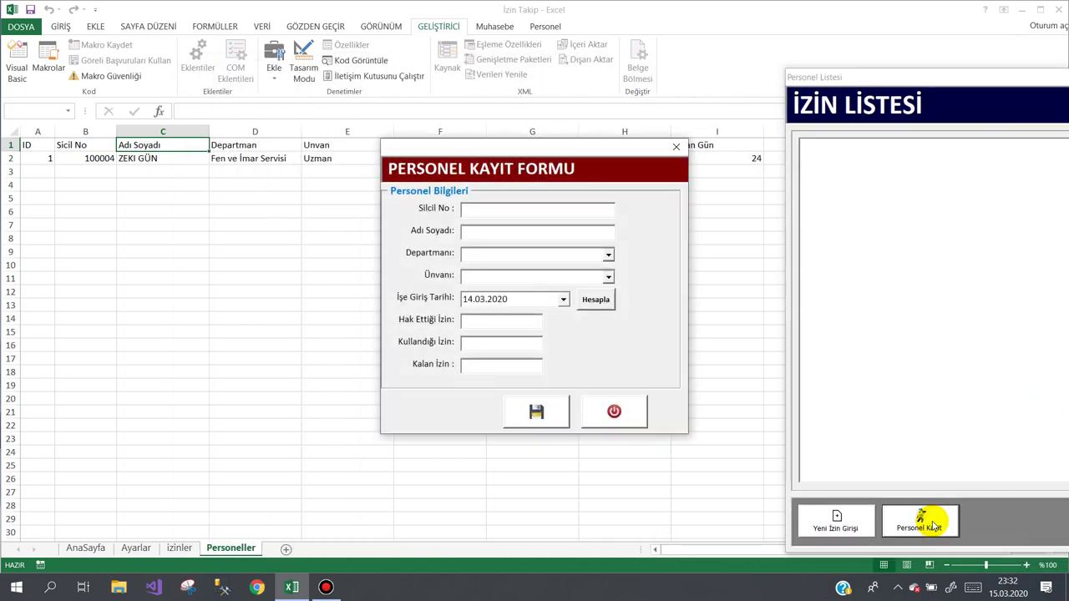
left_click(483, 209)
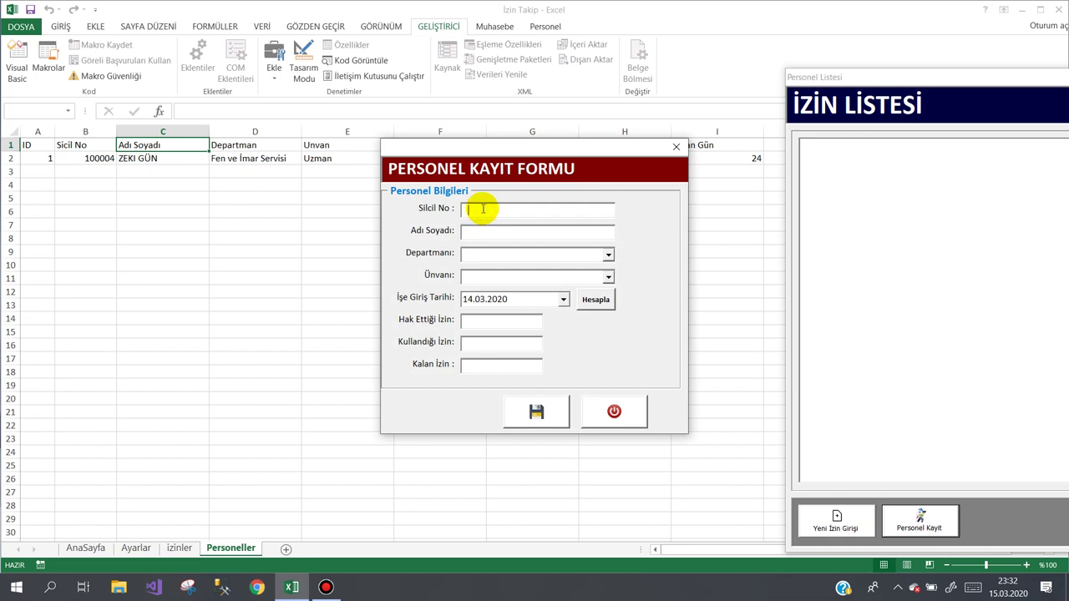
type("100005")
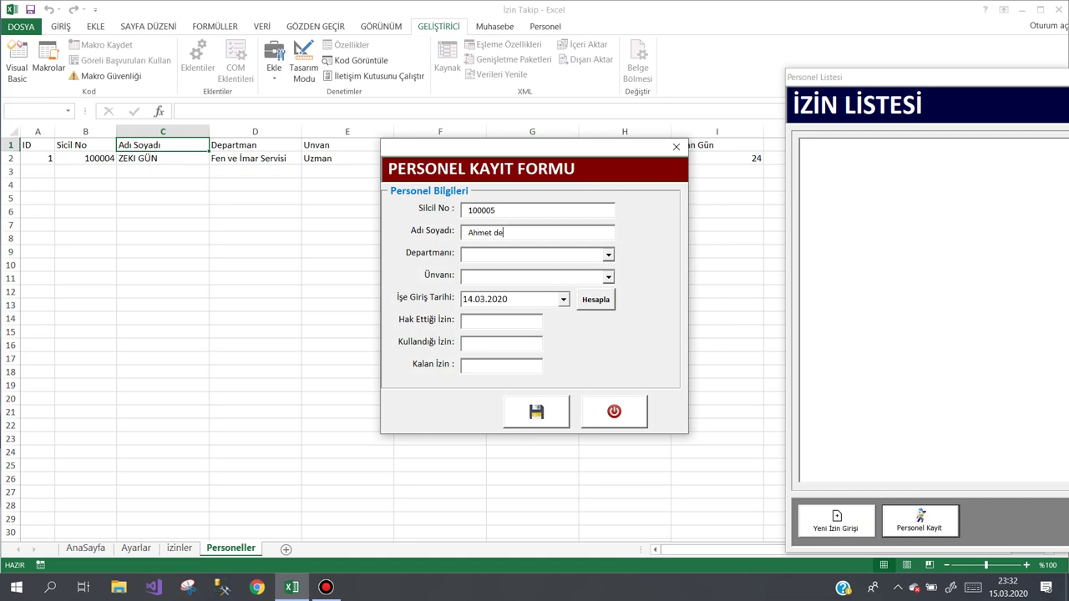
key("Down")
key("Down")
key("Tab")
key("Down")
key("Tab")
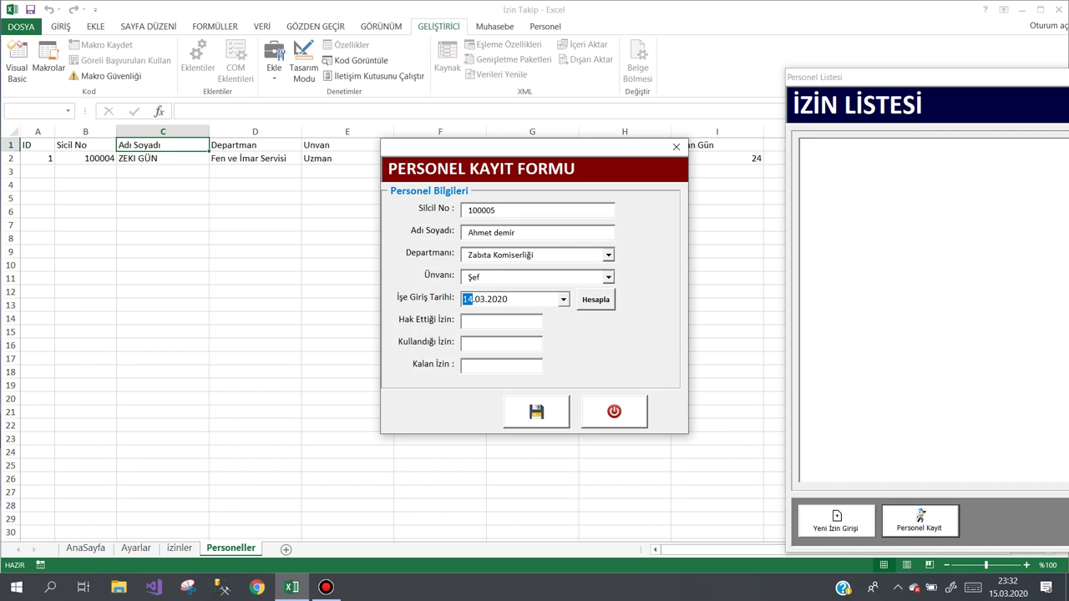
Step: Set hire date 01.03.2007, calculate 248 earned days, enter 220 used and save
key("Right")
key("Right")
key("Right")
key("Right")
key("Up")
key("Right")
left_click(597, 301)
left_click(482, 341)
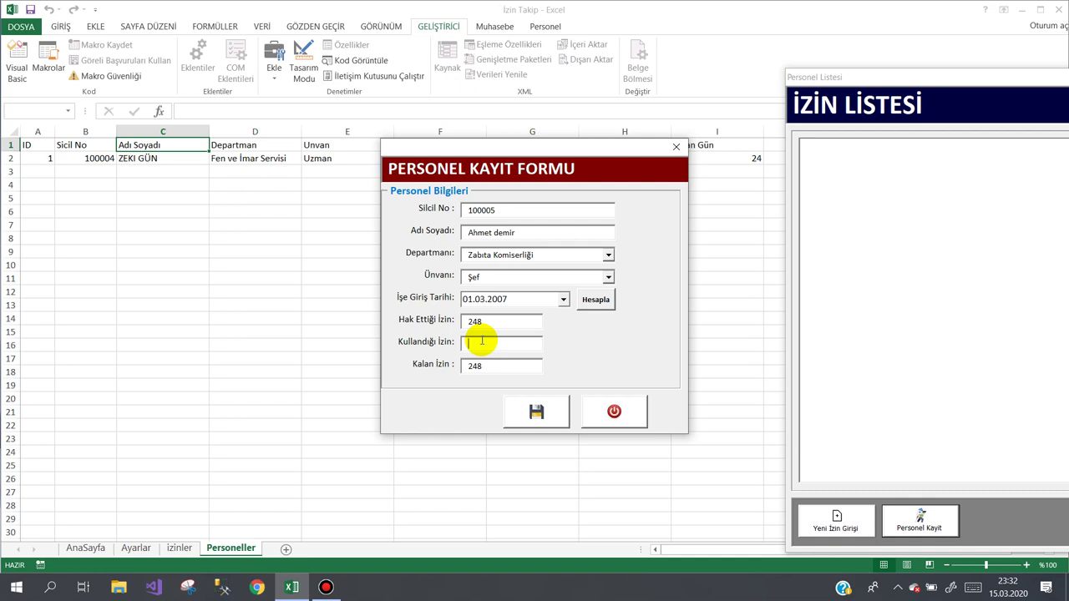
type("220")
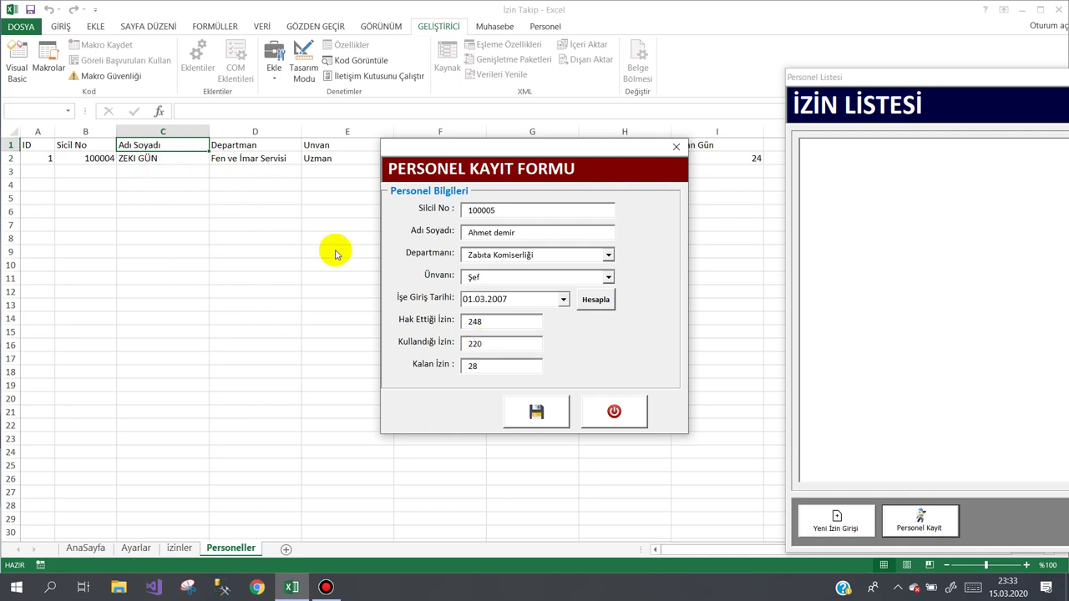
left_click(529, 411)
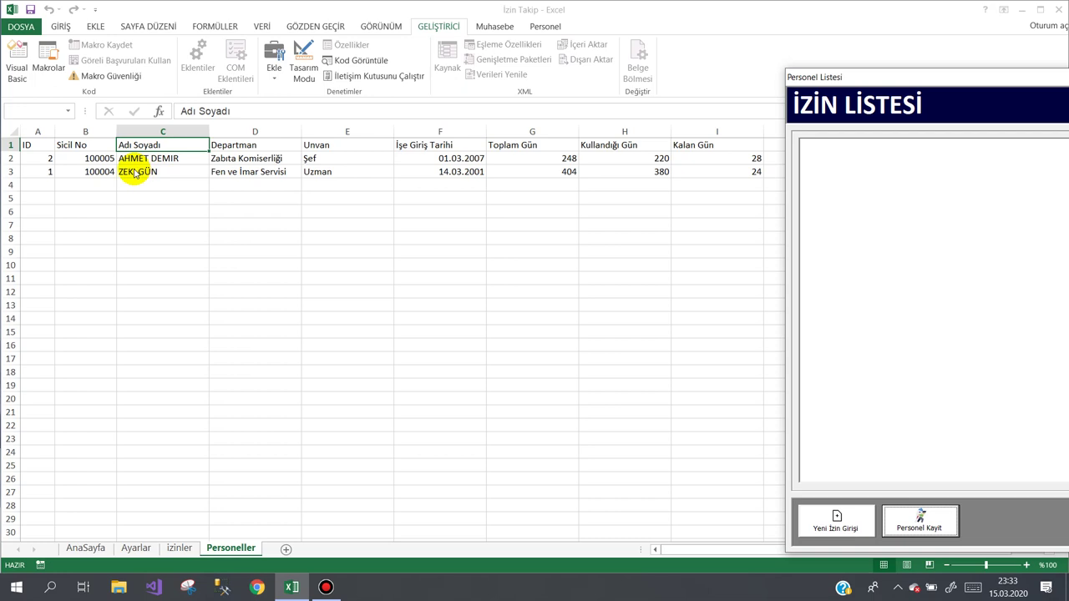
Step: Reopen the personnel form and enter registry number, name, Zabıta Komiserliği and Şef
left_click(919, 522)
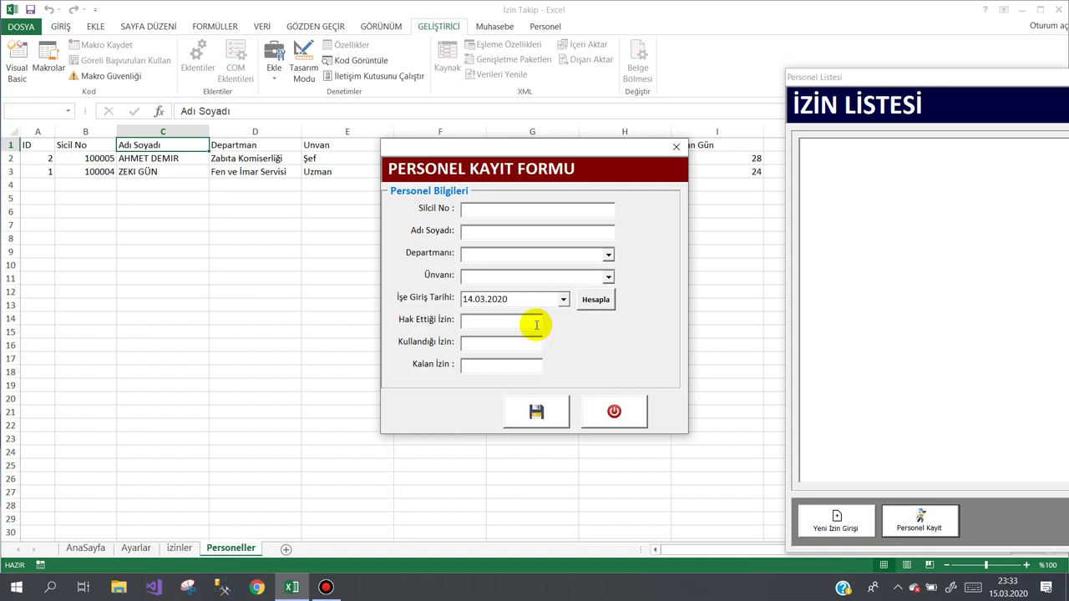
left_click(482, 210)
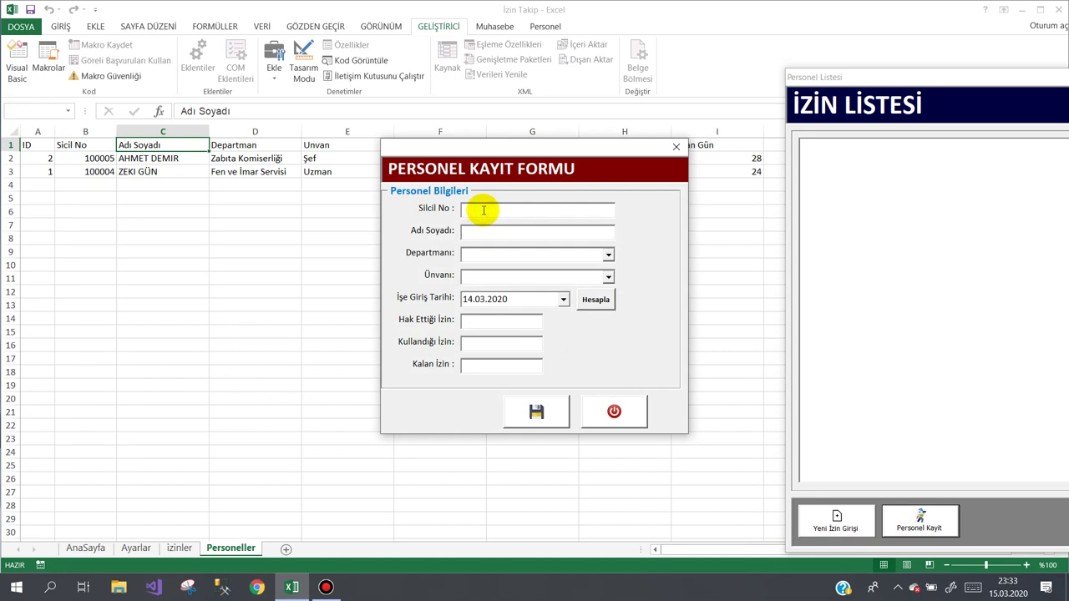
type("100024")
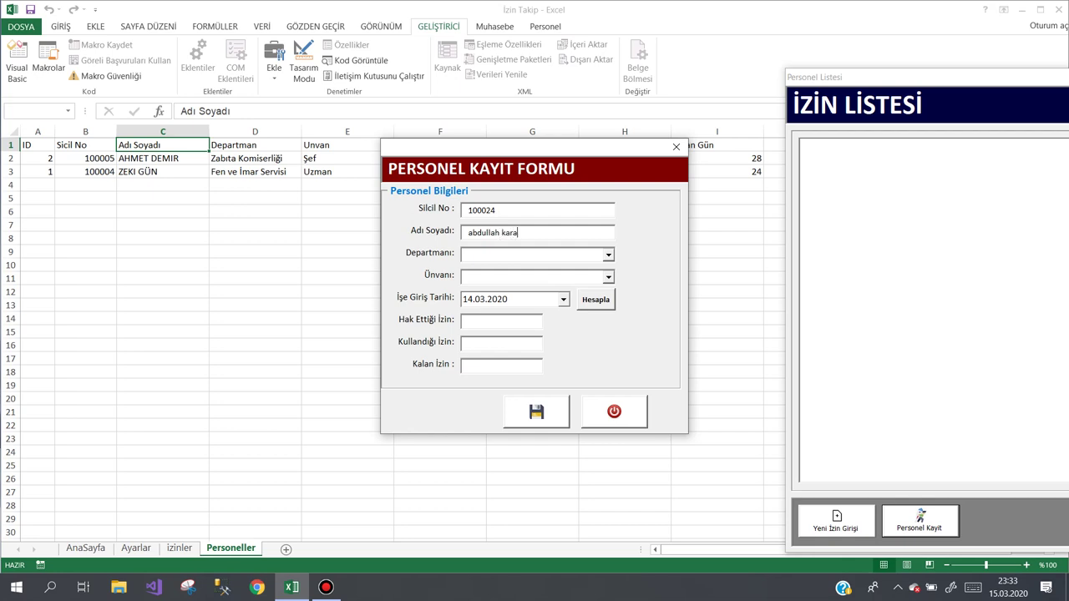
type("z")
key("Tab")
type("ş")
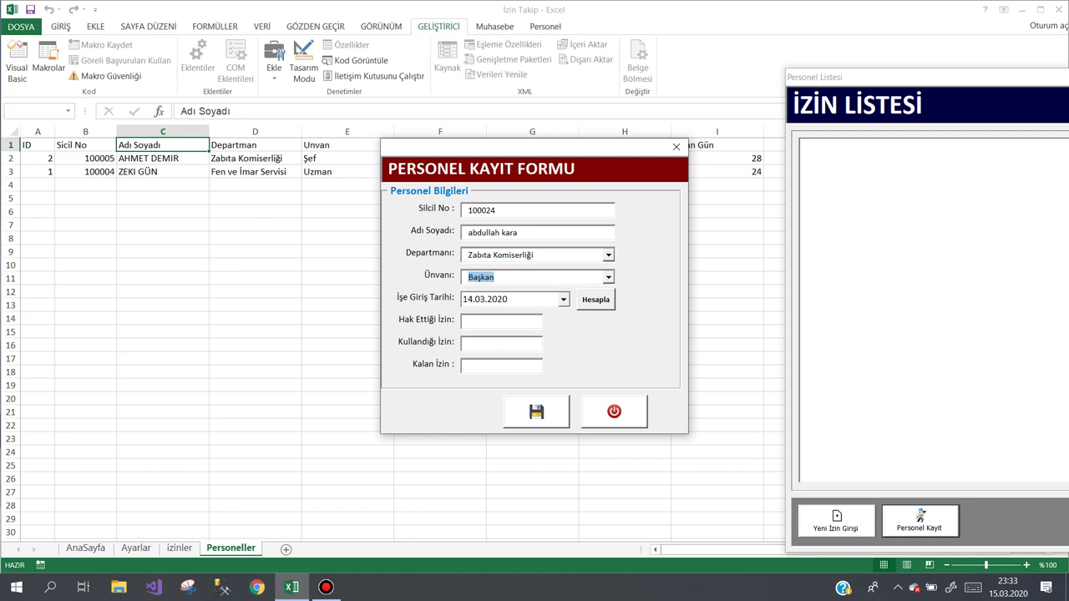
key("Tab")
Step: Set hire year 2002, calculate 378 earned days, enter 350 used, save and confirm
key("Right")
key("Right")
left_click(598, 300)
left_click(507, 341)
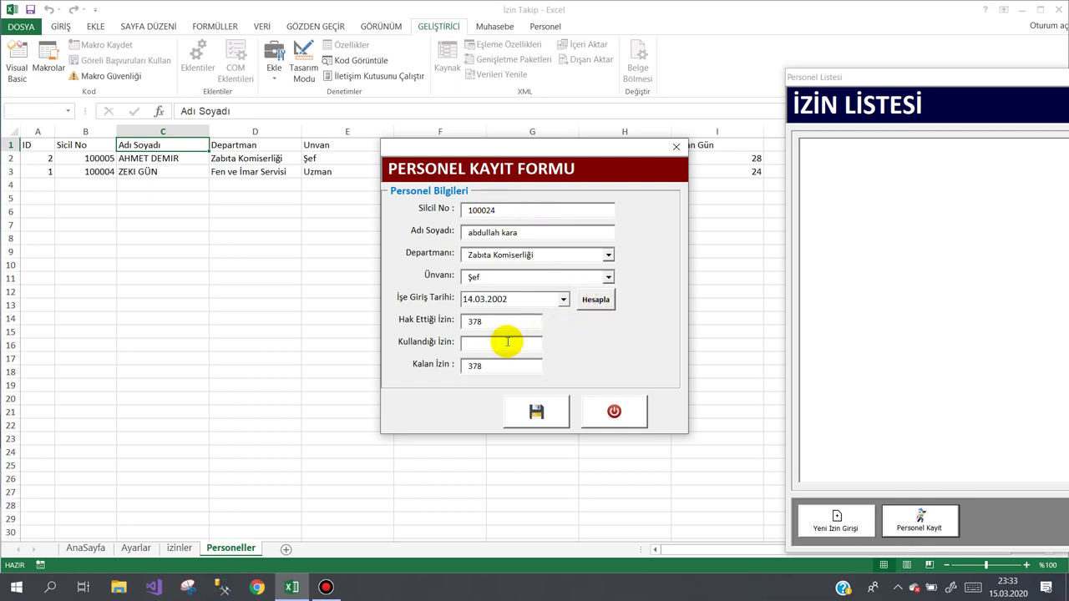
type("3")
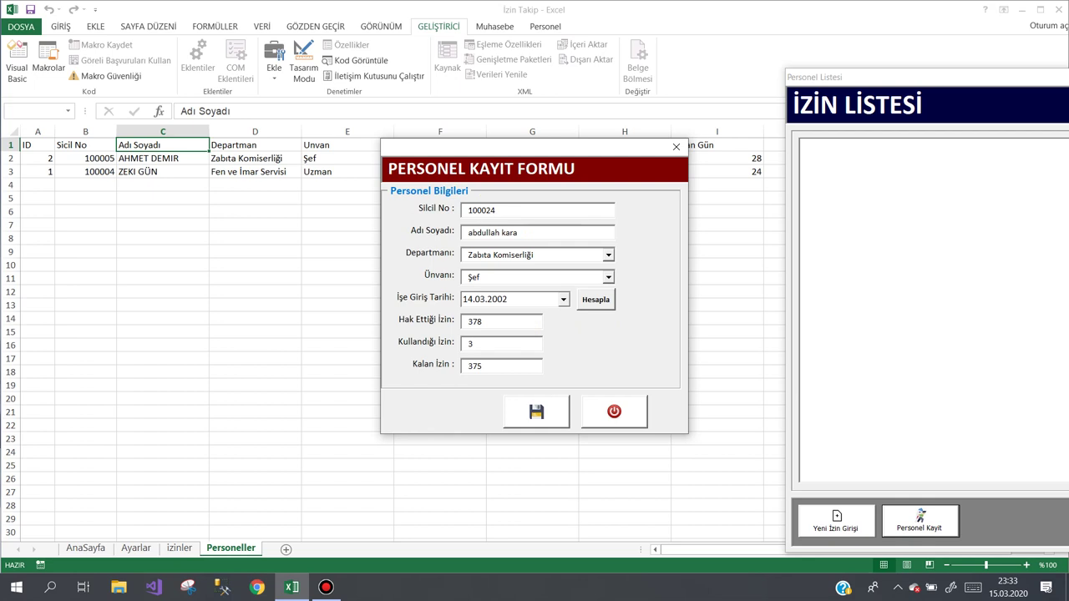
type("50")
left_click(535, 411)
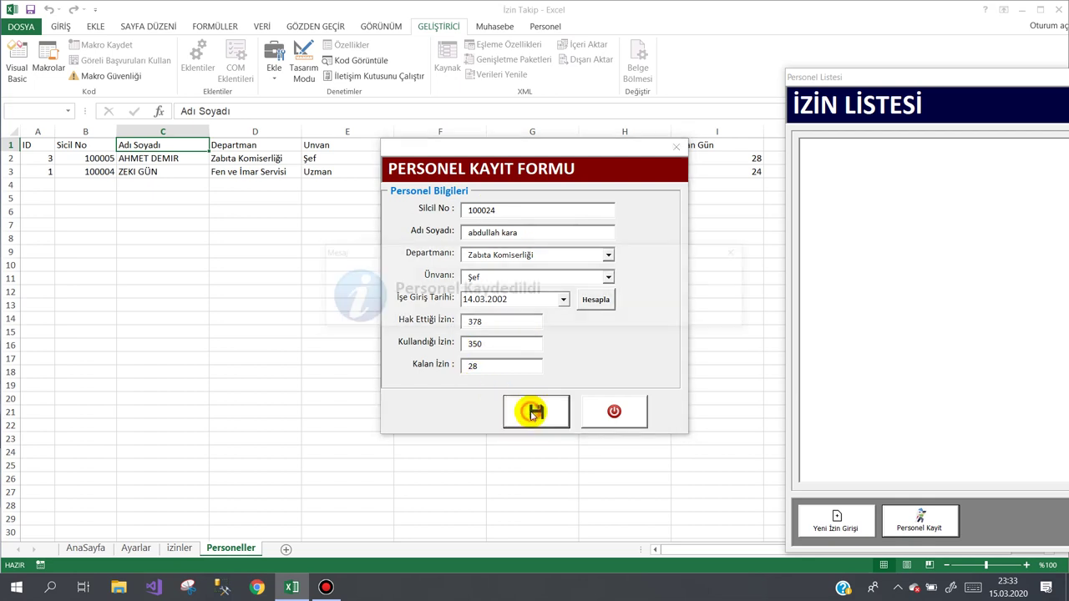
key("Return")
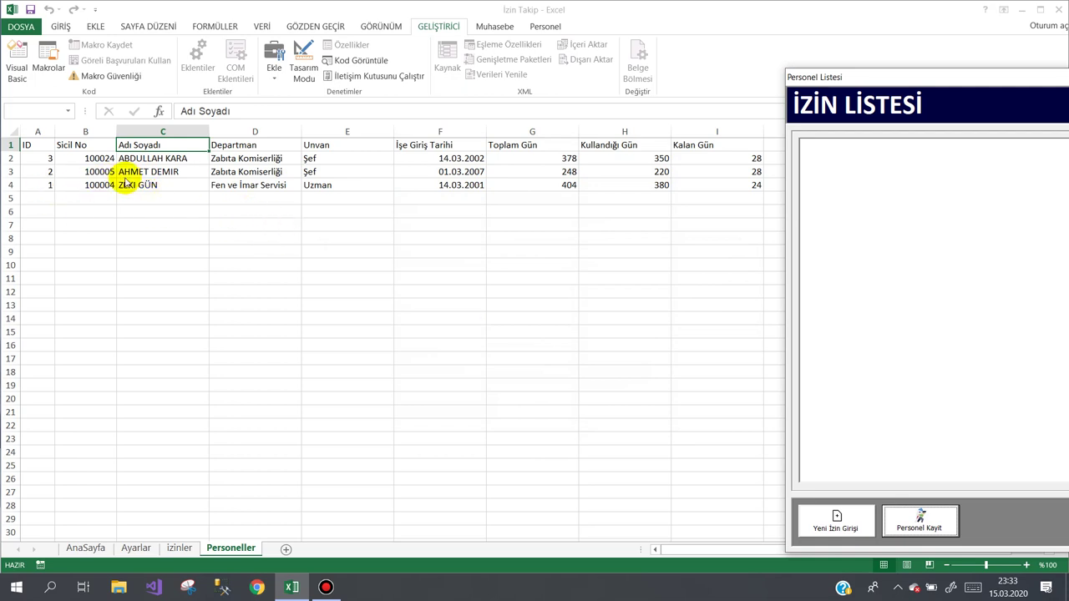
Step: Reopen the personnel form and enter registry number, name, Zabıta Komiserliği and Şef
left_click(920, 522)
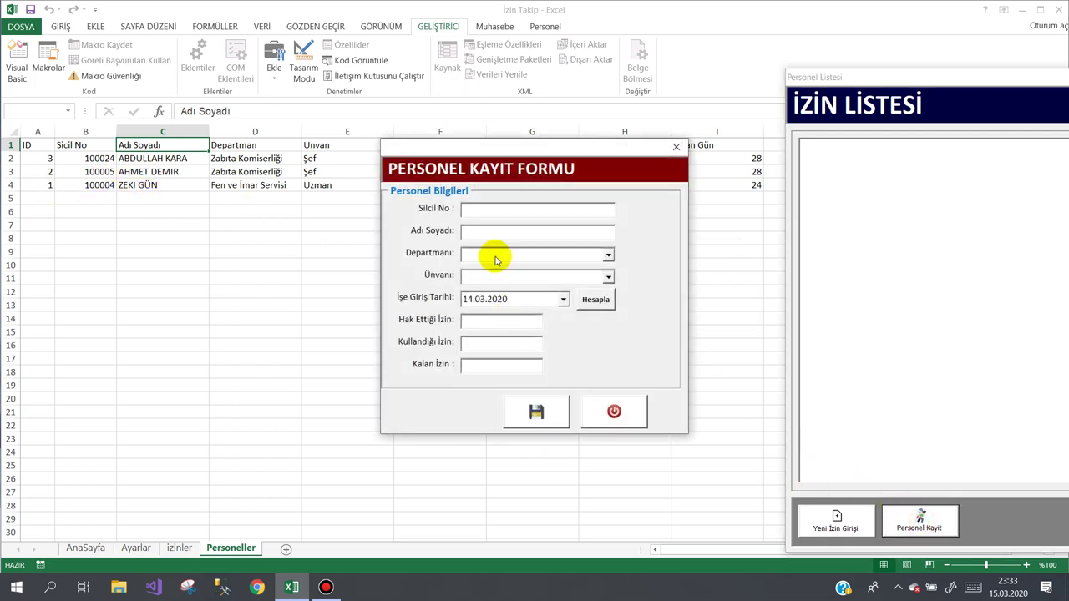
left_click(487, 211)
type("1234")
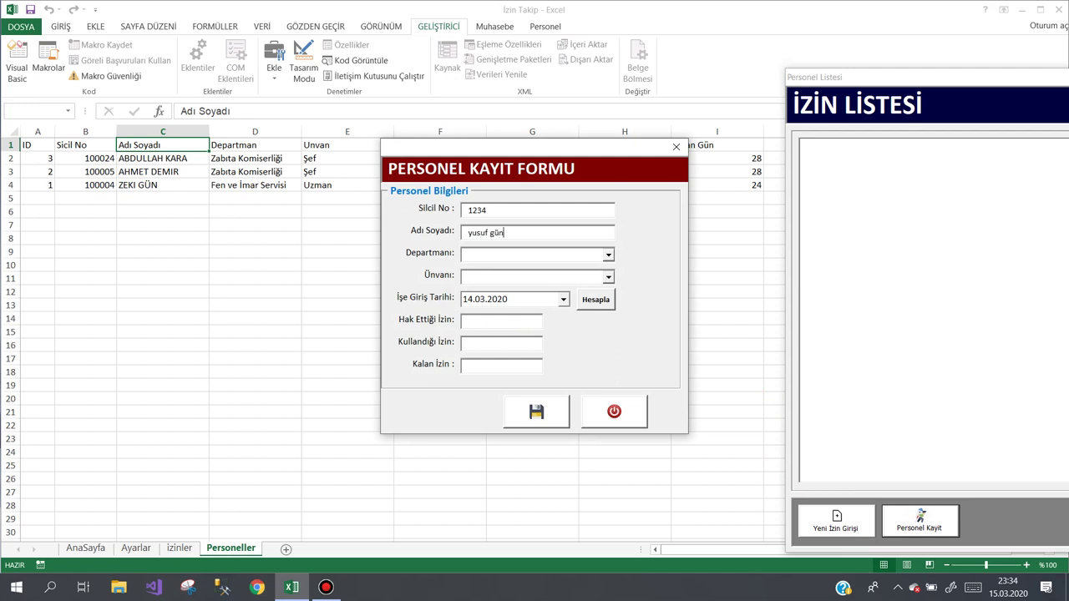
key("Down")
key("Down")
key("Tab")
key("Down")
key("Down")
key("Tab")
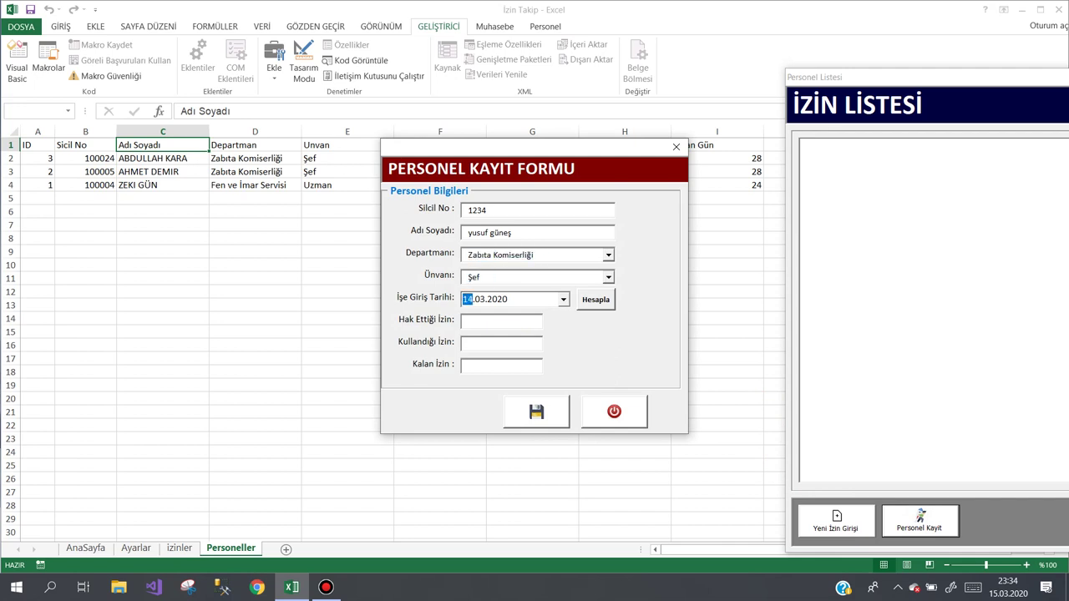
Step: Set hire date 14.03.2012, calculate 130 earned days, enter 100 used and save
key("Right")
key("Right")
left_click(480, 299)
left_click(497, 299)
left_click(472, 321)
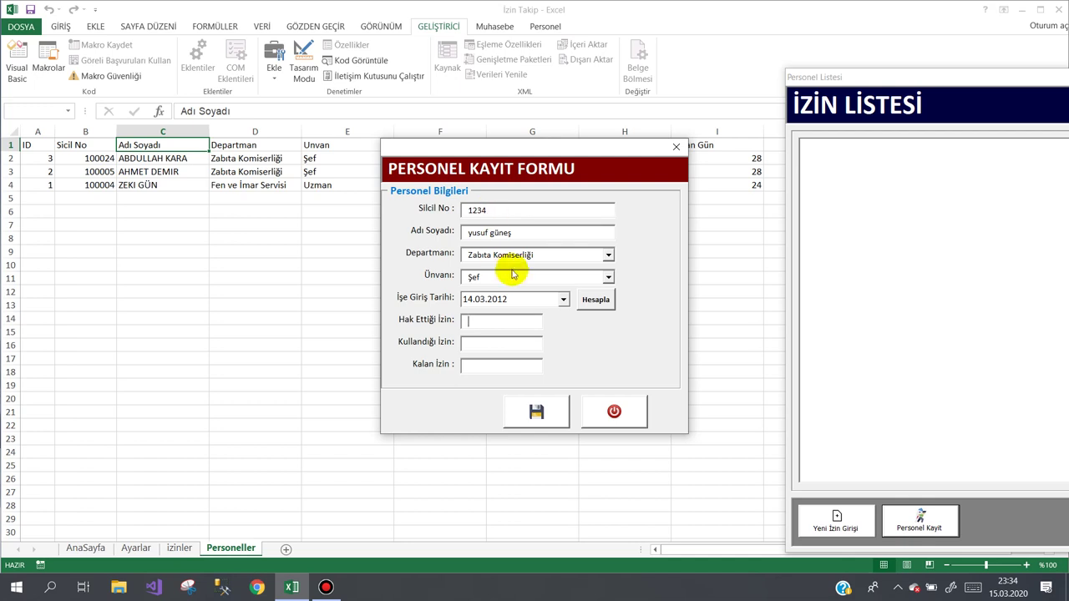
left_click(594, 299)
left_click(487, 350)
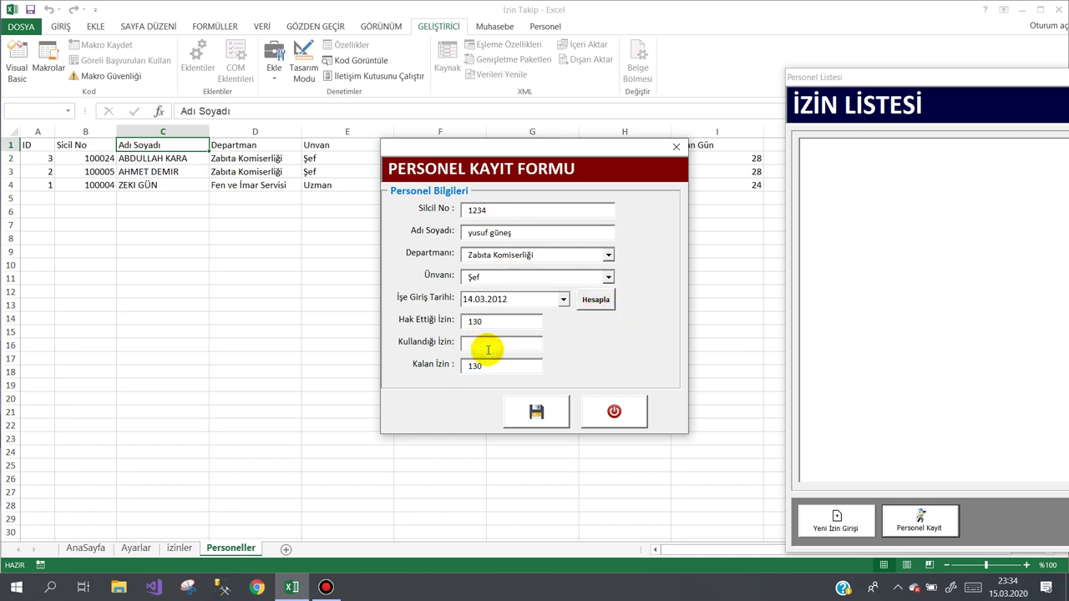
type("100")
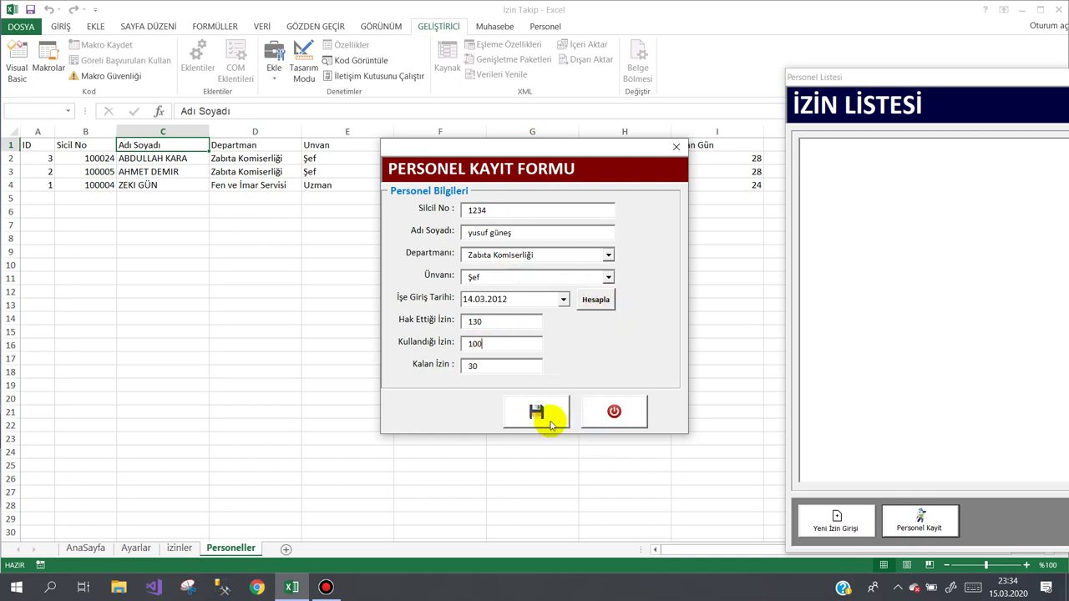
left_click(541, 416)
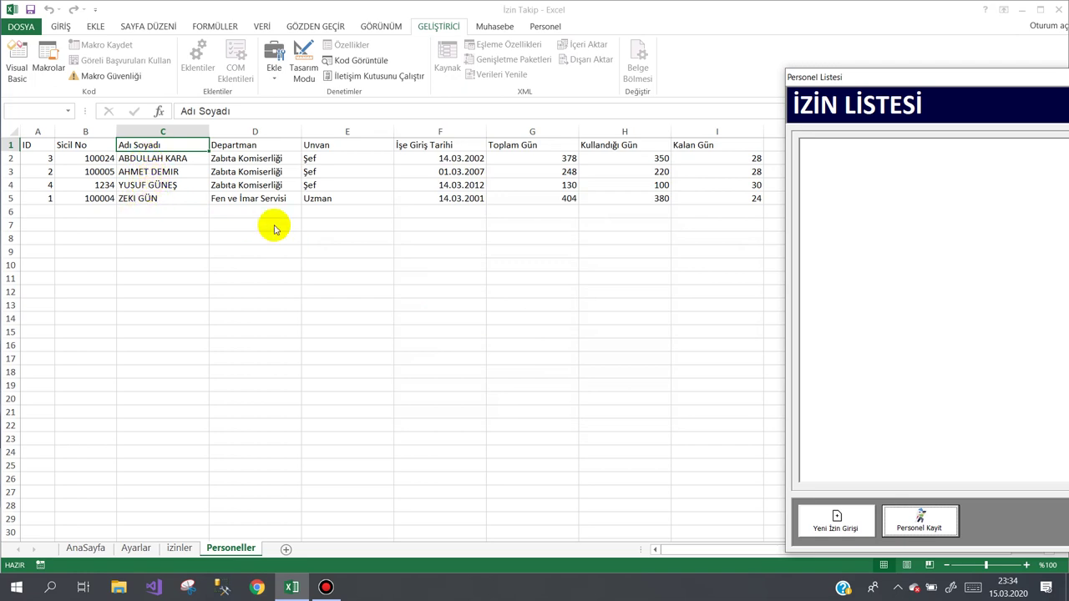
Step: Drag the leave list into view, close it with Kapat, and launch Visual Basic
left_click_drag(938, 79, 858, 76)
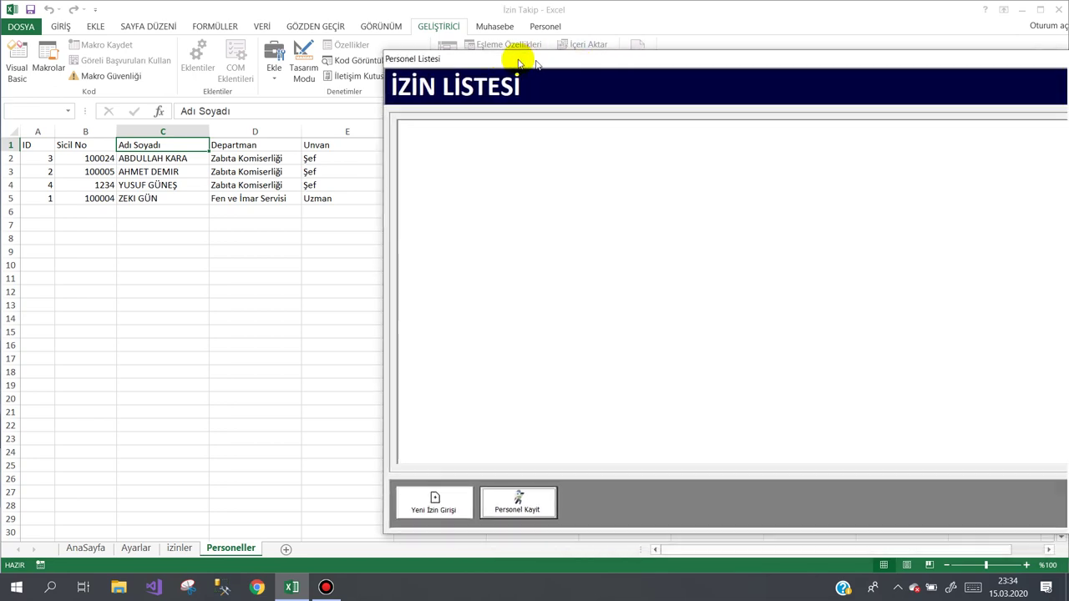
left_click_drag(778, 76, 242, 50)
left_click(967, 487)
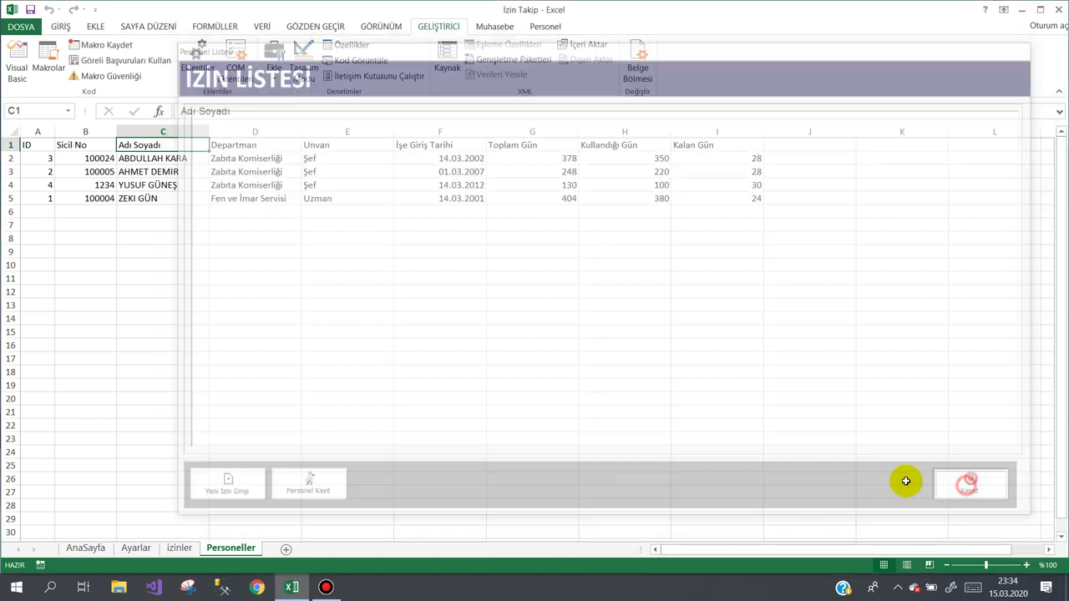
left_click(294, 589)
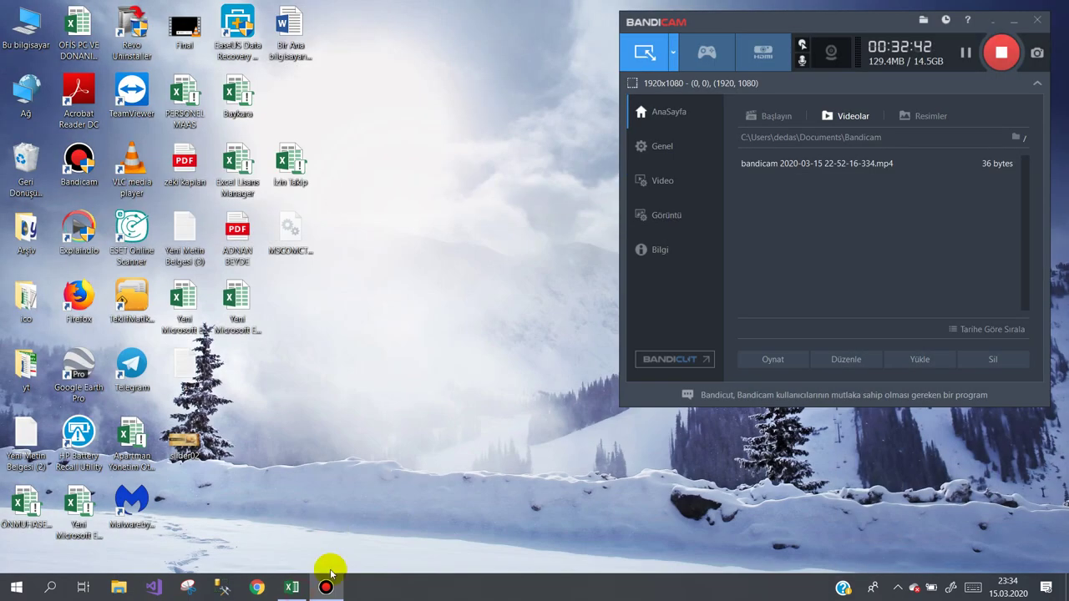
left_click(294, 586)
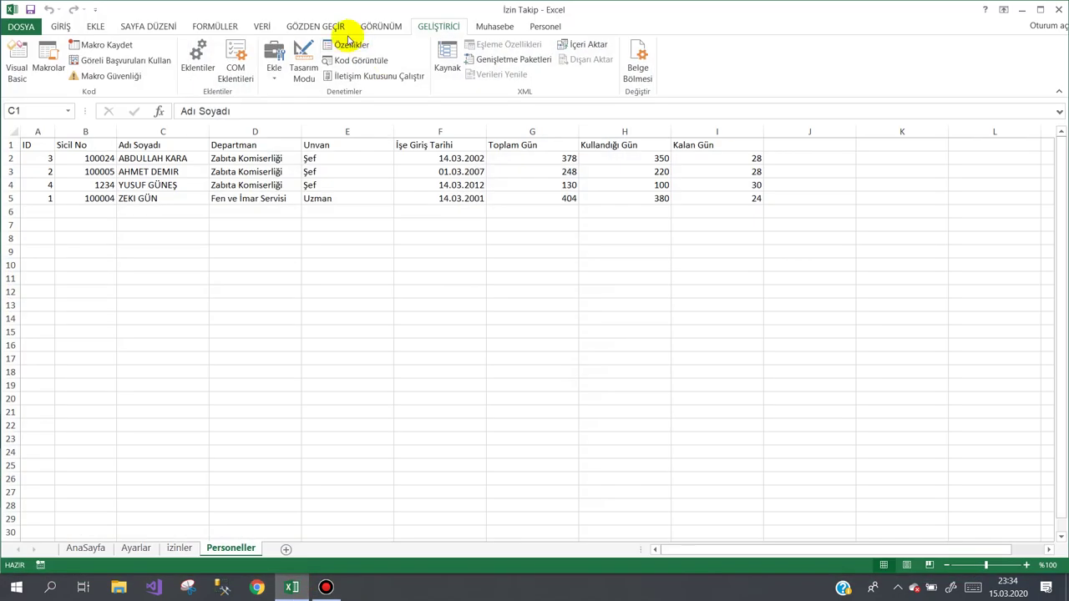
left_click(18, 65)
Step: In PersonelKaydet, move the Moduller.PersonelSirala call above MesajVer and remove the leftover blank line
double_click(82, 215)
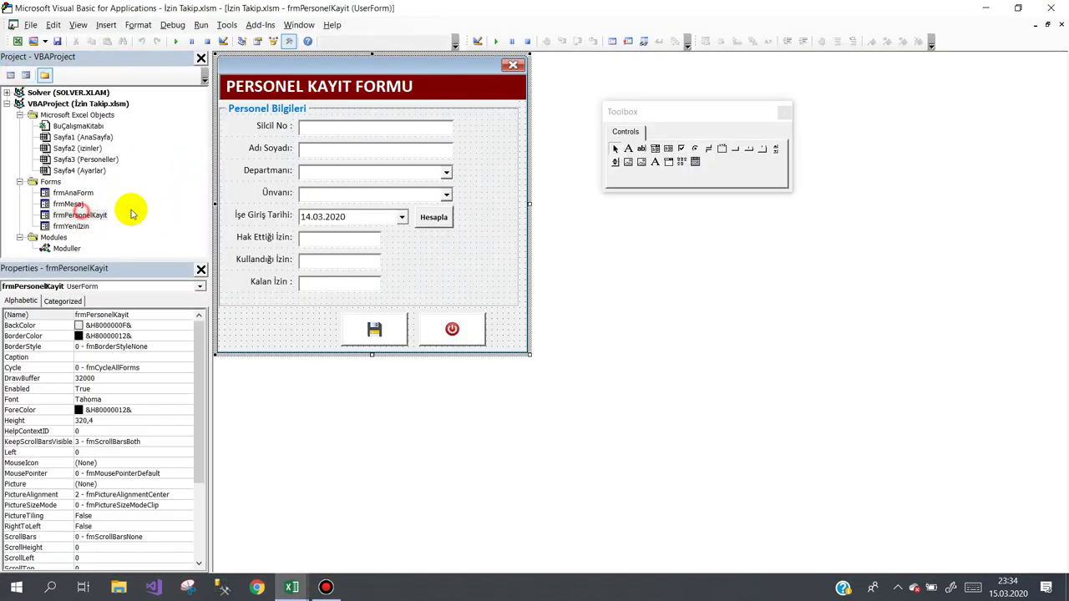
double_click(361, 332)
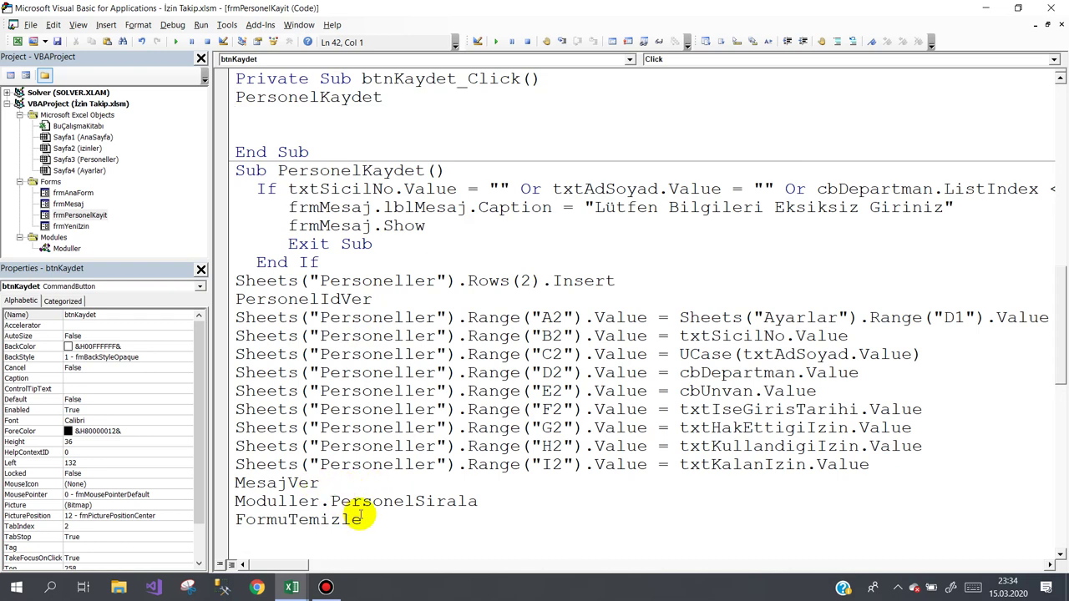
left_click_drag(477, 502, 237, 503)
key("ctrl+c")
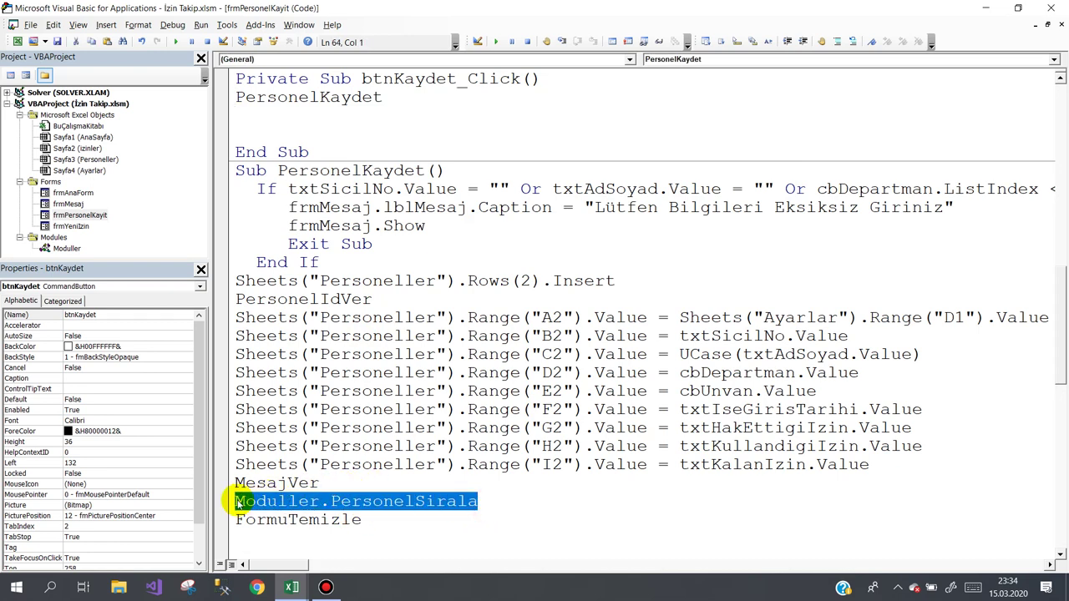
key("Delete")
left_click(235, 483)
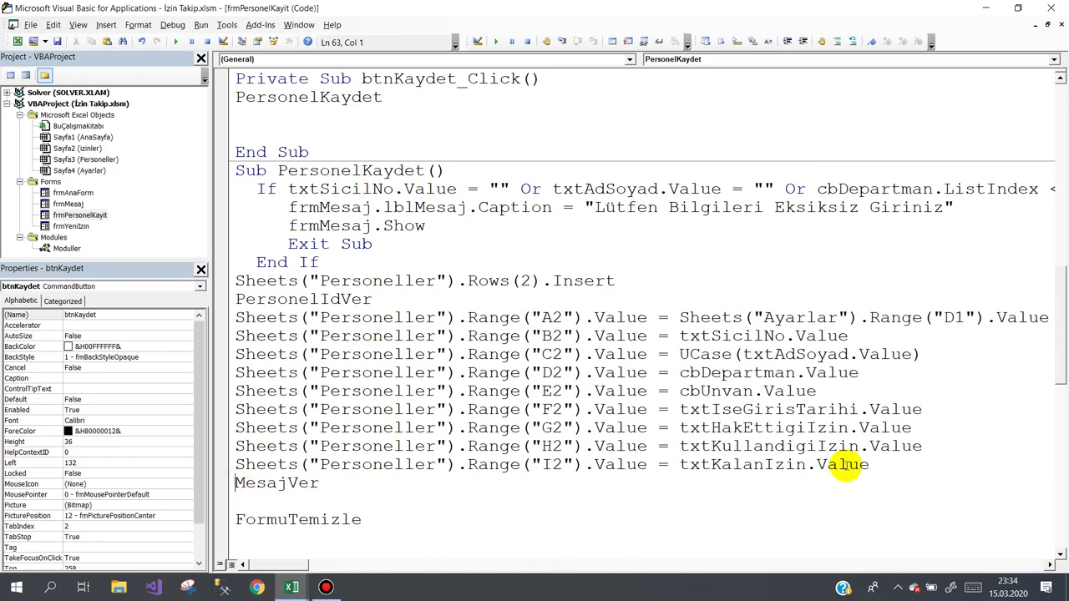
key("Return")
left_click(236, 483)
key("ctrl+v")
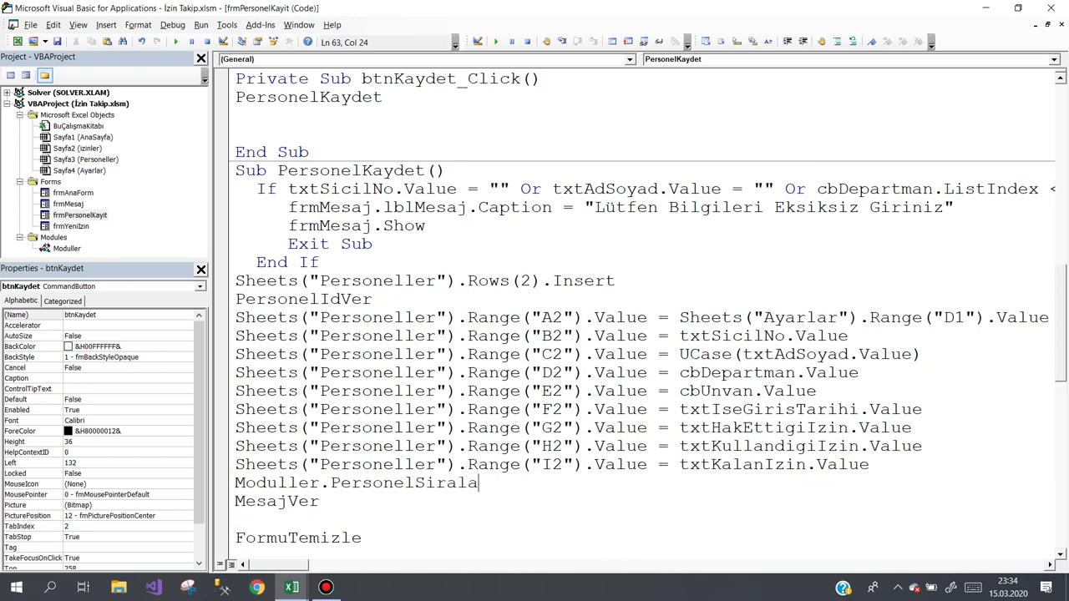
left_click(236, 519)
key("Delete")
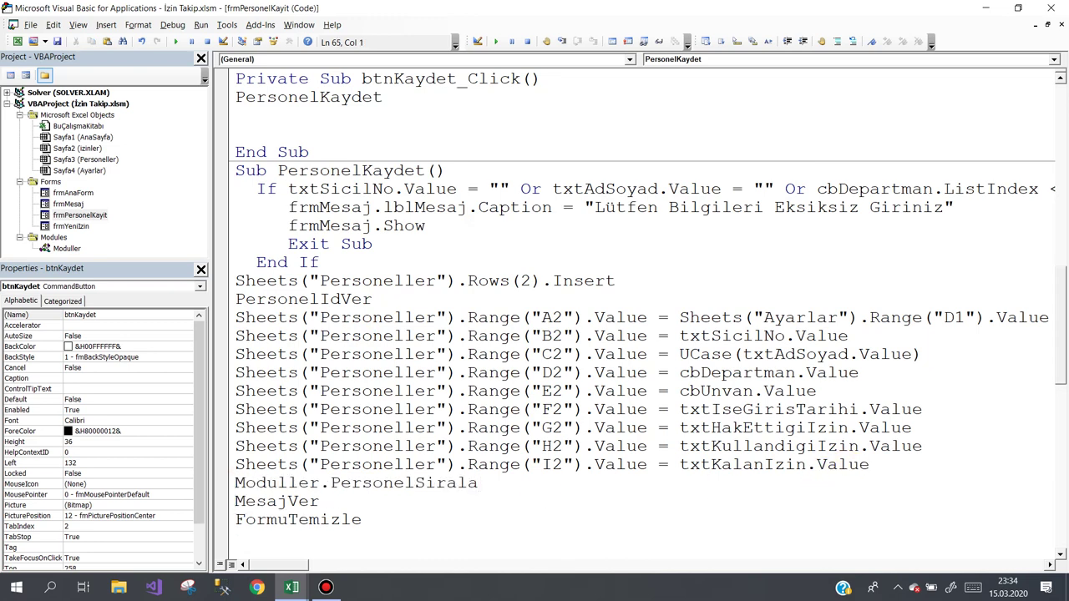
double_click(105, 215)
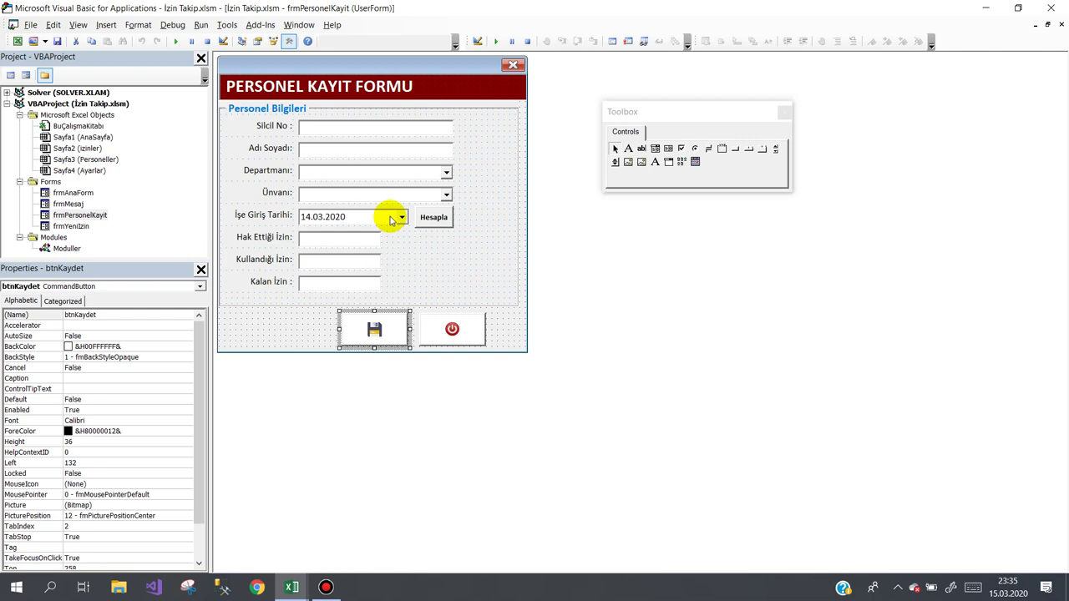
Step: Open the btnHesapla_Click code and place the caret at its 'If txtIseGirisTarihi > Date' MsgBox check
left_click(431, 219)
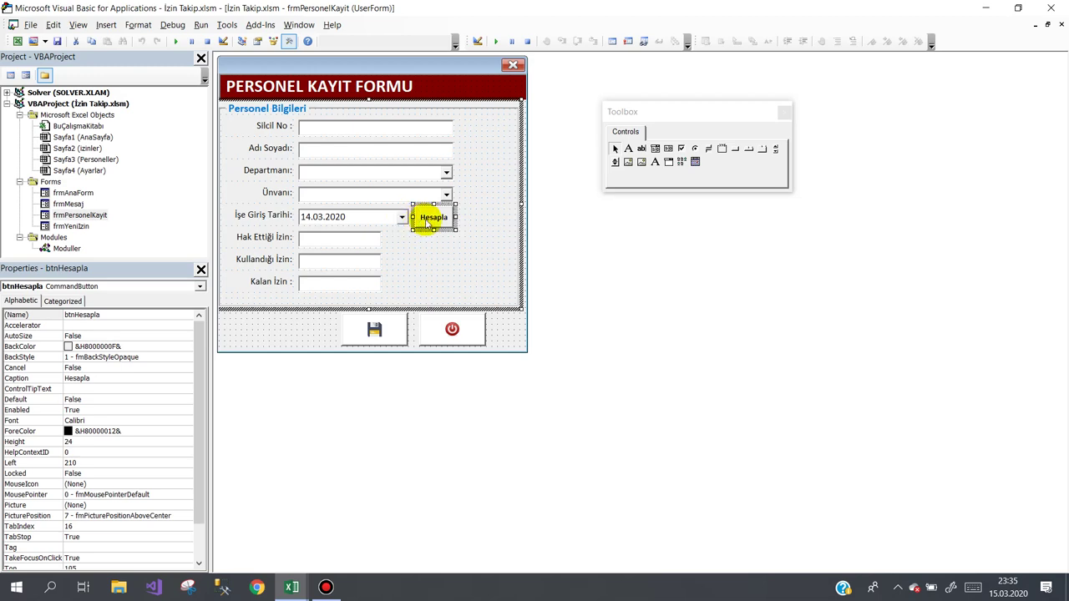
left_click(302, 262)
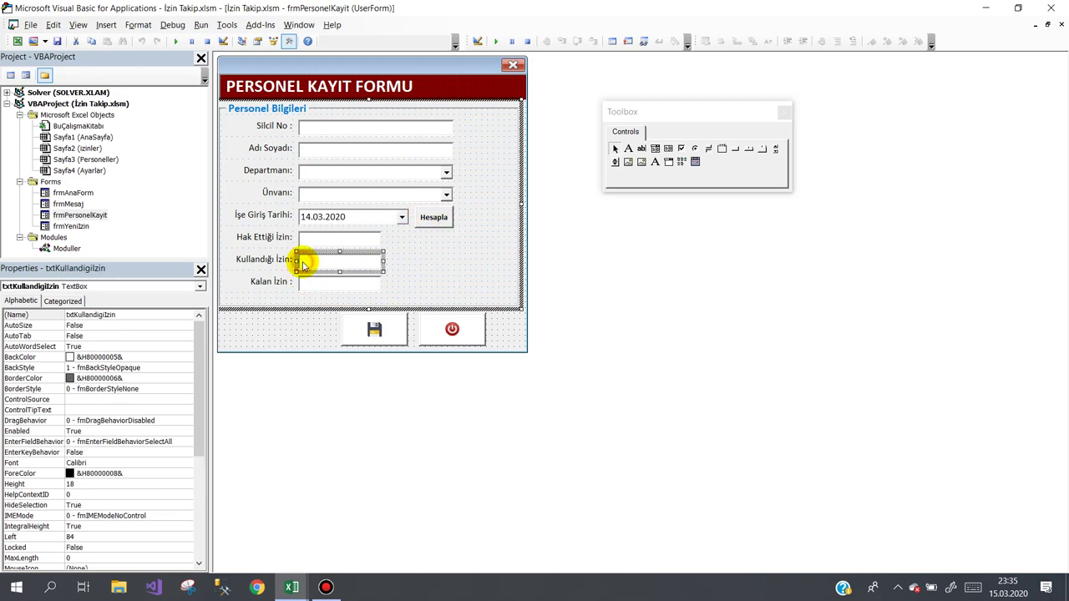
double_click(434, 219)
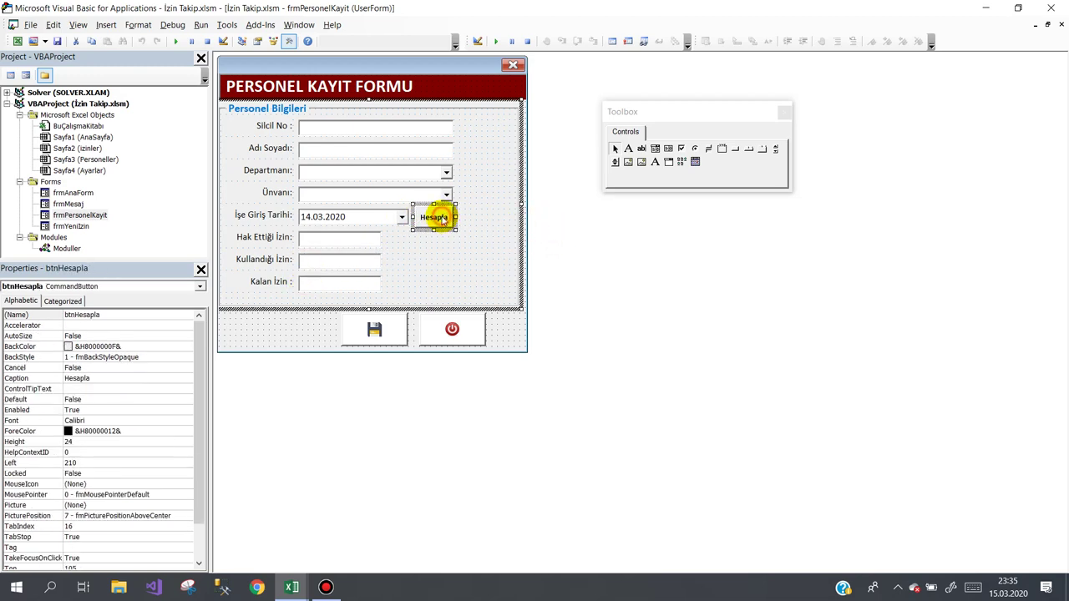
scroll(361, 338, "down", 4)
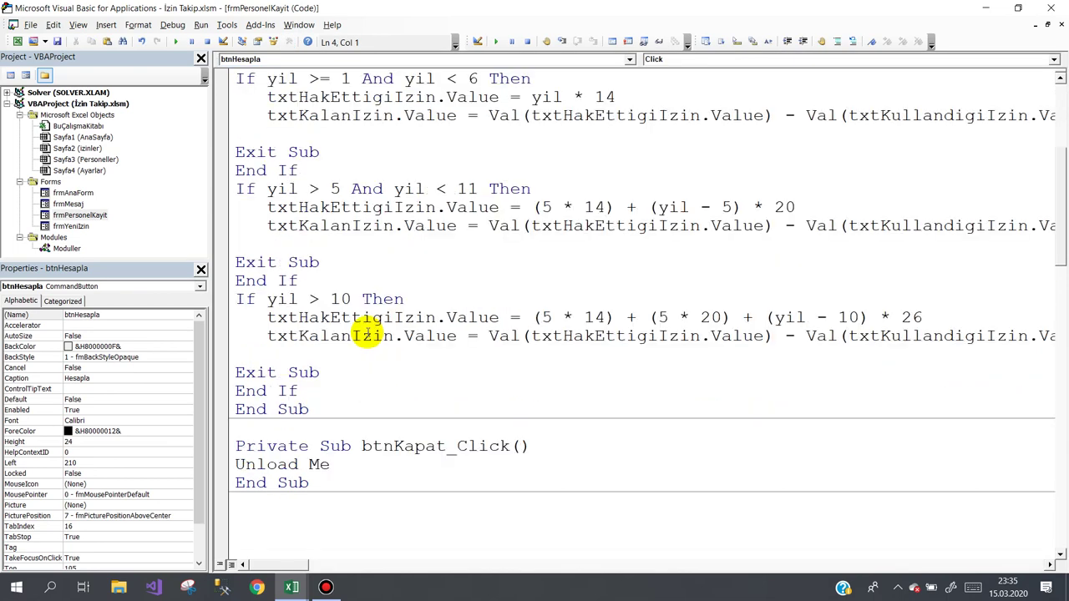
left_click(311, 391)
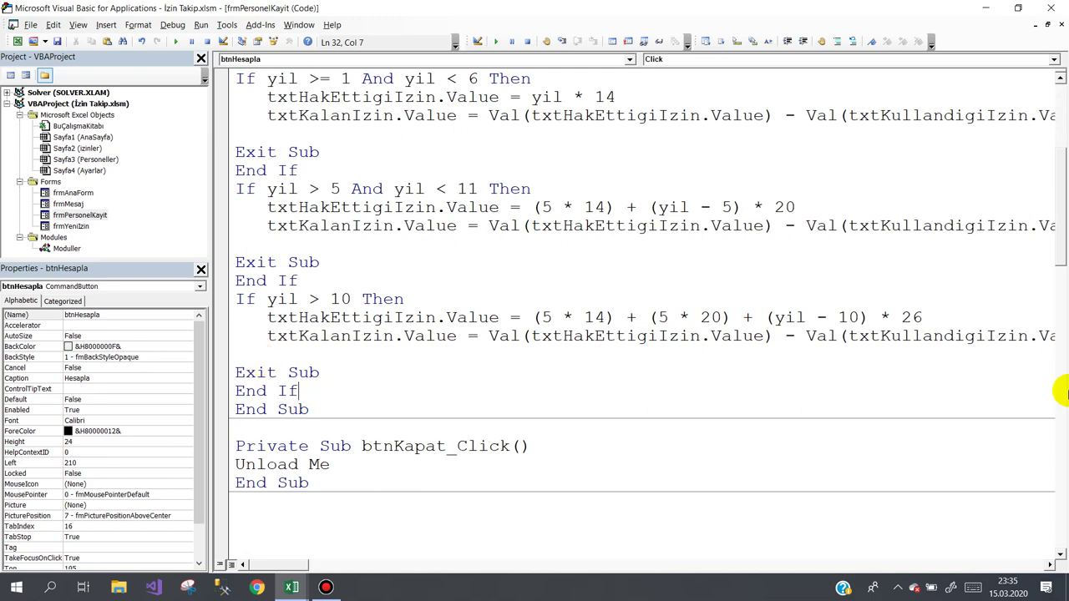
scroll(1059, 257, "up", 2)
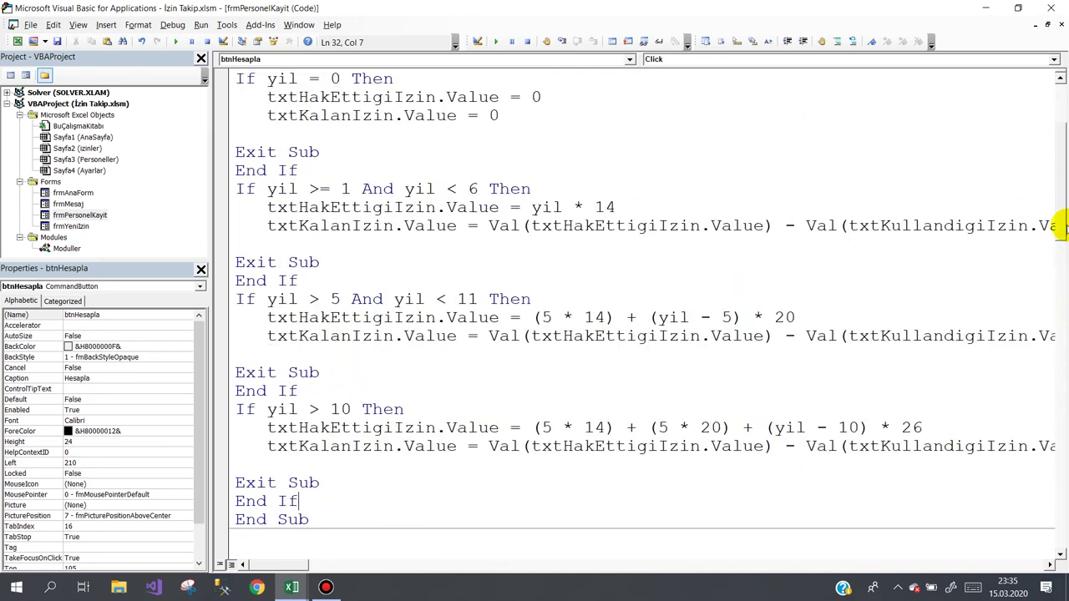
scroll(1059, 245, "up", 1)
scroll(1059, 217, "up", 1)
scroll(1059, 198, "up", 1)
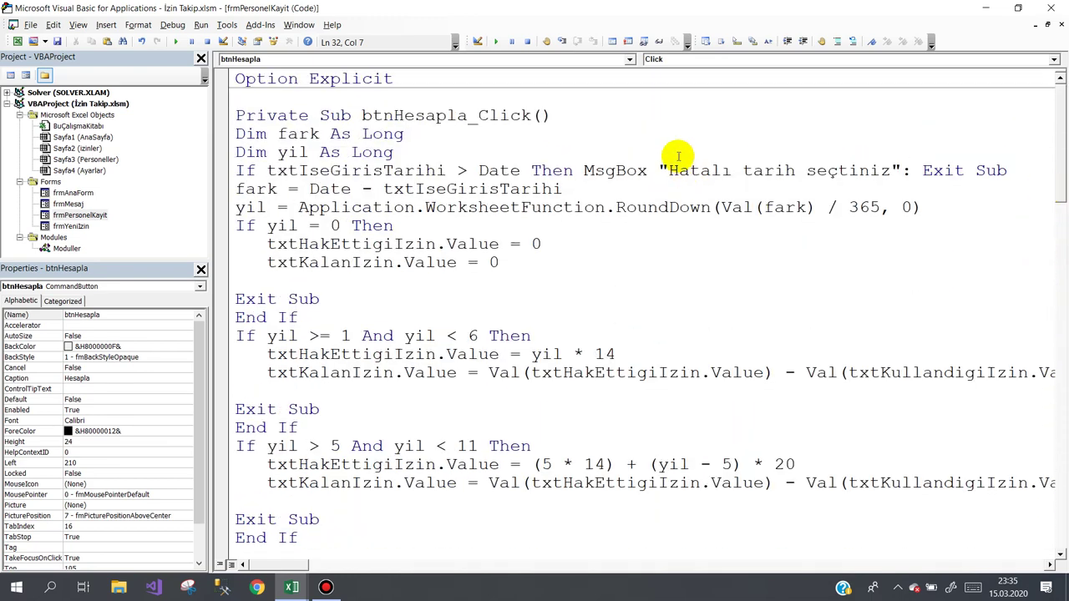
left_click(396, 171)
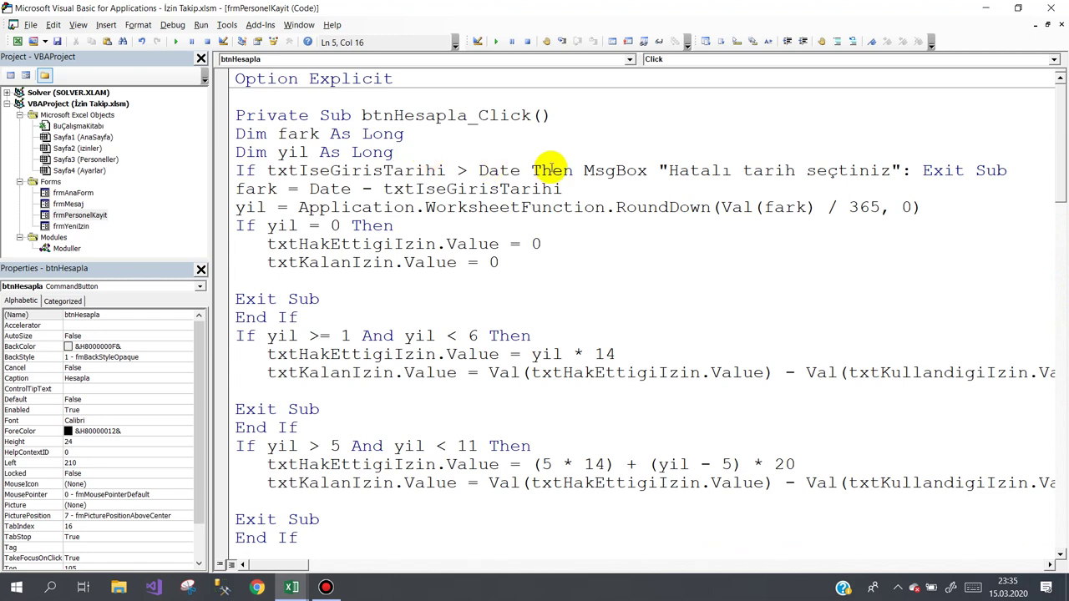
key("Up")
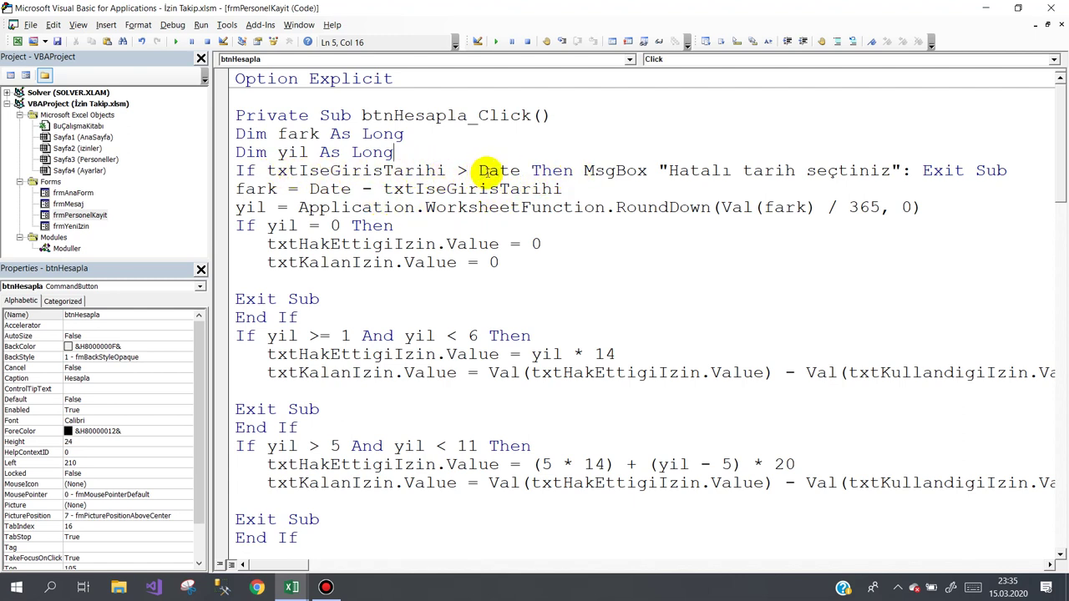
Step: Replace the MsgBox with frmMesaj.lblMesaj.Caption = "Hatalı Tarih Girdiniz": frmMesaj.Show
left_click_drag(584, 170, 902, 171)
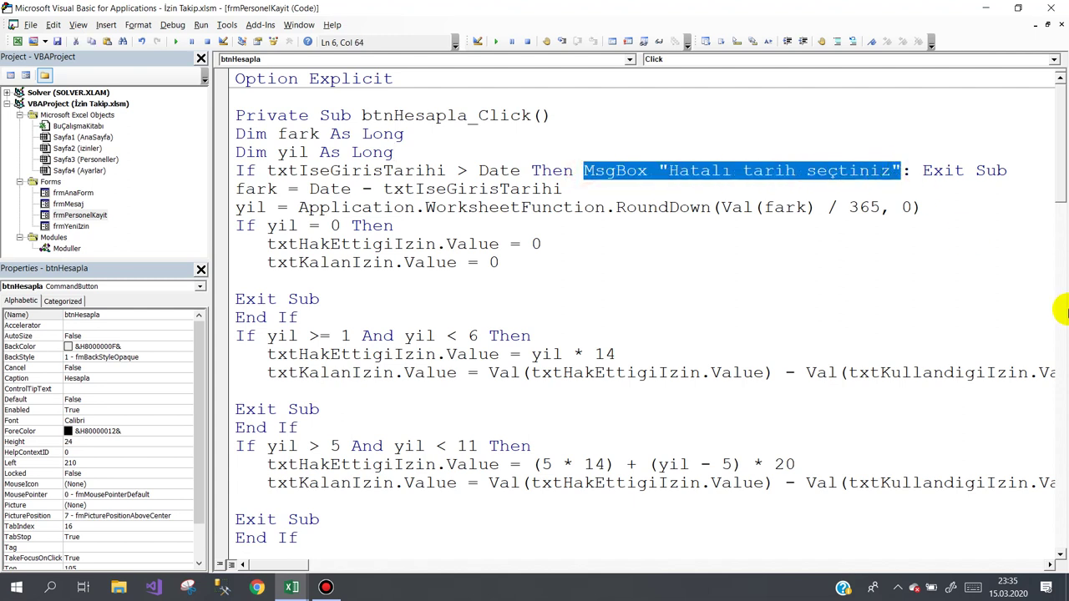
type("m")
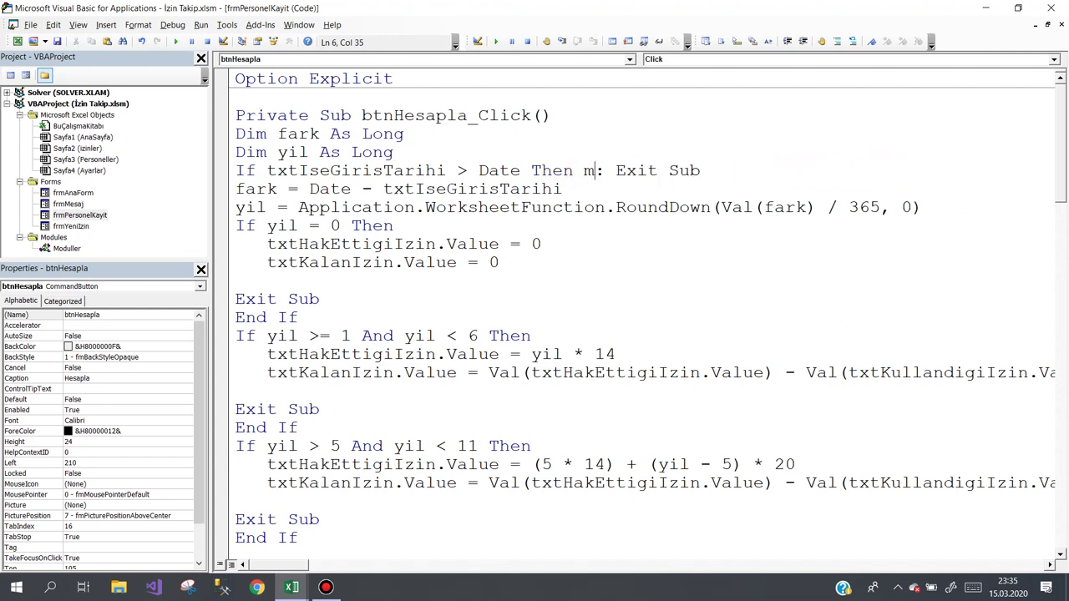
key("BackSpace")
type("frmM")
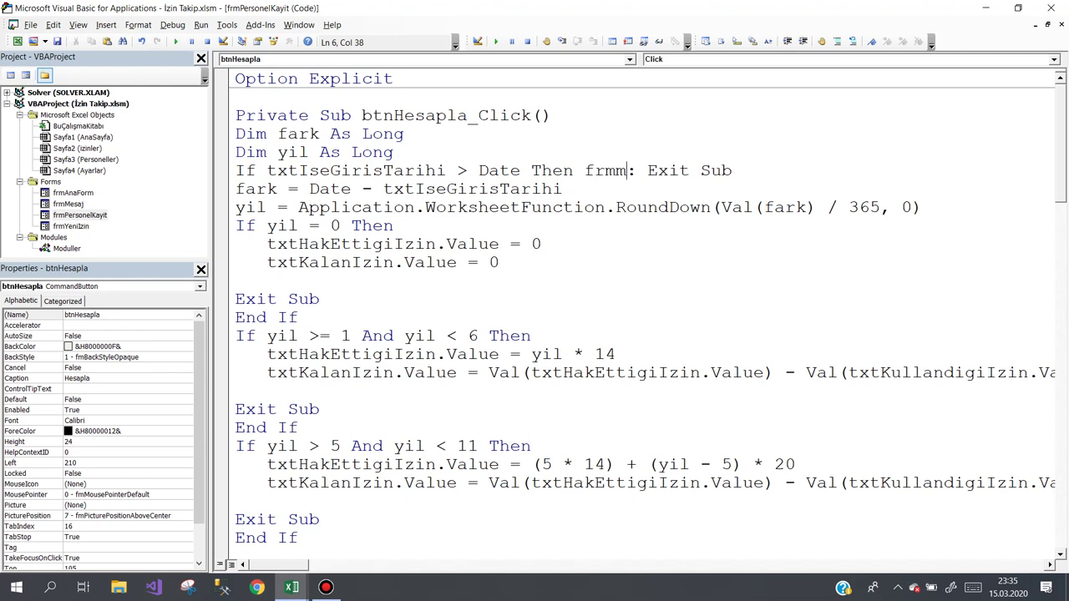
type("esaj.l")
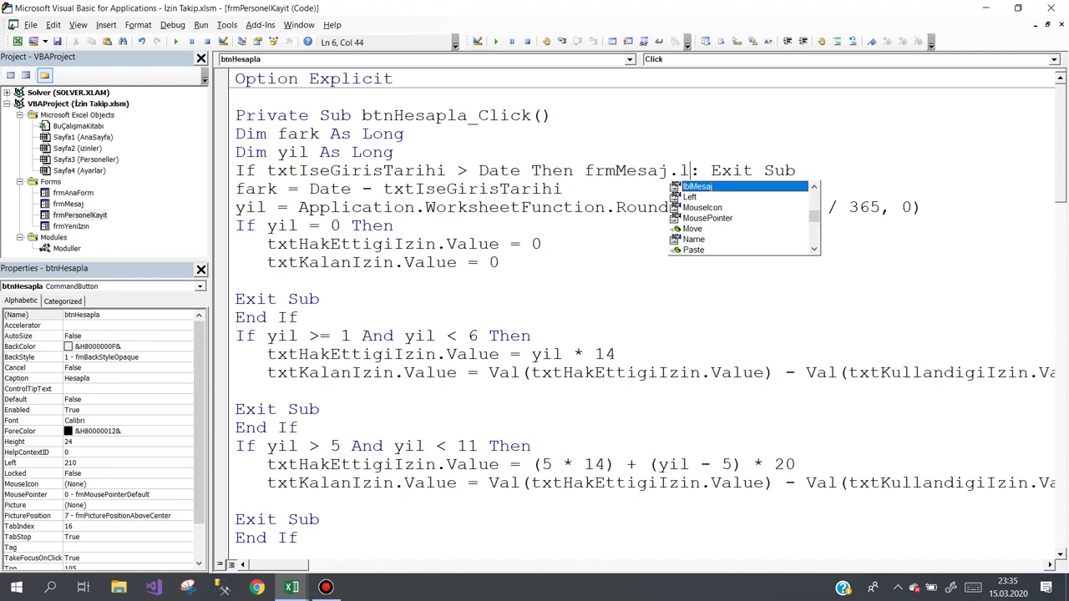
type(".c")
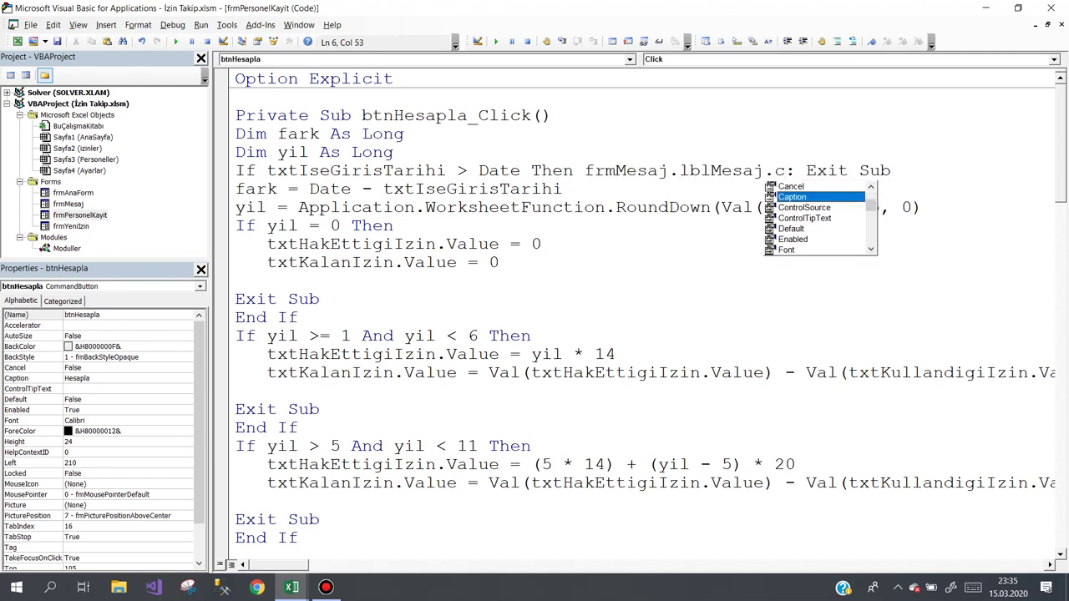
type("=\"")
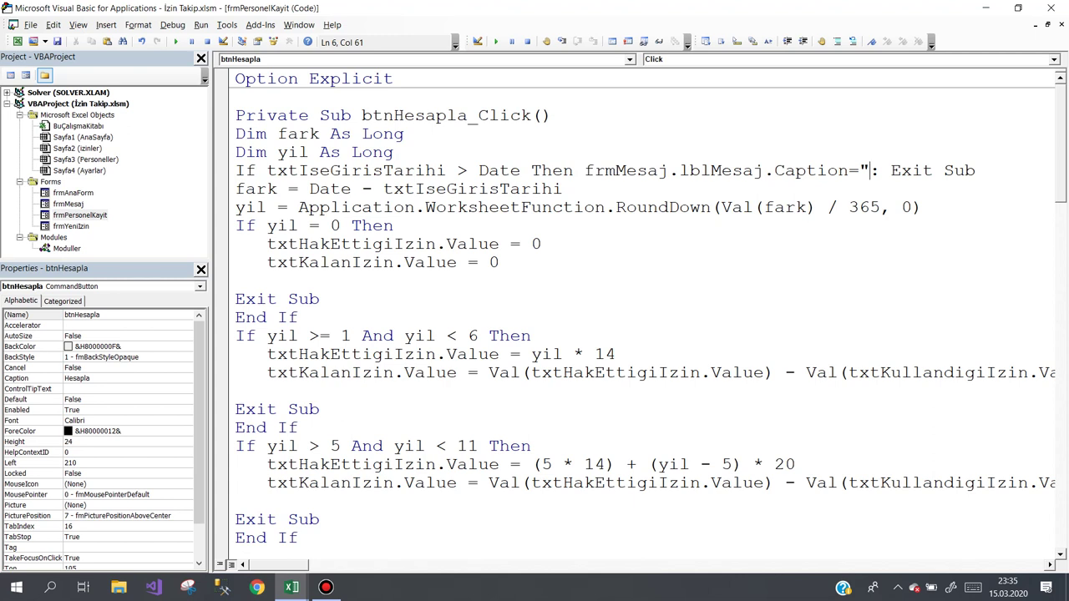
type("Ha")
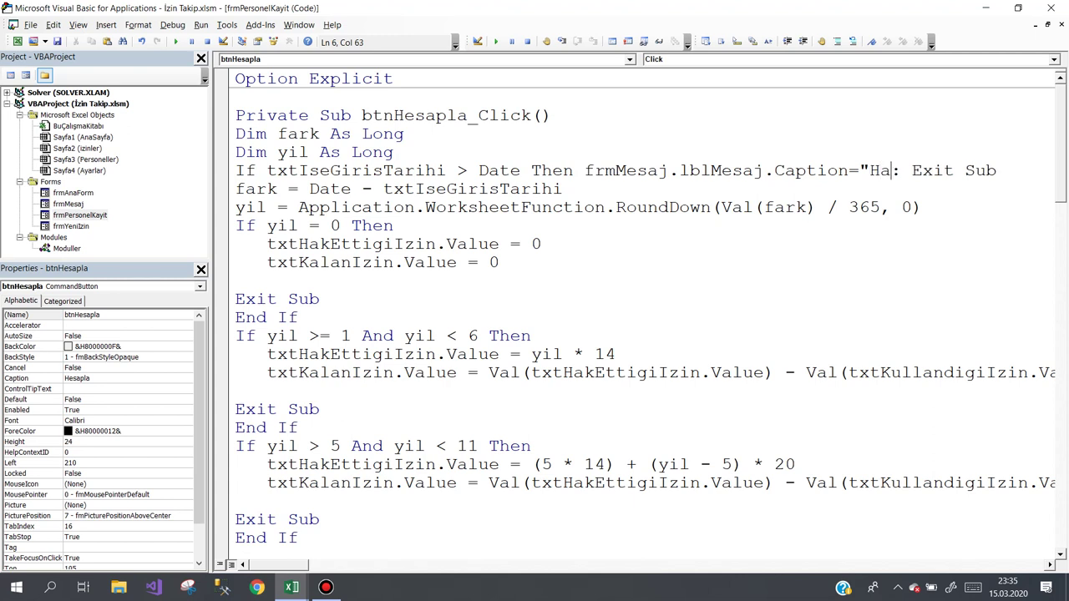
type("talı T")
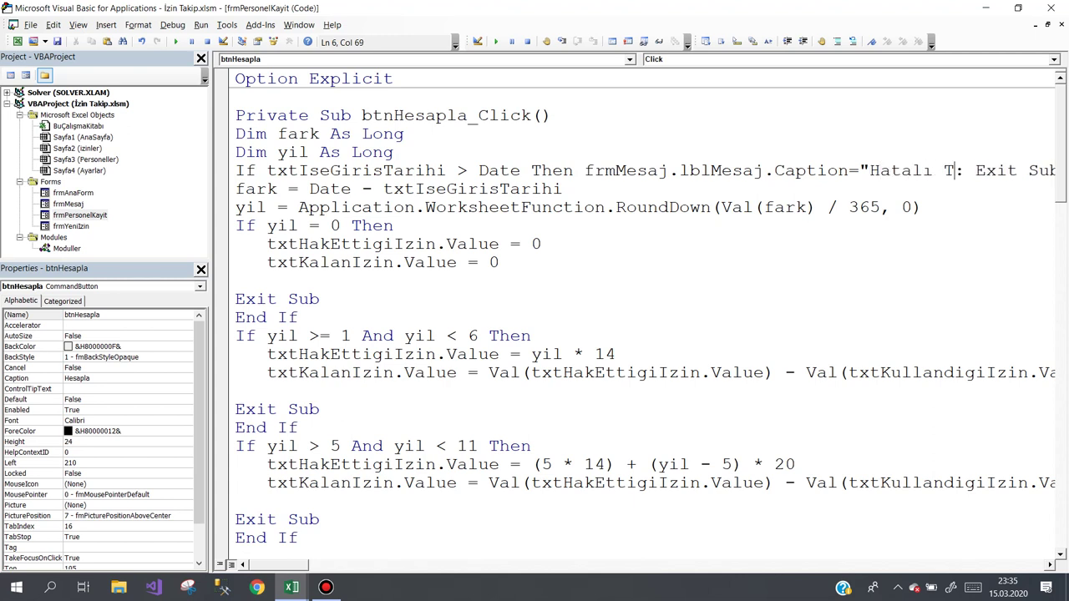
type("arih ")
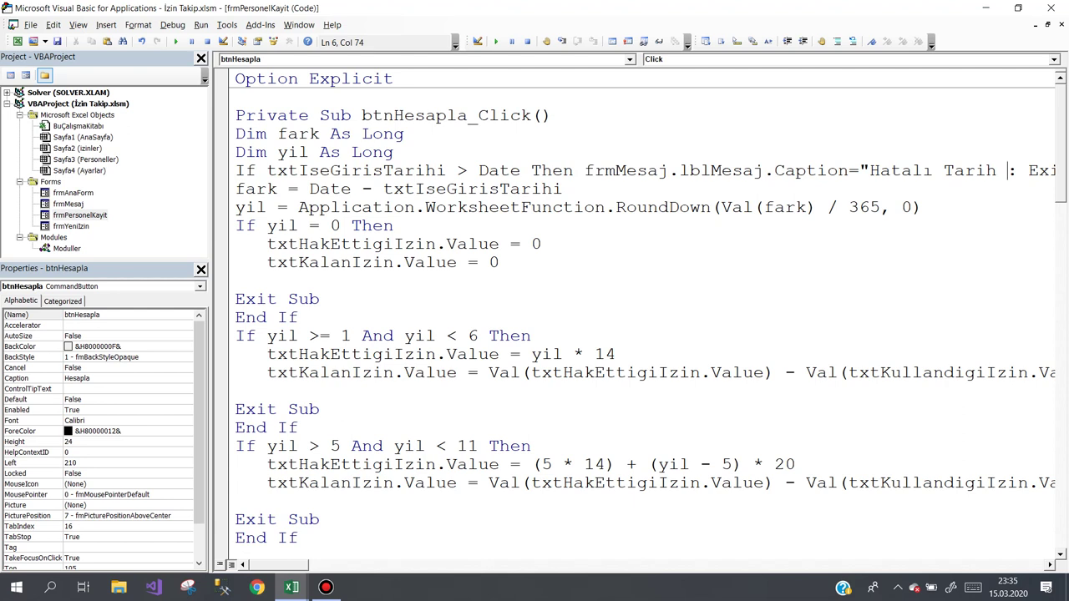
type("Girdiniz")
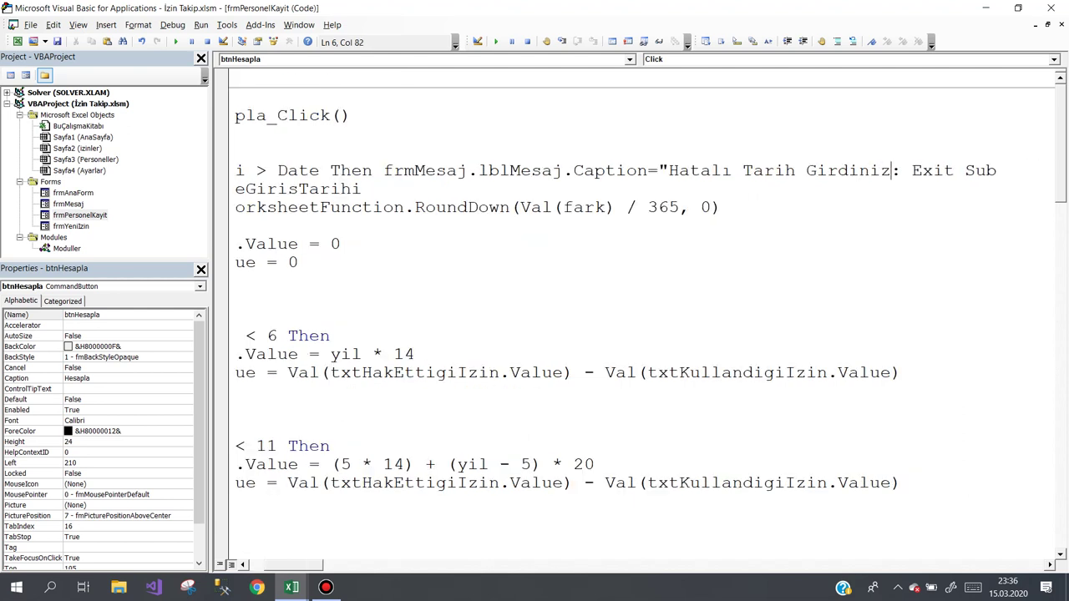
type("\":")
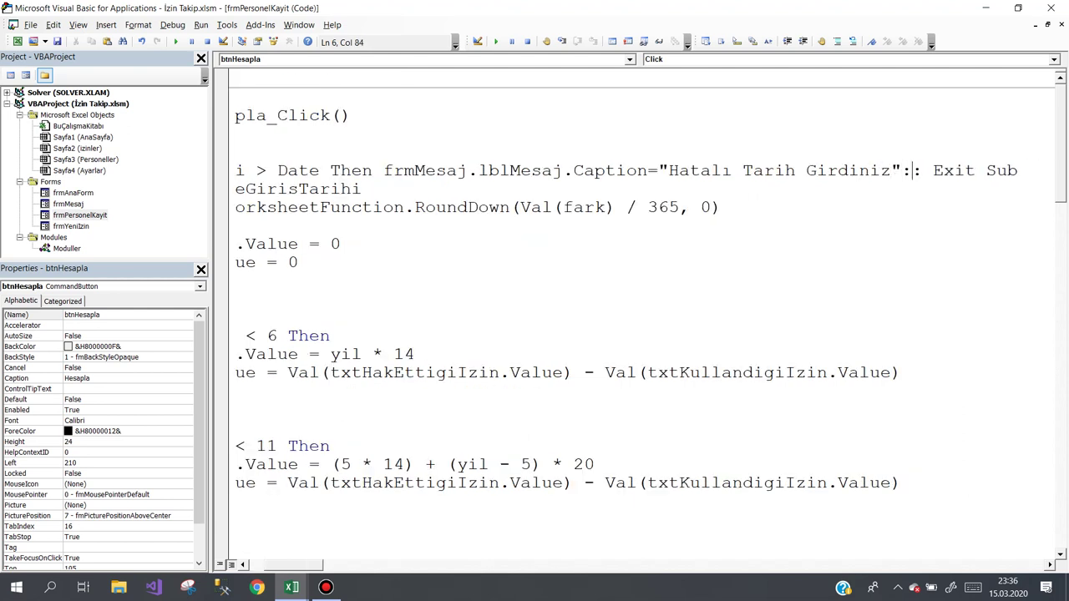
type("frmMe")
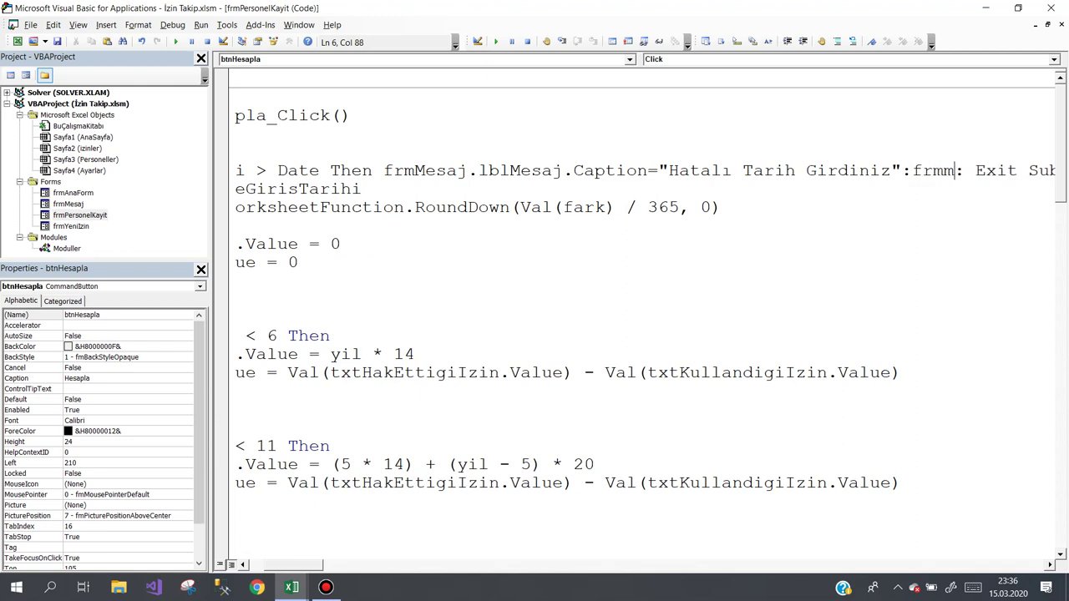
type("saj.sh")
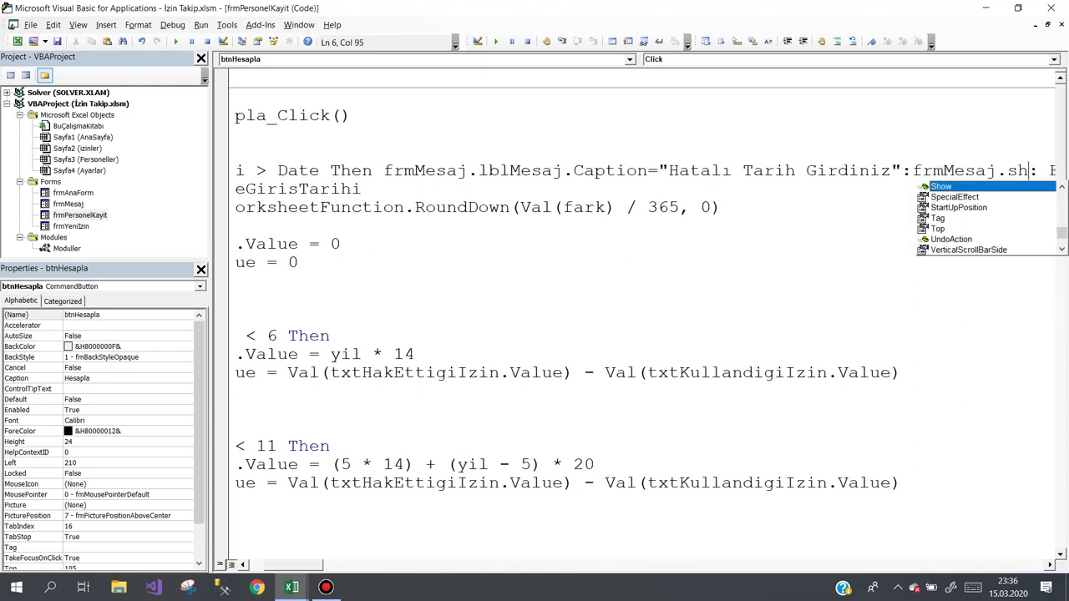
type("ow")
Step: Add a txtKalanIzin.SetFocus line after the date check and save the VBA project
key("Down")
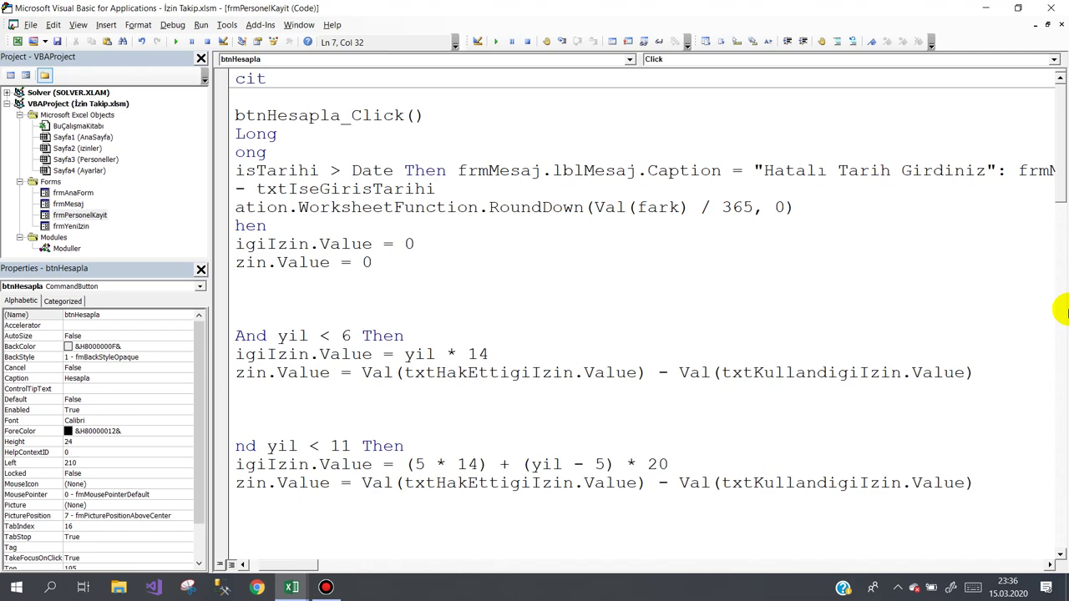
key("Home")
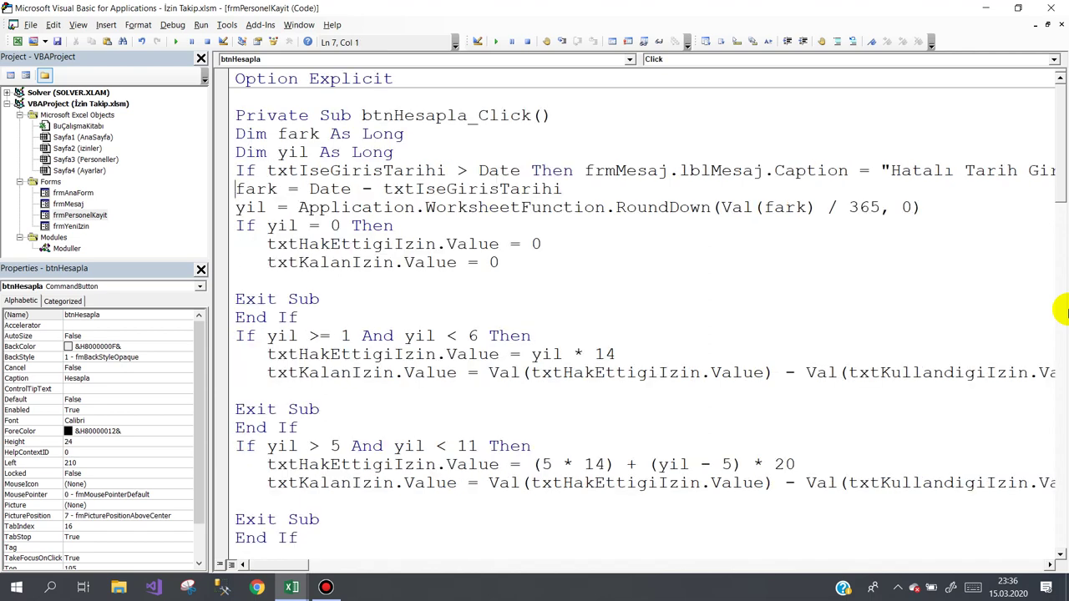
key("Return")
type("txtk")
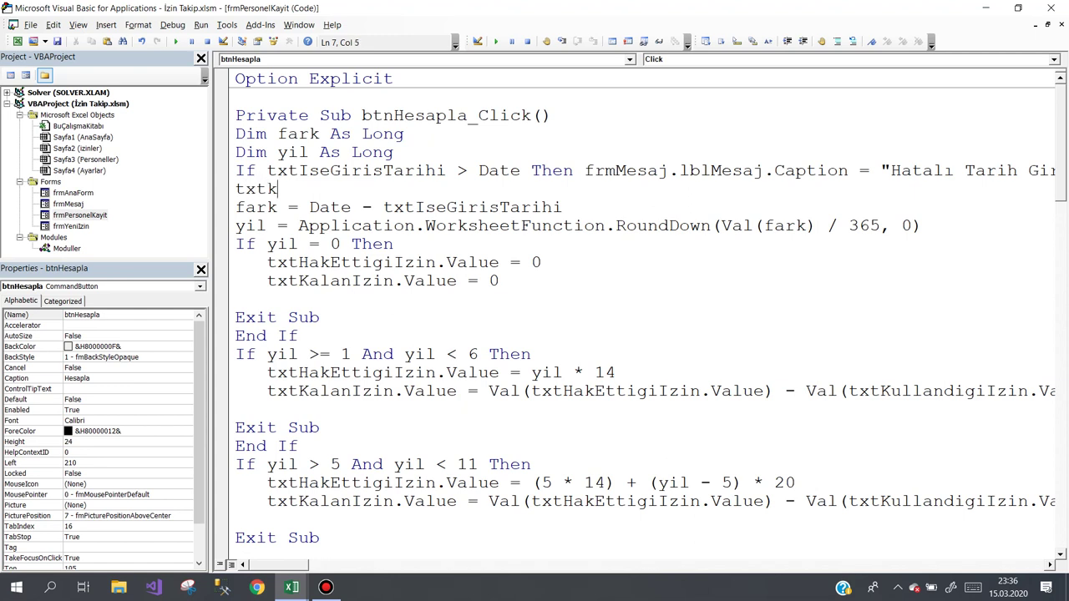
key("ctrl+space")
type(".s")
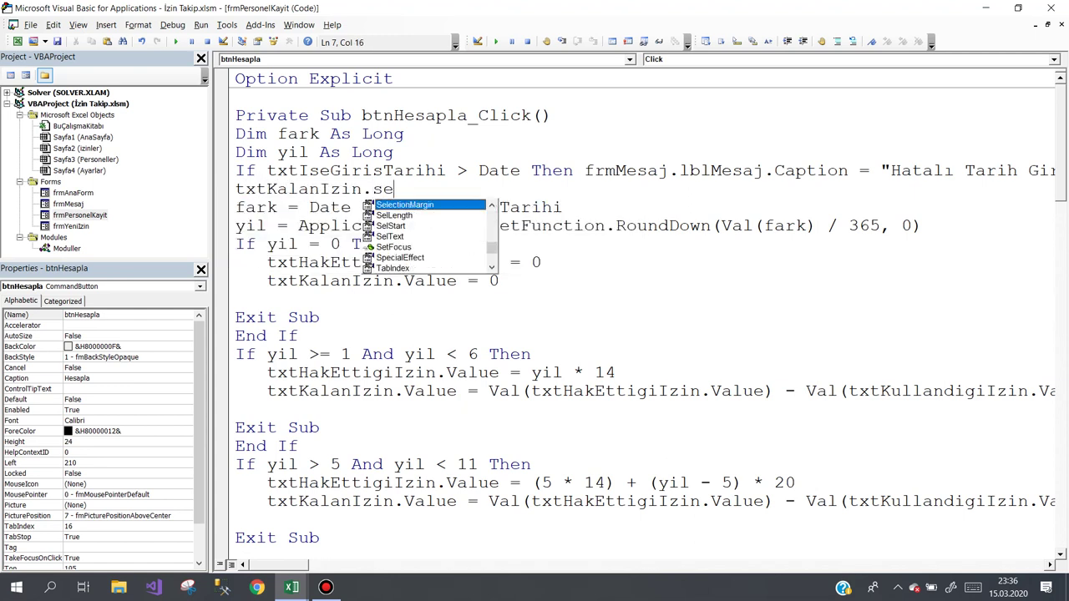
type("et")
key("Tab")
key("Down")
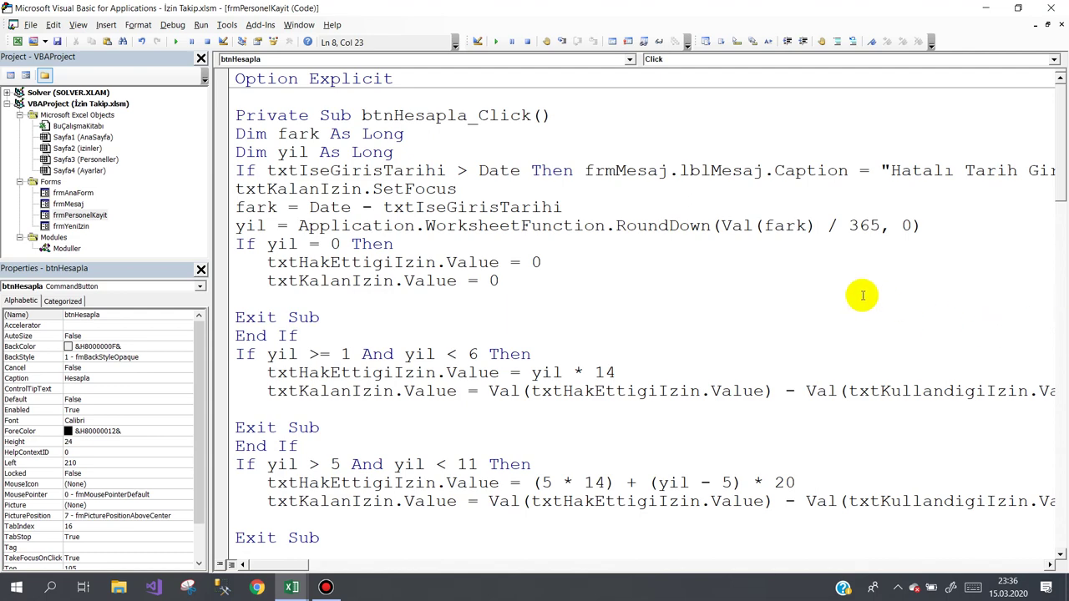
left_click(483, 191)
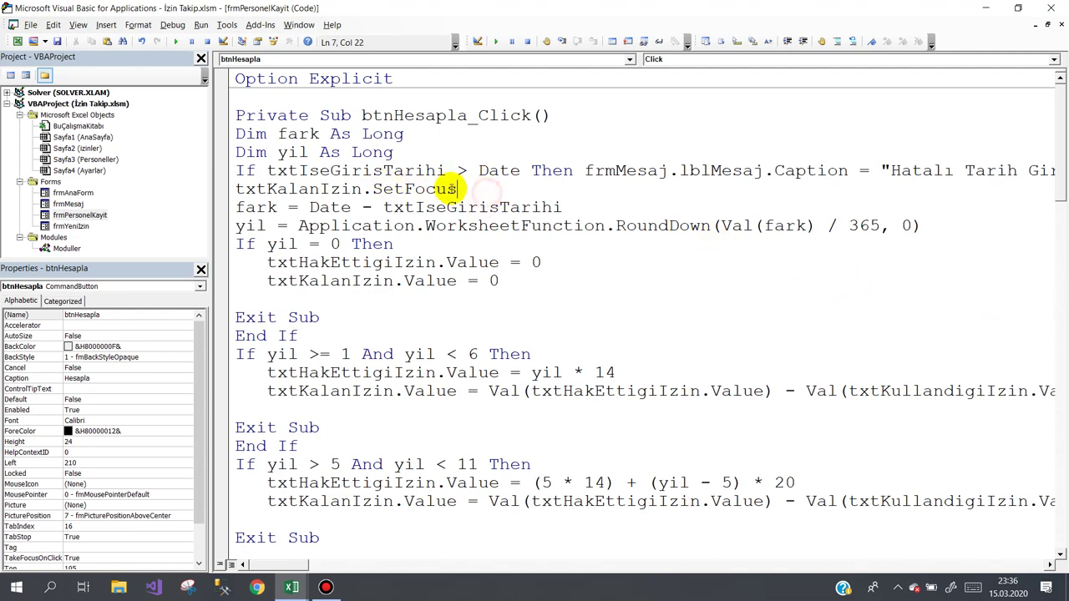
left_click(55, 41)
Step: Confirm the save warning, close the VBA editor and switch to the AnaSayfa sheet
left_click(482, 330)
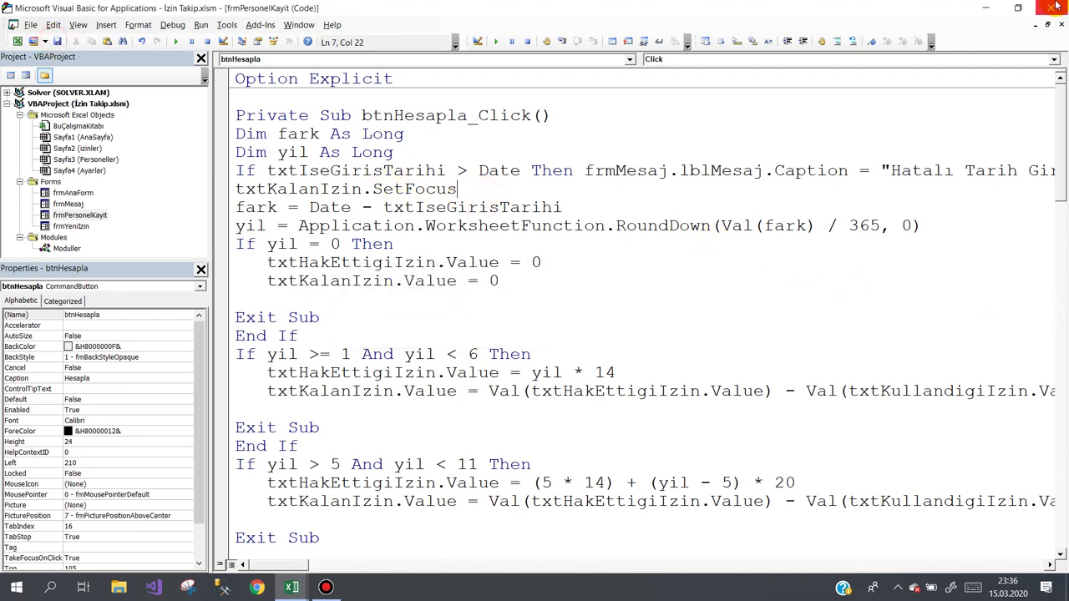
left_click(1049, 8)
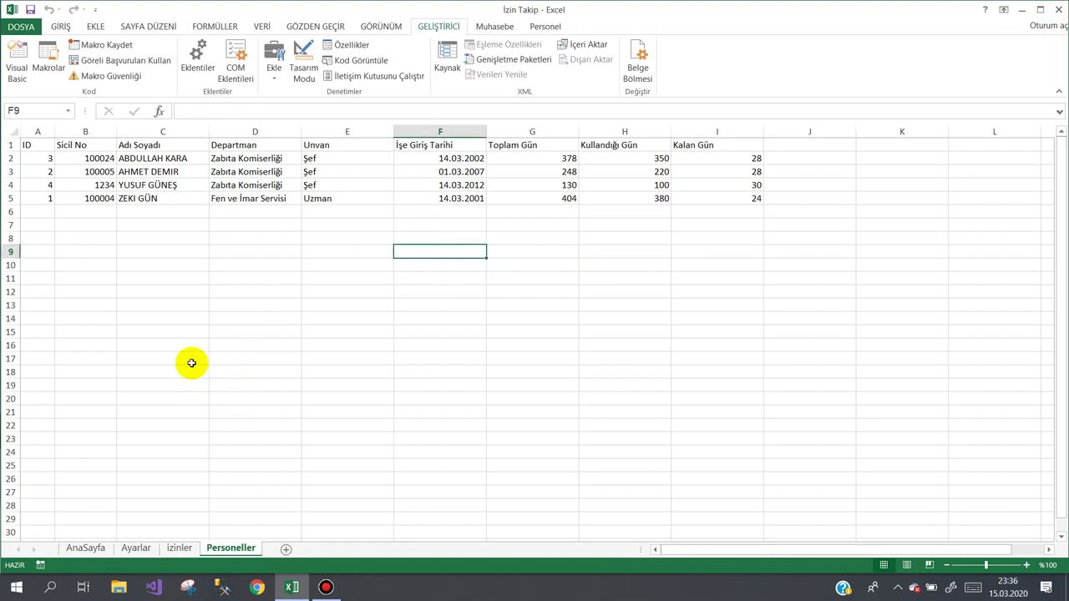
left_click(86, 548)
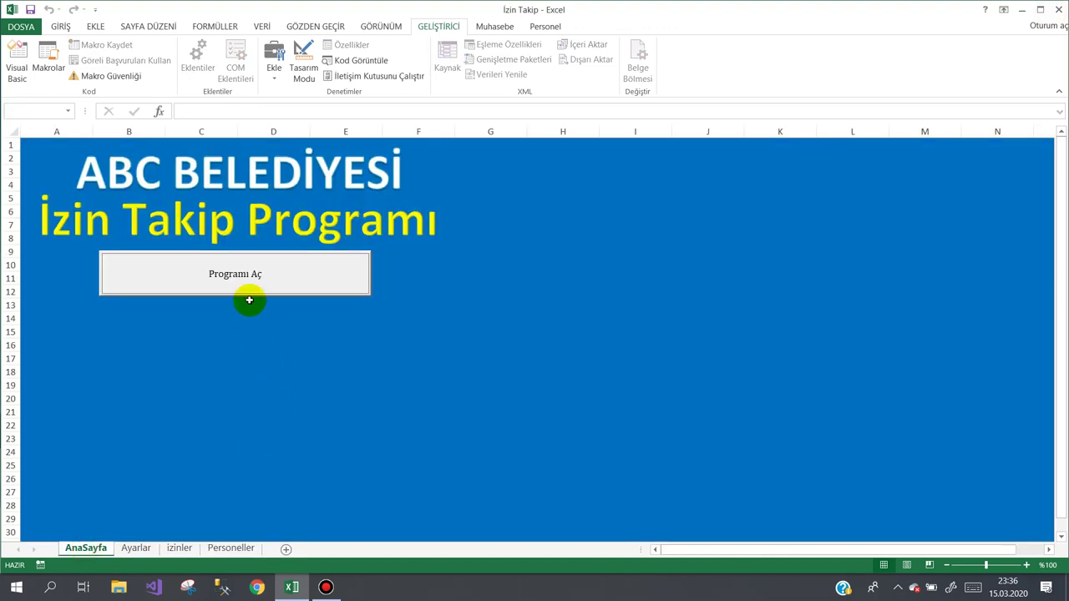
Step: Launch the leave program, move its list form aside, and open the empty Personel Kayıt form
left_click(251, 275)
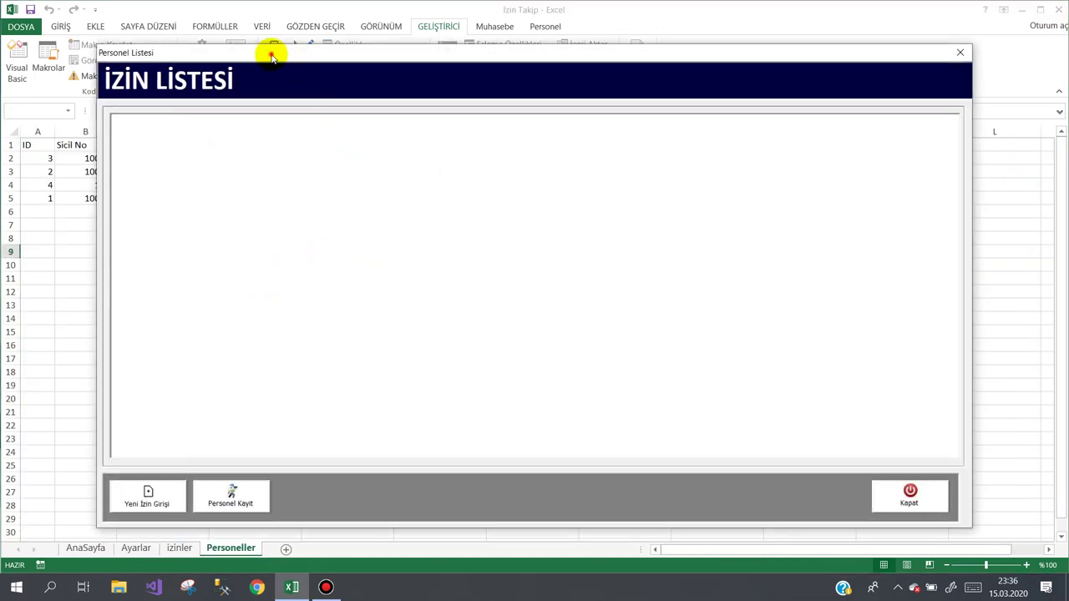
left_click_drag(267, 50, 802, 70)
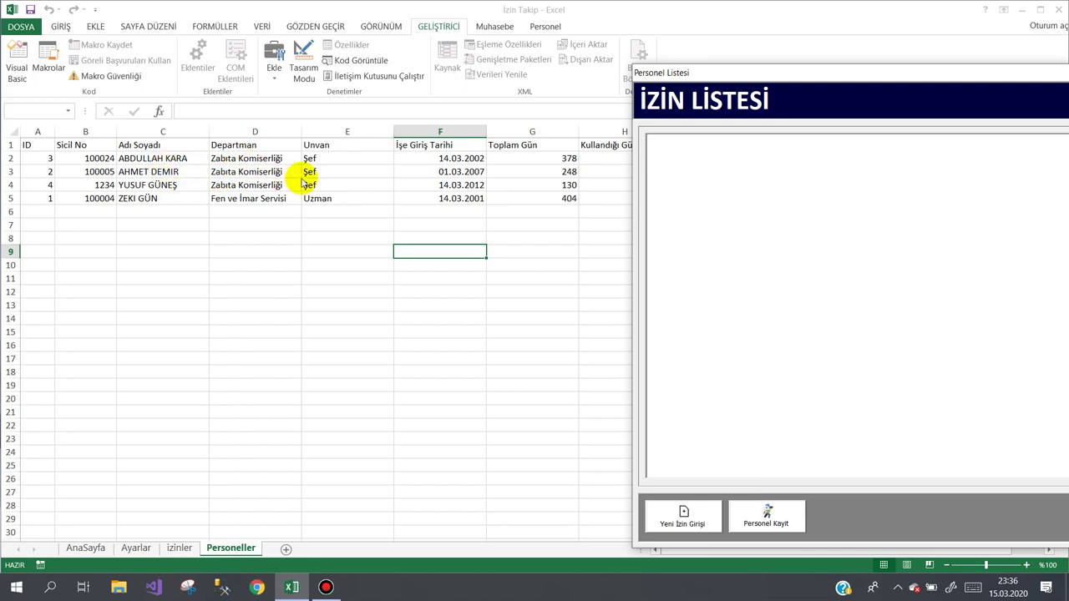
left_click(762, 518)
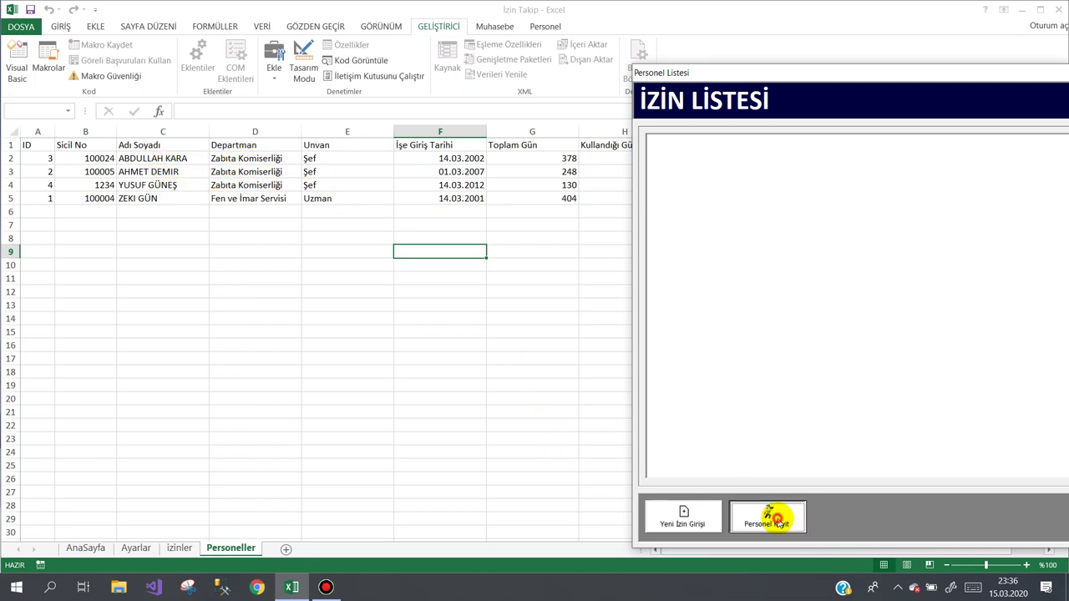
left_click(487, 207)
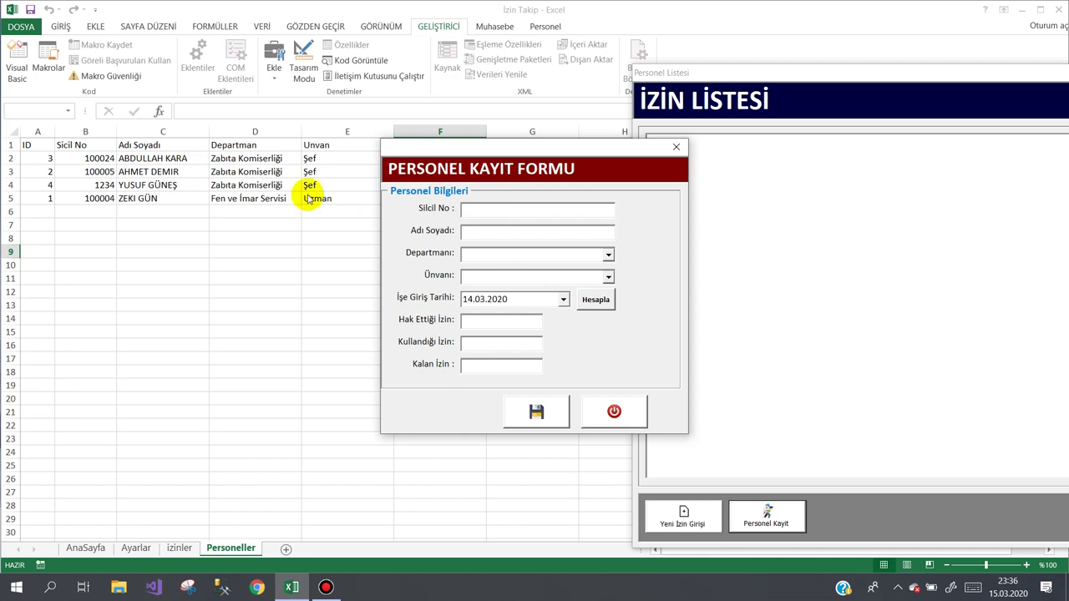
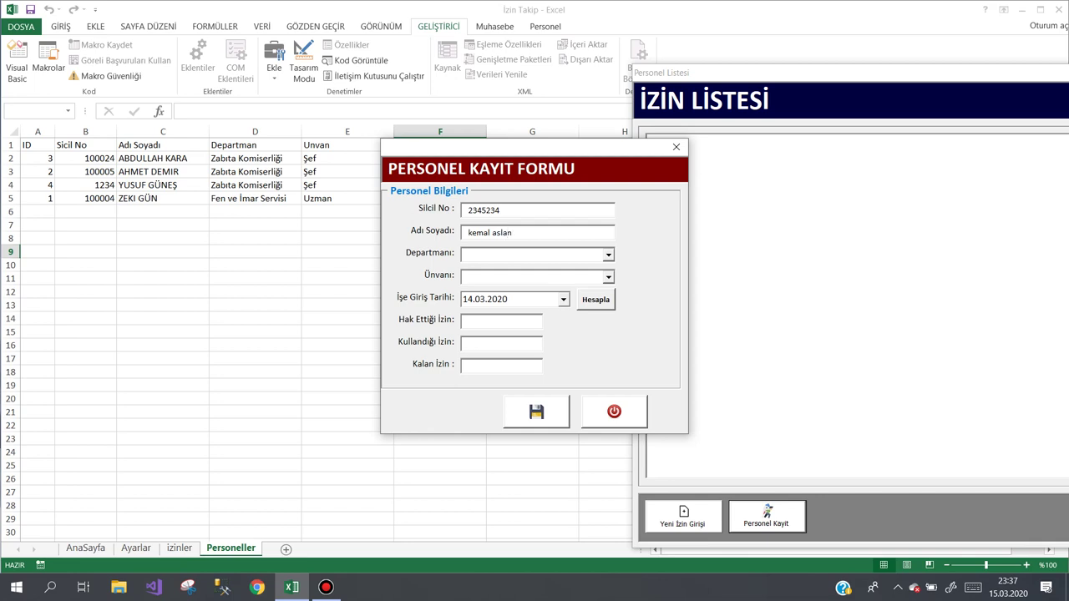
Step: Save a new Zabıta Komiserliği employee with calculated leave and 120 used days
key("Down")
key("Tab")
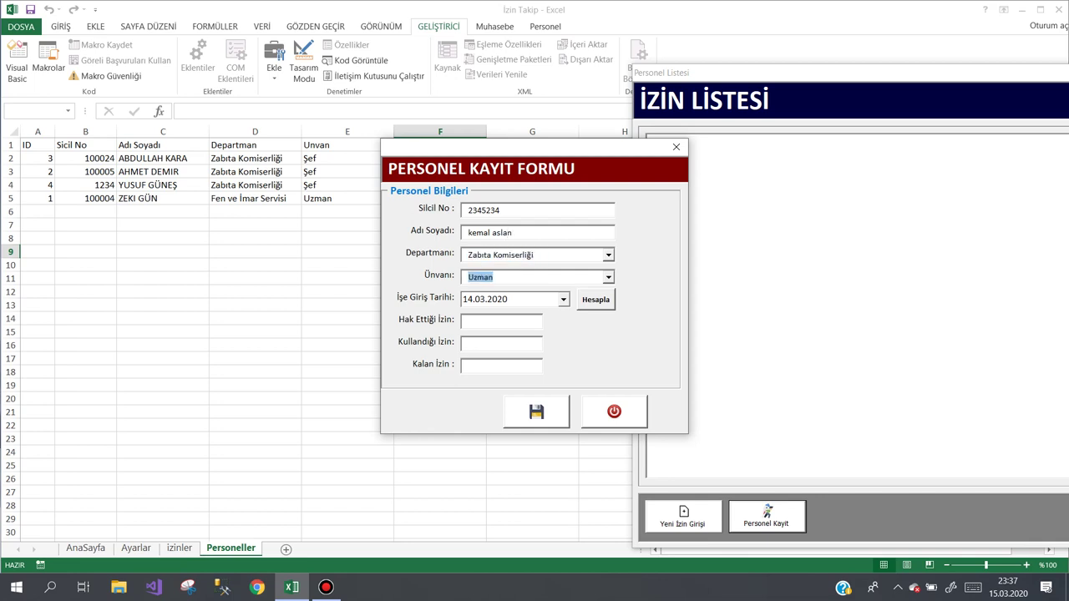
left_click(497, 299)
left_click(593, 299)
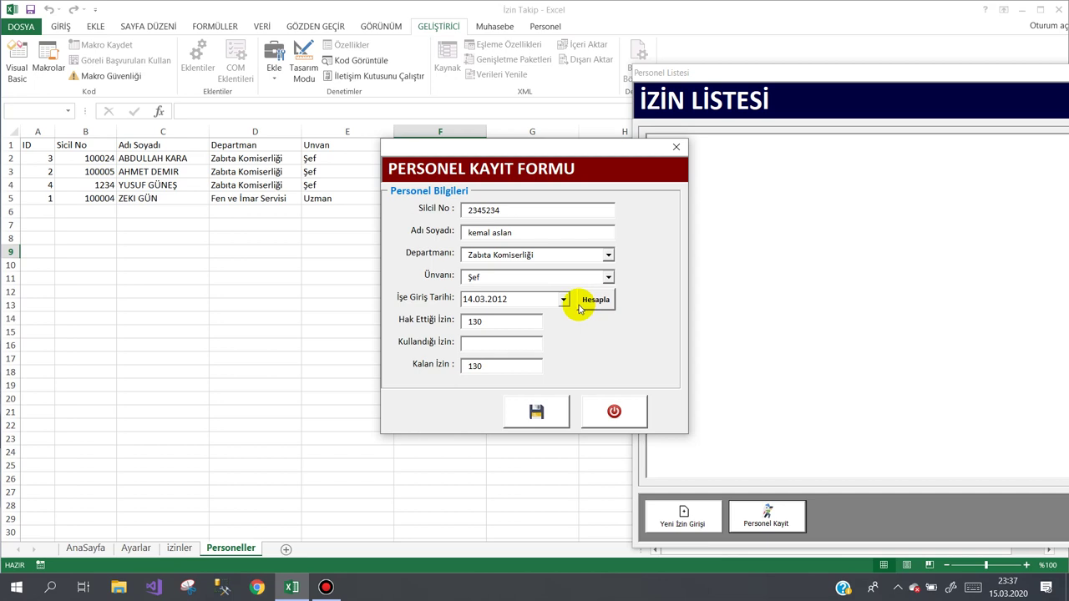
left_click(484, 343)
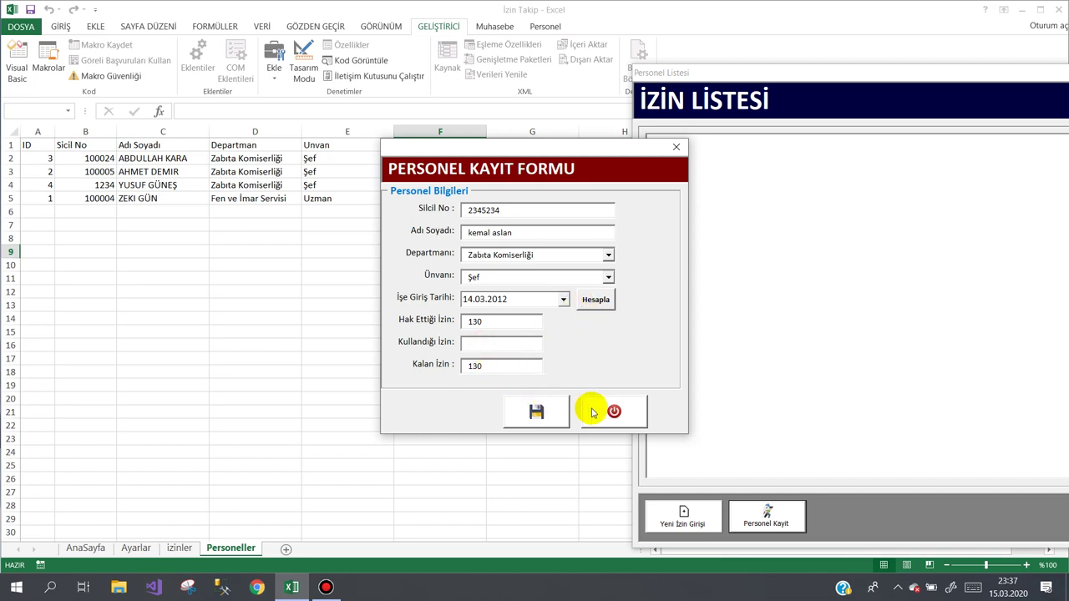
type("120")
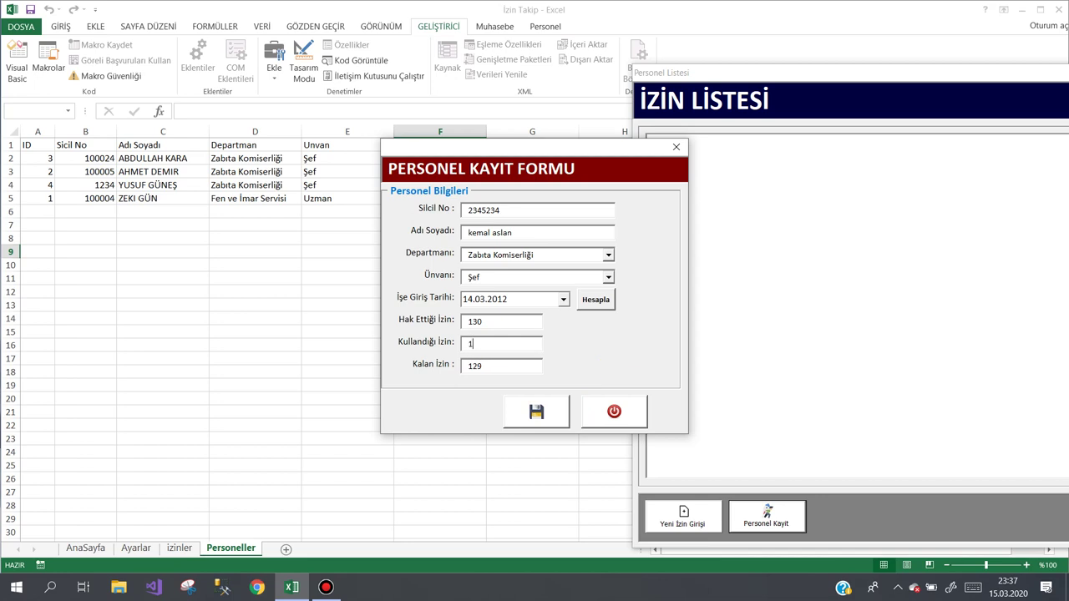
left_click(538, 413)
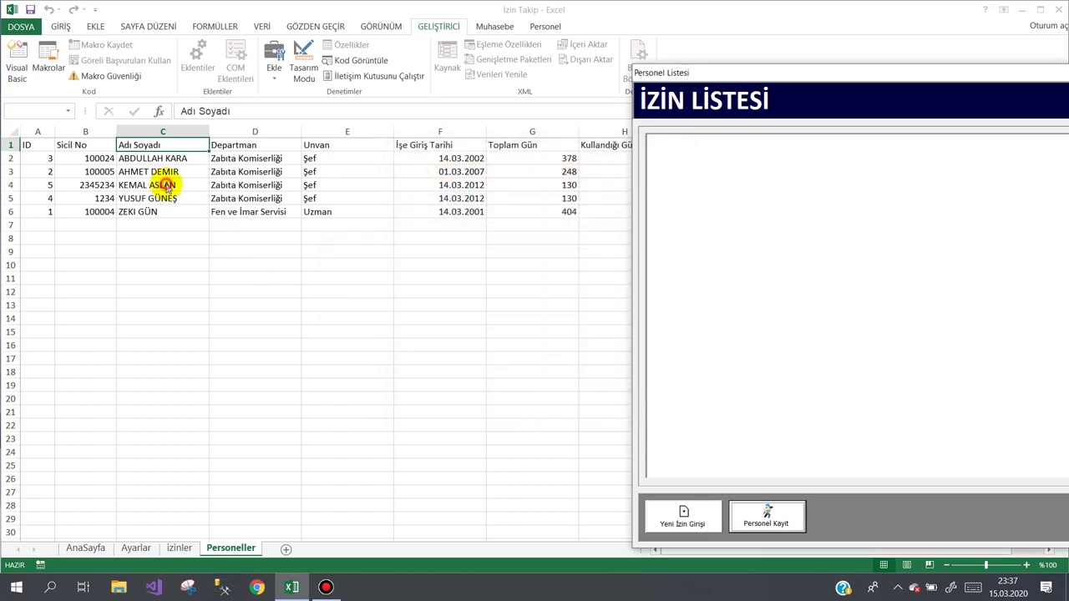
Step: Drag the Personel Listesi form into view, close it, and restore the Excel window
left_click_drag(812, 80, 731, 84)
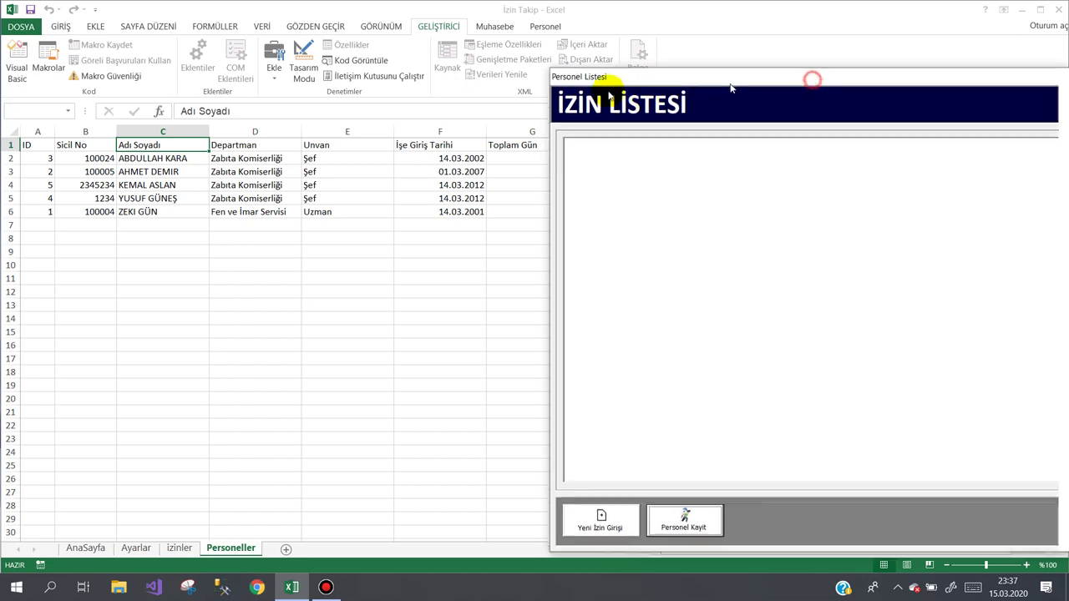
left_click_drag(609, 94, 274, 36)
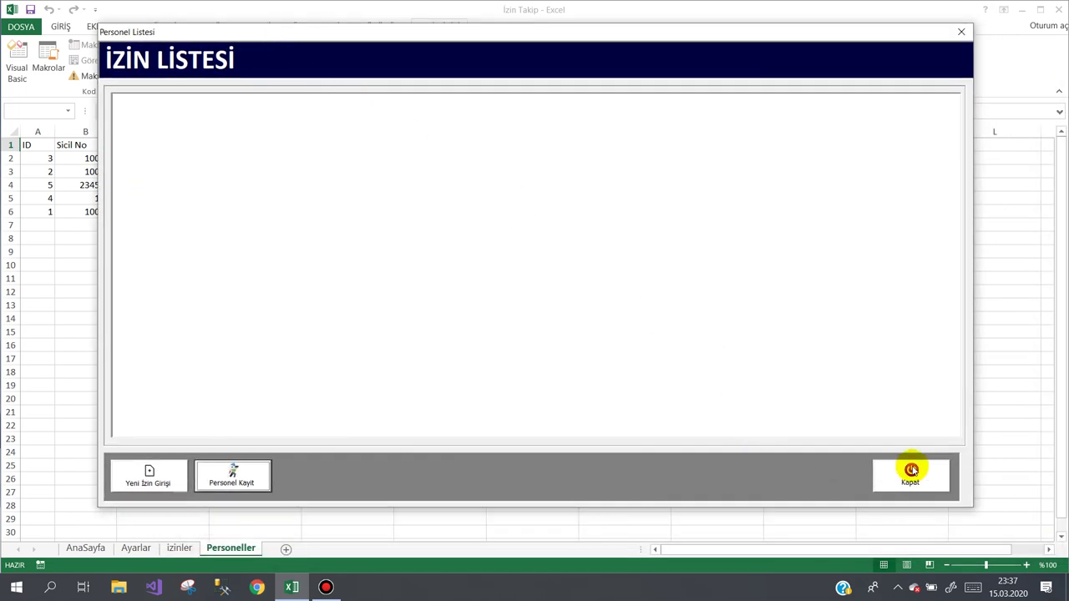
left_click(911, 470)
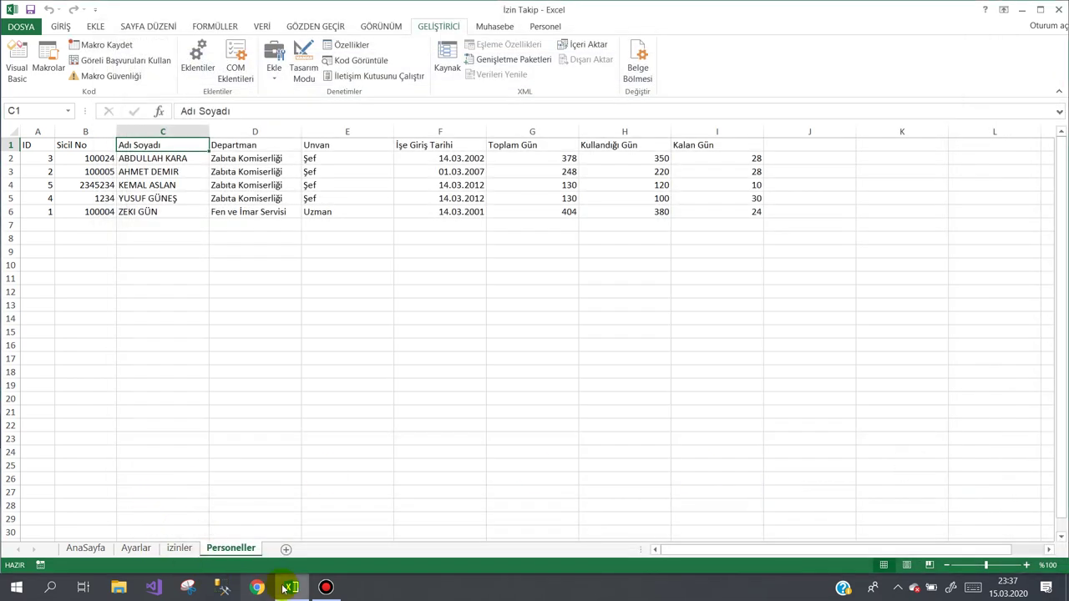
left_click(291, 587)
left_click(292, 587)
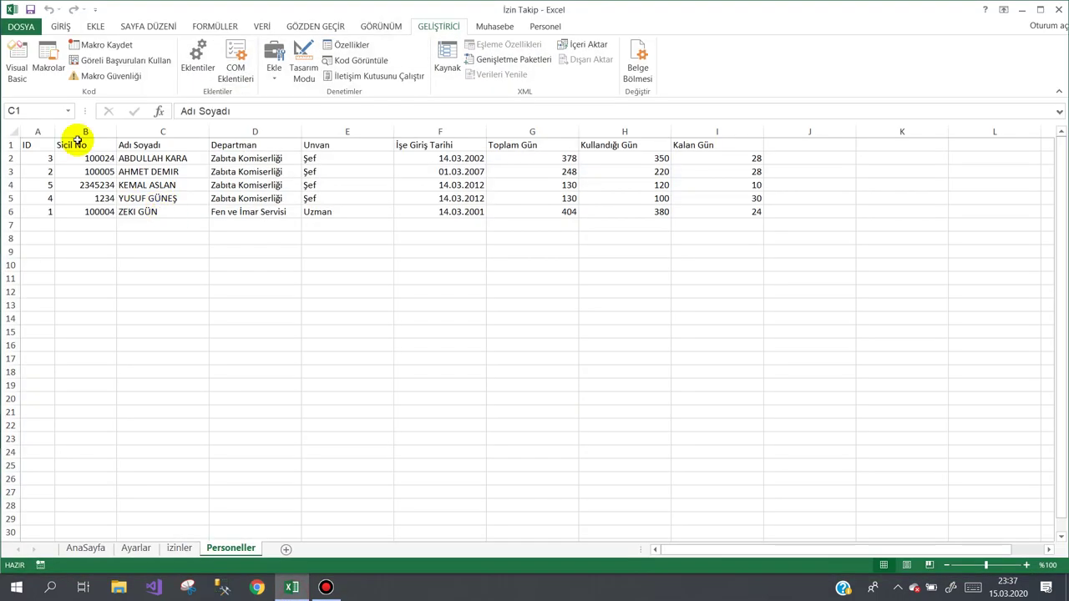
Step: Change the SetFocus target on line 7 from txtKalanIzin to txtKullandigiIzin
left_click(15, 55)
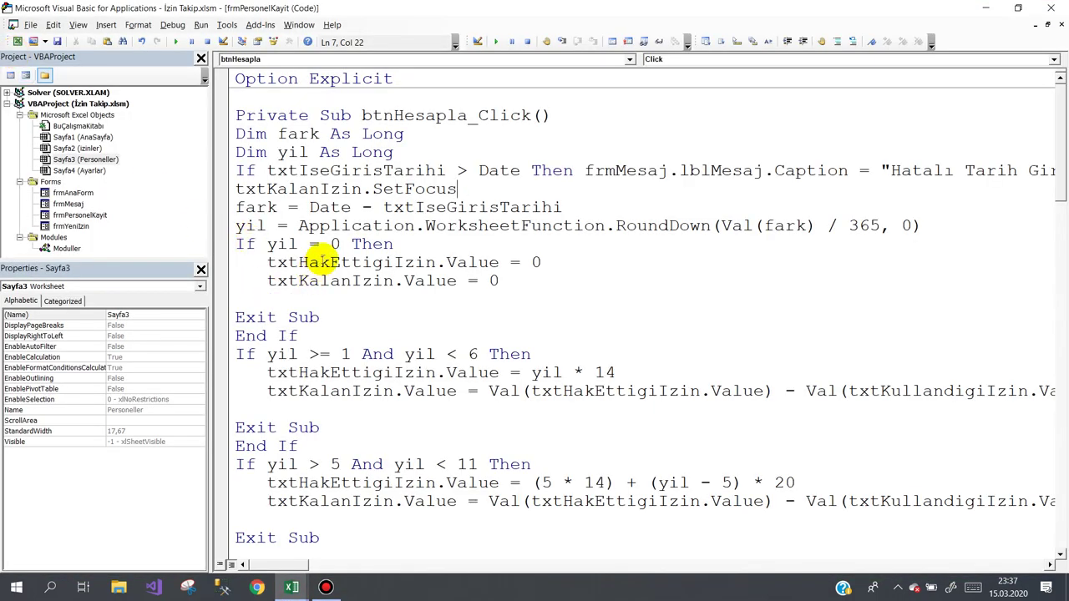
double_click(277, 190)
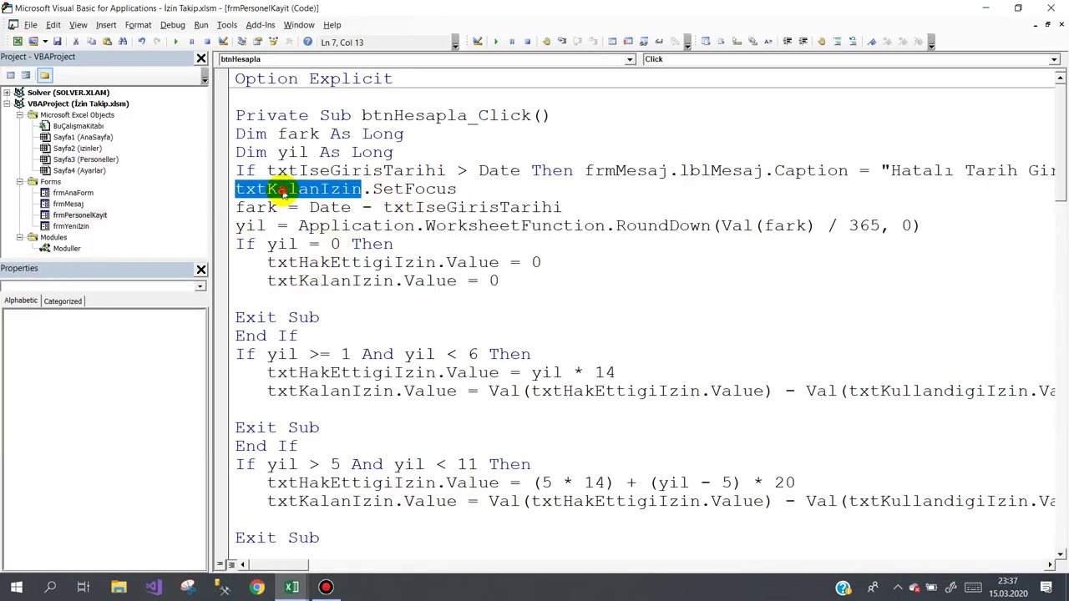
type("txtk")
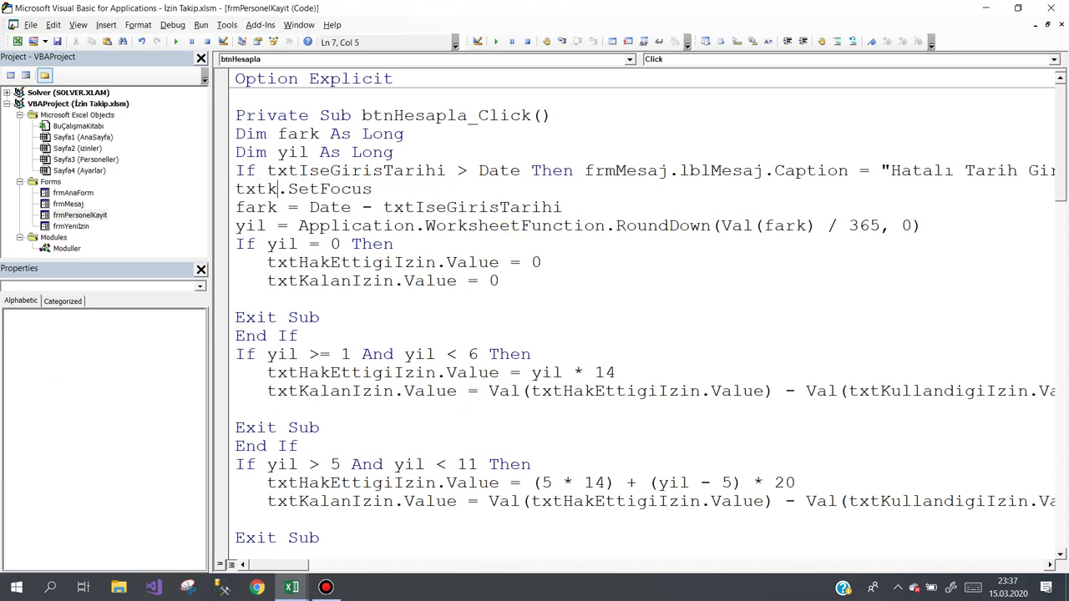
type("u")
key("ctrl+space")
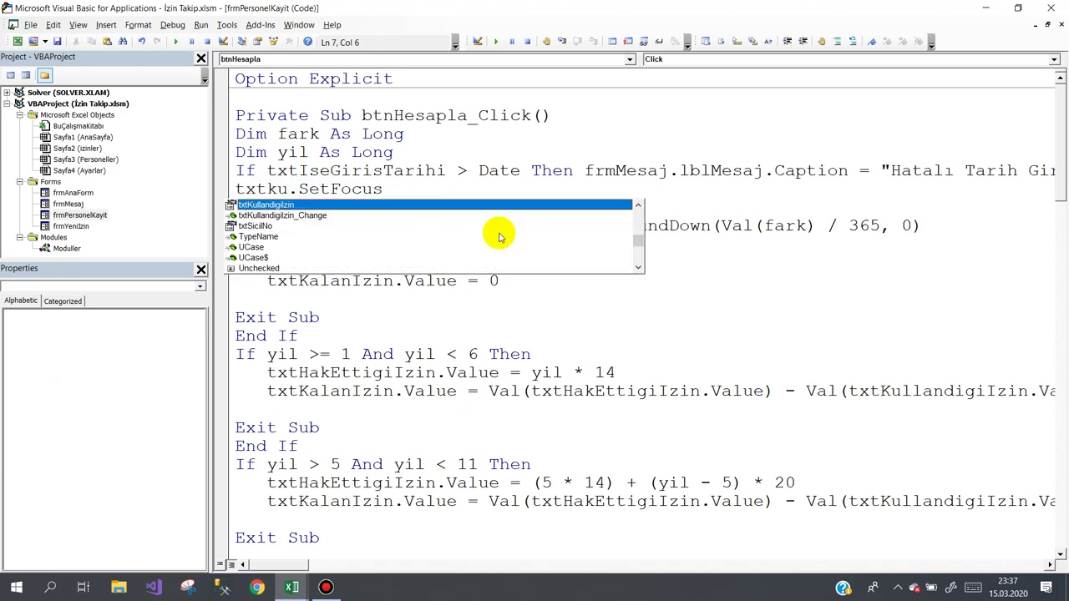
key("Tab")
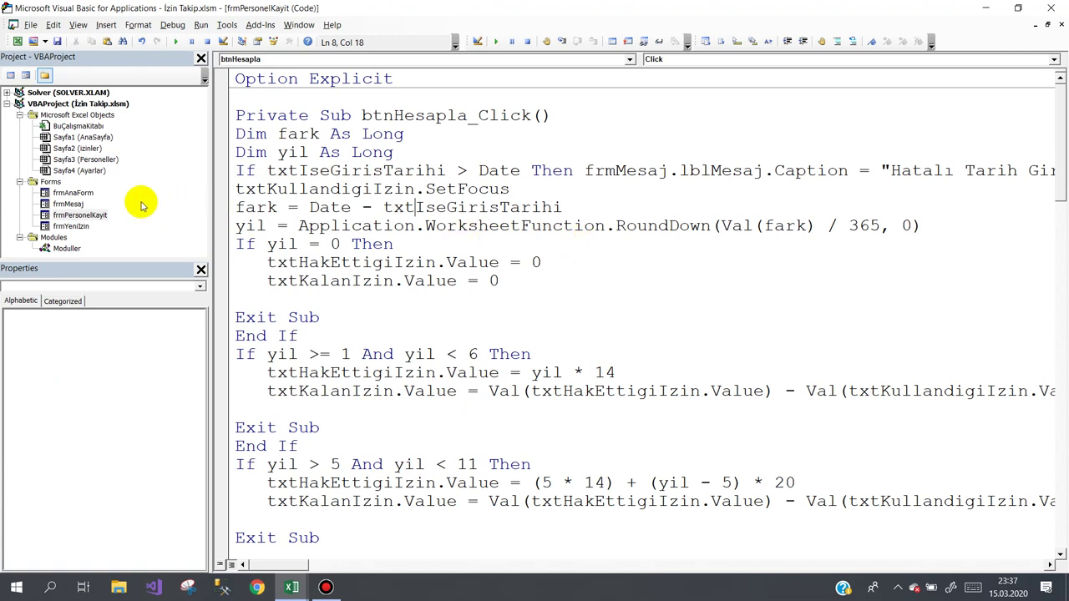
Step: Add a txtIseGirisTarihi_Change handler that calls btnHesapla_Click, then run the form
double_click(92, 216)
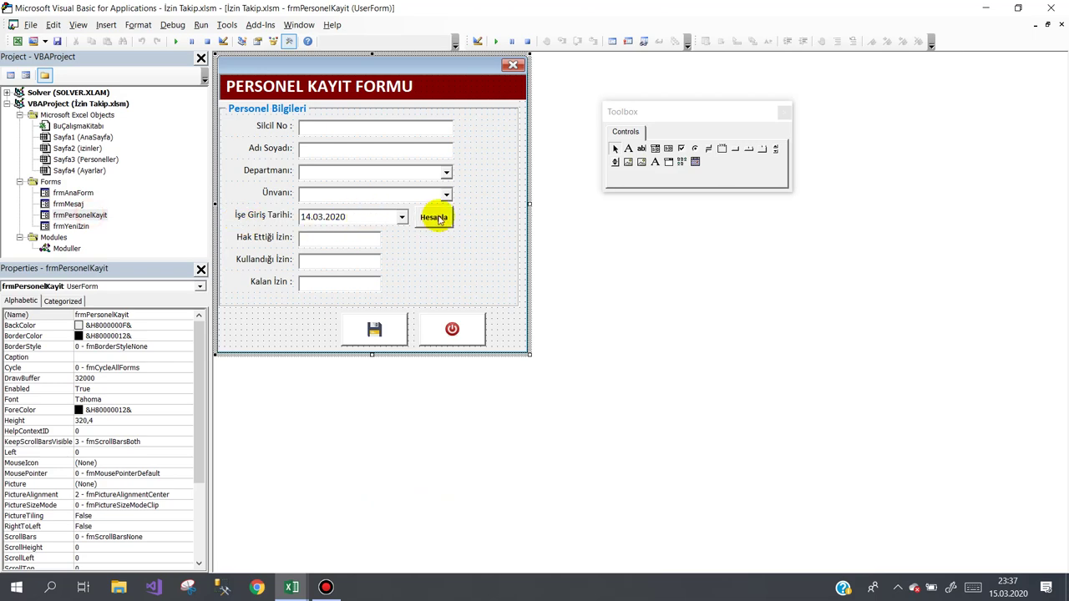
double_click(378, 217)
left_click(690, 62)
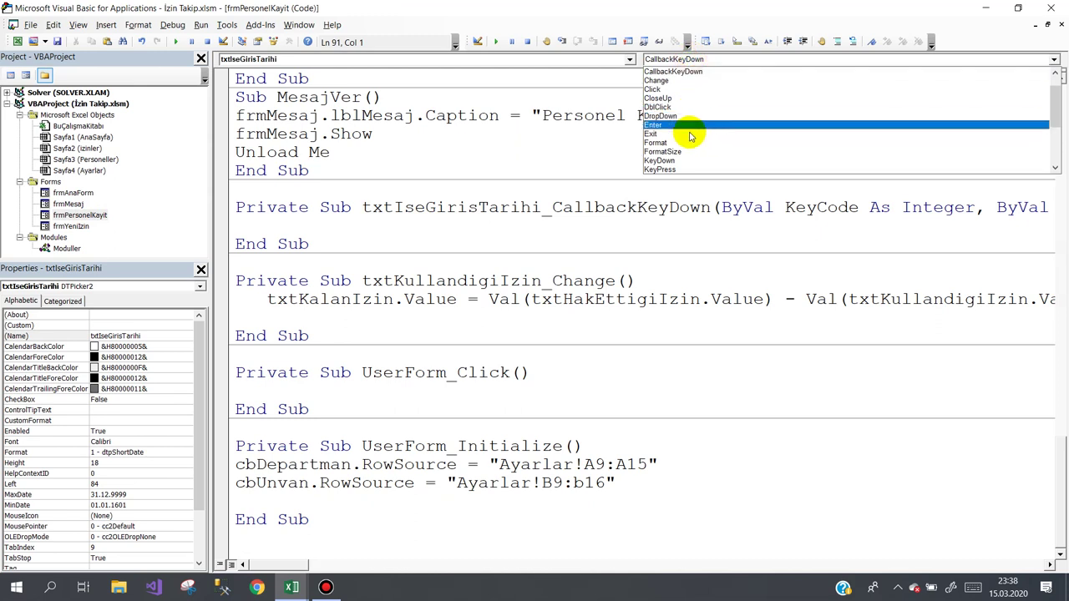
left_click(668, 80)
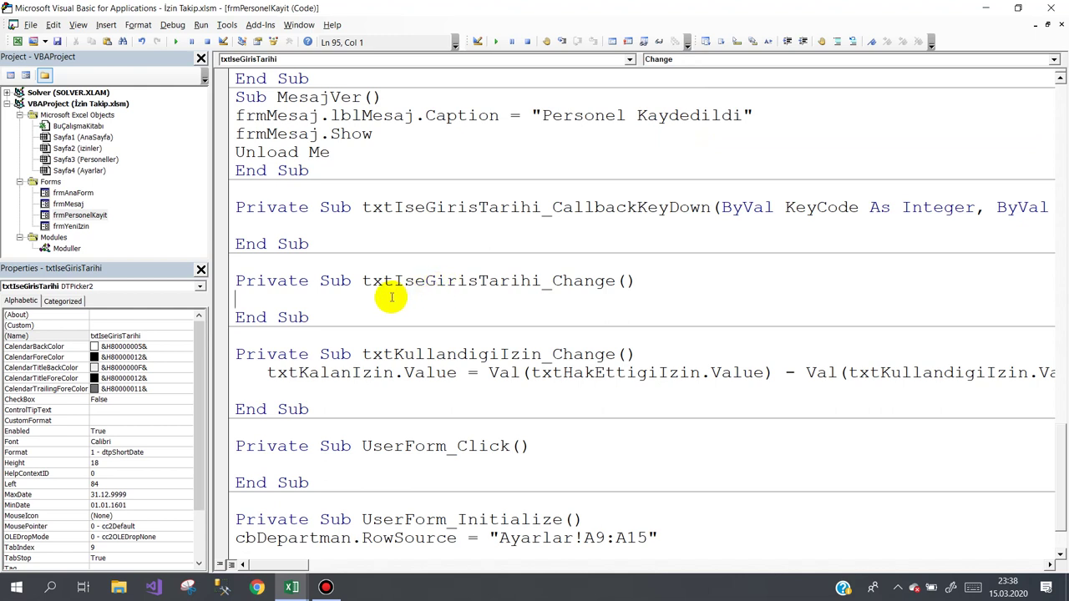
type("btnh")
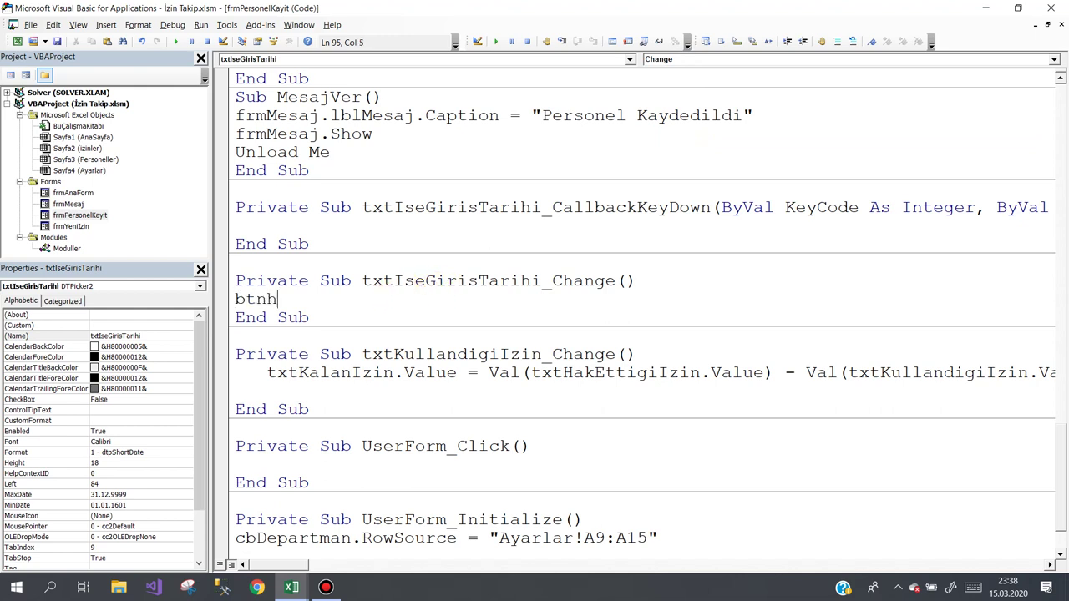
key("ctrl+space")
key("Down")
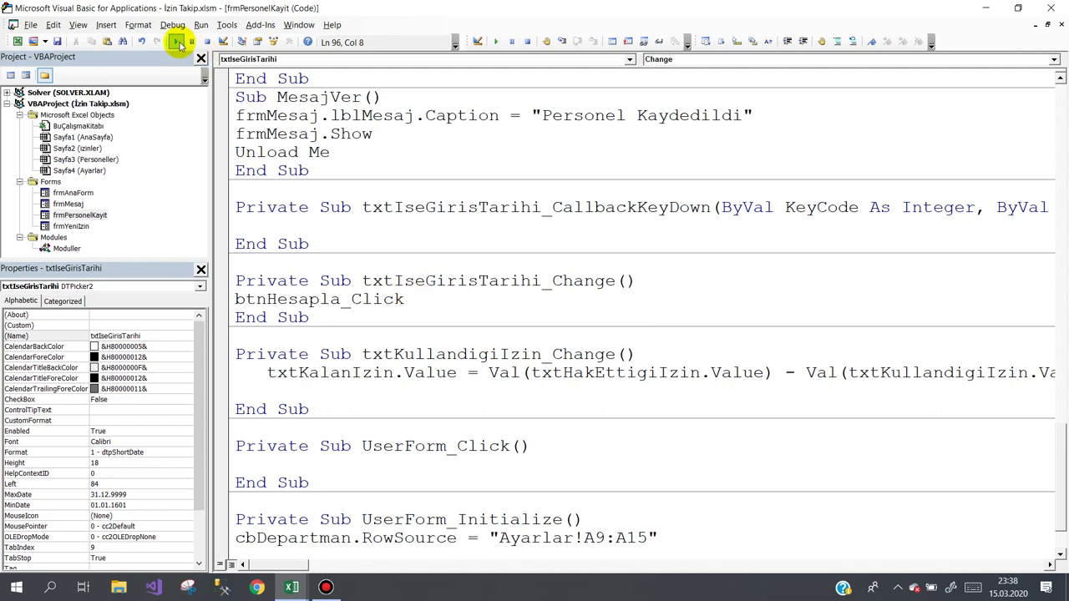
left_click(176, 42)
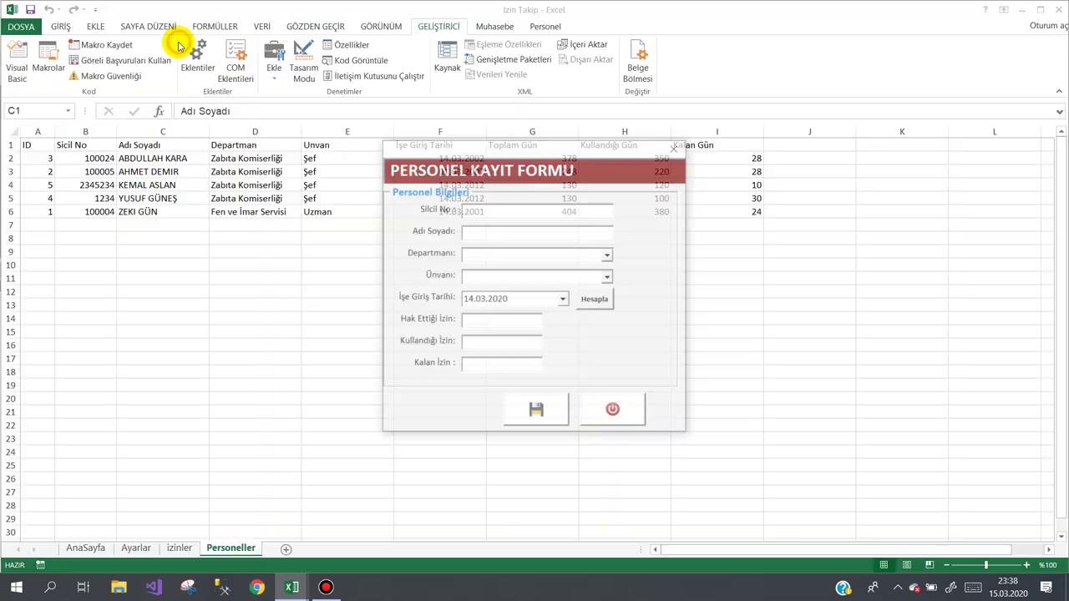
Step: Change the start date to 15.03.2020, see entitled and remaining leave become 0, then close the form
left_click(564, 299)
left_click(565, 299)
left_click(469, 299)
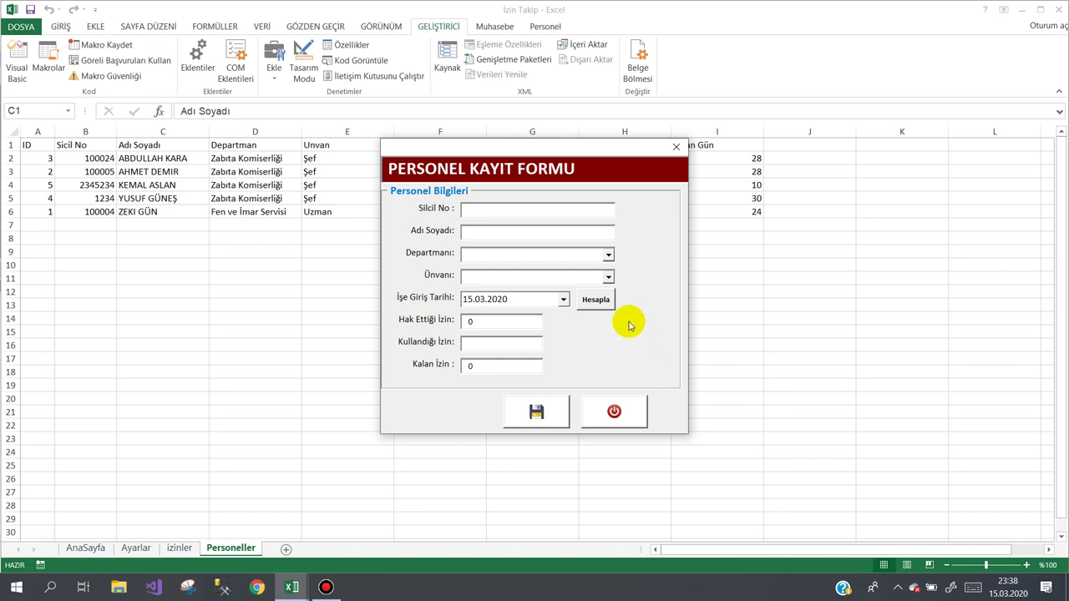
left_click(677, 147)
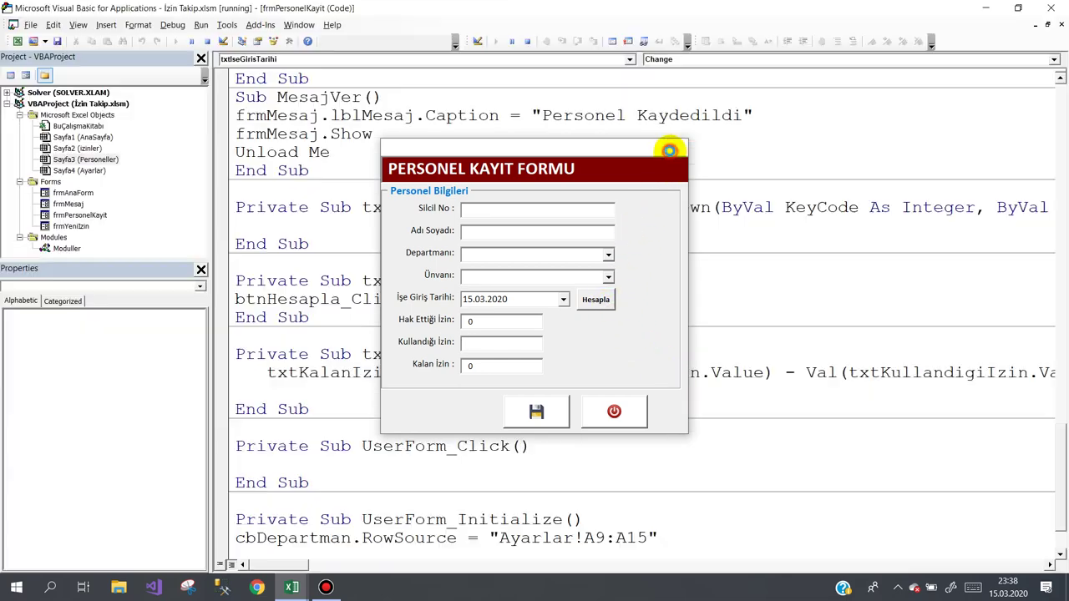
Step: Prefix the txtKullandigiIzin.SetFocus line with an apostrophe and rerun the record form
double_click(71, 227)
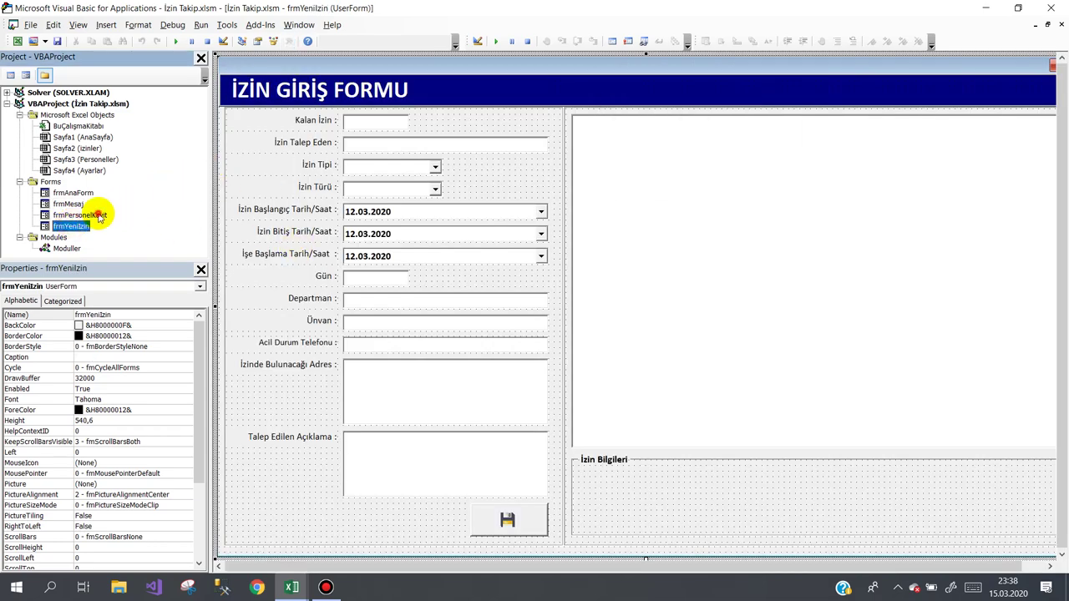
double_click(94, 214)
double_click(373, 326)
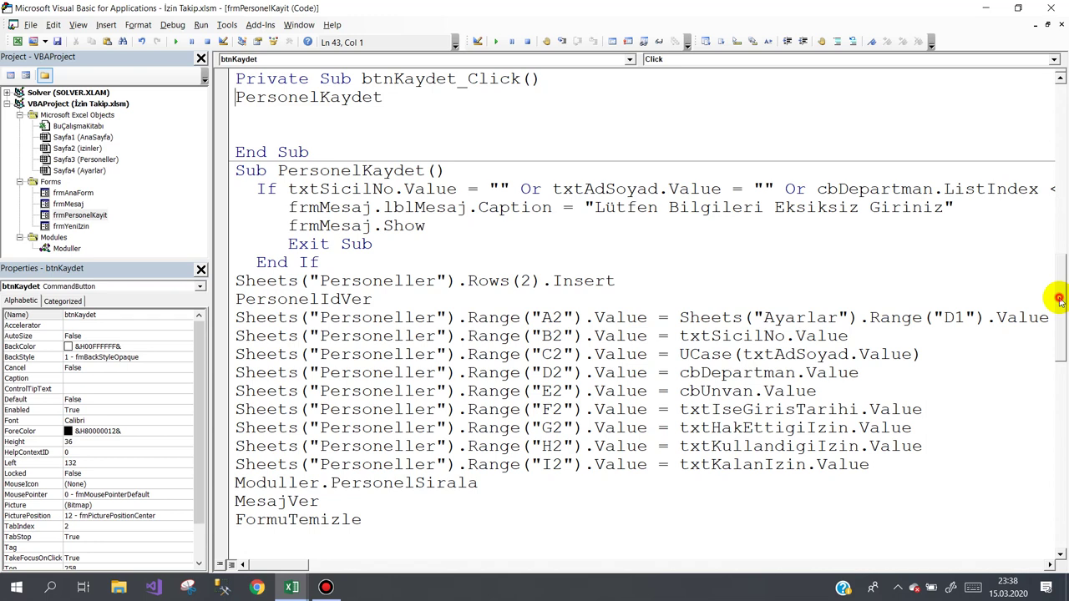
left_click_drag(1059, 299, 1061, 127)
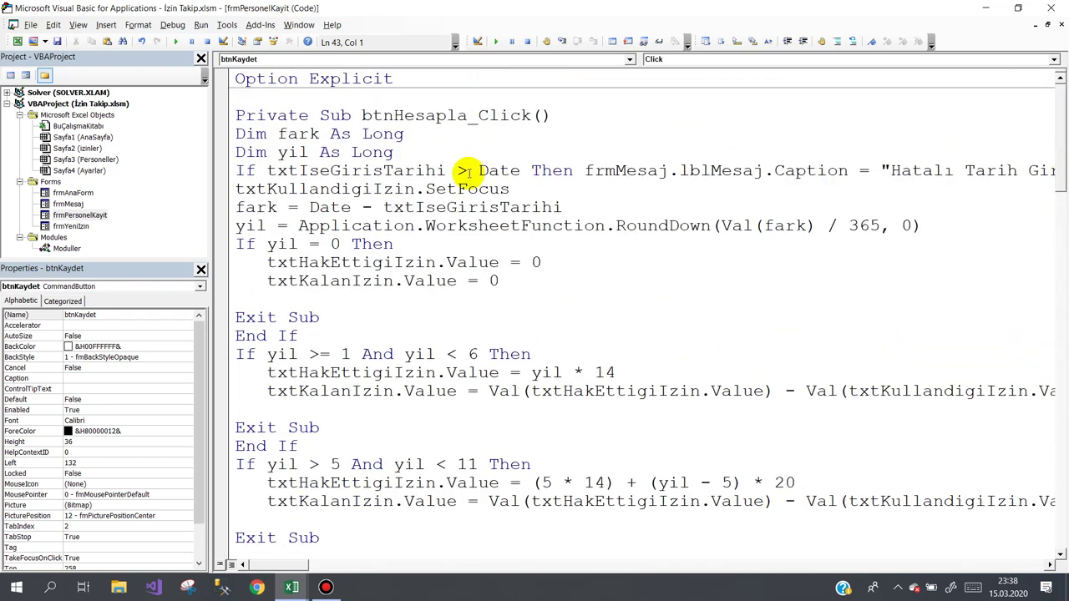
left_click(235, 188)
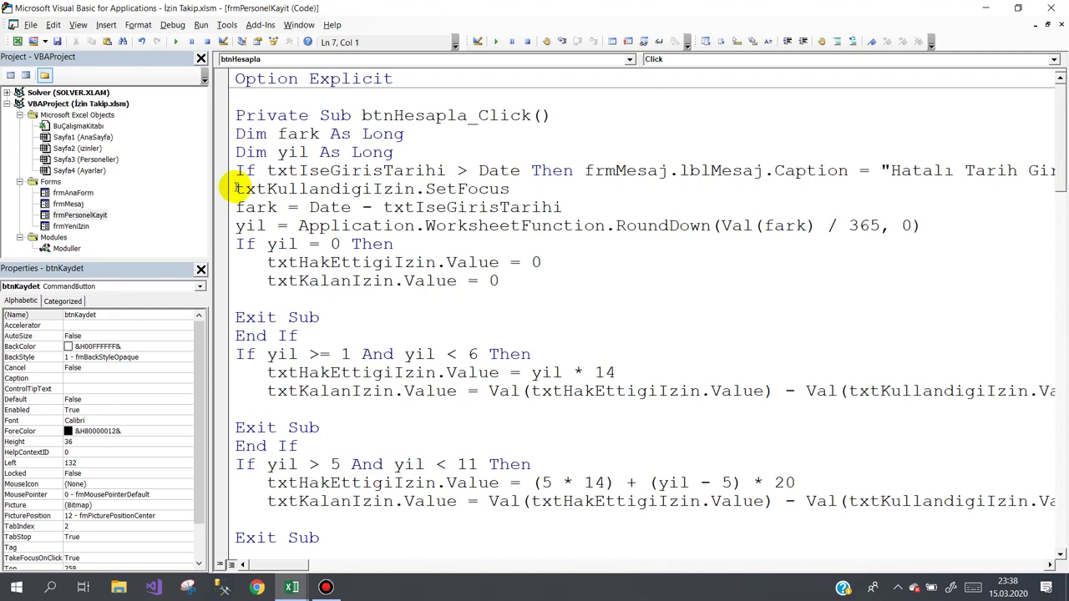
type("'")
left_click(309, 244)
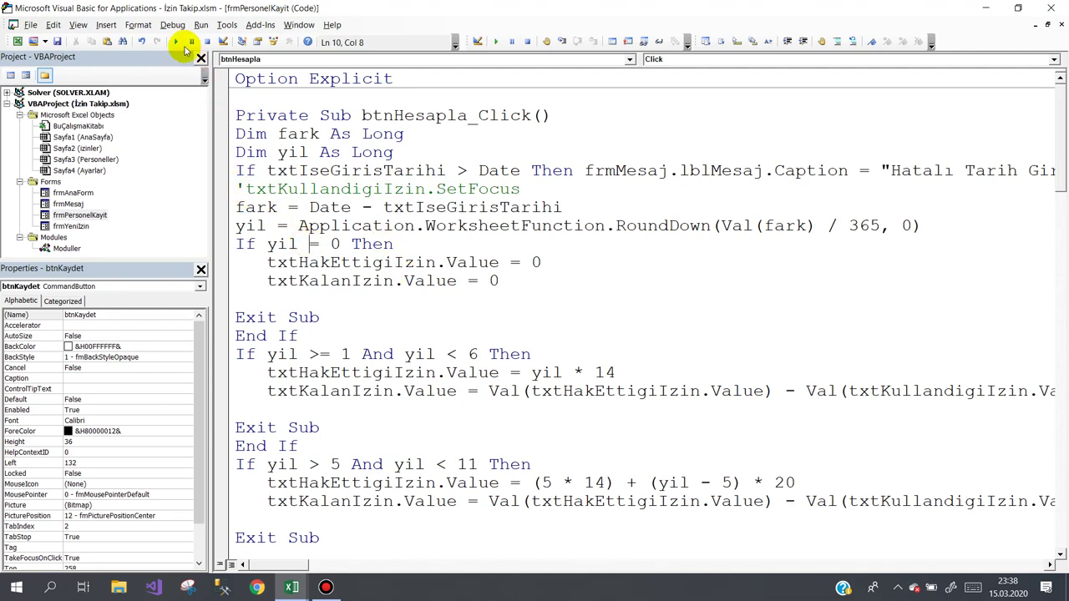
left_click(176, 41)
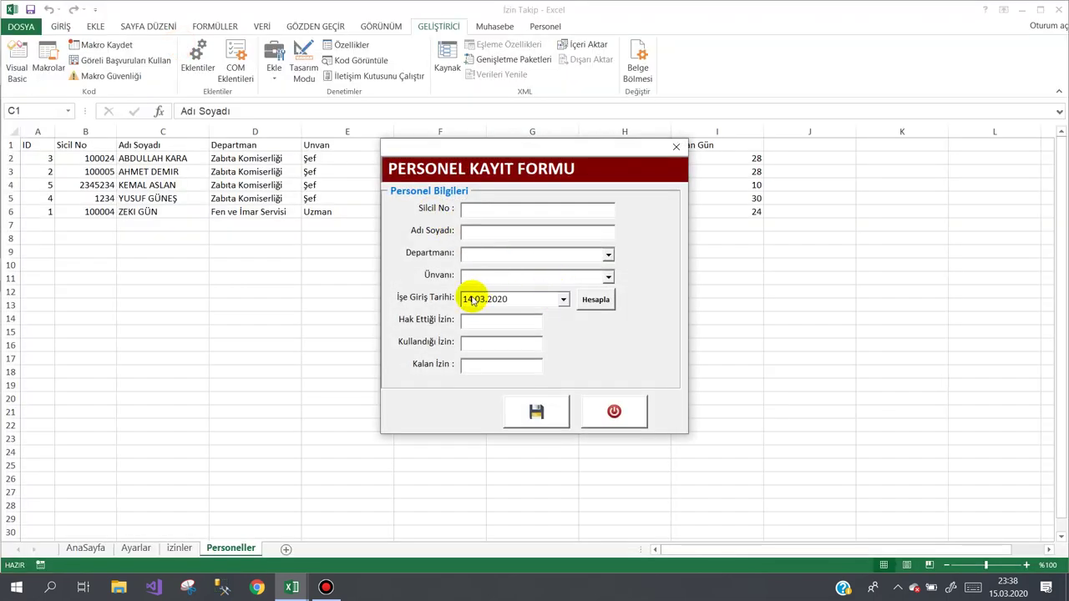
Step: Change the start date's day to 01, triggering the invalid date warning, then step through the month and year parts
left_click(468, 299)
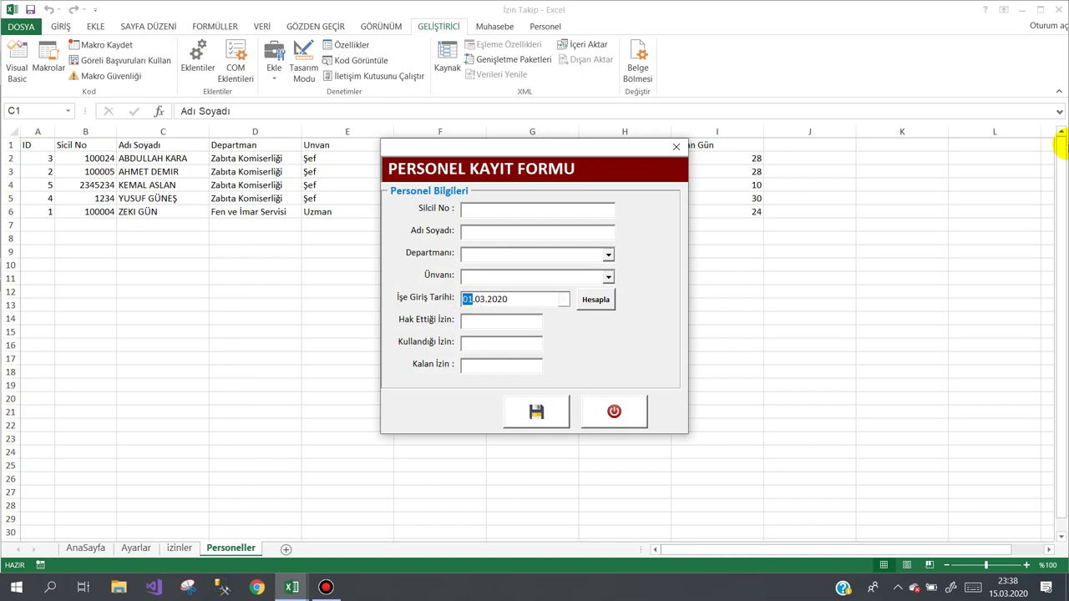
key("Right")
key("Tab")
double_click(480, 301)
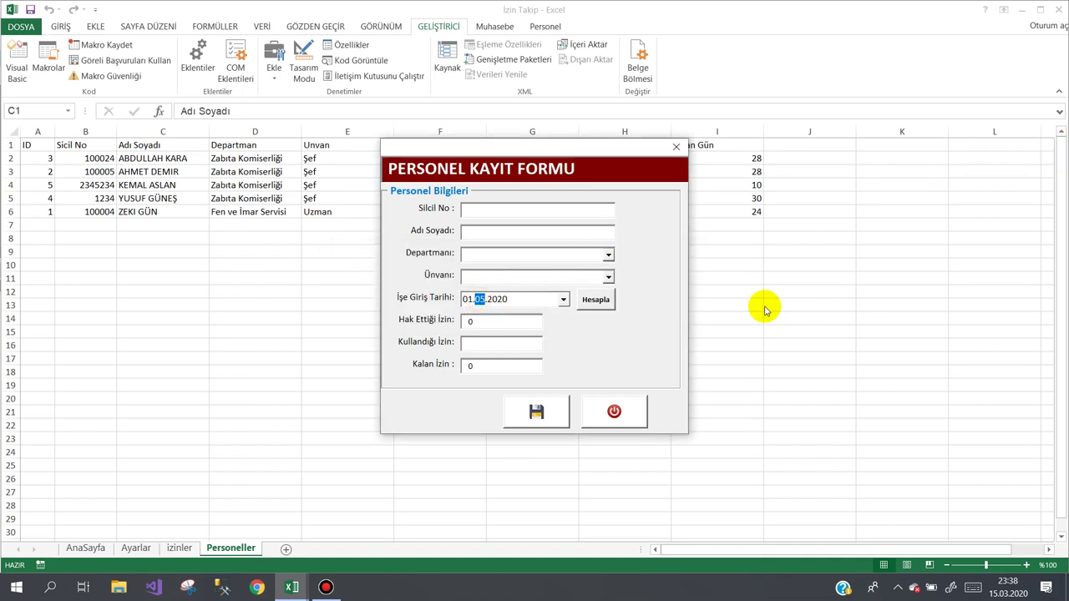
key("Right")
key("Right")
key("Right")
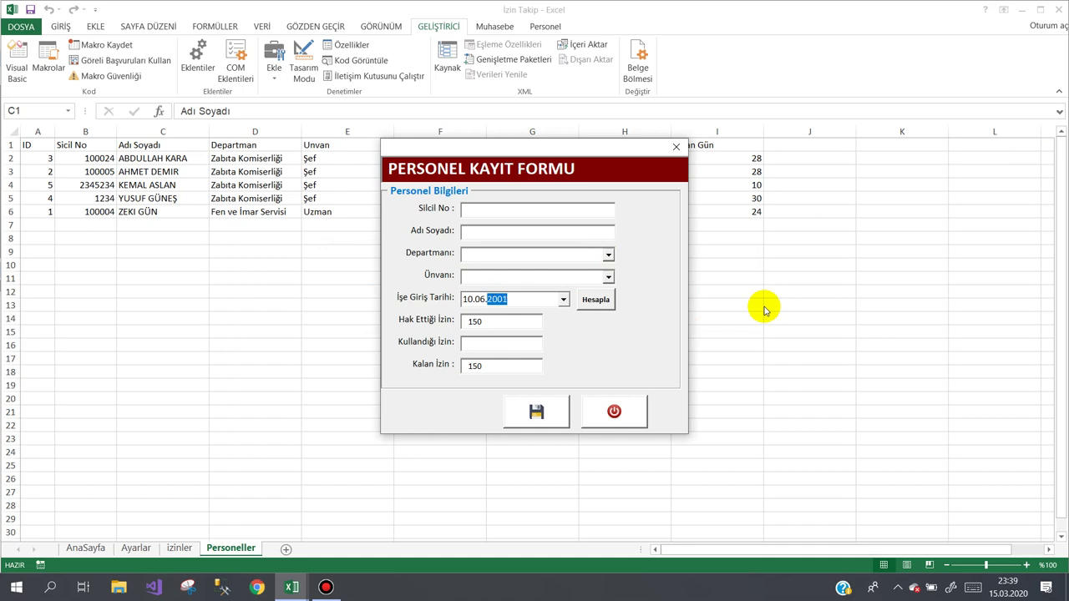
key("Right")
Step: Use the calendar's year spinner to set the hire year back to 1995
left_click(563, 299)
left_click(552, 324)
left_click(562, 327)
left_click(562, 327)
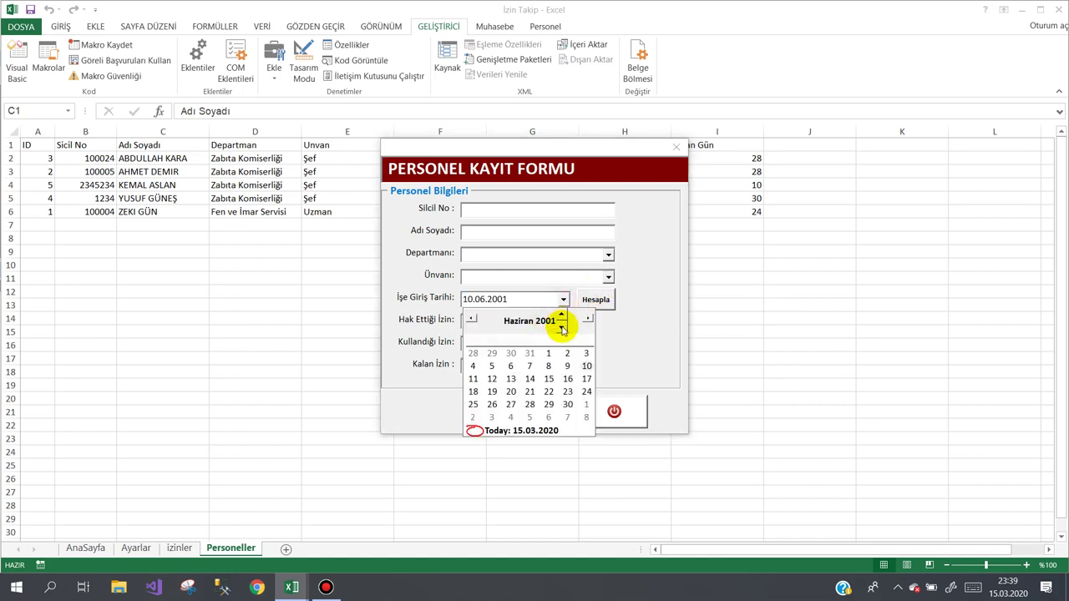
left_click(562, 328)
left_click(562, 327)
left_click(562, 328)
left_click(562, 328)
left_click(632, 322)
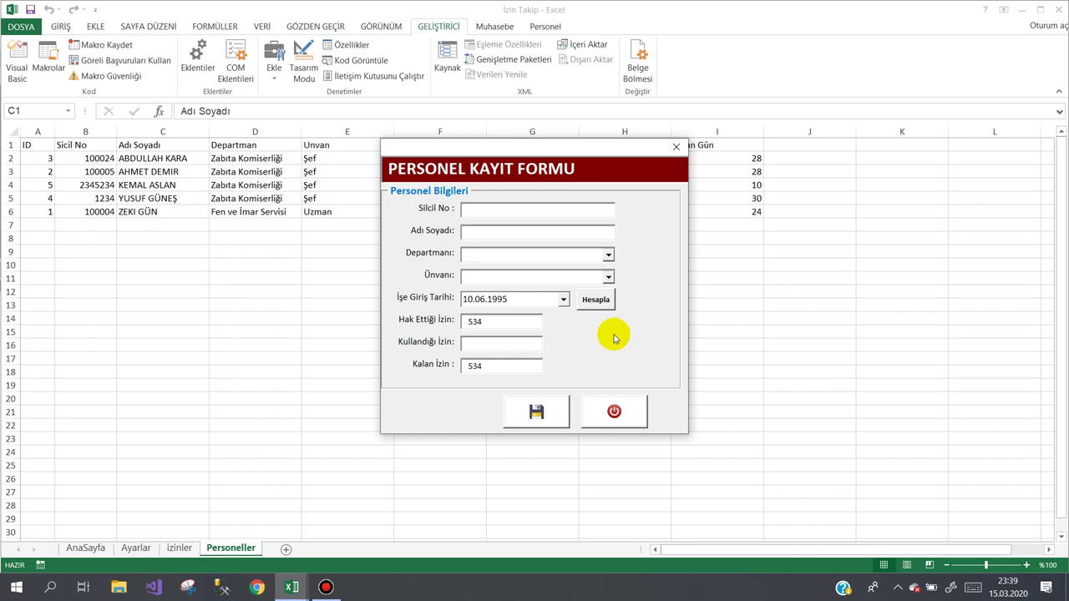
double_click(505, 299)
Step: Step the hire year forward to 2004 (10.06.2004) and recalculate, giving 300 entitled days
left_click(563, 299)
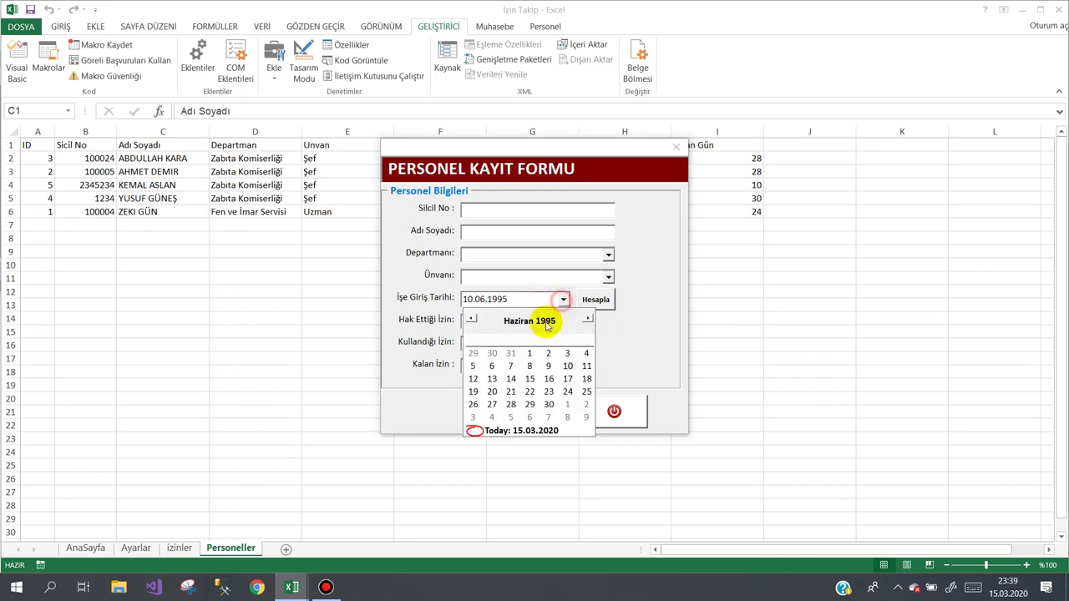
left_click(547, 324)
left_click(561, 316)
left_click(561, 315)
double_click(562, 315)
left_click(561, 316)
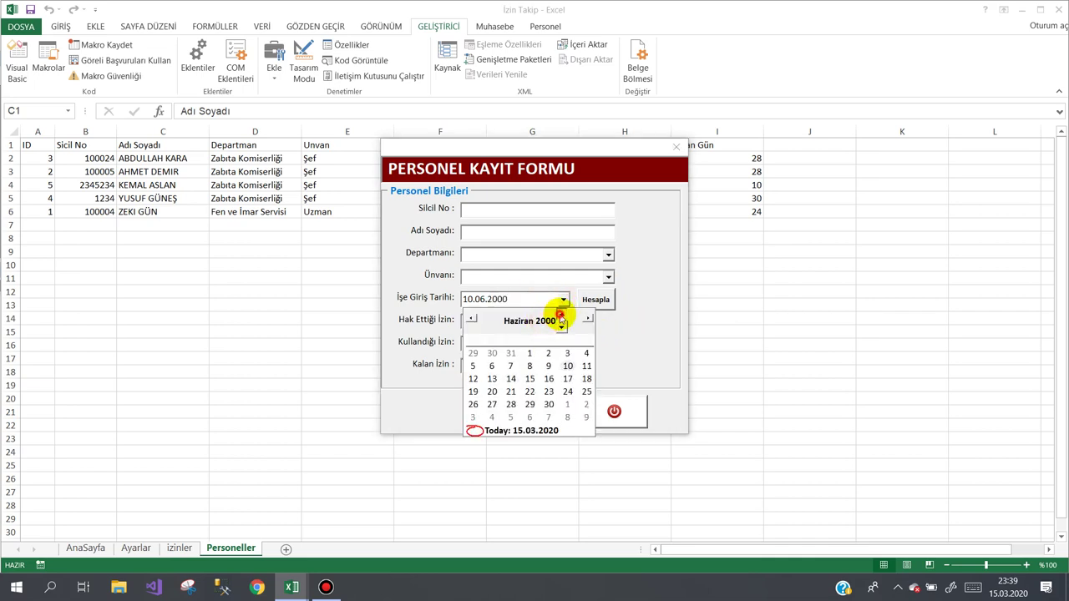
left_click(561, 316)
left_click(561, 316)
left_click(562, 316)
left_click(562, 315)
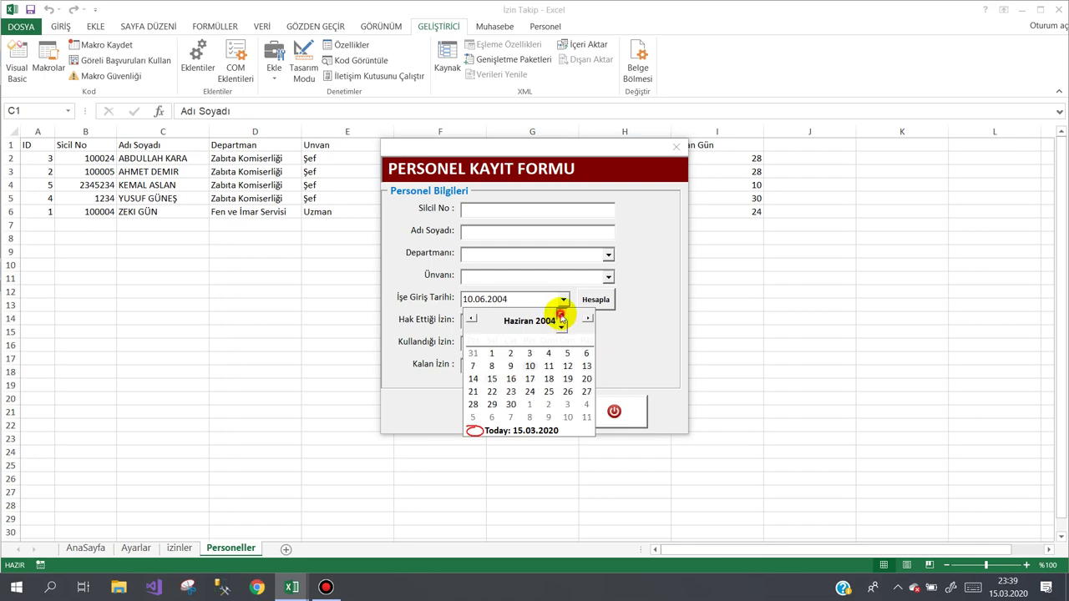
left_click(639, 334)
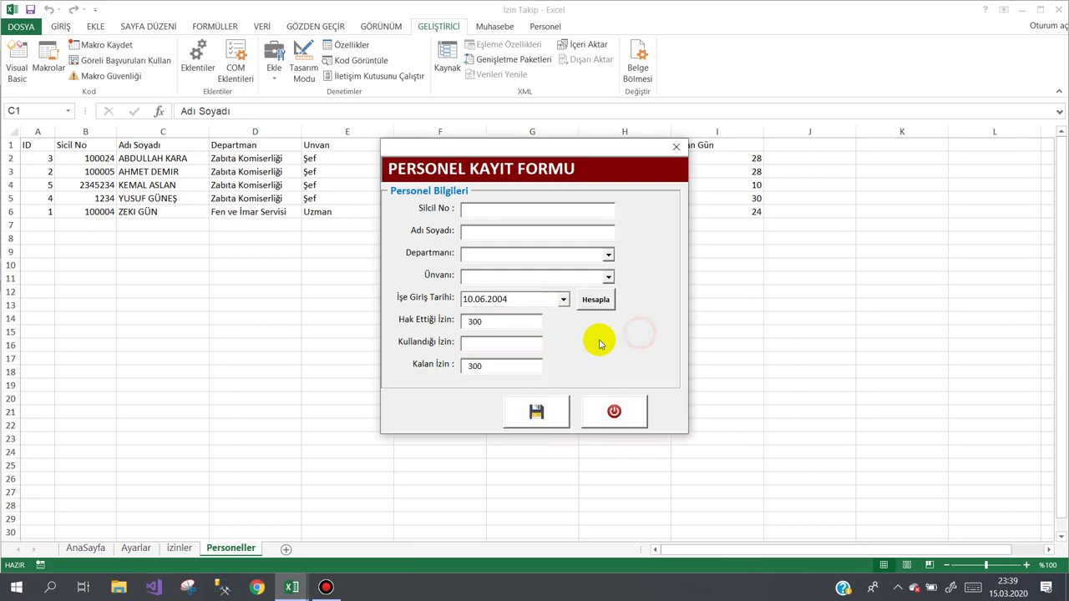
left_click(488, 324)
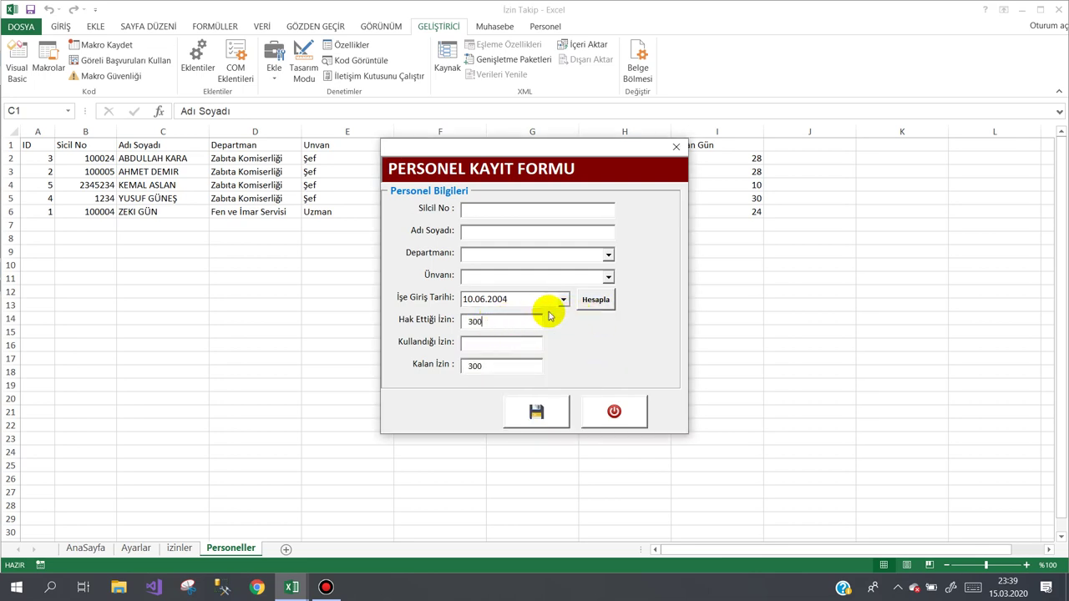
left_click(594, 299)
Step: Close the form and set the Hesapla button's Visible property to False
left_click(614, 413)
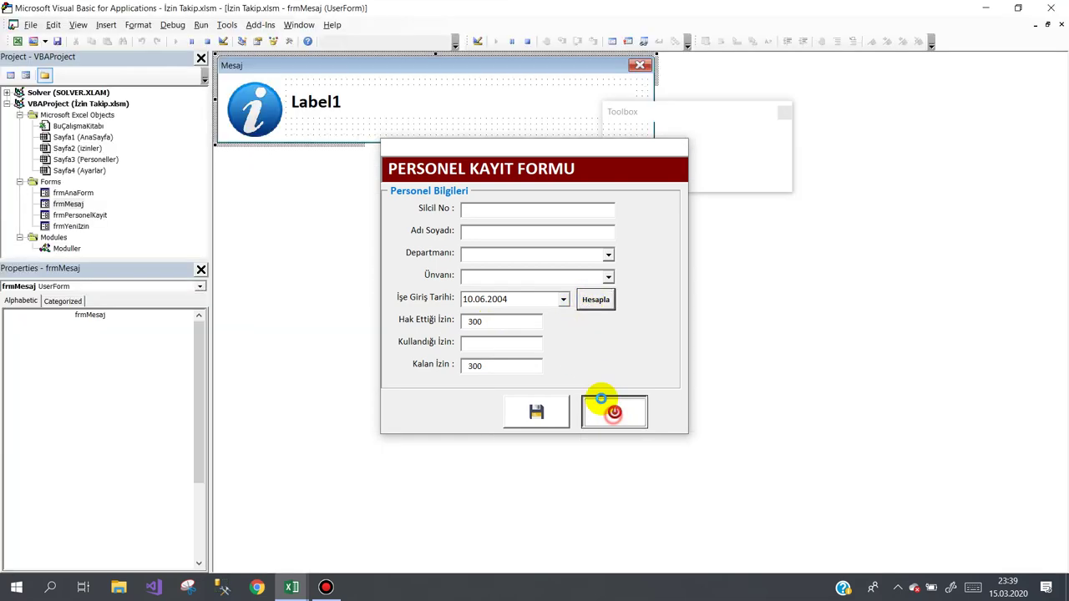
left_click(428, 217)
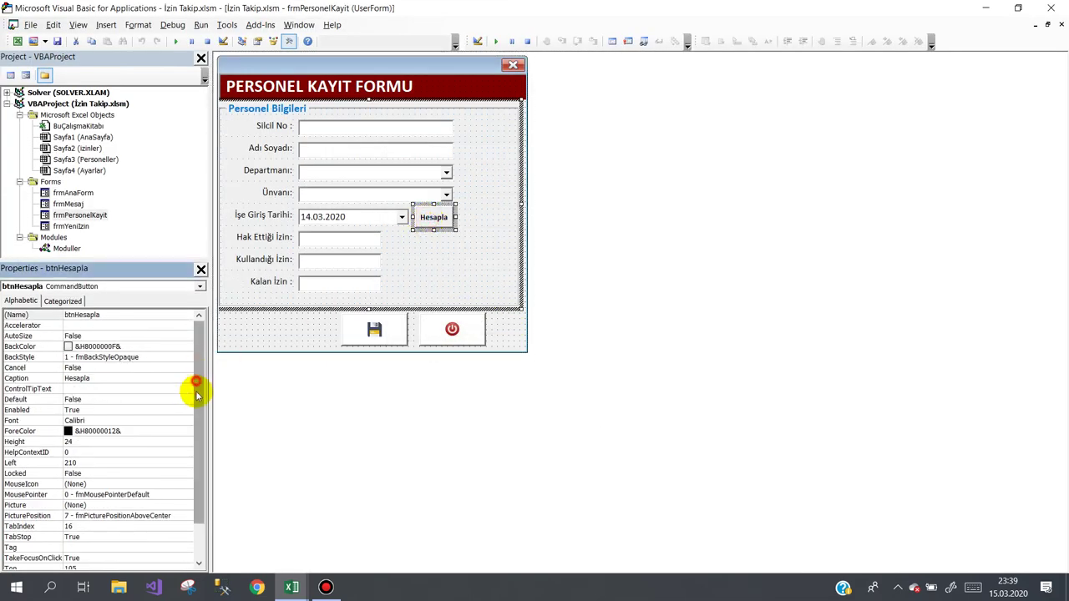
left_click_drag(202, 371, 199, 407)
left_click(17, 538)
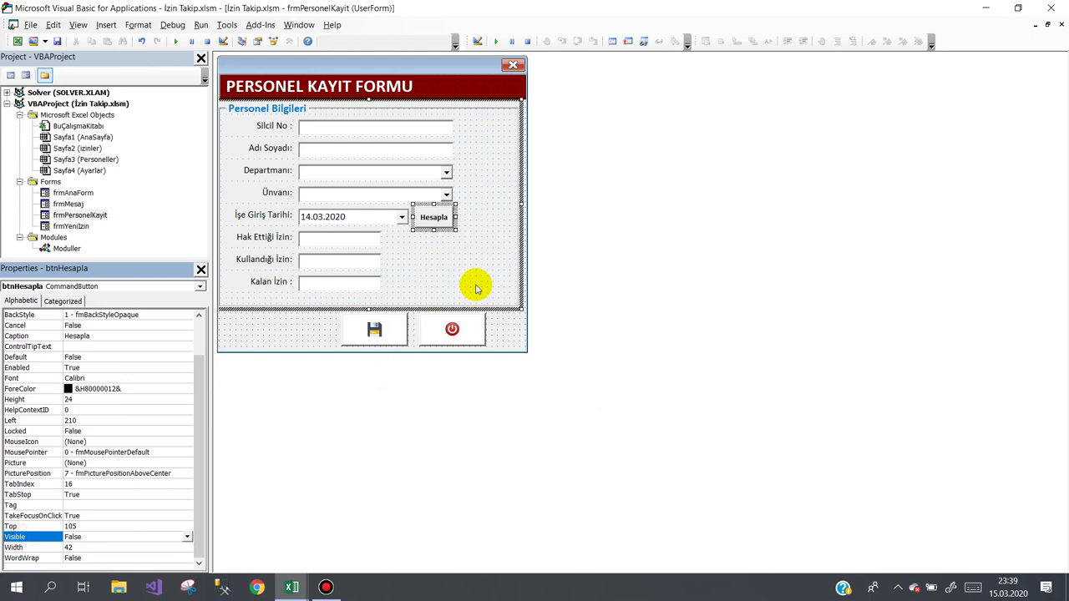
left_click(503, 328)
Step: Run the form and enter Sicil No 100522, Fen ve İmar Servisi, a title and hire date 01.03.2010
left_click(178, 42)
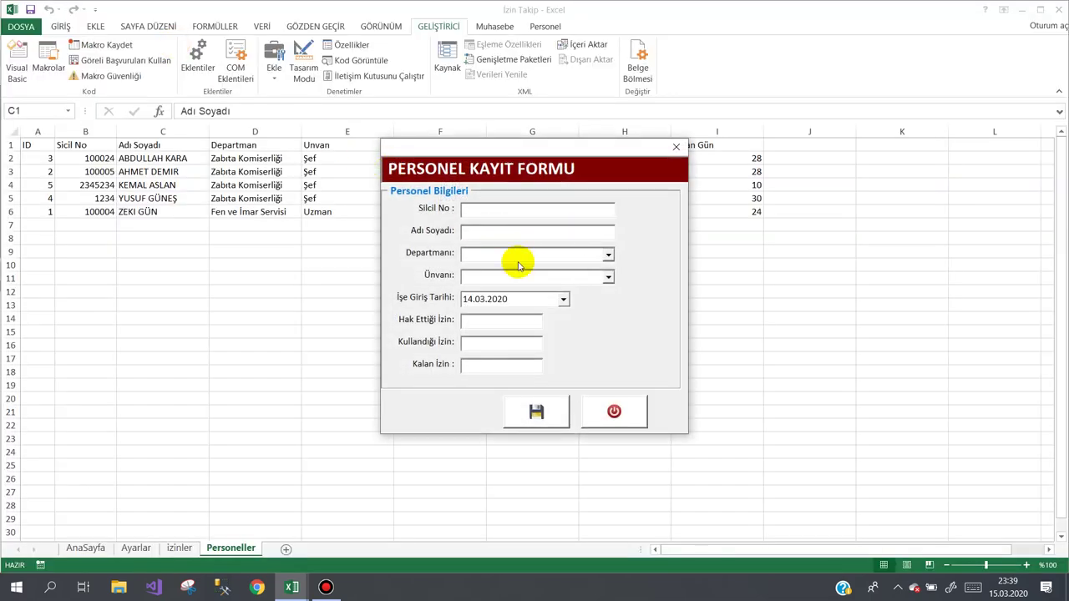
left_click(511, 209)
type("100522")
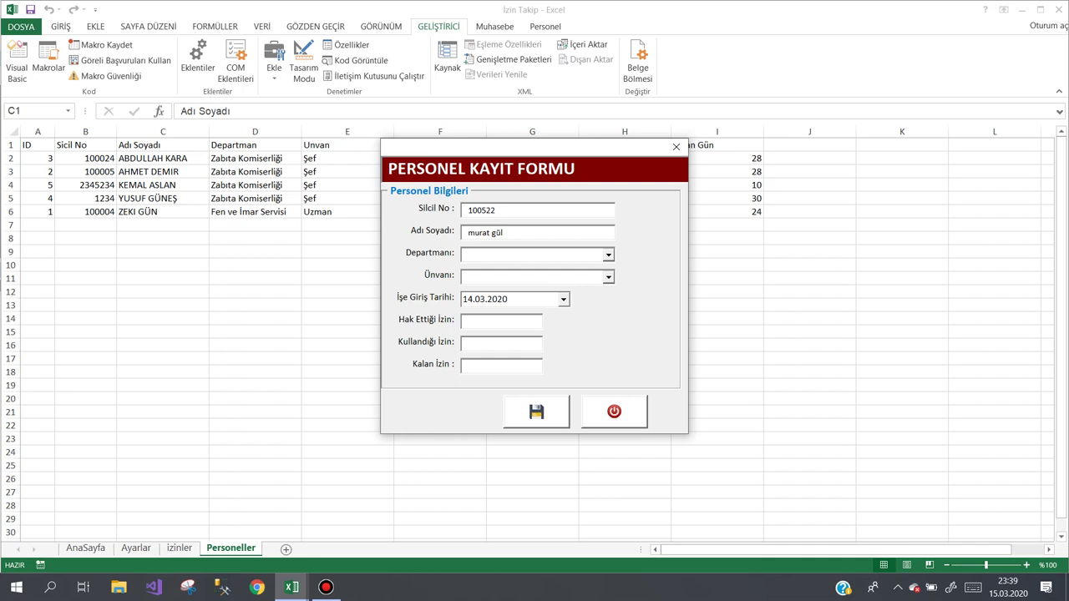
key("Down")
key("Tab")
key("Down")
key("Tab")
type("01.")
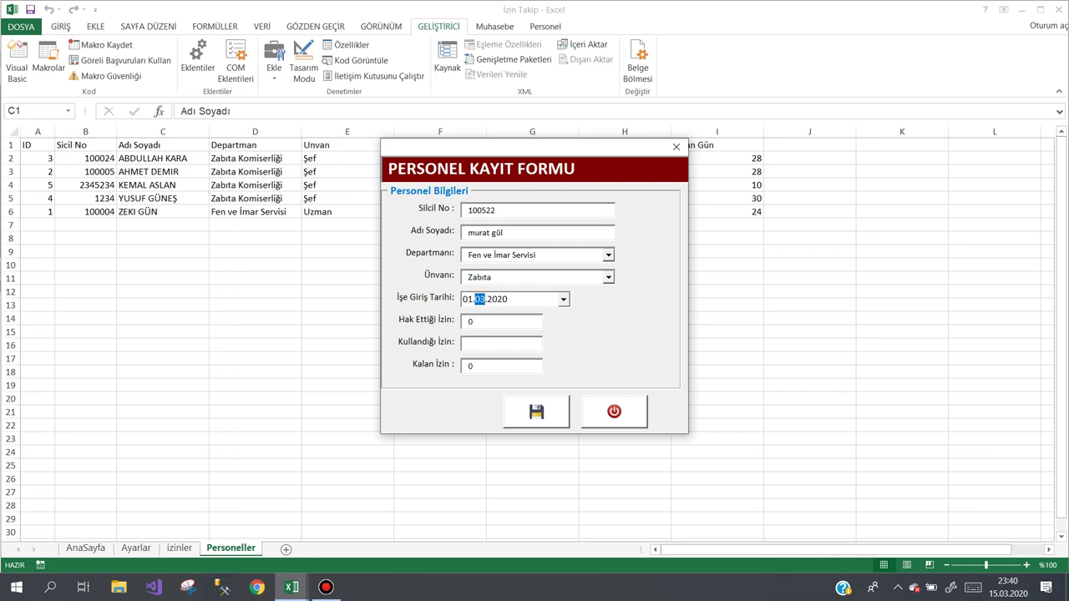
type("03")
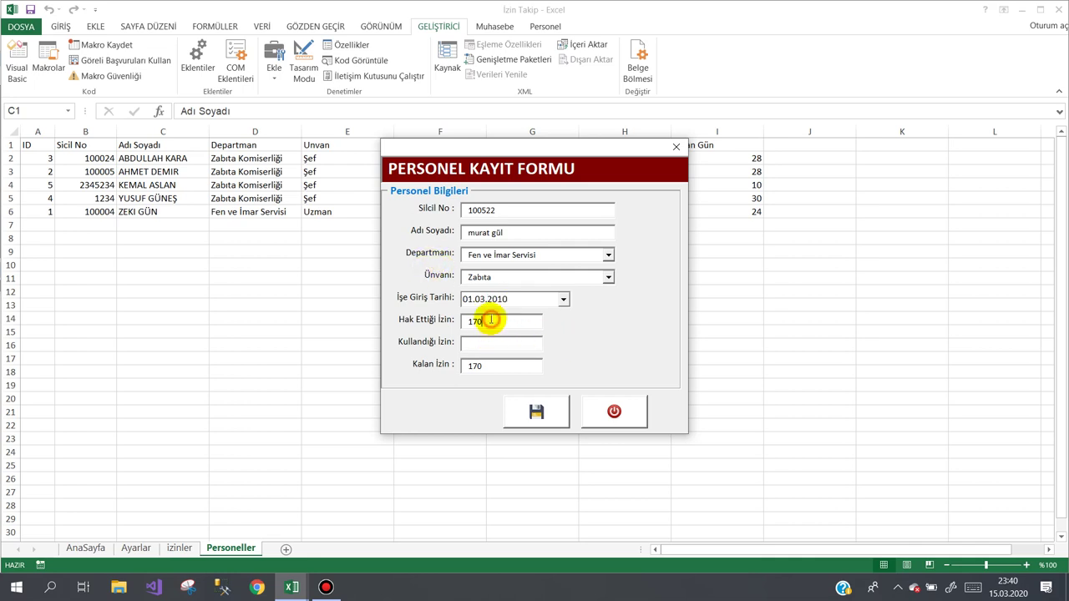
left_click_drag(492, 320, 406, 327)
Step: Overwrite entitled leave with 3242 and remaining leave with 23, showing the boxes are editable
type("3242")
left_click_drag(472, 365, 425, 365)
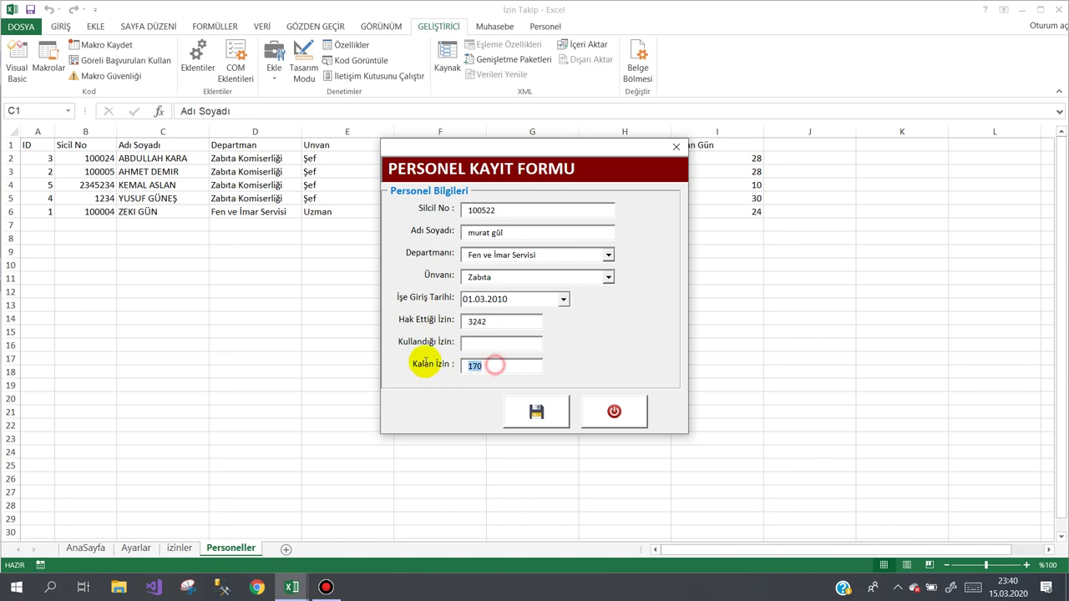
type("234")
Step: Close the form and set Locked to True for both the Hak Ettiği İzin and Kalan İzin boxes
left_click(614, 411)
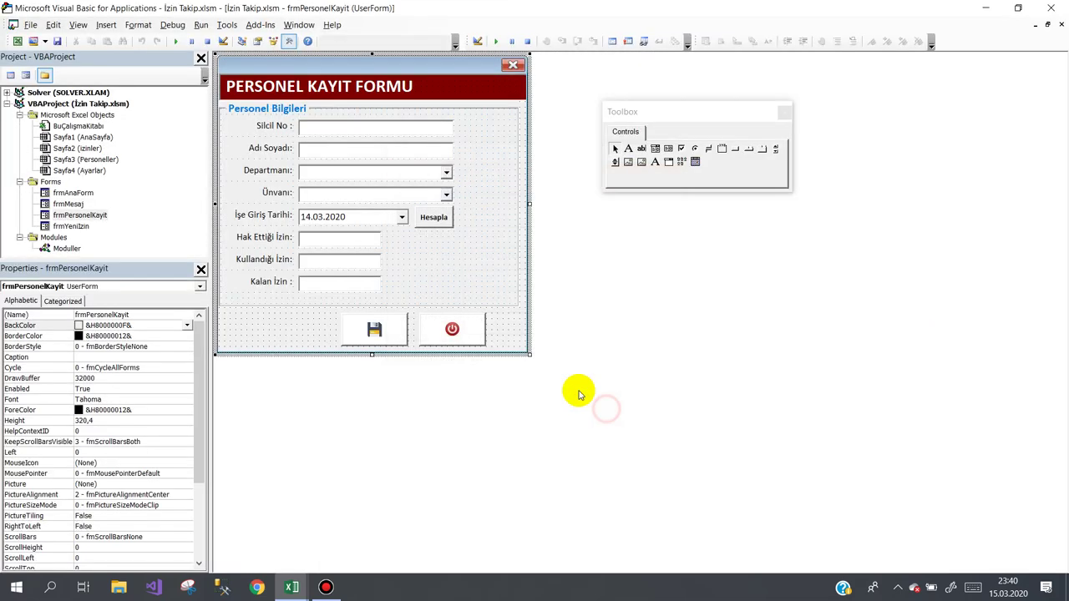
left_click(335, 240)
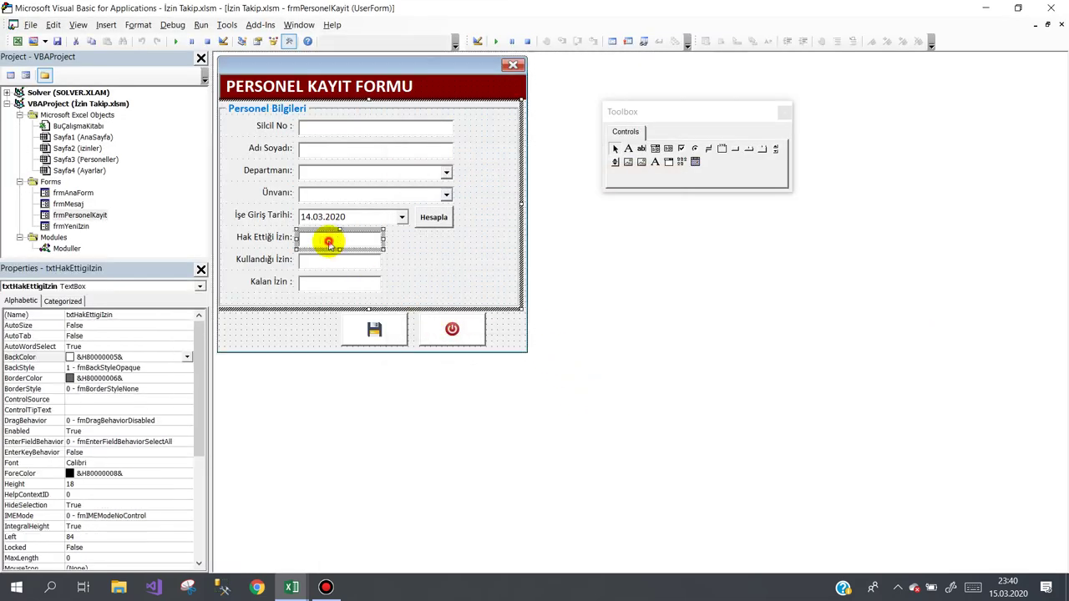
left_click(324, 284, "ctrl")
scroll(203, 398, "down", 3)
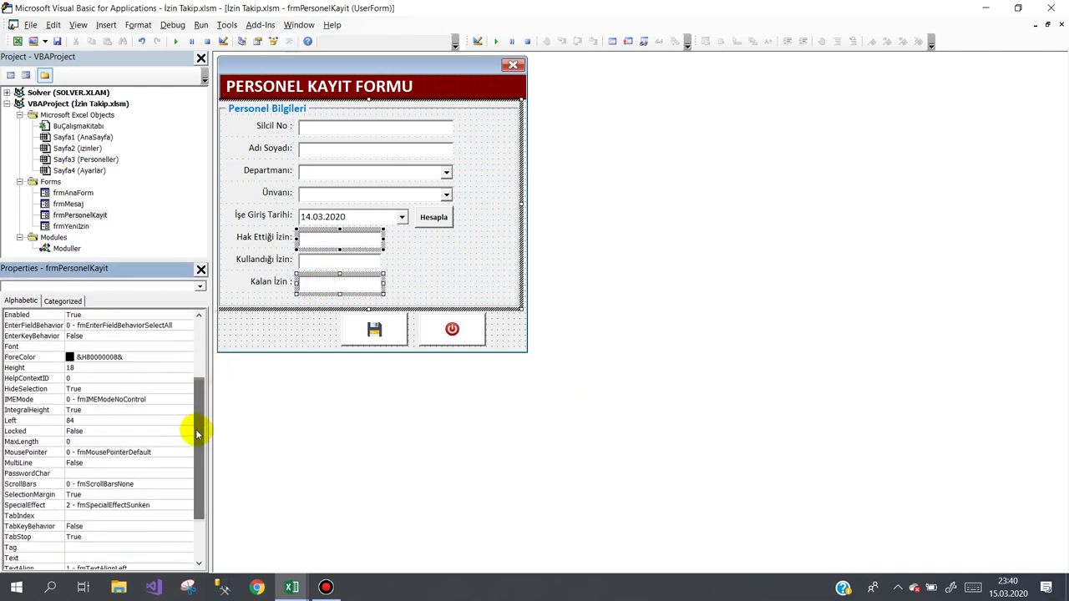
left_click(45, 430)
double_click(45, 430)
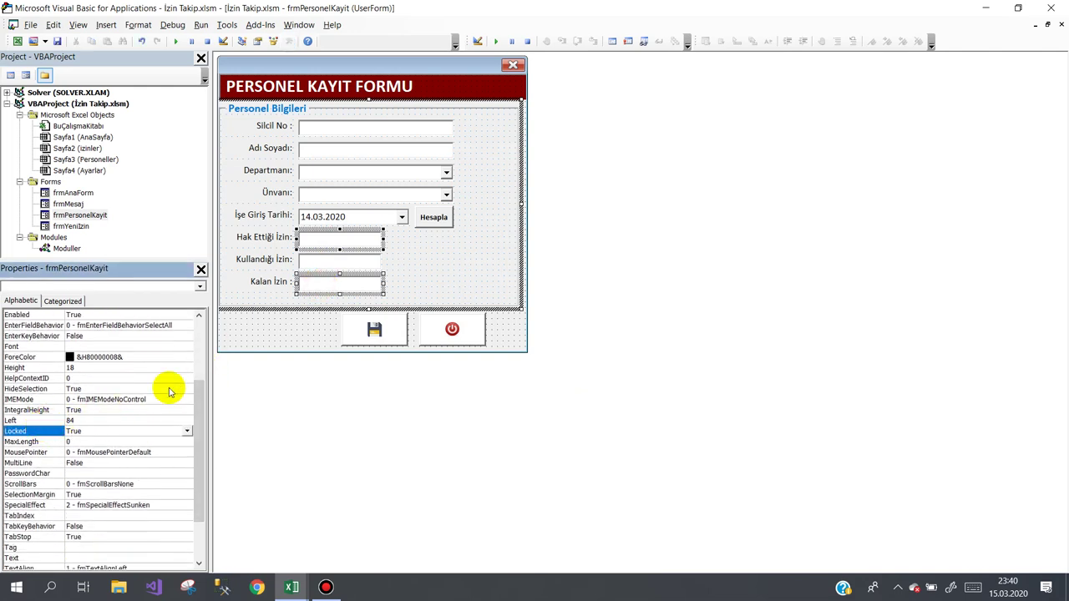
left_click(392, 219)
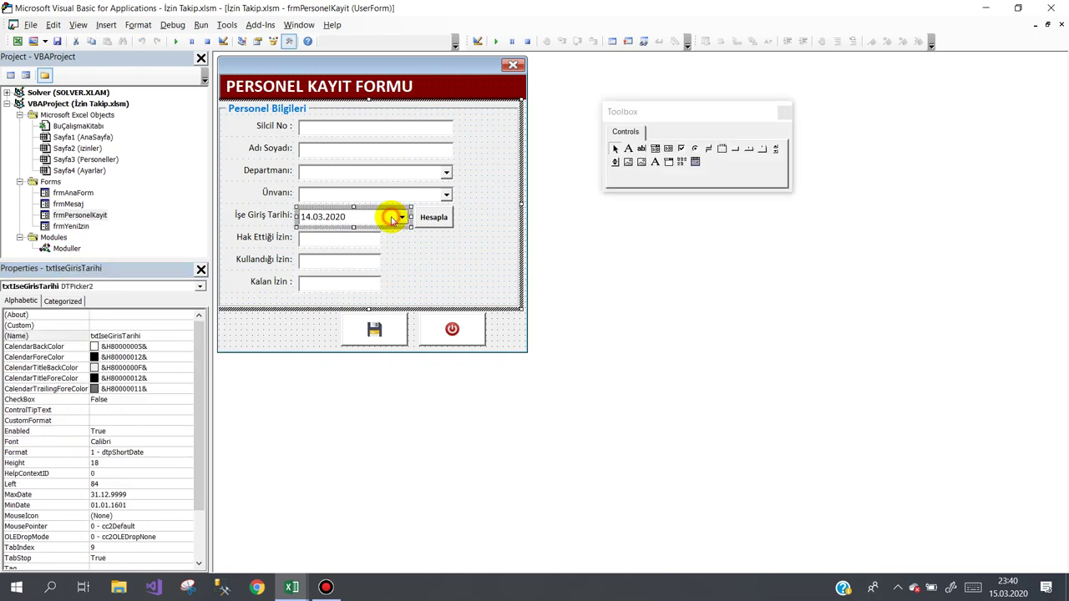
Step: Add DropDown and KeyDown event handlers for the hire-date picker
double_click(393, 219)
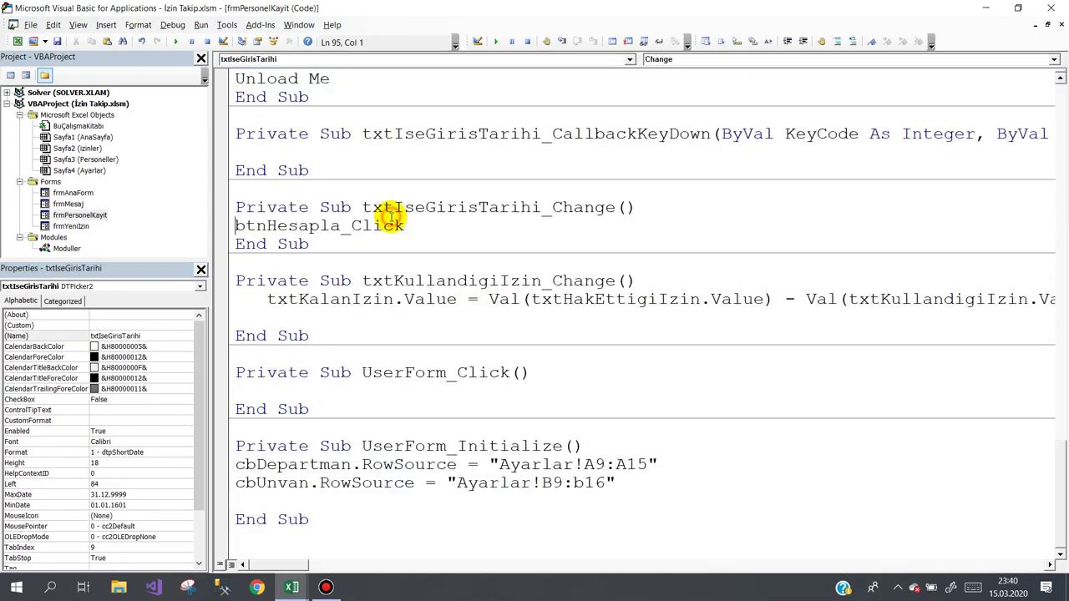
left_click(706, 57)
left_click(678, 107)
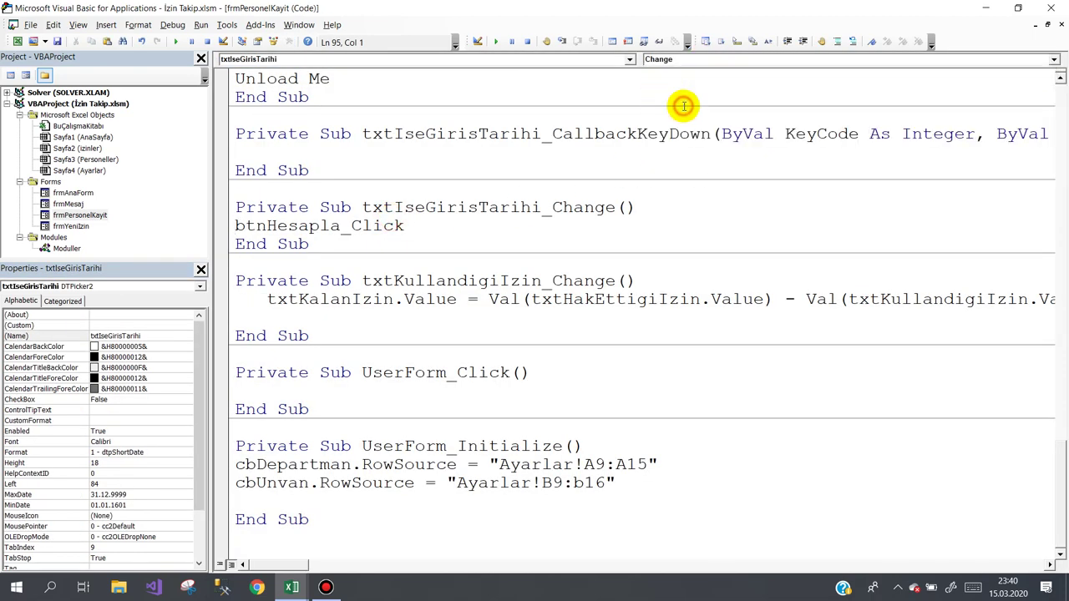
left_click(680, 60)
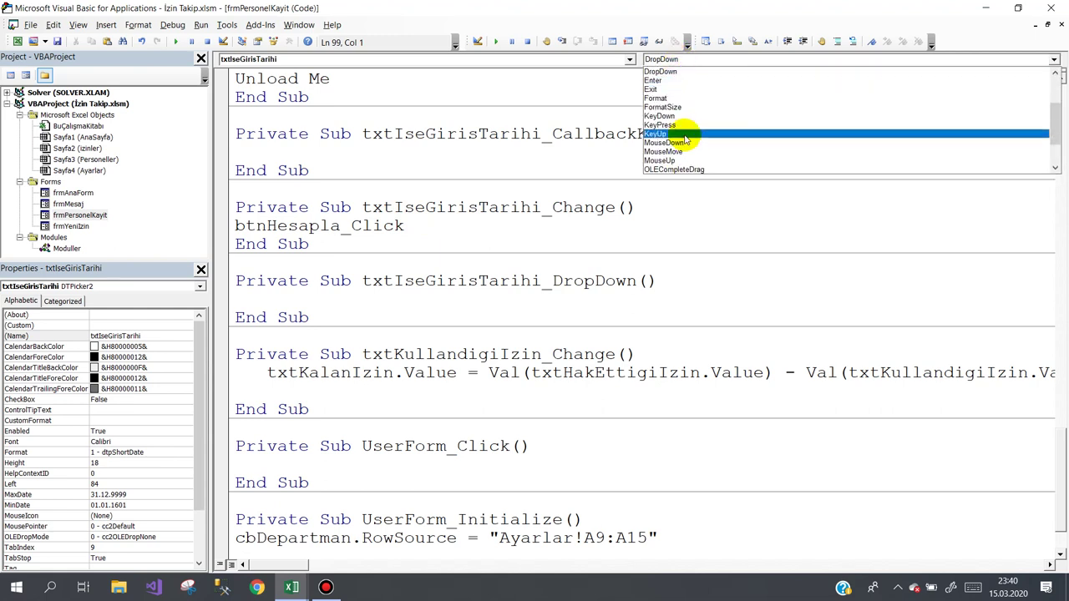
left_click(683, 117)
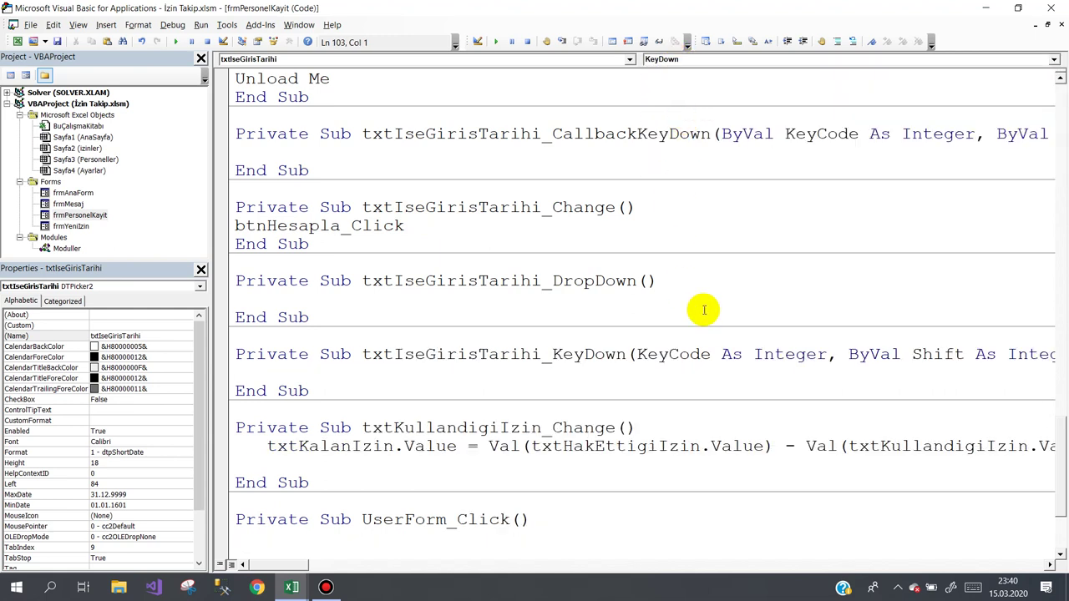
Step: Write 'If KeyCode = 13 Then txtKullandigiIzin.SetFocus' in the KeyDown handler
type("if")
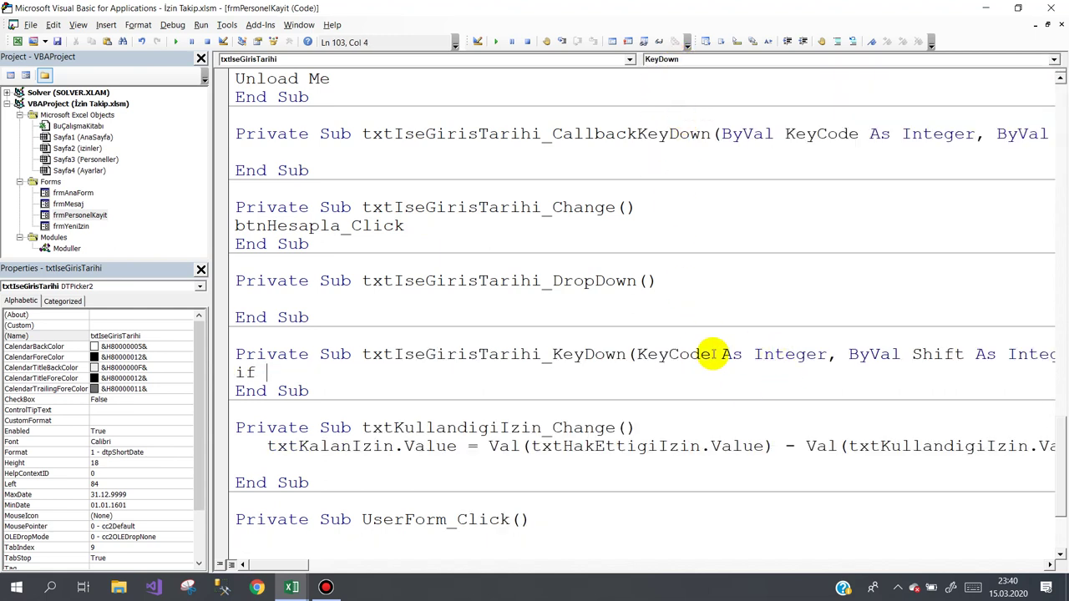
left_click_drag(710, 355, 639, 359)
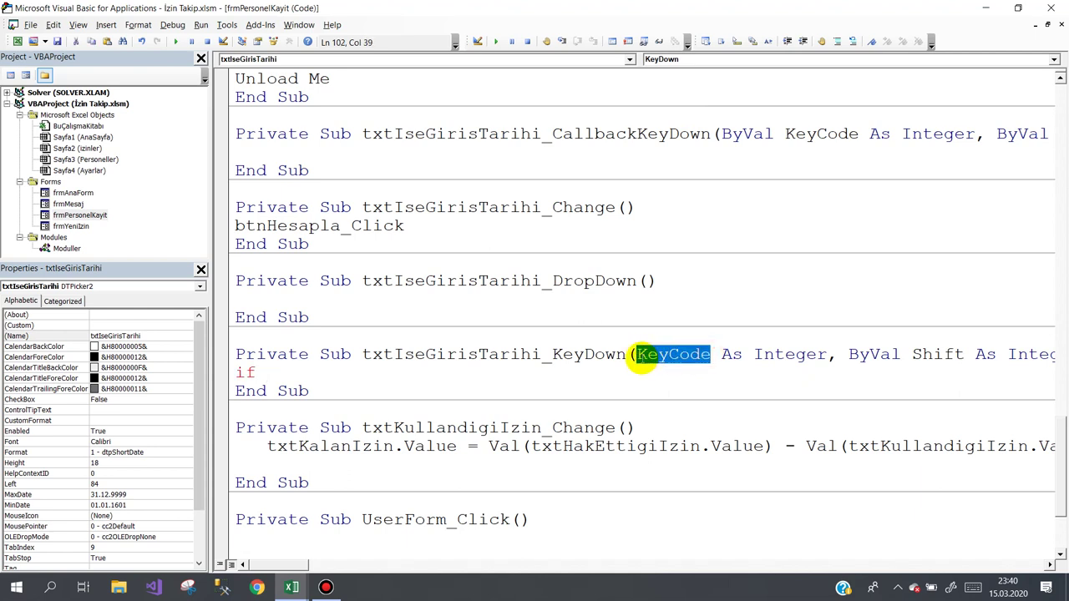
left_click(304, 376)
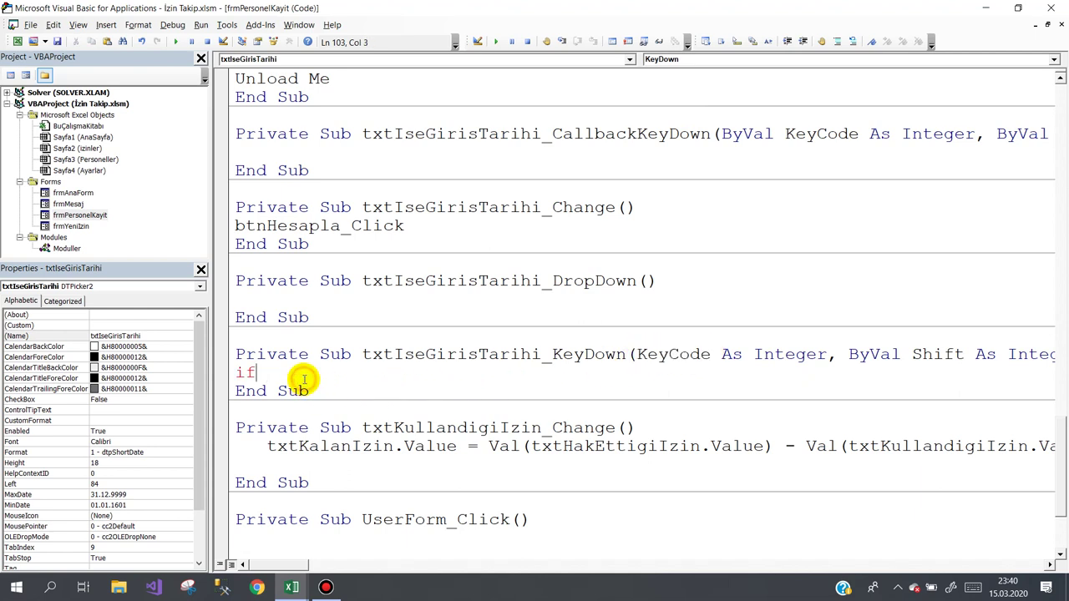
type("KeyCode")
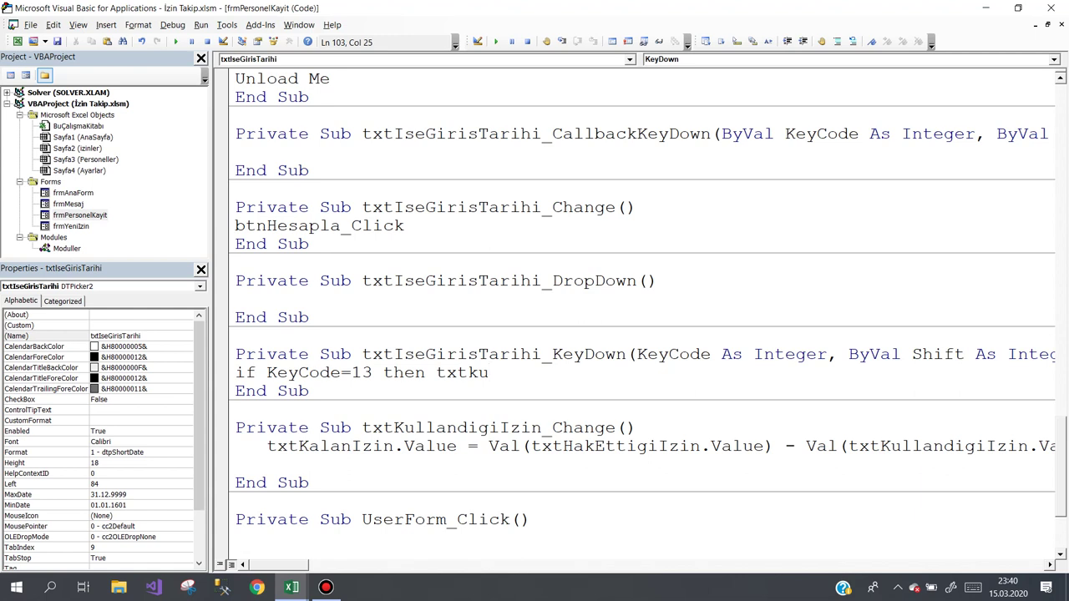
key("ctrl+space")
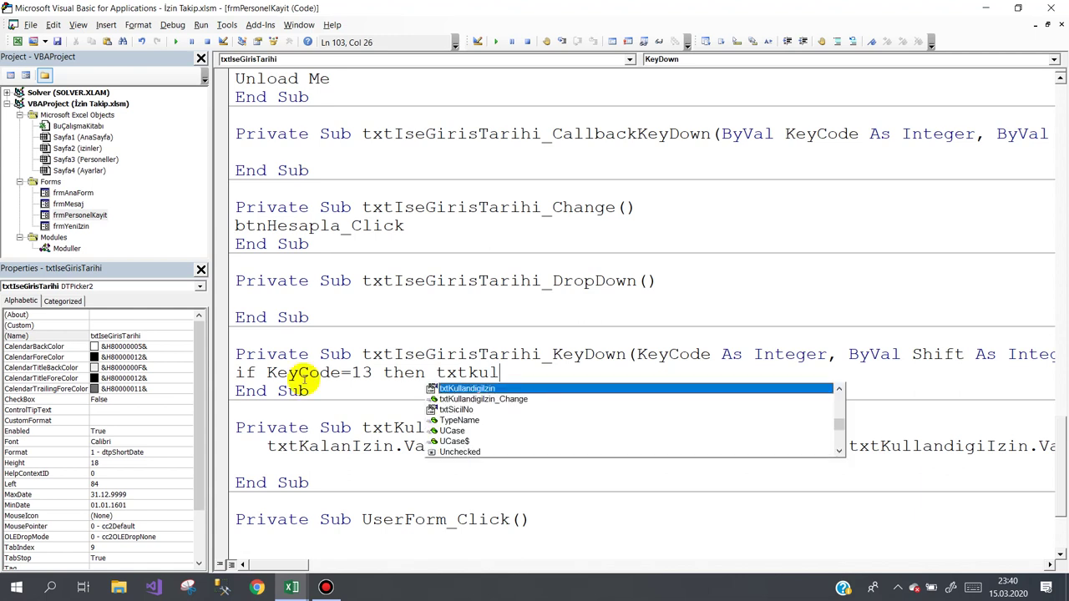
type(".set")
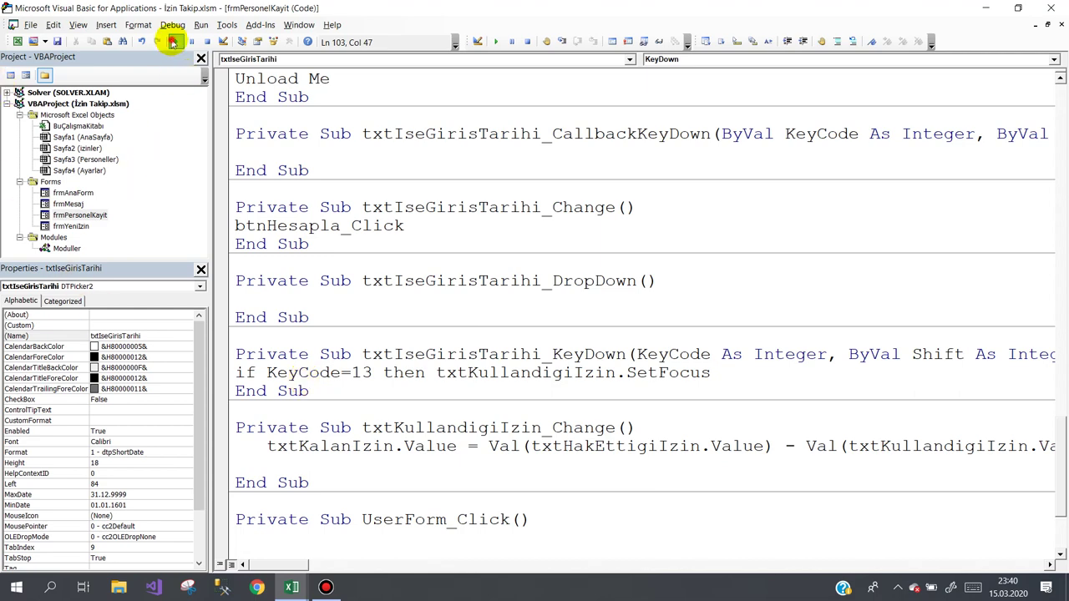
Step: Run the personnel form to check where focus lands, then close it
left_click(175, 41)
left_click(530, 210)
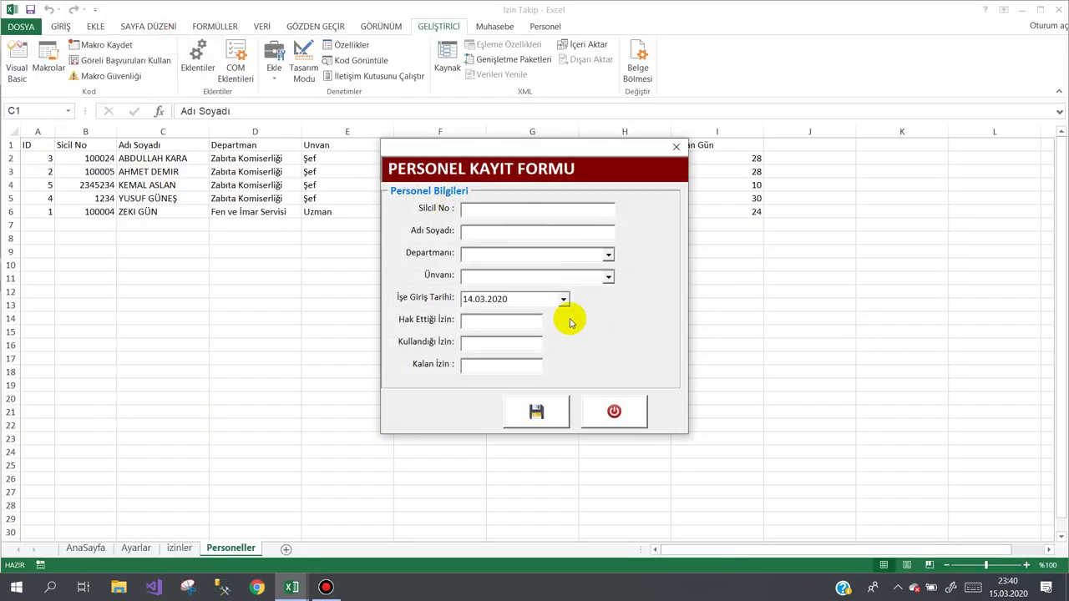
left_click(610, 410)
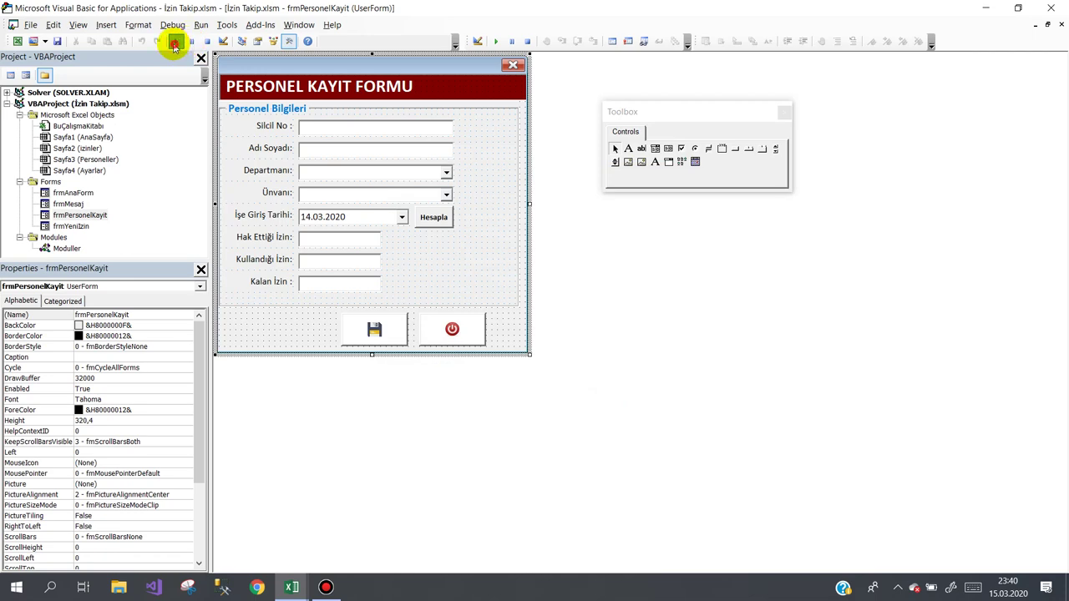
Step: Run the form, click into the Sicil No field, and close it again
left_click(173, 41)
left_click(486, 209)
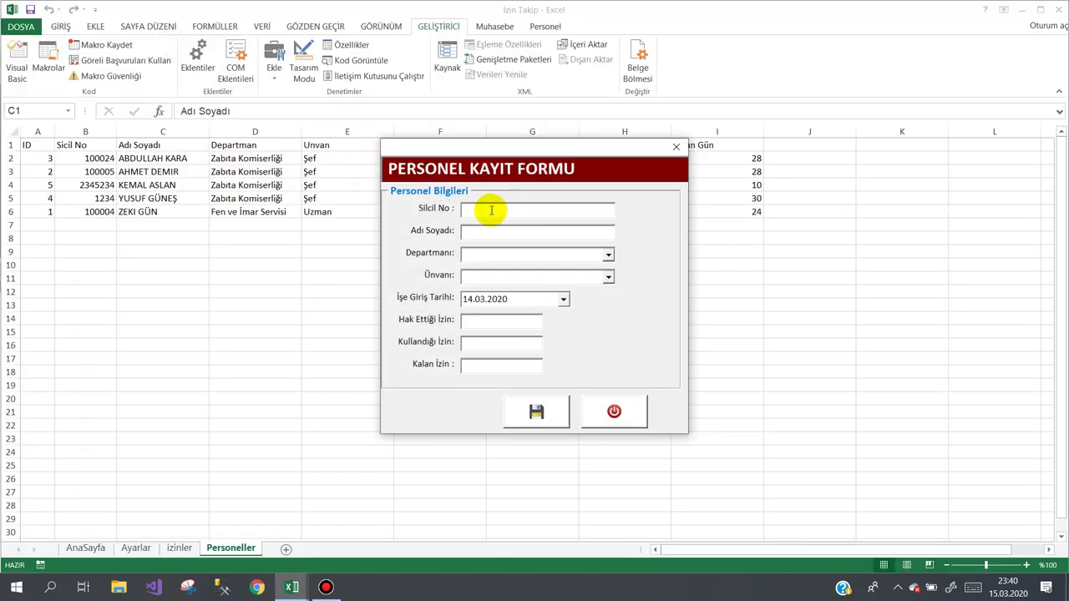
left_click(603, 412)
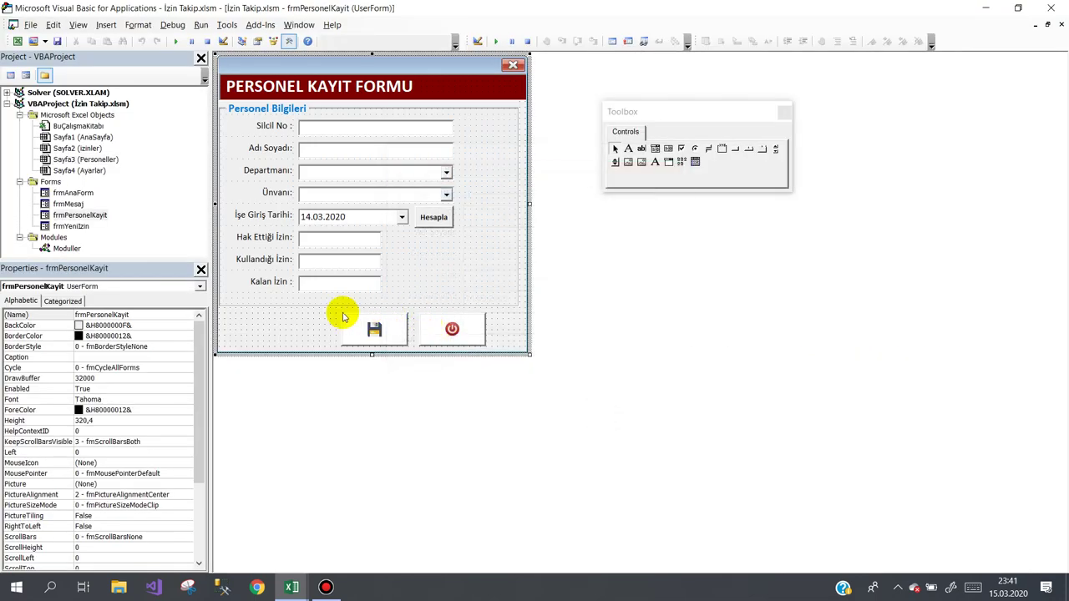
Step: Add a form Activate handler containing txtSicilNo.SetFocus
double_click(284, 331)
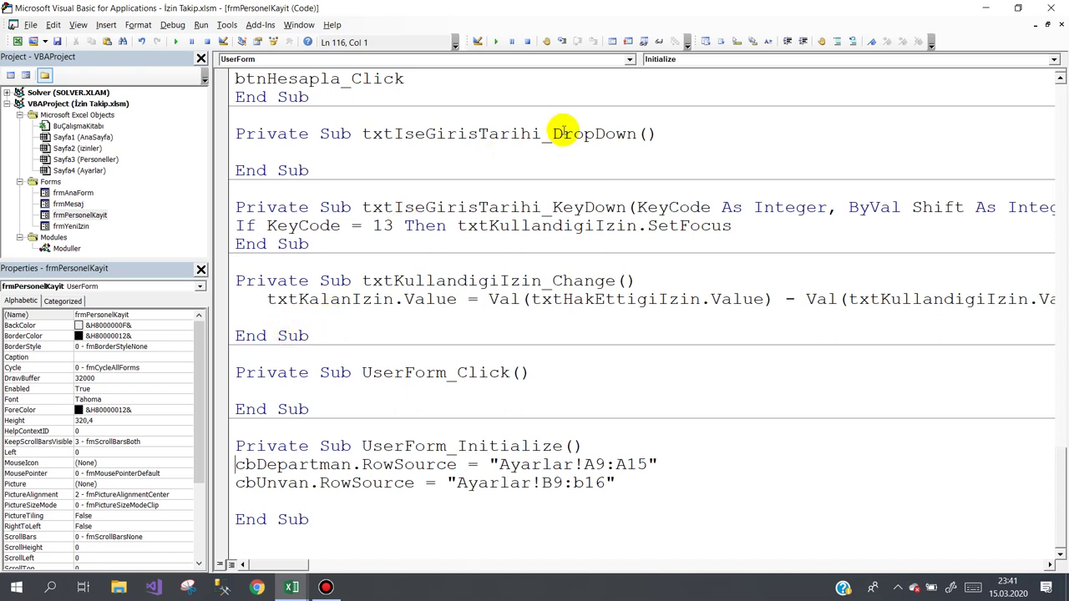
left_click(664, 58)
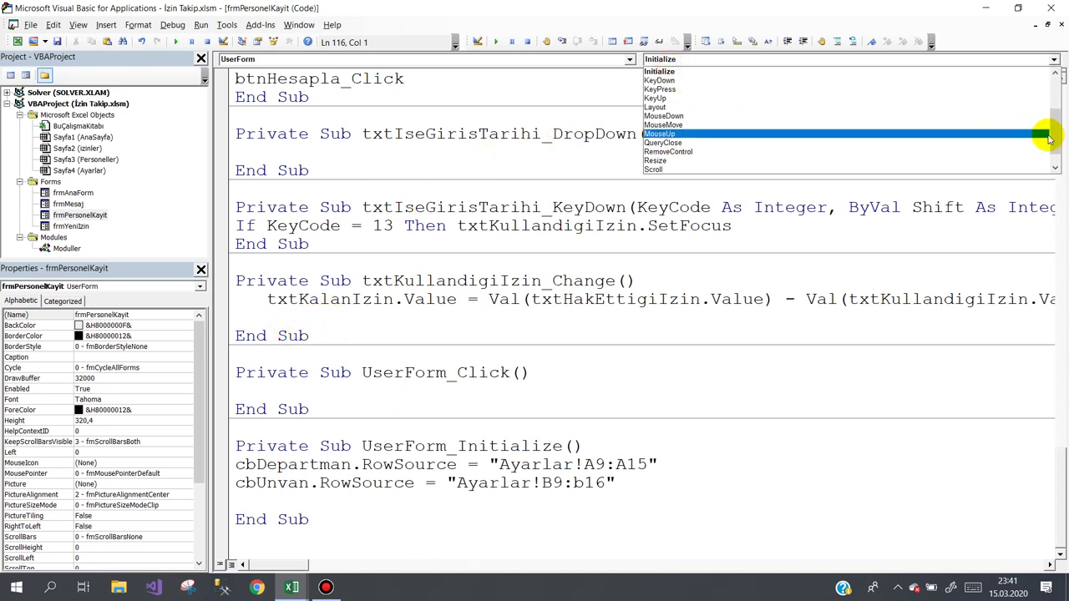
mouse_move(1054, 135)
left_mouse_down()
mouse_move(1052, 108)
mouse_move(1007, 86)
left_mouse_up()
left_click(711, 70)
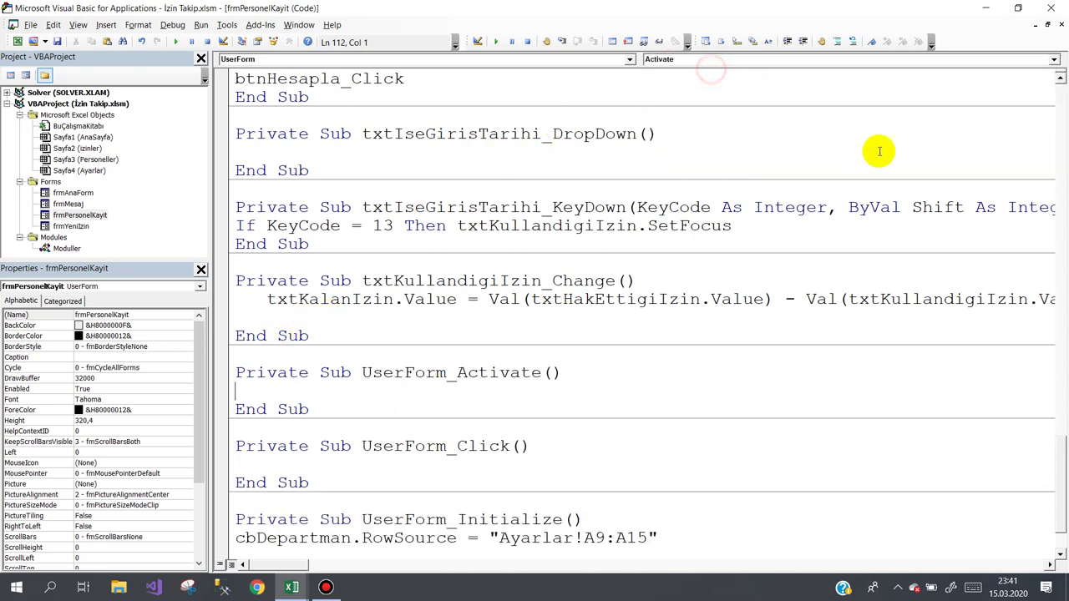
type("txts")
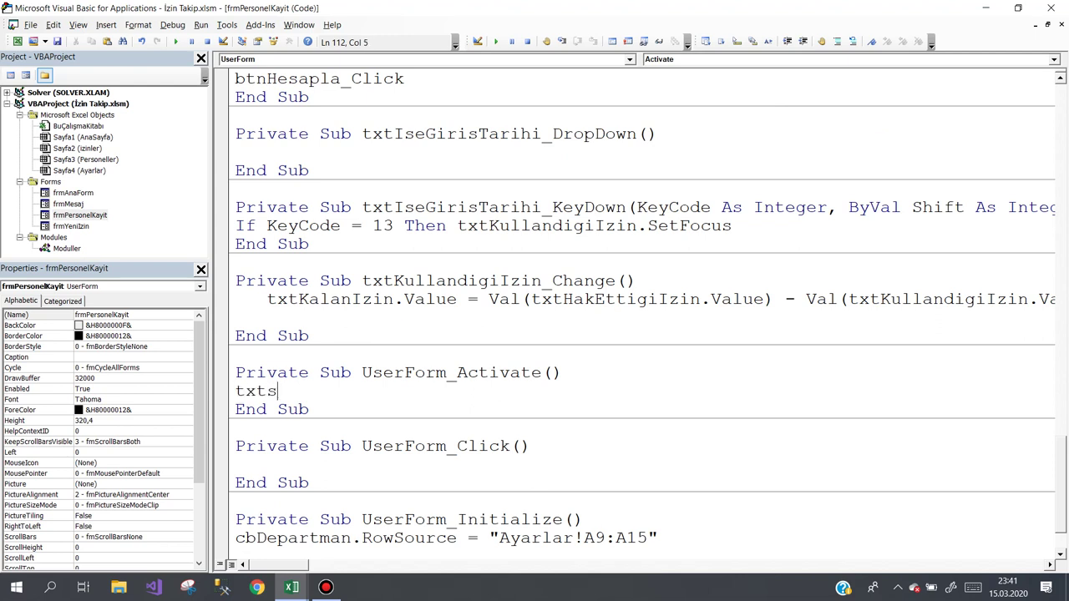
key("ctrl+space")
type(".set")
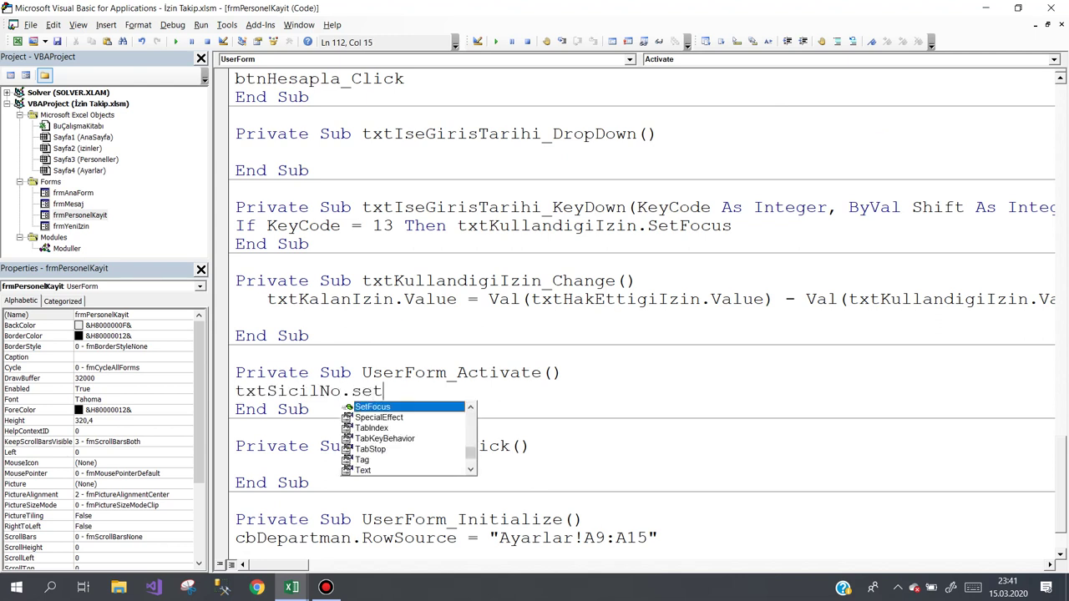
key("space")
Step: Run the form to confirm focus starts in Sicil No, close it, and select the Sicil No box
left_click(176, 42)
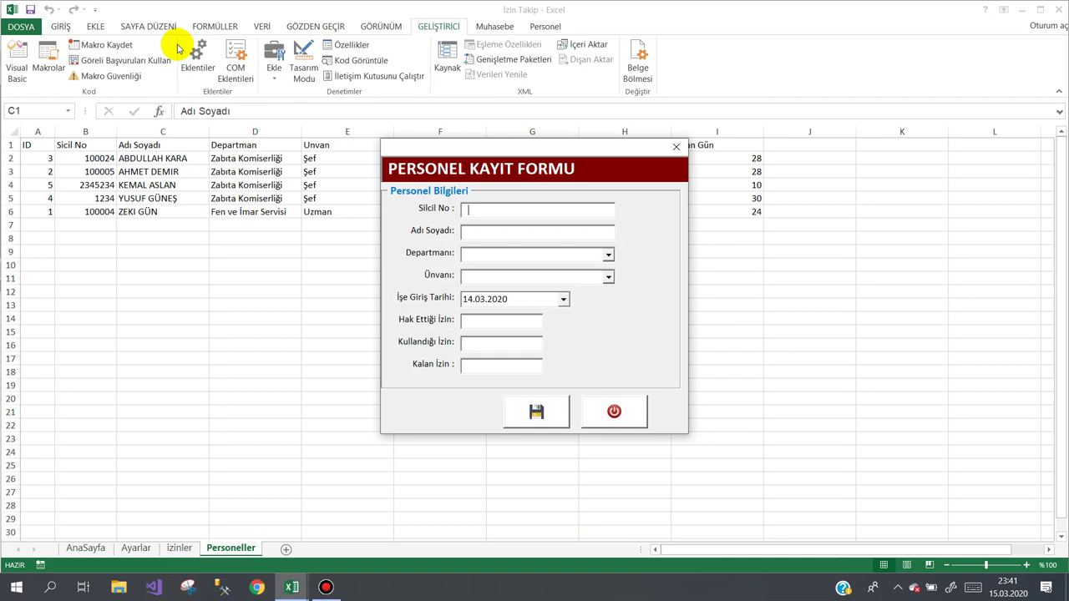
left_click(614, 411)
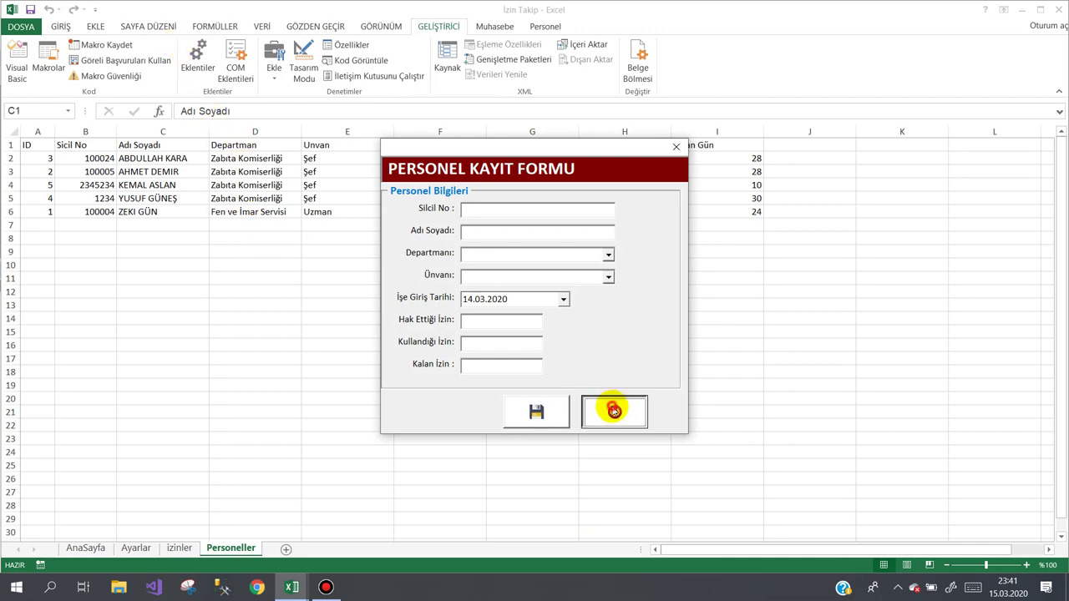
left_click(359, 130)
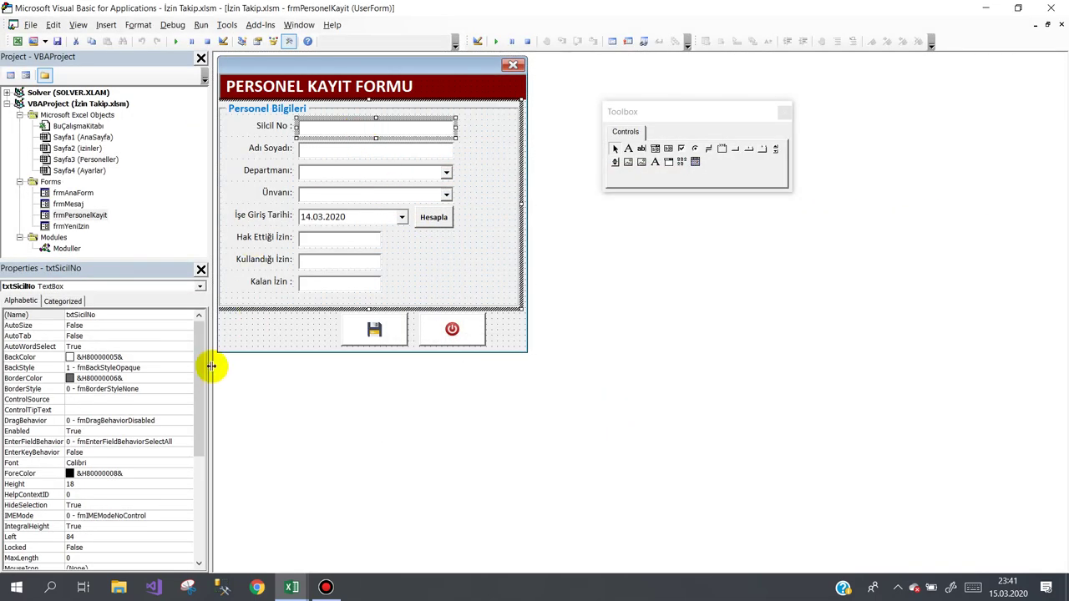
left_click_drag(203, 380, 201, 427)
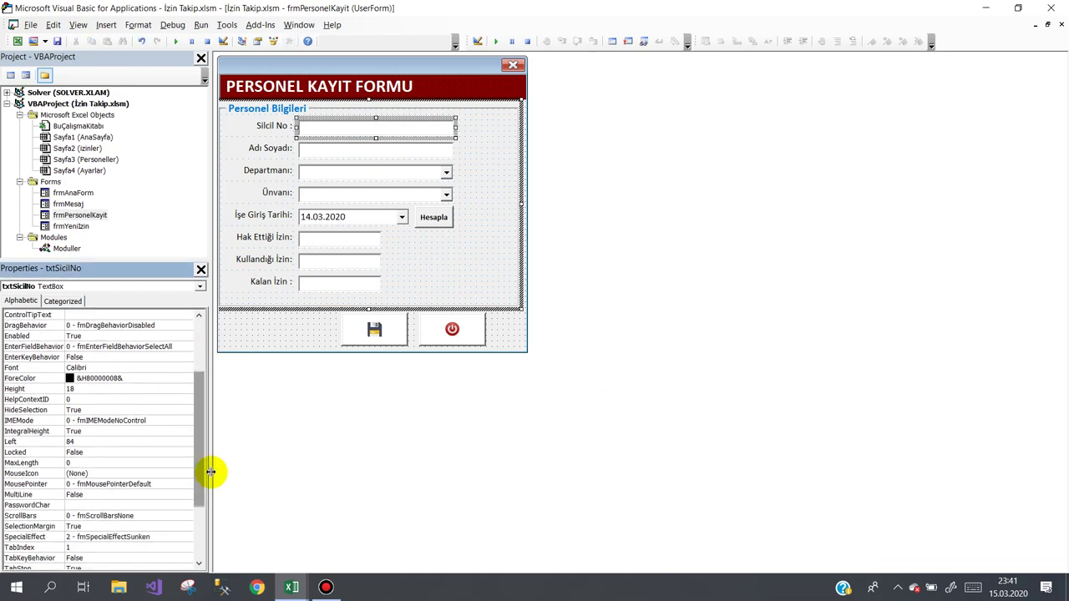
left_click(261, 588)
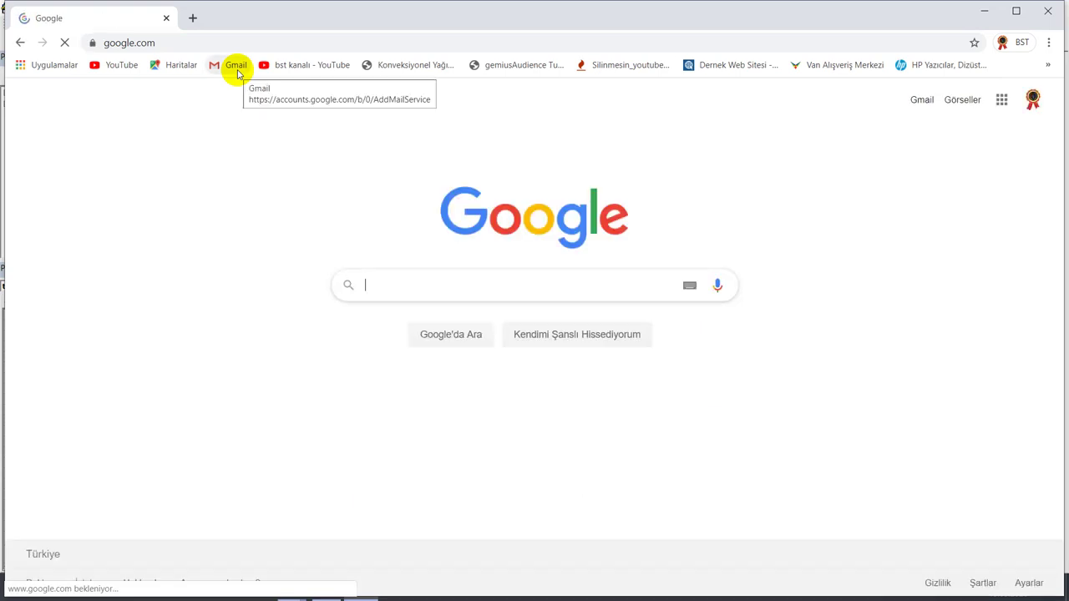
Step: Search Google for 'memurların sicil numara uzunlukları'
type("memurları")
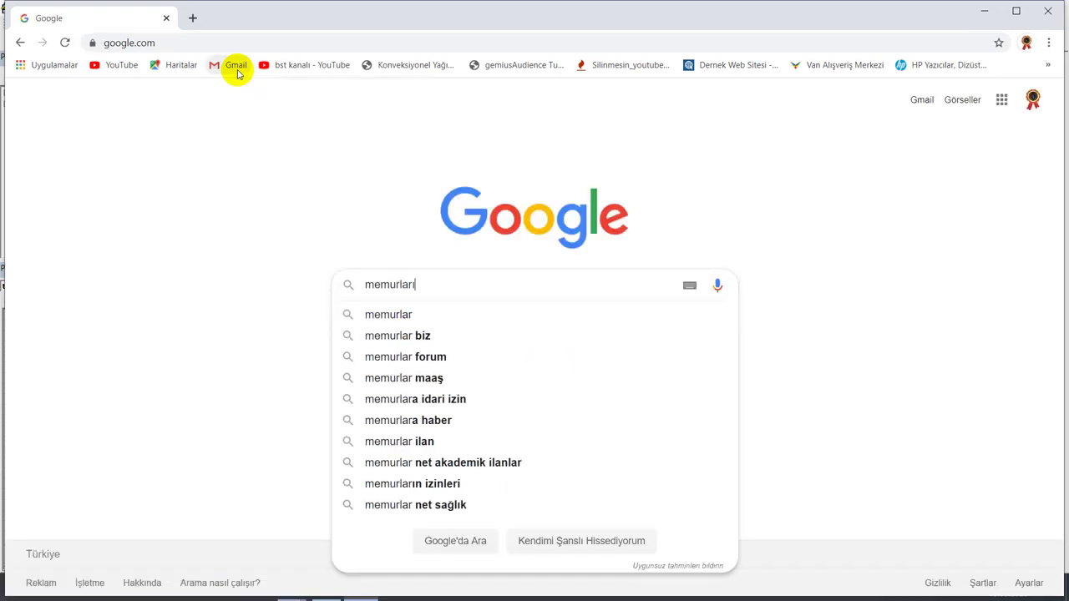
type("n sicil n")
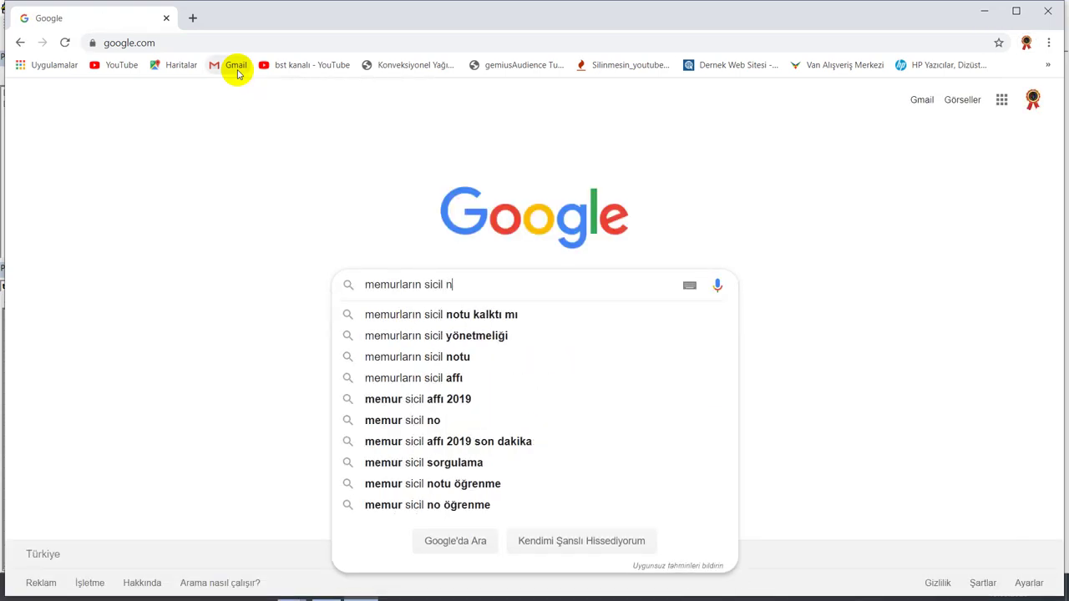
type("um ar")
key("BackSpace")
key("BackSpace")
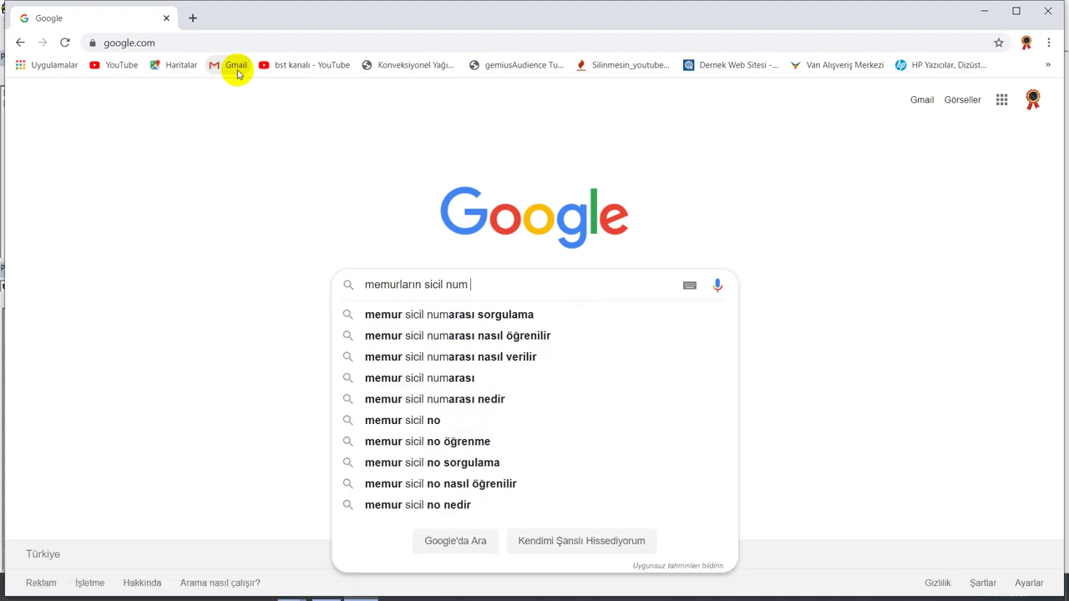
key("BackSpace")
type("ara")
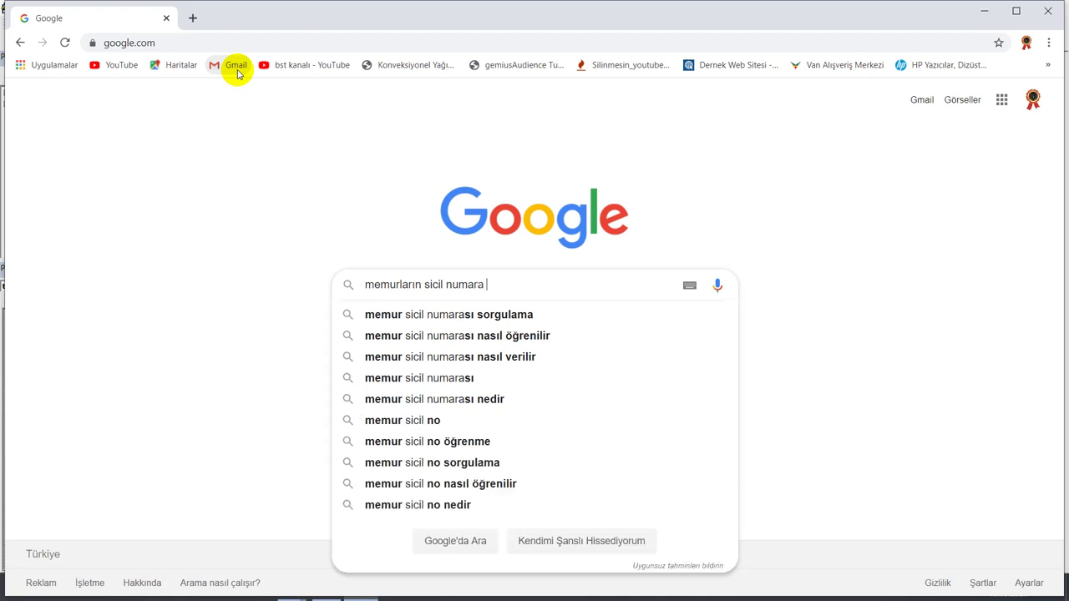
type(" uzun")
key("Tab")
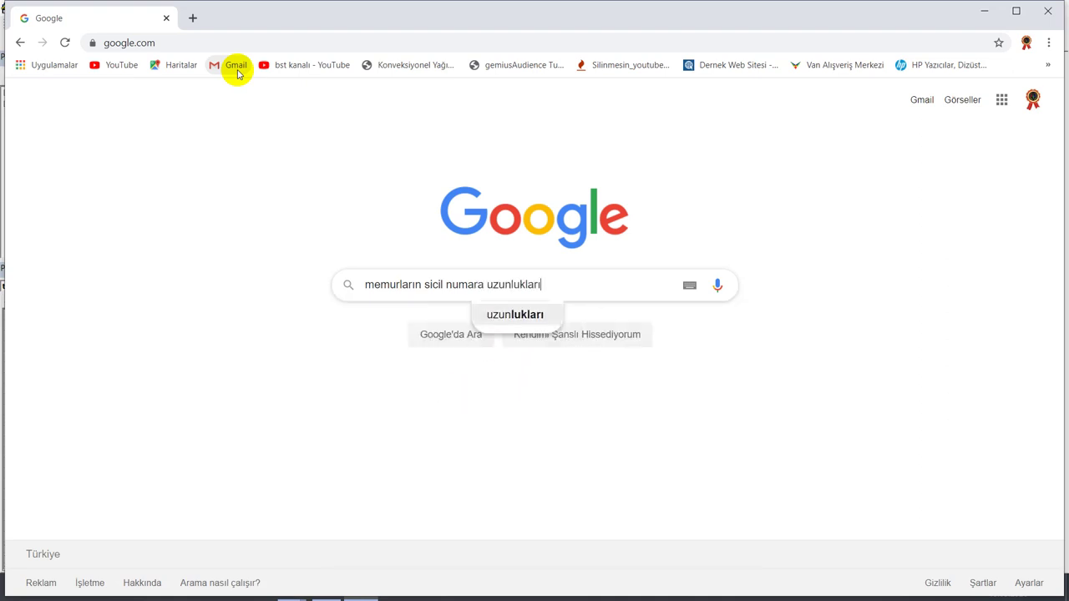
key("Return")
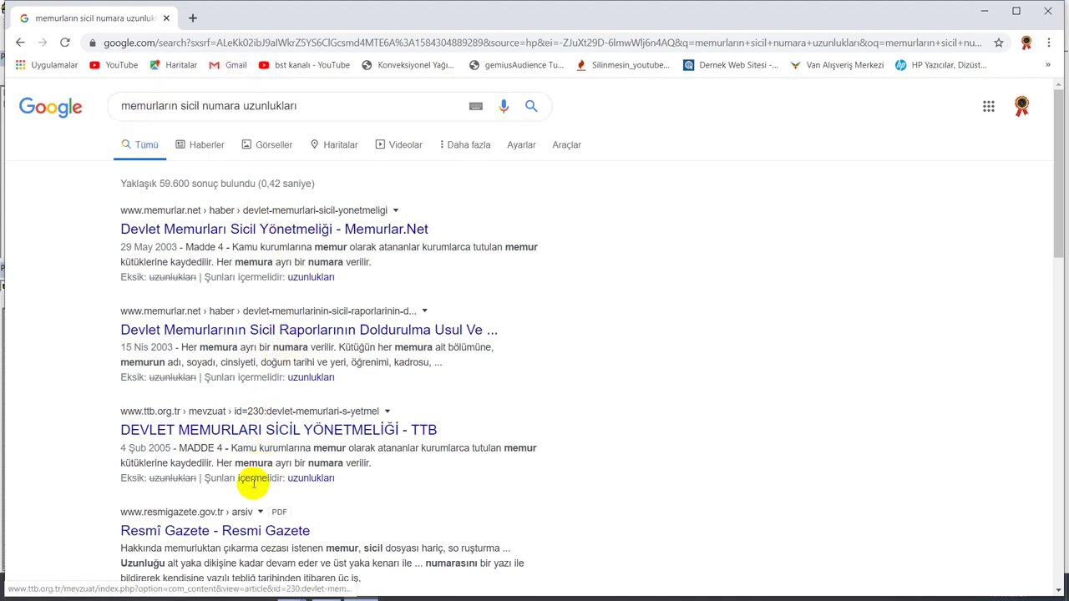
Step: Refine the search with 'kaç karakter' and open the Devlet Memurları Sicil Yönetmeliği result on memurlar.net
left_click(314, 102)
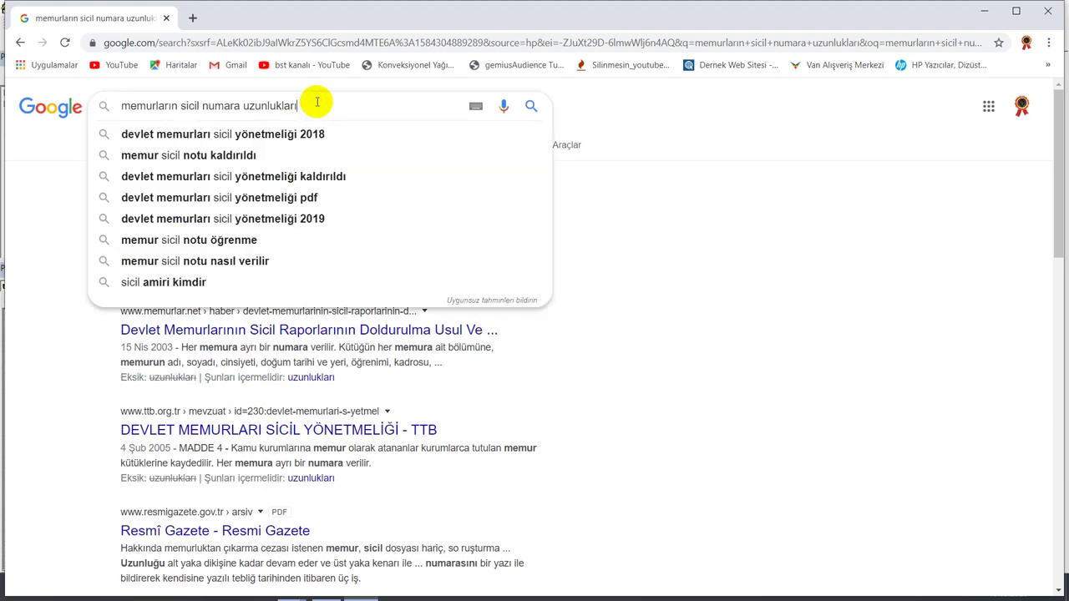
type("kaç")
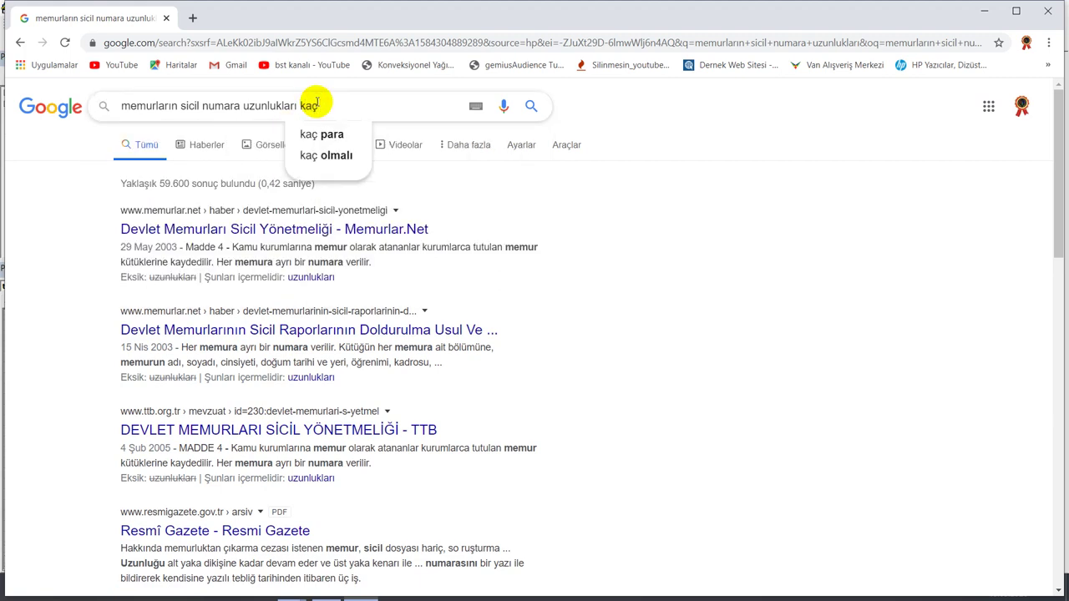
type(" karekter")
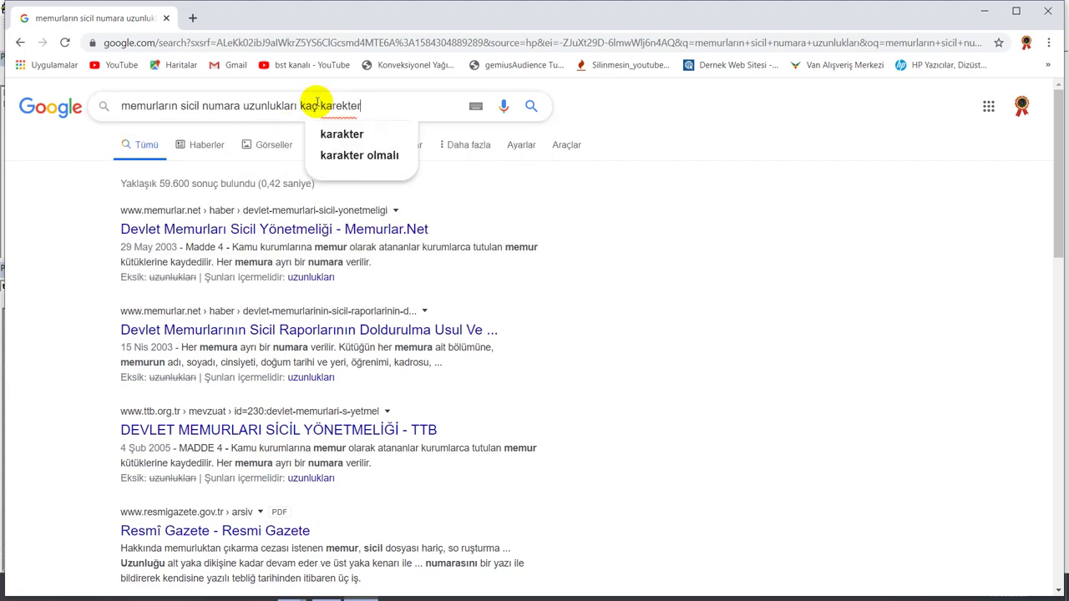
key("Return")
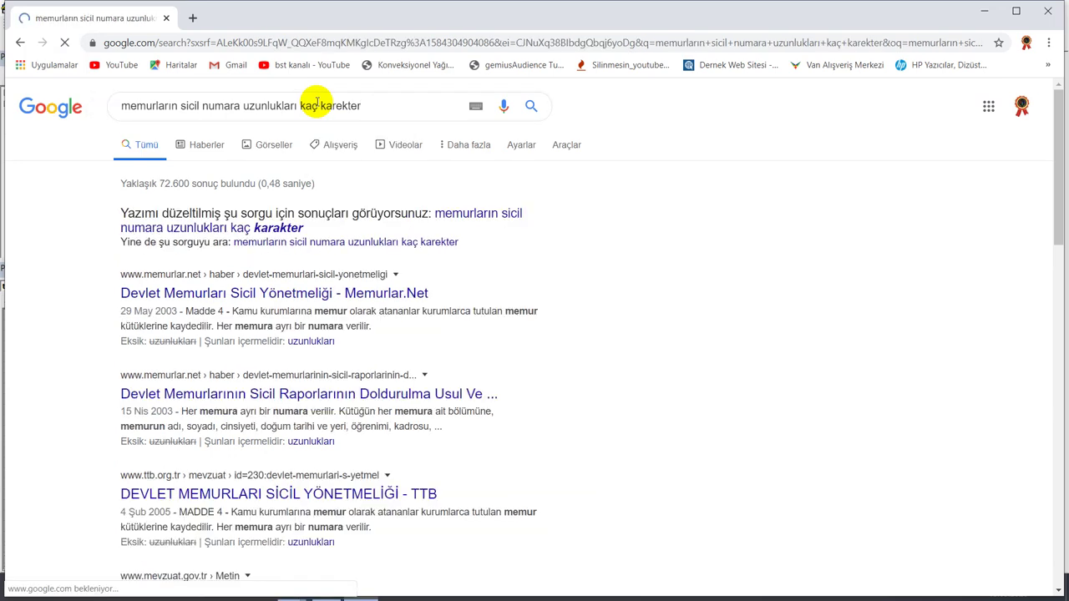
left_click(251, 232)
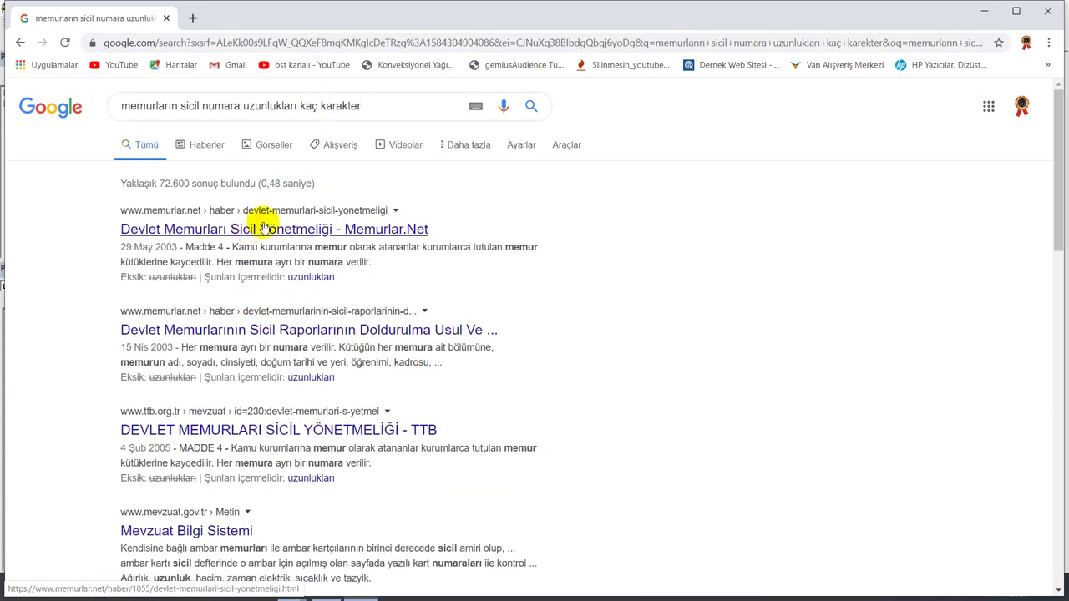
left_click(253, 233)
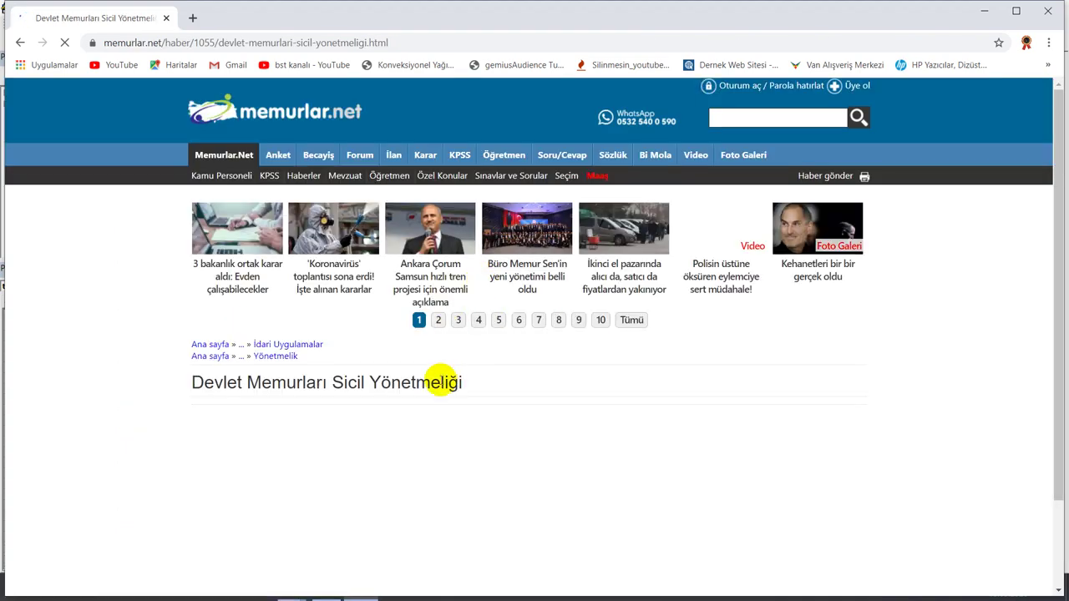
Step: Search the regulation page for 'sicil' and step through matches to Madde 7 Sicil Dosyası
scroll(441, 383, "down", 1)
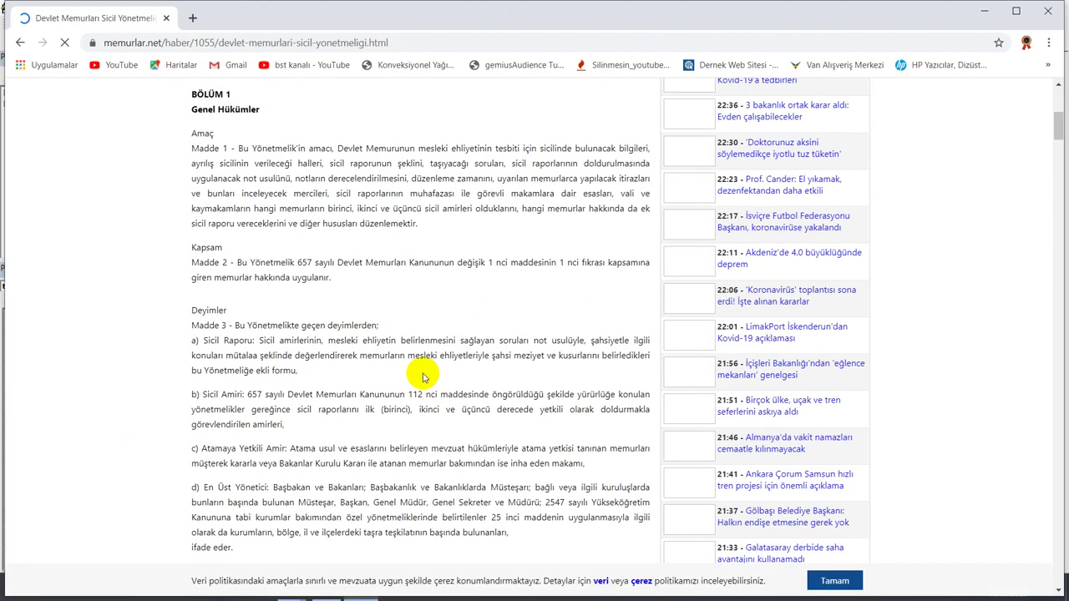
key("ctrl+f")
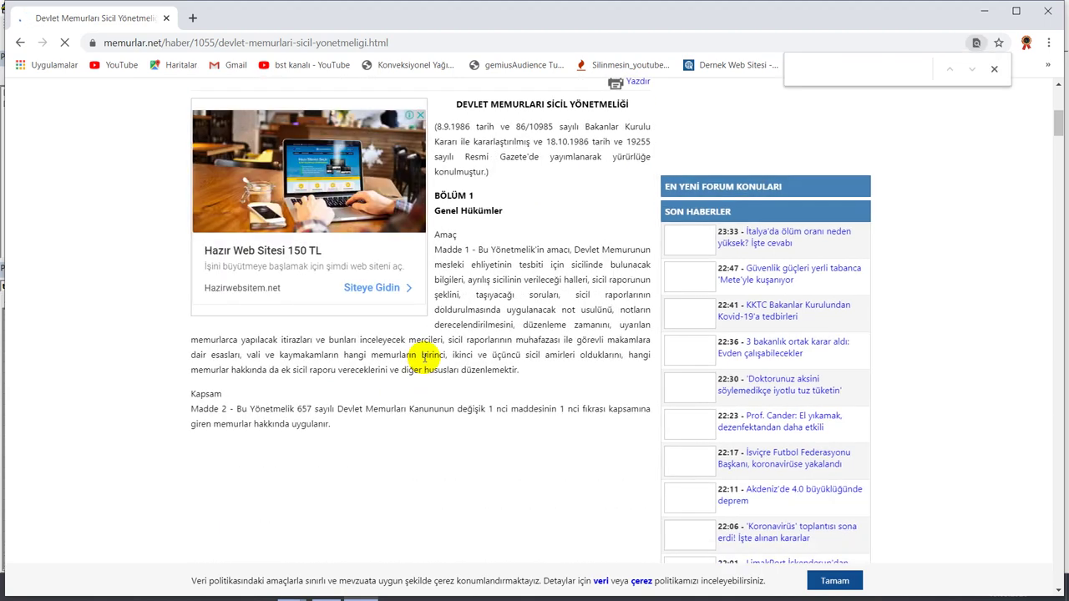
type("sicil")
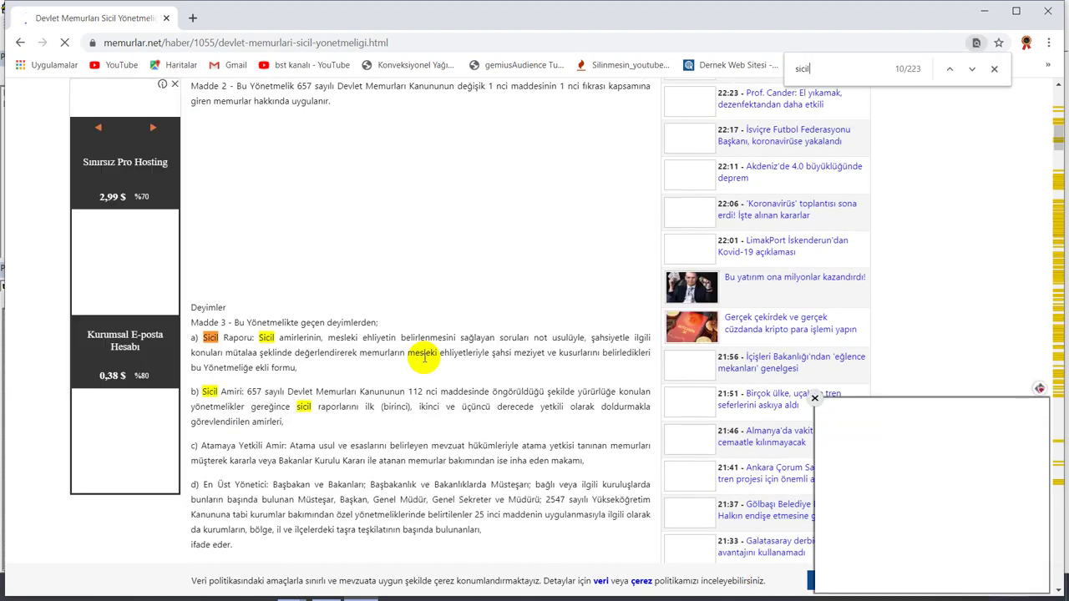
key("Return")
key("Return")
key("Return")
key("Return")
key("Return")
key("Return")
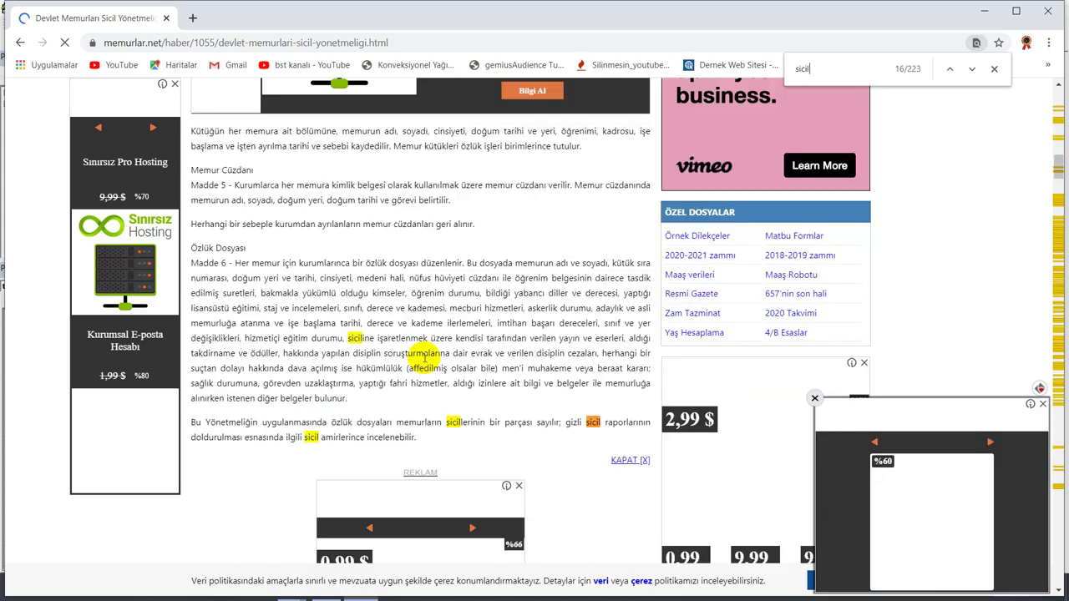
key("Return")
key("Return")
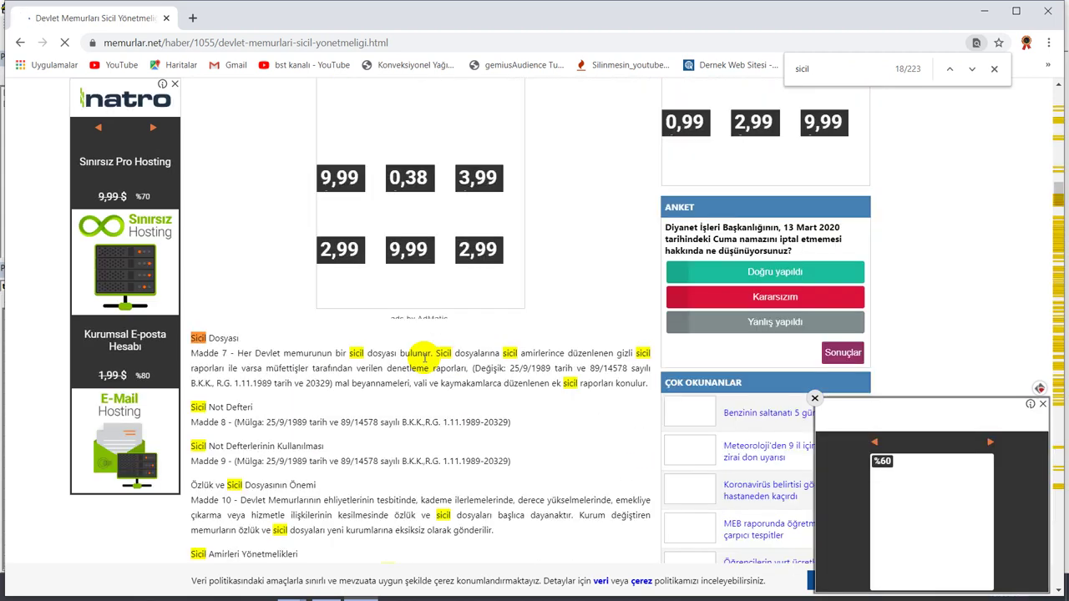
key("Return")
key("Return")
key("Return")
key("Return")
key("Return")
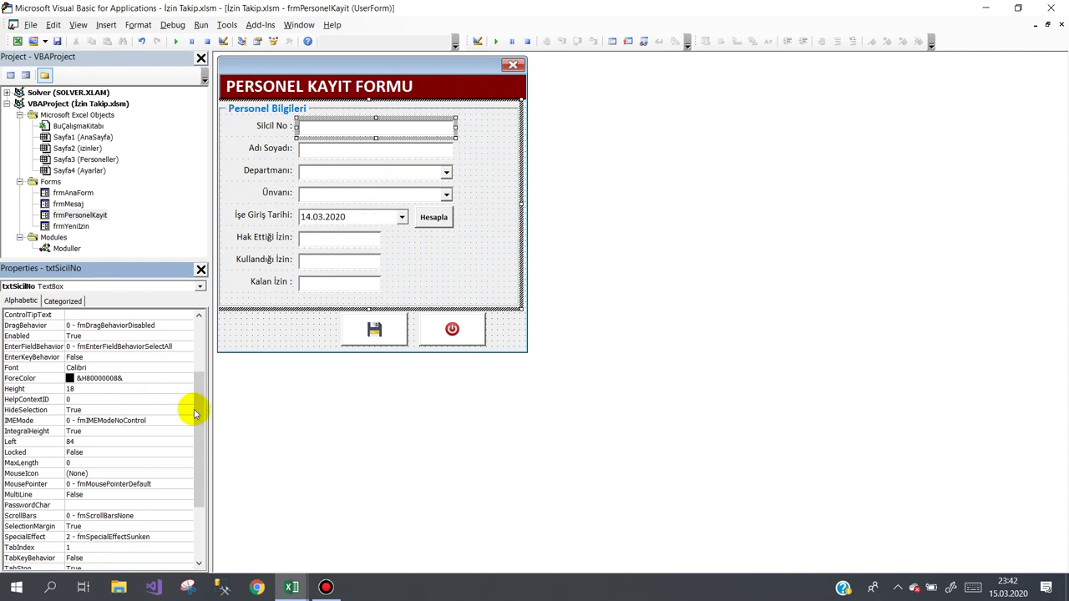
Step: Set txtSicilNo's MaxLength property to 6
left_click_drag(197, 412, 203, 458)
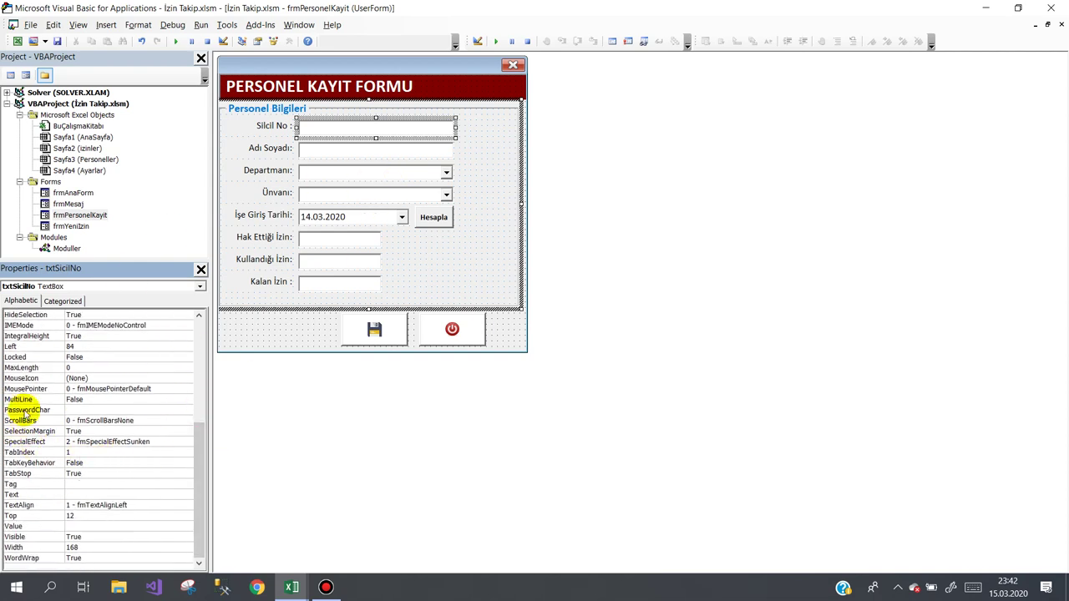
left_click(32, 369)
type("6")
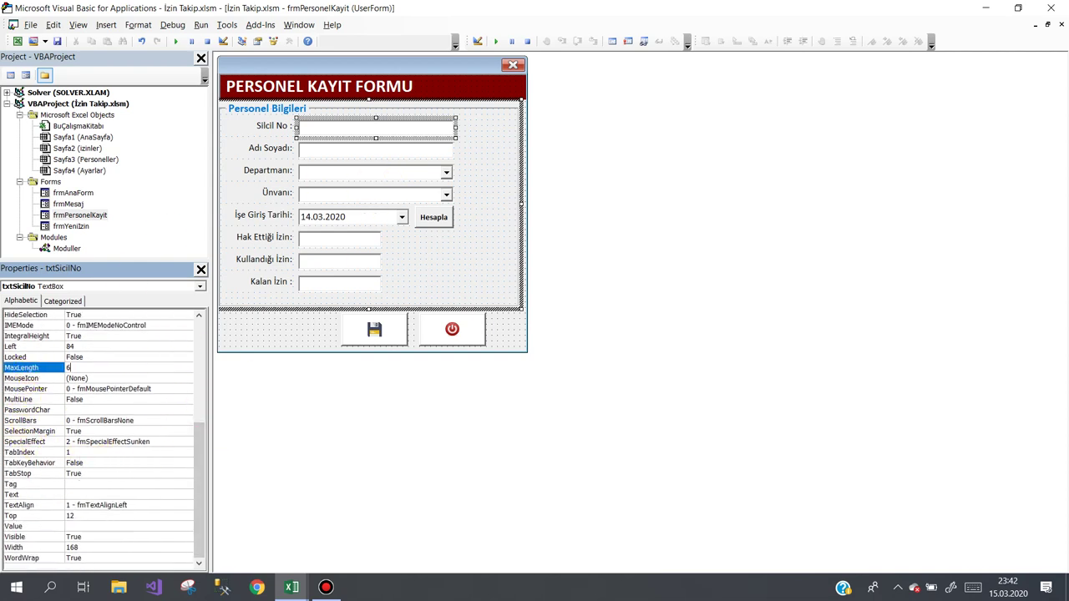
Step: Widen the hire-date picker and move the Hesapla button down beside Hak Ettiği İzin
left_click(430, 218)
left_click_drag(459, 220, 497, 219)
left_click(409, 218)
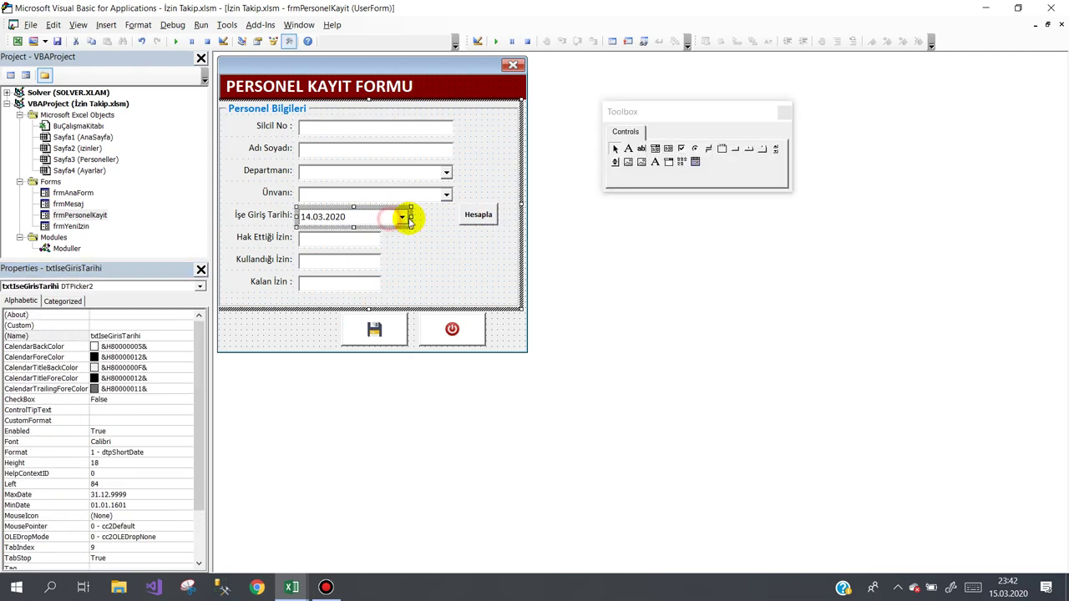
left_click_drag(411, 217, 452, 218)
left_click(427, 257)
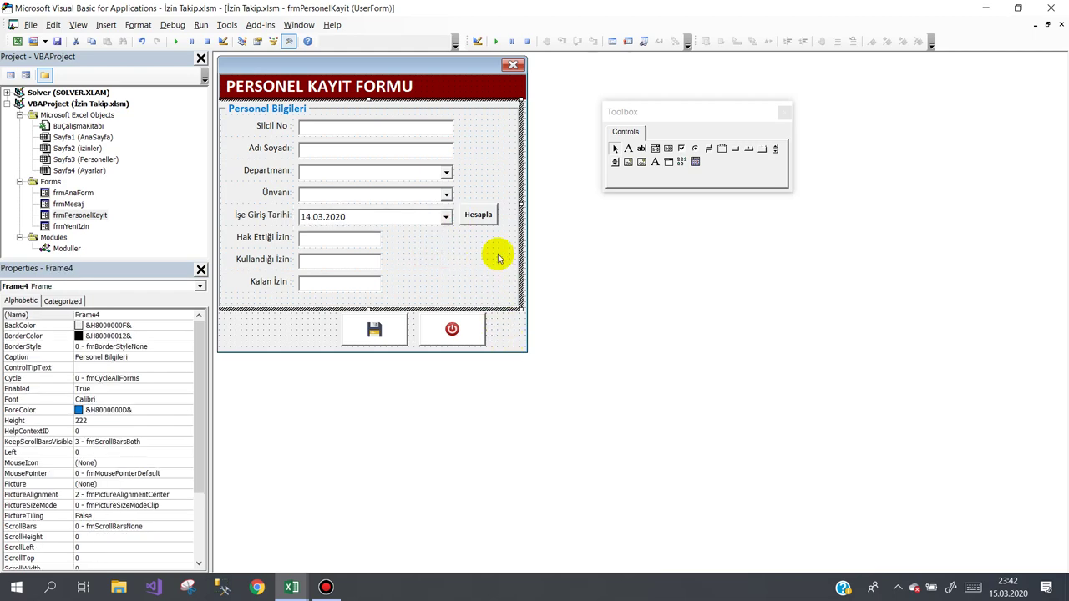
left_click_drag(478, 215, 428, 242)
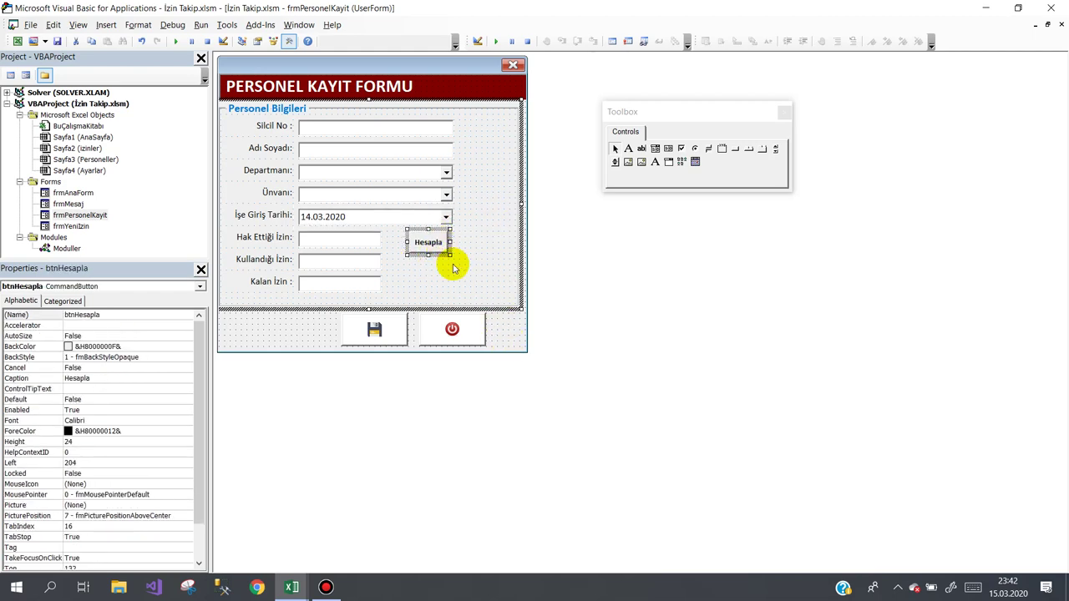
left_click(479, 268)
left_click(509, 346)
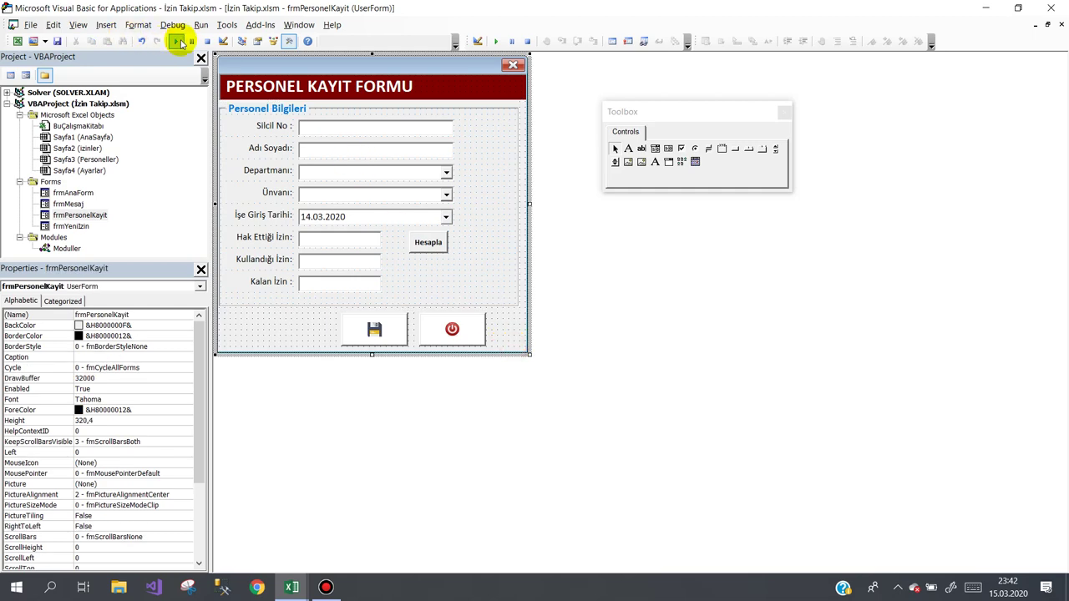
Step: Run the form and save a Zabıta Komiserliği Şef hired 10.02.2014 with 60 leave days used
left_click(178, 42)
type("234523")
key("Tab")
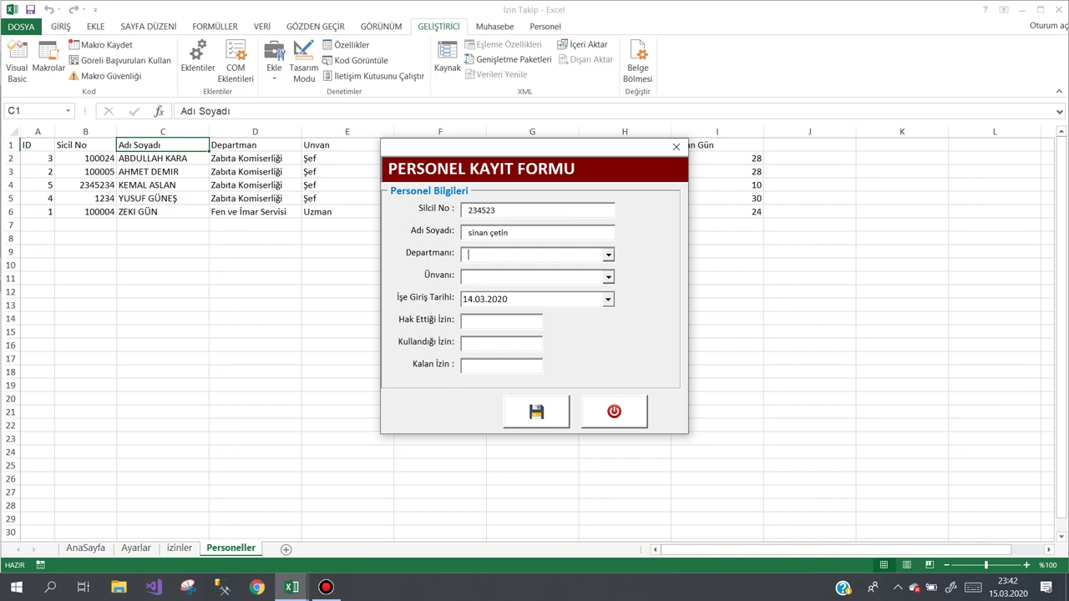
key("Down")
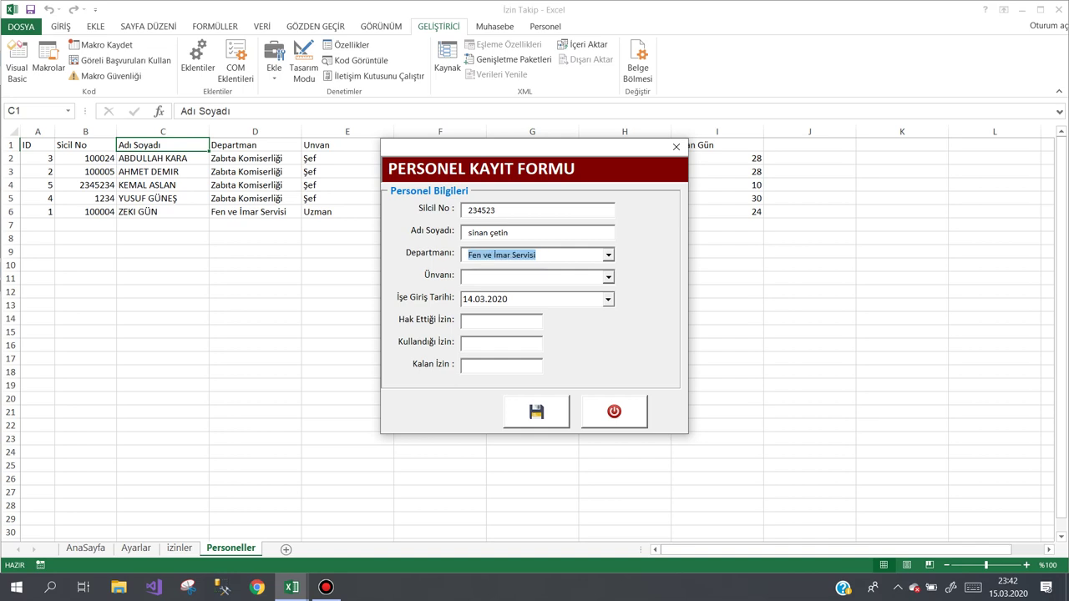
key("Down")
key("Tab")
key("Down")
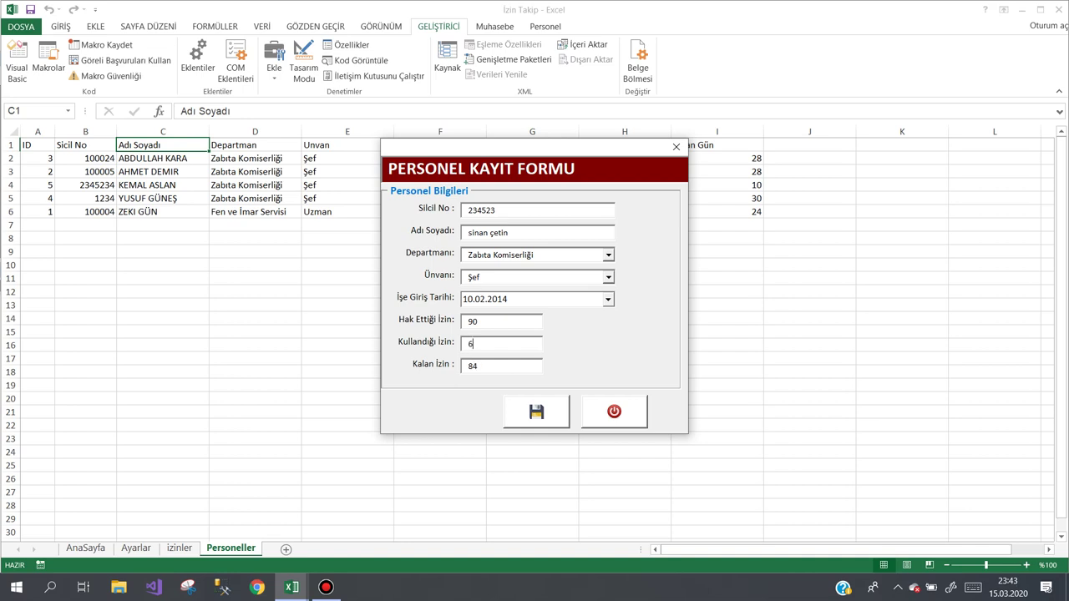
key("Tab")
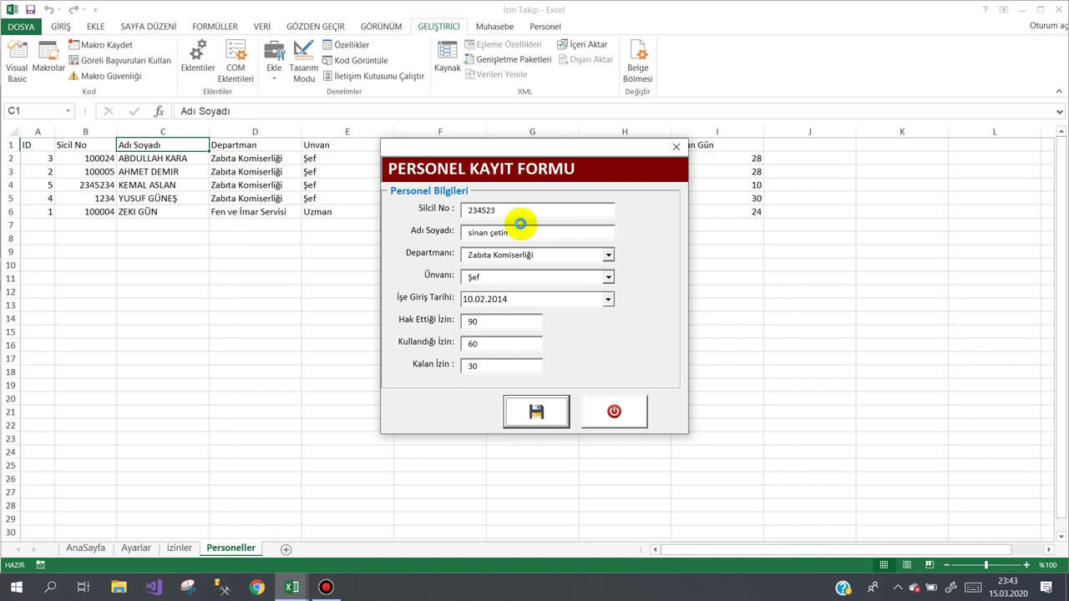
key("Return")
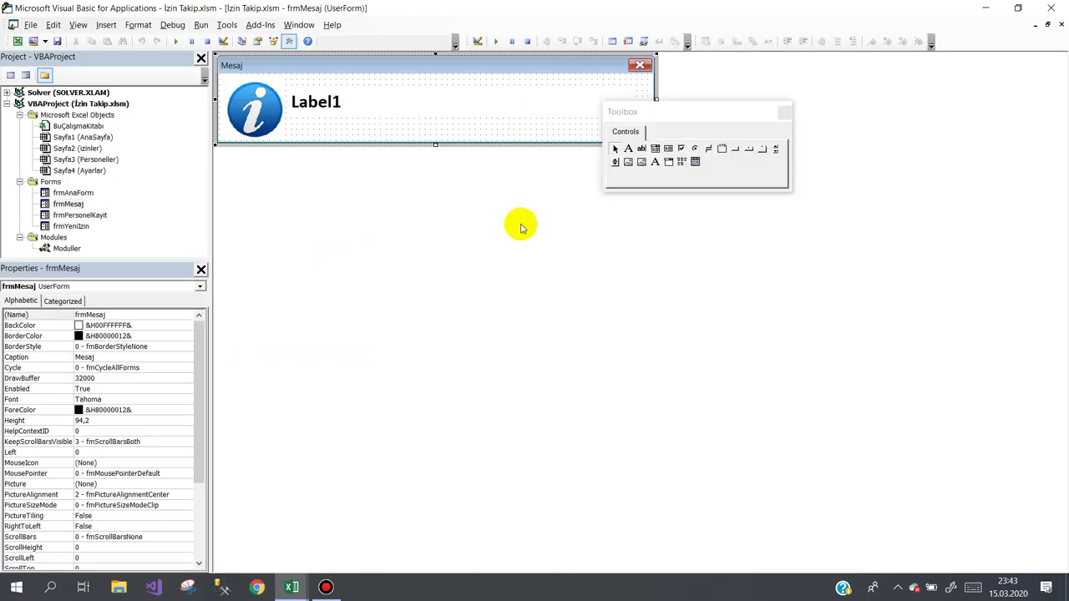
Step: In frmPersonelKayit, set TabStop to False on the Hak Ettiği İzin and Kalan İzin boxes
double_click(72, 226)
double_click(80, 215)
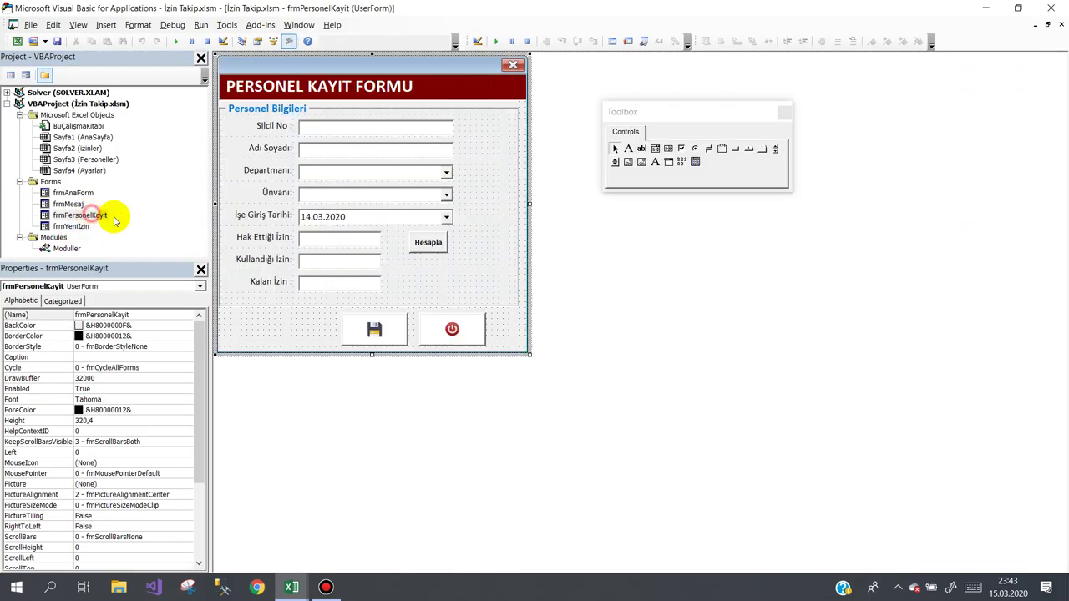
left_click(339, 240)
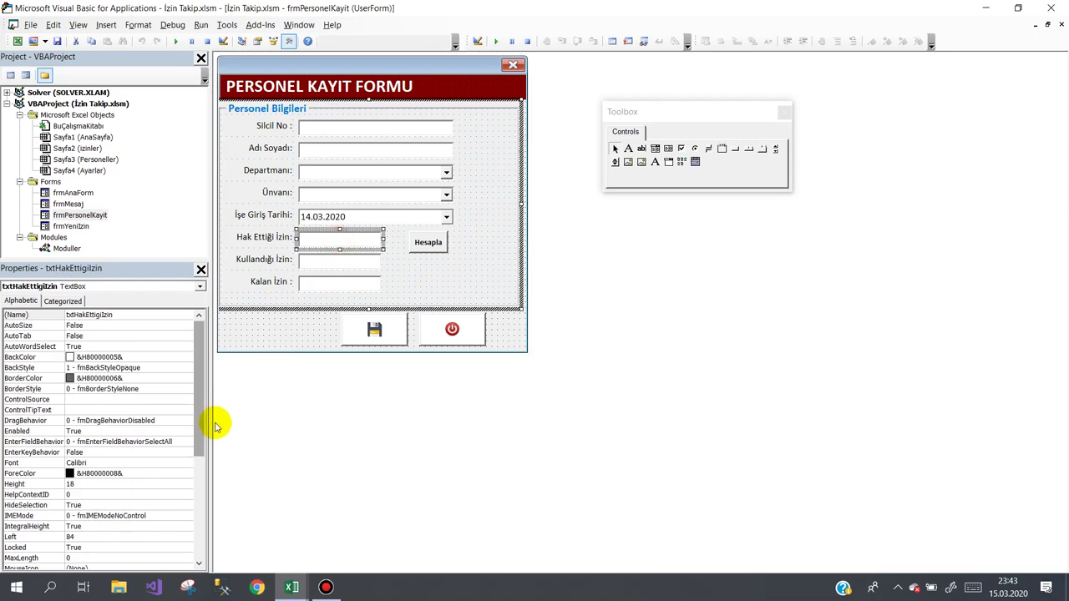
left_click_drag(202, 422, 196, 501)
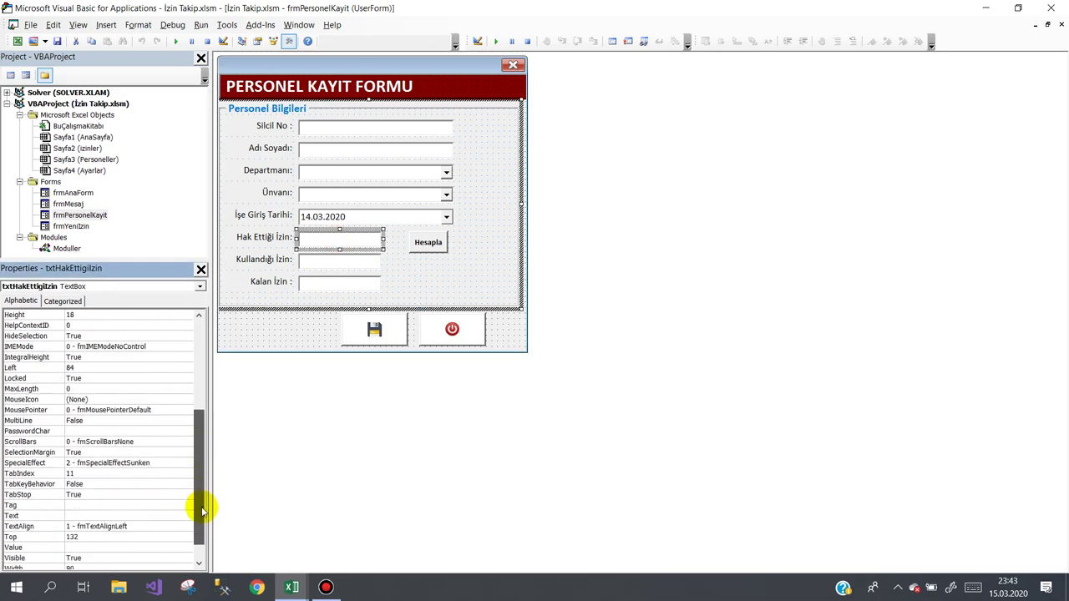
left_click(42, 486)
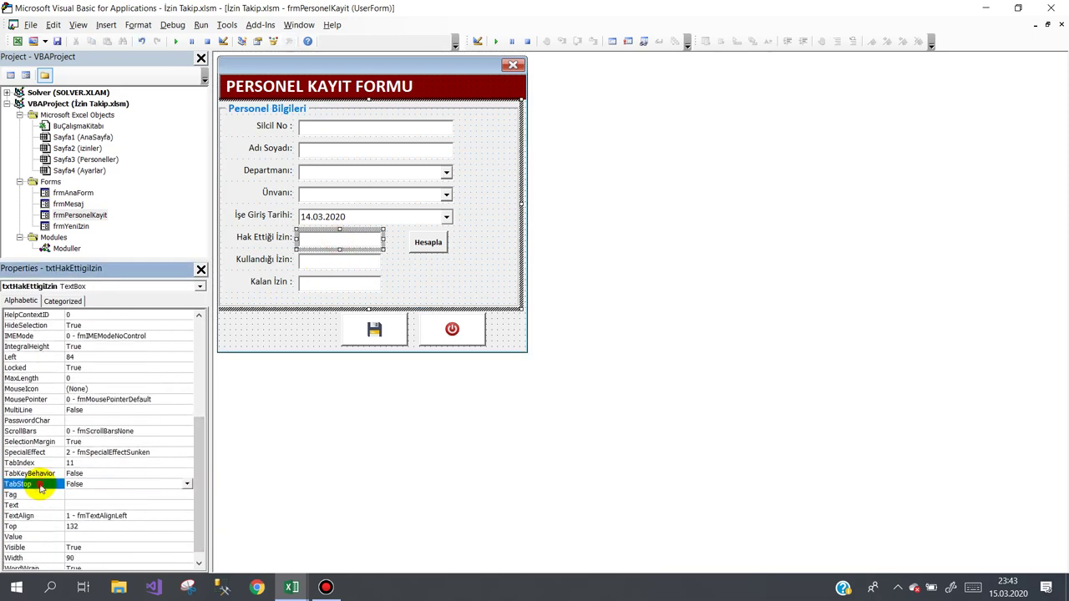
left_click(313, 286)
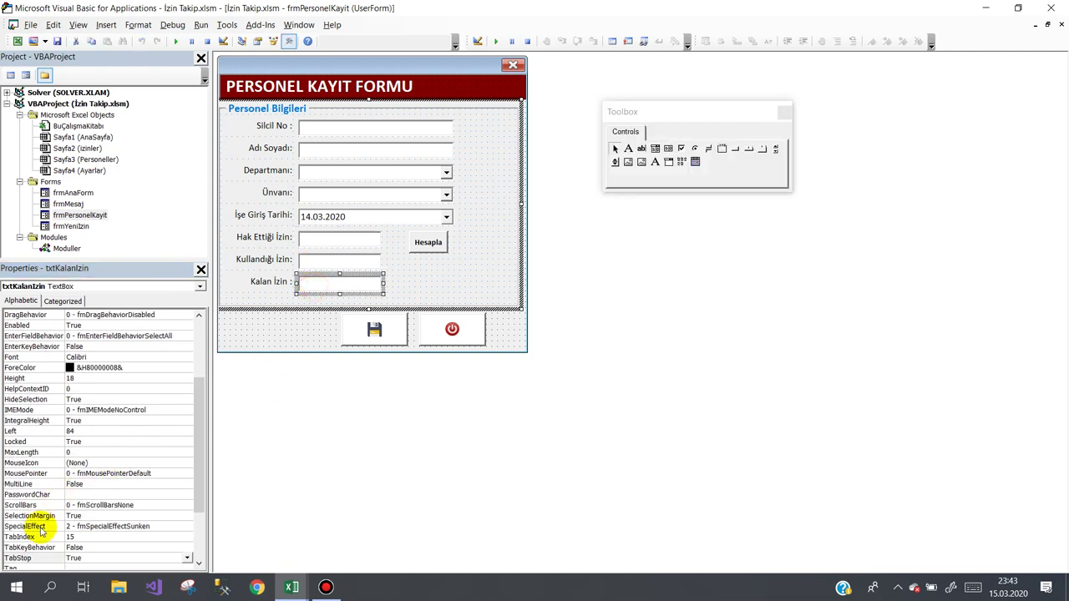
double_click(18, 558)
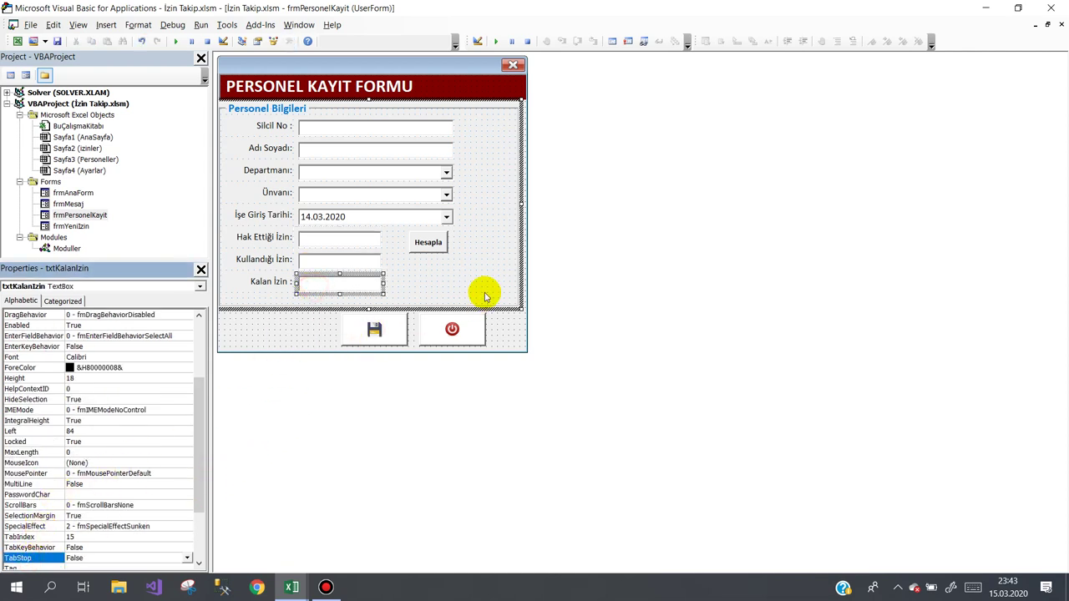
left_click(506, 337)
Step: Run the personnel form, tab through fields to confirm Kalan İzin is skipped, then close it
left_click(177, 41)
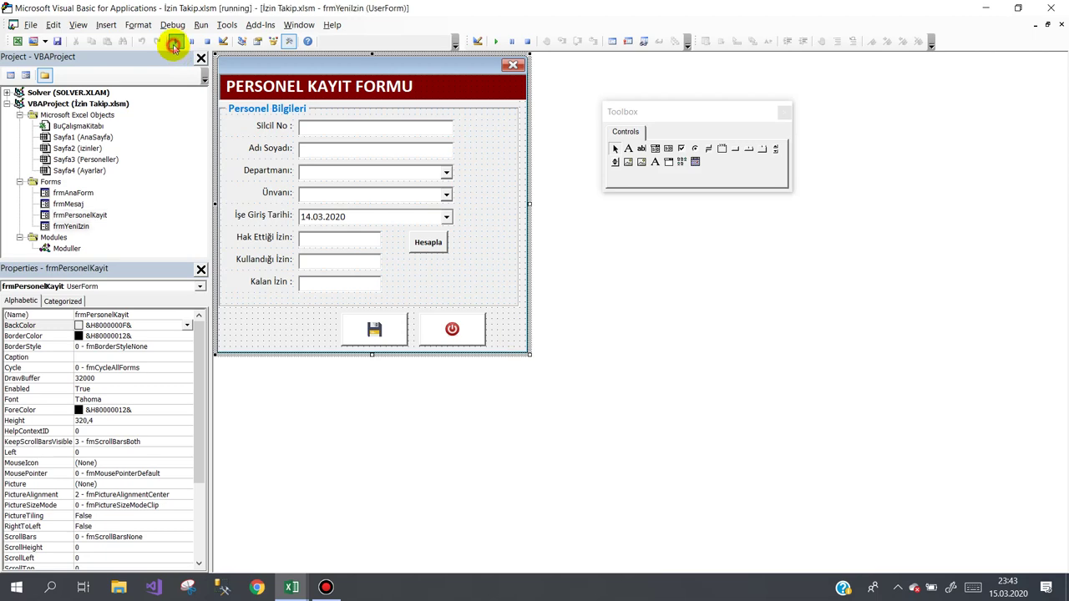
double_click(493, 299)
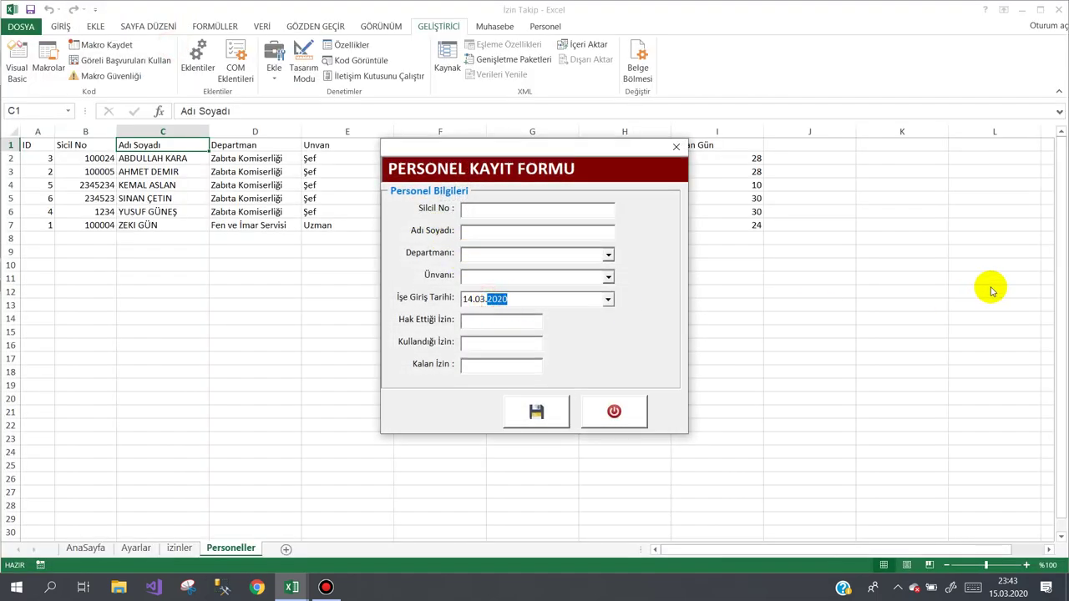
key("Tab")
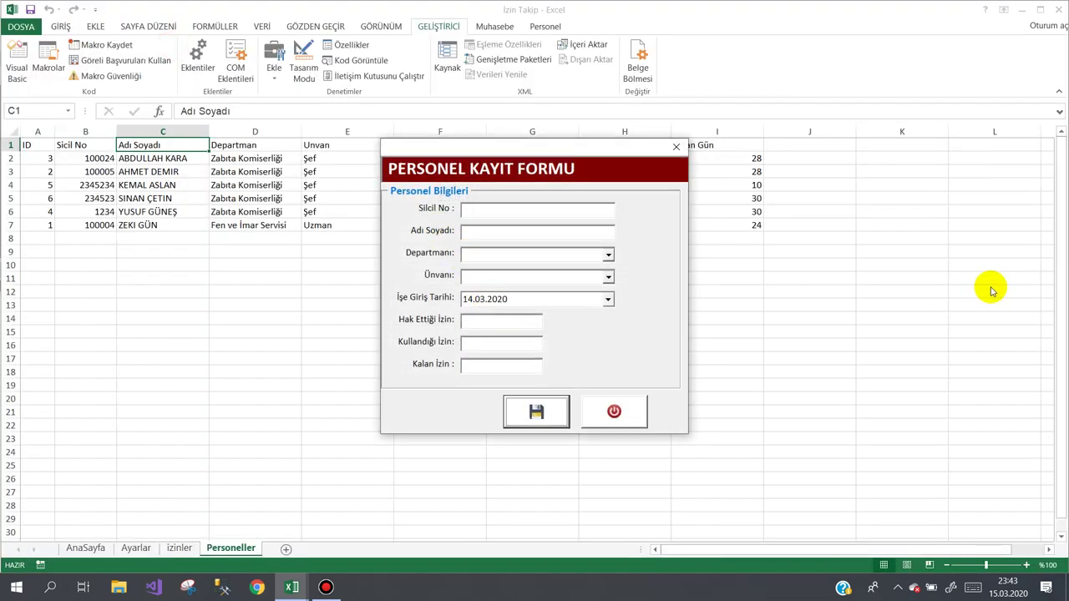
left_click(482, 321)
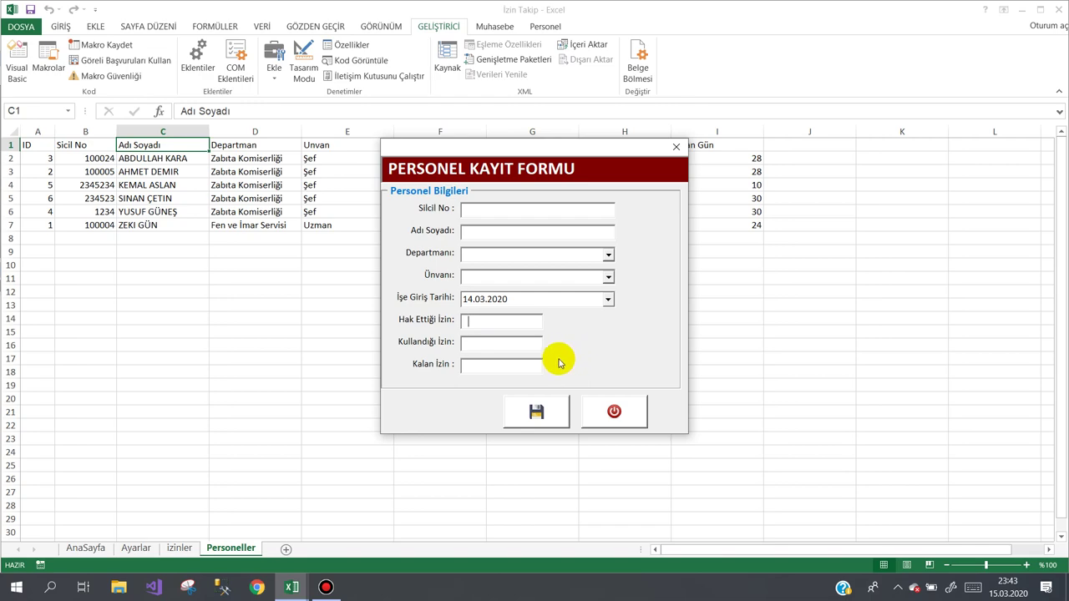
left_click(617, 411)
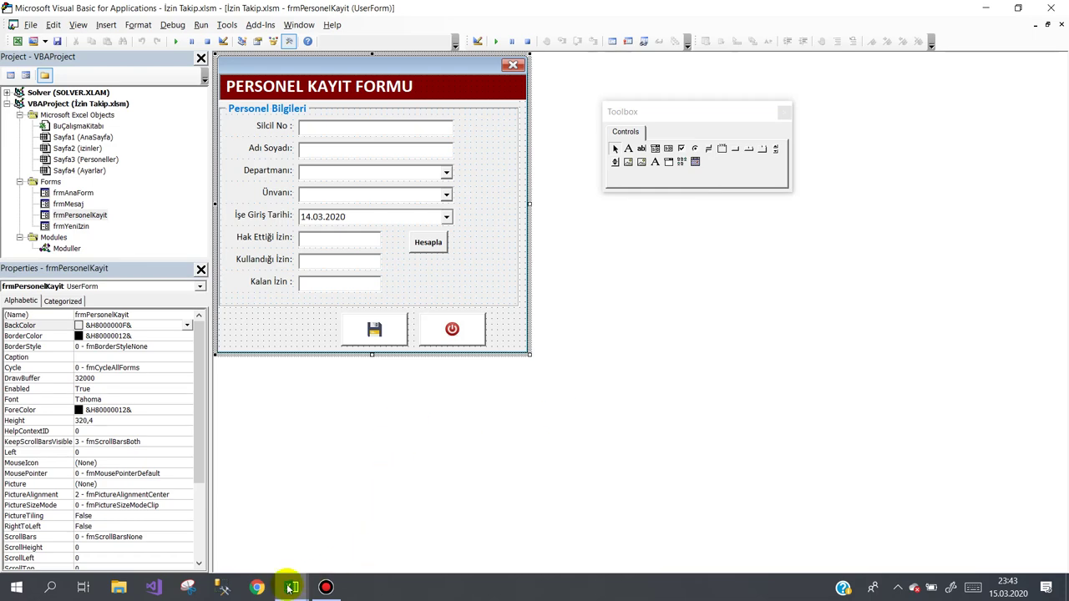
Step: Bring up the İzin Takip workbook and review the Personeller leave values and ID column
mouse_move(291, 587)
left_click(222, 544)
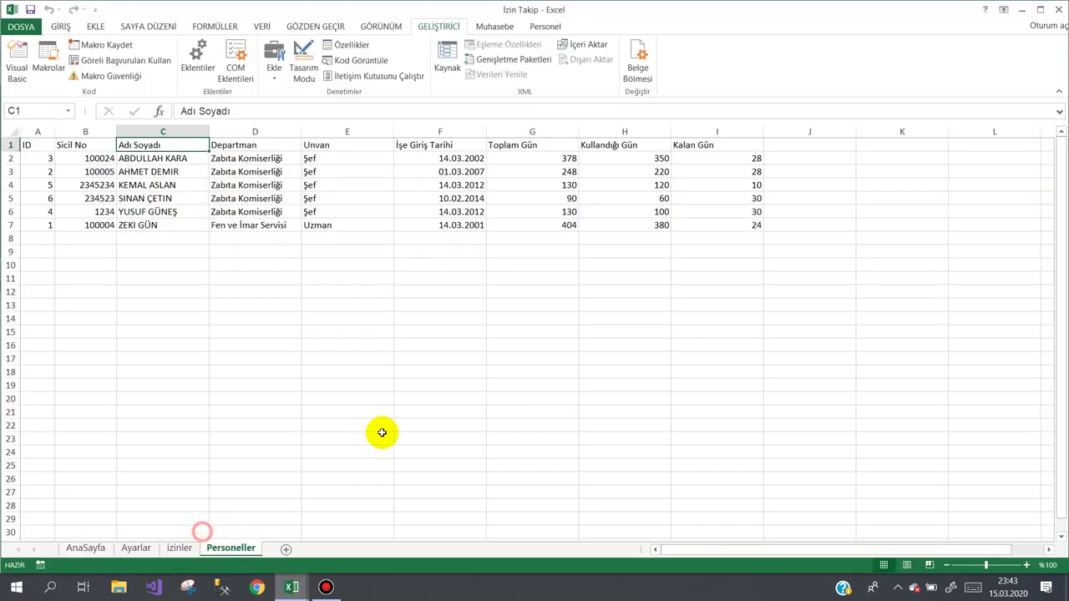
left_click(540, 157)
left_click(630, 158)
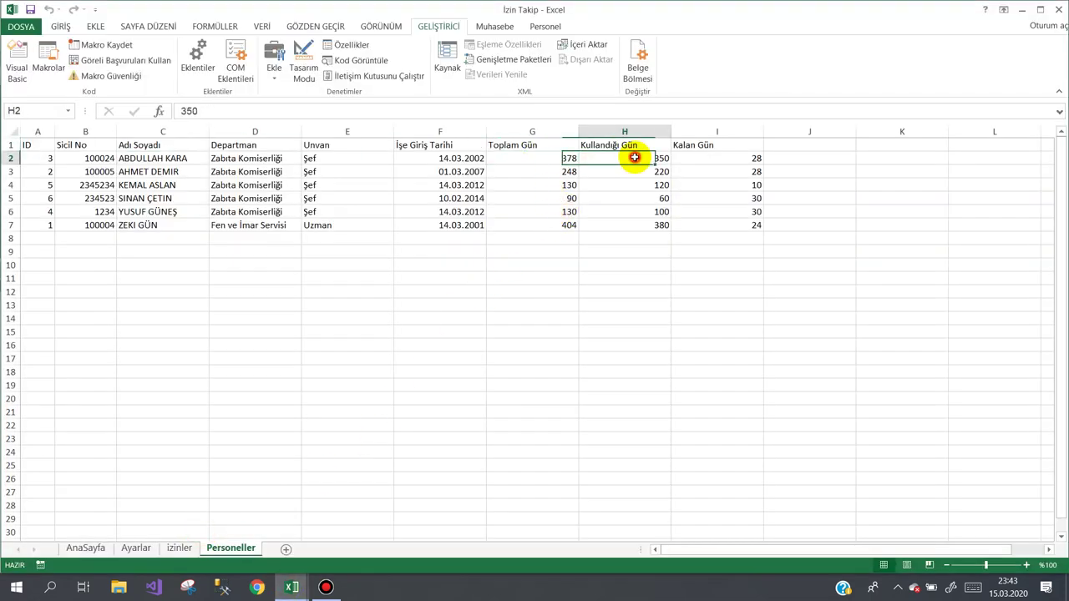
left_click(710, 158)
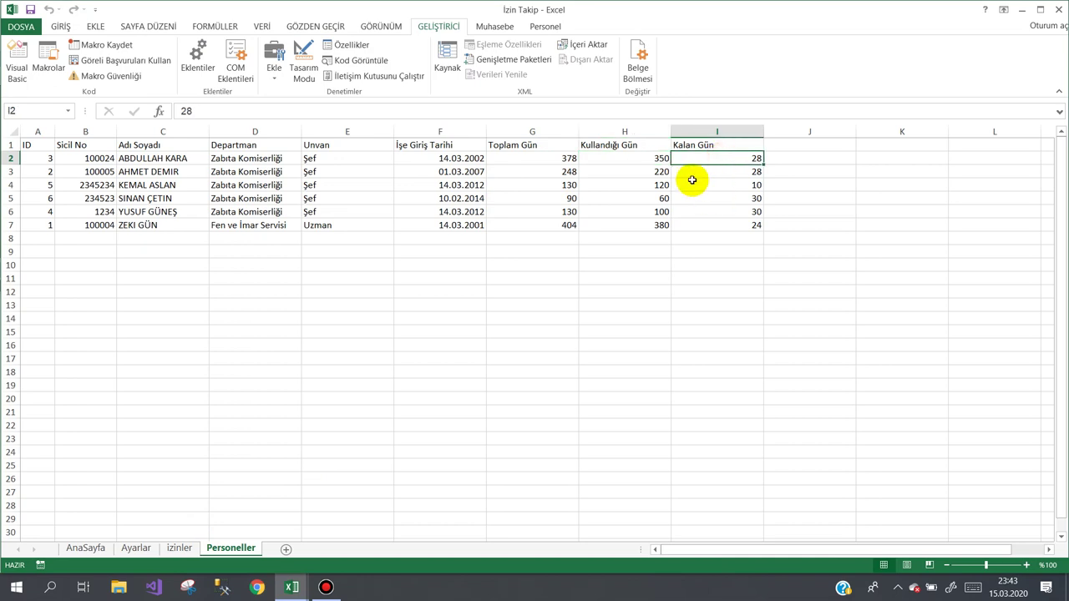
left_click(615, 158)
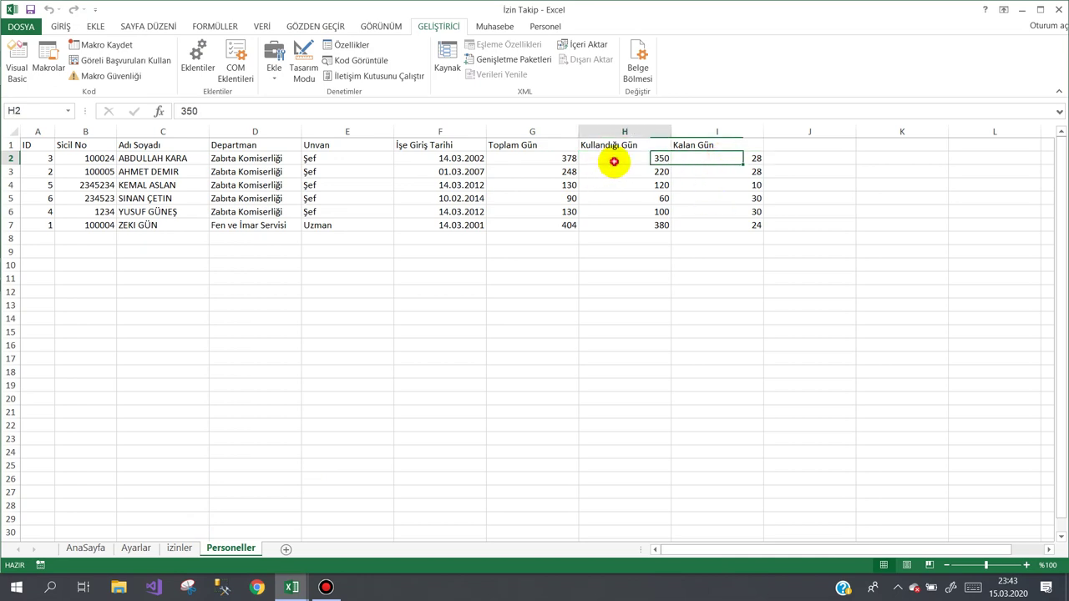
left_click(711, 164)
left_click(710, 240)
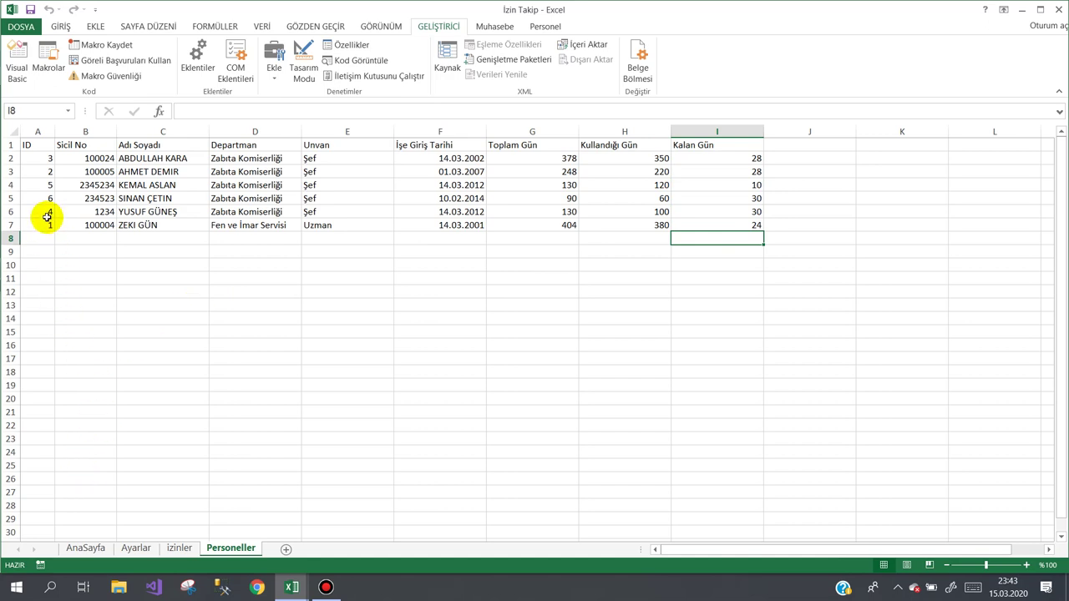
left_click_drag(37, 159, 40, 238)
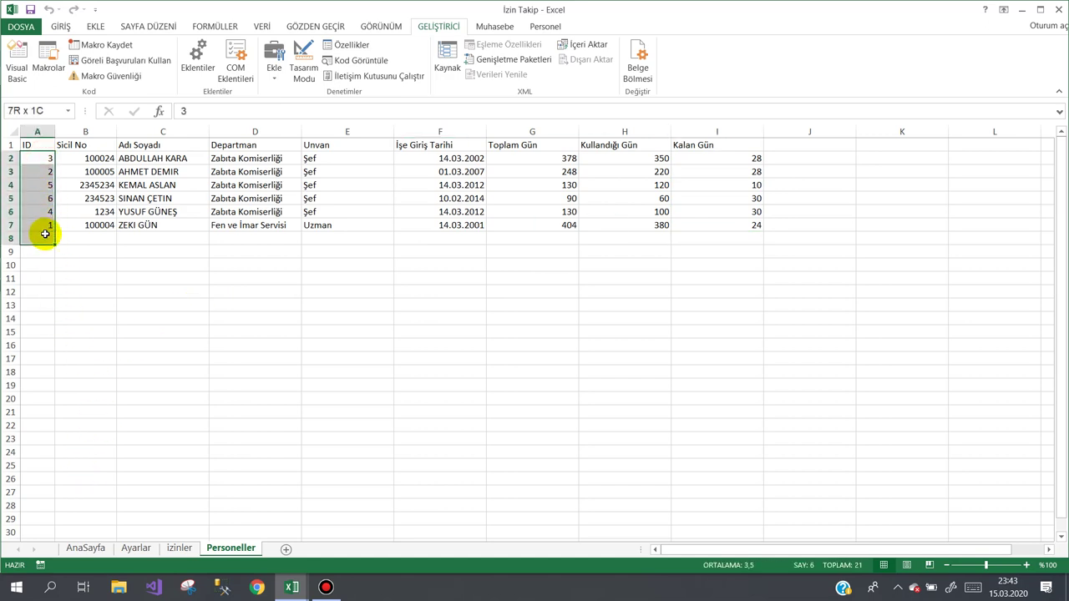
Step: Go to the Ayarlar sheet, review the Departmanlar list in A9:A15, and select empty cell C9
left_click(133, 548)
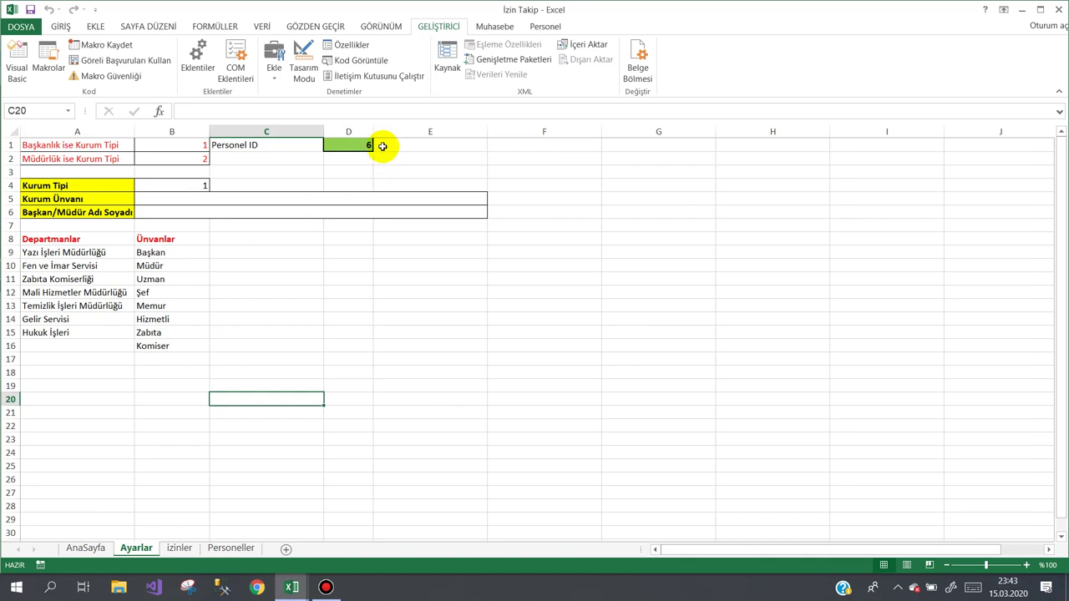
left_click(336, 145)
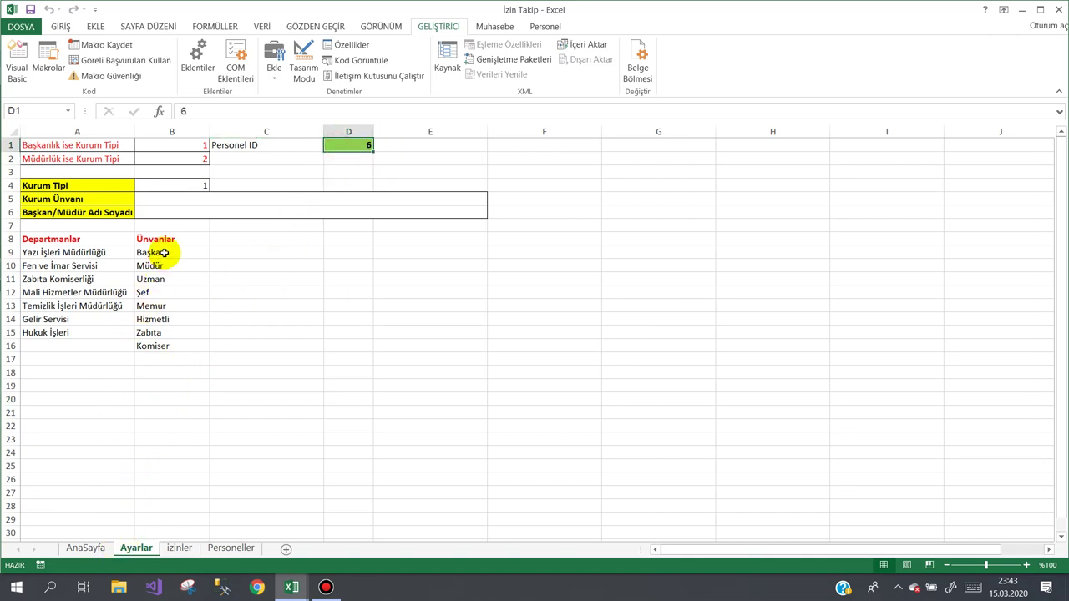
left_click_drag(93, 252, 82, 326)
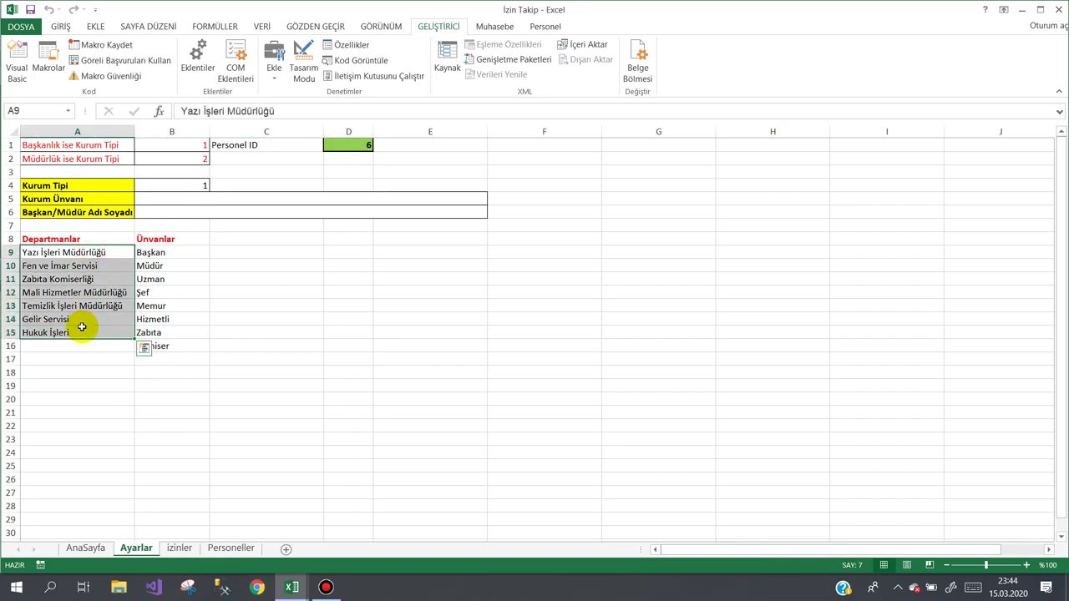
left_click(227, 549)
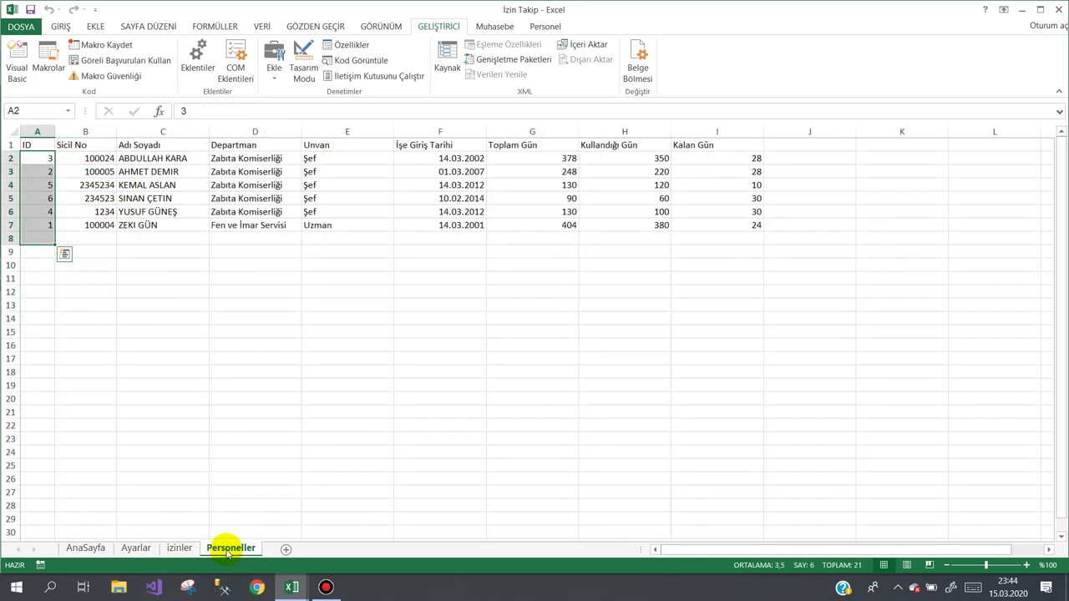
left_click(84, 550)
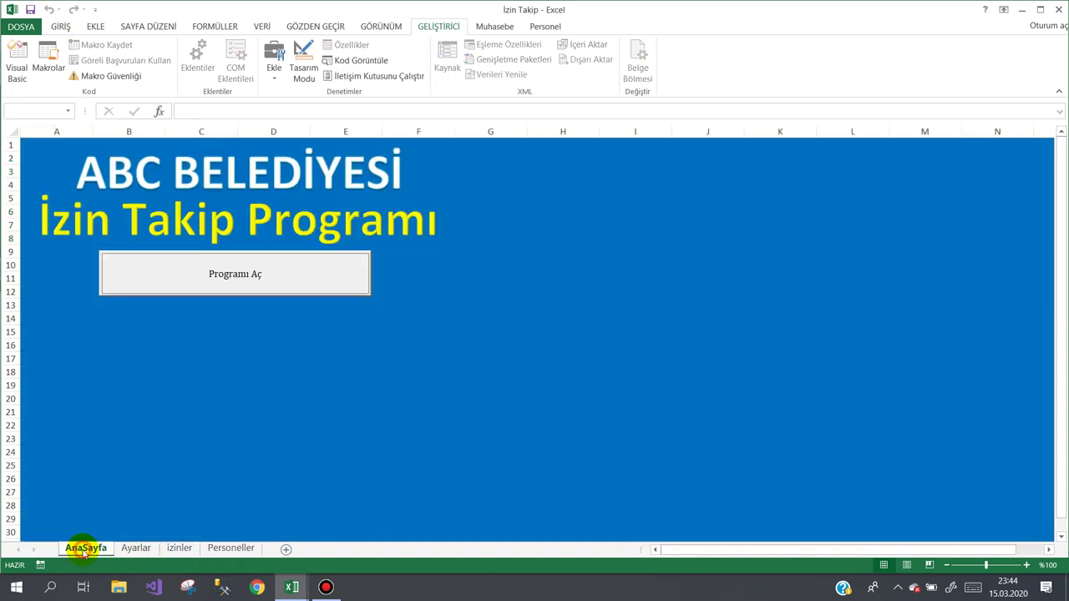
left_click(137, 548)
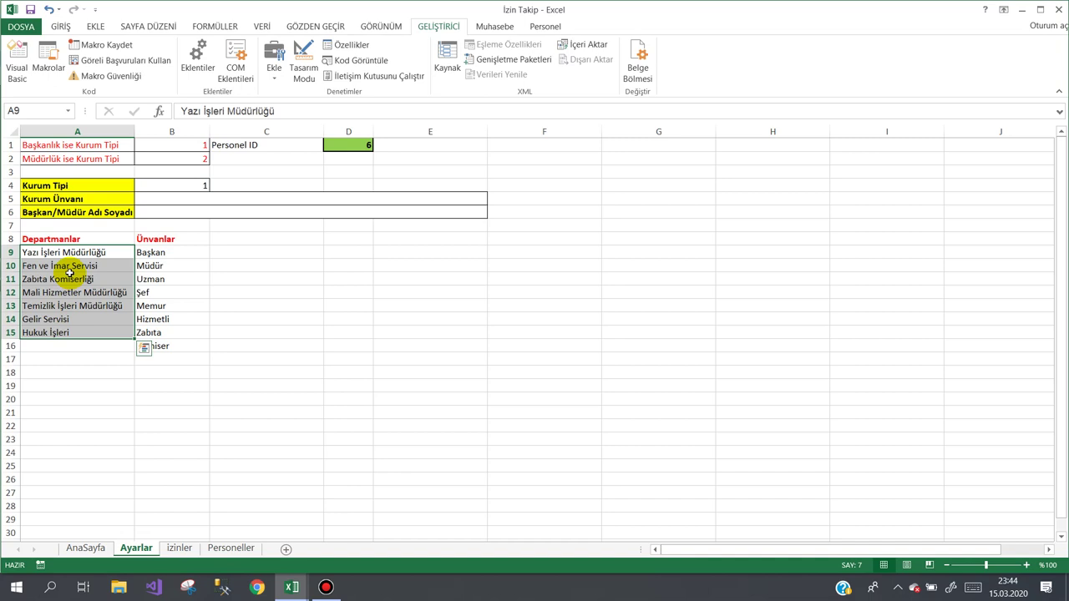
key("ctrl+q")
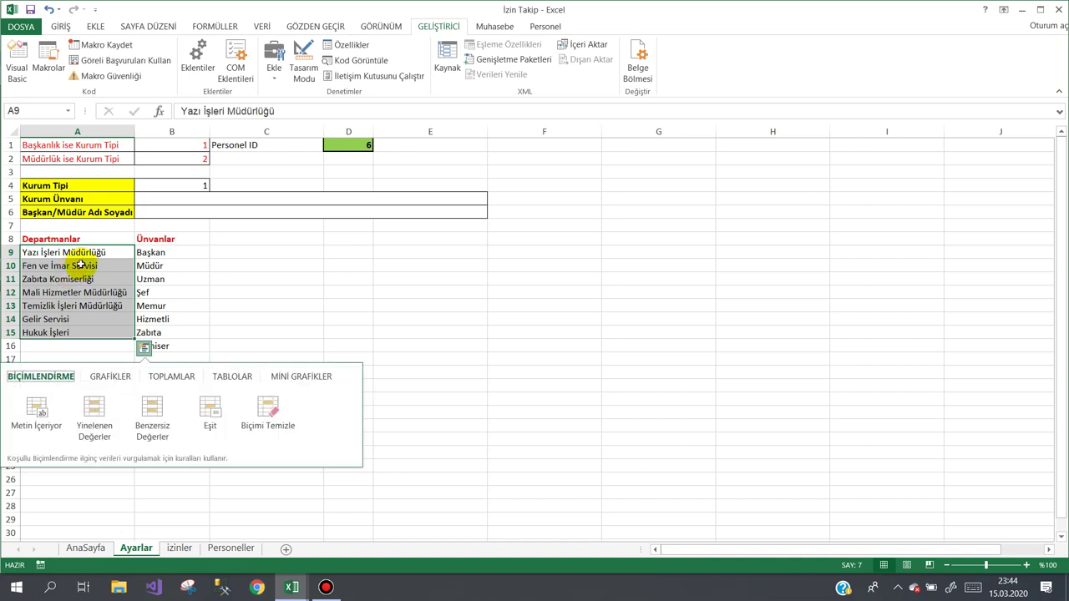
left_click(84, 252)
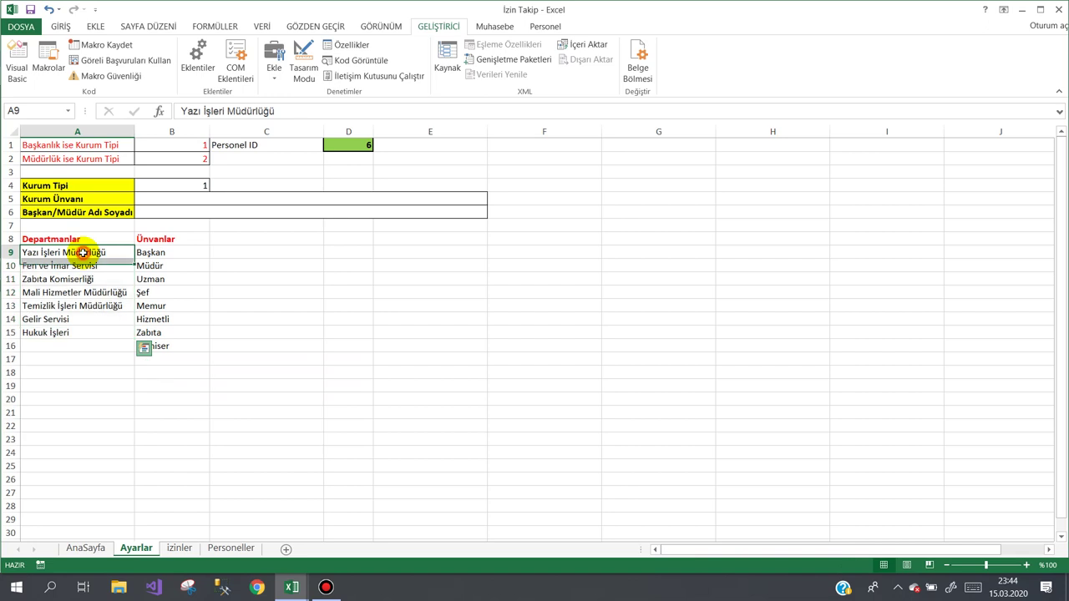
left_click(273, 255)
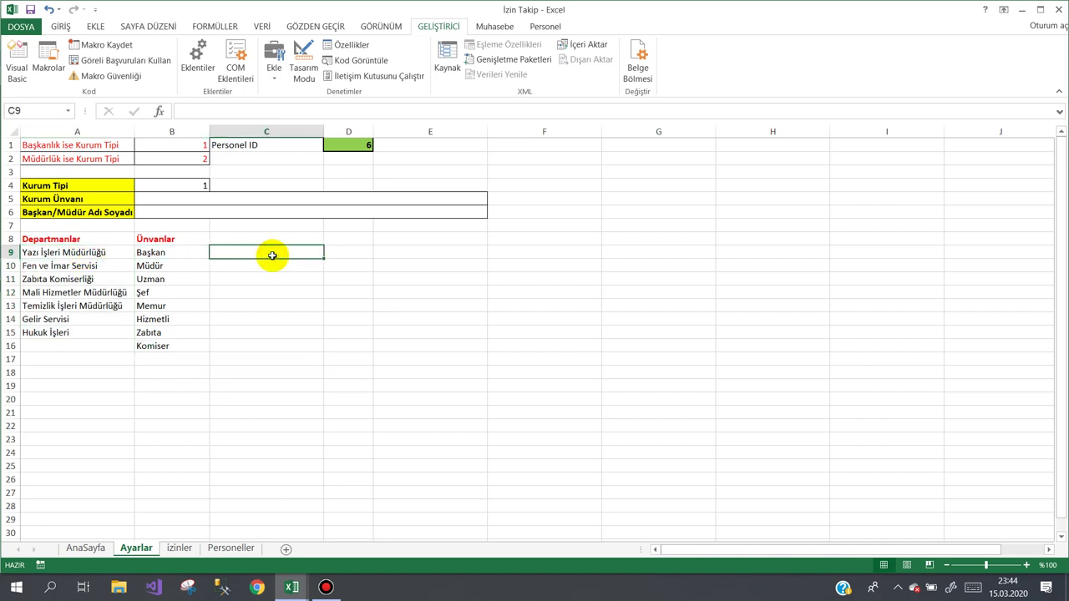
Step: Make the Departmanlar names uppercase with Flash Fill and paste them over A9:A15
type("Y")
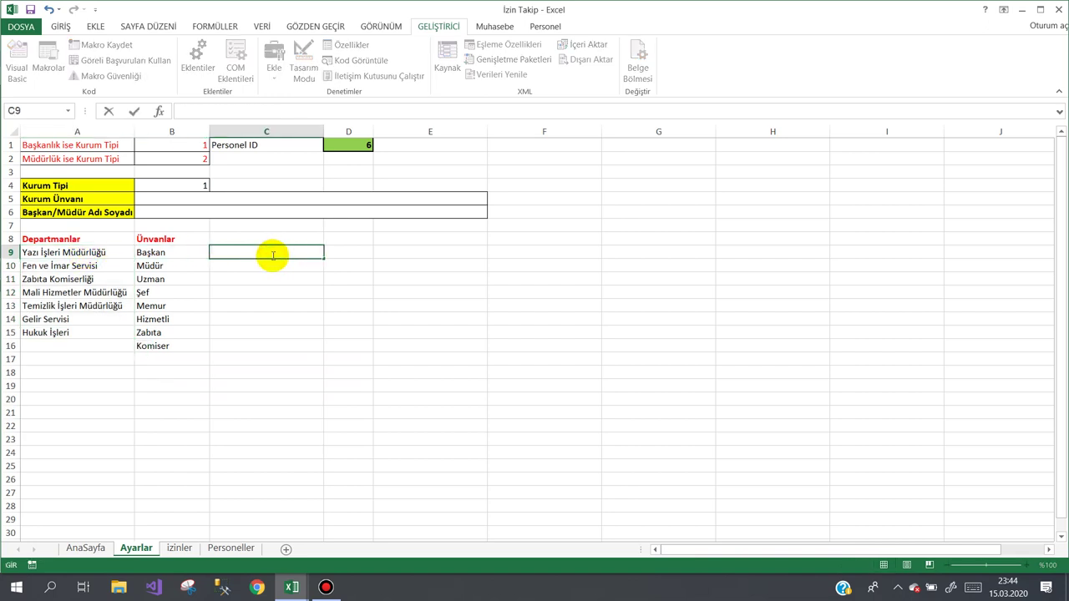
mouse_move(177, 253)
left_mouse_down()
mouse_move(184, 348)
mouse_move(261, 355)
left_mouse_up()
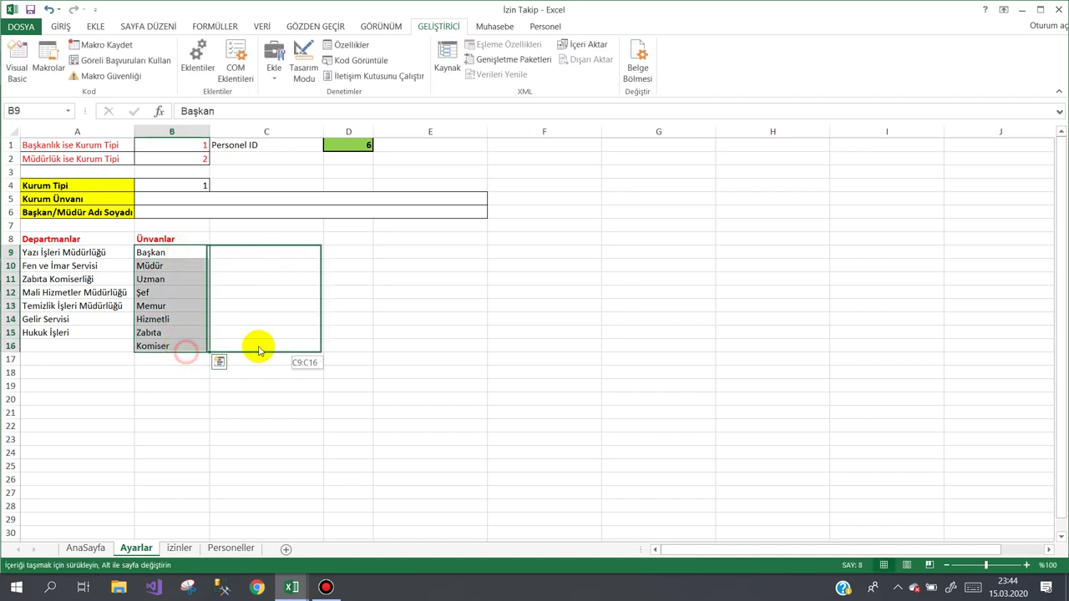
left_click(150, 252)
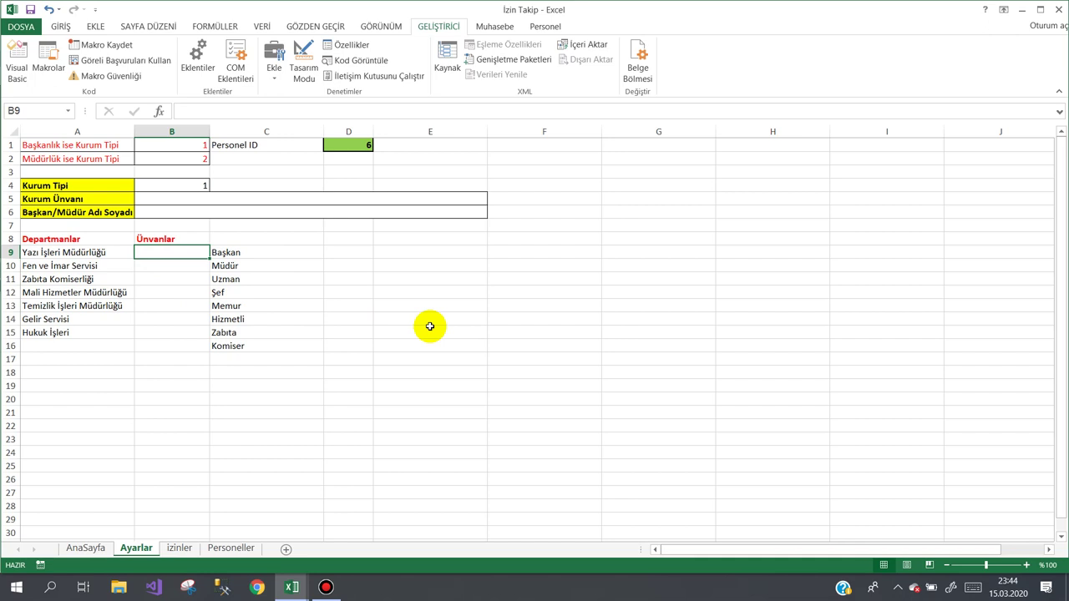
type("y")
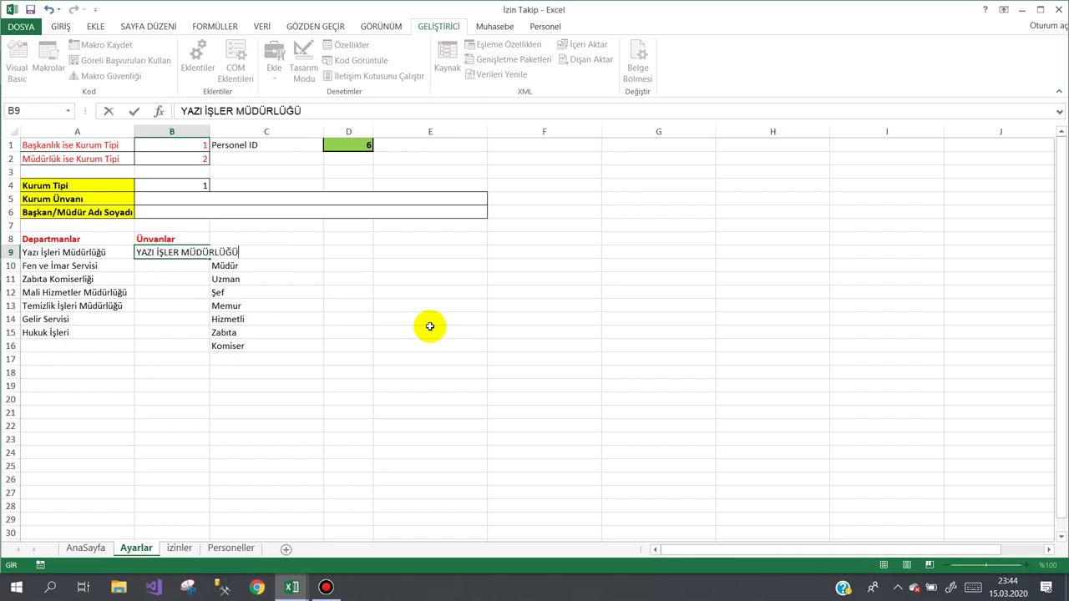
key("Return")
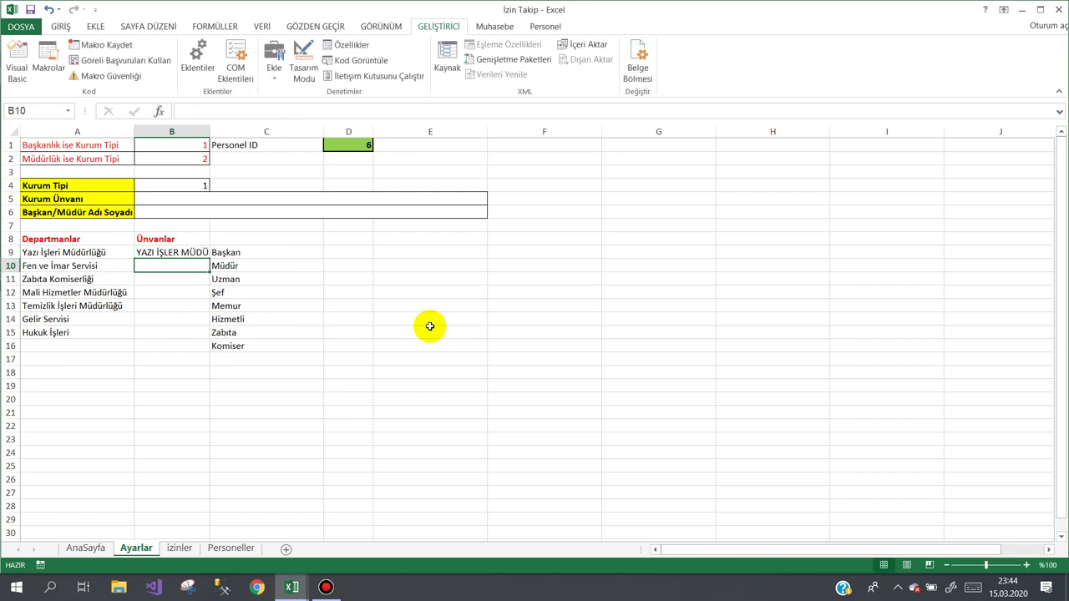
type("FEN VE İMA SERVİSİ")
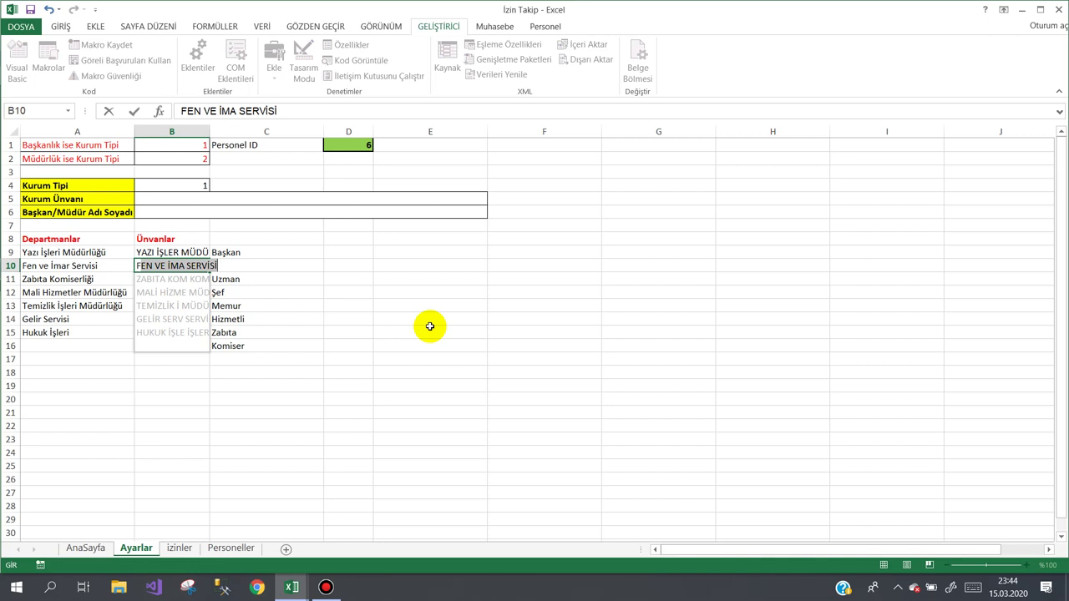
key("Return")
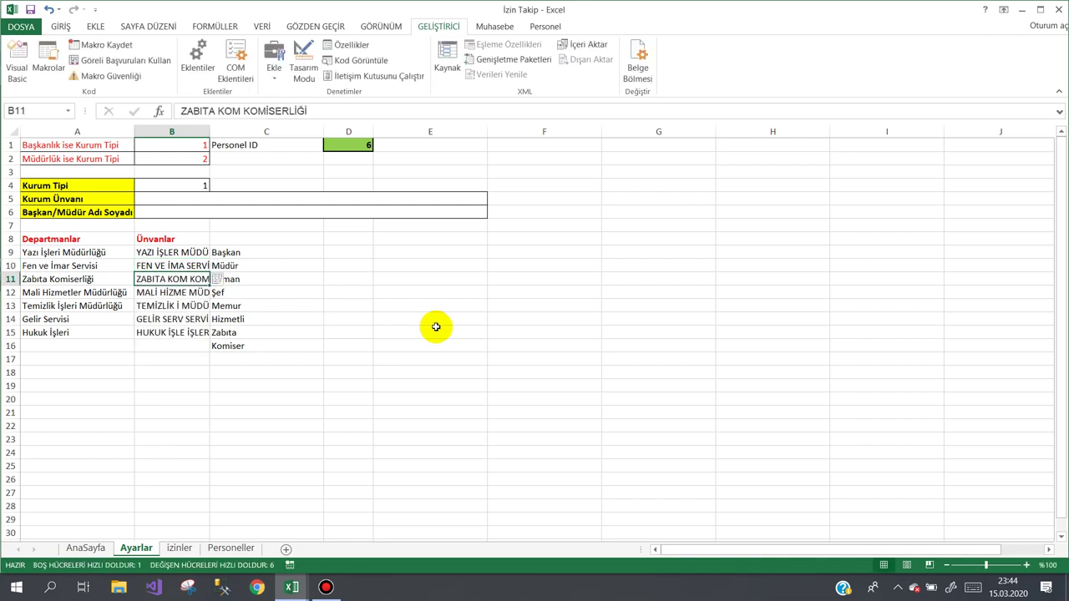
left_click_drag(154, 252, 153, 327)
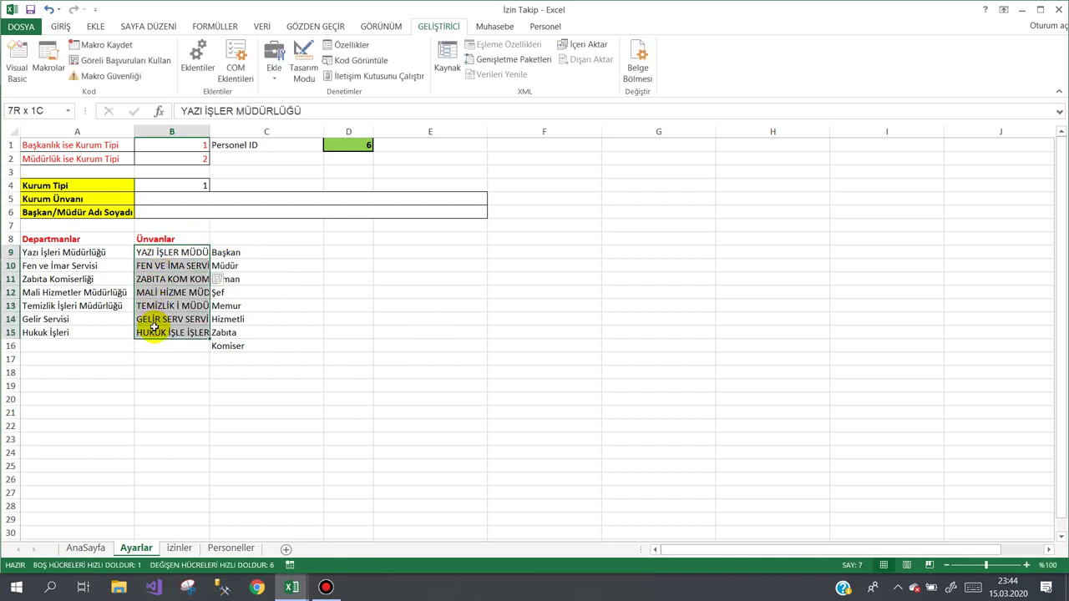
key("ctrl+x")
left_click(49, 251)
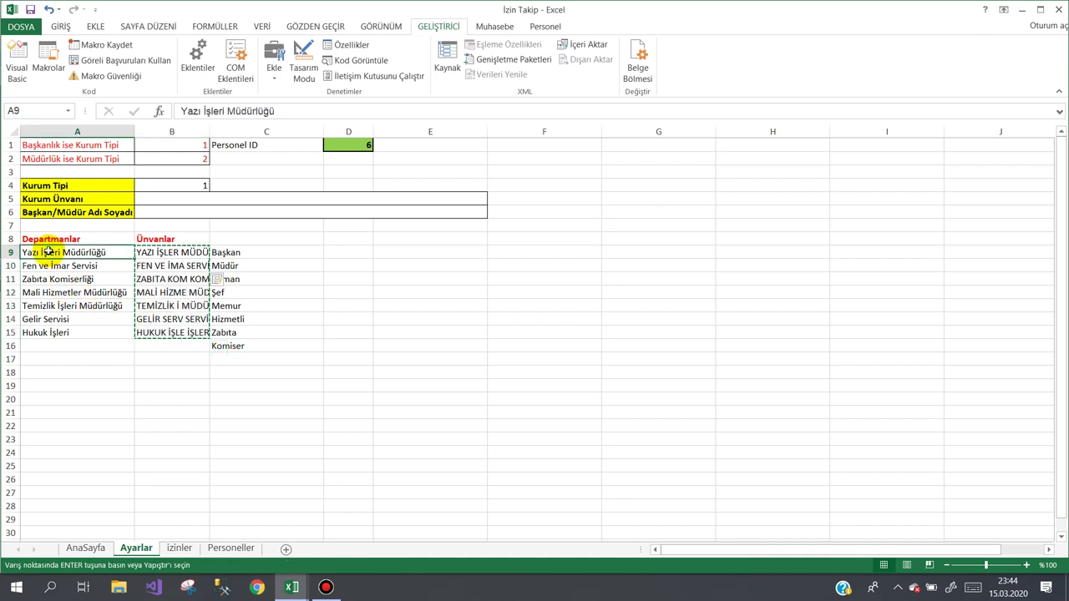
key("ctrl+v")
Step: Make the Ünvanlar titles uppercase (BAŞKAN, MÜDÜR…) with Flash Fill and paste them over column B
left_click(186, 278)
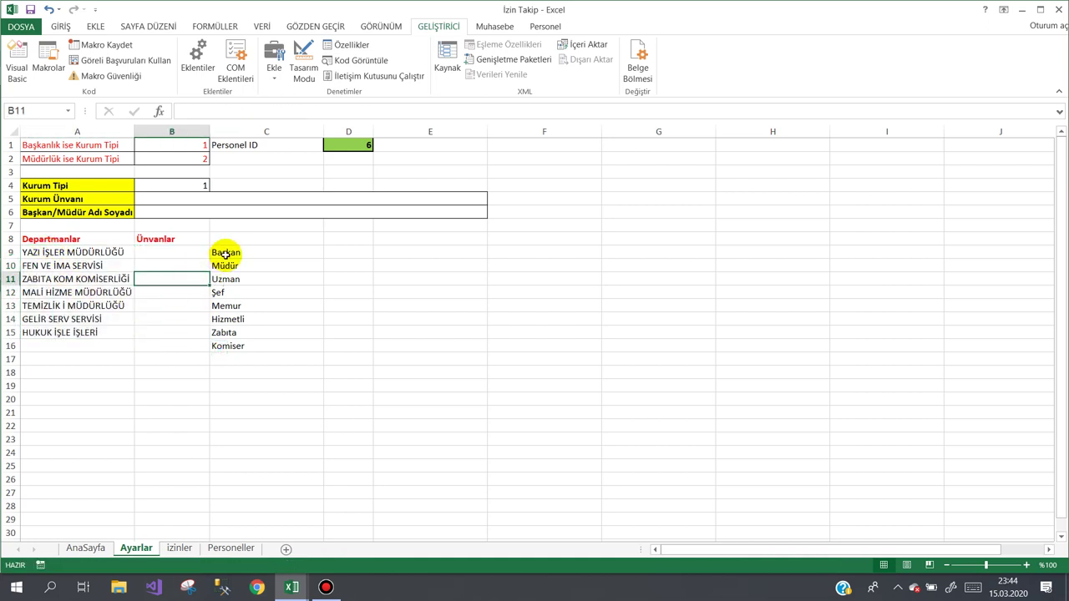
mouse_move(220, 252)
left_mouse_down()
mouse_move(234, 332)
mouse_move(227, 344)
mouse_move(173, 338)
left_mouse_up()
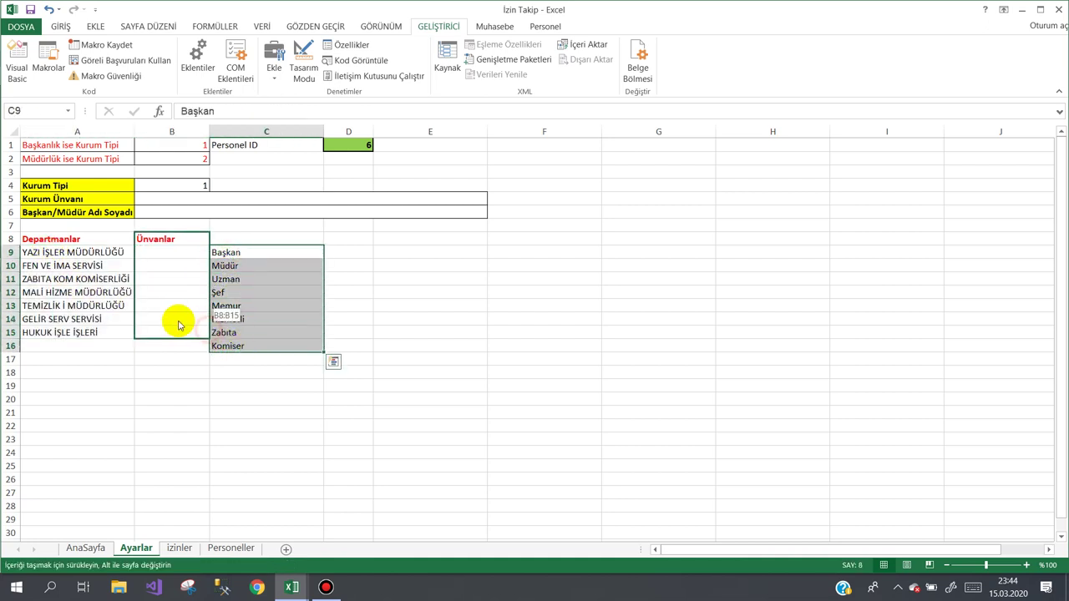
left_click(248, 253)
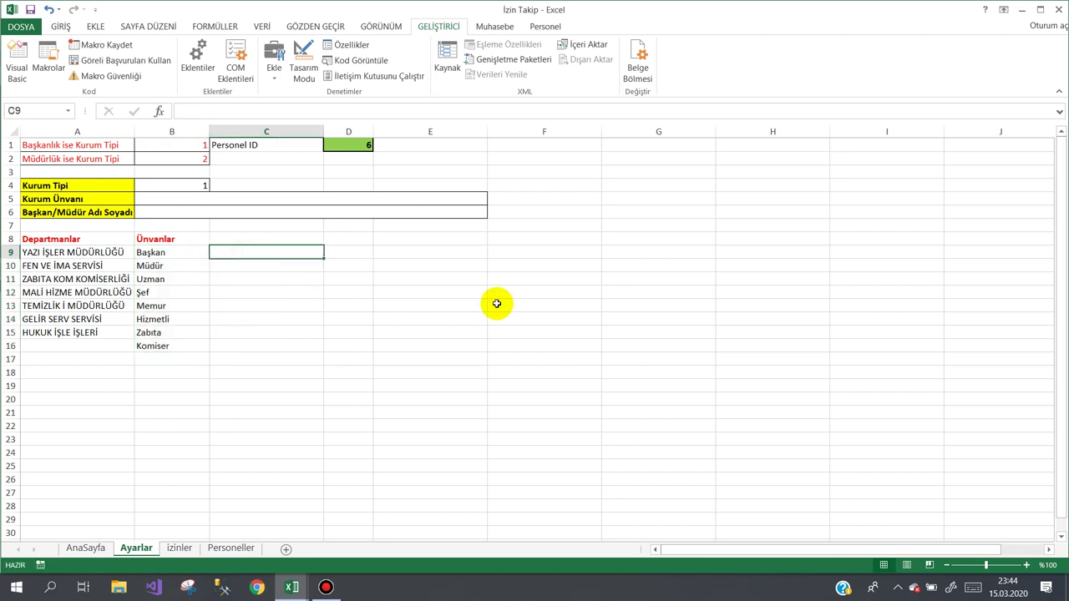
type("BAŞKAN")
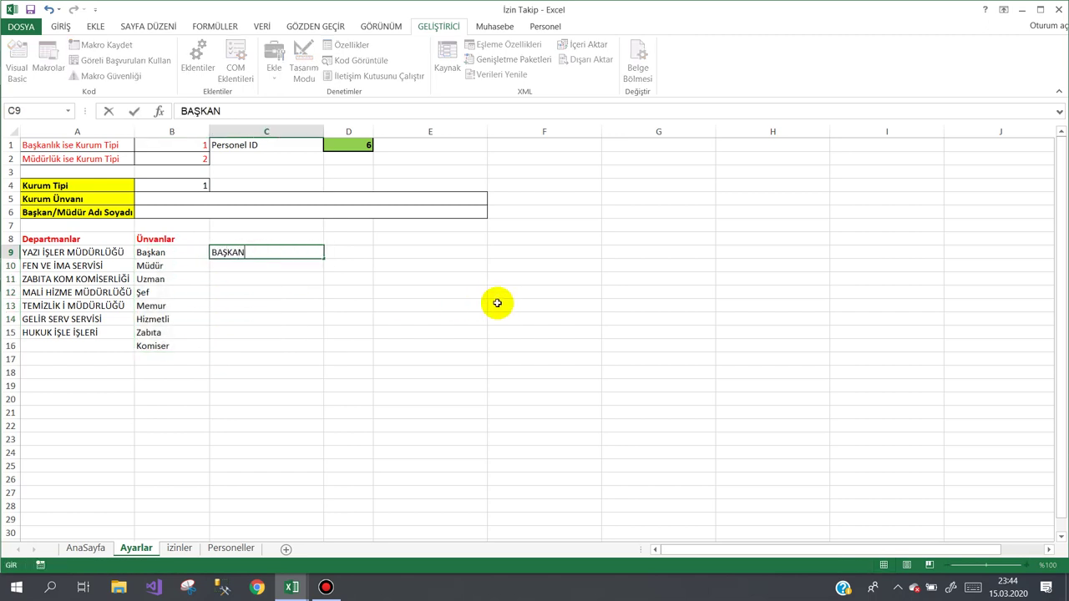
key("Return")
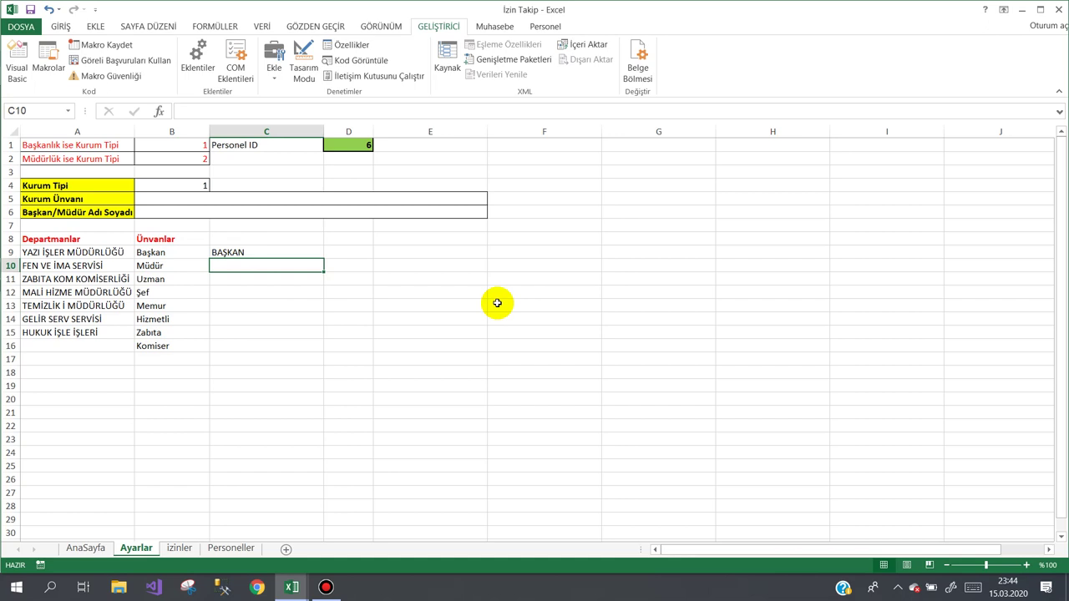
type("MÜDÜR")
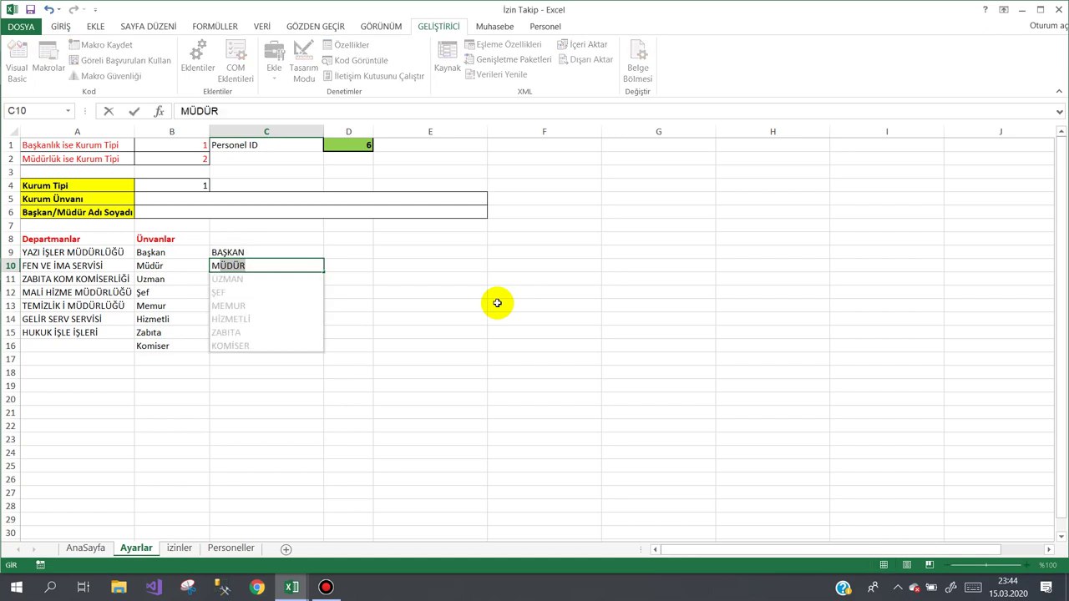
key("Return")
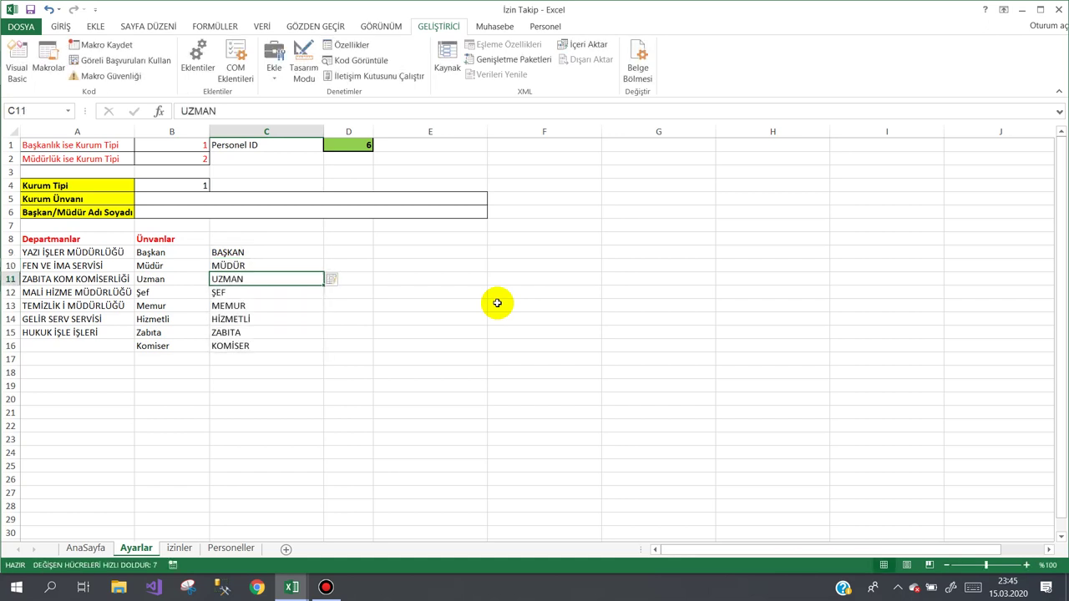
left_click_drag(221, 252, 233, 346)
key("ctrl+c")
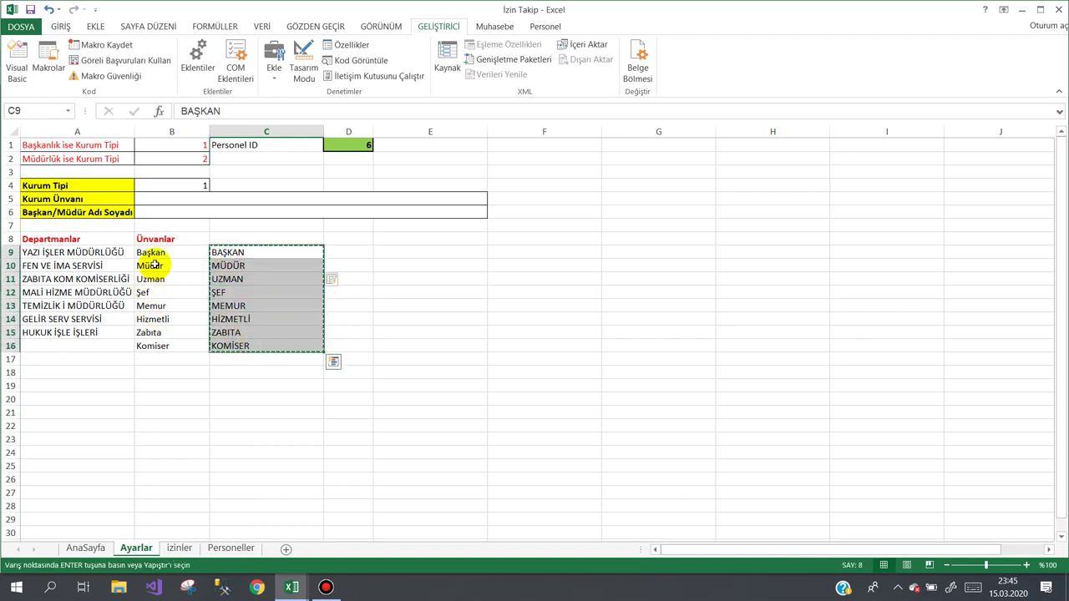
left_click(154, 255)
key("ctrl+v")
left_click(284, 268)
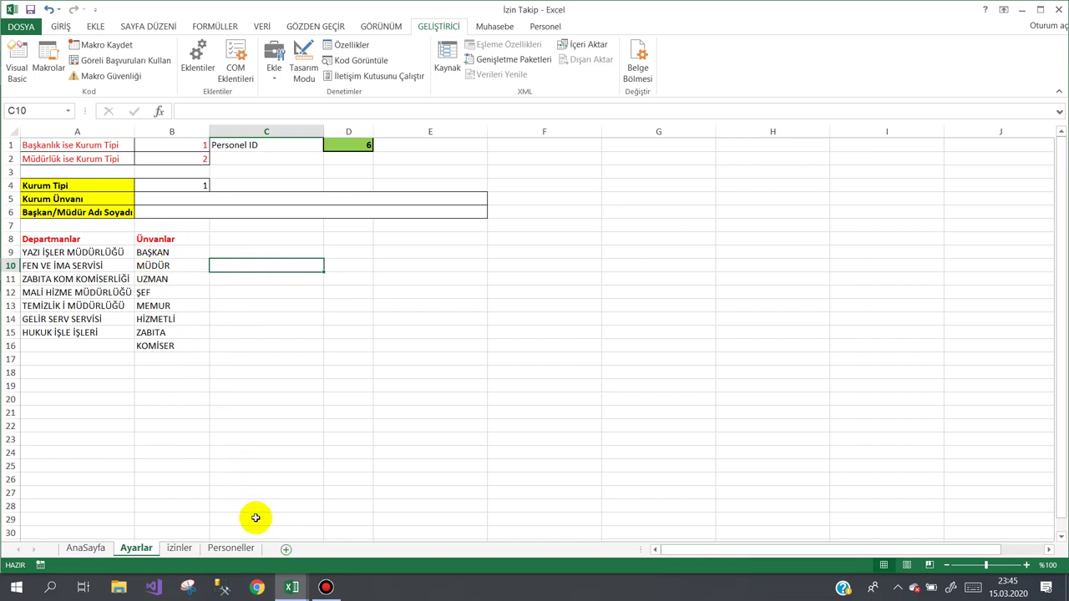
Step: Review the department entries in column D of the Personeller sheet
left_click(213, 547)
left_click(265, 261)
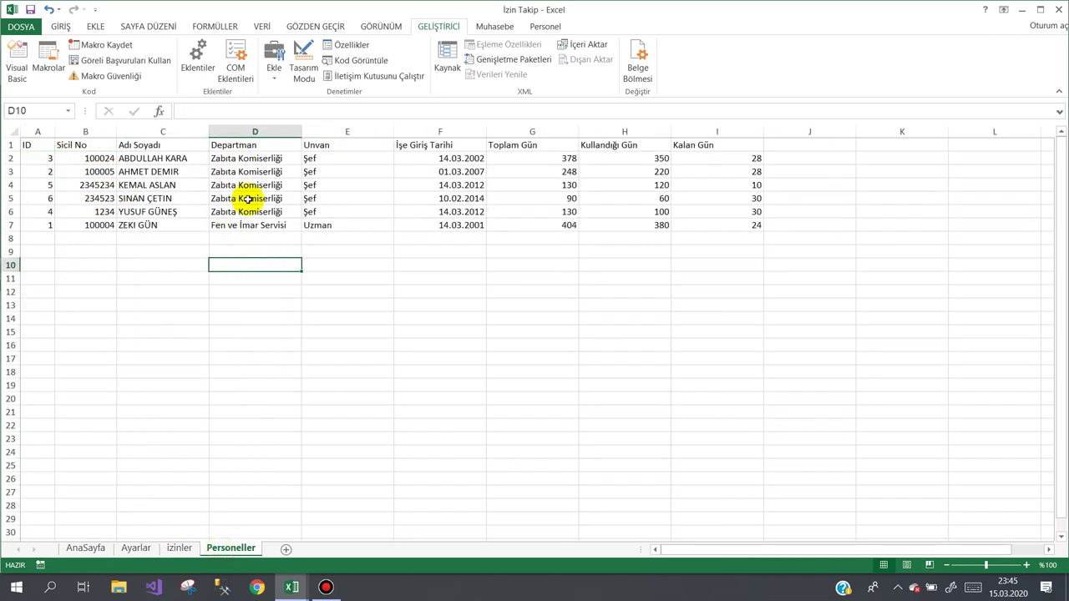
left_click(248, 185)
left_click(245, 159)
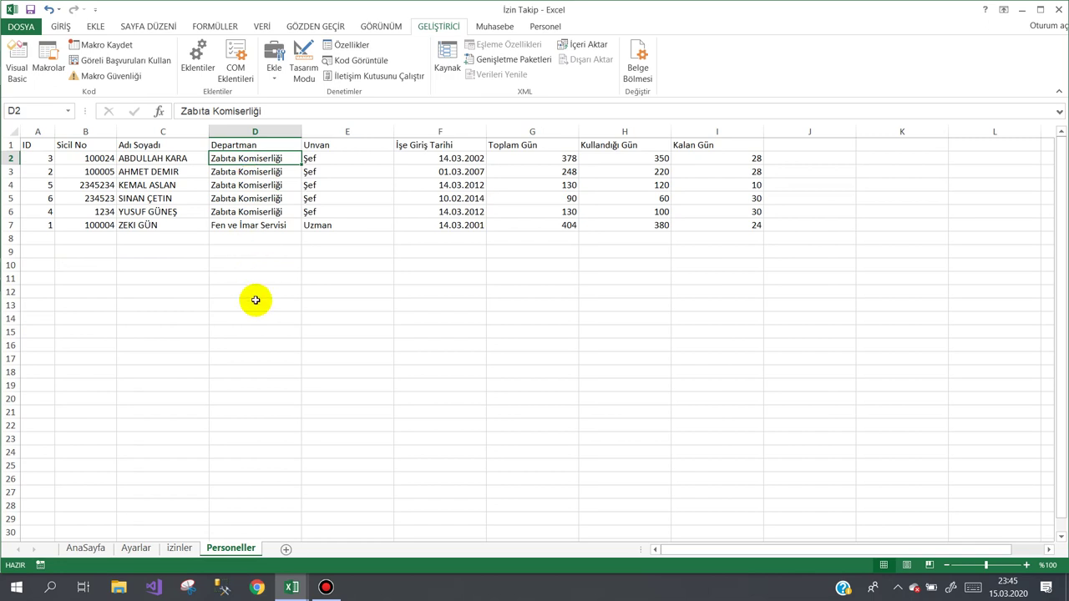
left_click(219, 225)
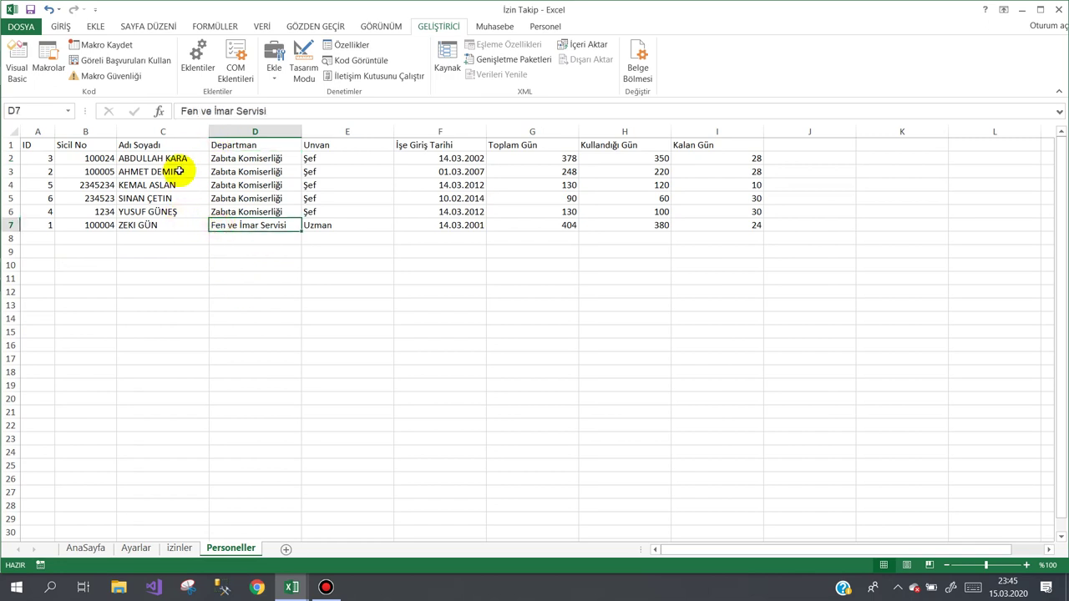
left_click(242, 183)
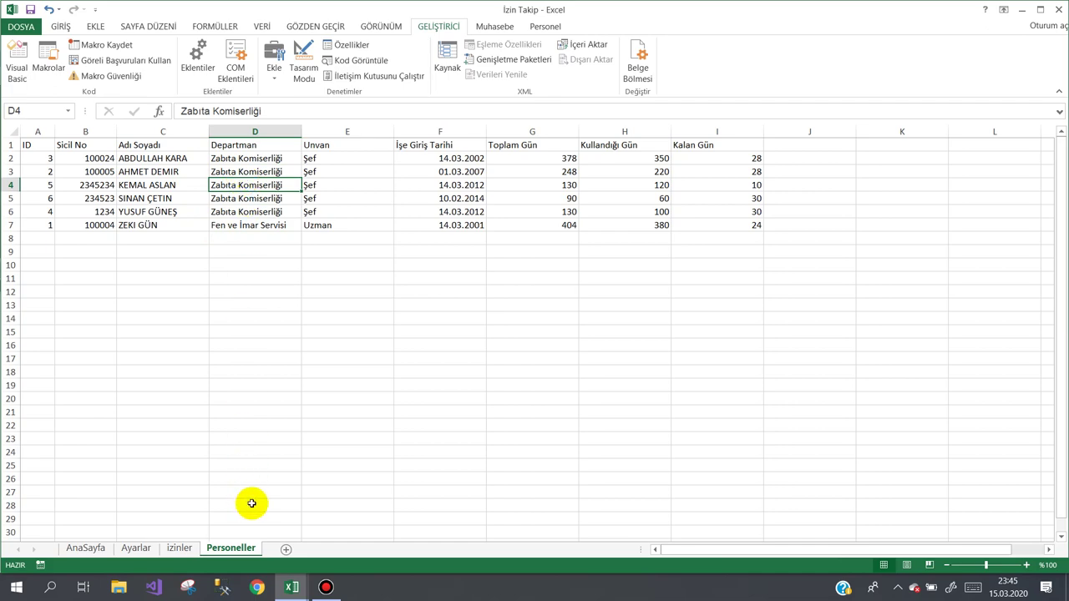
Step: Launch the program from AnaSayfa and move the Personel Listesi form to the right edge
left_click(88, 548)
left_click(184, 280)
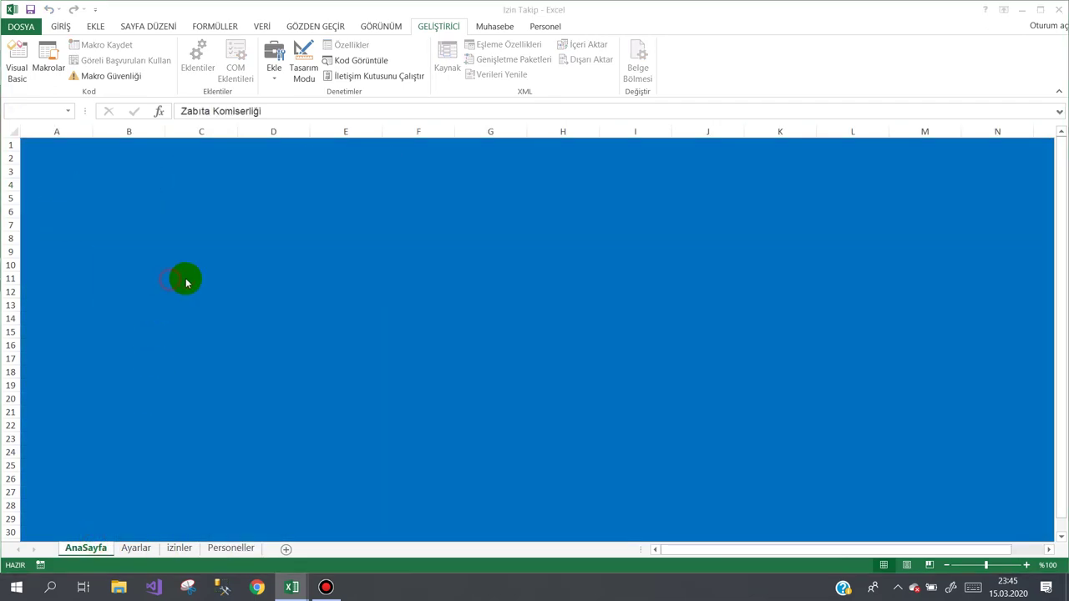
left_click_drag(362, 54, 976, 86)
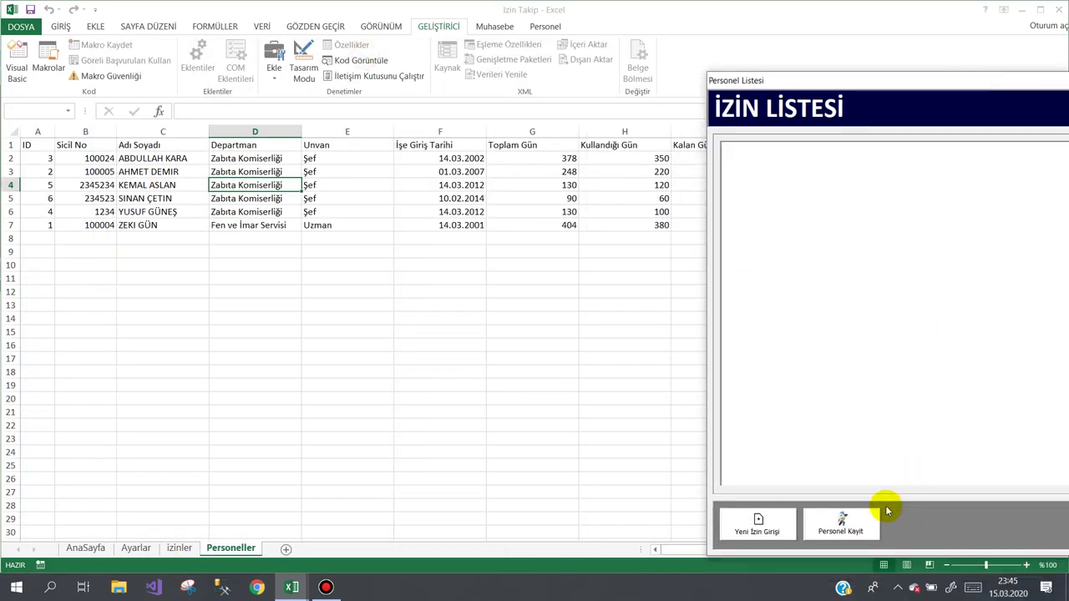
Step: Register a YAZI İŞLER MÜDÜRLÜĞÜ MÜDÜR hired 13.03.2001 with 404 entitled and 380 used days
left_click(838, 526)
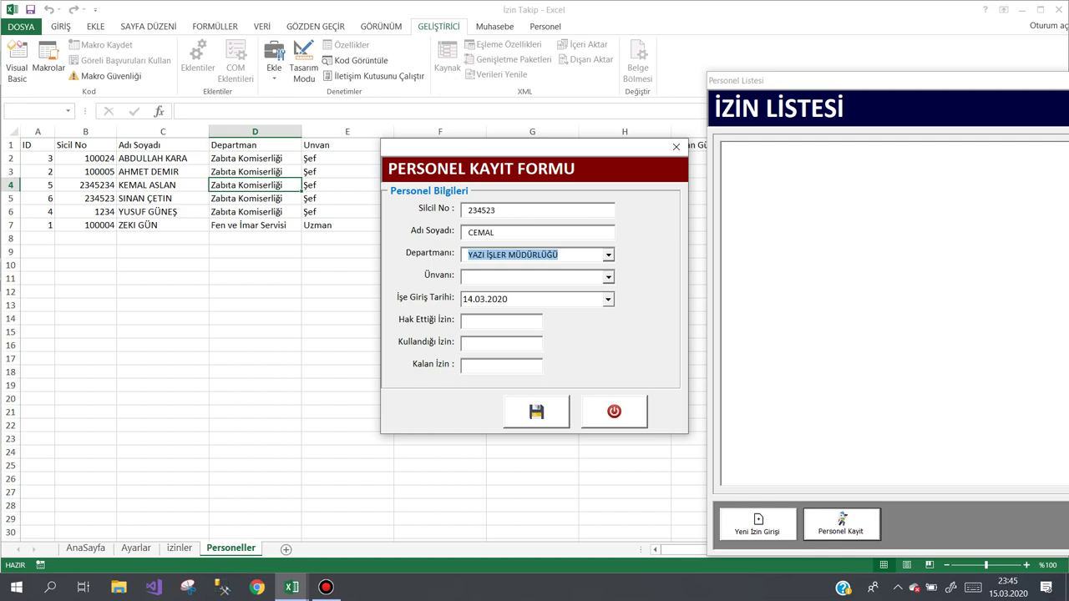
left_click(528, 233)
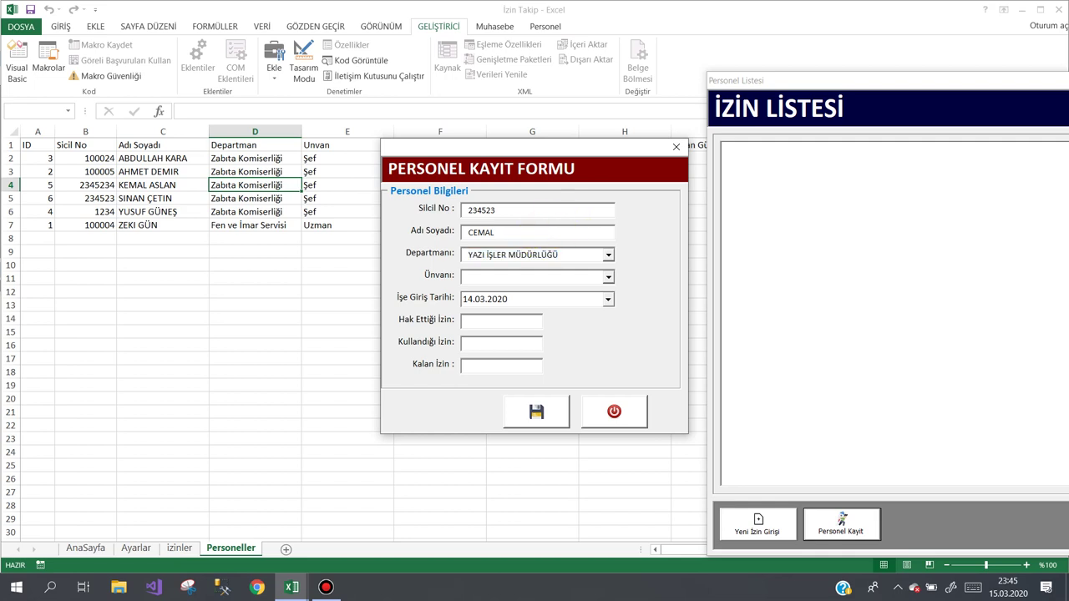
type("YILDIZ")
left_click(513, 255)
type("380")
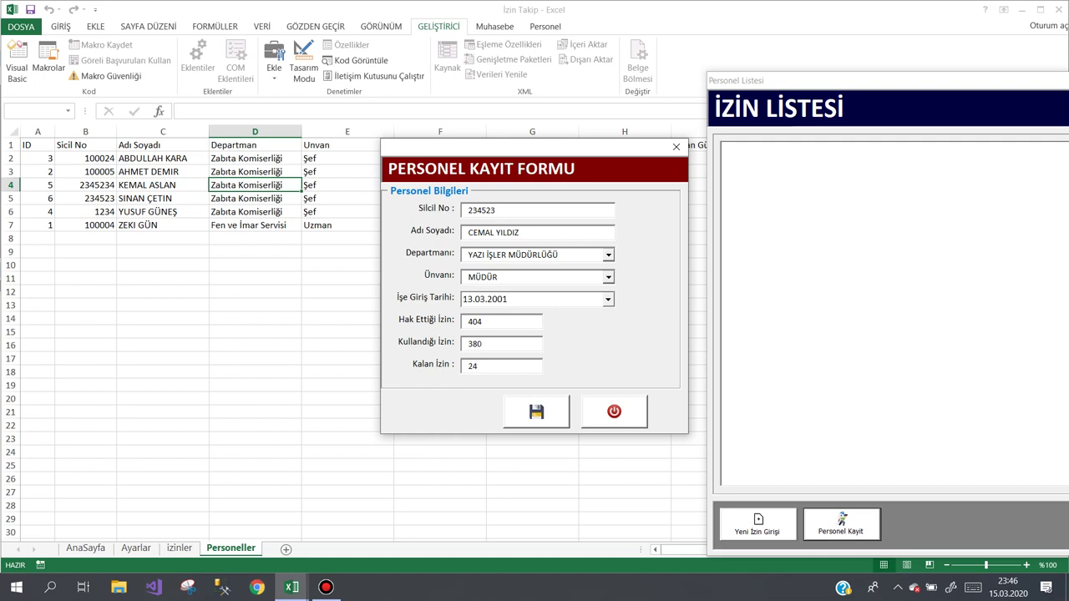
left_click(536, 412)
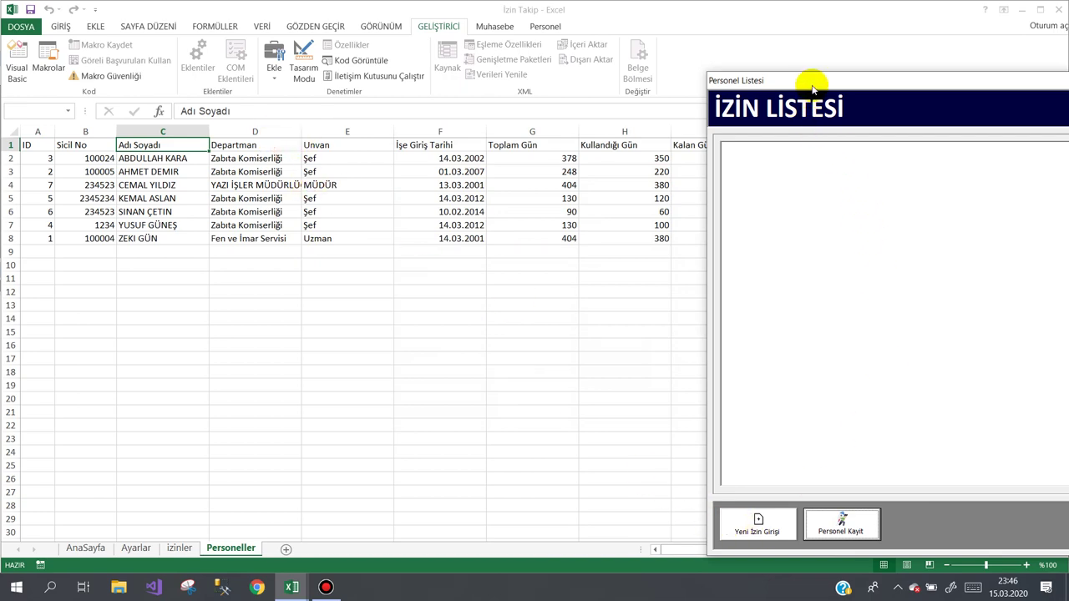
Step: Close the staff list form and widen the Departman column D
left_click_drag(813, 87, 214, 45)
left_click(912, 483)
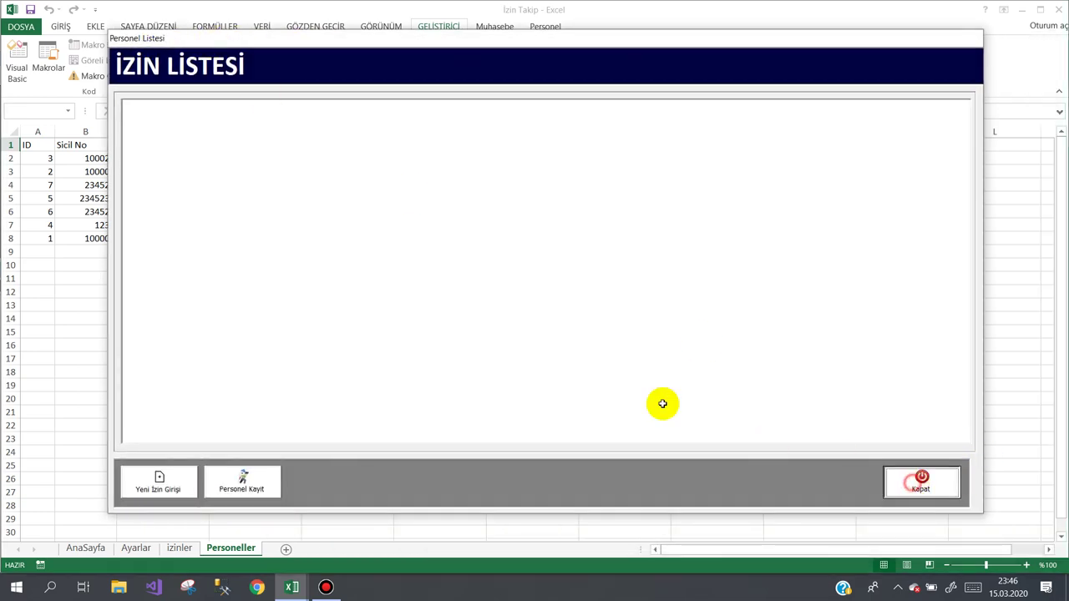
left_click_drag(302, 132, 337, 132)
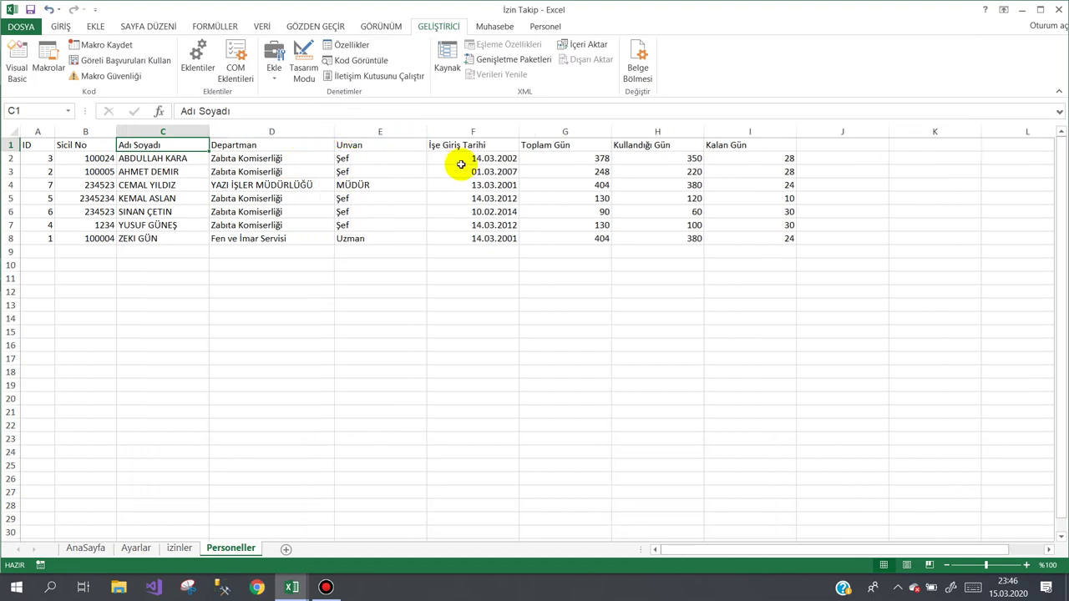
Step: Left-align the Sicil No values in column B
left_click(455, 251)
left_click(579, 159)
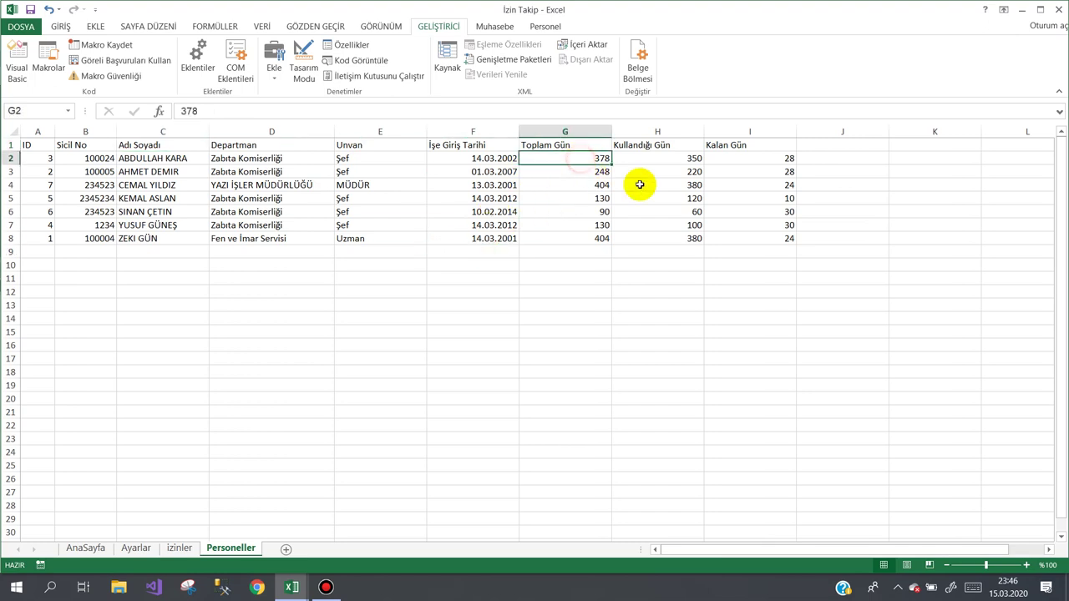
left_click(663, 161)
left_click(772, 166)
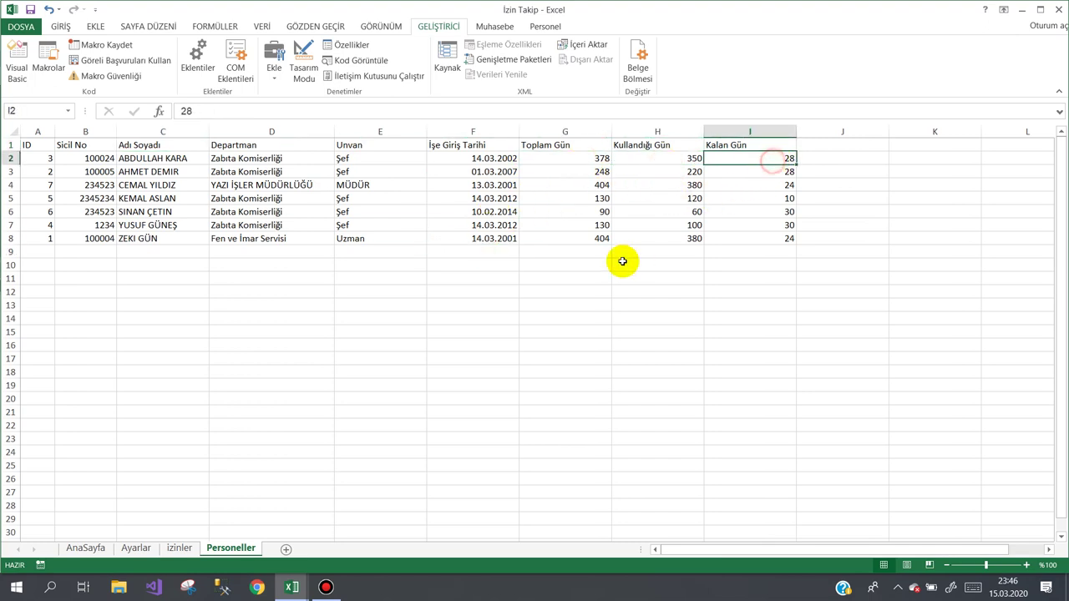
left_click(94, 197)
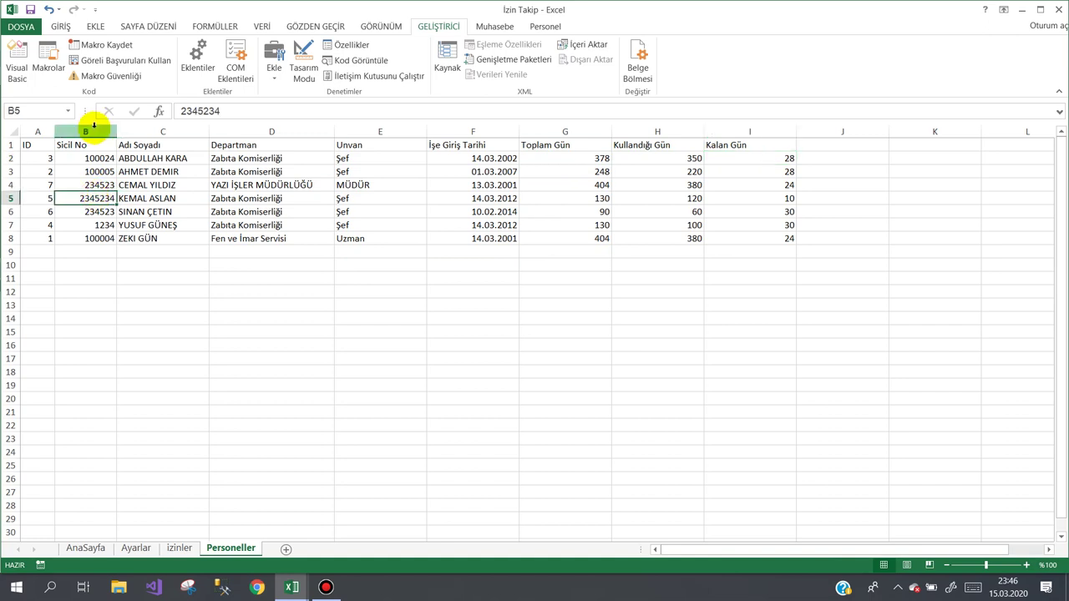
left_click(92, 131)
left_click(63, 25)
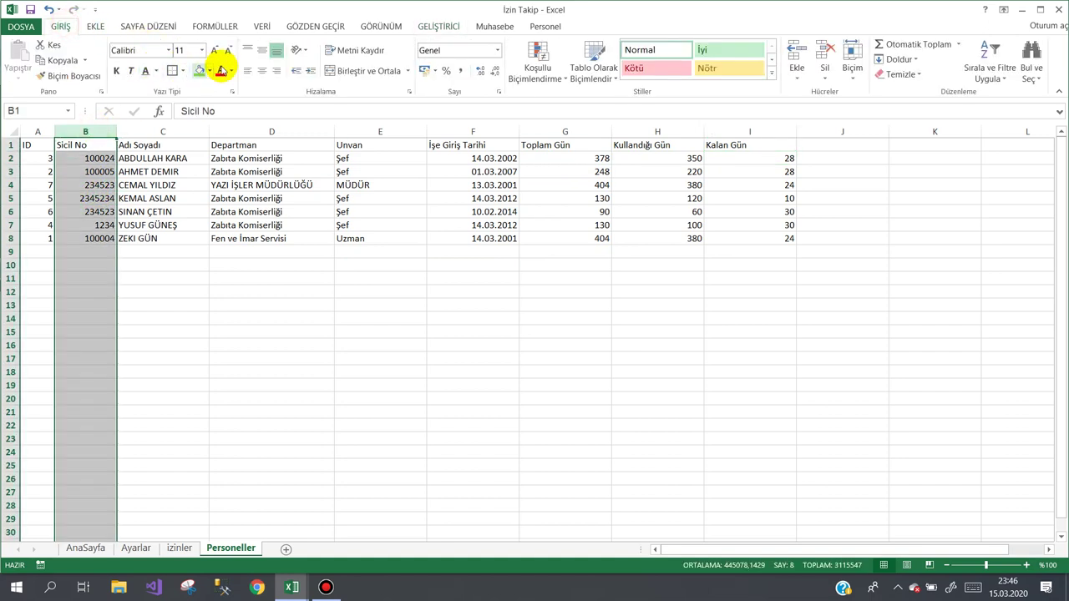
left_click(247, 71)
left_click(199, 250)
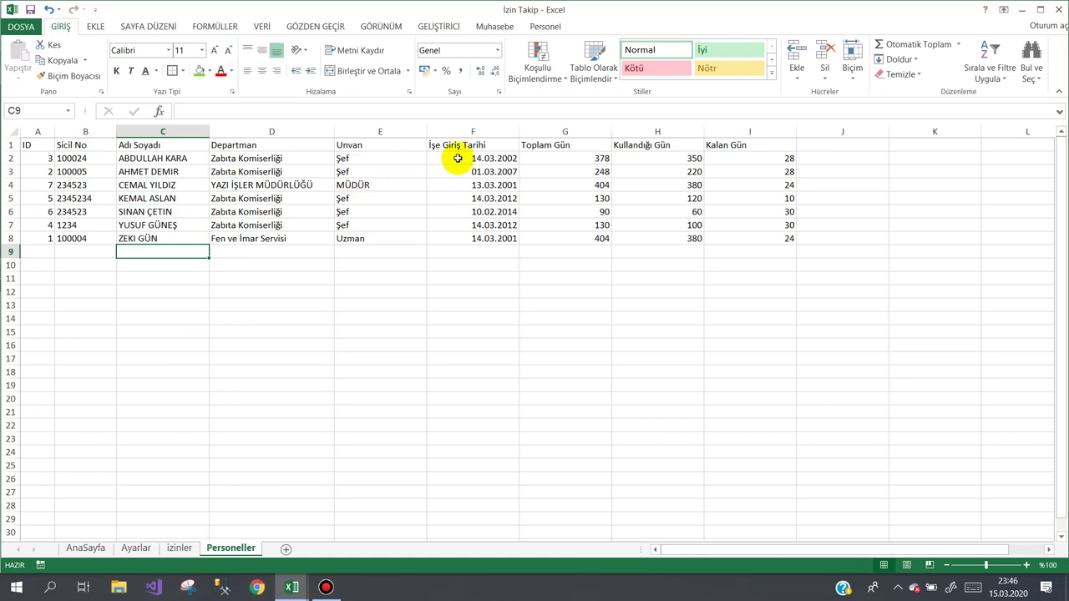
Step: Auto-fit columns F through I to their contents
double_click(519, 131)
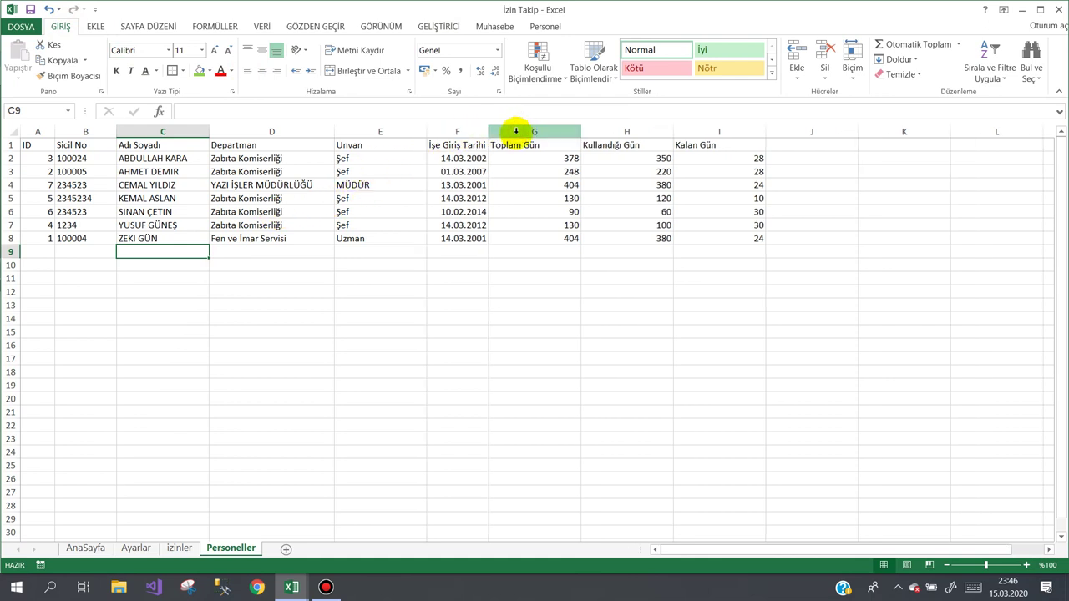
double_click(581, 131)
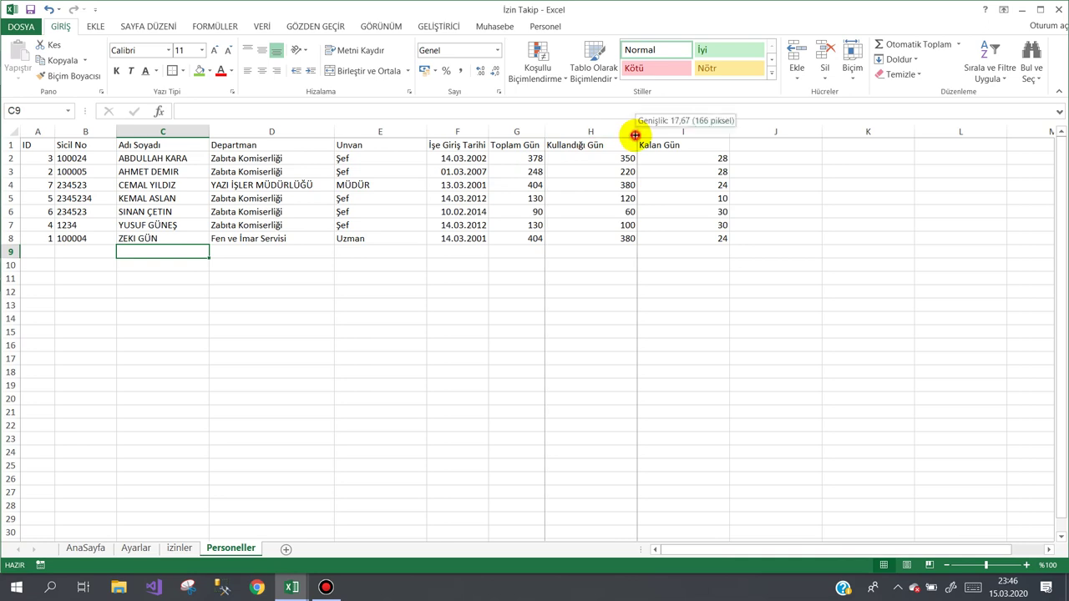
double_click(638, 131)
double_click(698, 131)
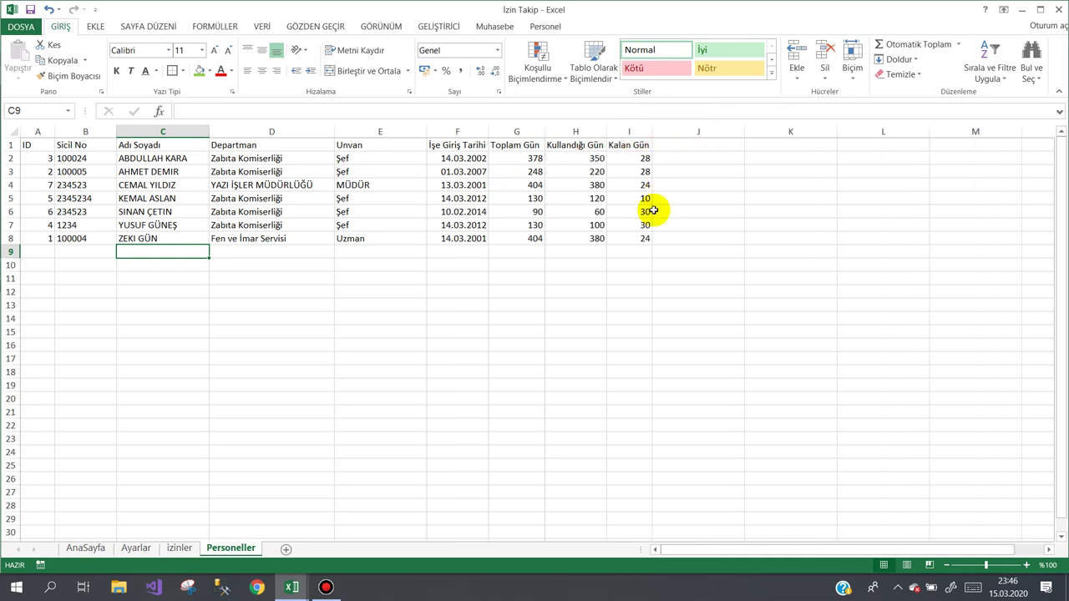
left_click(516, 278)
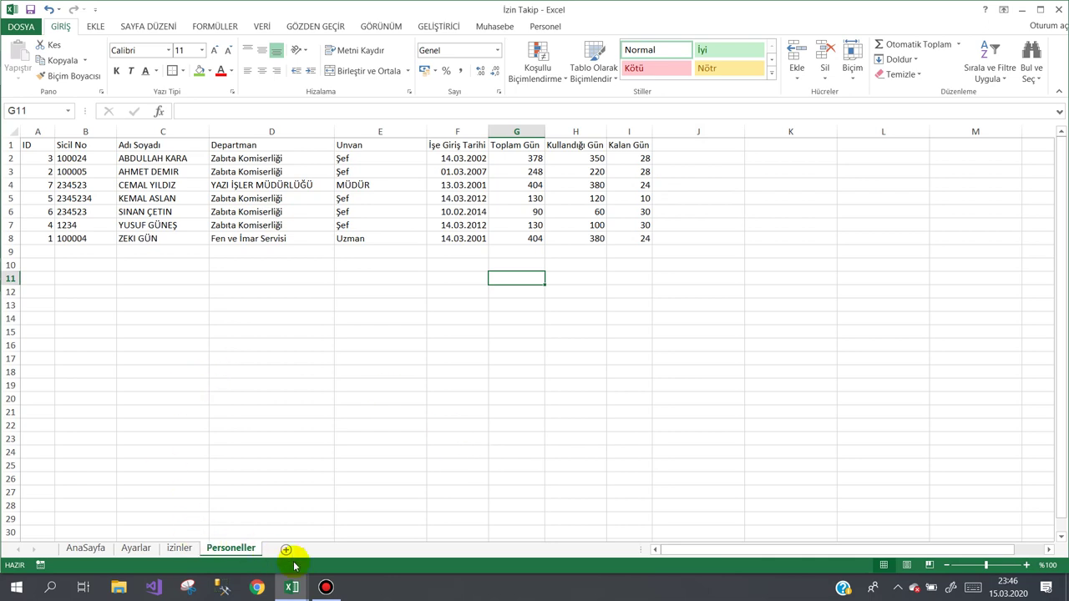
left_click(333, 589)
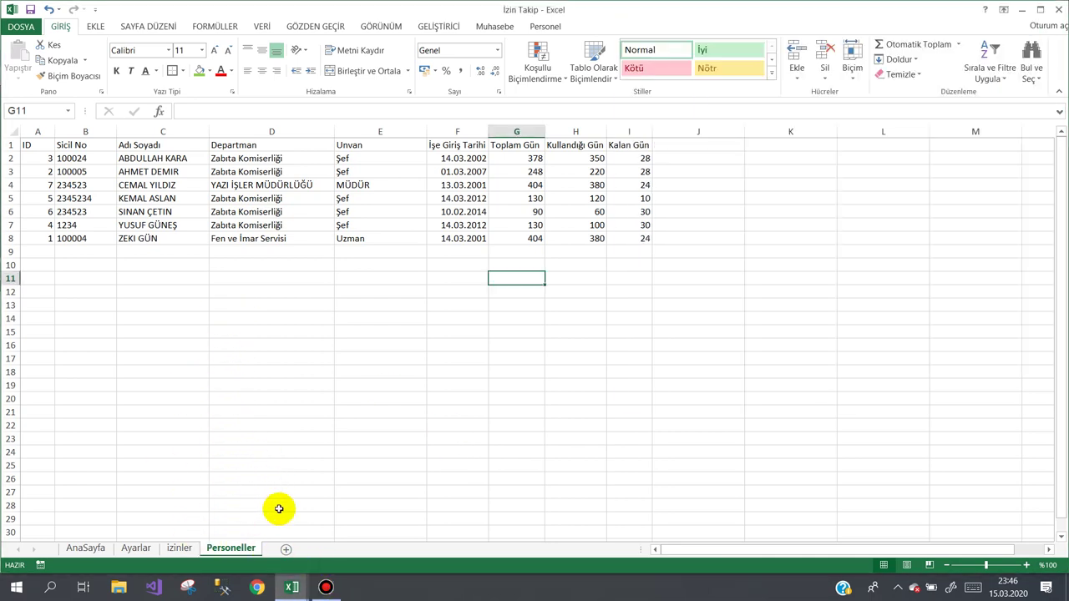
Step: From the AnaSayfa sheet, launch the leave-tracking program and test the staff registration form
left_click(90, 550)
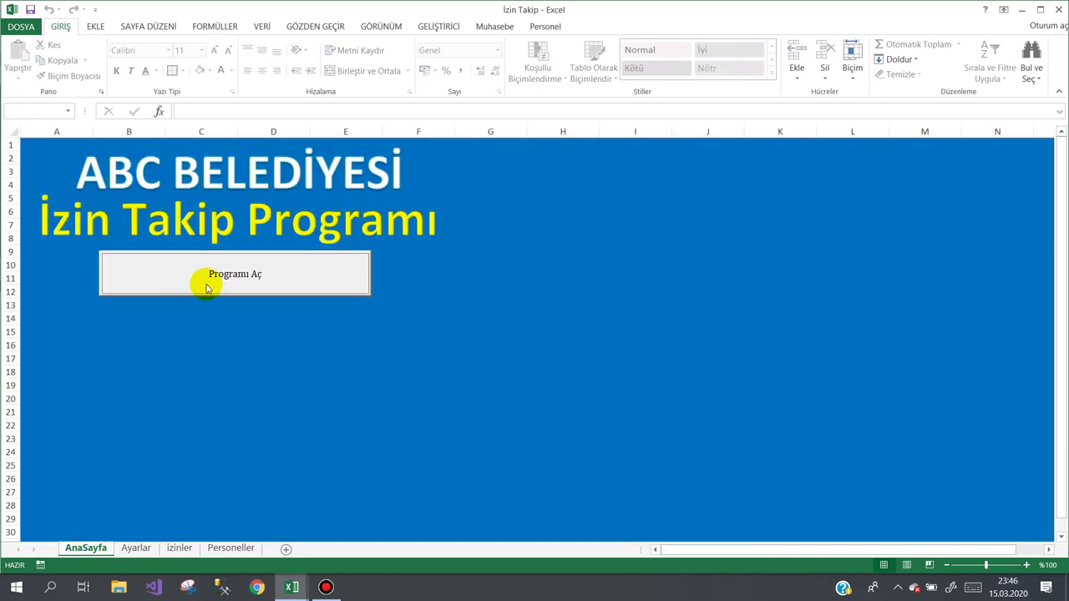
left_click(208, 285)
left_click(233, 493)
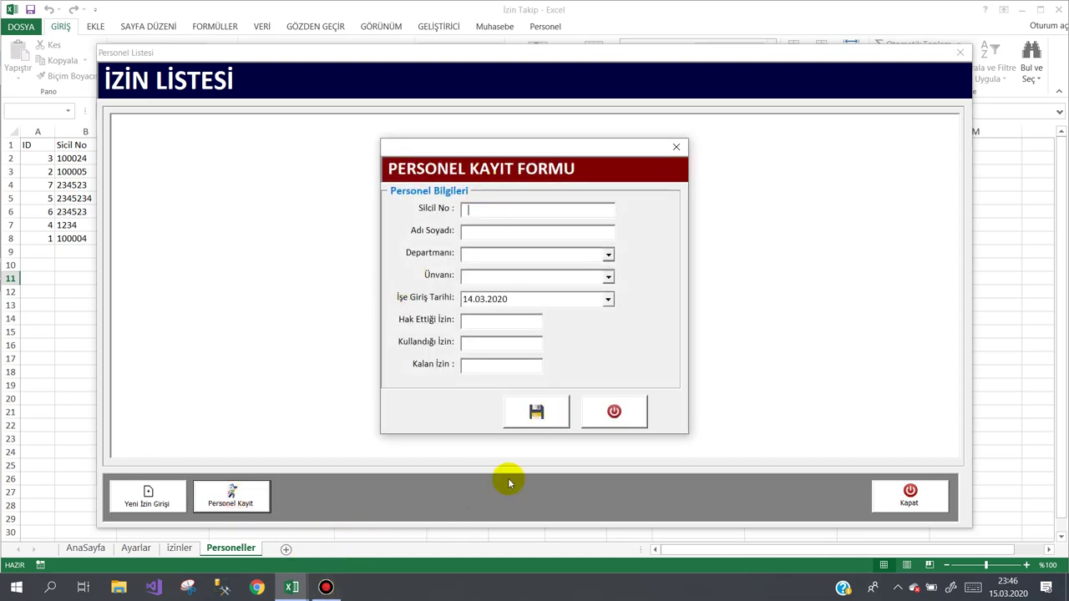
left_click(608, 414)
Step: Test the new leave entry form twice, then close the personnel list form with Kapat
left_click(135, 495)
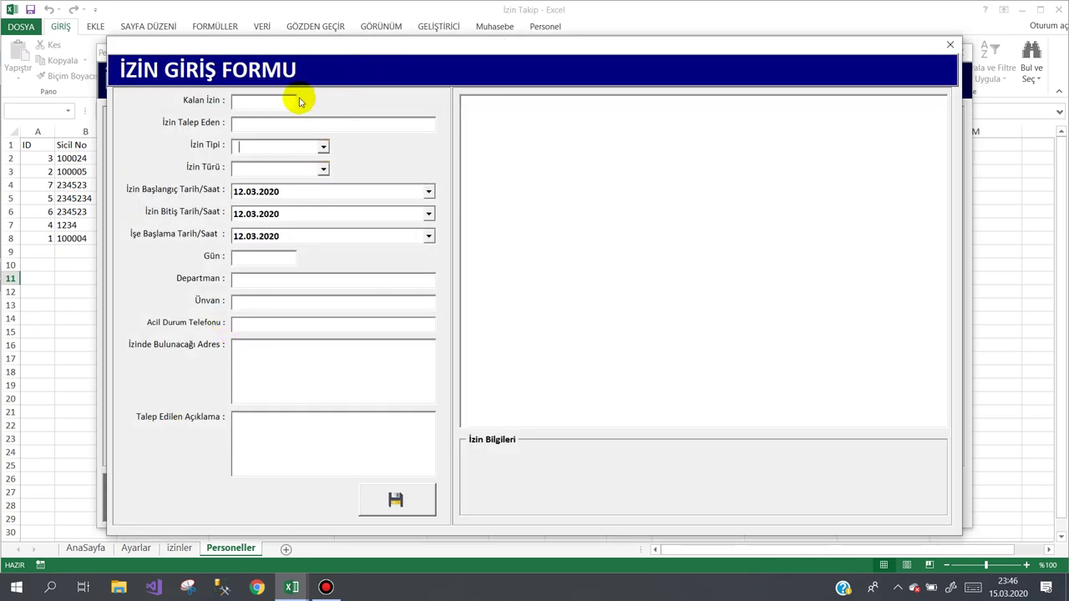
left_click(949, 47)
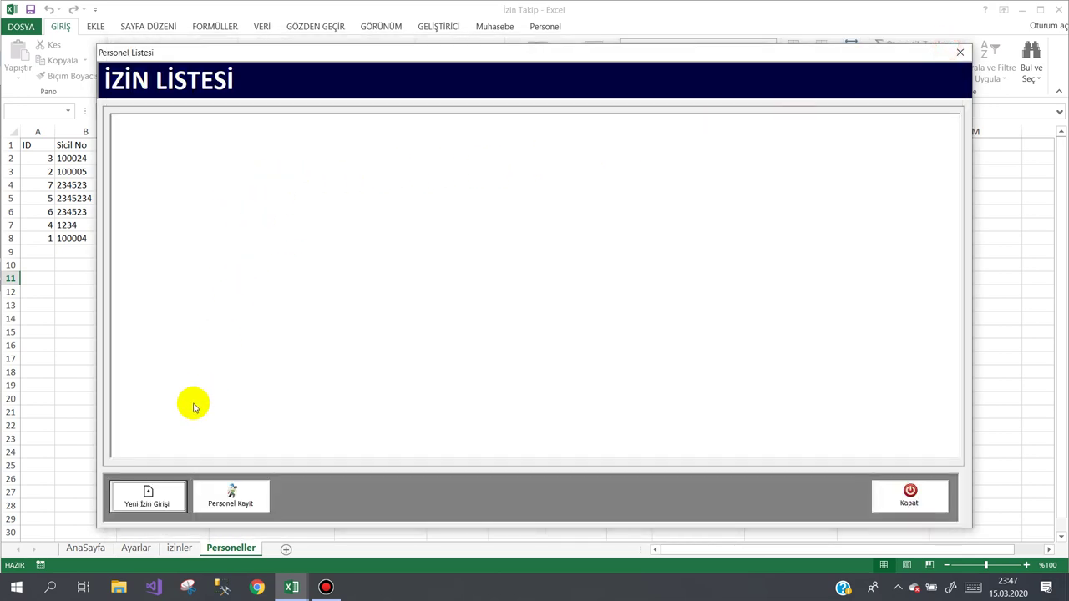
left_click(326, 586)
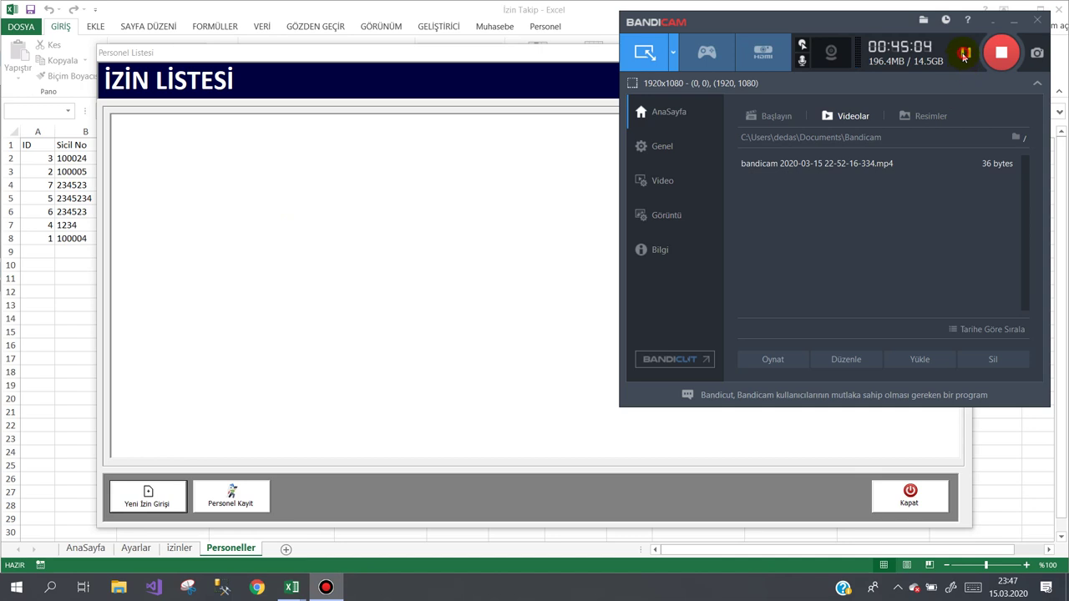
left_click(155, 496)
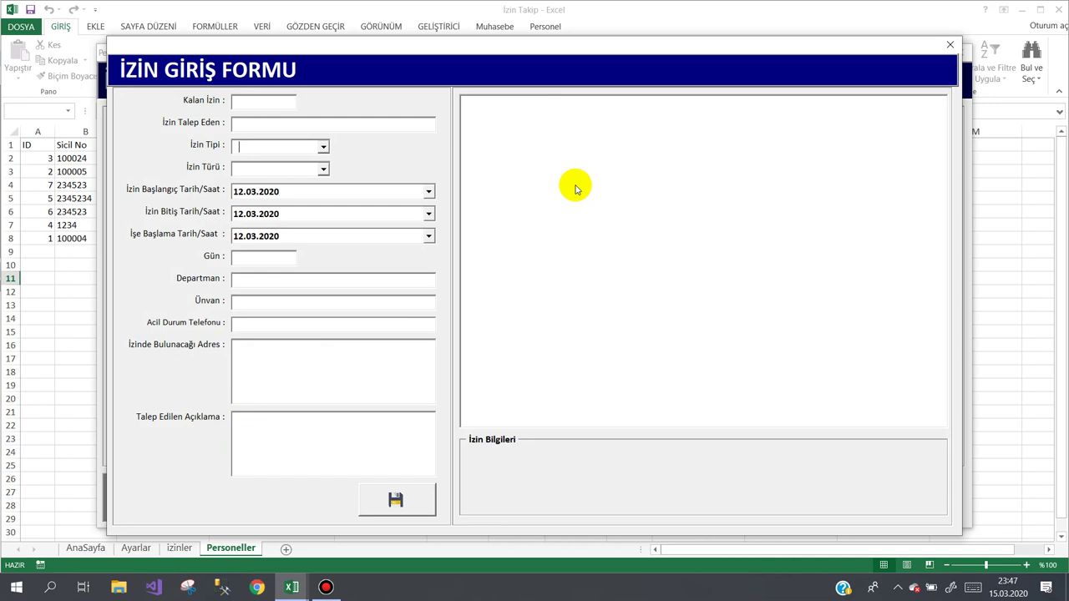
left_click(949, 48)
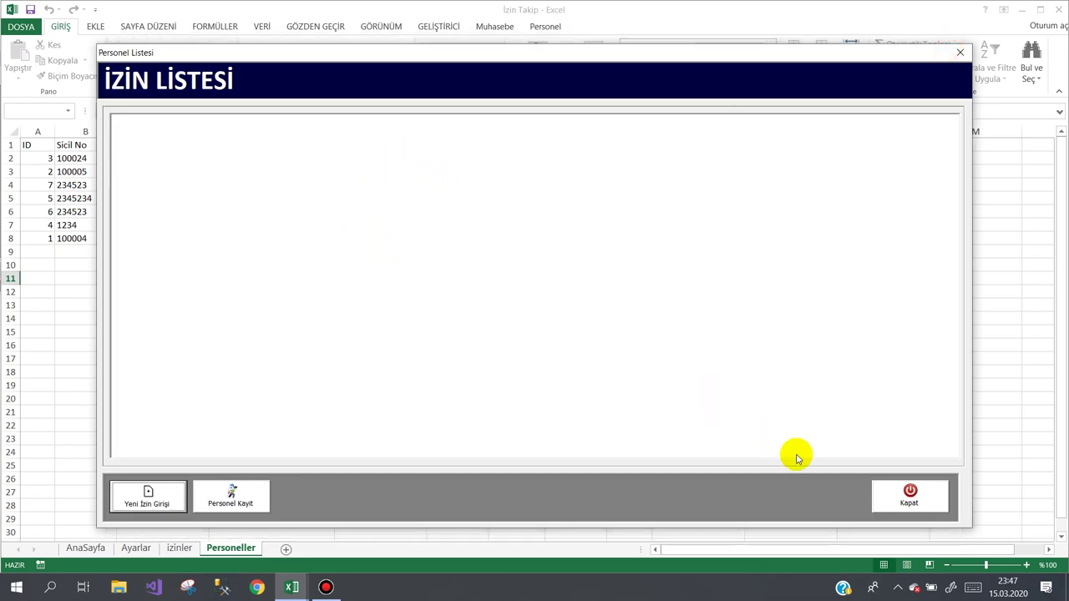
left_click(881, 493)
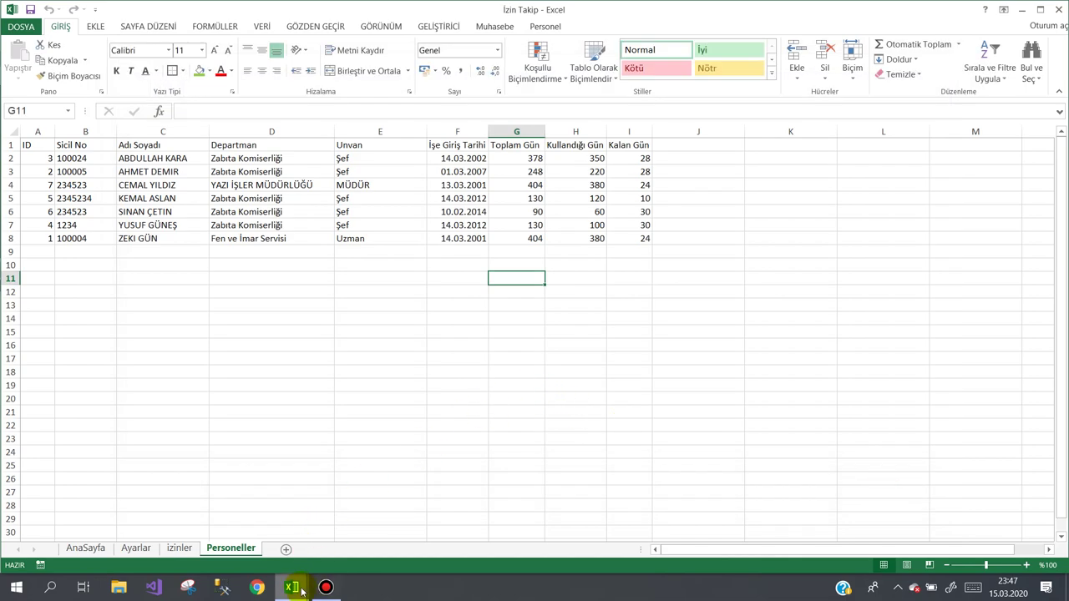
Step: Copy all frmAnaForm controls into a new, enlarged UserForm1
mouse_move(294, 587)
left_click(341, 529)
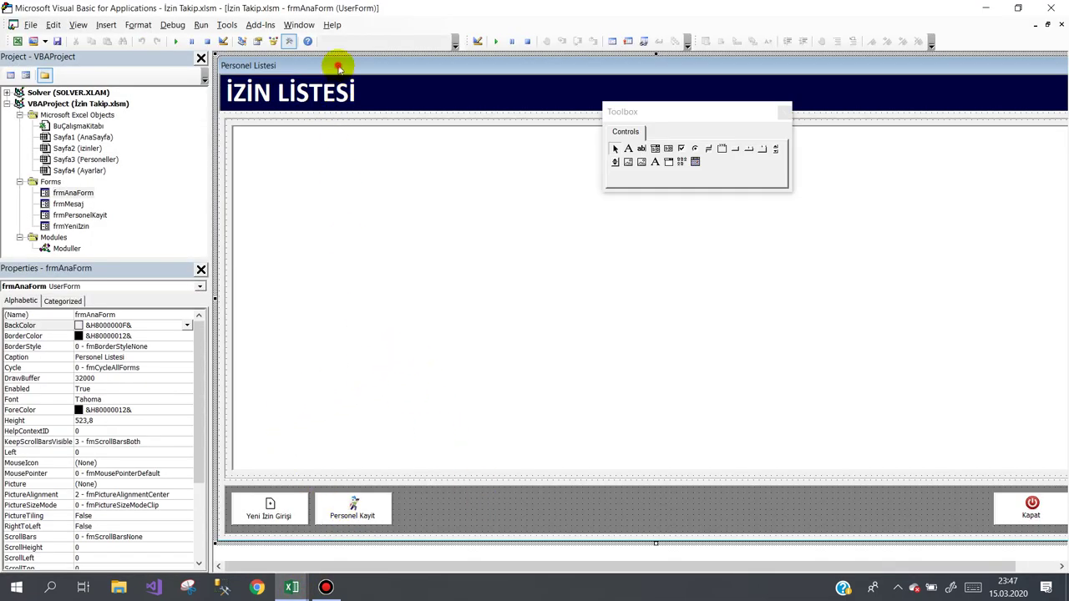
key("ctrl+a")
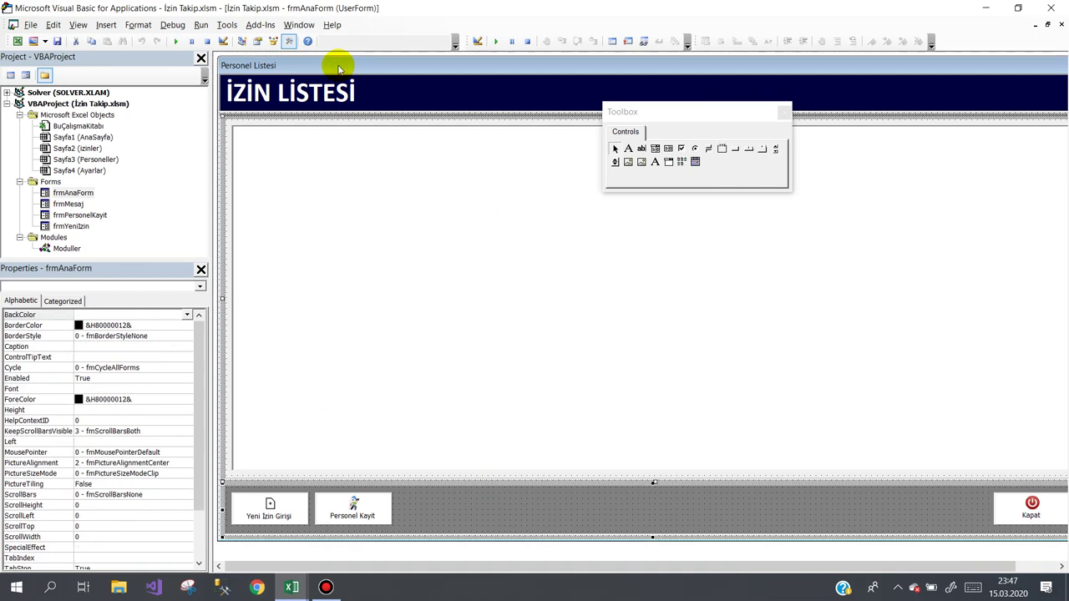
left_click(34, 41)
left_click_drag(441, 222, 1054, 534)
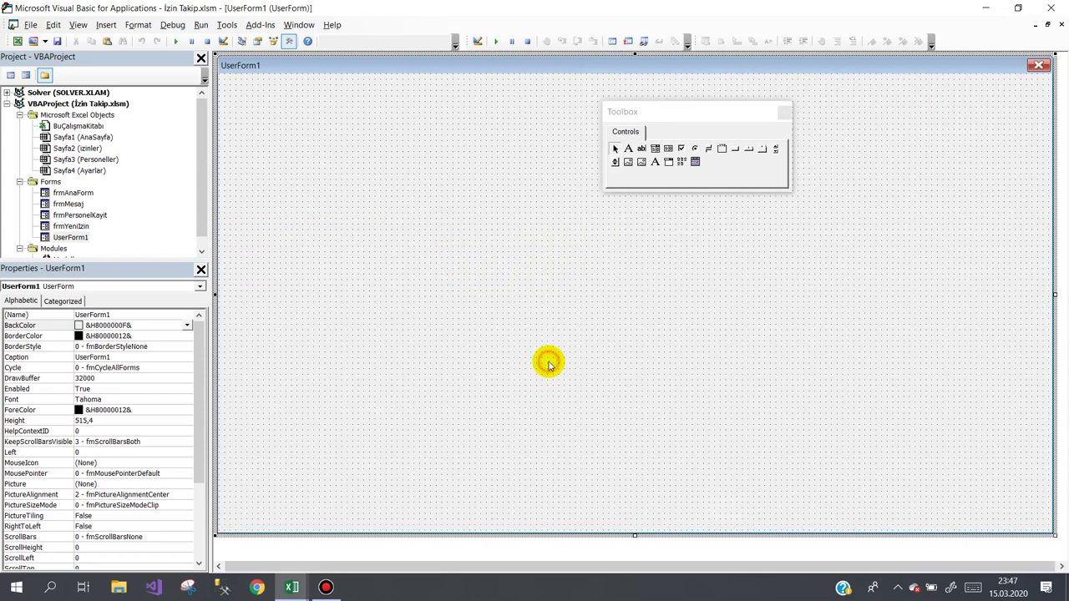
key("ctrl+v")
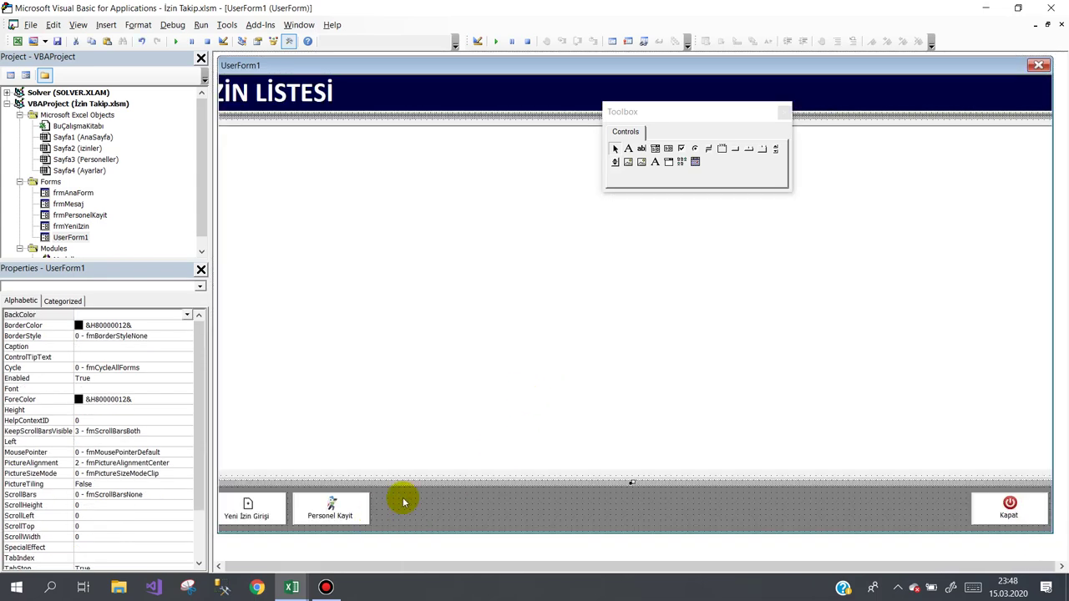
Step: Reposition the pasted İZİN LİSTESİ controls on UserForm1
left_click_drag(425, 482, 475, 481)
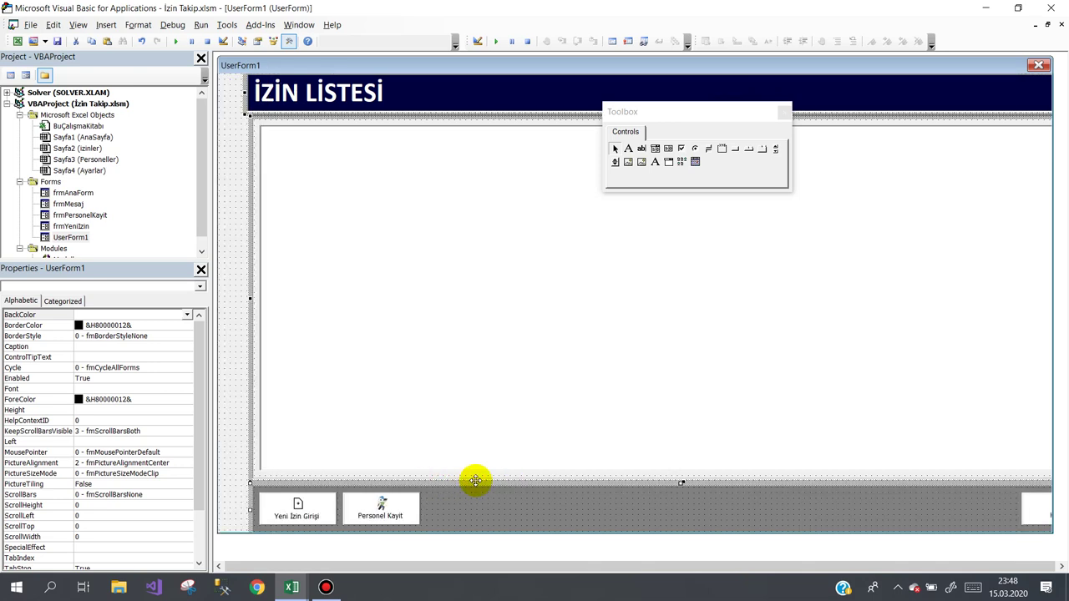
left_click(464, 485)
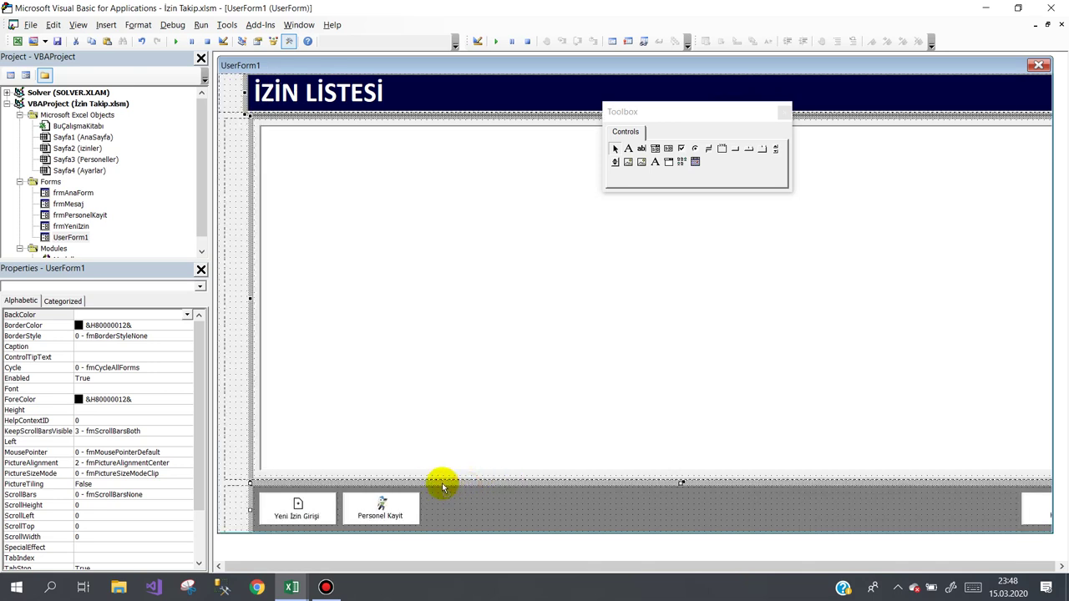
left_click_drag(443, 487, 441, 483)
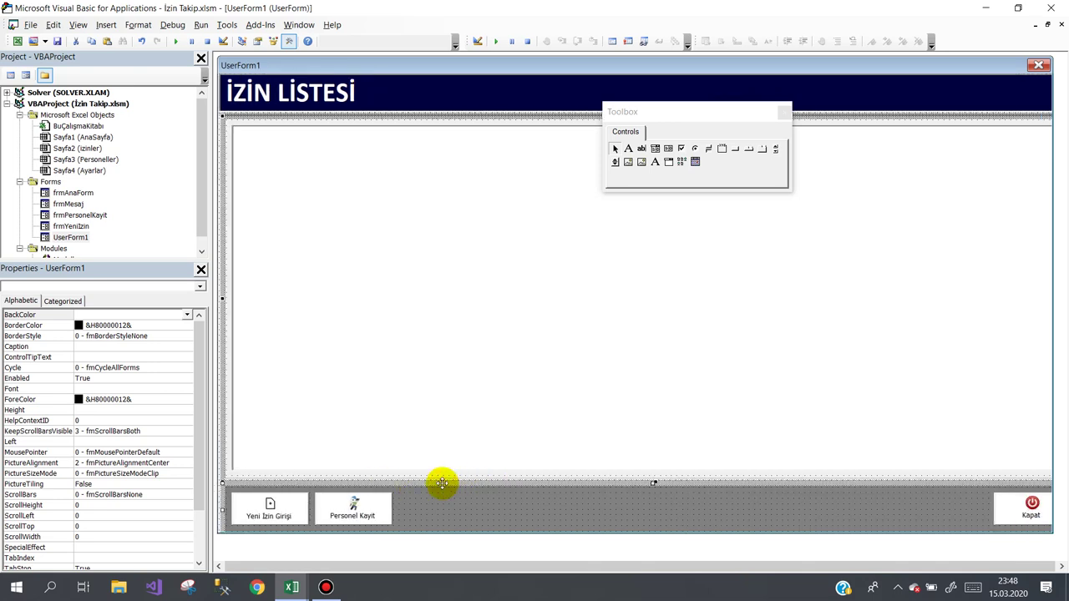
left_click(274, 103)
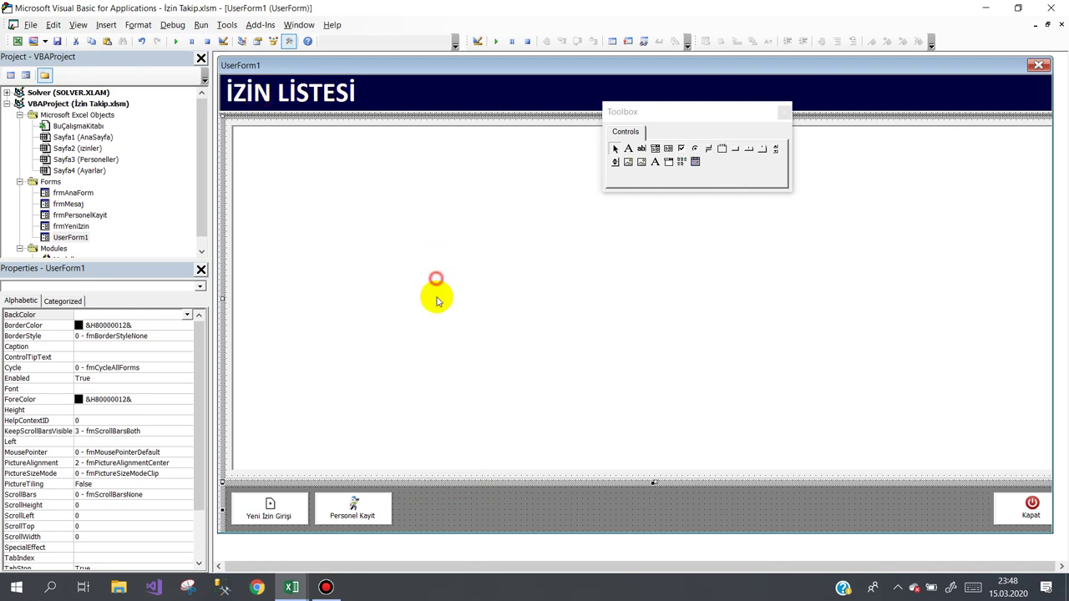
left_click(459, 510)
left_click(268, 152)
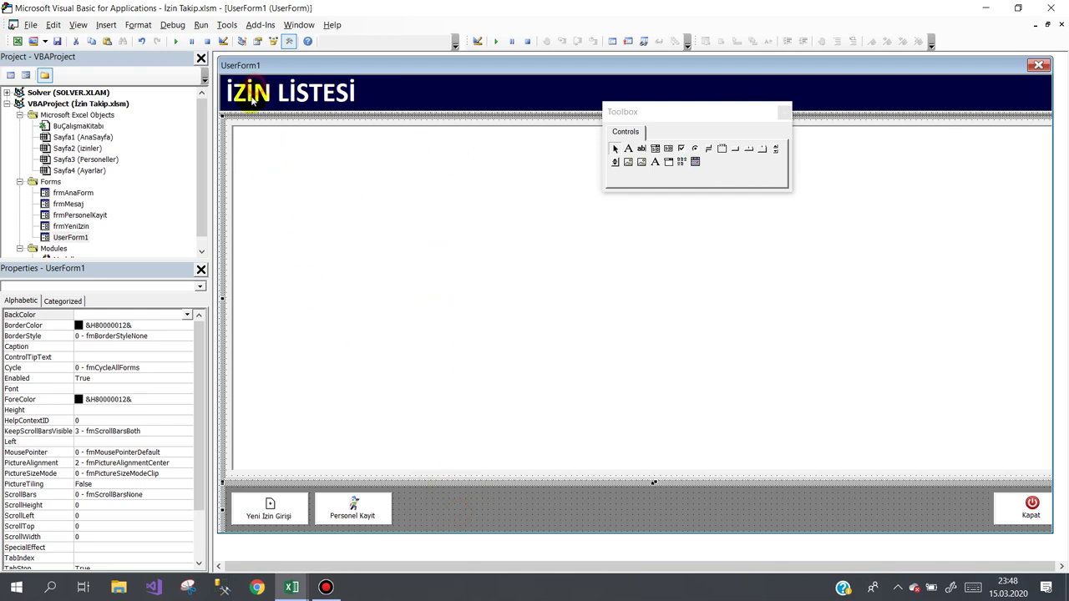
Step: Return to UserForm1's design and open the header frame's Frame3_Click code
left_click(73, 214)
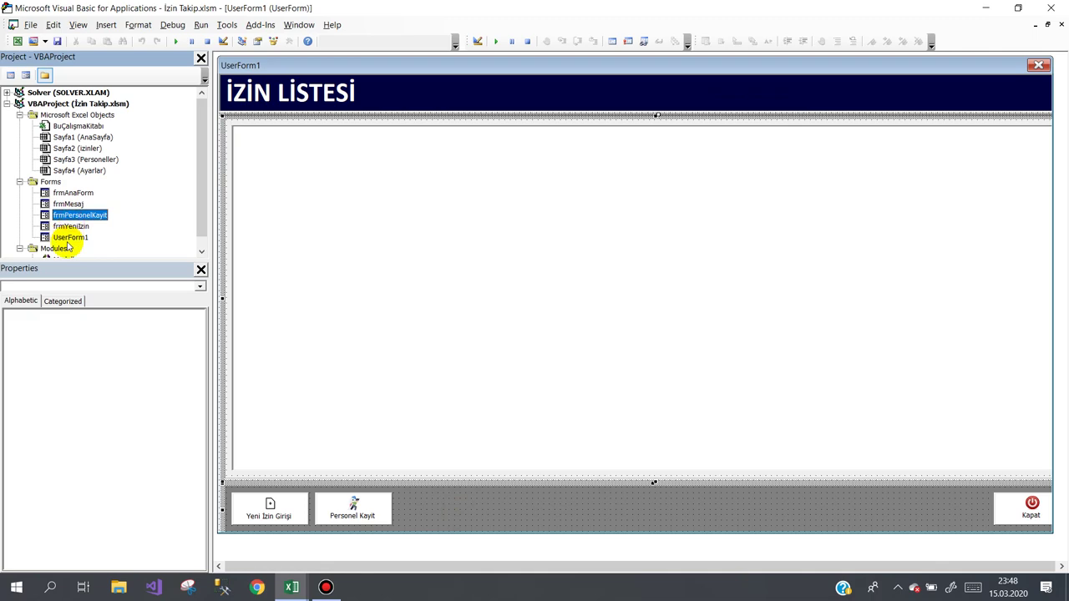
left_click(69, 238)
left_click(255, 94)
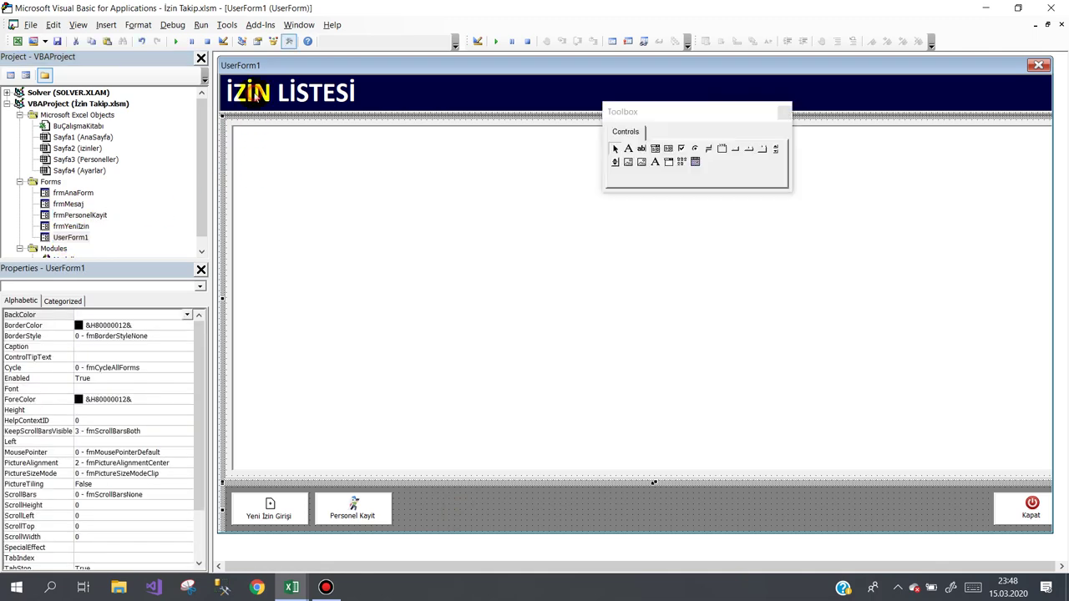
double_click(353, 94)
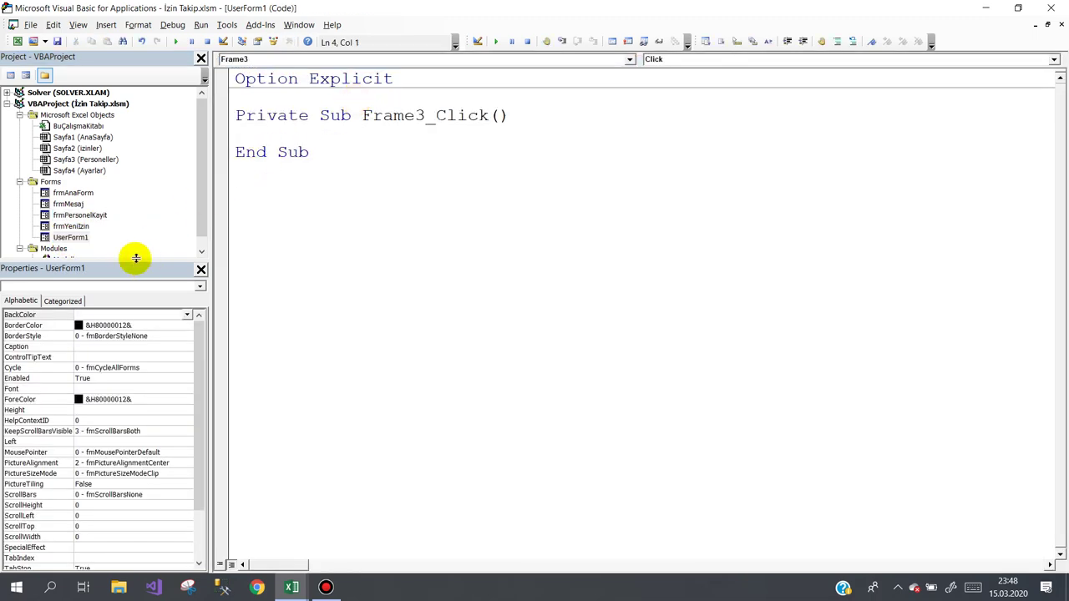
Step: Change the title label's caption from İZİN LİSTESİ to PERSONEL LİSTESİ
double_click(84, 239)
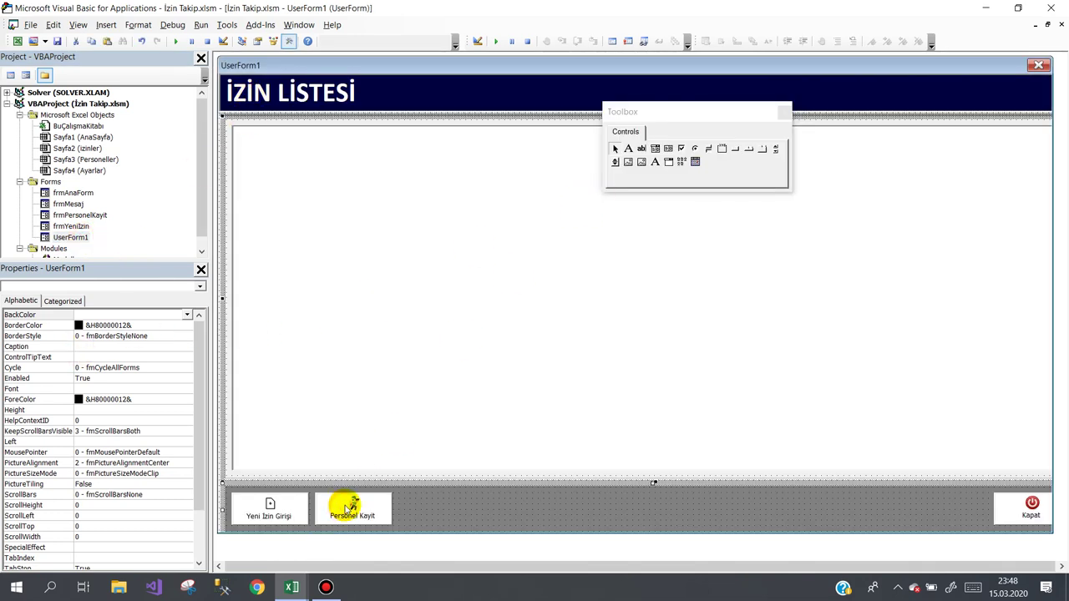
left_click(307, 269)
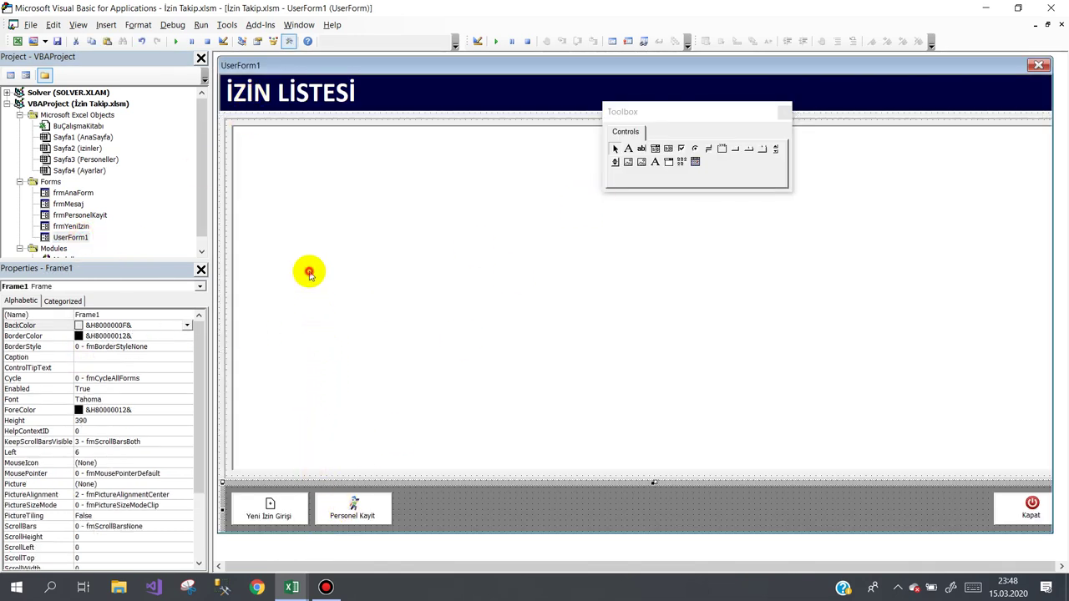
left_click(351, 501)
left_click(363, 437)
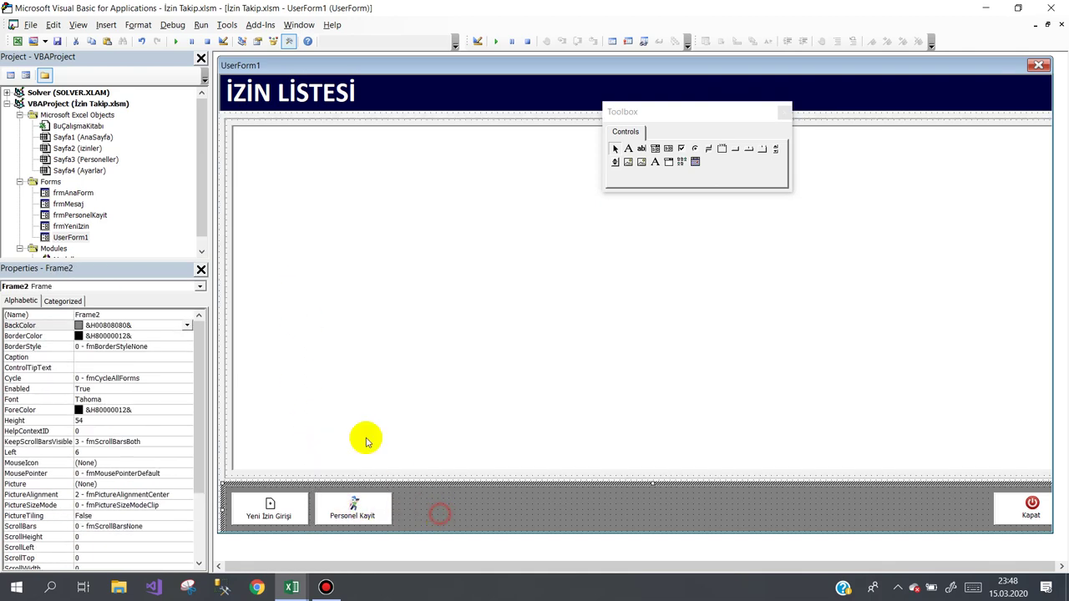
left_click(281, 95)
left_click(329, 98)
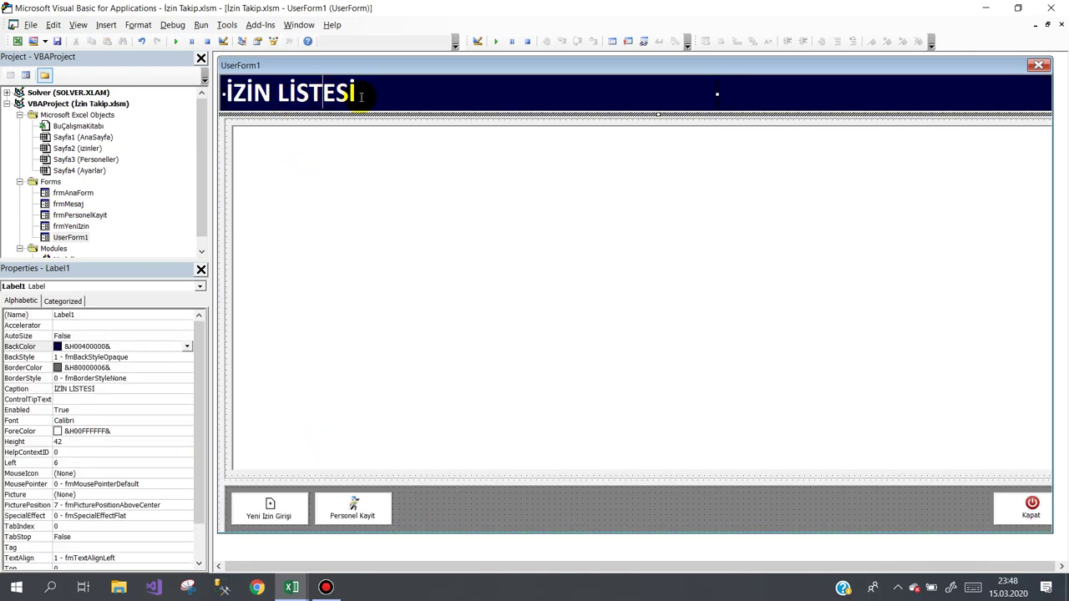
key("ctrl+a")
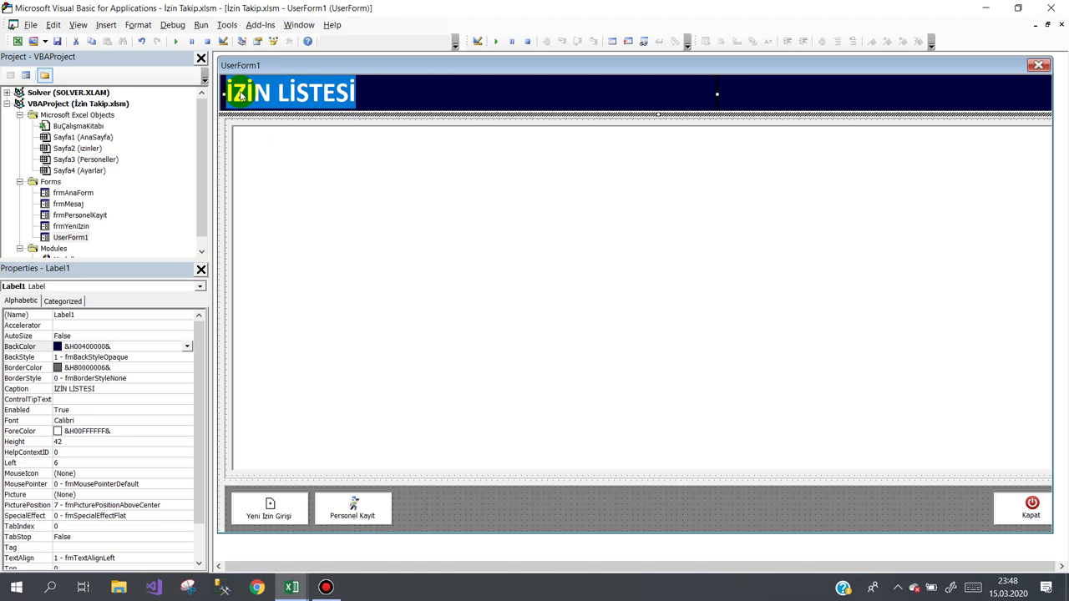
type("PERSONEL")
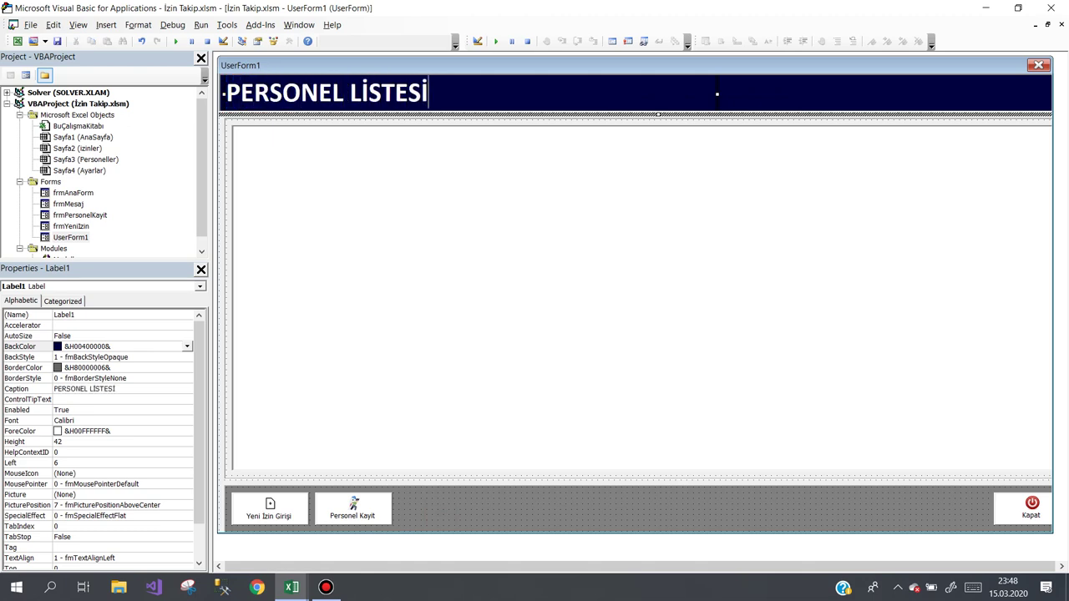
left_click(536, 113)
Step: Make the header frame dark red, the title label transparent, and move Kapat left
left_click(162, 325)
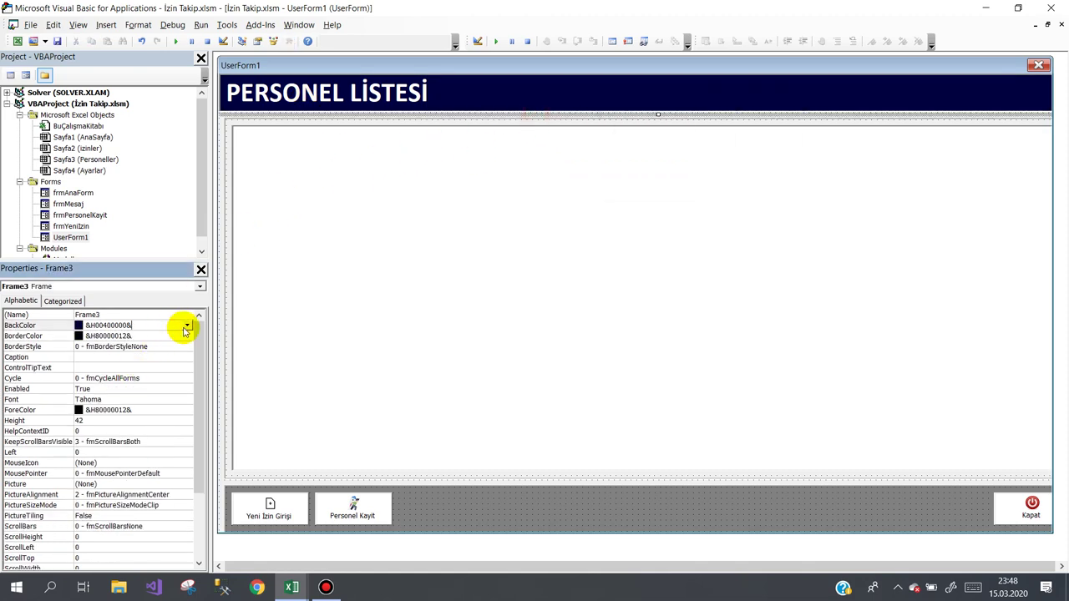
left_click(186, 326)
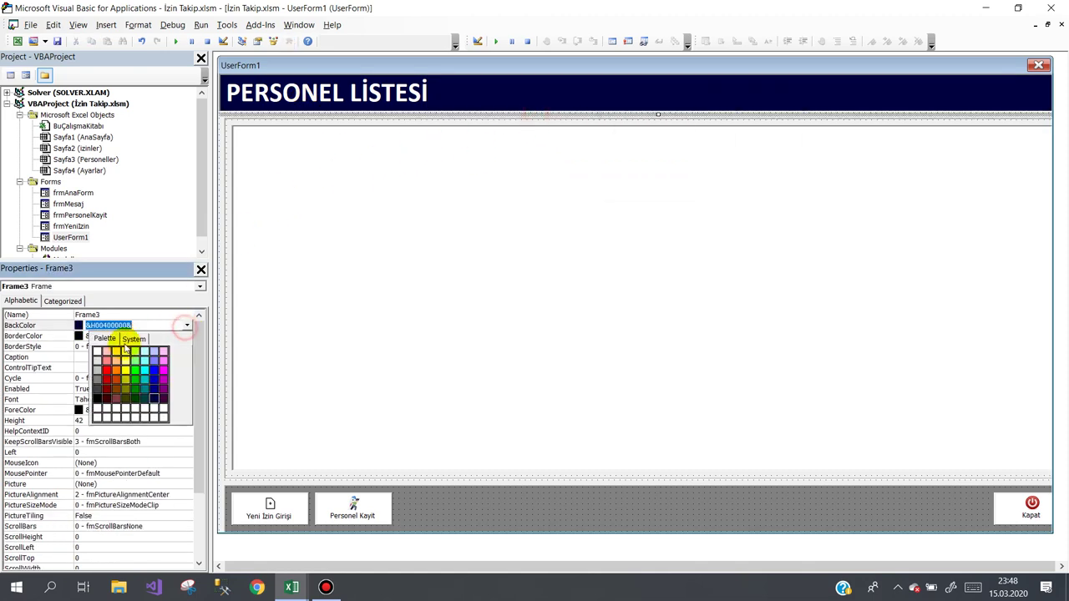
left_click(115, 404)
left_click(620, 107)
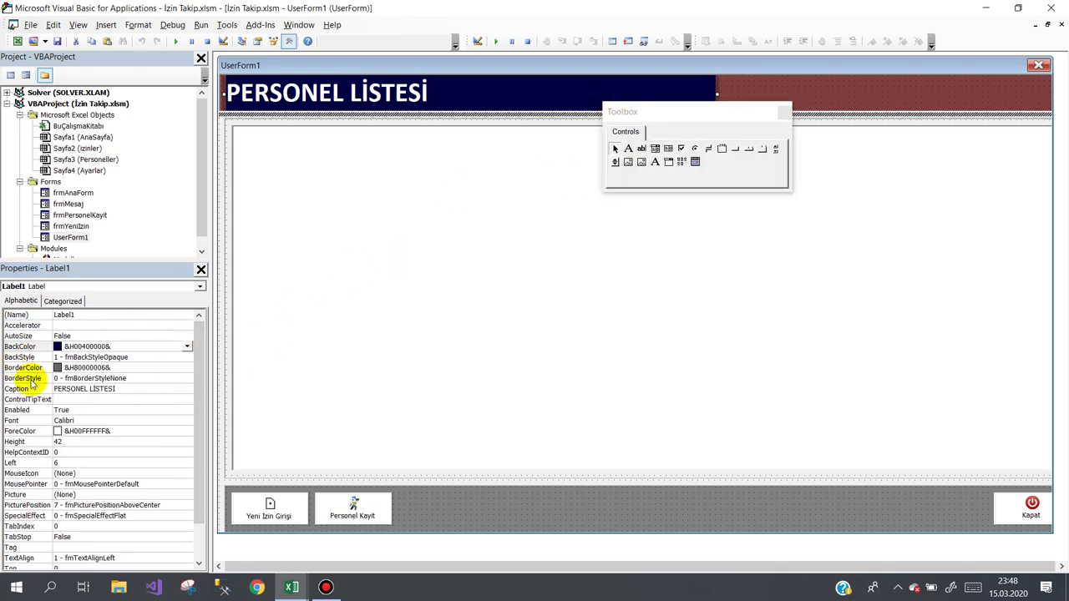
double_click(25, 357)
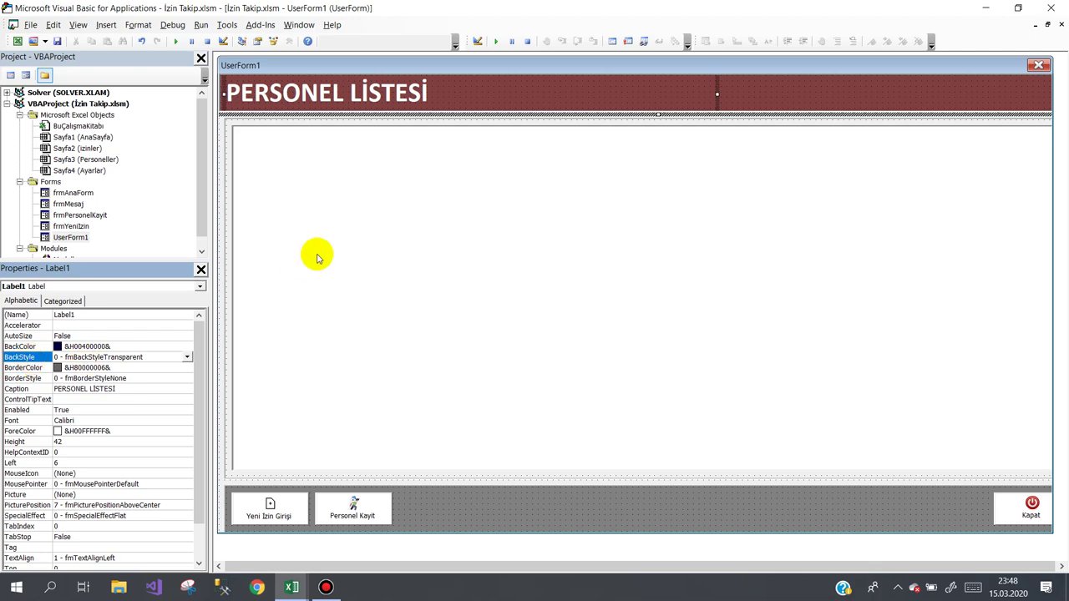
left_click(595, 368)
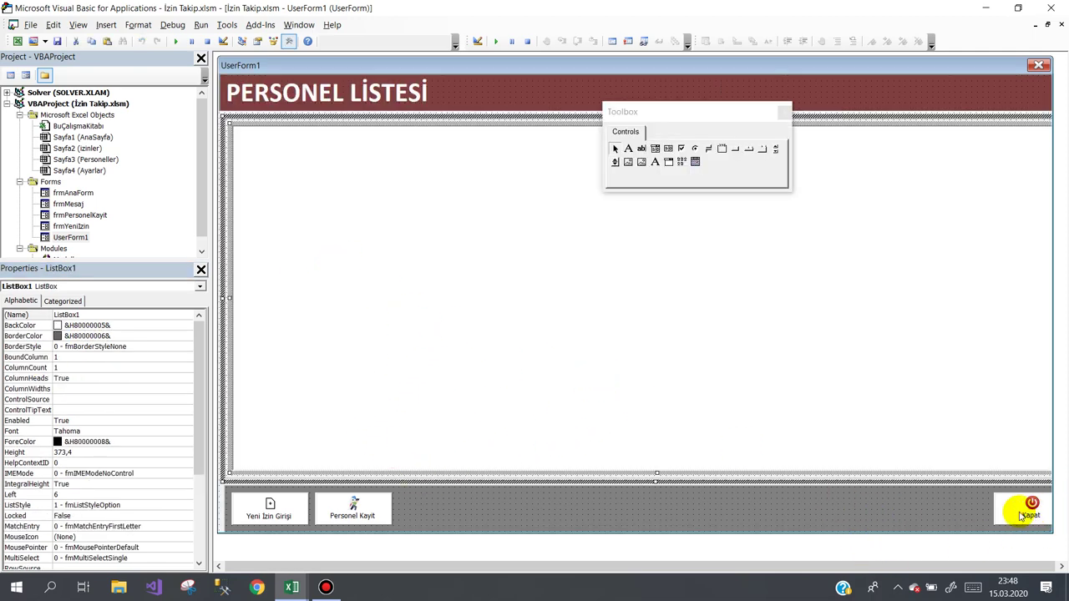
left_click_drag(1020, 515, 919, 511)
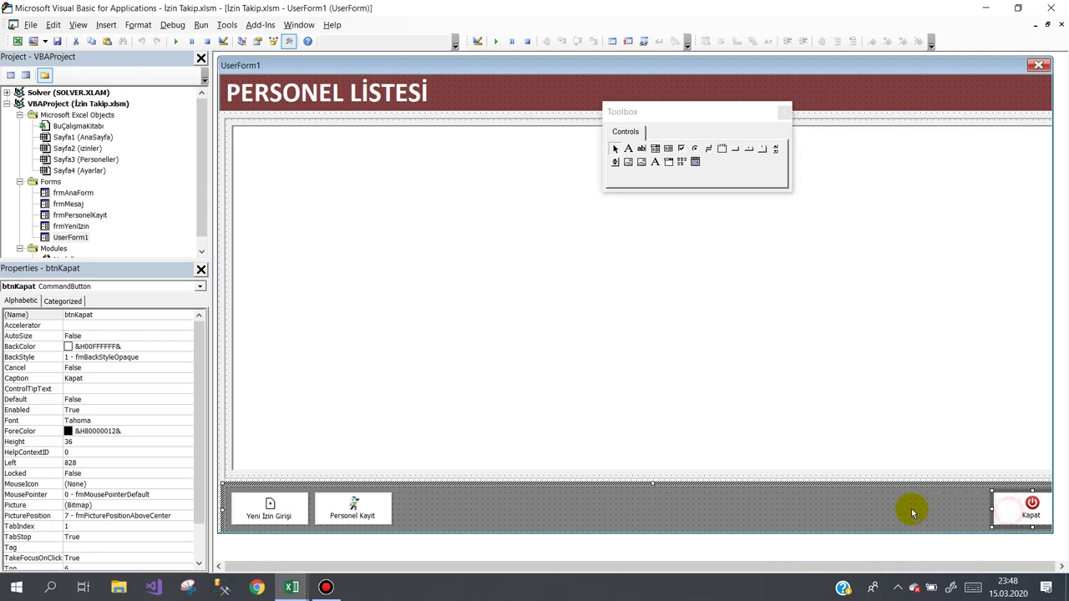
Step: Widen UserForm1 and its main list frame to the right
left_click(1007, 428)
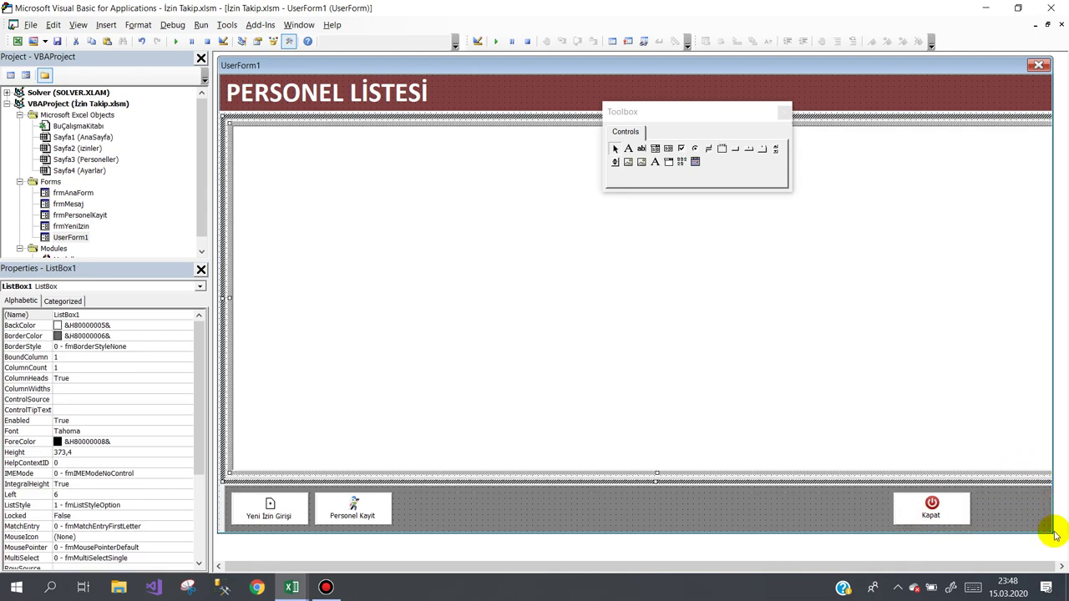
left_click(941, 67)
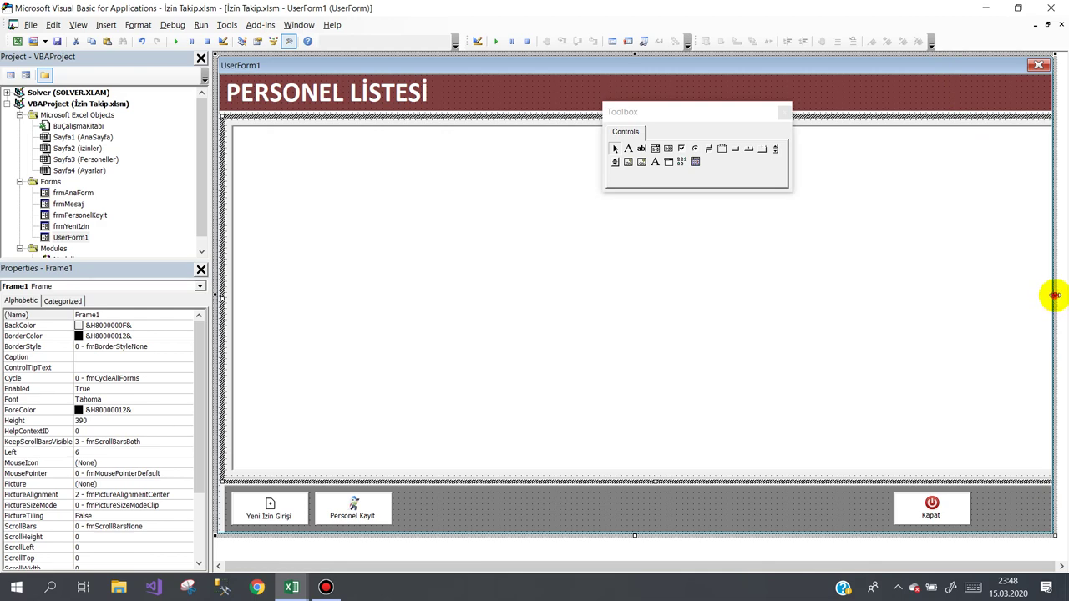
left_click_drag(1054, 296, 1066, 297)
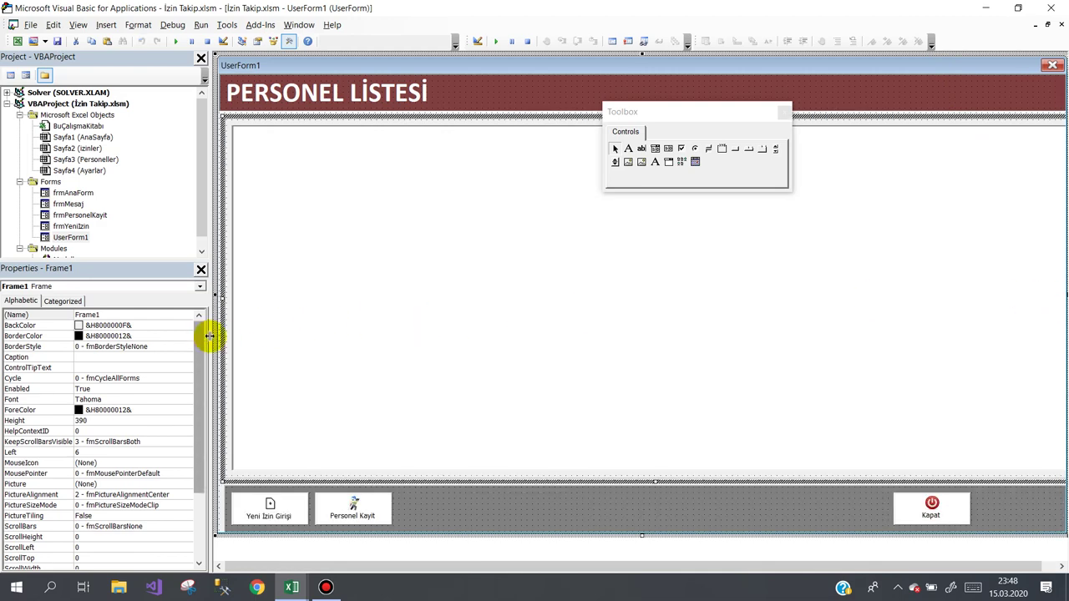
left_click_drag(210, 330, 117, 330)
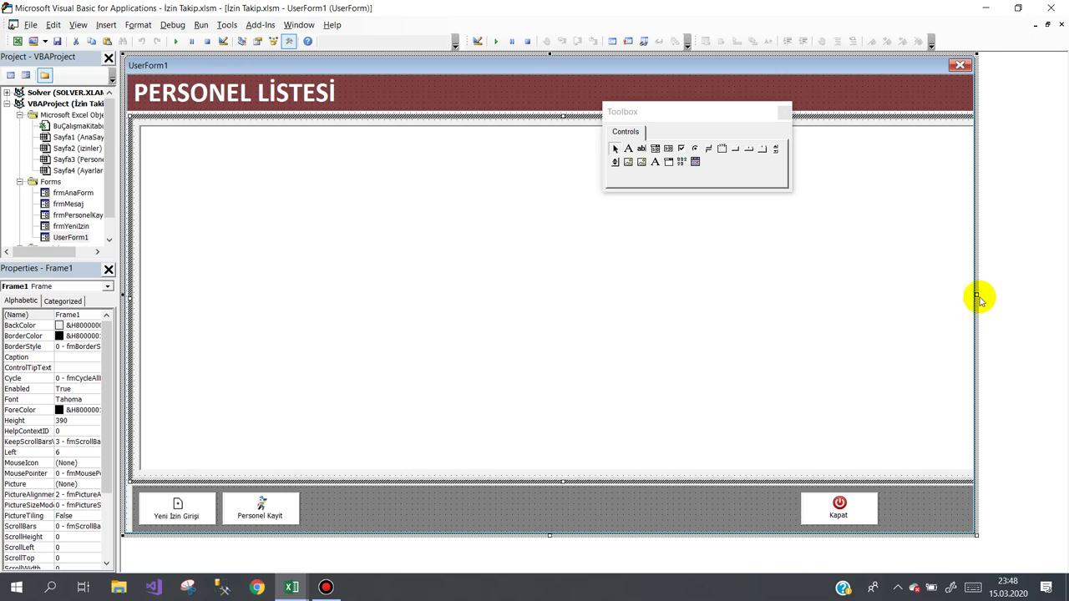
left_click_drag(977, 295, 1031, 294)
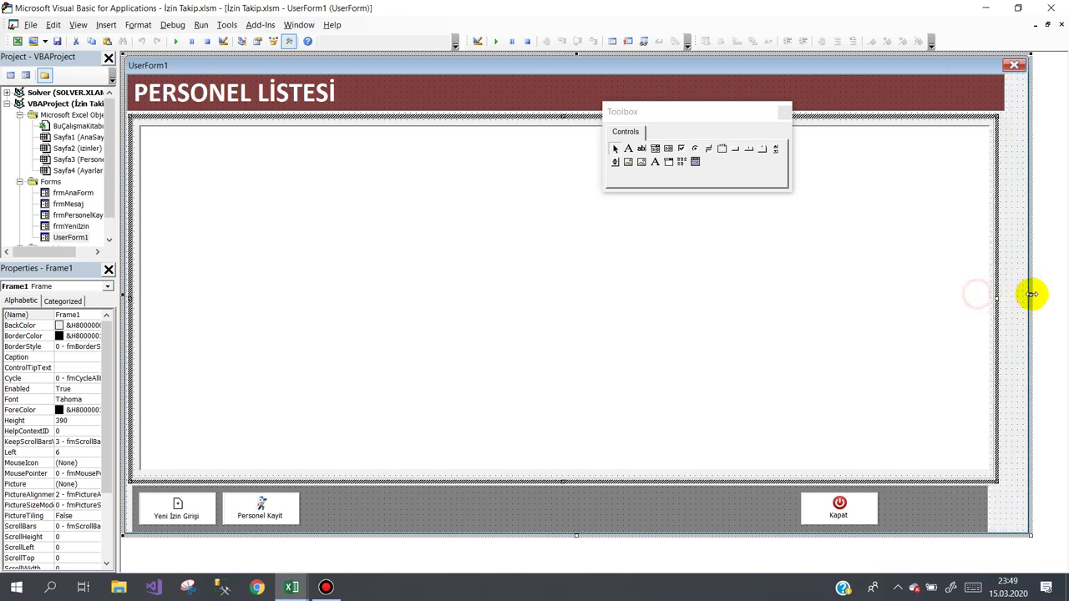
Step: Replace the list box with a ListView drawn across the frame's left part
left_click(969, 451)
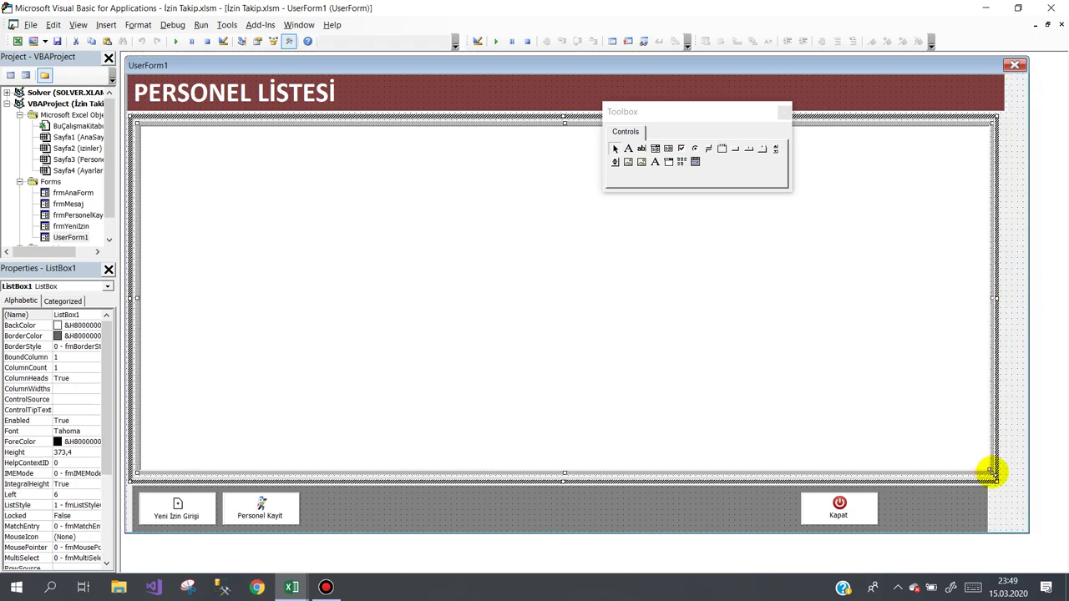
left_click_drag(992, 472, 635, 375)
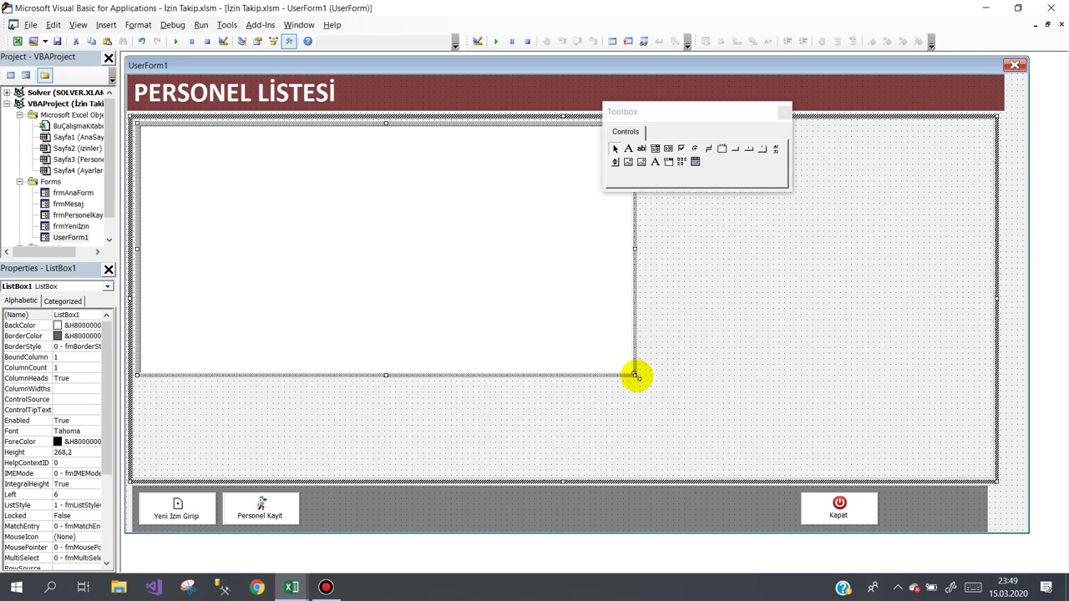
left_click_drag(634, 375, 746, 433)
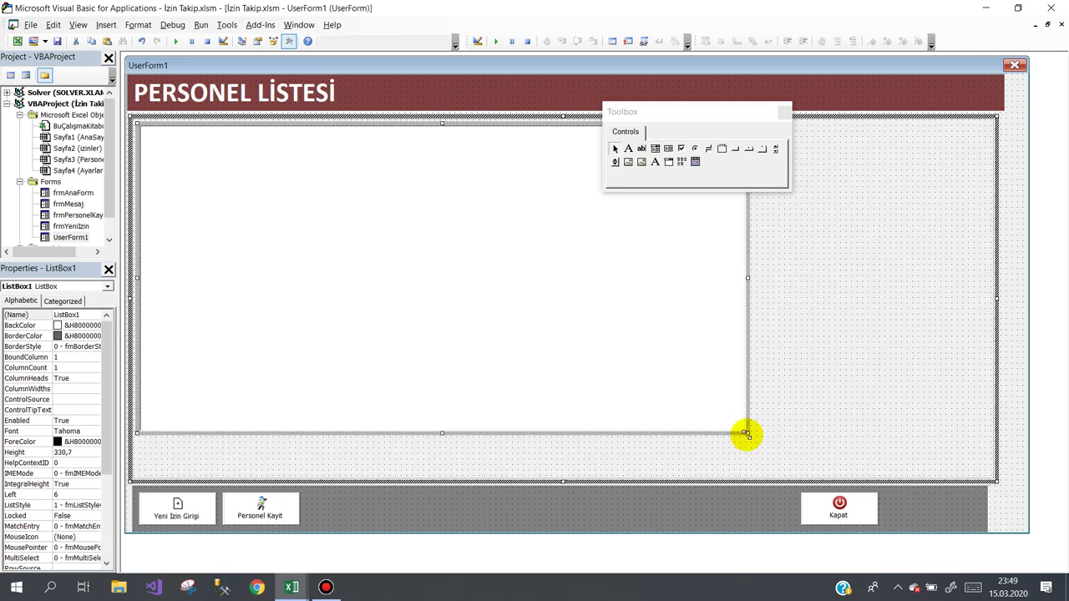
key("Delete")
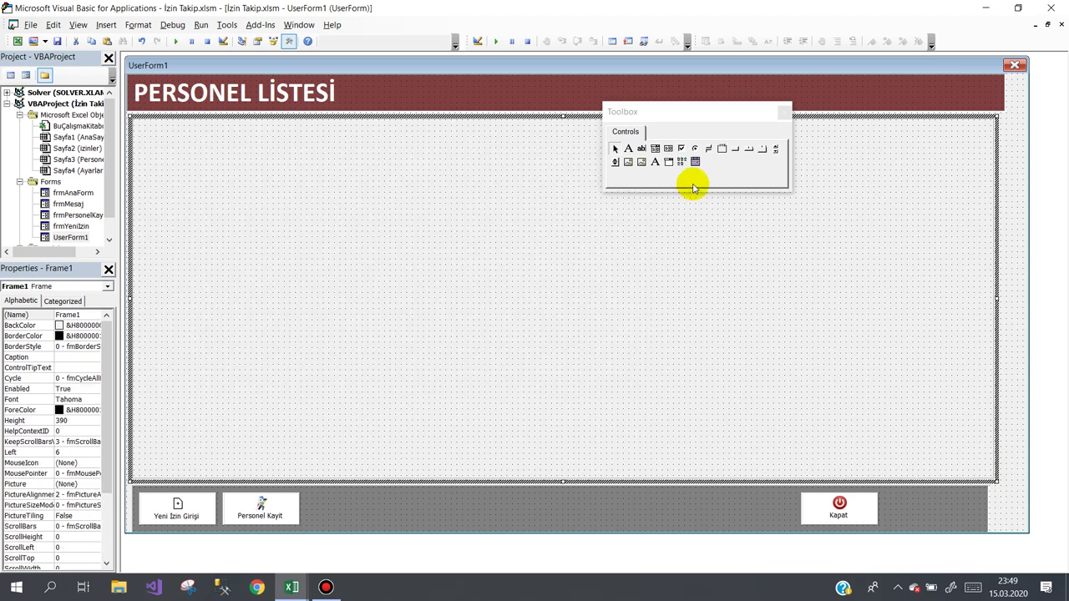
left_click(681, 161)
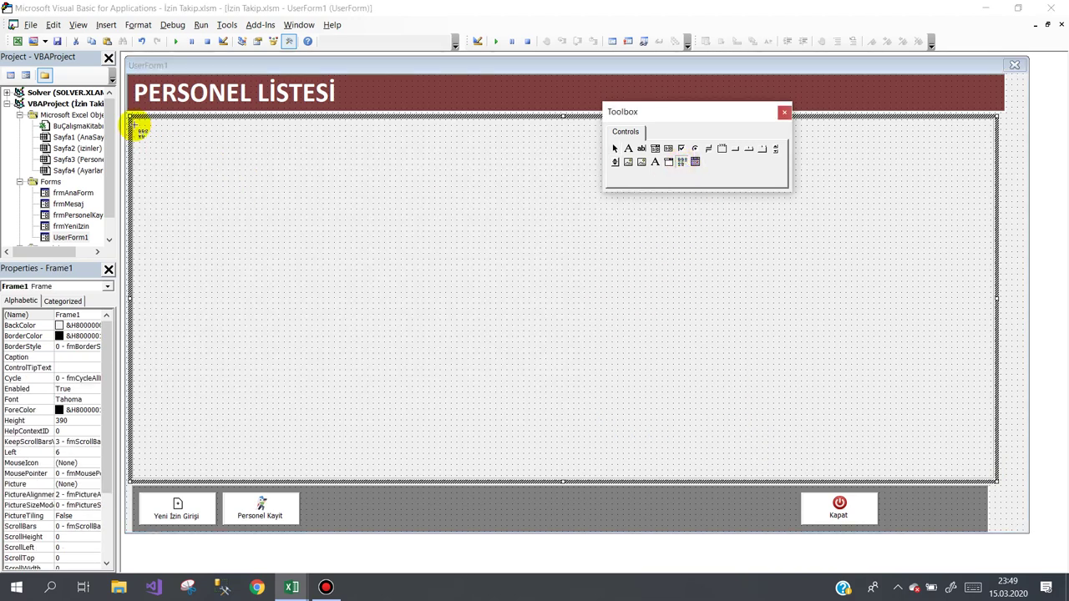
left_click_drag(138, 125, 705, 470)
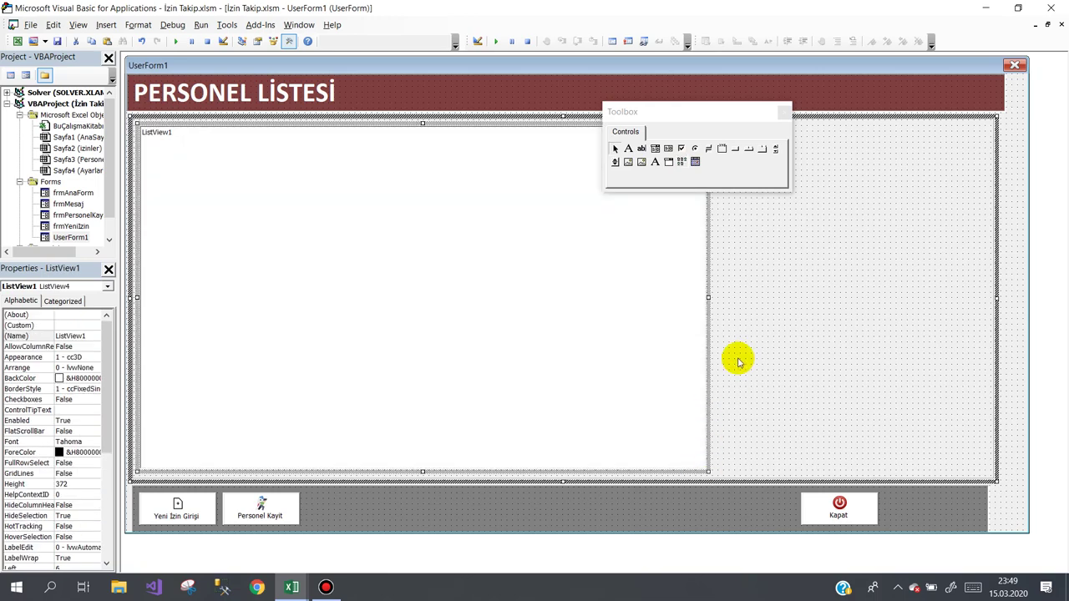
Step: Narrow the list frame and the maroon header to the ListView's width
left_click(801, 310)
left_click_drag(997, 299, 716, 299)
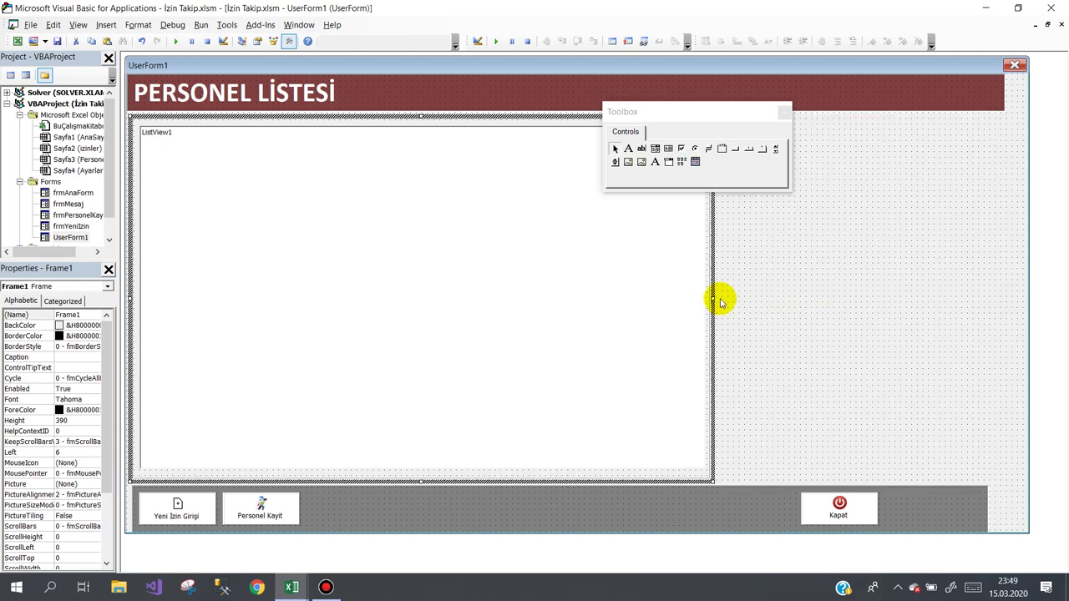
left_click_drag(736, 113, 684, 489)
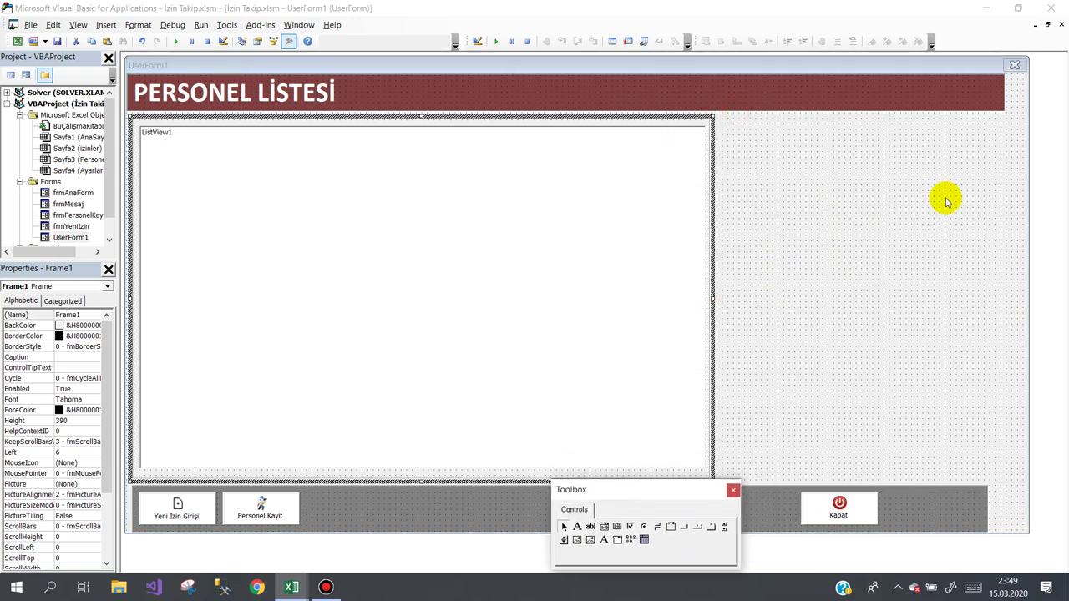
left_click(1002, 97)
left_click_drag(1008, 94, 714, 118)
left_click(821, 353)
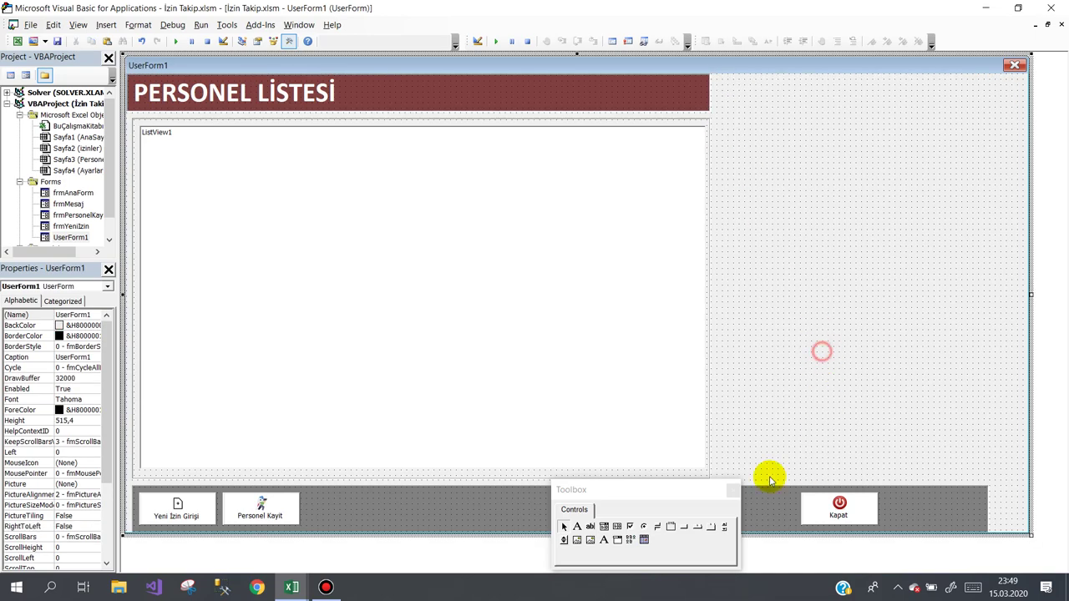
left_click_drag(676, 488, 864, 217)
Step: Move Kapat left and narrow the bottom button bar to match the list
left_click(838, 515)
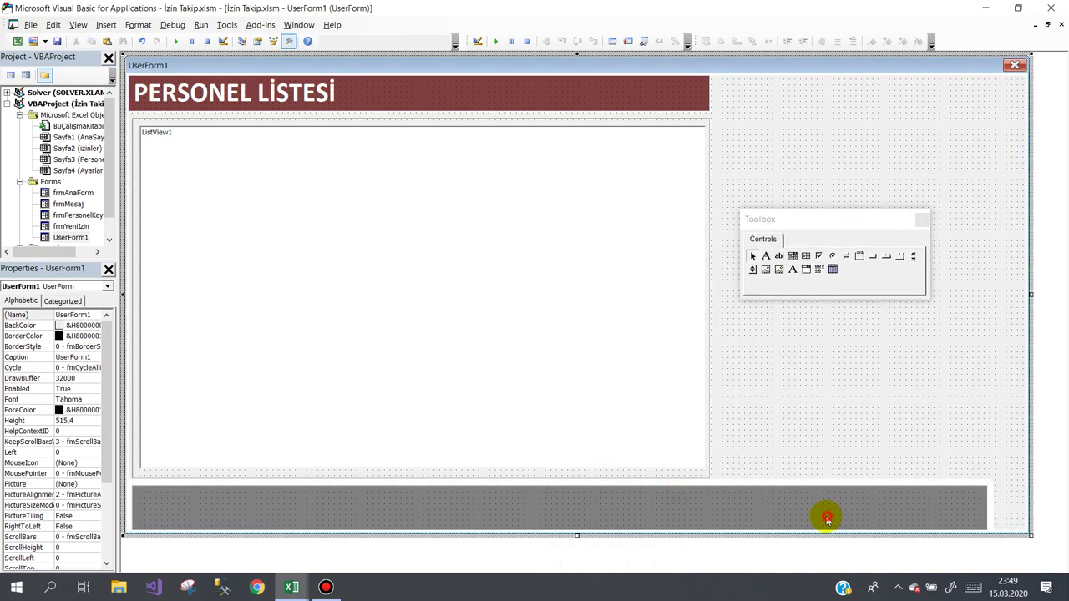
left_click_drag(580, 519, 594, 516)
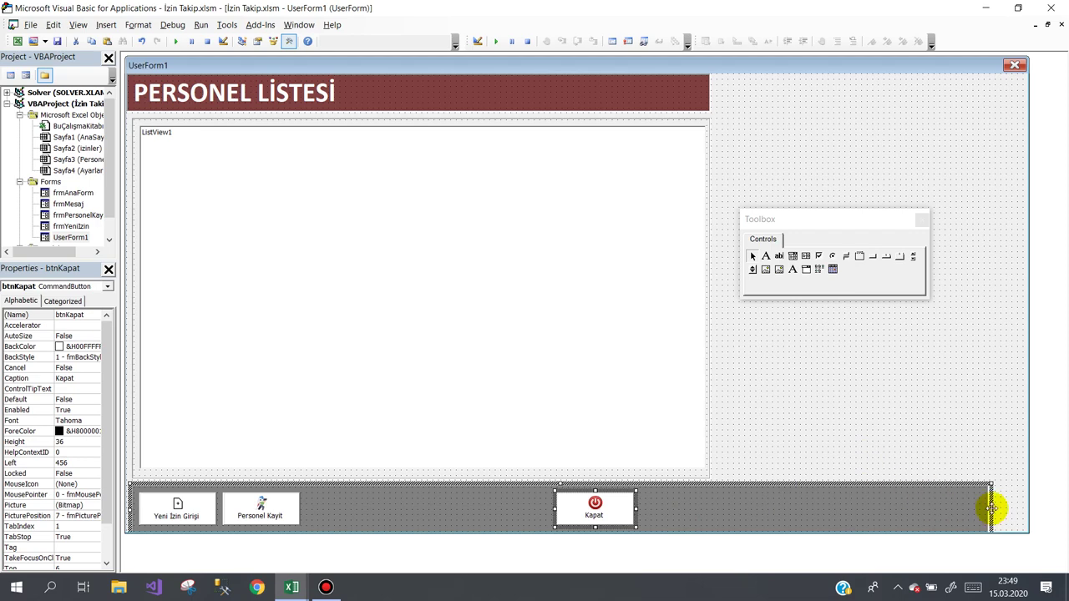
left_click_drag(990, 510, 713, 511)
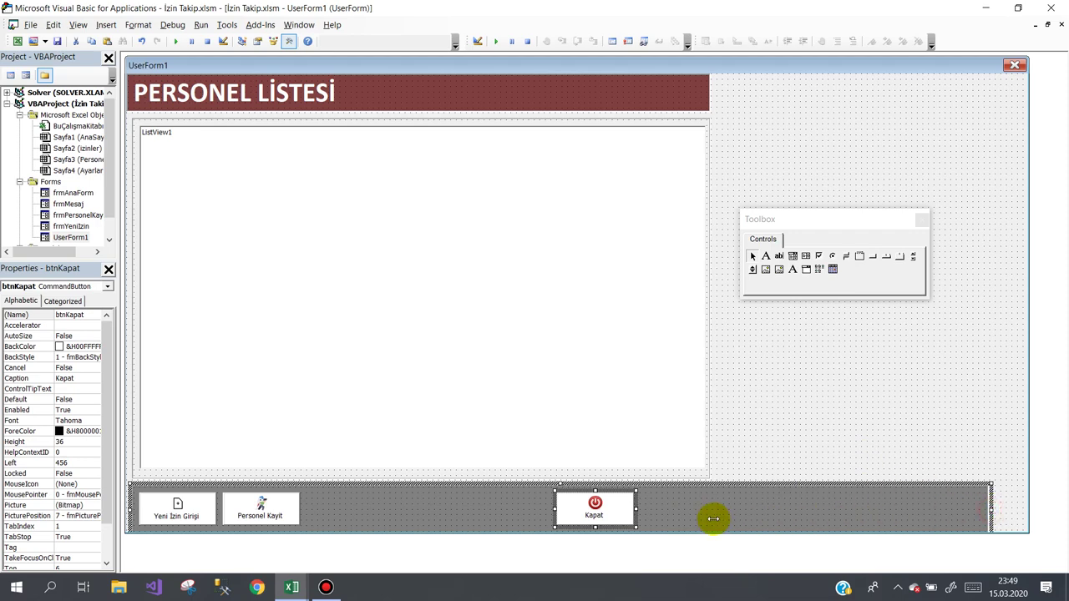
left_click(833, 493)
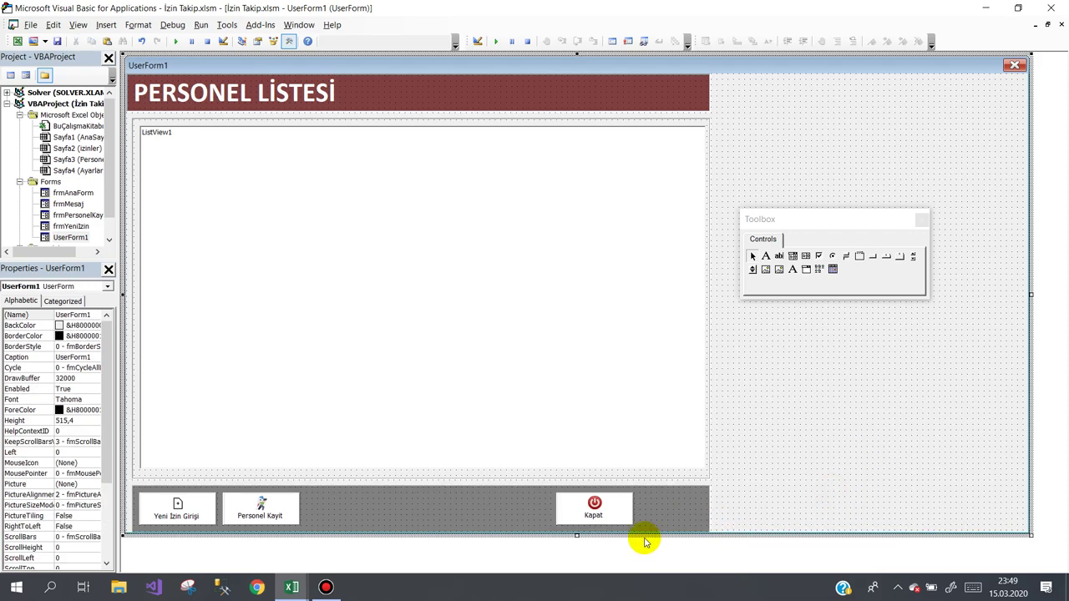
Step: Shorten the ListView, raise the button bar beneath it, and shrink the form to fit
left_click(534, 452)
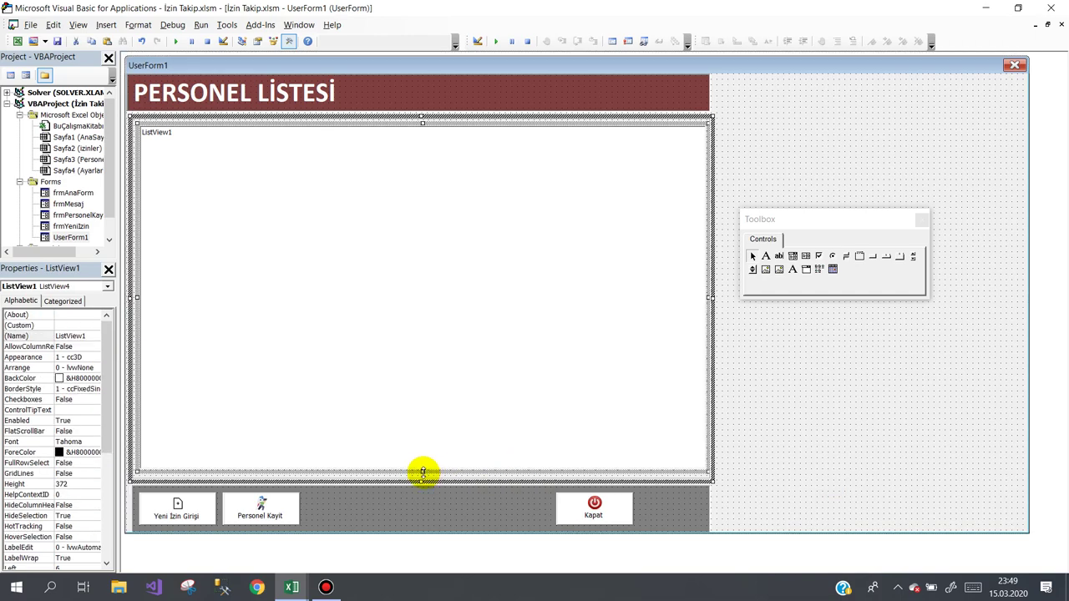
left_click_drag(422, 472, 423, 438)
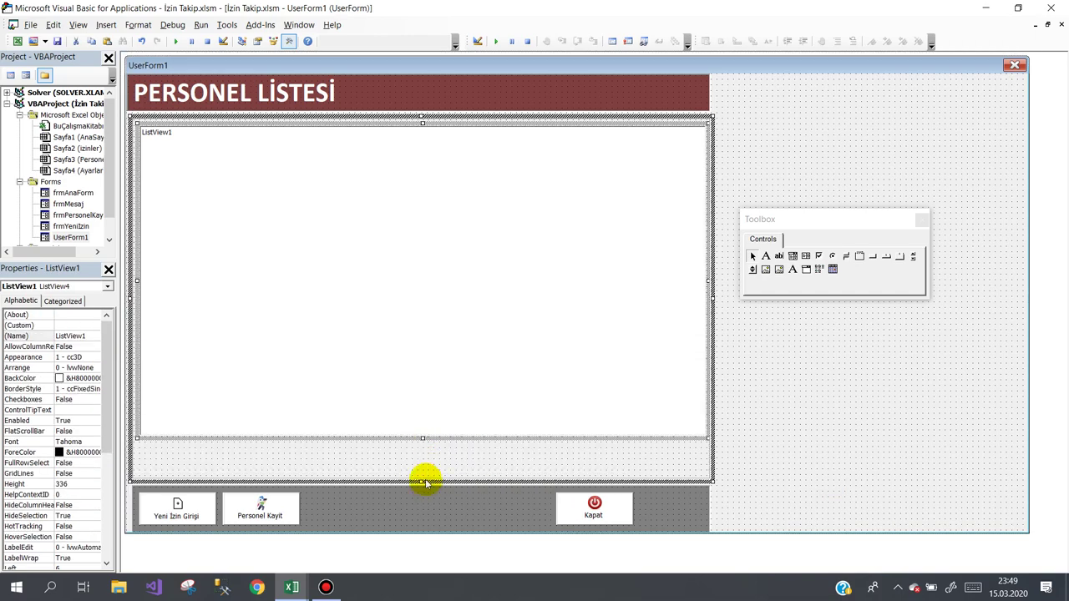
left_click(730, 503)
left_click(423, 470)
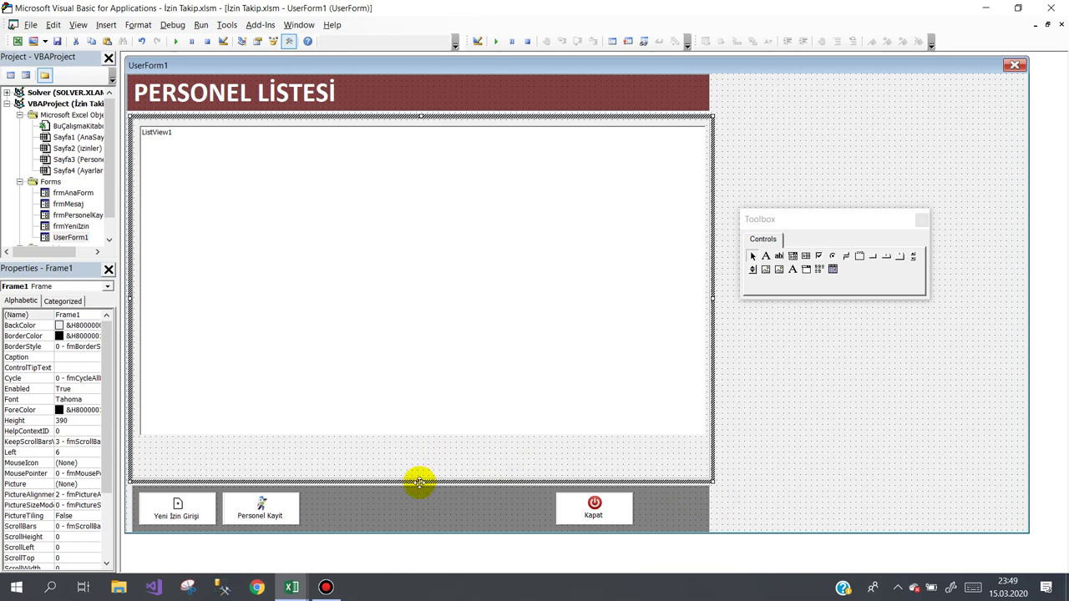
left_click(696, 495)
left_click_drag(685, 483, 694, 443)
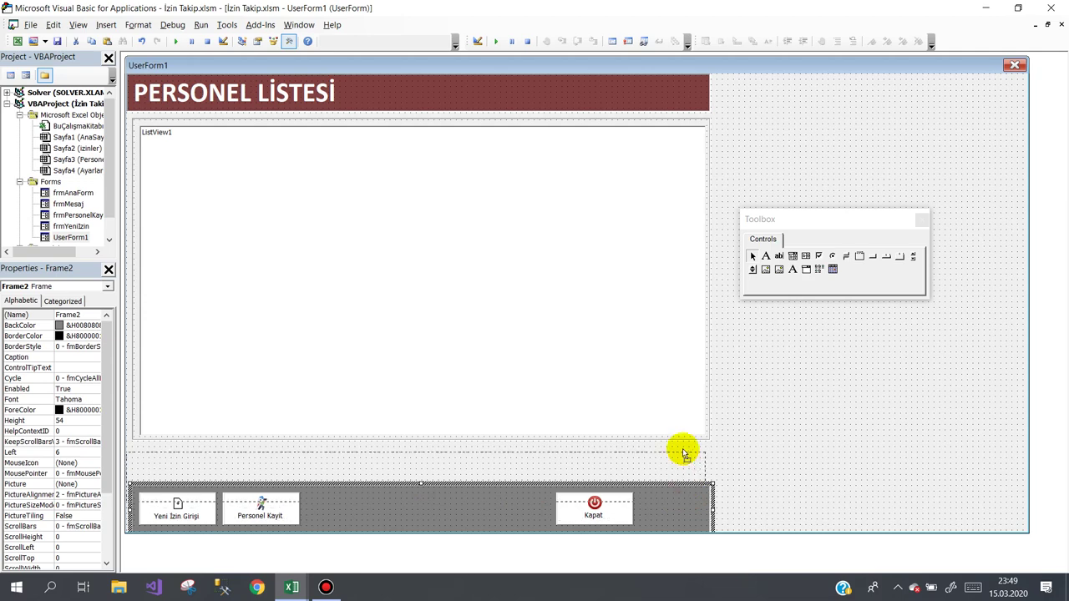
left_click(794, 471)
left_click_drag(1030, 535, 717, 507)
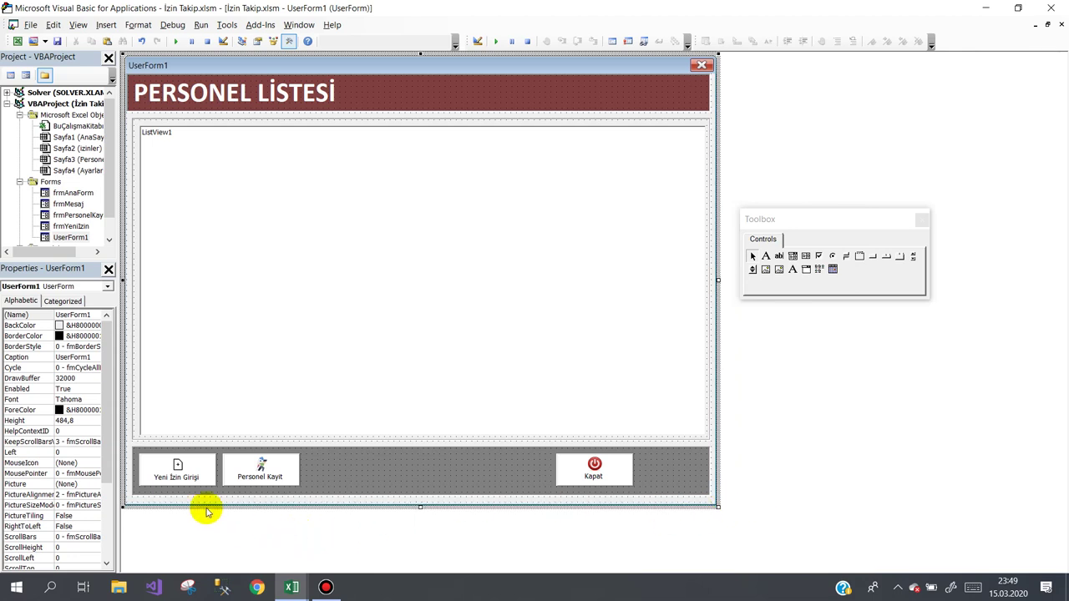
Step: Delete the Personel Kayit button and move Kapat to the bar's right end
left_click(72, 194)
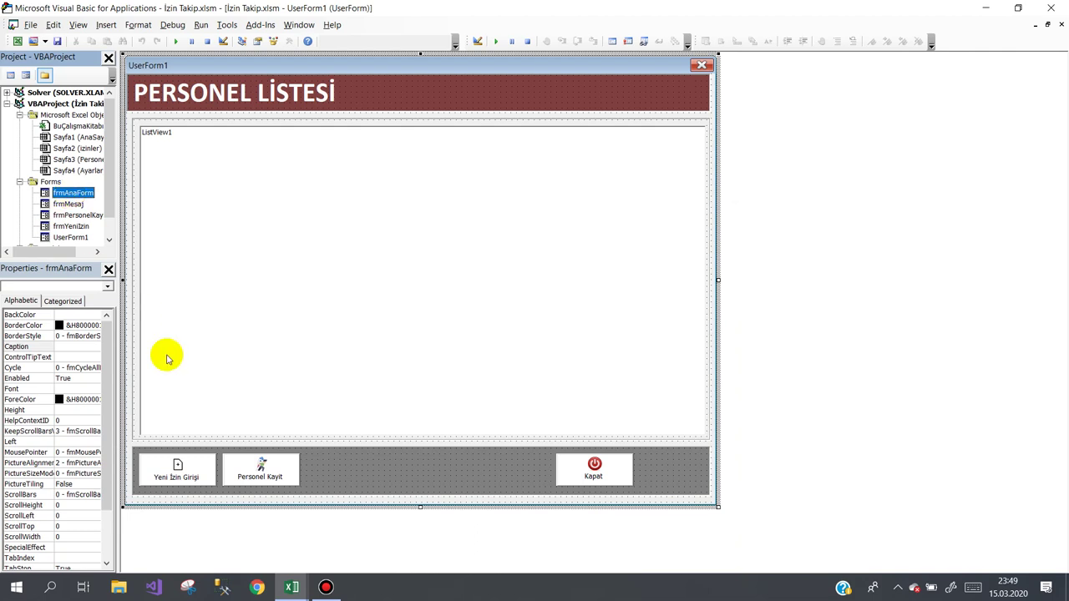
left_click(246, 467)
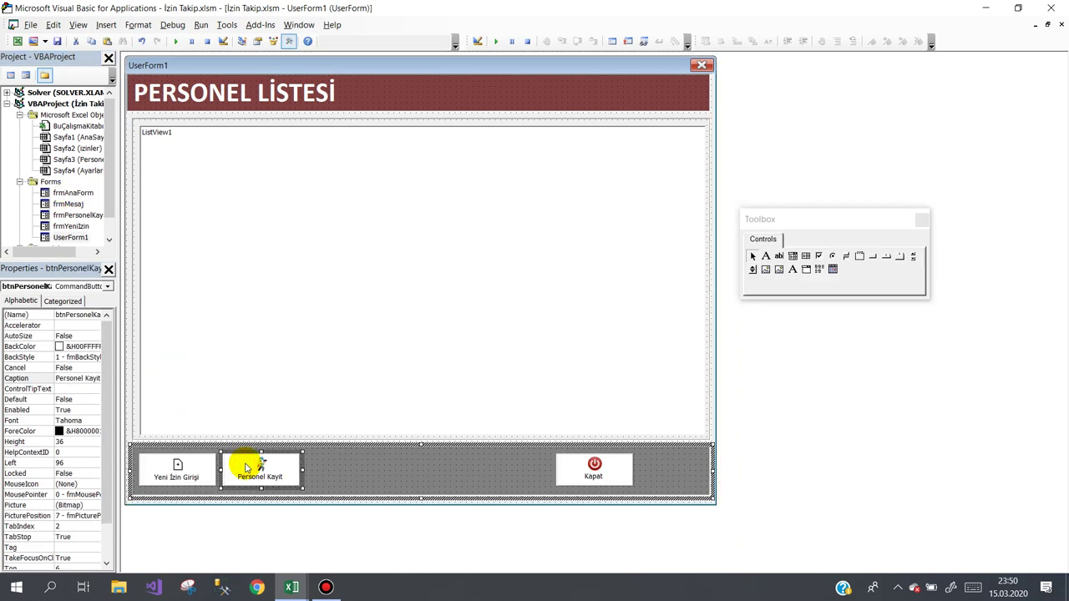
key("Delete")
left_click(583, 476)
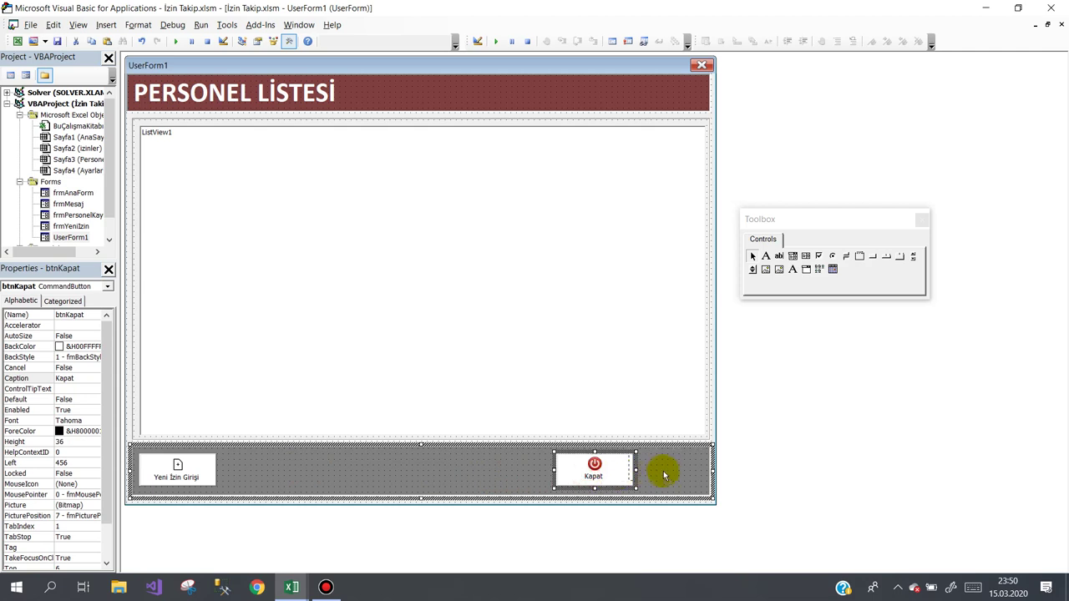
left_click_drag(664, 476, 634, 480)
left_click(412, 468)
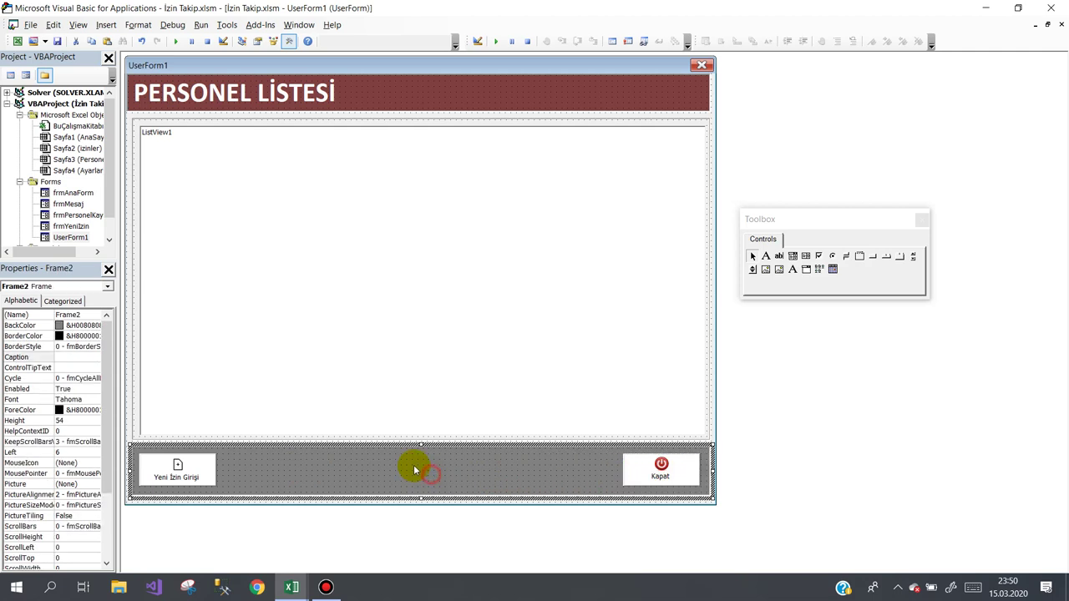
Step: After comparing with frmAnaForm, start replacing the Yeni İzin Girişi button's caption
double_click(72, 193)
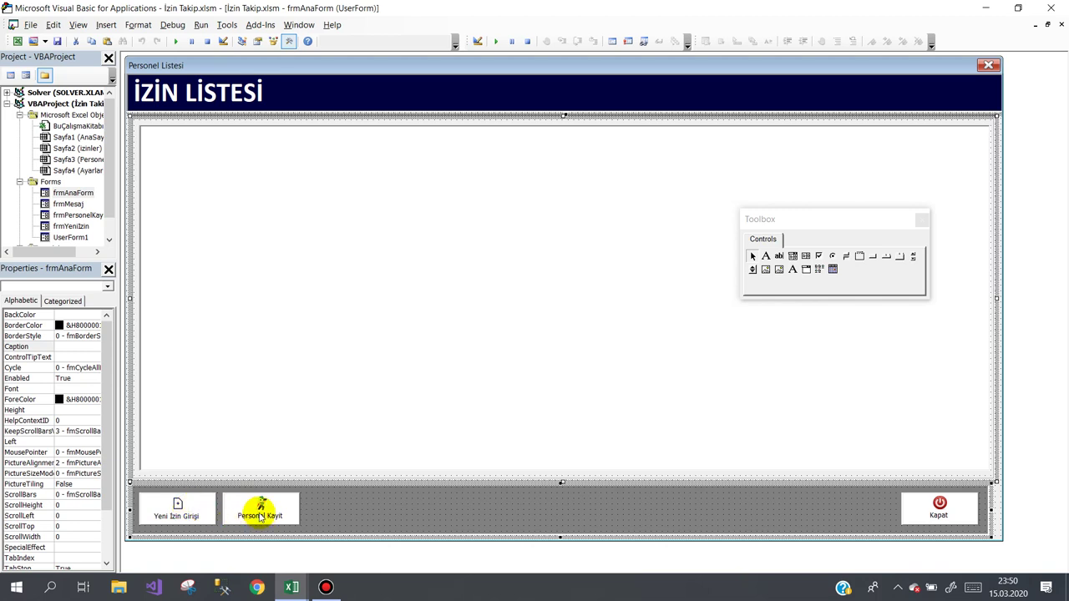
double_click(71, 237)
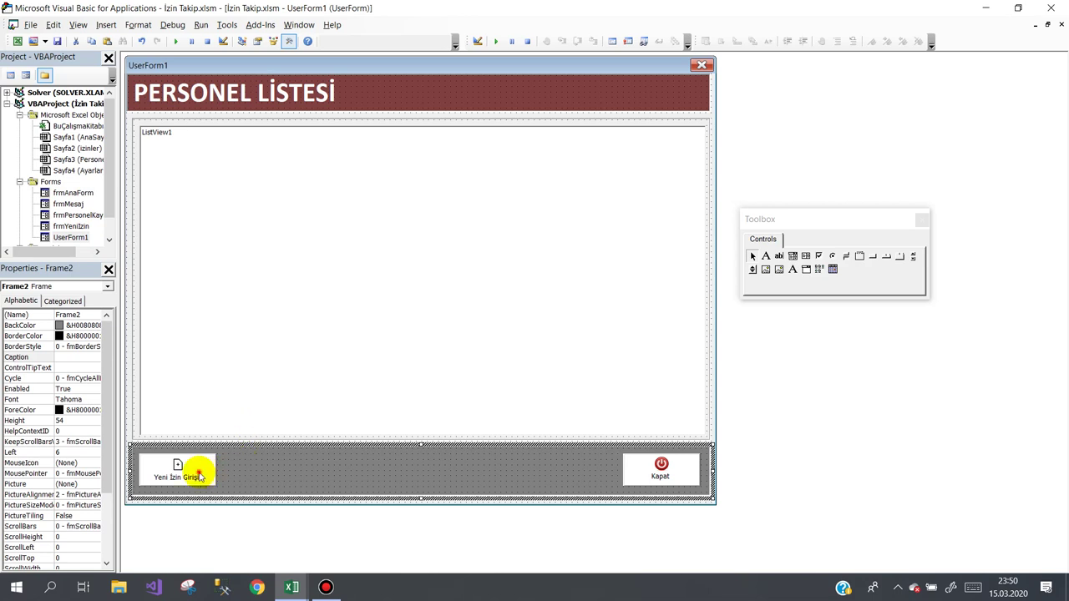
left_click(199, 476)
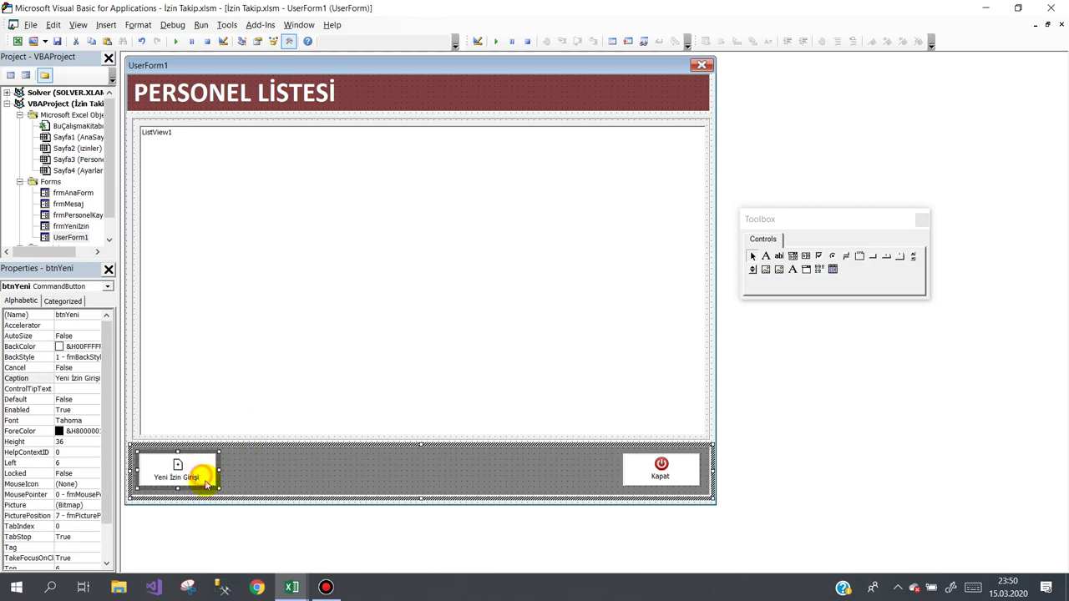
left_click(201, 478)
left_click_drag(202, 478, 156, 478)
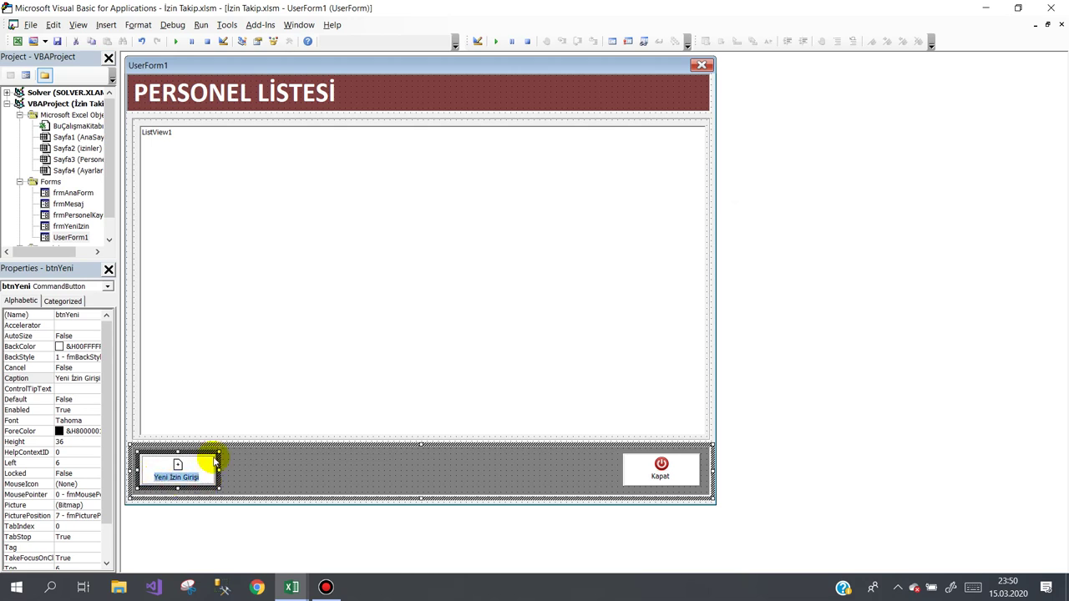
type("peR")
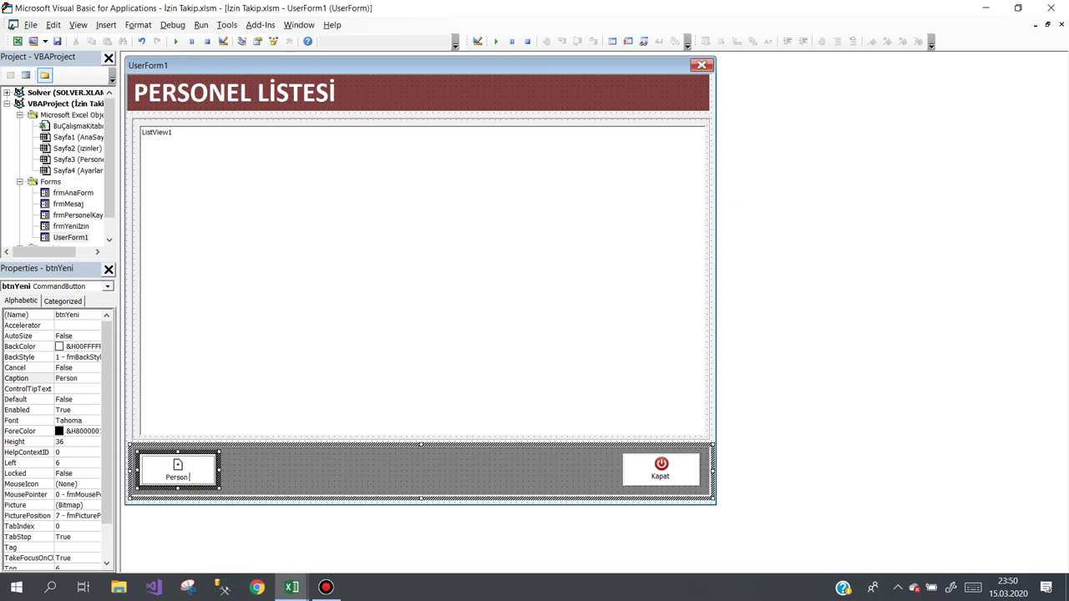
Step: Finish the button caption 'Personel Kayıt' and set UserForm1's Caption to 'Personeller'
type("yıt")
left_click(256, 460)
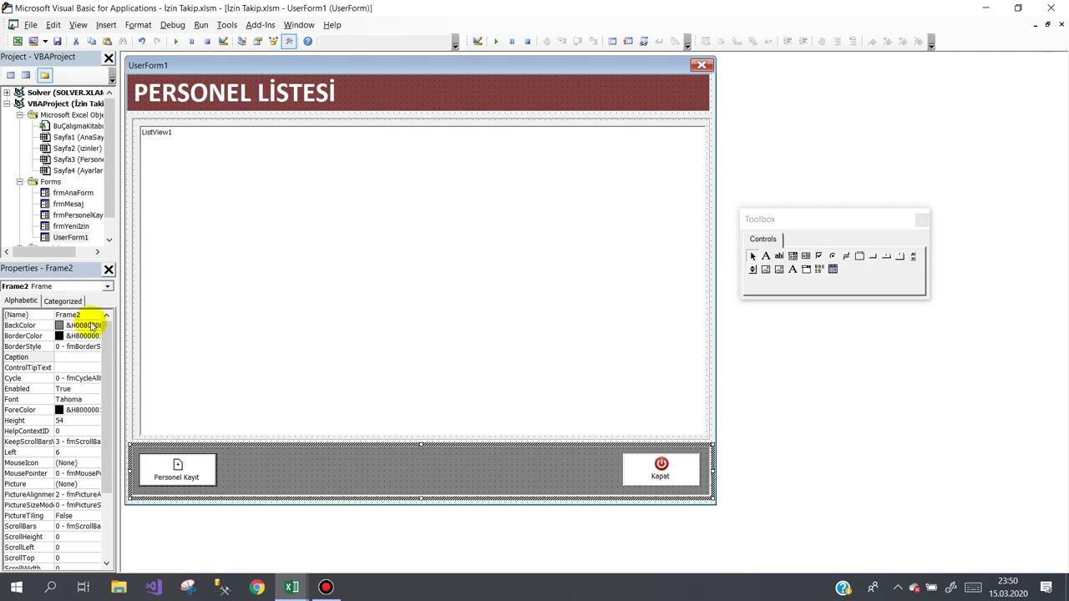
left_click(70, 238)
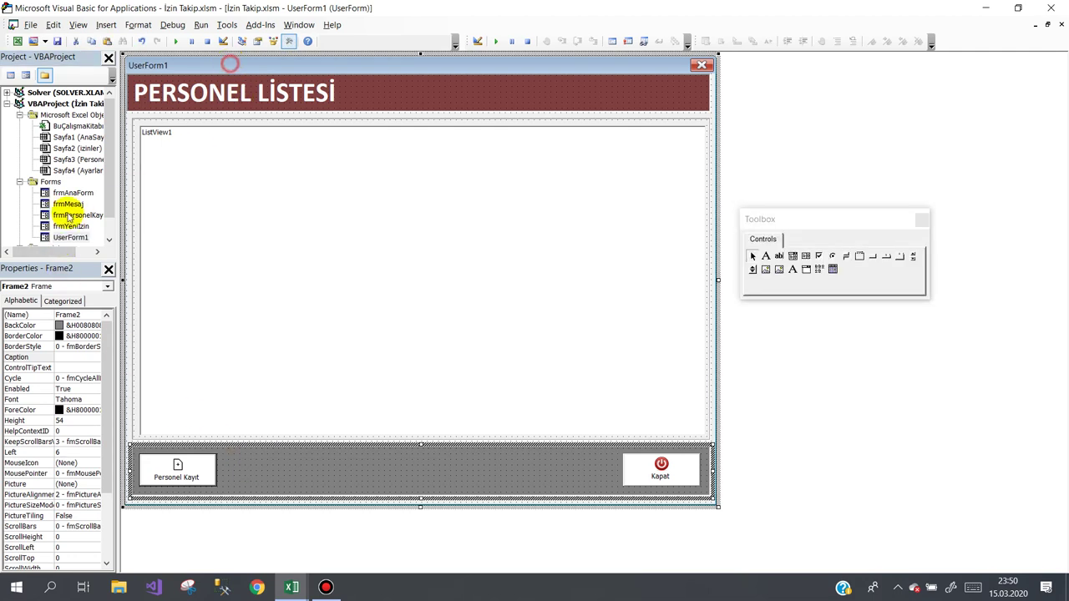
left_click(36, 357)
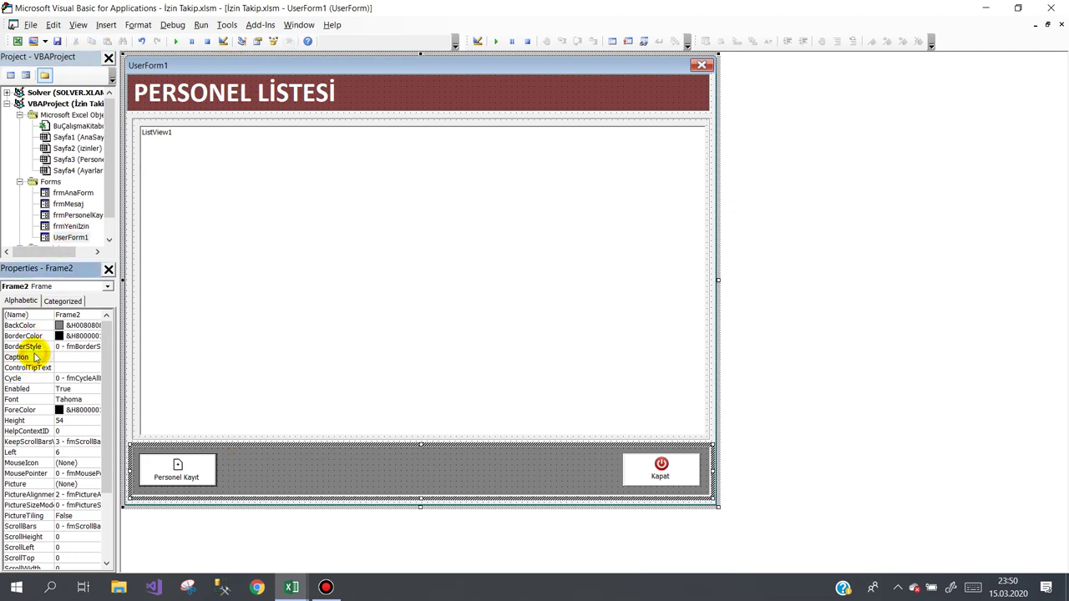
left_click(249, 501)
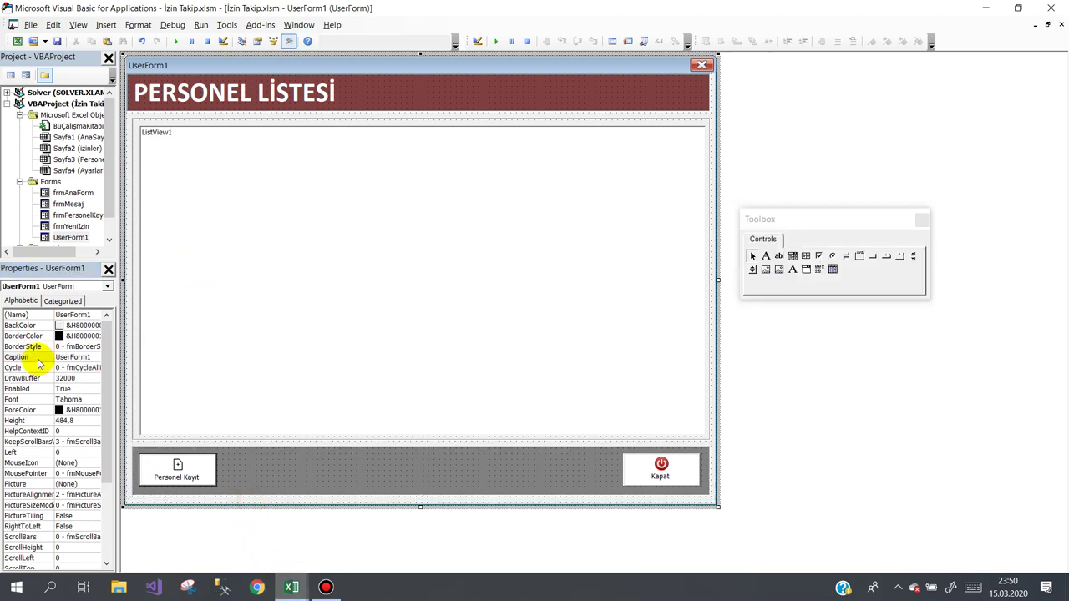
left_click(38, 361)
type("Pe")
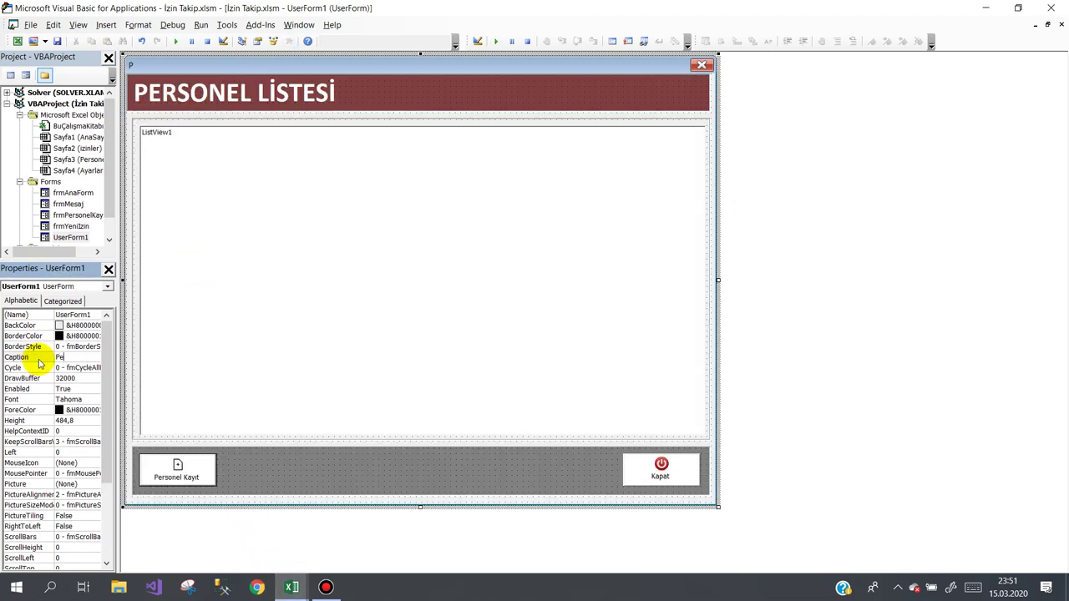
type("rsoneller")
left_click(70, 239)
Step: Rename the form to frmPersonelListesi and widen the project and properties panes
left_click(47, 315)
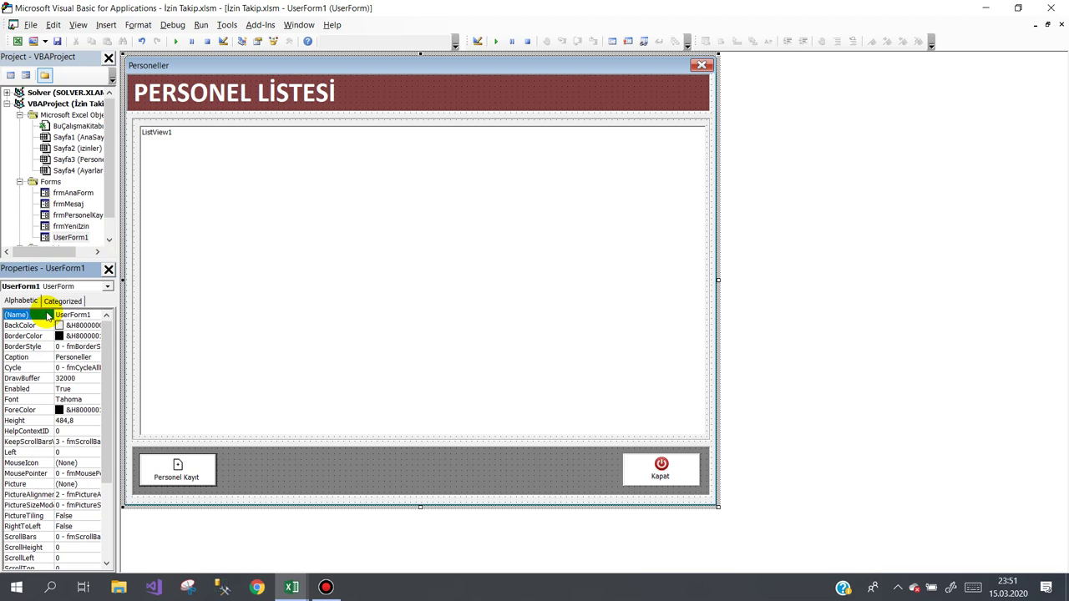
type("f")
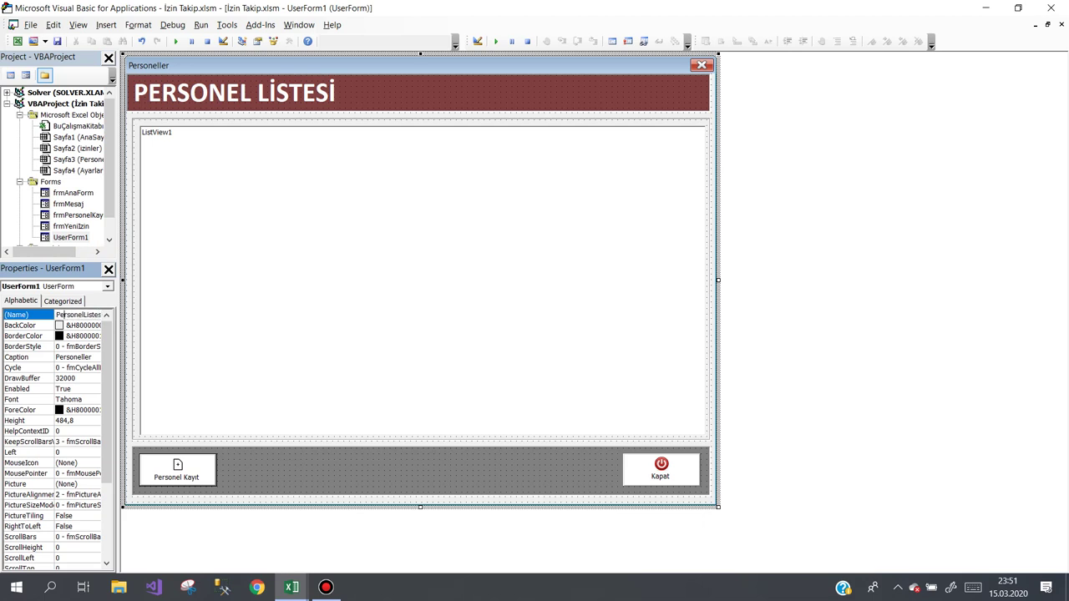
key("Return")
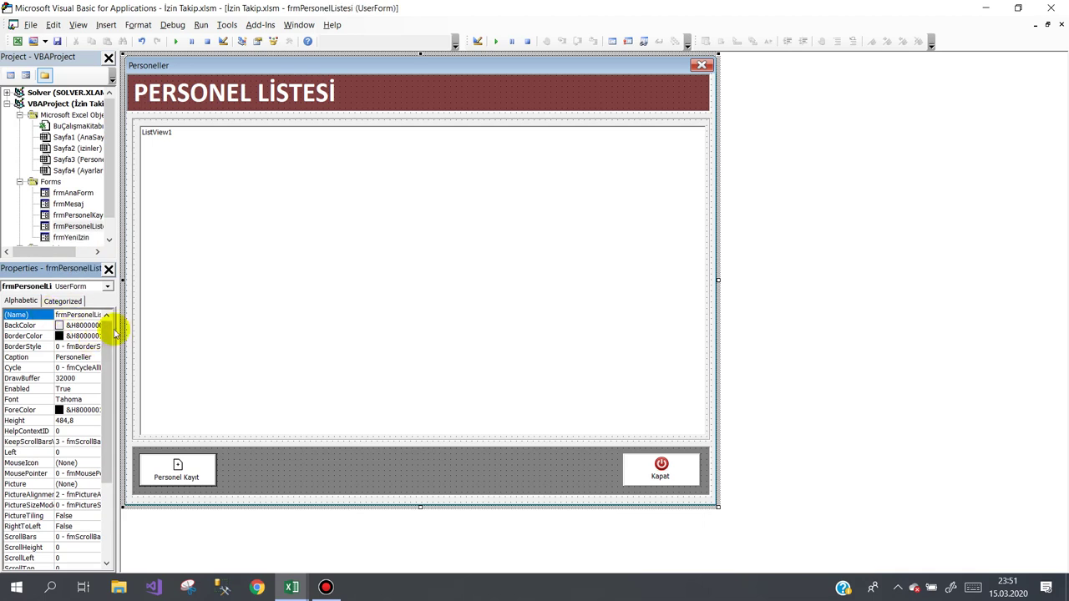
left_click_drag(123, 330, 172, 328)
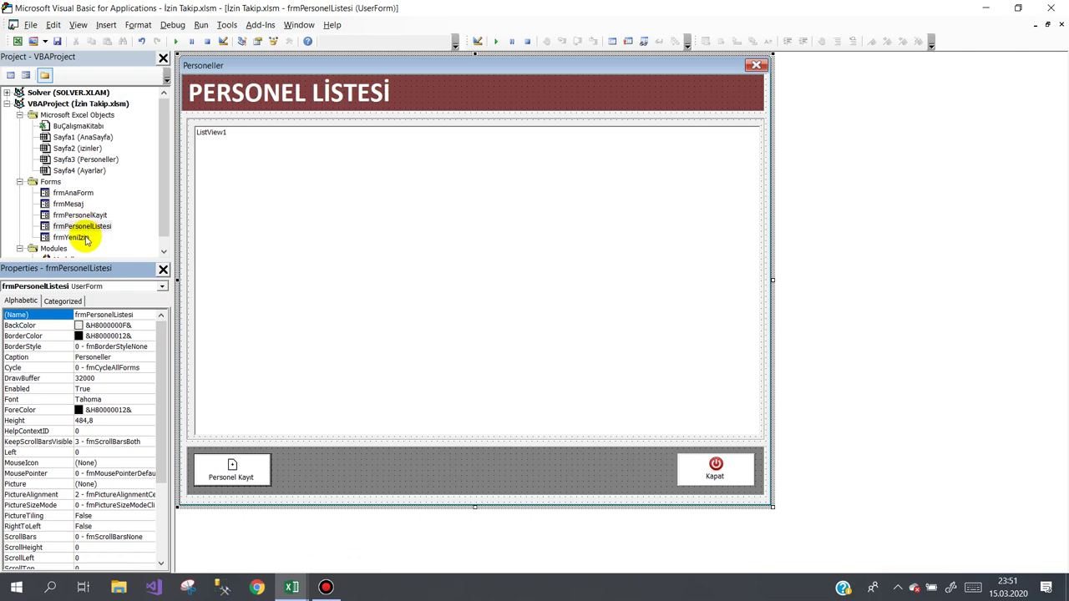
Step: In frmAnaForm, change the Personel Kayıt button's Caption to 'Personeller' and view its click code
left_click(289, 40)
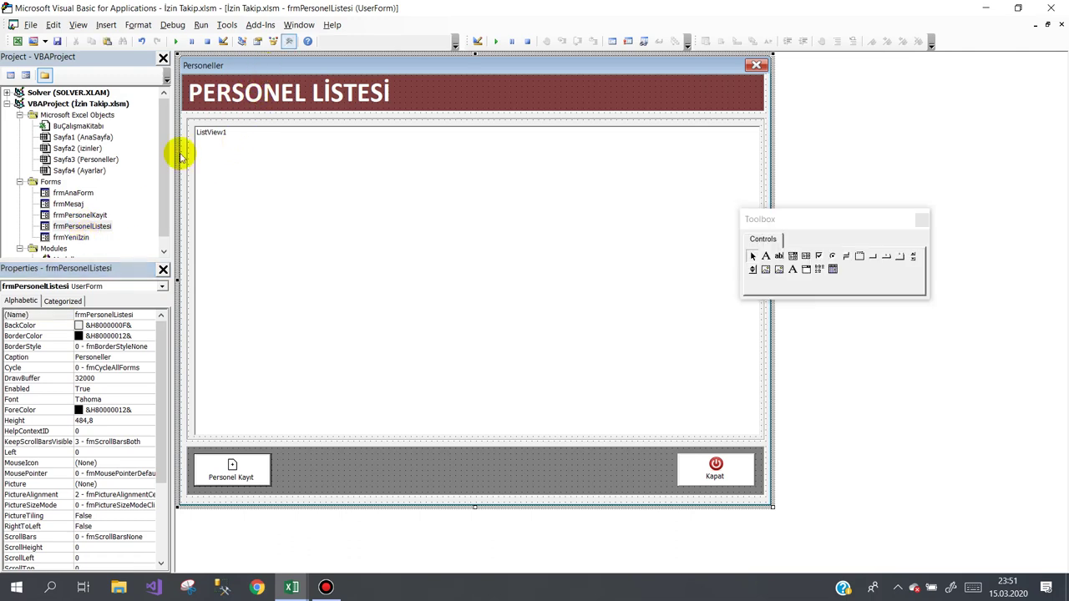
double_click(71, 193)
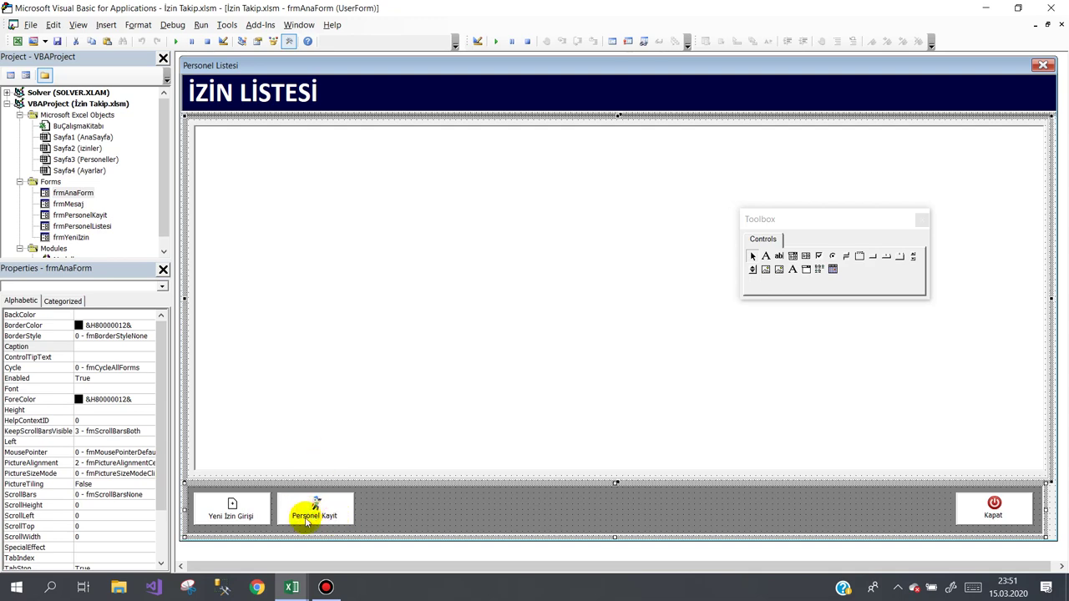
left_click(207, 506)
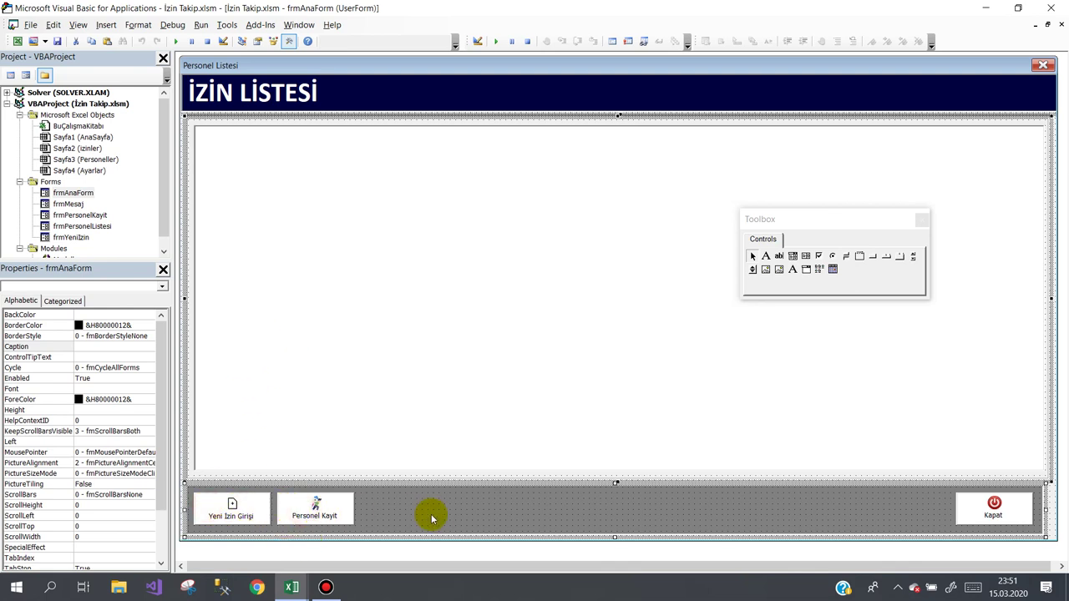
right_click(338, 509)
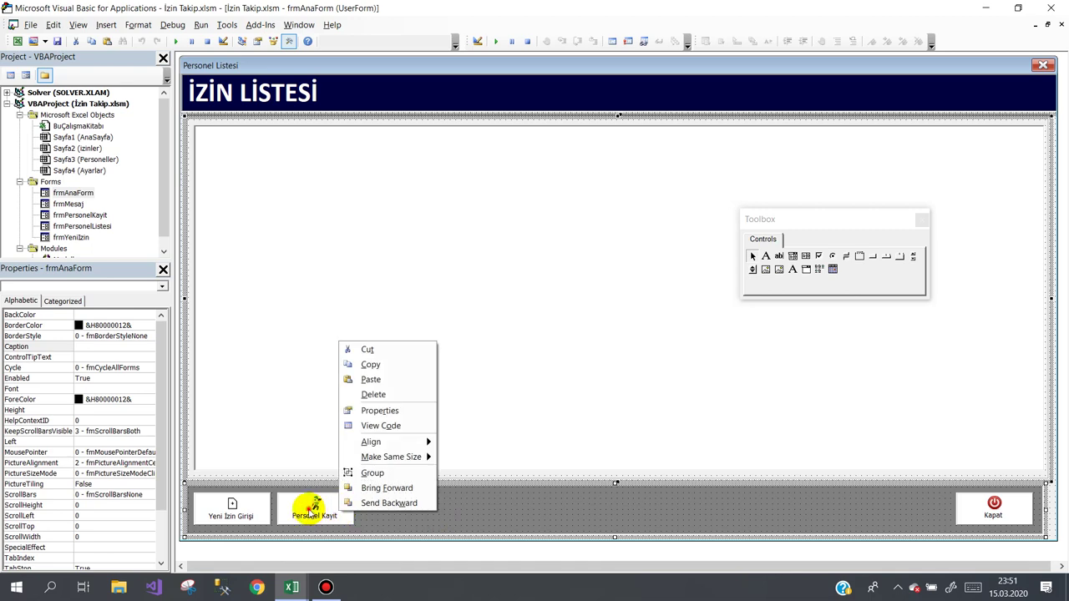
left_click(422, 318)
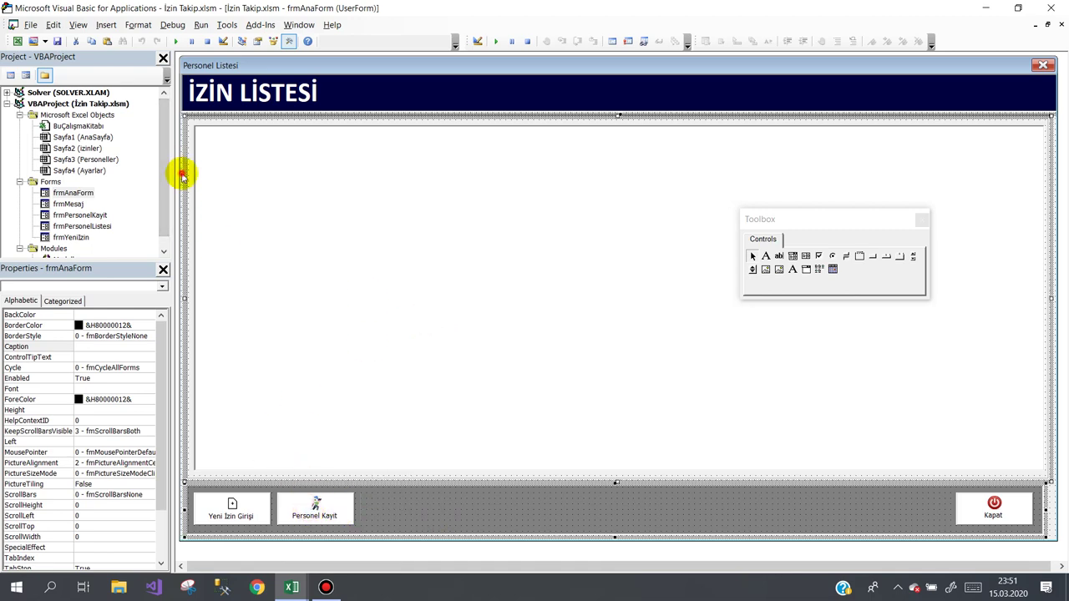
left_click(294, 504)
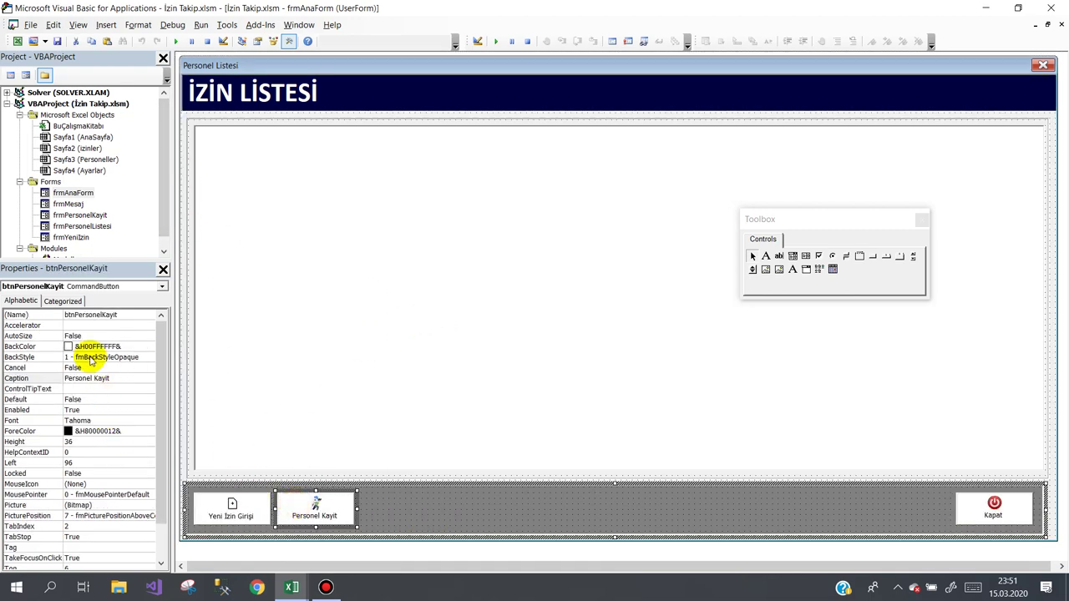
double_click(98, 378)
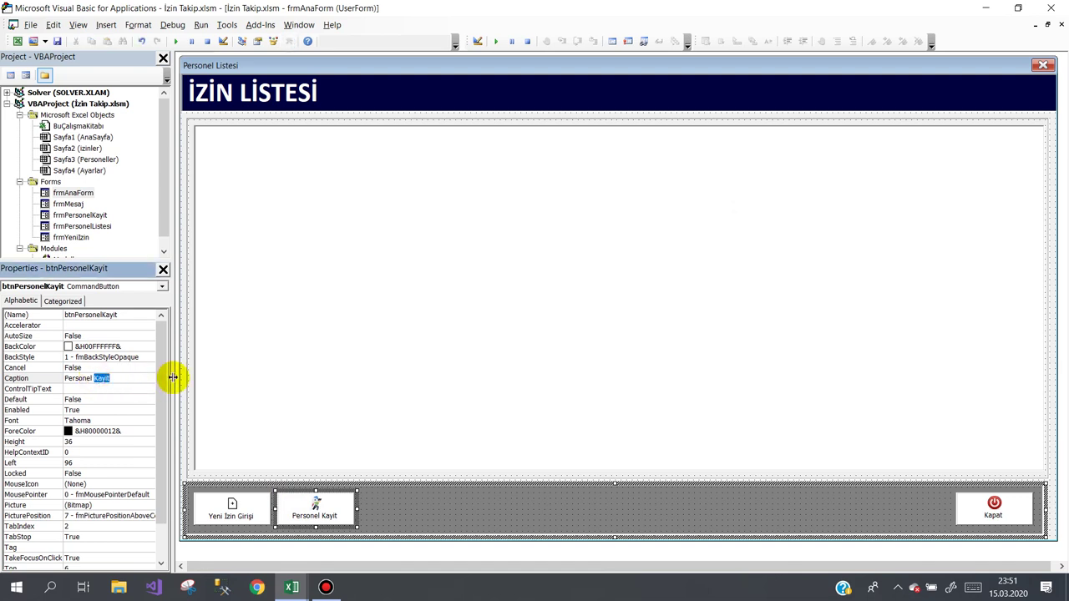
type("Lis")
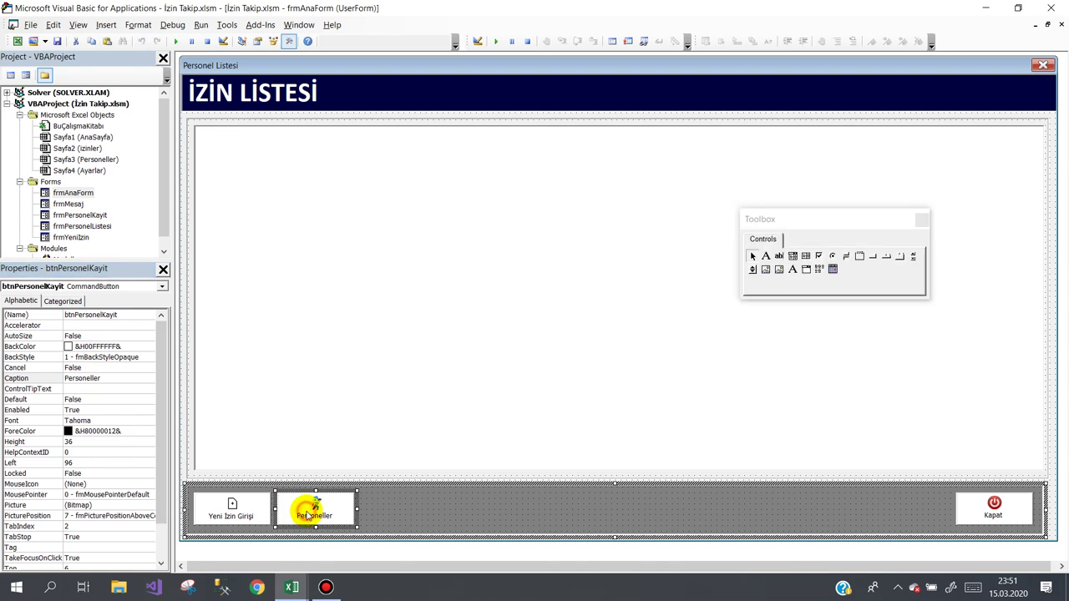
double_click(309, 514)
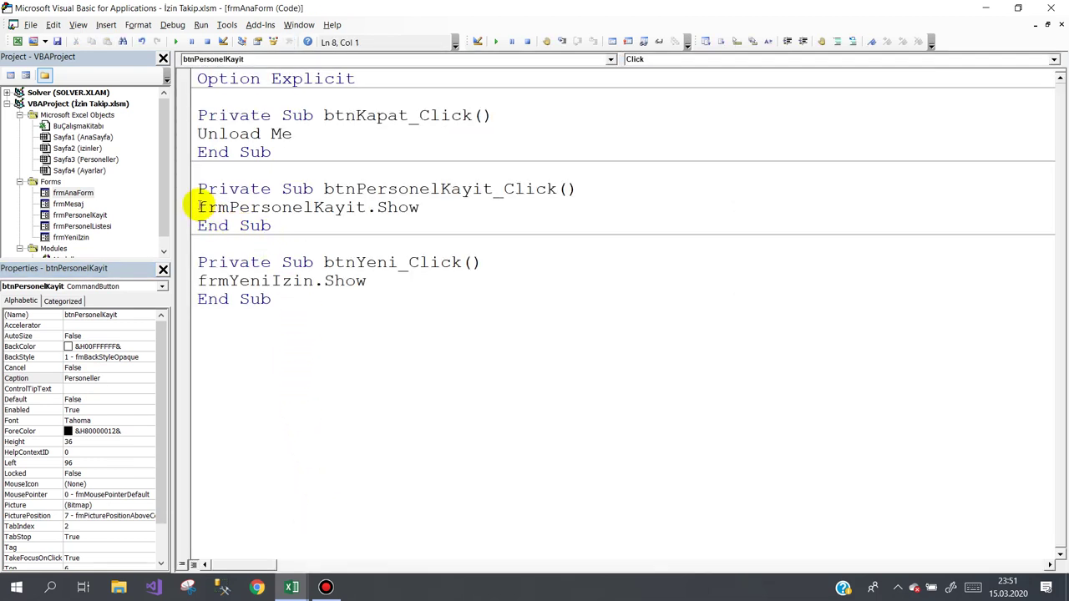
Step: Replace frmPersonelKayit.Show with frmPersonelListesi.Show in btnPersonelKayit_Click
left_click_drag(198, 208, 430, 212)
key("ctrl+c")
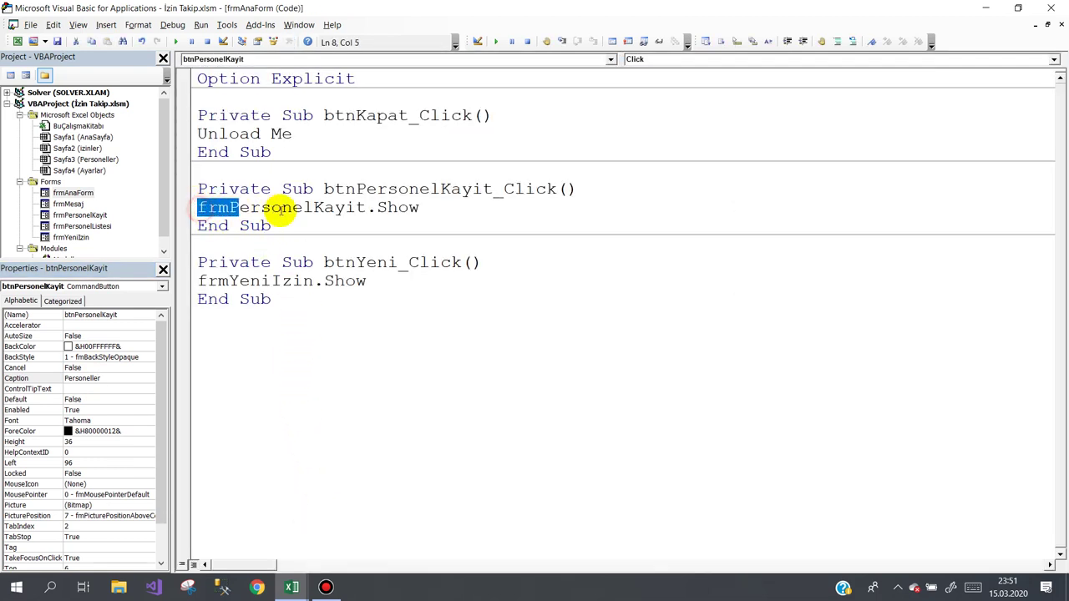
key("BackSpace")
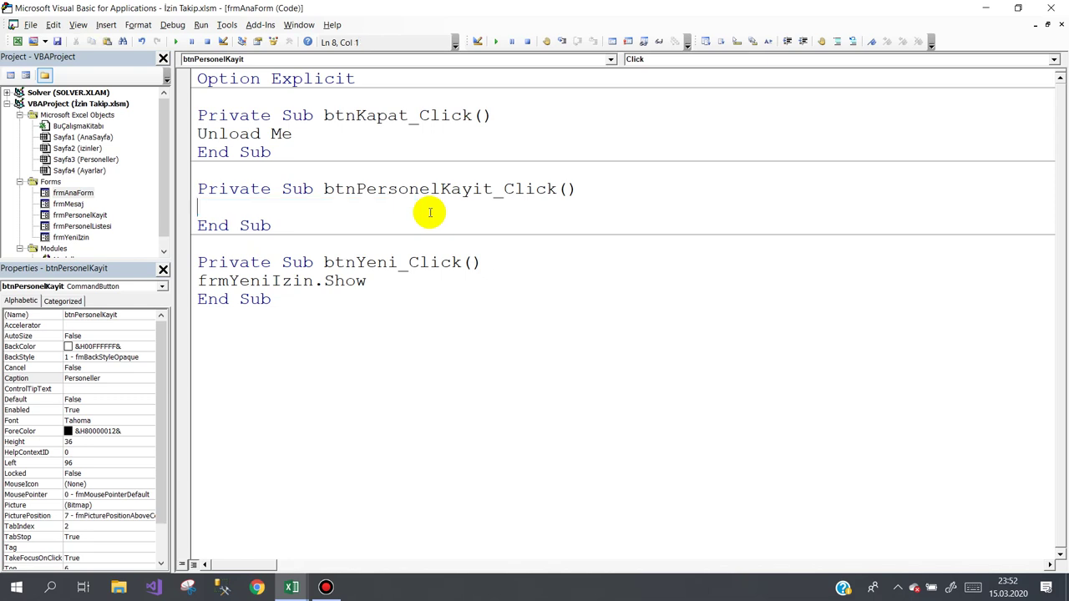
type("frmPer")
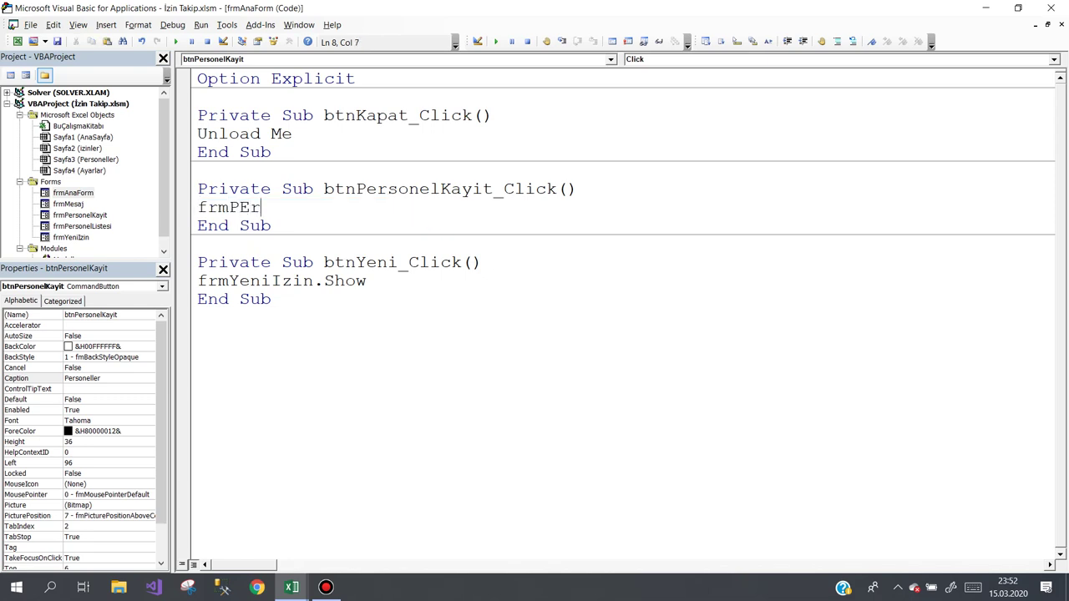
key("ctrl+space")
key("Down")
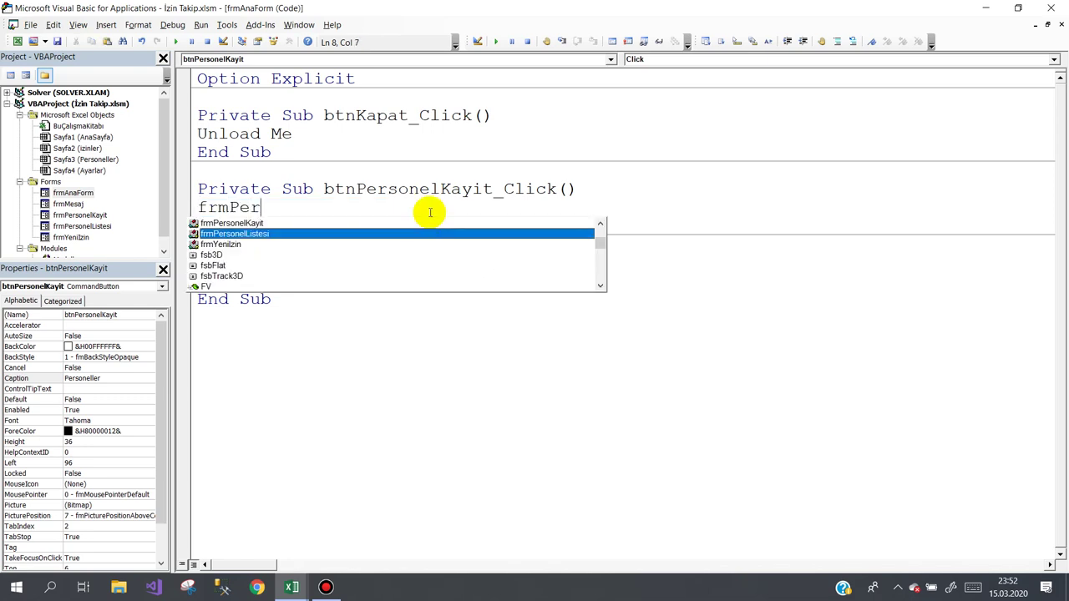
key("Tab")
type(".show")
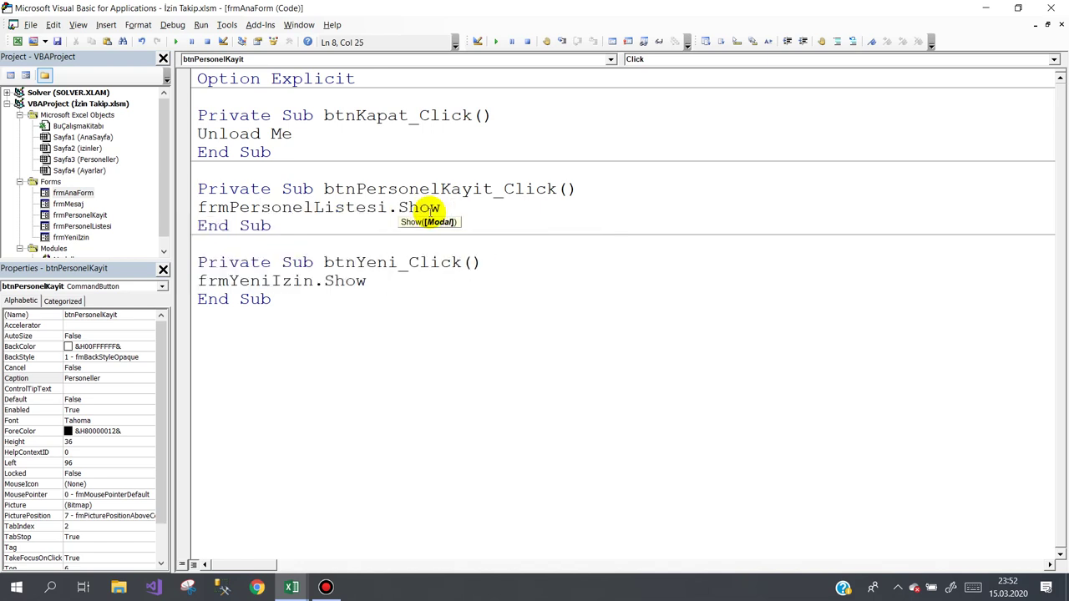
Step: Make frmPersonelListesi's Personel Kayıt button run frmPersonelKayit.Show
double_click(81, 226)
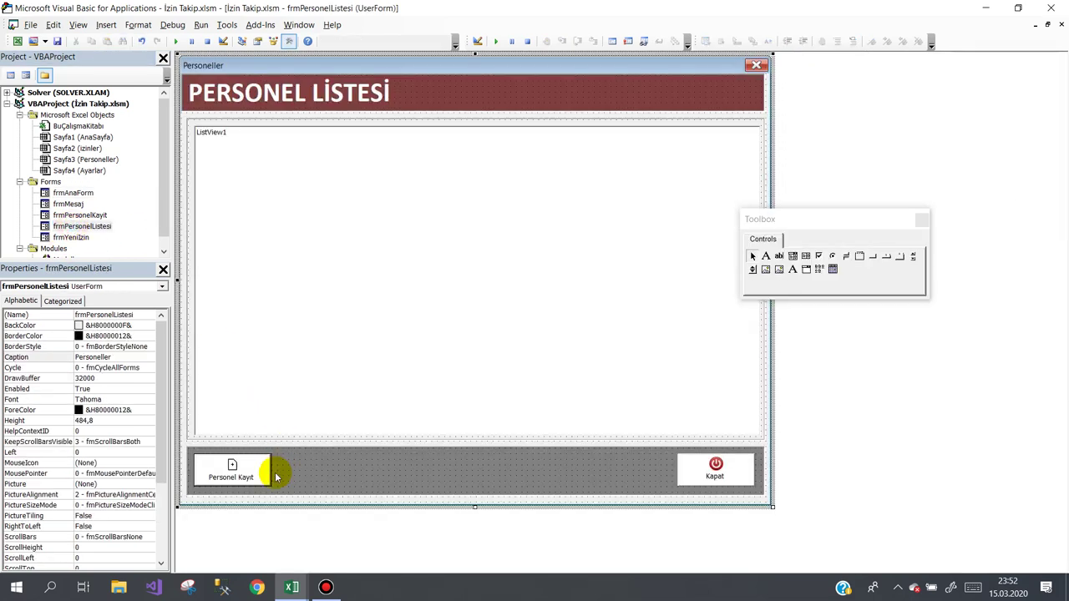
double_click(233, 470)
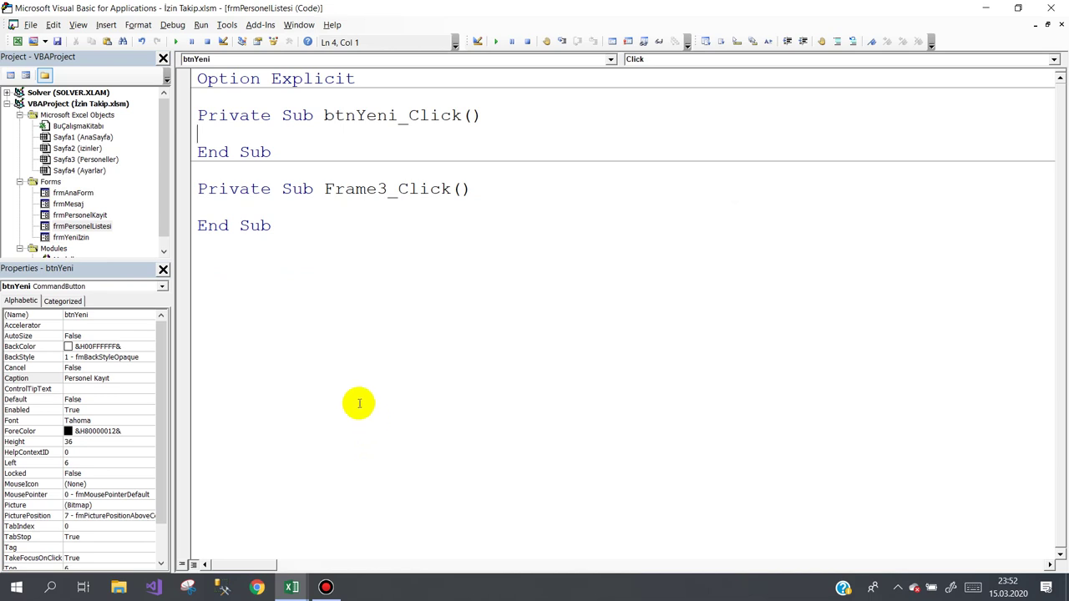
key("ctrl+v")
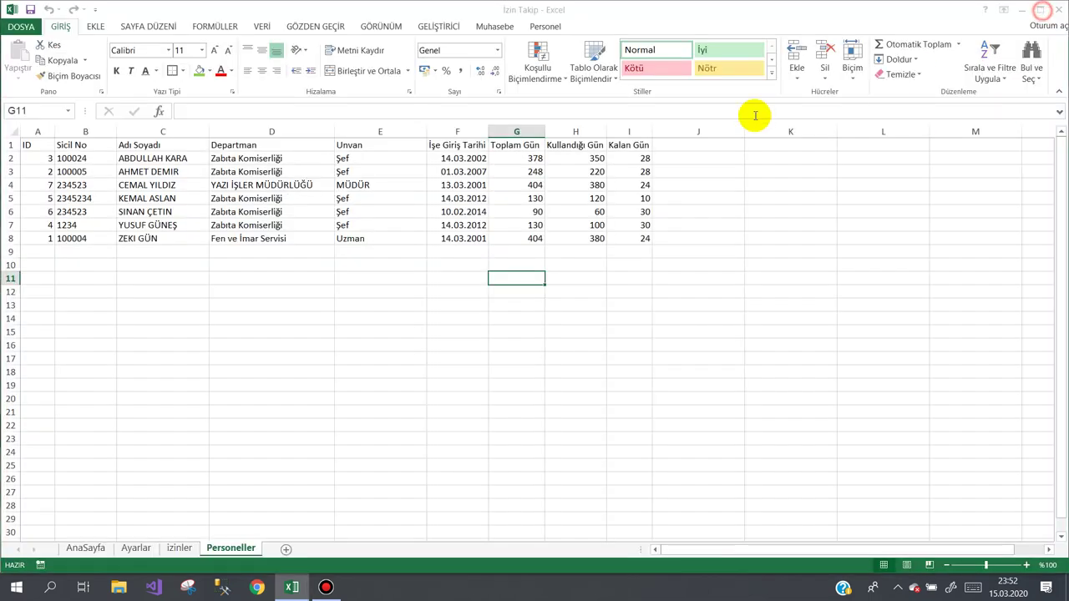
Step: From AnaSayfa, open the main form, Personeller list and Personel Kayıt forms, then close them all
left_click(1050, 7)
left_click(85, 548)
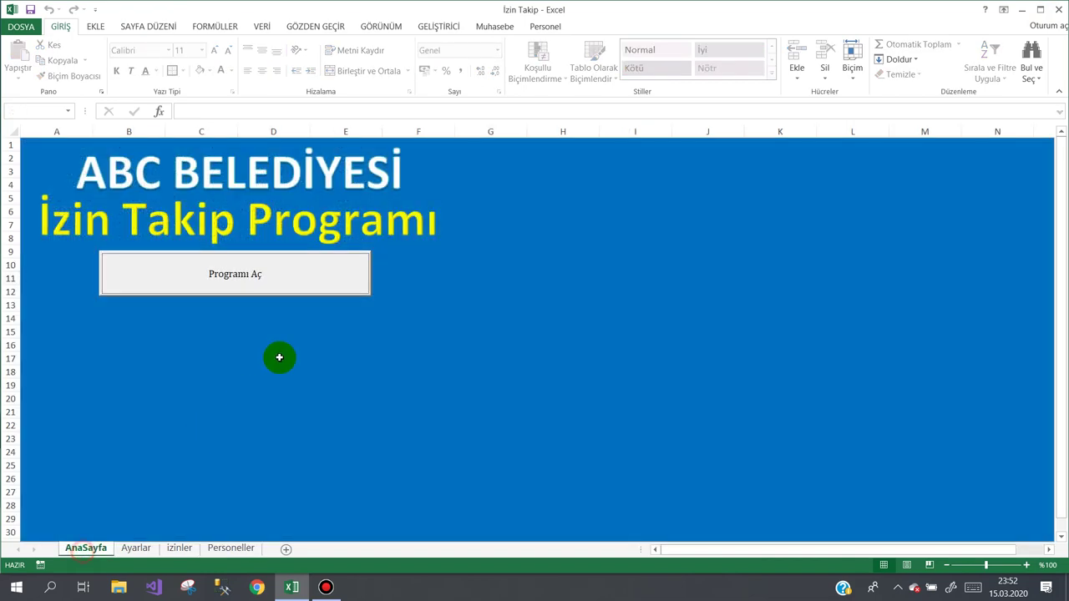
left_click(267, 275)
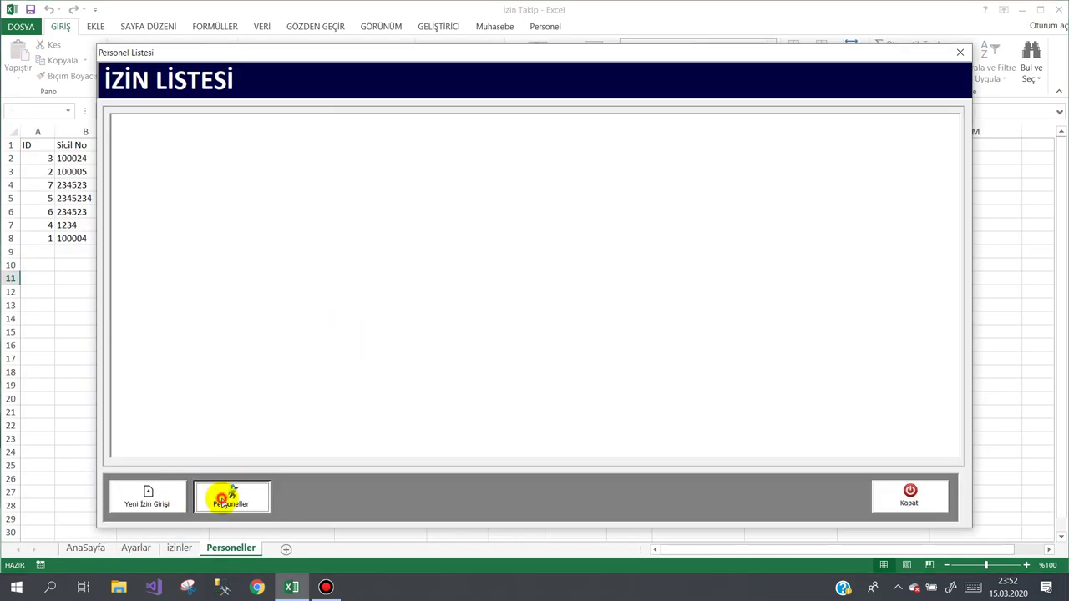
left_click(221, 501)
left_click(293, 478)
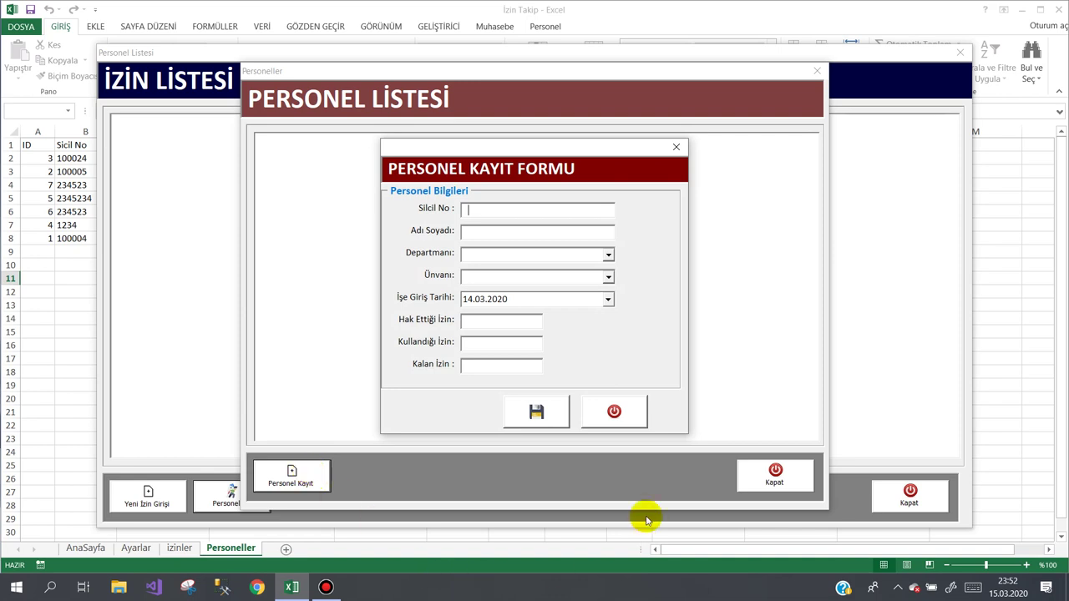
left_click(616, 410)
left_click_drag(460, 78, 499, 83)
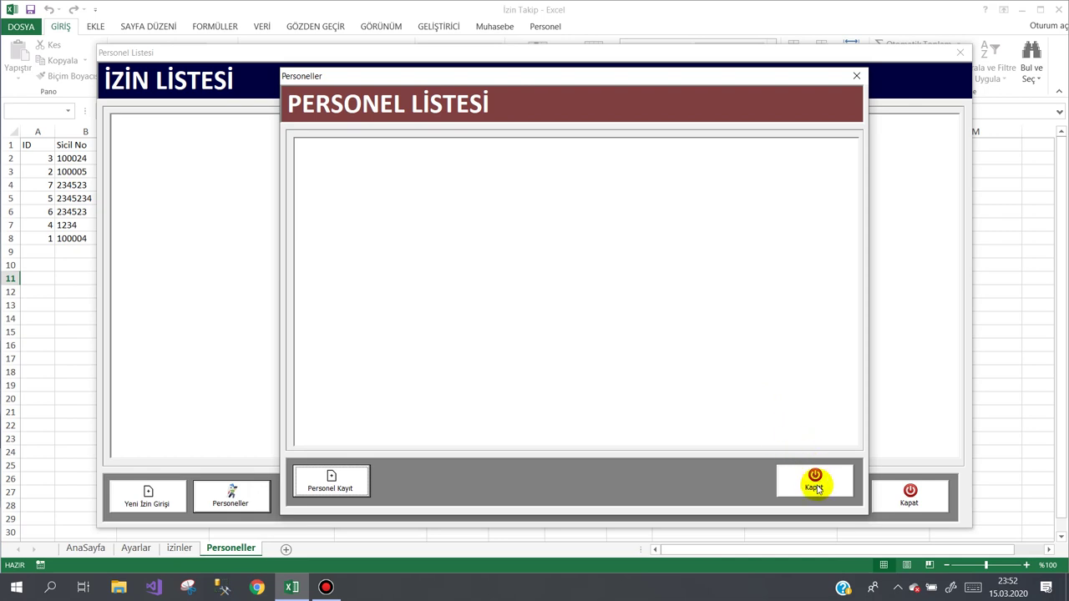
left_click_drag(526, 75, 522, 62)
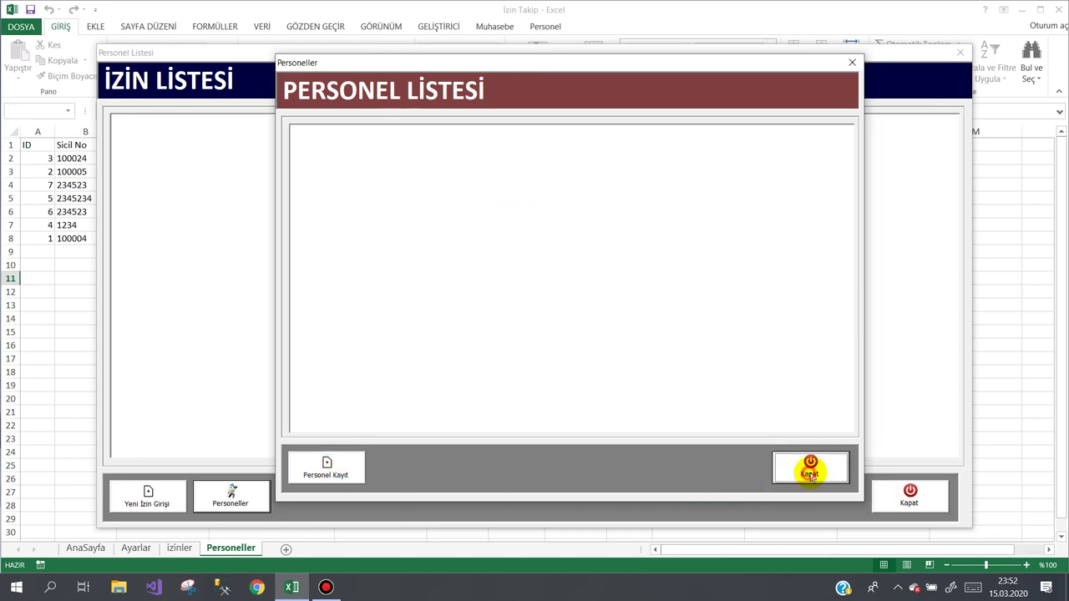
left_click(852, 63)
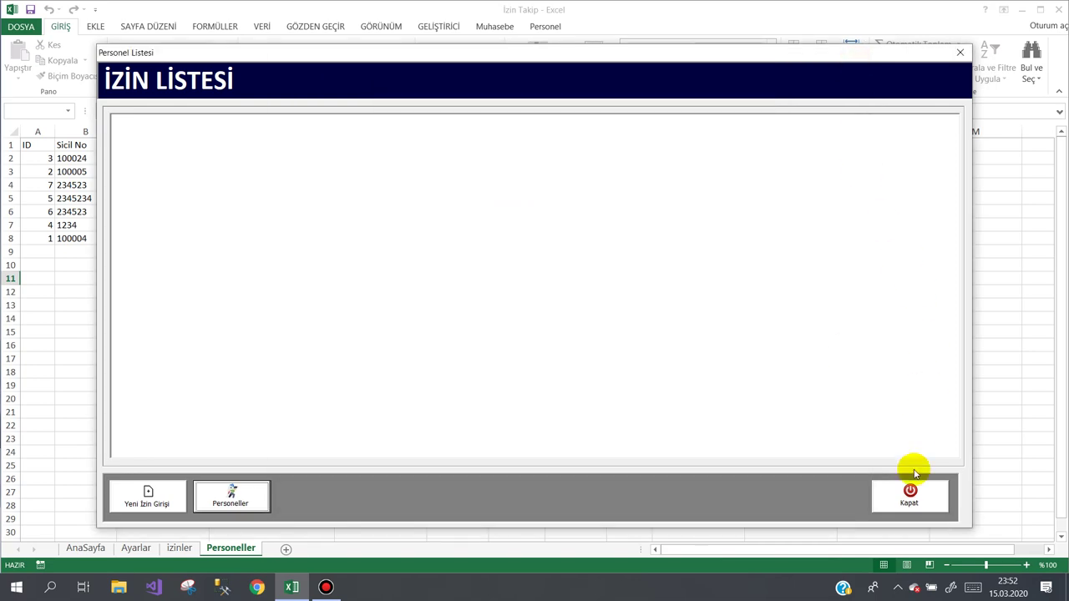
left_click(908, 496)
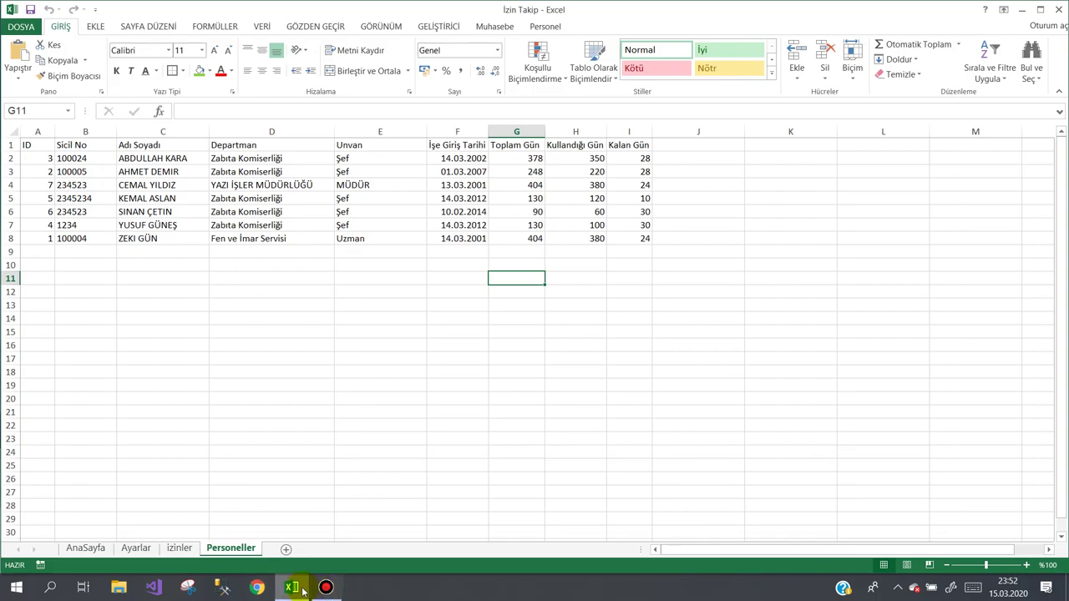
Step: Reopen the VBA editor through Geliştirici > Visual Basic
left_click(292, 585)
left_click(291, 587)
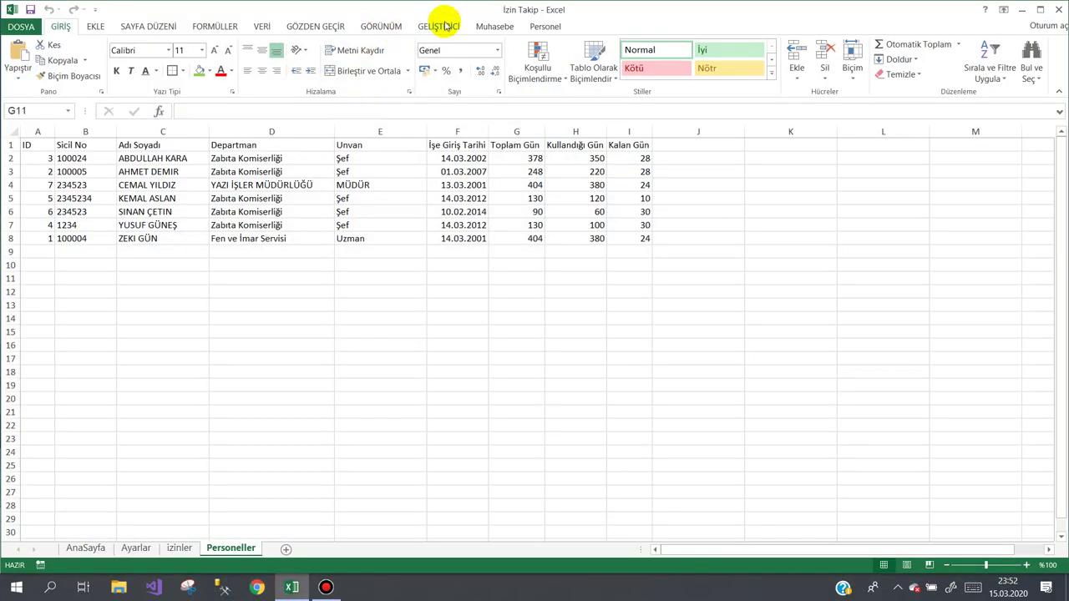
left_click(480, 27)
left_click(438, 26)
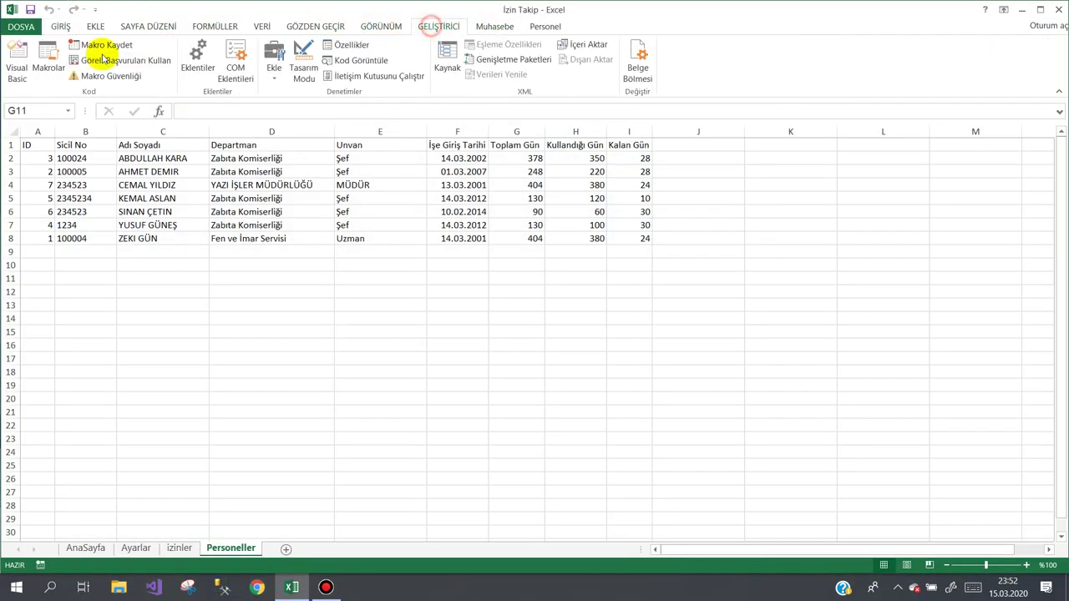
left_click(25, 67)
Step: Add 'Unload Me' to frmPersonelListesi's btnKapat_Click handler, then return to the form design
double_click(84, 227)
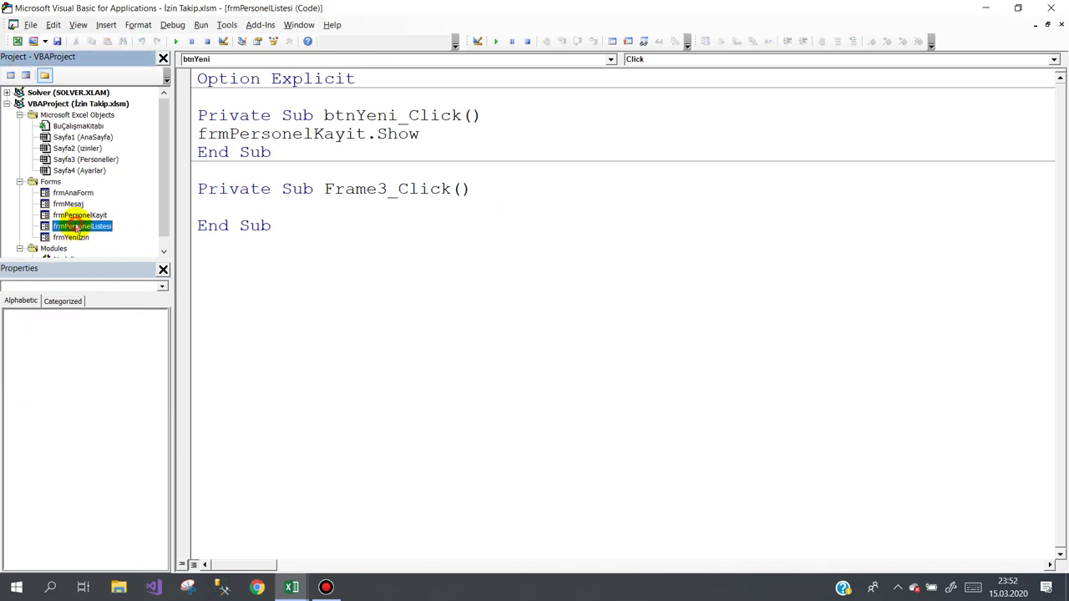
double_click(706, 466)
type("unload")
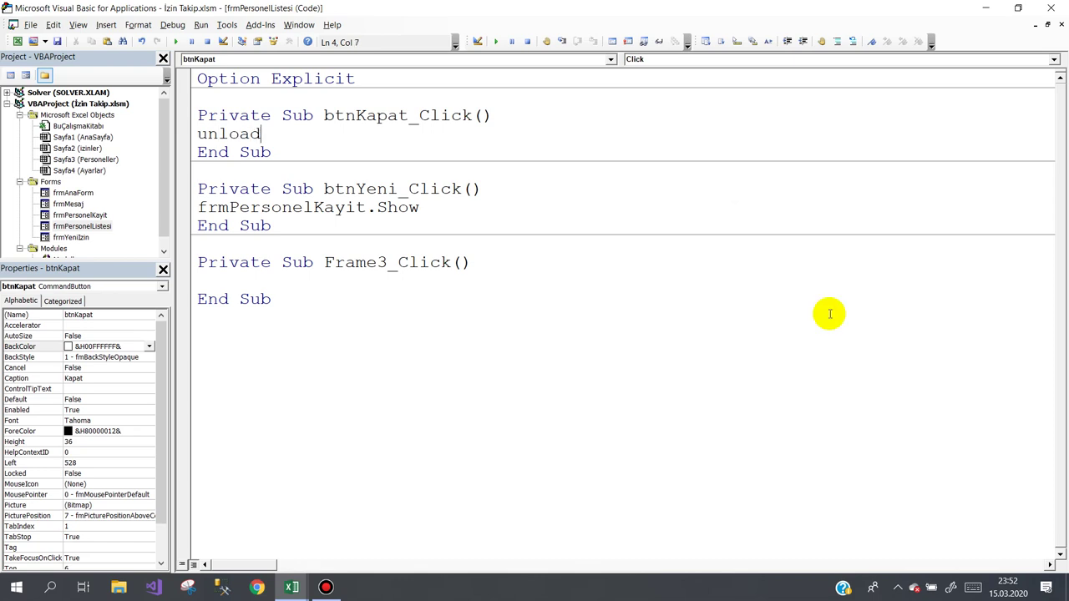
type("me")
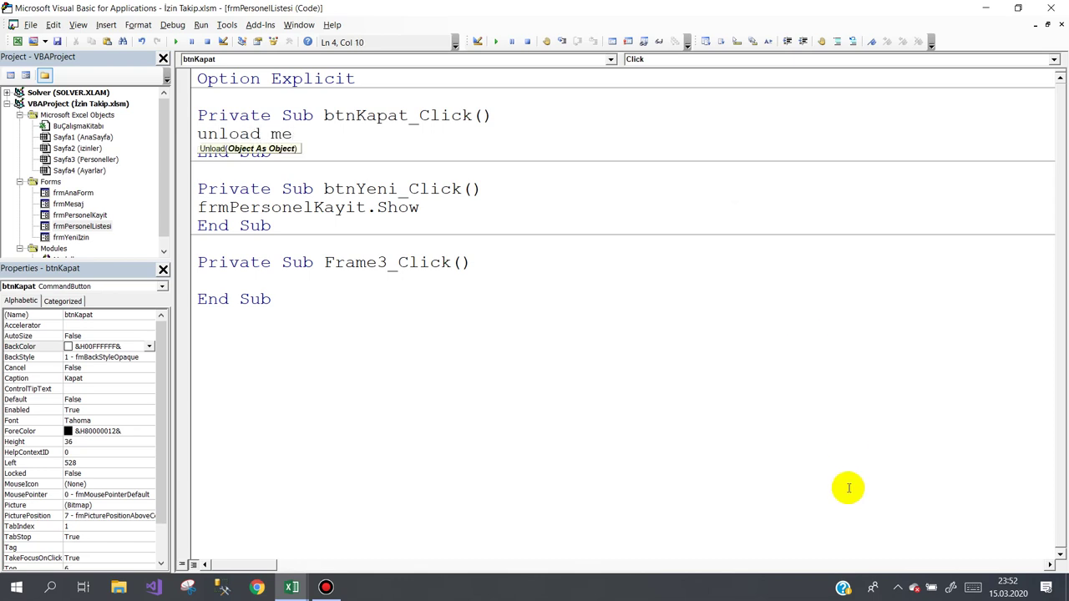
left_click(449, 465)
left_click(93, 227)
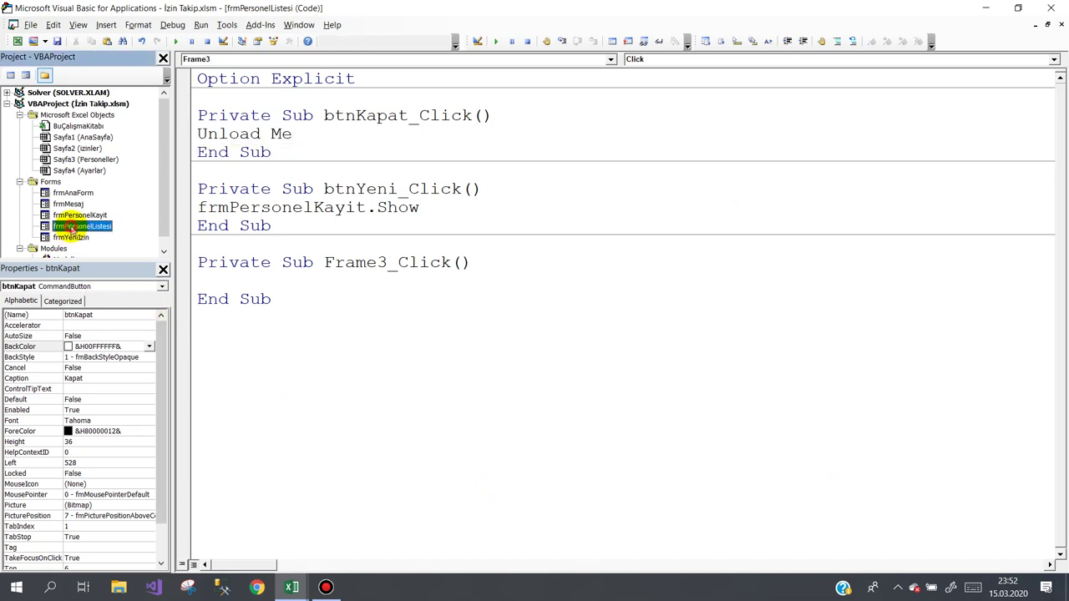
double_click(92, 227)
Step: Set the PERSONEL LİSTESİ title label's font size to 24
left_click(493, 253)
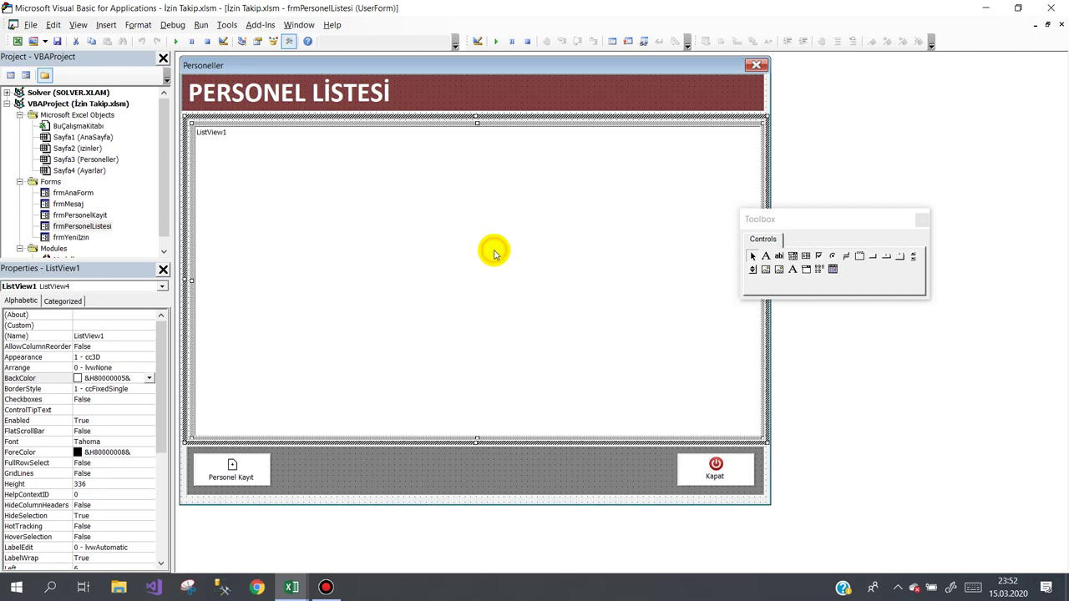
left_click(397, 74)
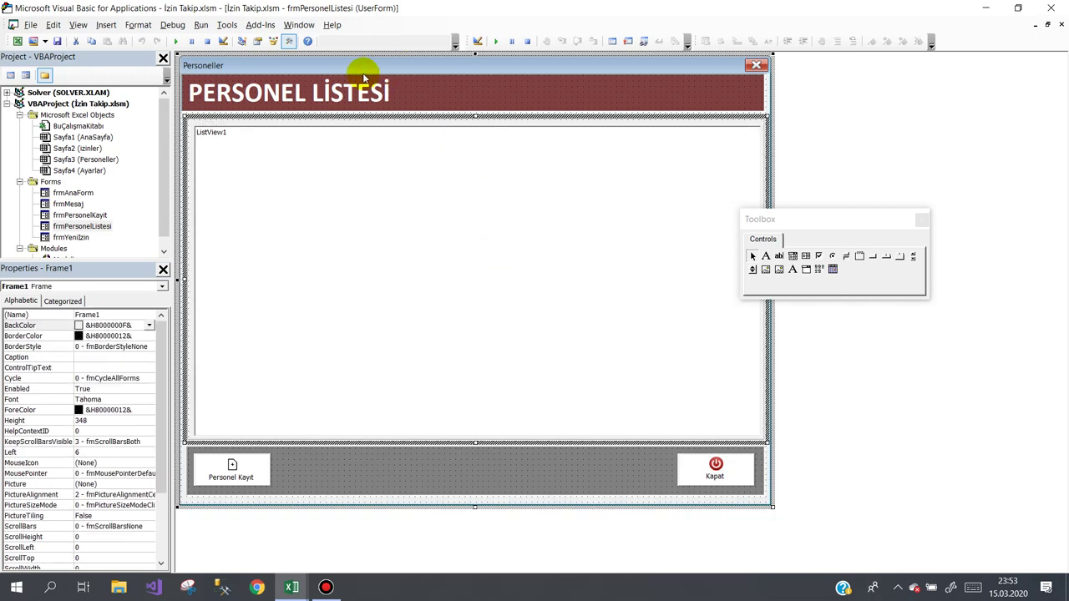
left_click(279, 104)
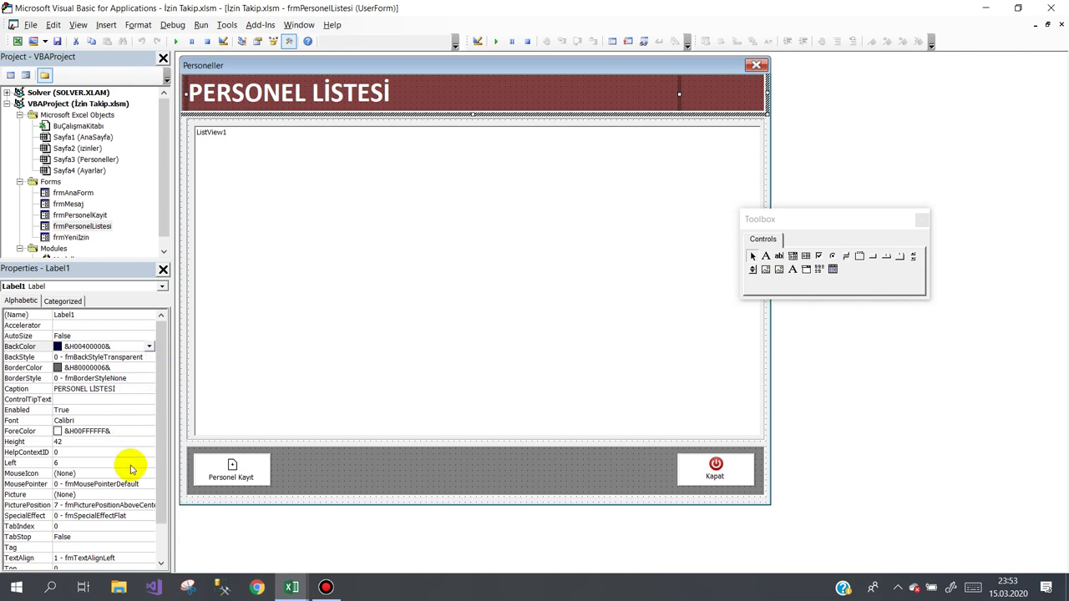
left_click(119, 420)
left_click(149, 421)
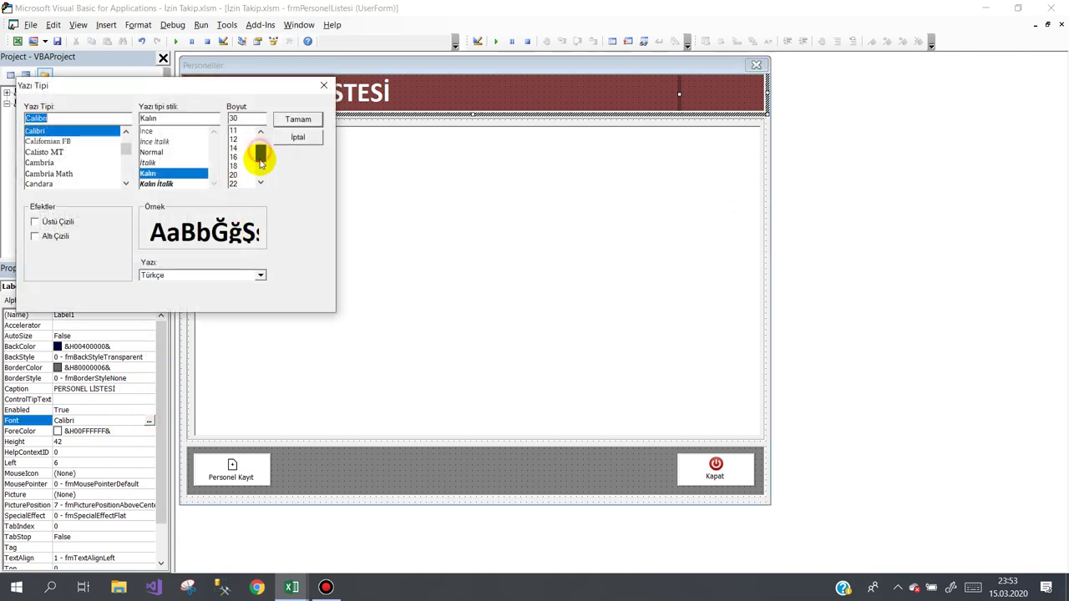
left_click(235, 183)
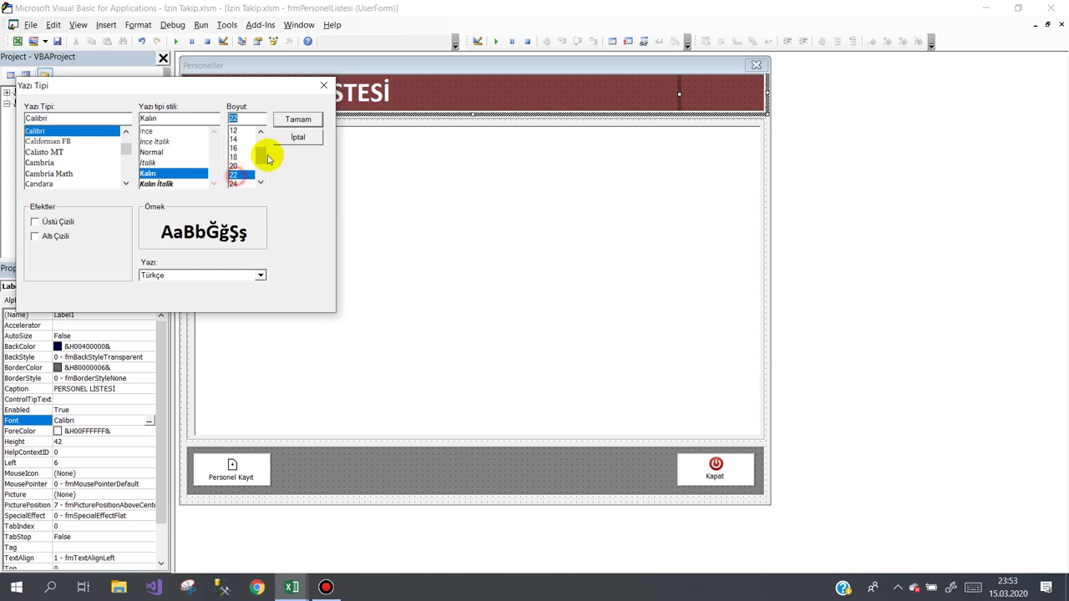
left_click(298, 119)
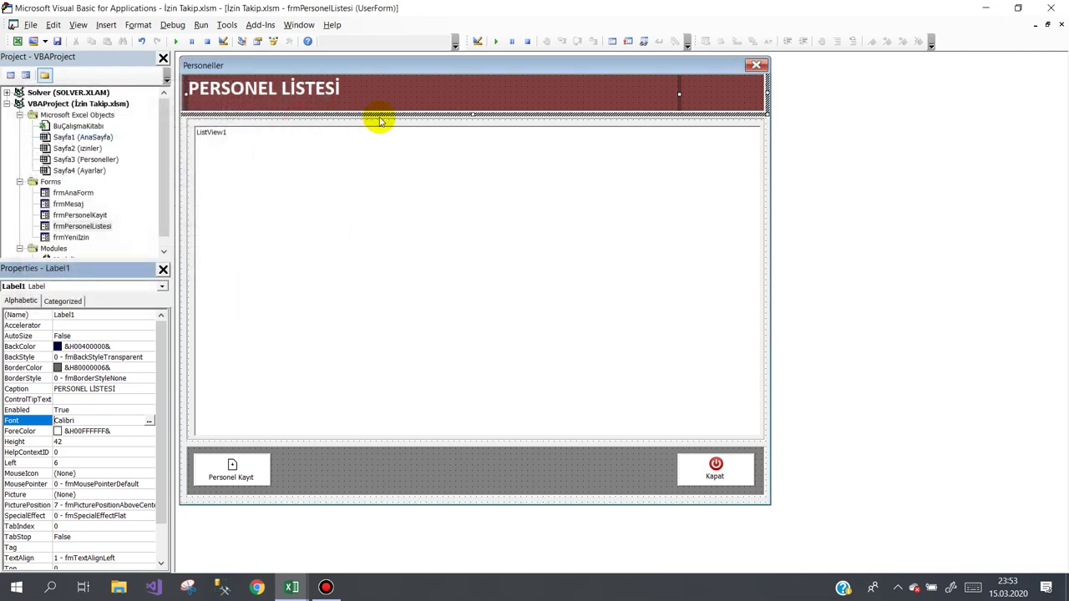
left_click(474, 112)
Step: Shorten the title label, move the list frame and button panel up, and shorten the form
left_click_drag(474, 103, 474, 100)
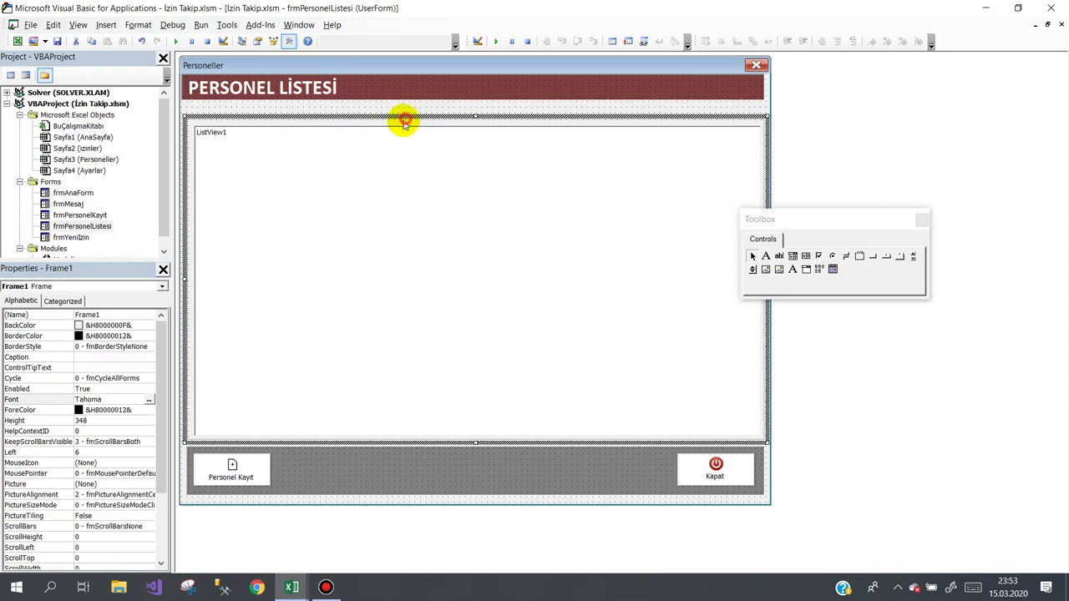
left_click(405, 119)
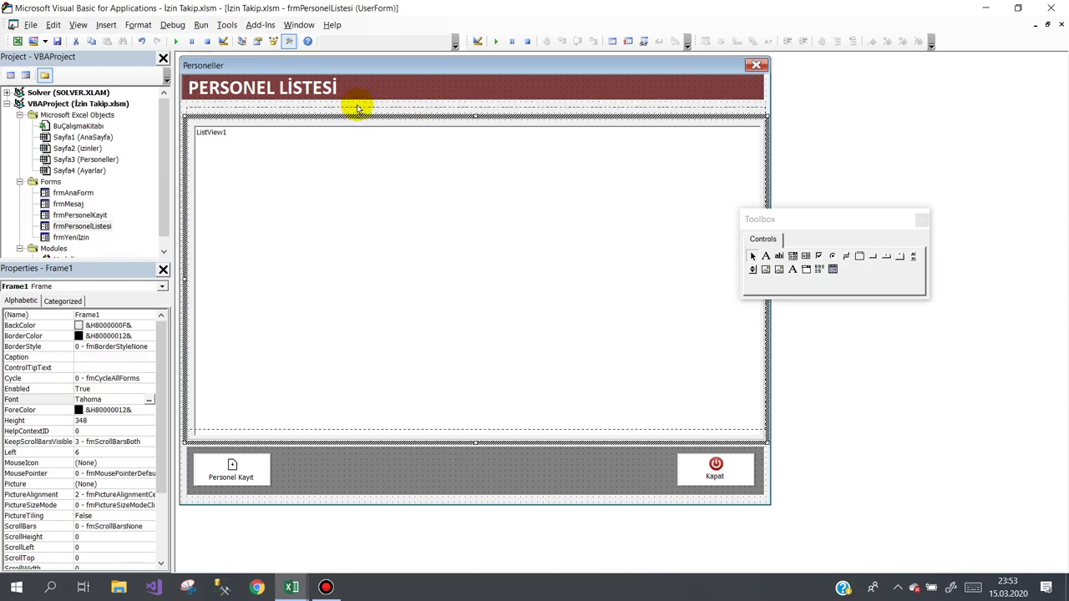
left_click_drag(356, 108, 357, 107)
left_click(520, 467)
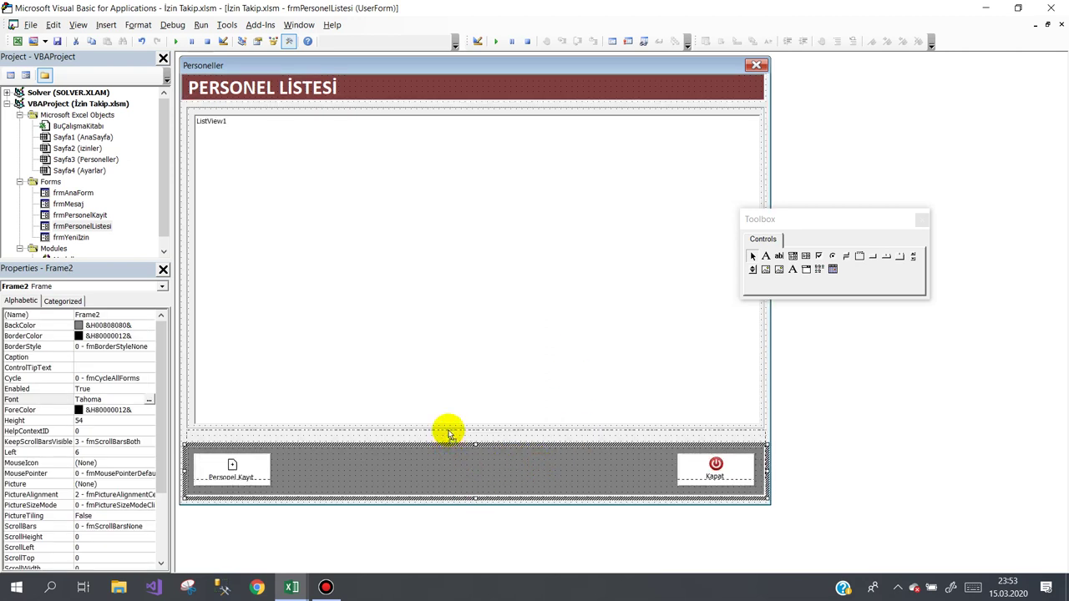
left_click_drag(449, 433, 449, 433)
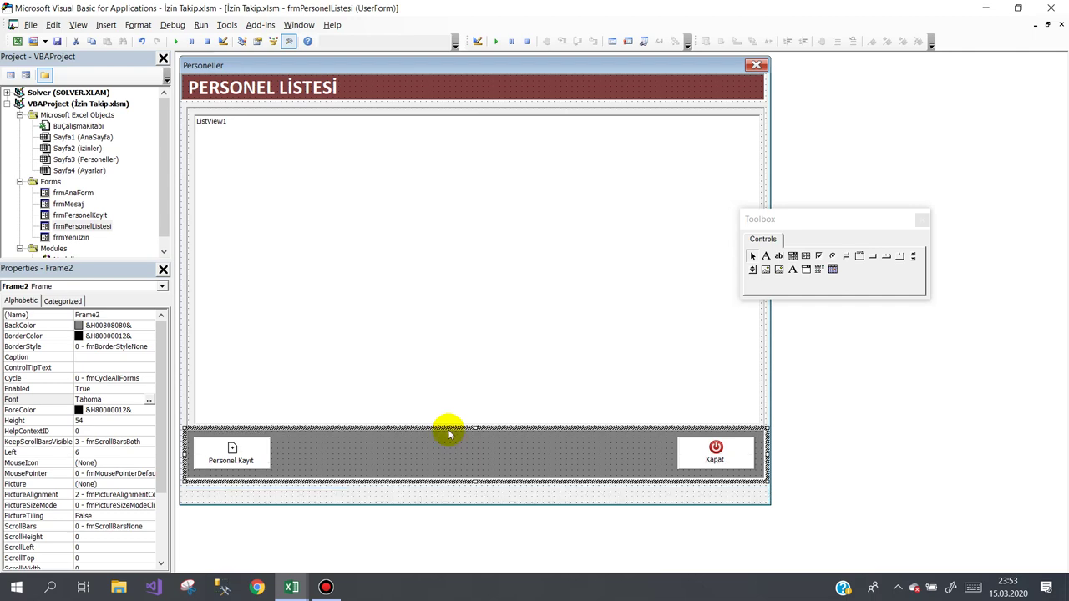
left_click(449, 495)
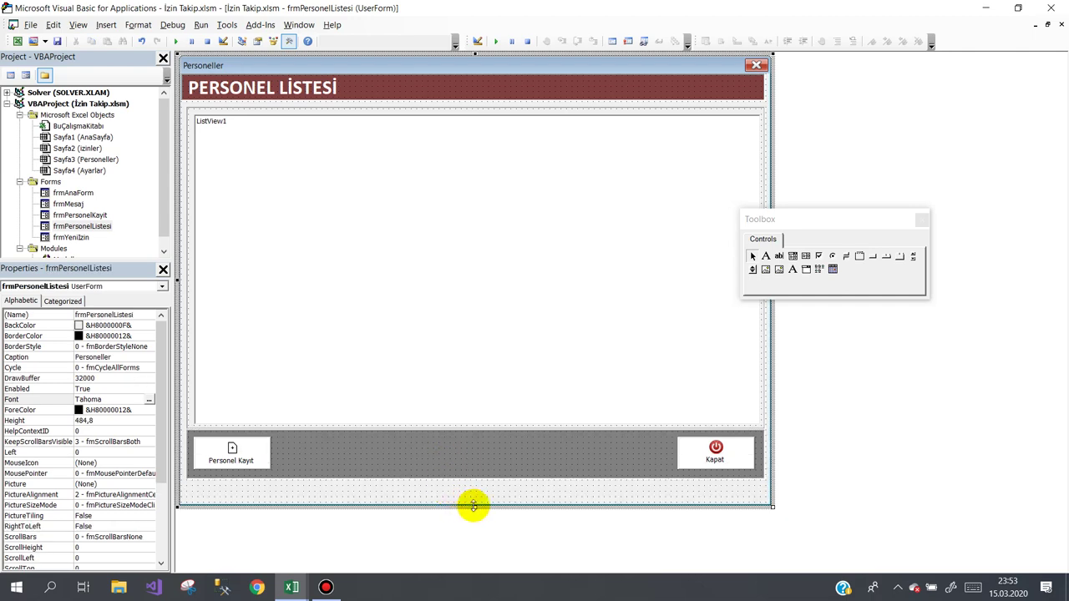
left_click_drag(473, 506, 475, 485)
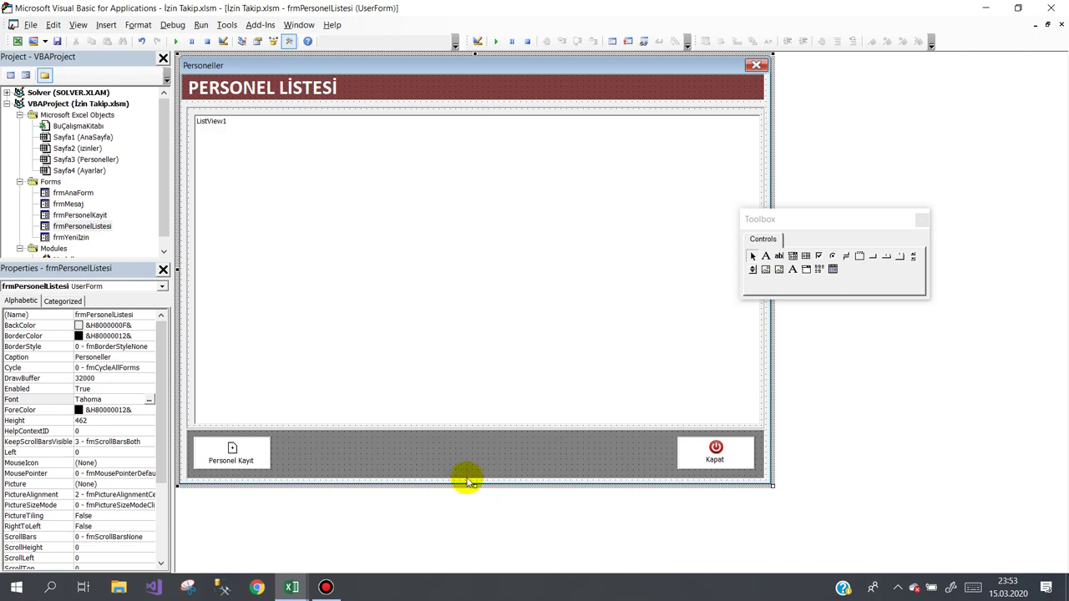
Step: Set the bottom button panel's BackColor to light grey &H00C0C0C0&
left_click(451, 464)
left_click(142, 328)
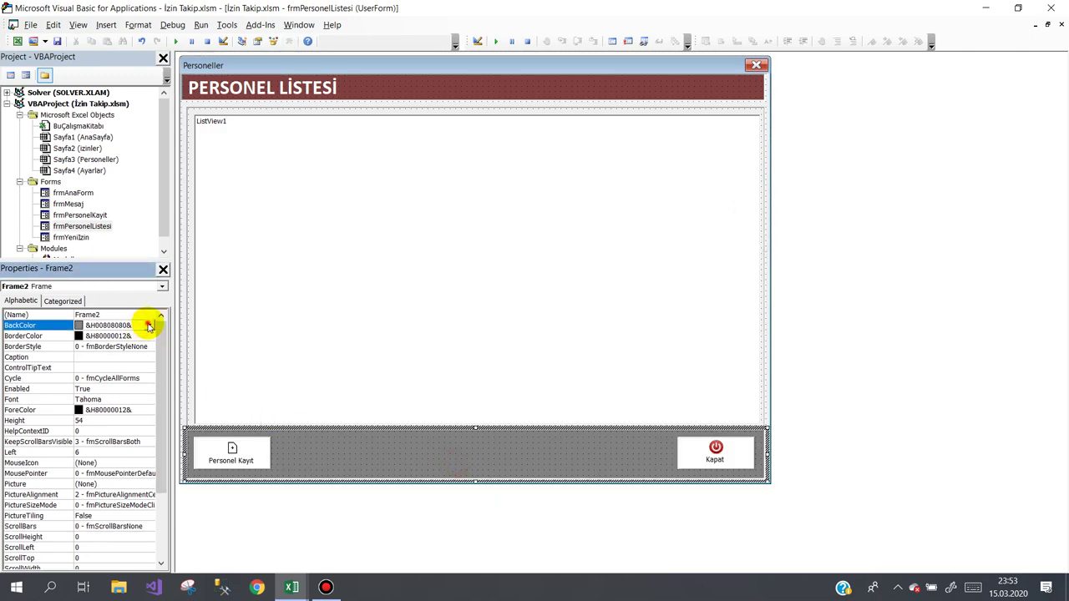
left_click(149, 325)
left_click(61, 366)
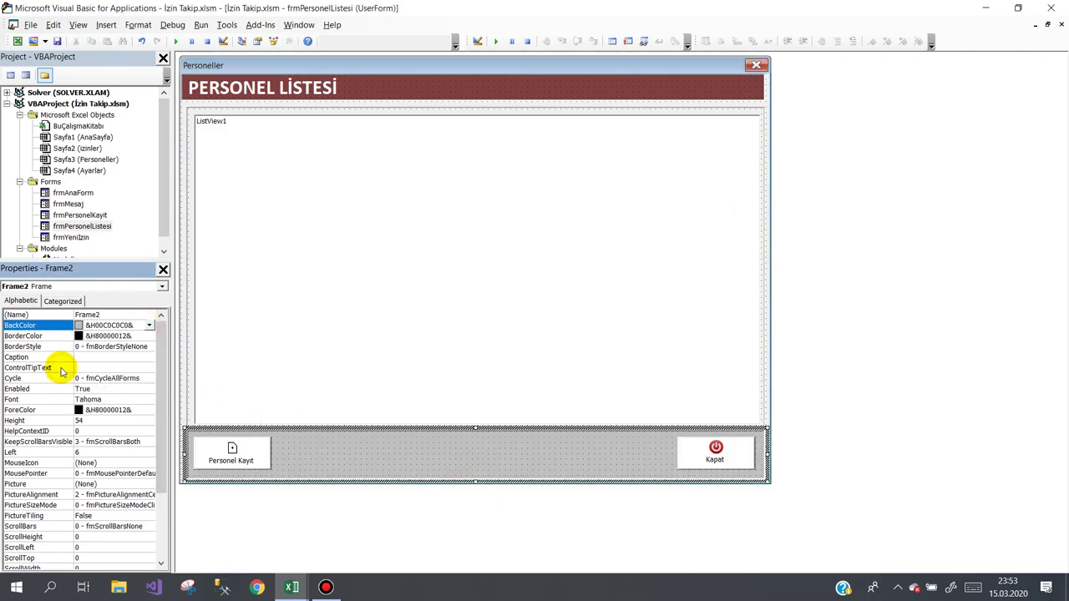
left_click(438, 72)
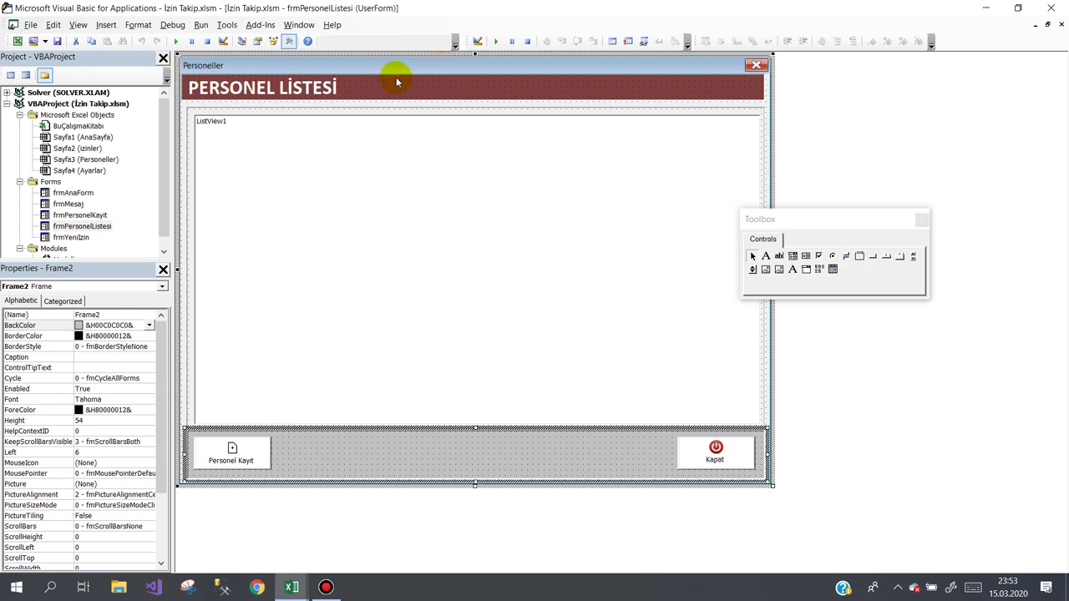
Step: Save the workbook, acknowledging the personal information warning
left_click(57, 41)
left_click(501, 328)
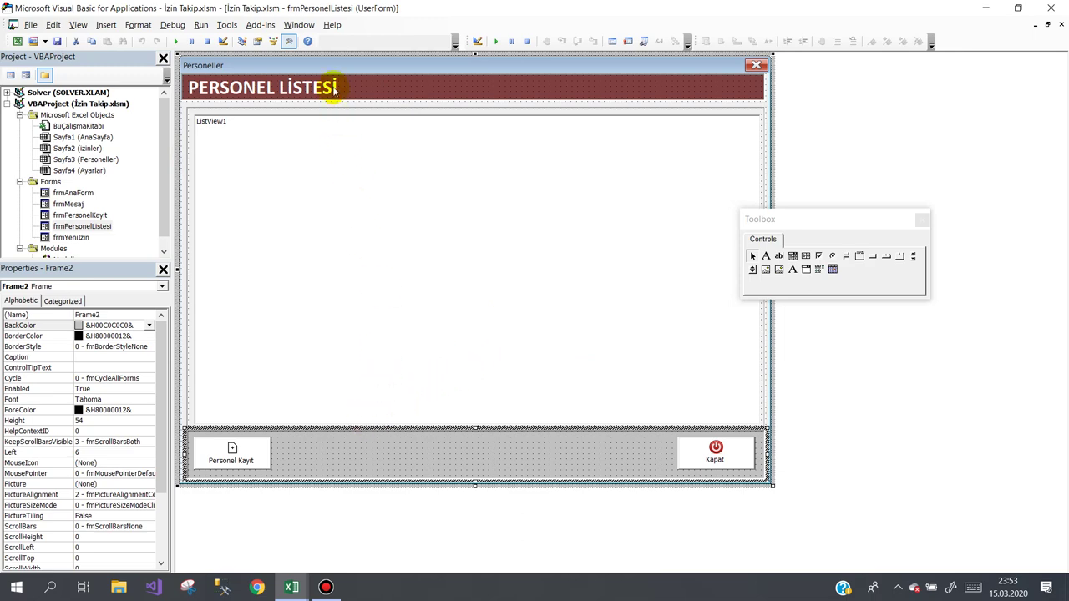
left_click(57, 41)
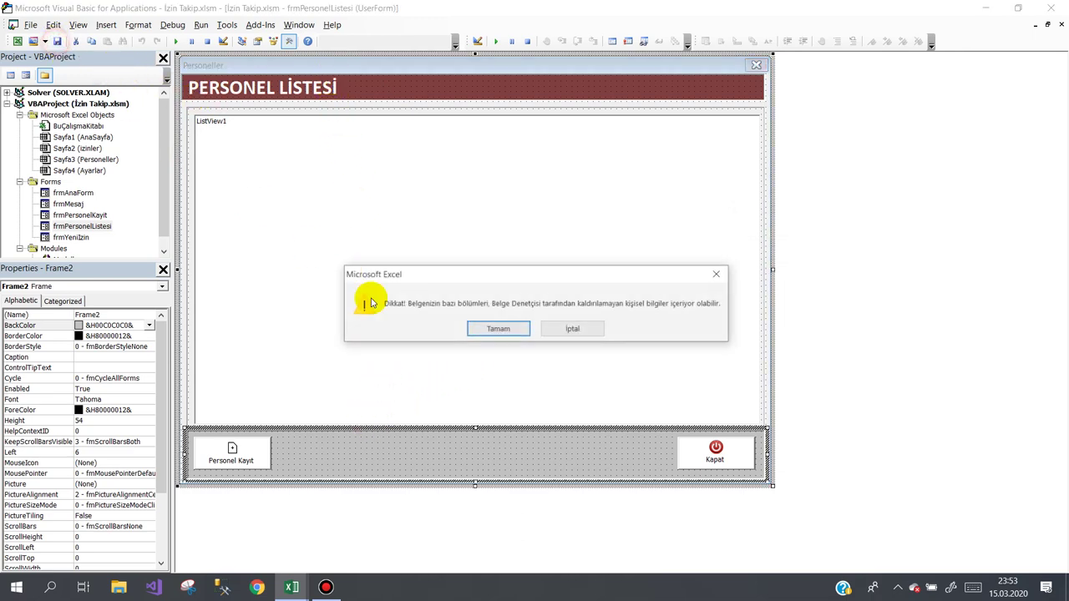
Step: Confirm the save warning and launch the leave-tracking program from the AnaSayfa sheet
left_click(498, 329)
key("alt+F11")
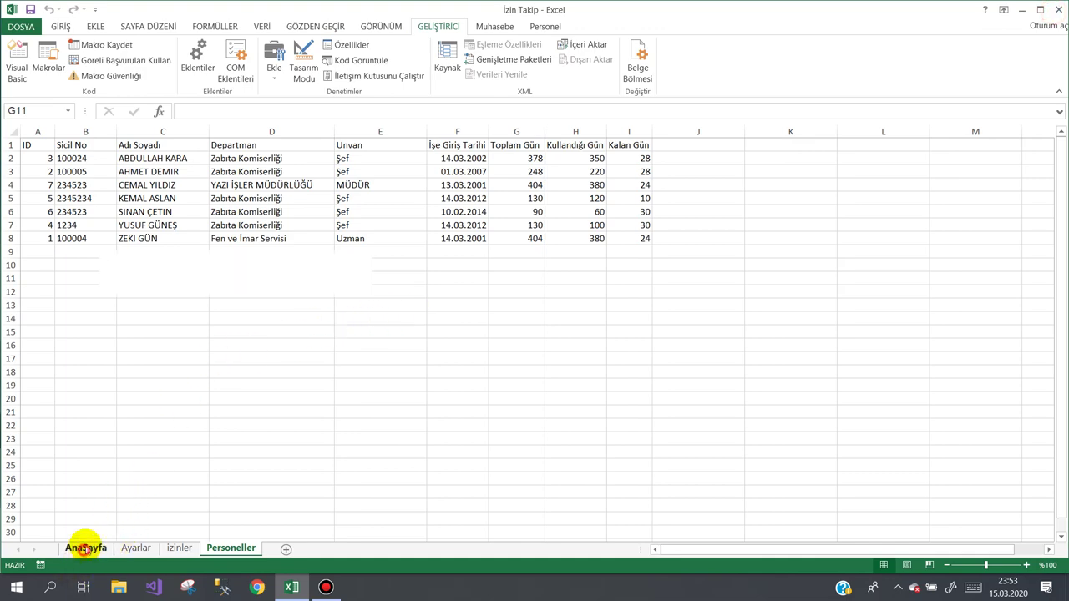
left_click(85, 548)
left_click(234, 271)
left_click(526, 320)
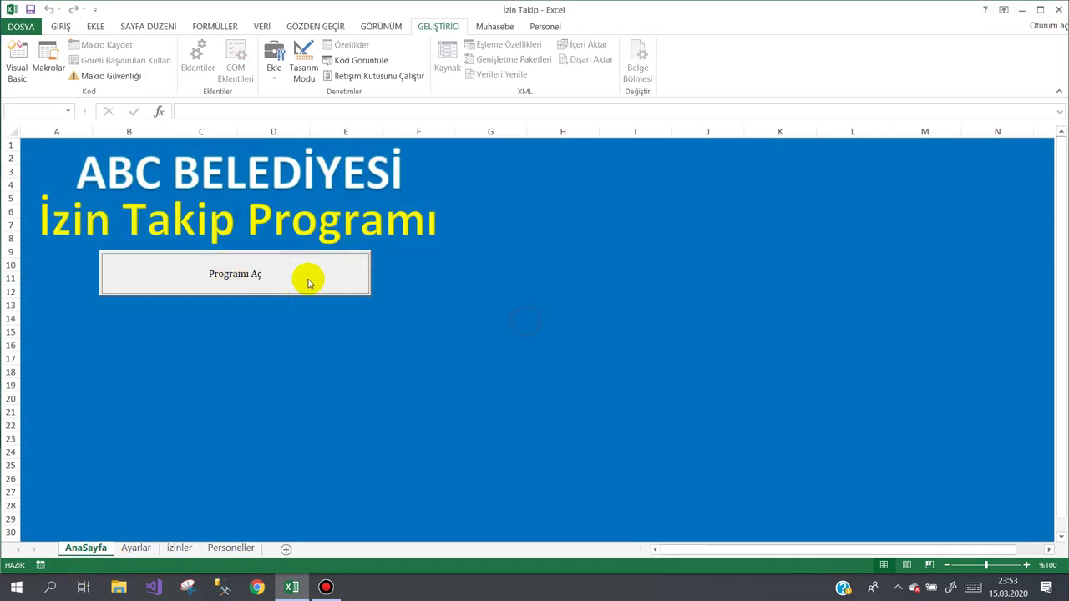
left_click(306, 279)
Step: Open and close the leave entry, Personeller list and staff registration forms
left_click(147, 495)
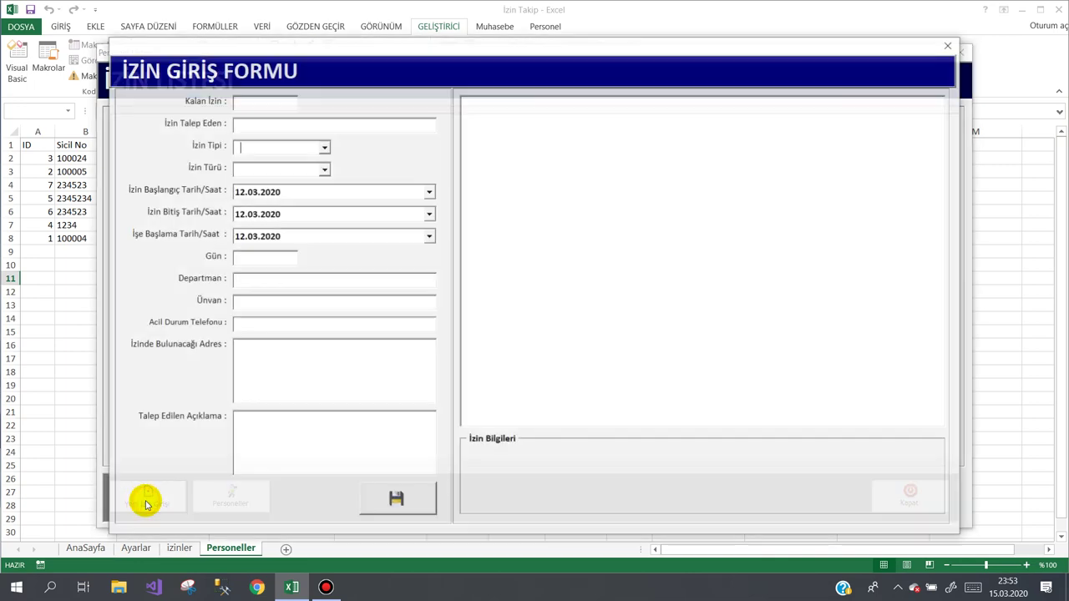
left_click(950, 45)
left_click(242, 496)
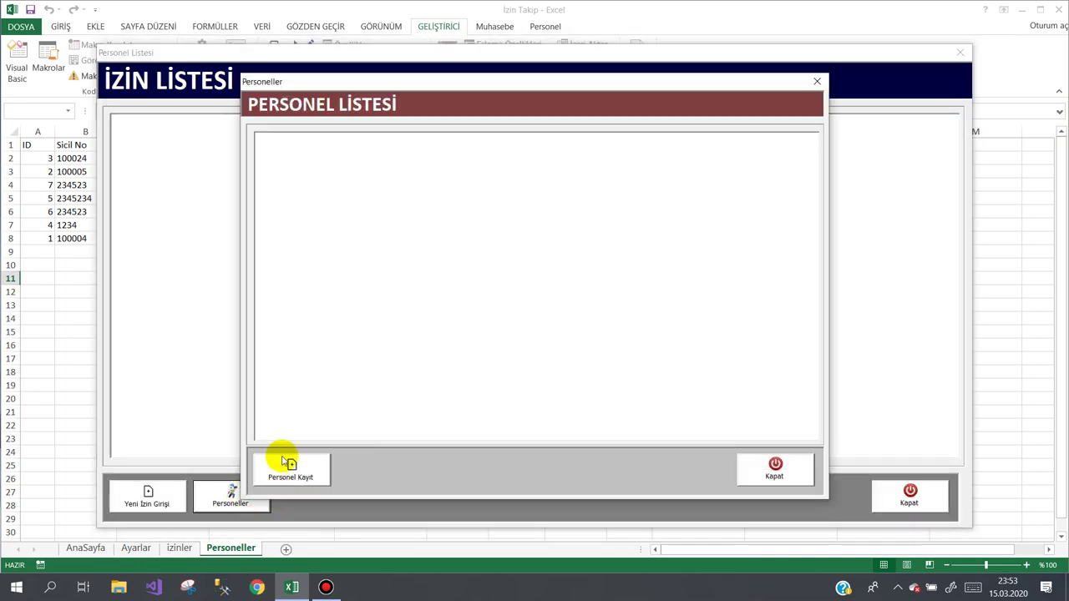
left_click(286, 463)
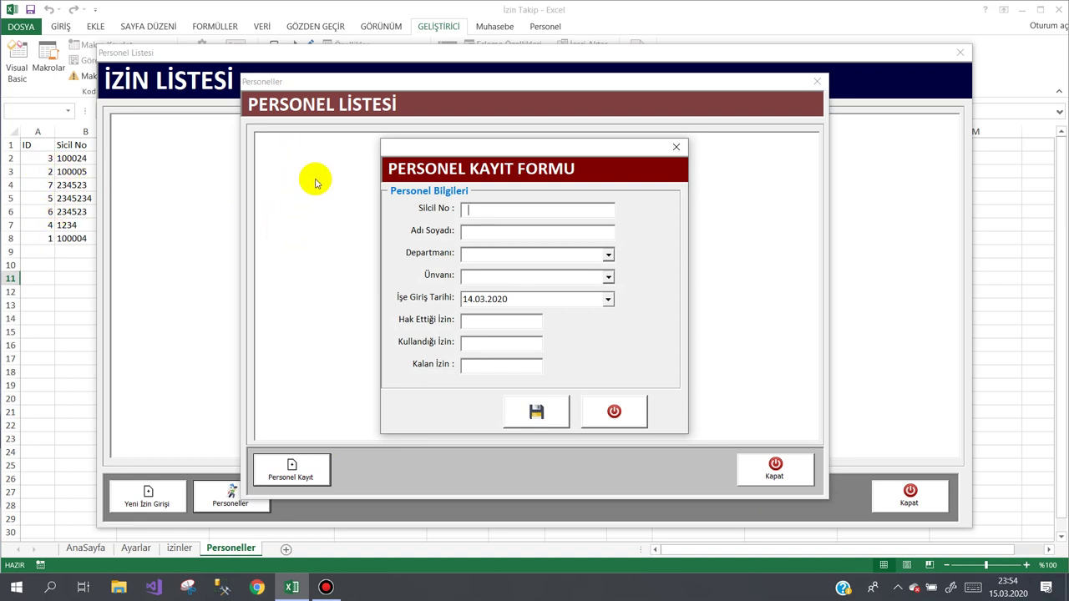
left_click(614, 412)
left_click(738, 474)
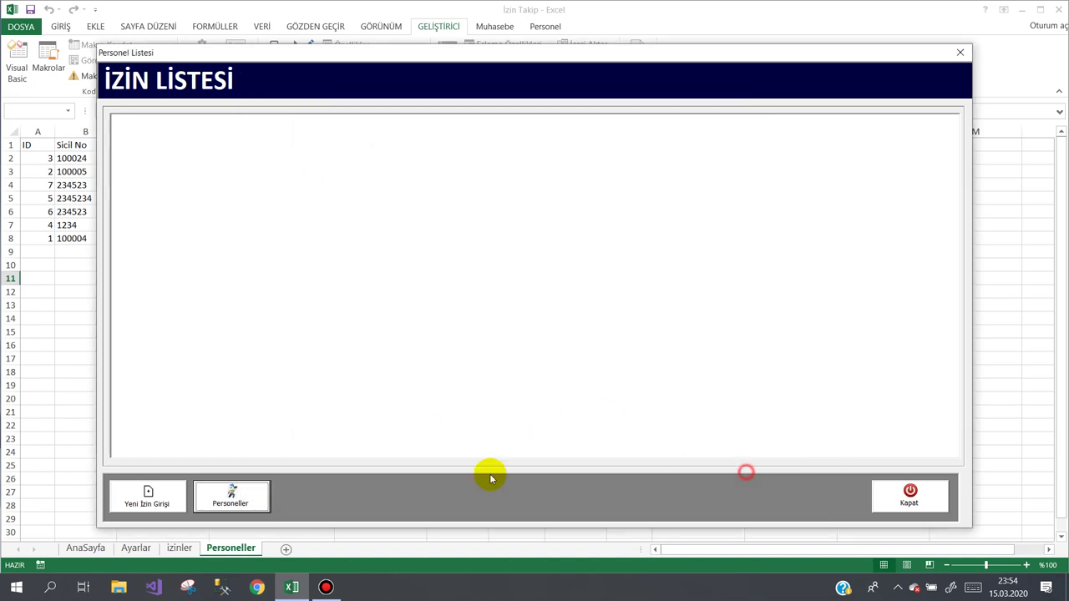
Step: Open and close the leave entry form again, then close the İzin Listesi main form
left_click(147, 500)
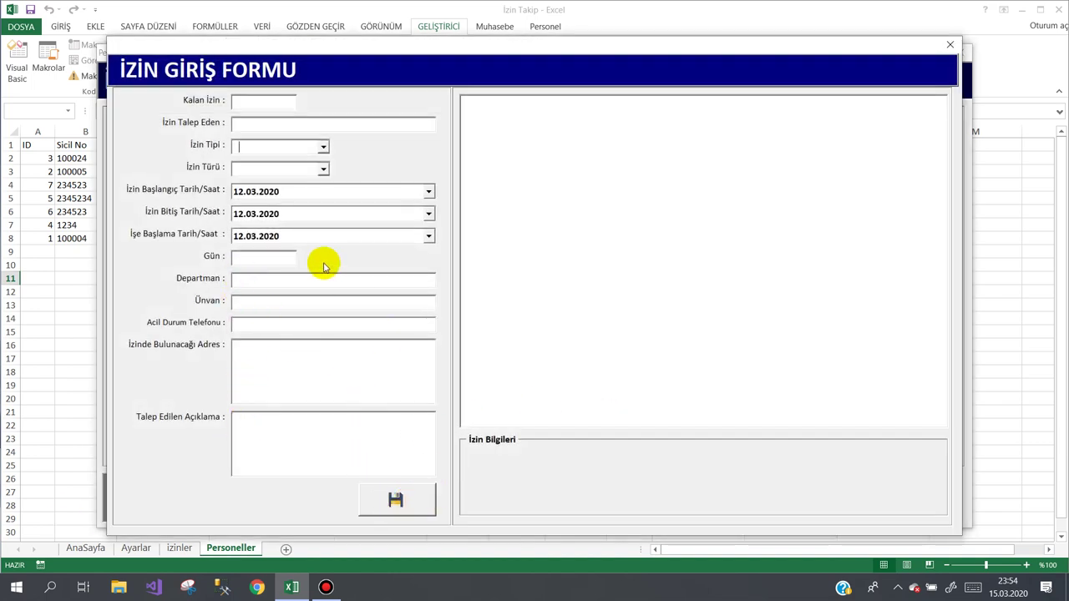
left_click(950, 47)
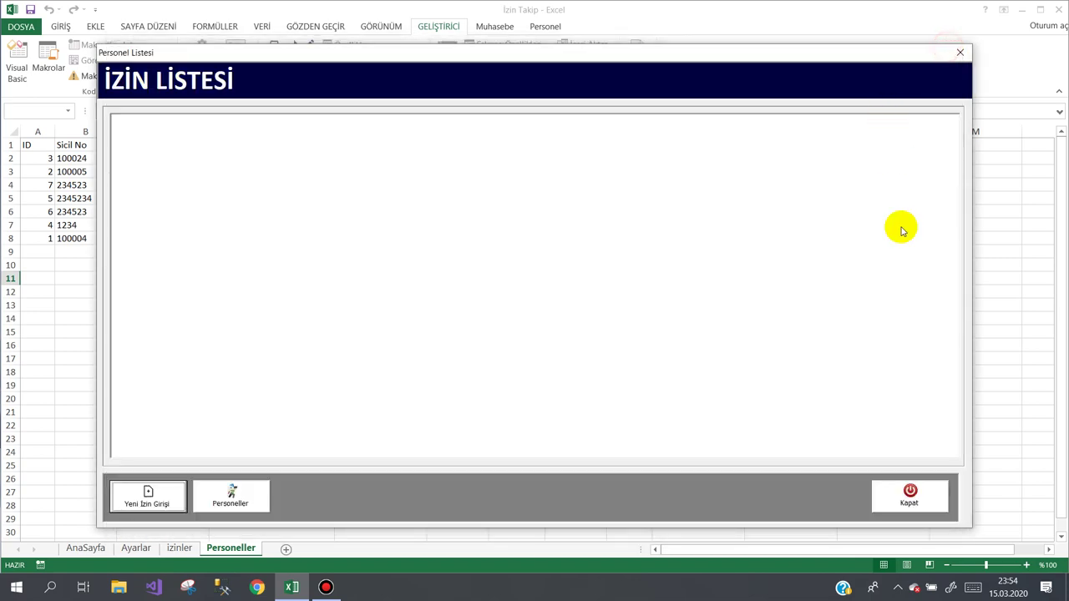
left_click(910, 494)
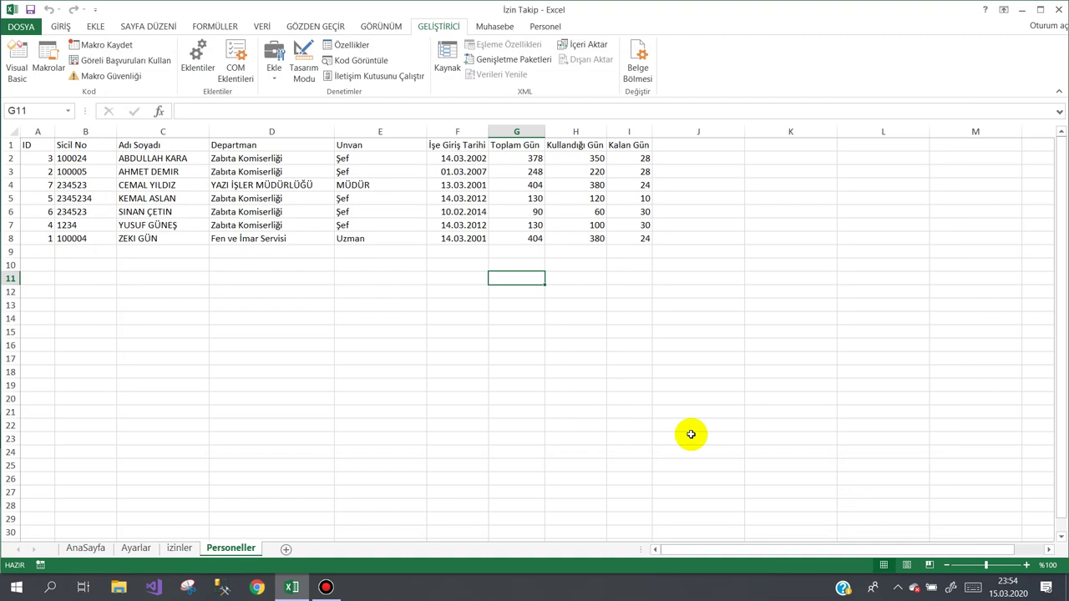
left_click(285, 292)
left_click(326, 588)
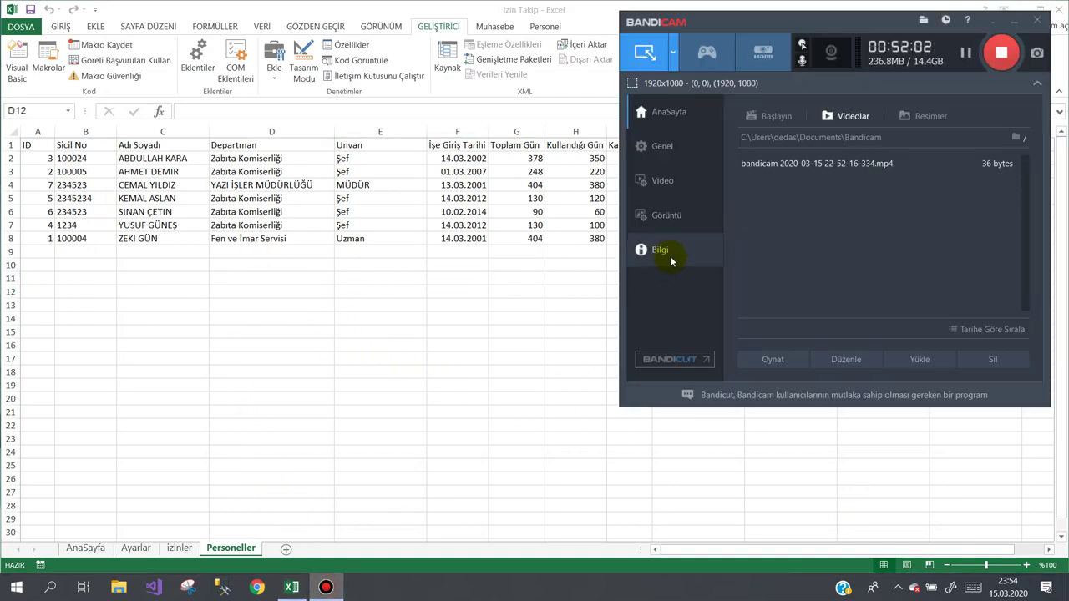